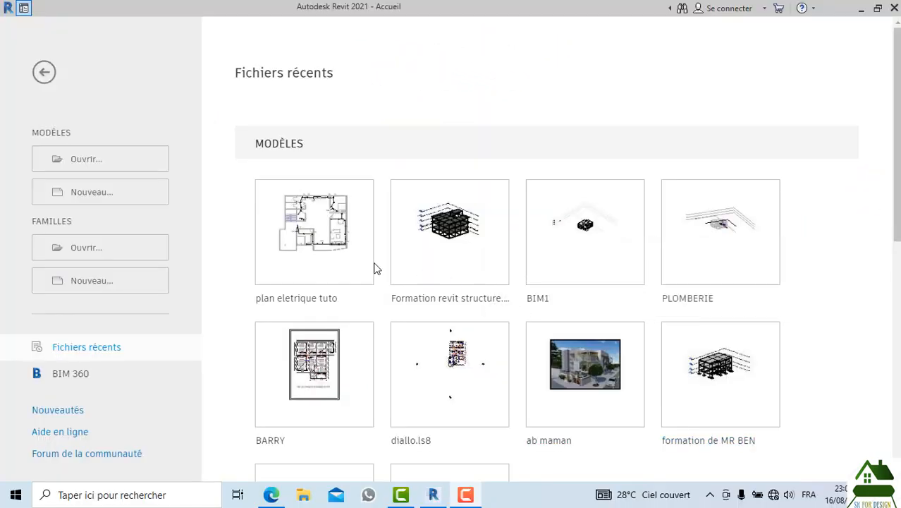
# Step: Open the recent model plan eletrique tuto and inspect the 5/P01 wire tag on the first-floor socket plan
pyautogui.click(338, 237)
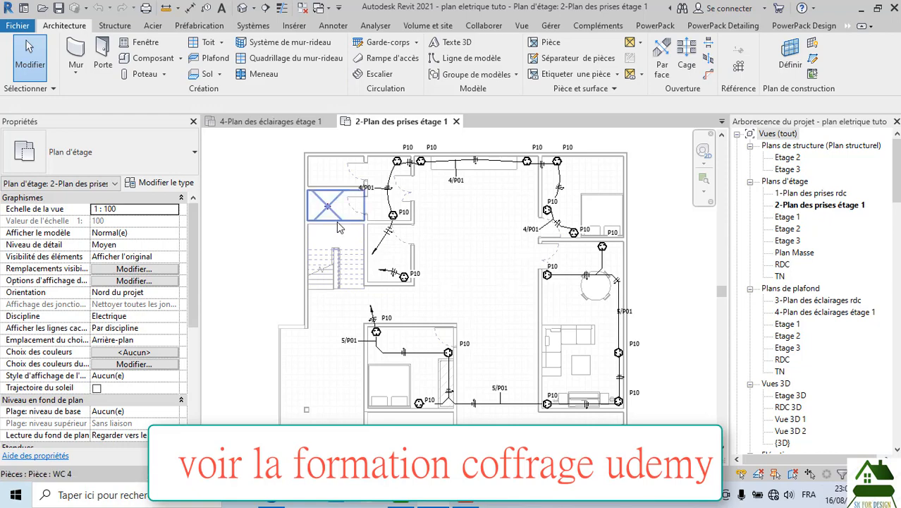
pyautogui.scroll(2, 437, 282)
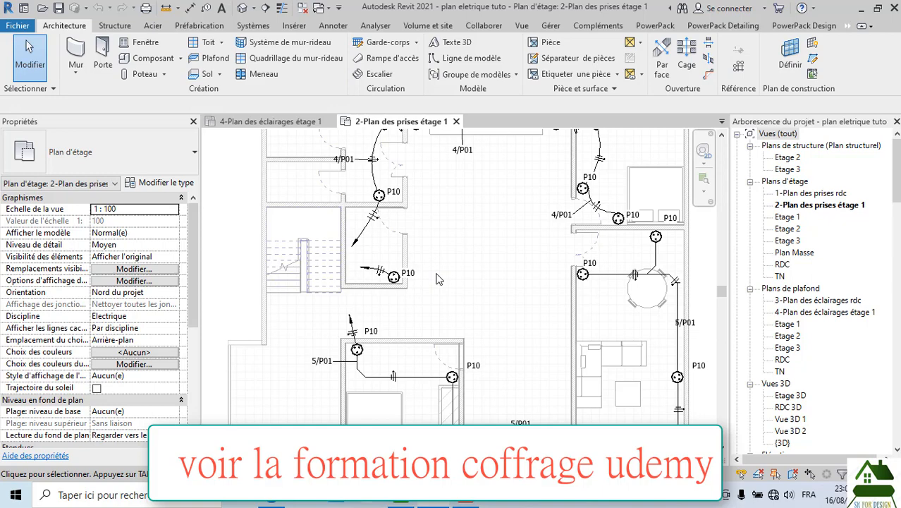
pyautogui.scroll(-2, 438, 279)
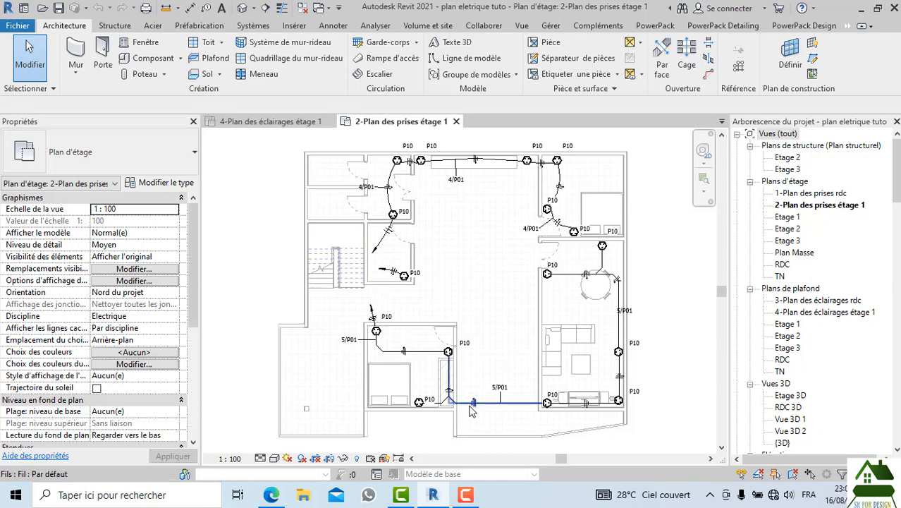
pyautogui.scroll(3, 471, 394)
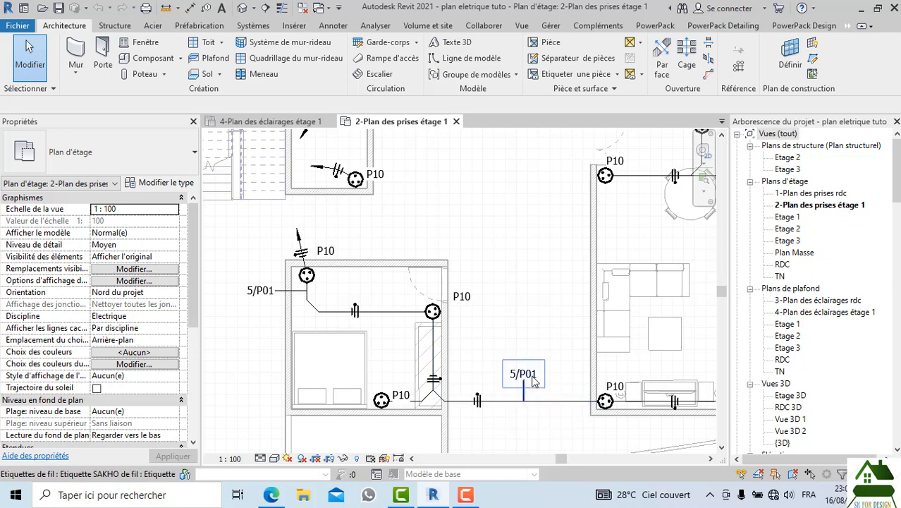
pyautogui.scroll(3, 529, 381)
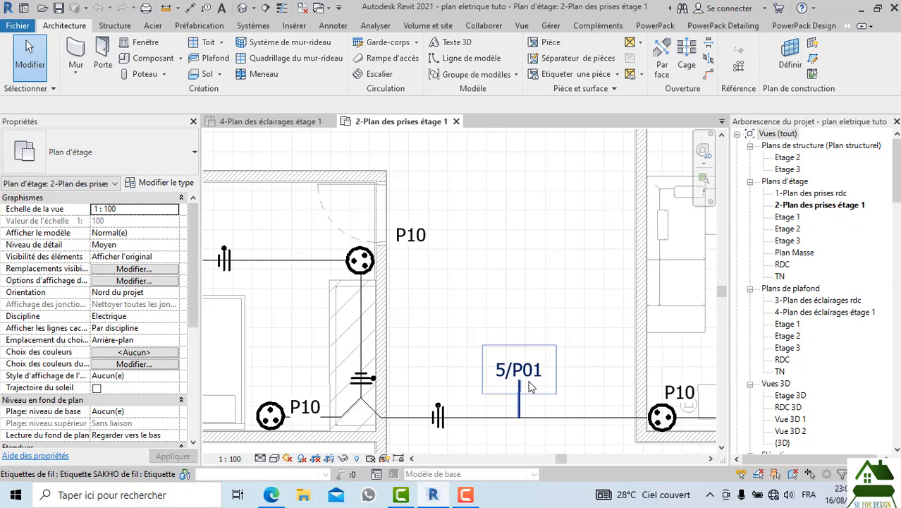
pyautogui.scroll(-3, 529, 381)
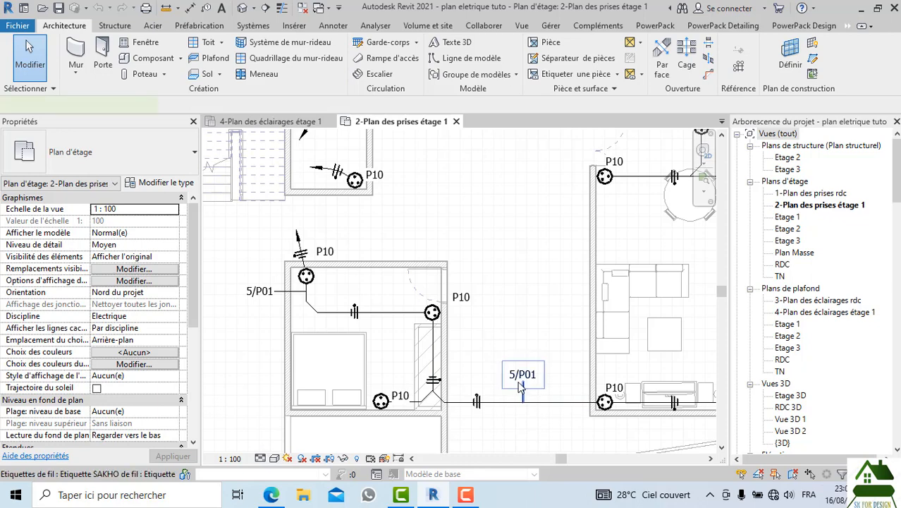
# Step: Open the 5/P01 wire tag's family for editing and add the Section de câbles parameter to its label
pyautogui.click(520, 387)
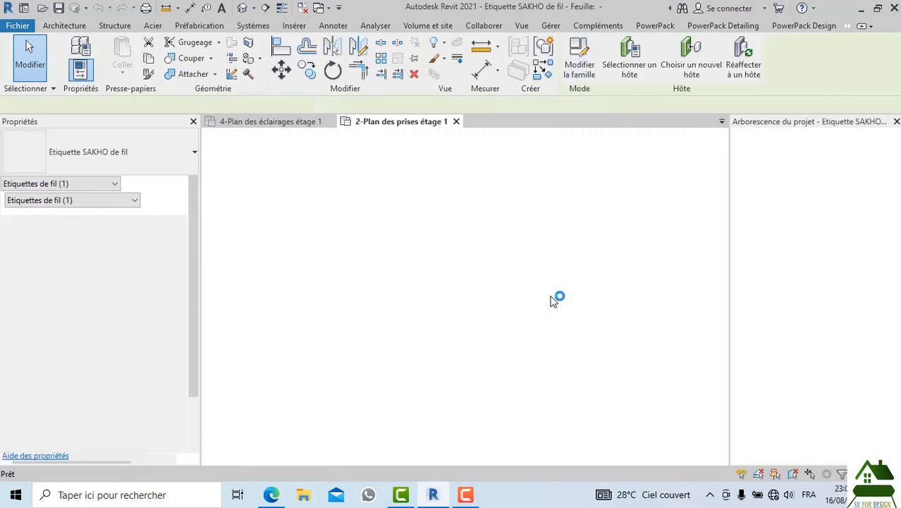
pyautogui.click(412, 278)
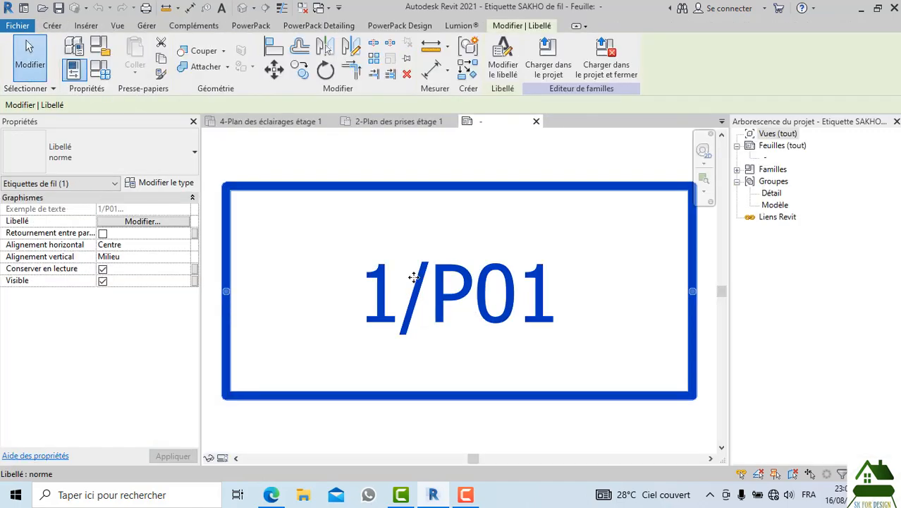
pyautogui.click(503, 57)
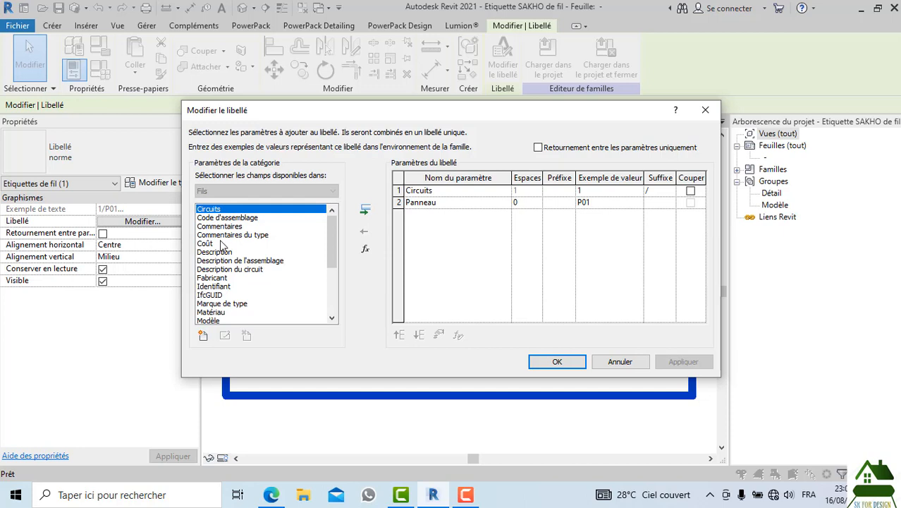
pyautogui.scroll(-3, 240, 303)
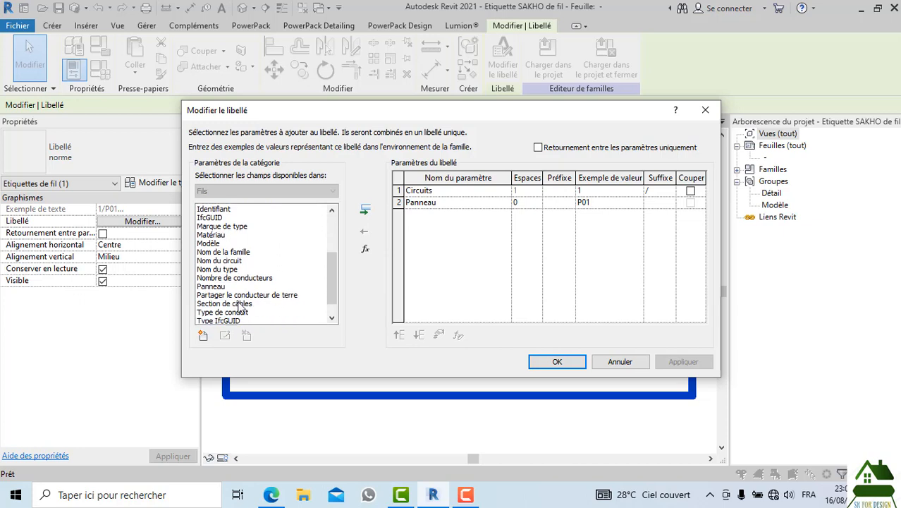
pyautogui.scroll(-1, 240, 305)
pyautogui.click(239, 287)
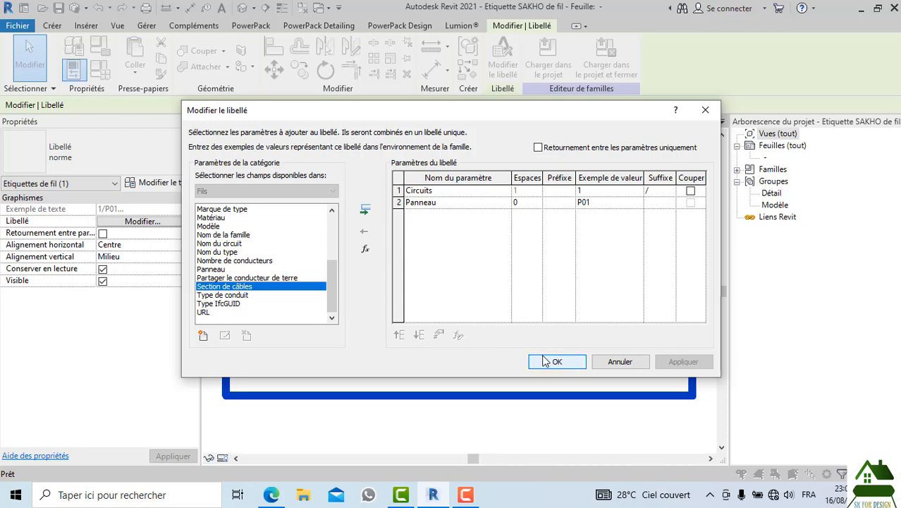
pyautogui.click(364, 209)
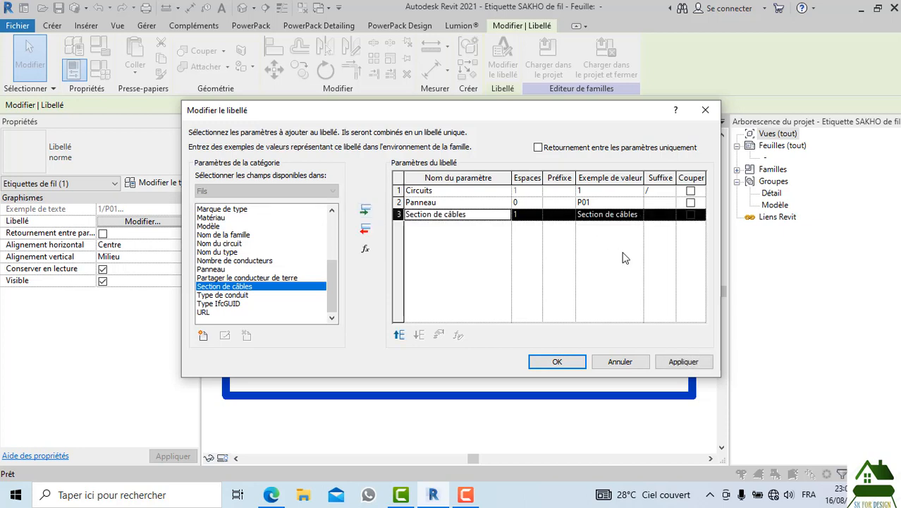
pyautogui.click(572, 364)
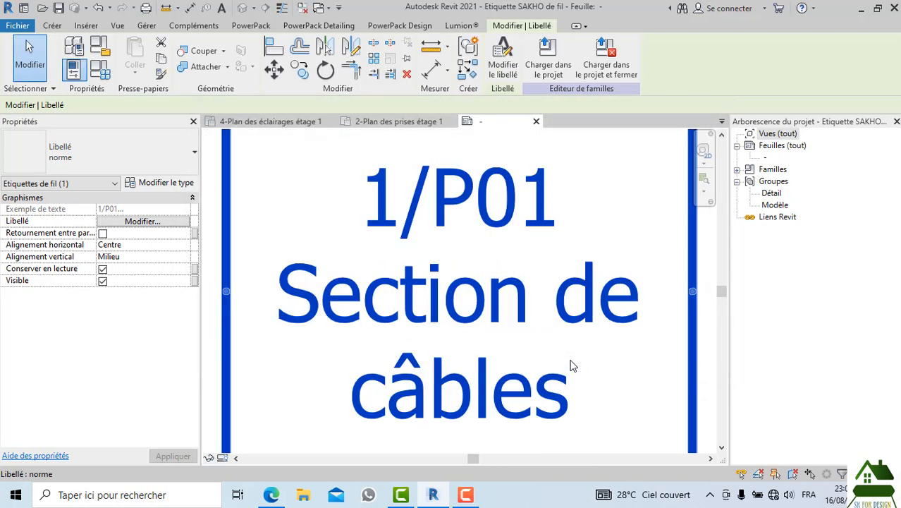
# Step: Load the edited wire tag family into the project, replacing the existing version
pyautogui.scroll(-1, 520, 356)
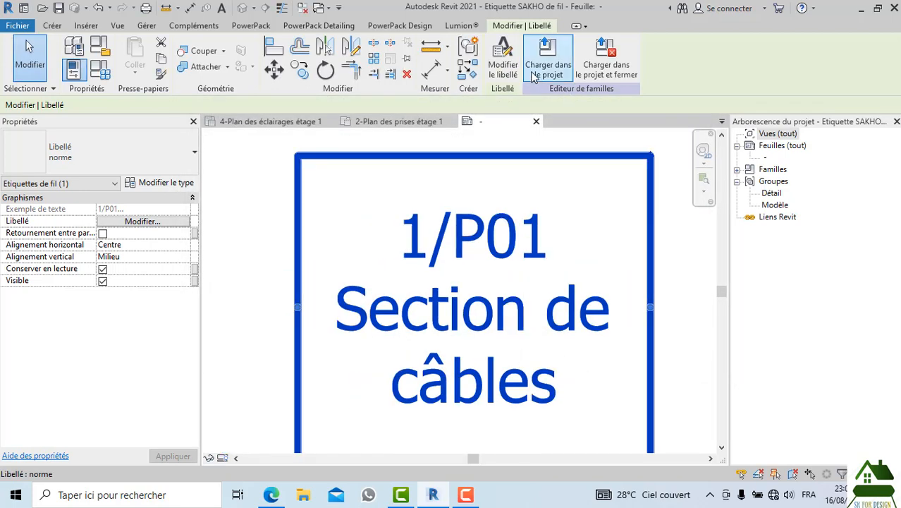
pyautogui.click(534, 74)
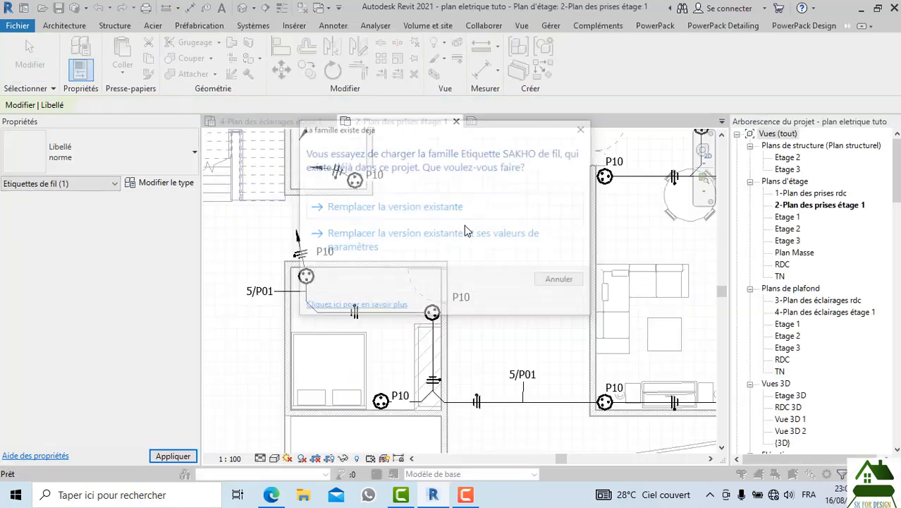
pyautogui.click(448, 206)
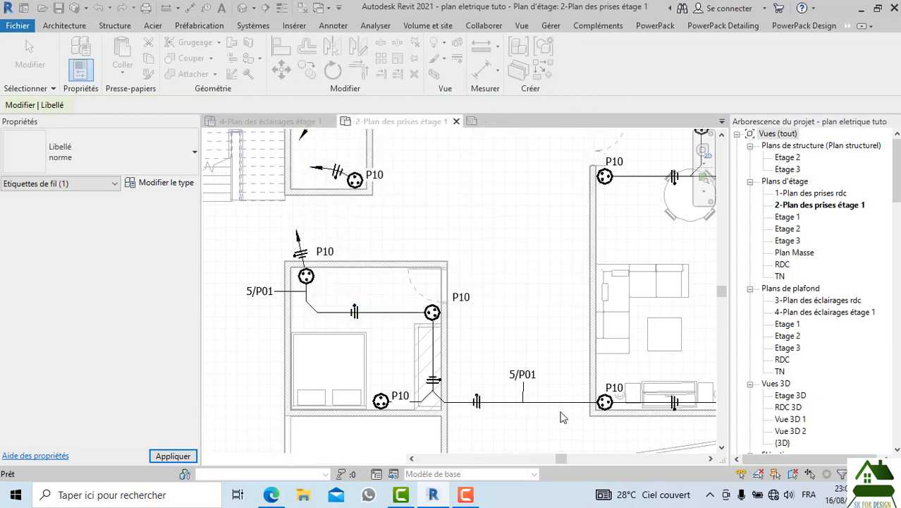
pyautogui.press('Escape')
# Step: Examine the wire tags with cable sections across the first-floor socket plan
pyautogui.scroll(2, 562, 416)
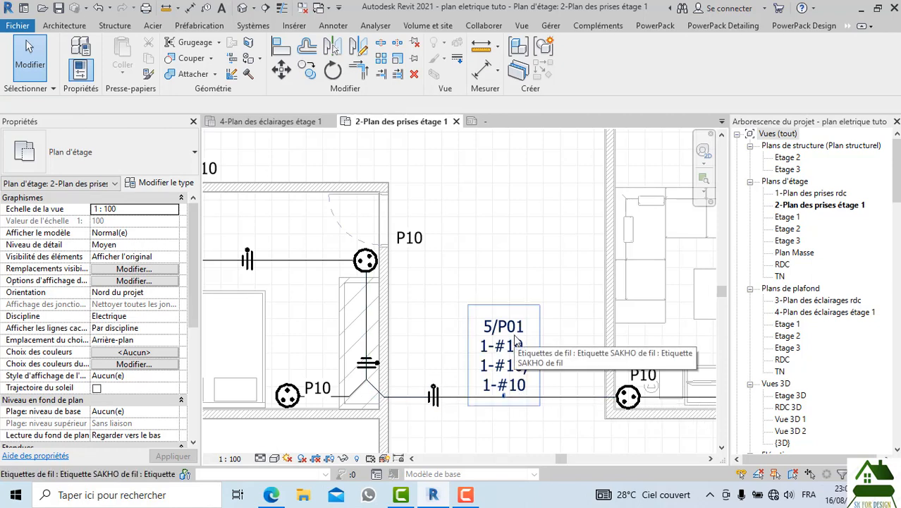
pyautogui.scroll(-2, 513, 395)
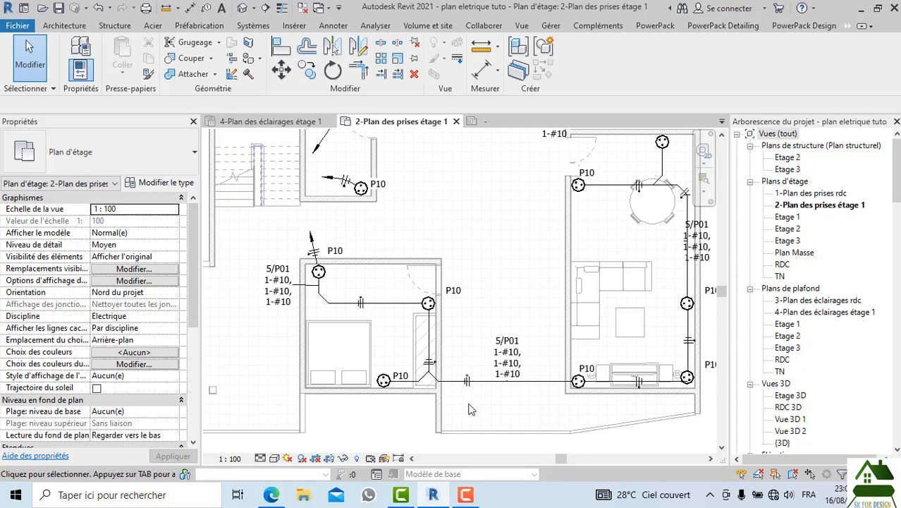
pyautogui.scroll(-2, 471, 409)
pyautogui.scroll(4, 672, 296)
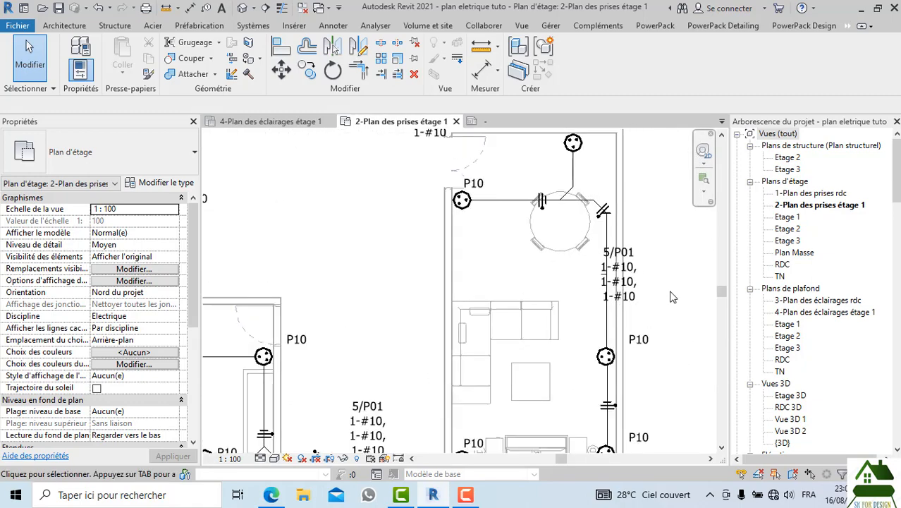
pyautogui.scroll(-3, 673, 296)
pyautogui.scroll(3, 488, 256)
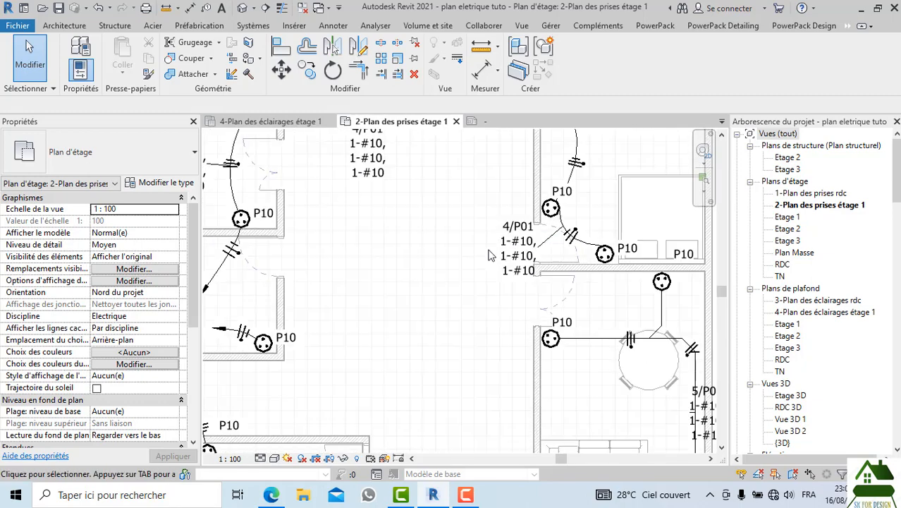
pyautogui.scroll(-3, 489, 256)
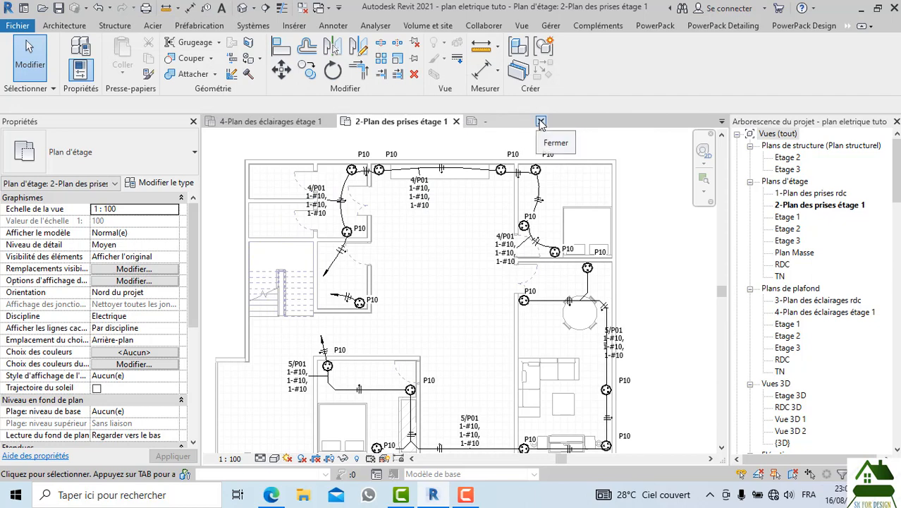
# Step: Close the wire tag family view and undo the family's reload into the project
pyautogui.click(540, 122)
pyautogui.click(470, 254)
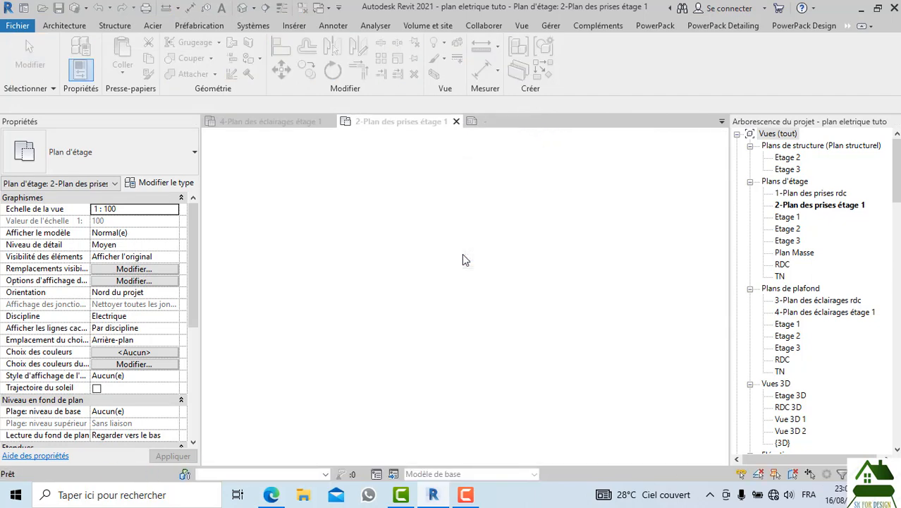
pyautogui.click(101, 10)
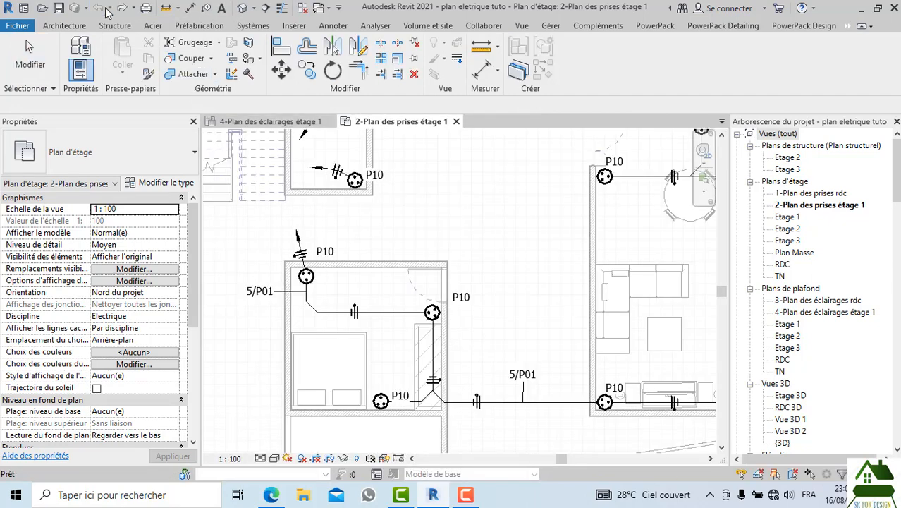
# Step: Check the restored wire tags on the socket plan and open the ceiling plan 3-Plan des éclairages rdc
pyautogui.scroll(-3, 432, 368)
pyautogui.scroll(1, 435, 200)
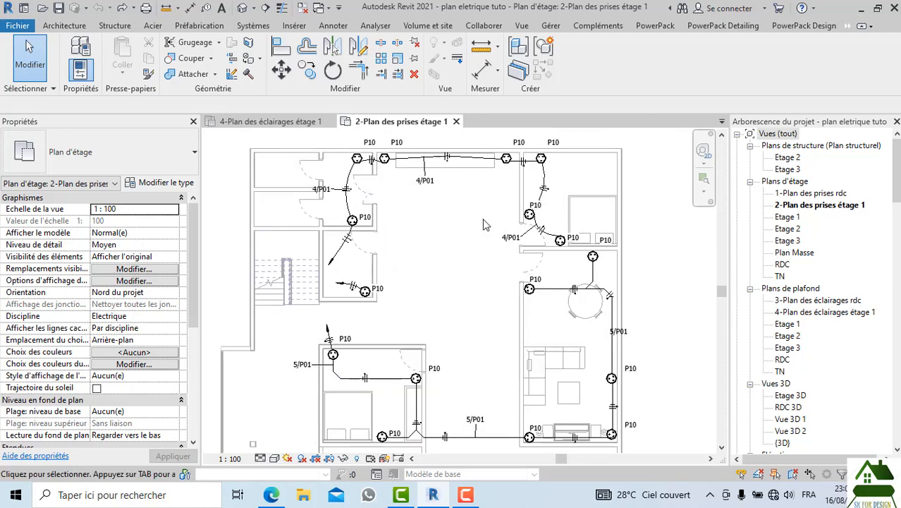
pyautogui.scroll(1, 436, 200)
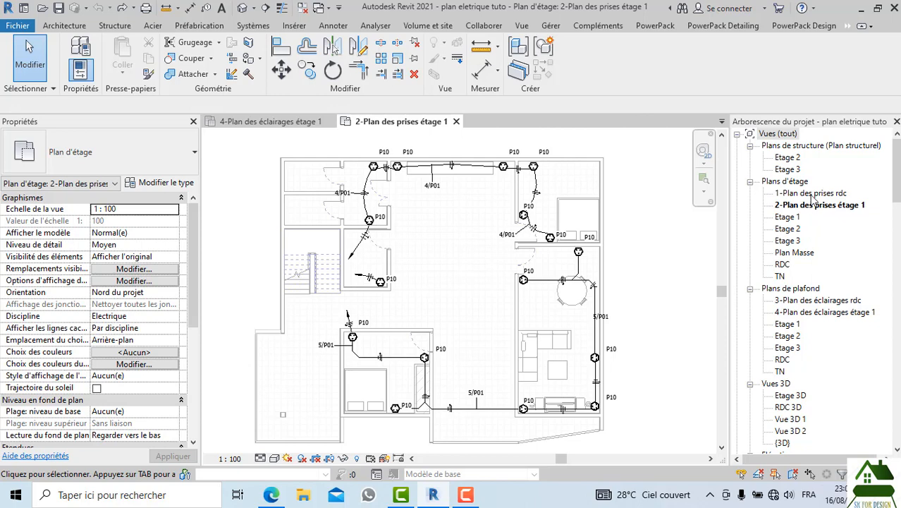
pyautogui.doubleClick(817, 300)
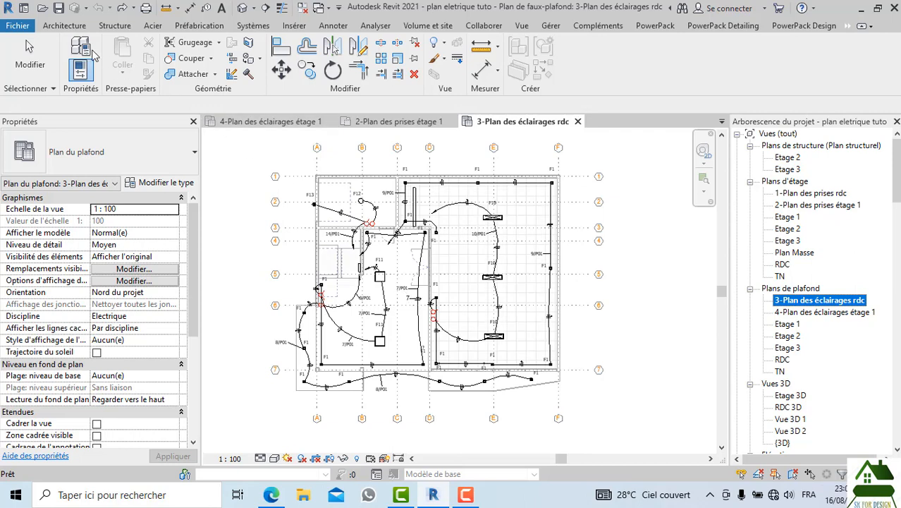
# Step: Start a cable tray with fittings of type Echelle à câbles and set its width to 300 mm
pyautogui.click(64, 25)
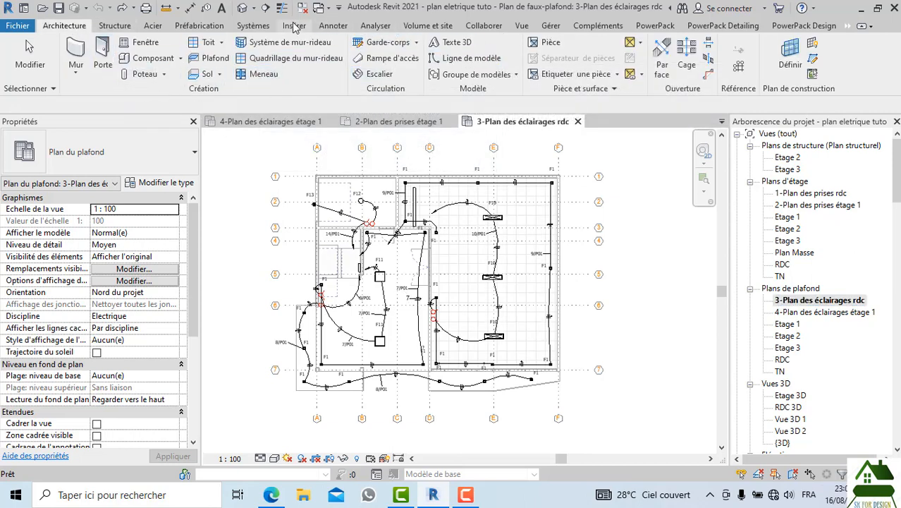
pyautogui.click(254, 26)
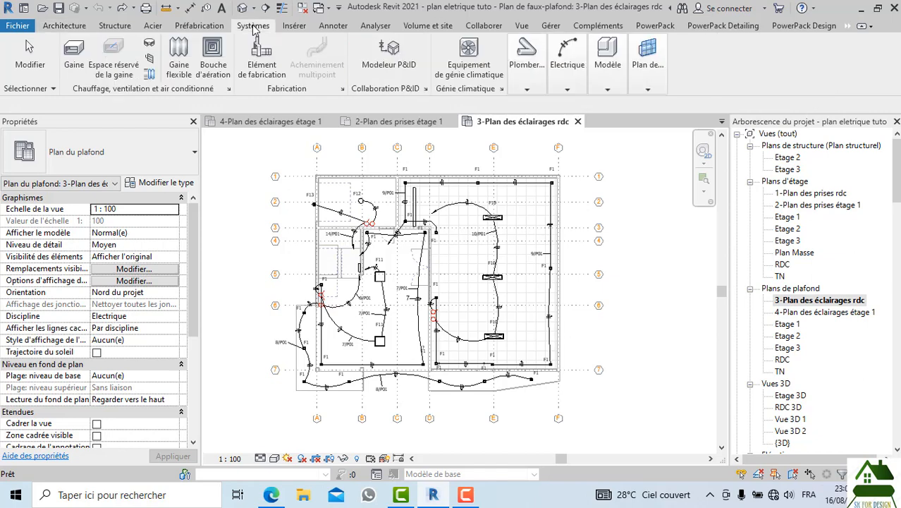
pyautogui.moveTo(568, 60)
pyautogui.click(552, 124)
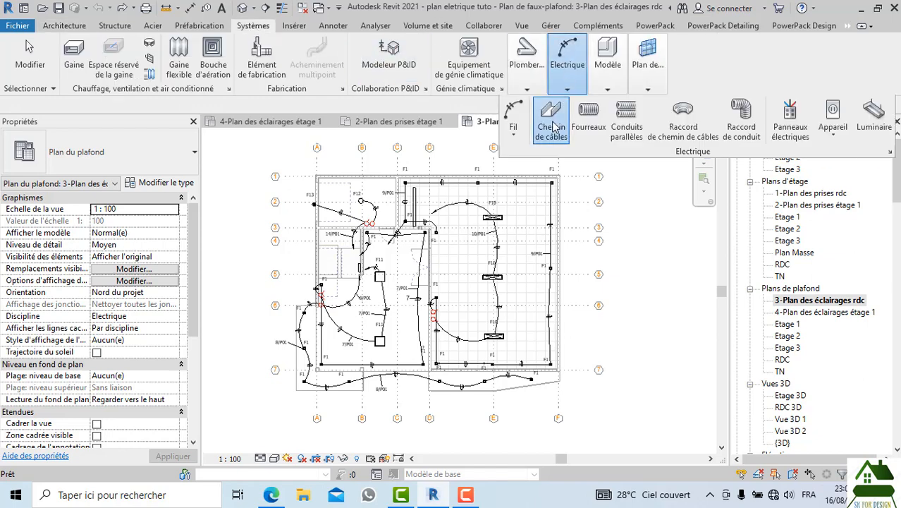
pyautogui.click(173, 156)
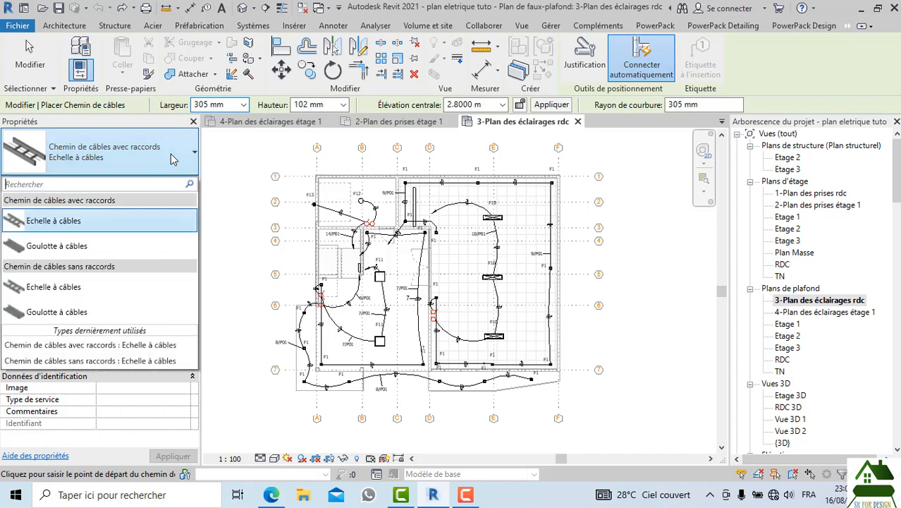
pyautogui.click(237, 105)
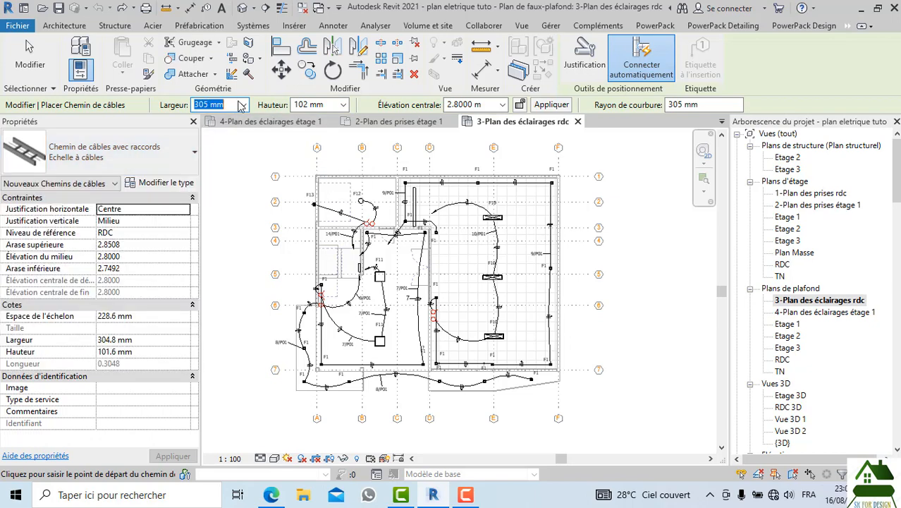
pyautogui.click(243, 105)
pyautogui.click(221, 231)
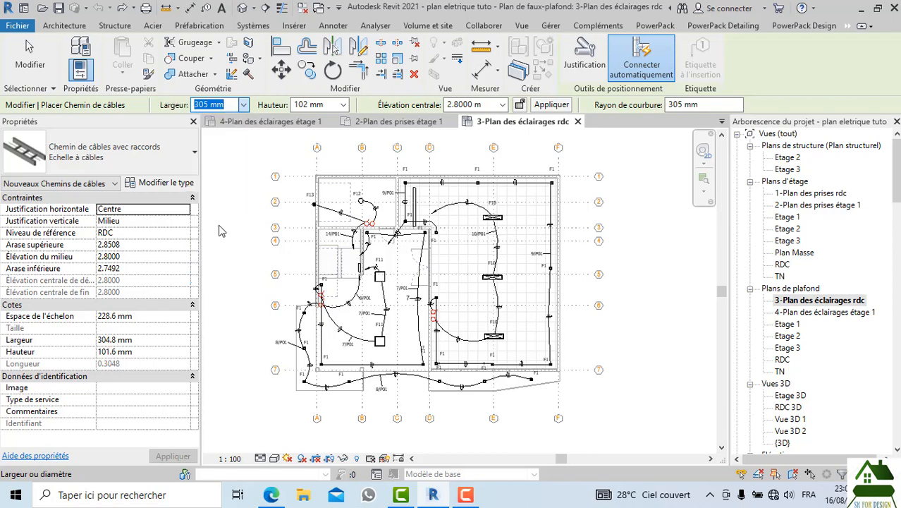
# Step: Draw a straight cable tray about 4.2 m long between grid lines D and E, beside the F10 luminaires
pyautogui.scroll(1, 454, 311)
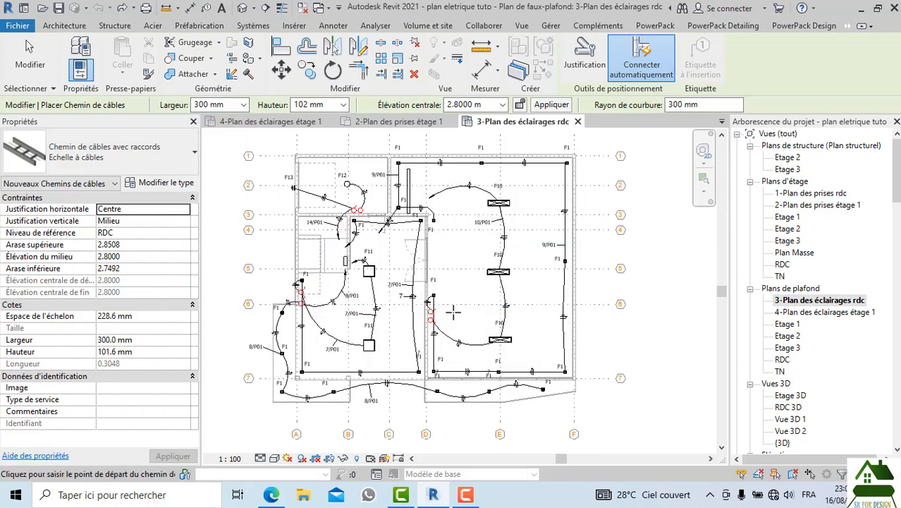
pyautogui.scroll(4, 454, 311)
pyautogui.scroll(-2, 488, 247)
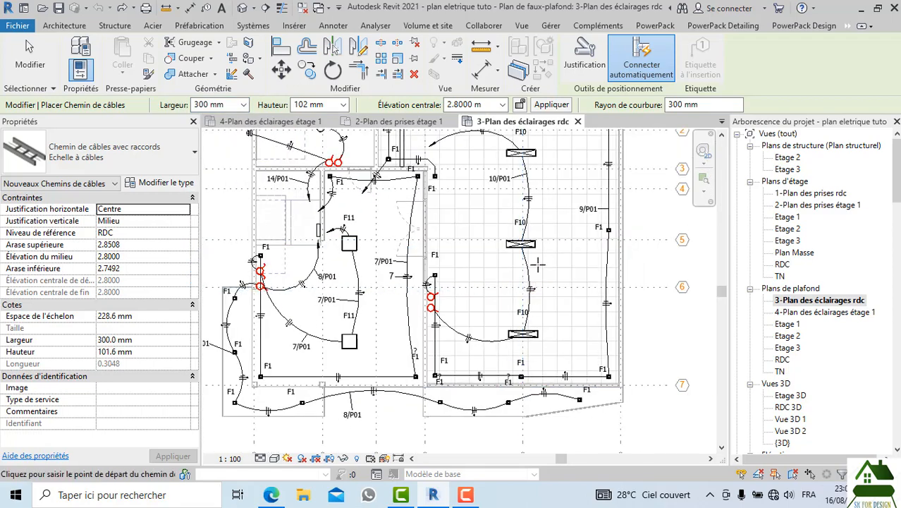
pyautogui.scroll(-1, 496, 285)
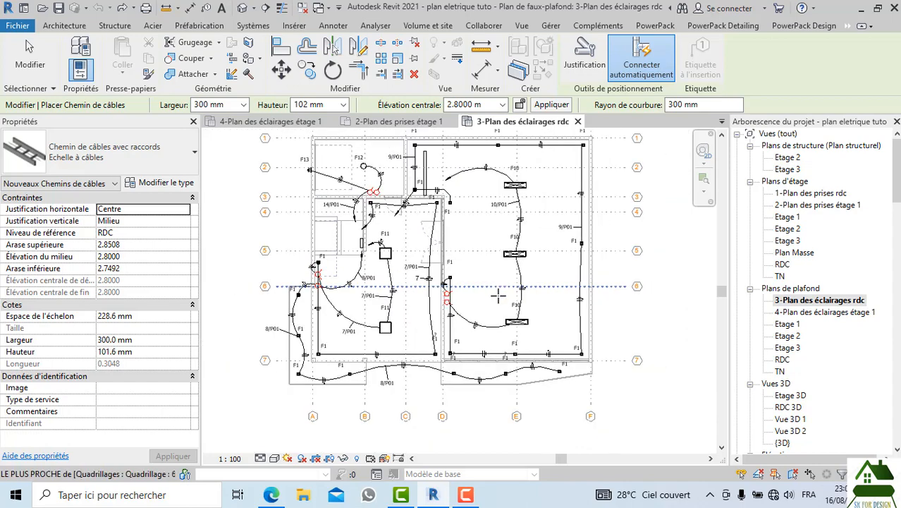
pyautogui.scroll(2, 498, 308)
pyautogui.click(494, 316)
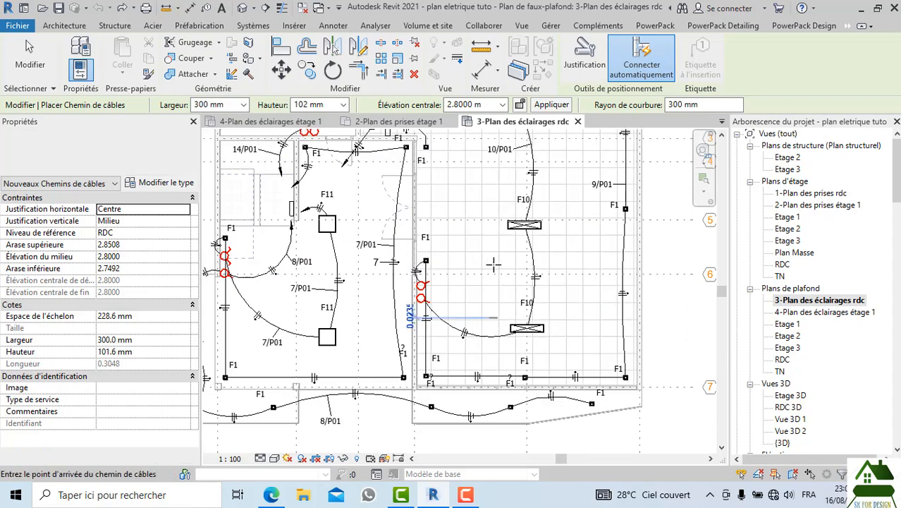
pyautogui.click(491, 201)
pyautogui.press('Escape')
pyautogui.press('Escape')
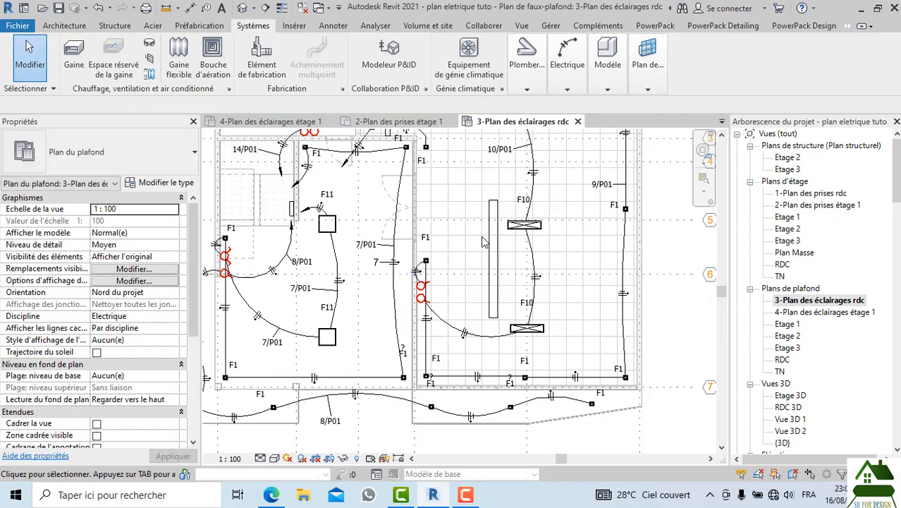
# Step: Set the ceiling plan's detail level to Elevé to show the cable tray's rungs
pyautogui.click(491, 232)
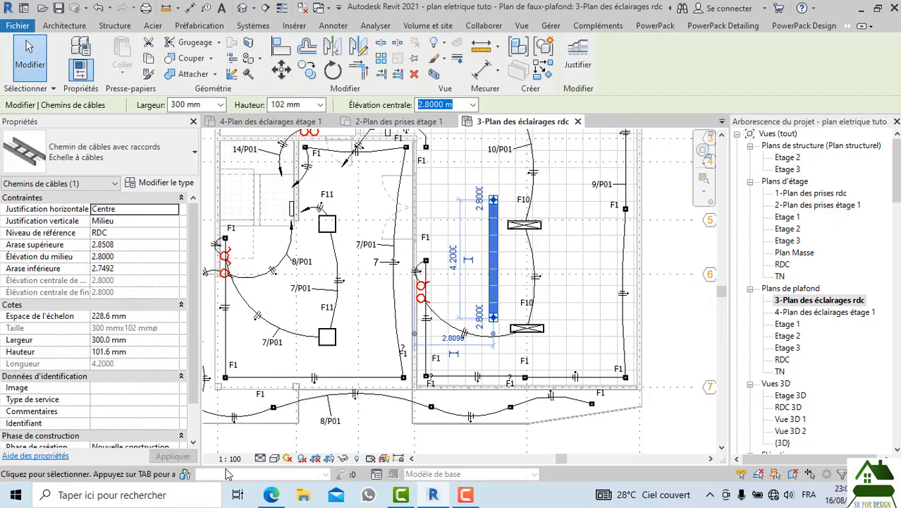
pyautogui.press('Escape')
pyautogui.click(261, 459)
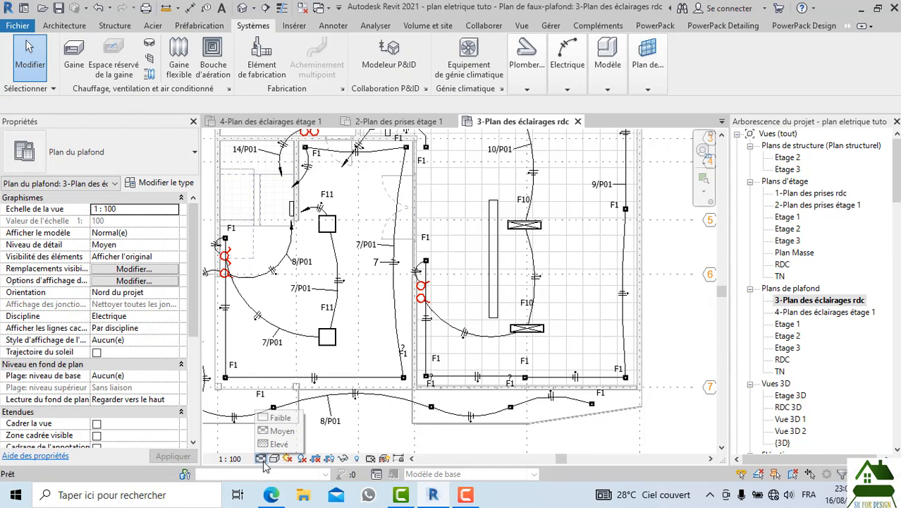
pyautogui.click(275, 444)
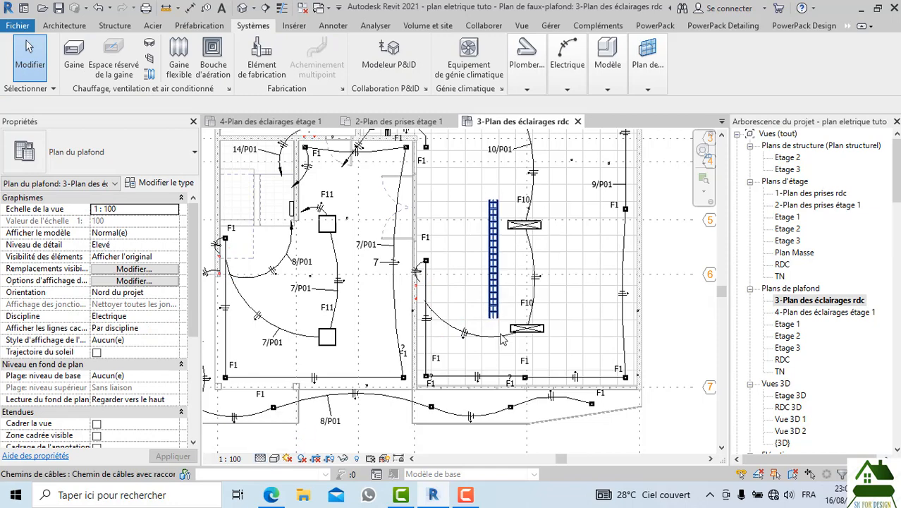
pyautogui.scroll(3, 506, 281)
pyautogui.scroll(3, 505, 318)
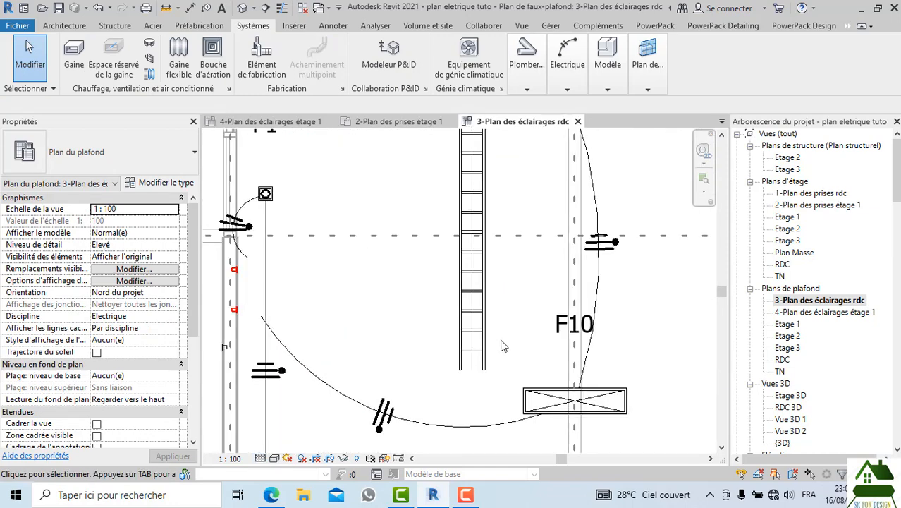
# Step: Examine the fitting parameters in the cable tray's type properties
pyautogui.click(482, 338)
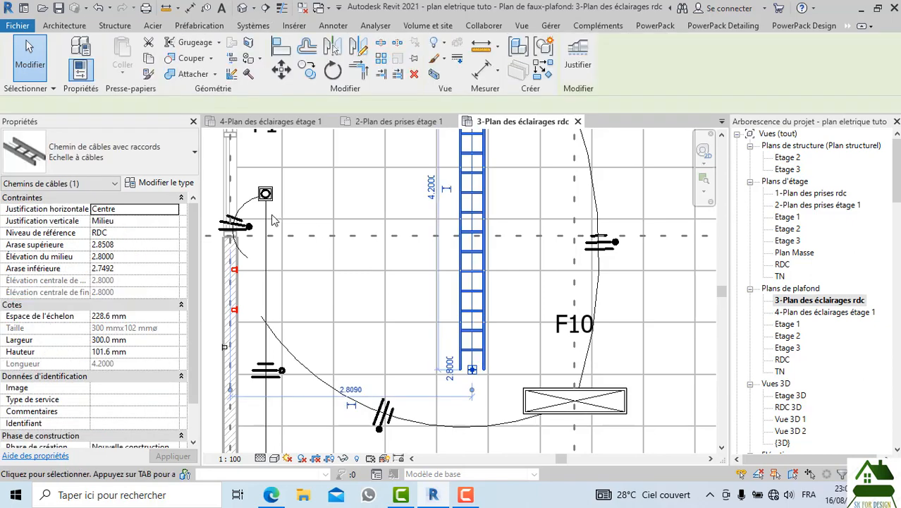
pyautogui.click(148, 185)
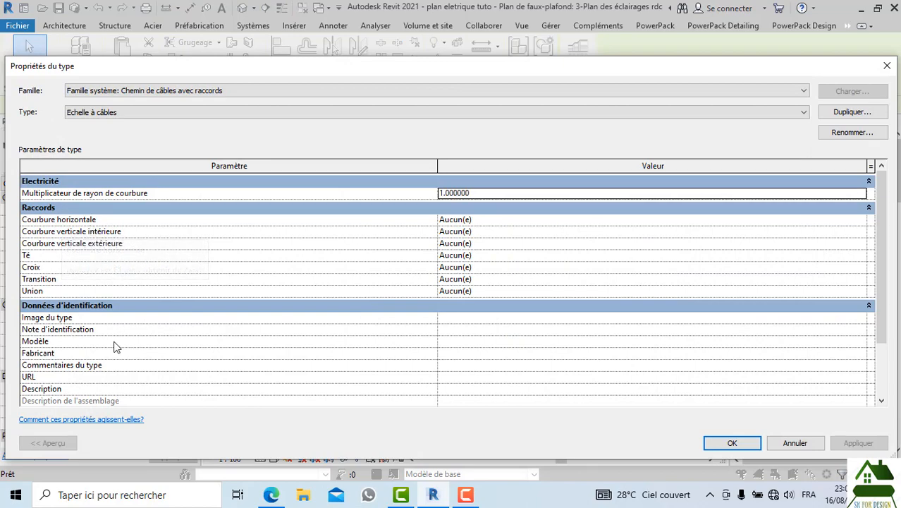
pyautogui.click(887, 66)
pyautogui.press('Escape')
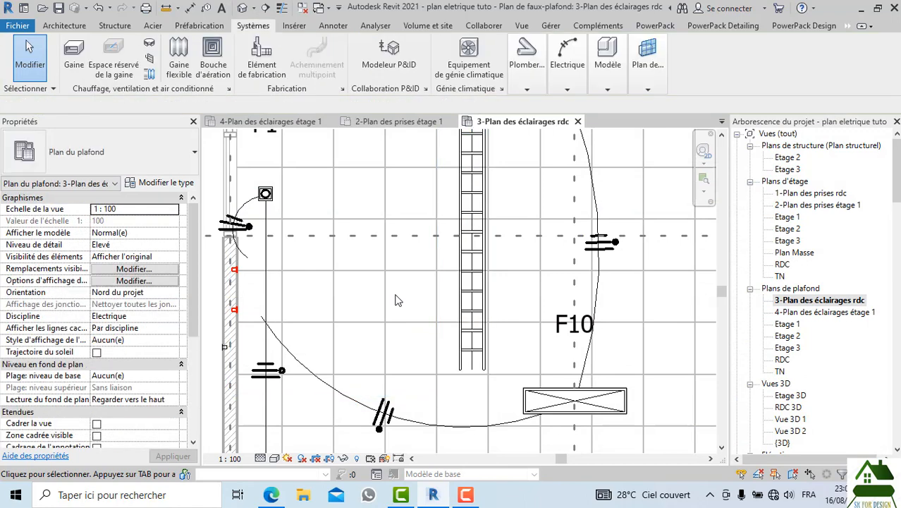
pyautogui.scroll(-2, 395, 301)
pyautogui.scroll(-1, 395, 300)
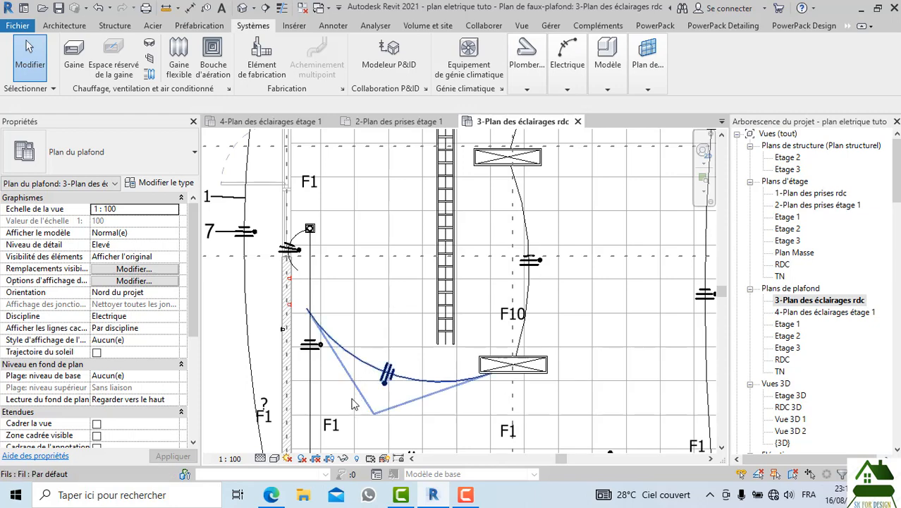
# Step: Switch to File Explorer and open the France folder inside Libraries on drive E
pyautogui.click(304, 496)
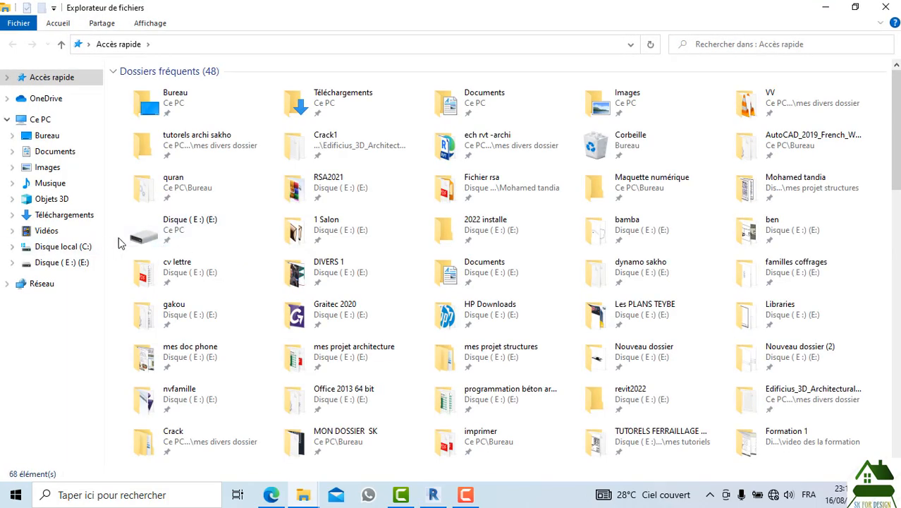
pyautogui.click(82, 263)
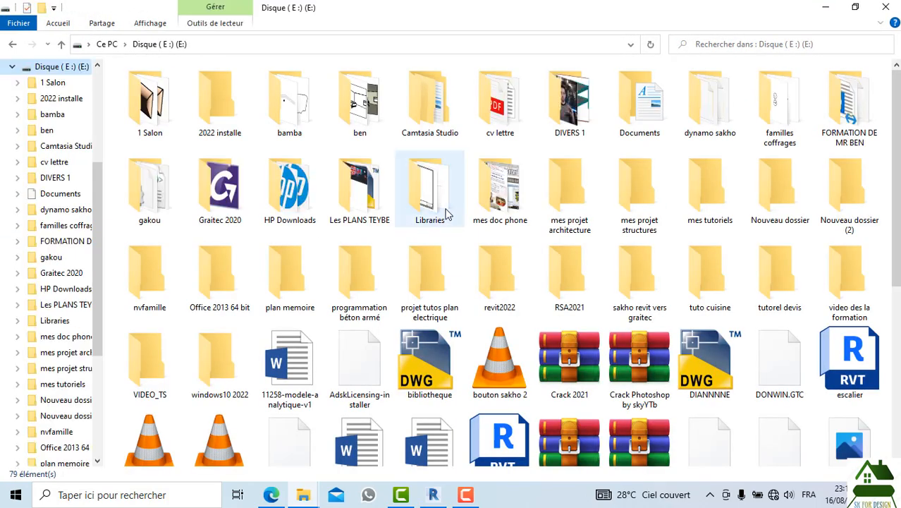
pyautogui.doubleClick(431, 205)
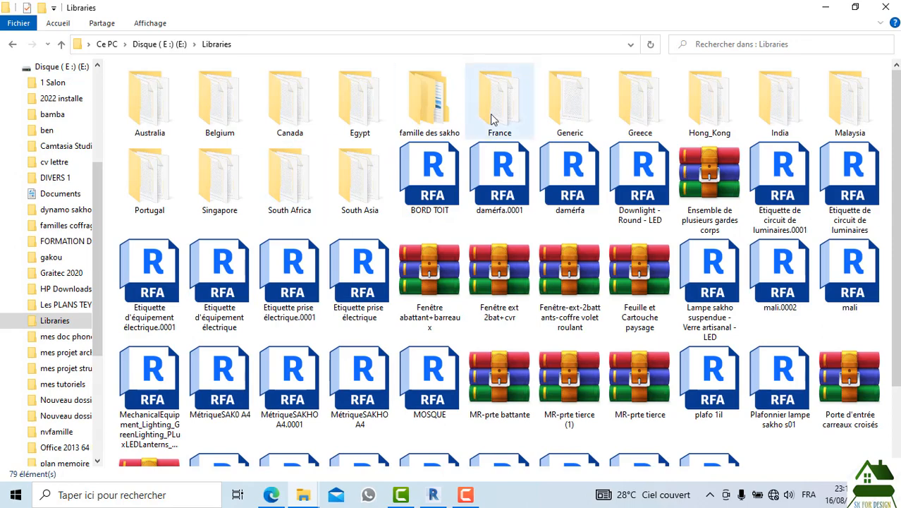
pyautogui.doubleClick(516, 118)
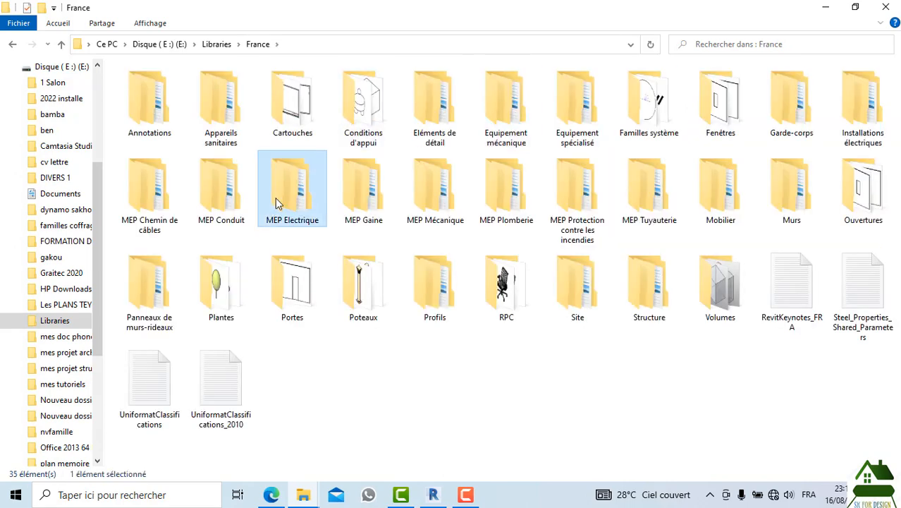
# Step: Look through the Courants forts and Eclairage subfolders of MEP Electrique for cable tray families
pyautogui.doubleClick(276, 203)
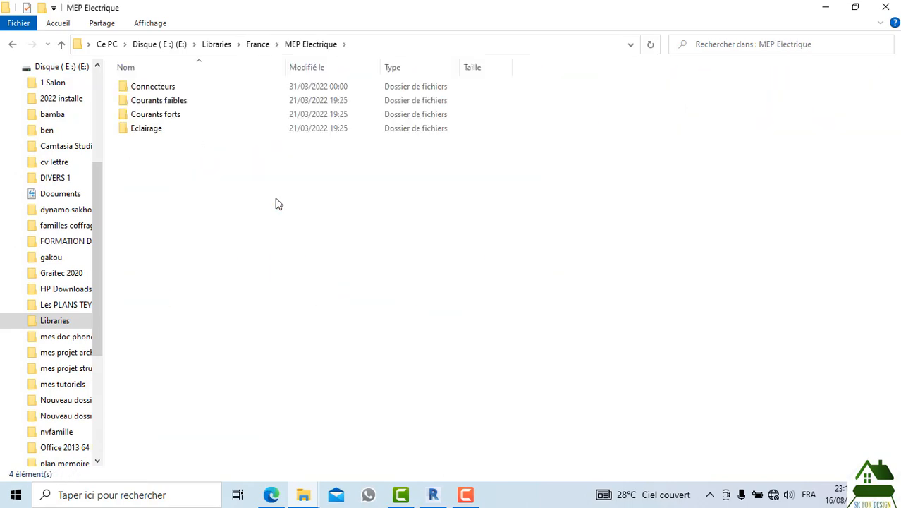
pyautogui.doubleClick(156, 115)
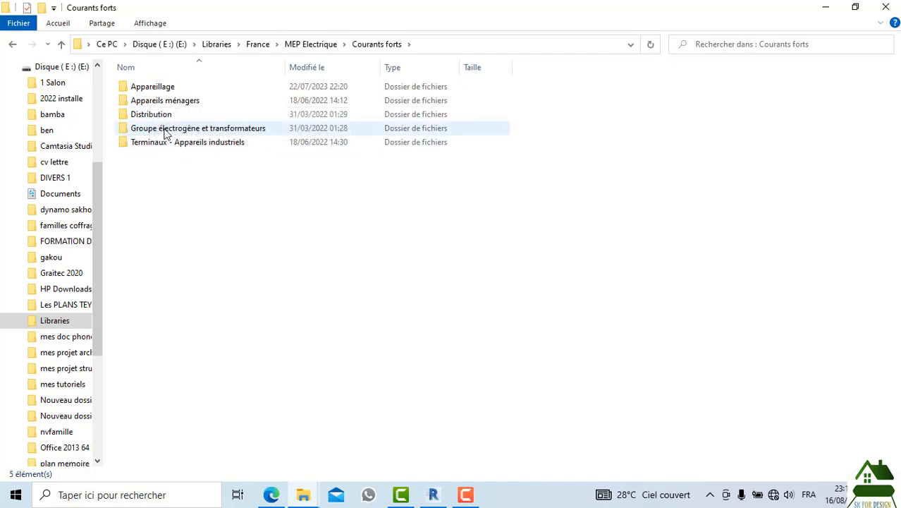
pyautogui.click(13, 45)
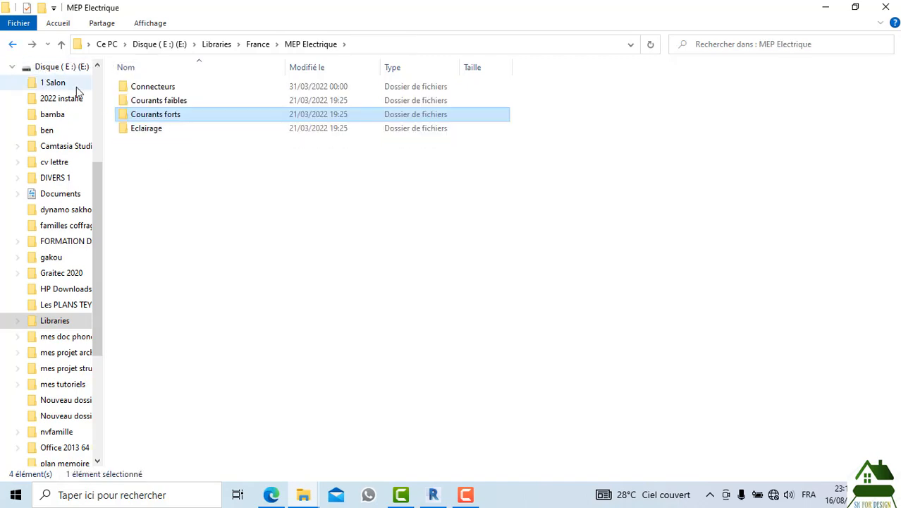
pyautogui.doubleClick(125, 130)
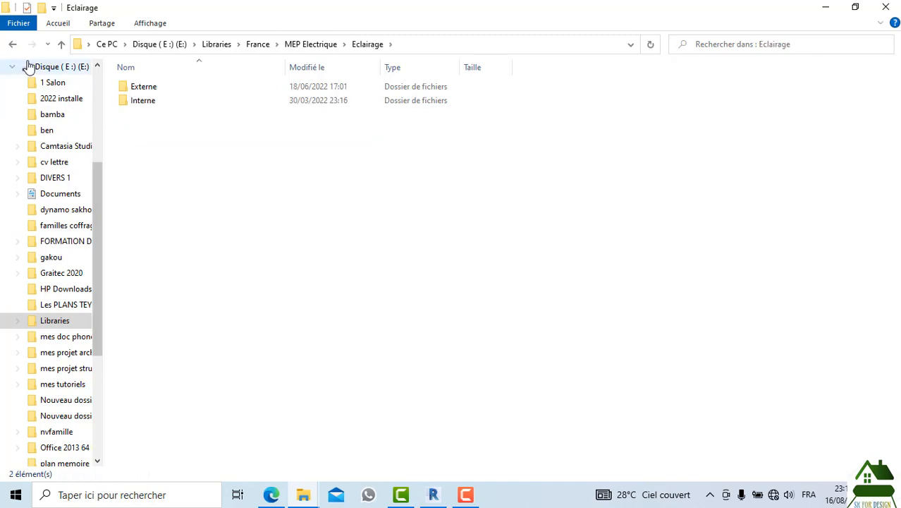
pyautogui.click(12, 47)
pyautogui.click(12, 47)
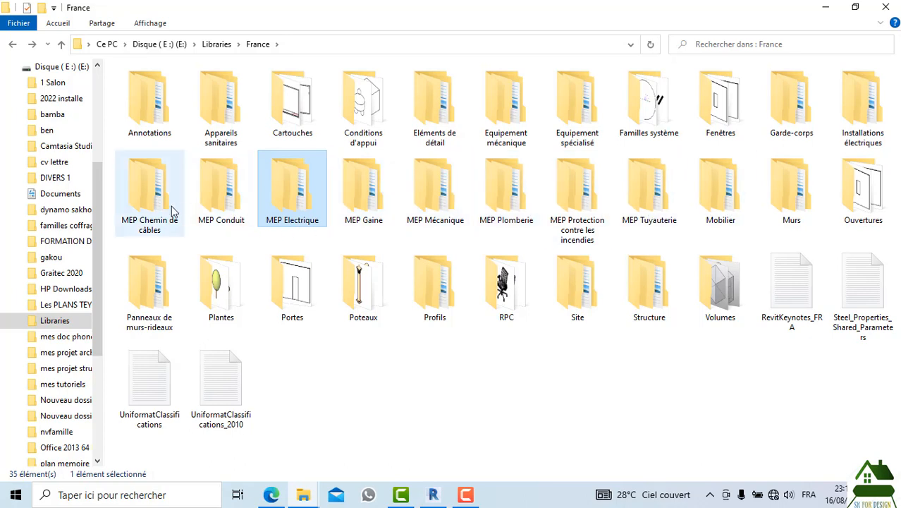
# Step: Open the Chemin de câbles - Croix family from MEP Chemin de câbles, Raccords, and upgrade it to Revit 2021
pyautogui.doubleClick(150, 188)
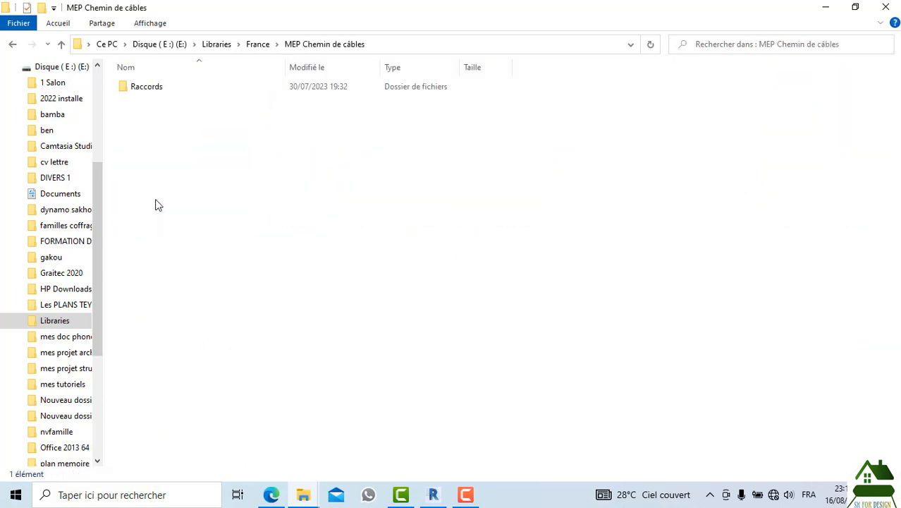
pyautogui.doubleClick(148, 94)
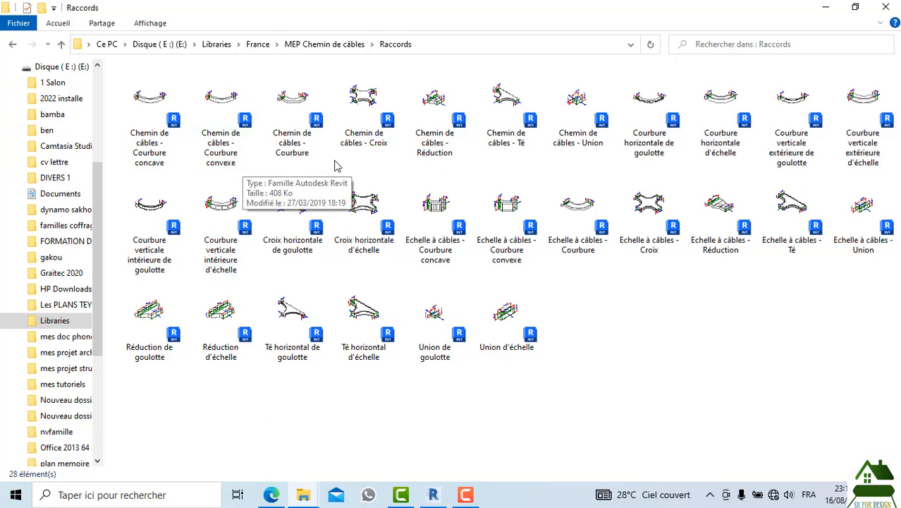
pyautogui.click(385, 125)
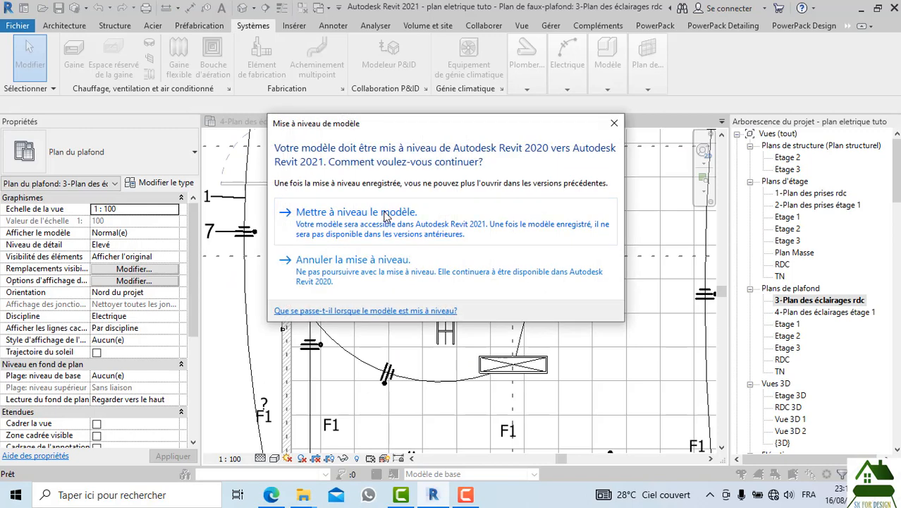
pyautogui.click(385, 217)
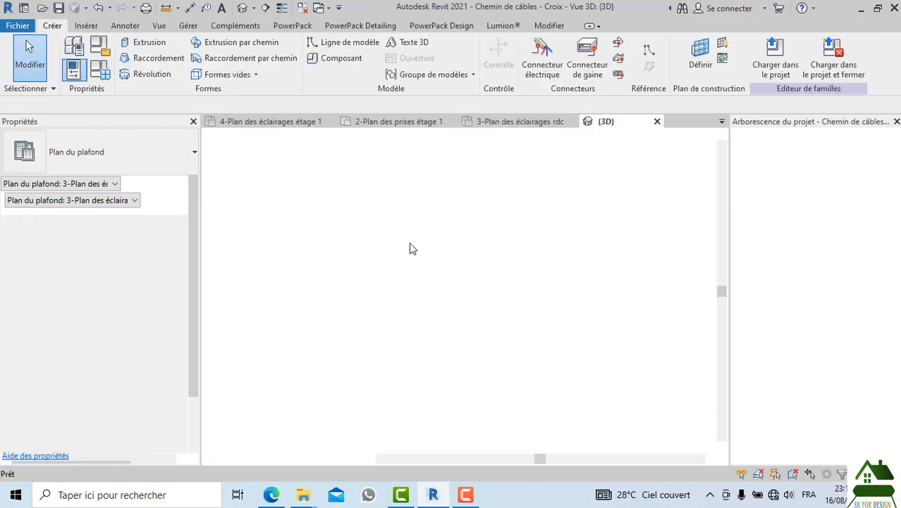
# Step: Load the cross fitting family into the project without placing it and return to 3-Plan des éclairages rdc
pyautogui.click(781, 73)
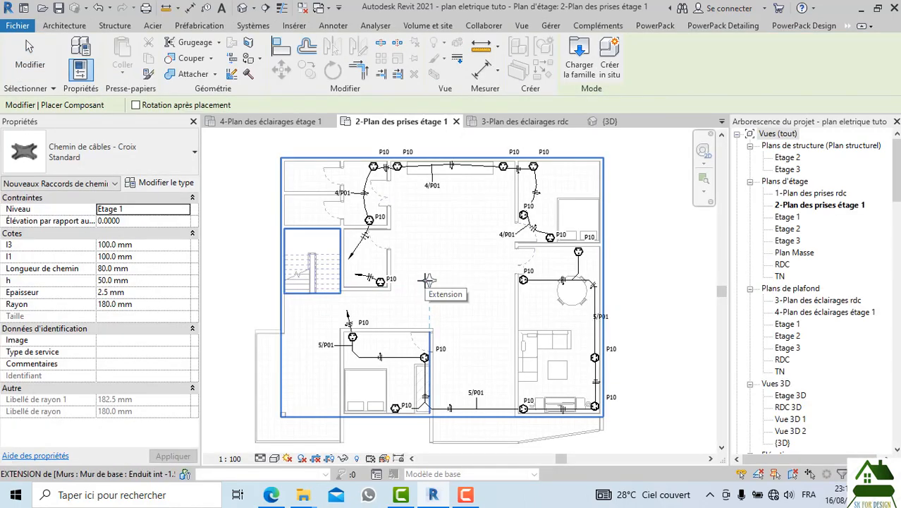
pyautogui.press('Escape')
pyautogui.press('Escape')
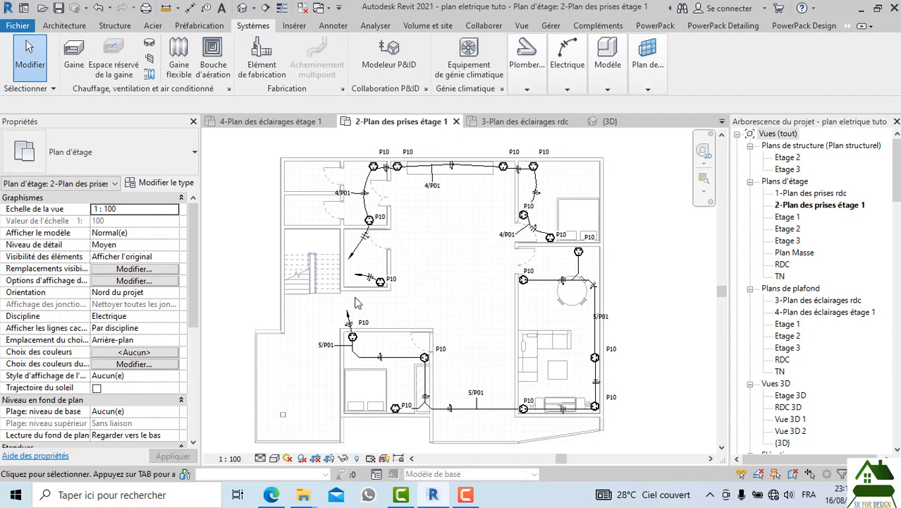
pyautogui.click(518, 122)
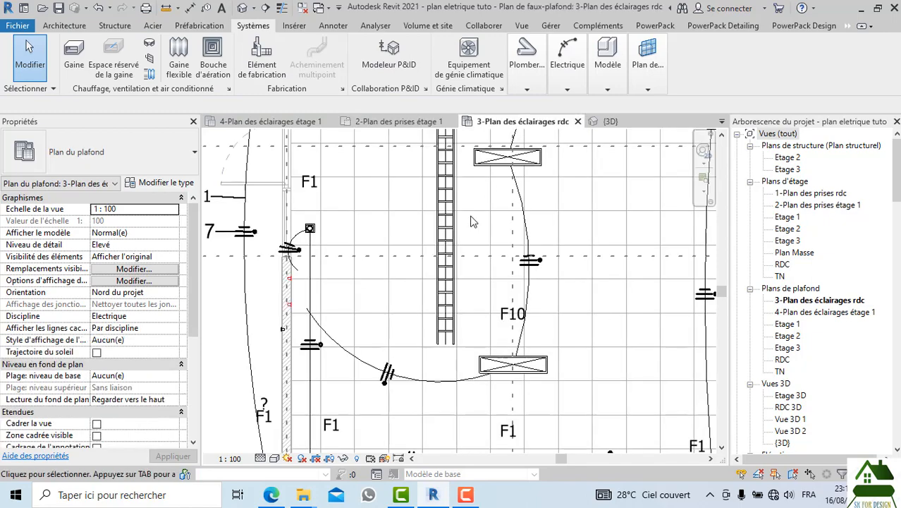
# Step: Open the type properties of the vertical cable tray and check which fitting families are available for Té
pyautogui.click(452, 267)
pyautogui.click(150, 184)
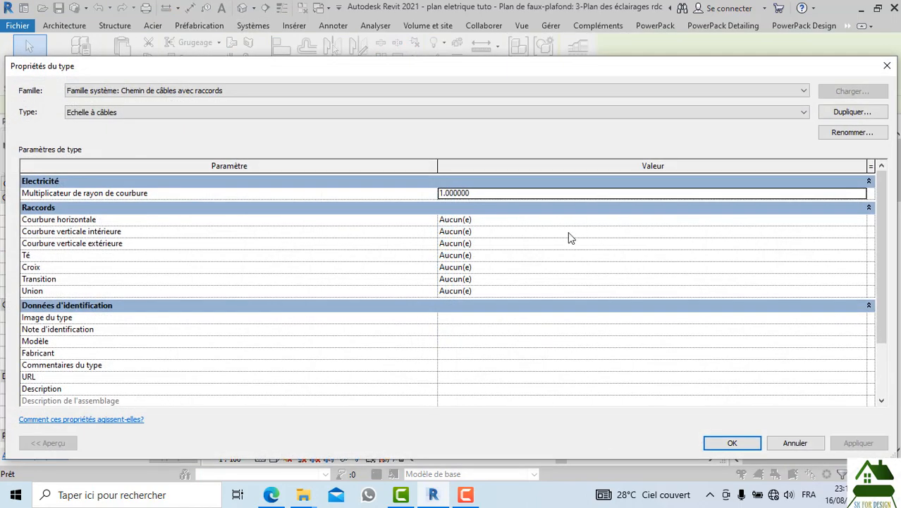
pyautogui.click(847, 114)
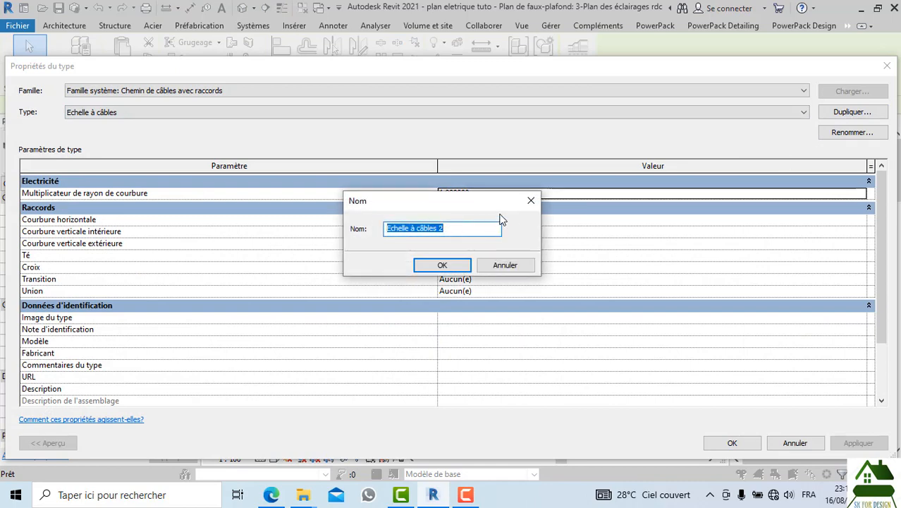
pyautogui.click(532, 200)
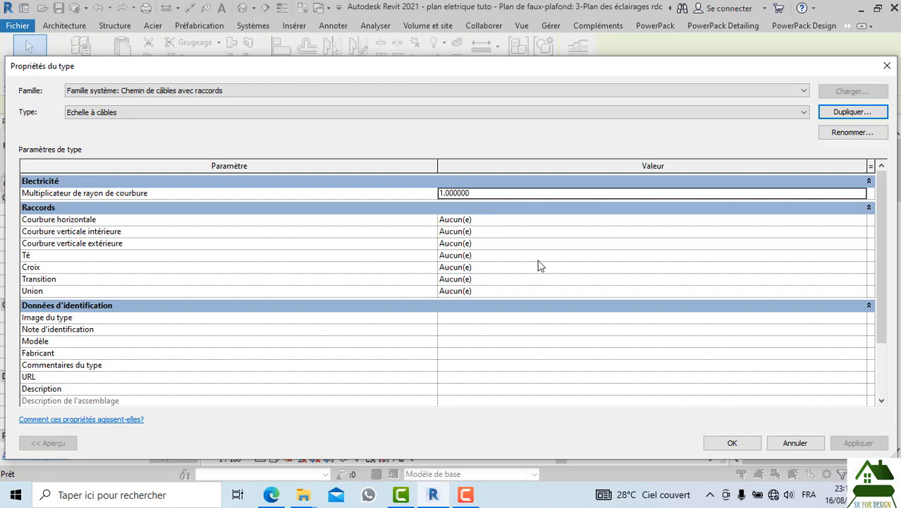
pyautogui.click(688, 255)
pyautogui.click(860, 258)
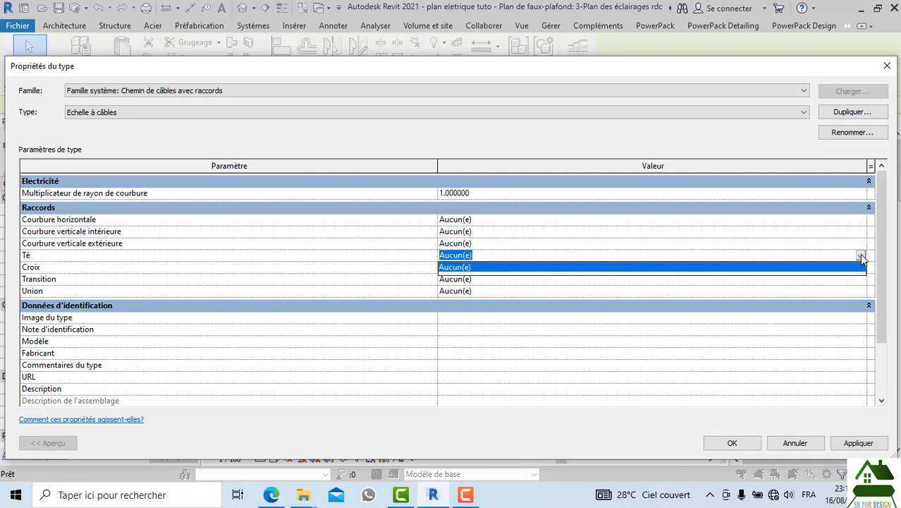
pyautogui.click(863, 257)
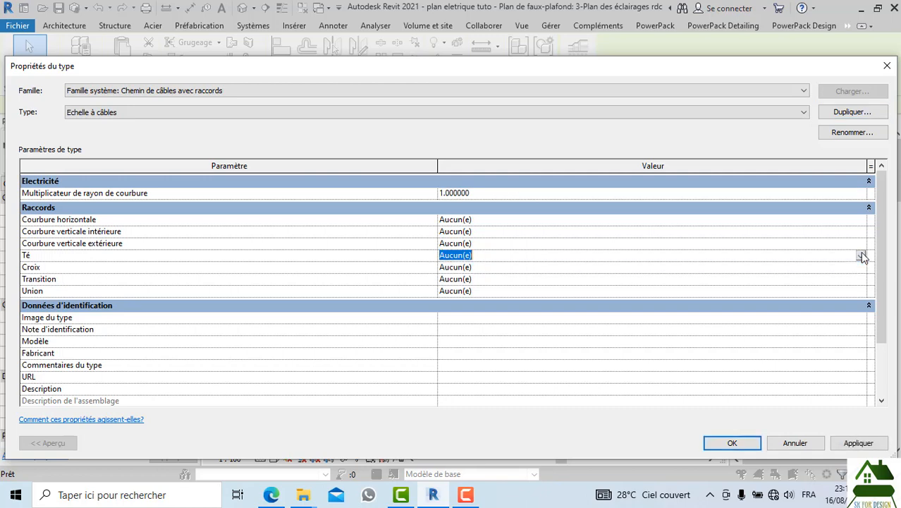
# Step: Switch the tray's type to Goulotte à câbles and set its Croix fitting to Chemin de câbles - Croix: Standard
pyautogui.click(176, 115)
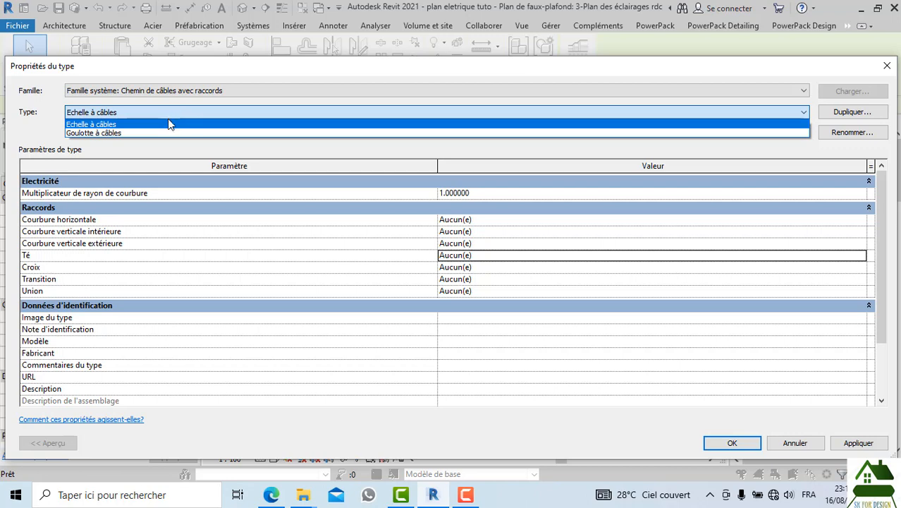
pyautogui.click(163, 133)
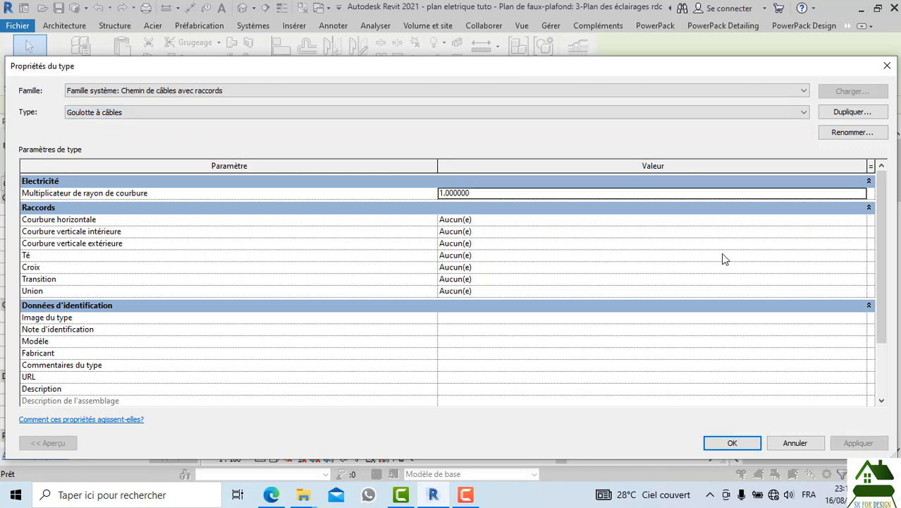
pyautogui.click(863, 255)
pyautogui.click(861, 255)
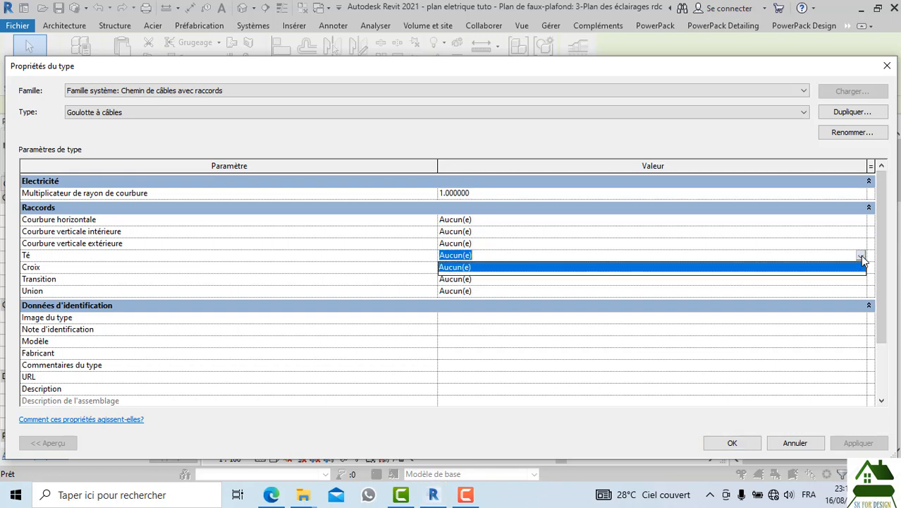
pyautogui.click(52, 265)
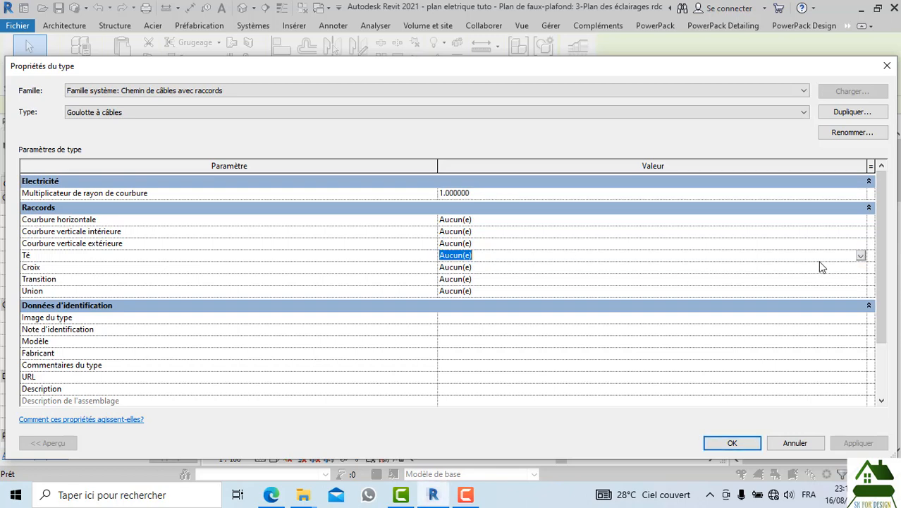
pyautogui.click(852, 267)
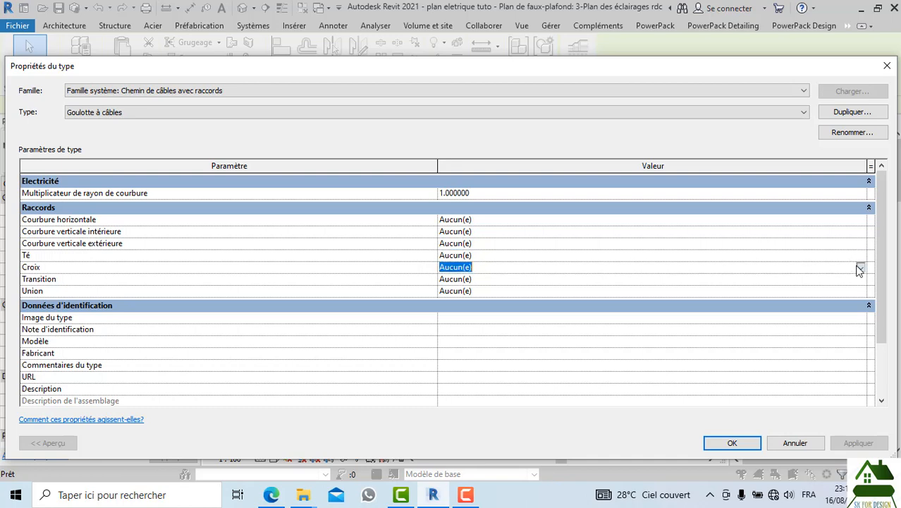
pyautogui.click(861, 268)
pyautogui.click(516, 290)
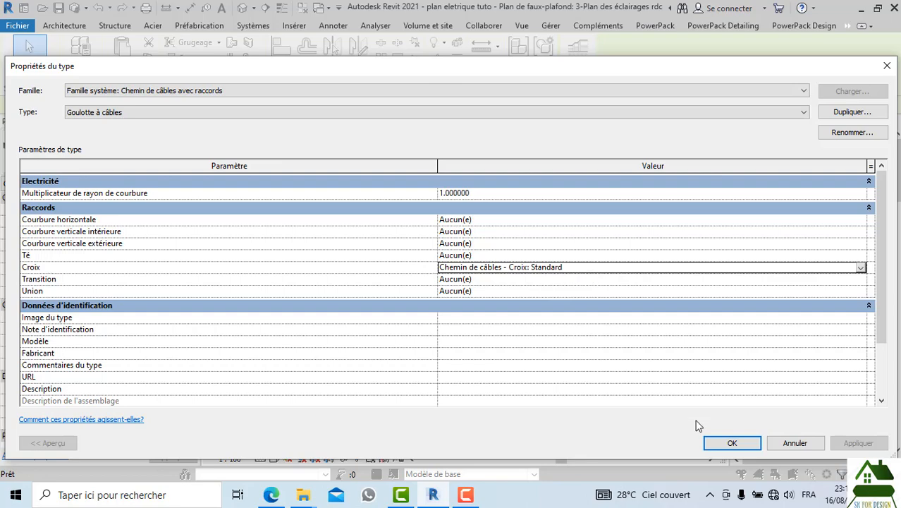
pyautogui.click(731, 443)
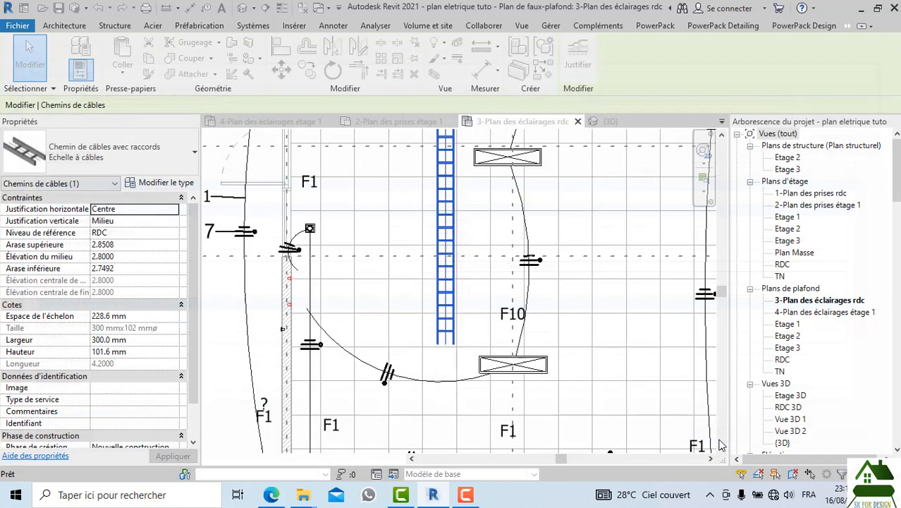
# Step: Inspect the tray at detail level Elevé and review the available cable tray types with and without fittings
pyautogui.click(488, 294)
pyautogui.click(456, 311)
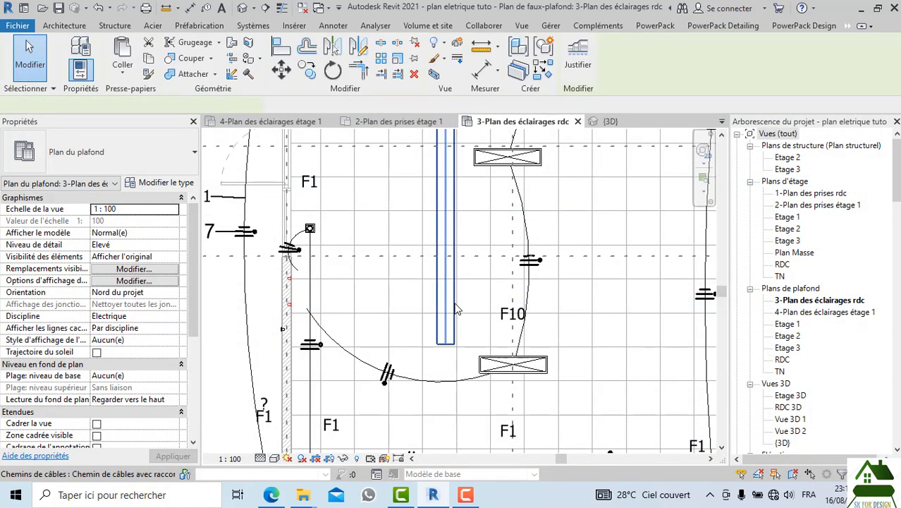
pyautogui.click(366, 317)
pyautogui.click(439, 319)
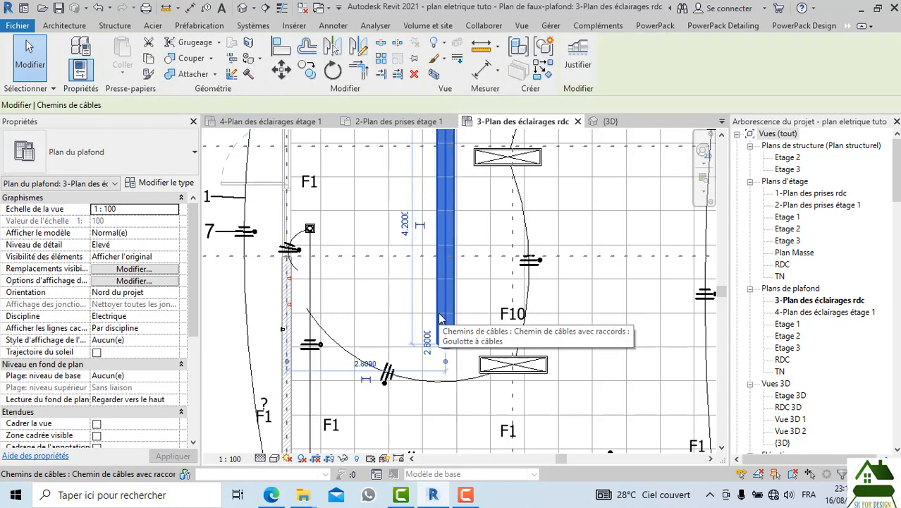
pyautogui.click(260, 458)
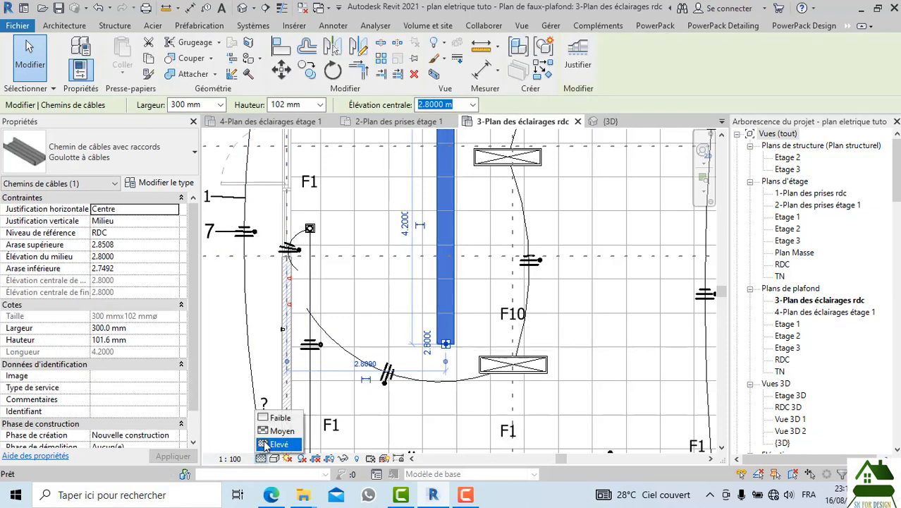
pyautogui.click(275, 444)
pyautogui.click(438, 319)
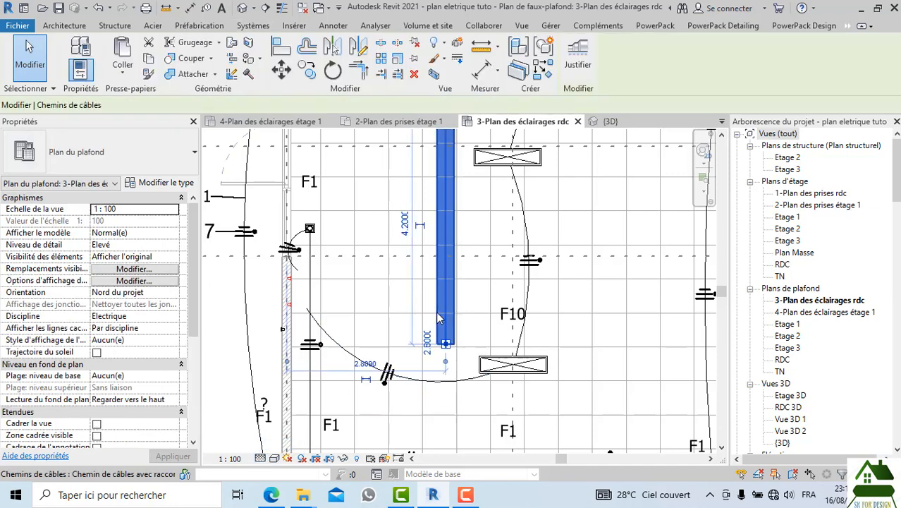
pyautogui.click(144, 162)
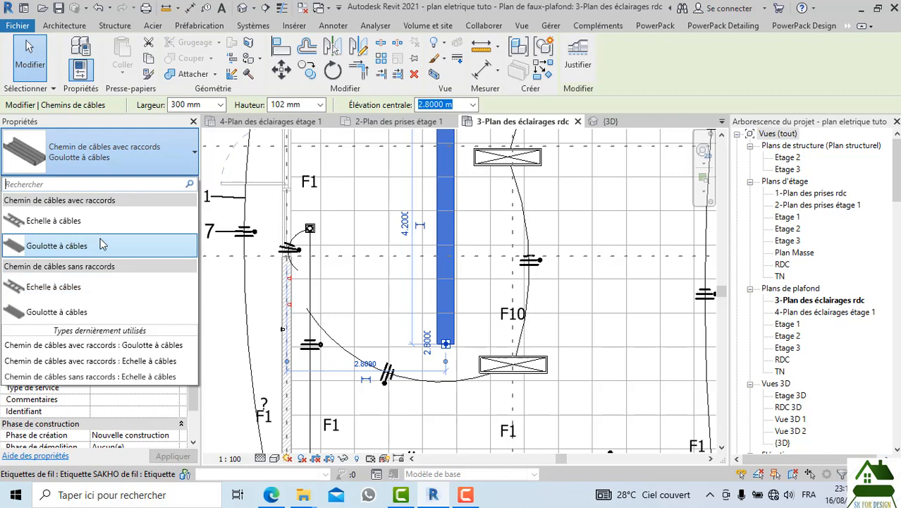
pyautogui.moveTo(104, 249)
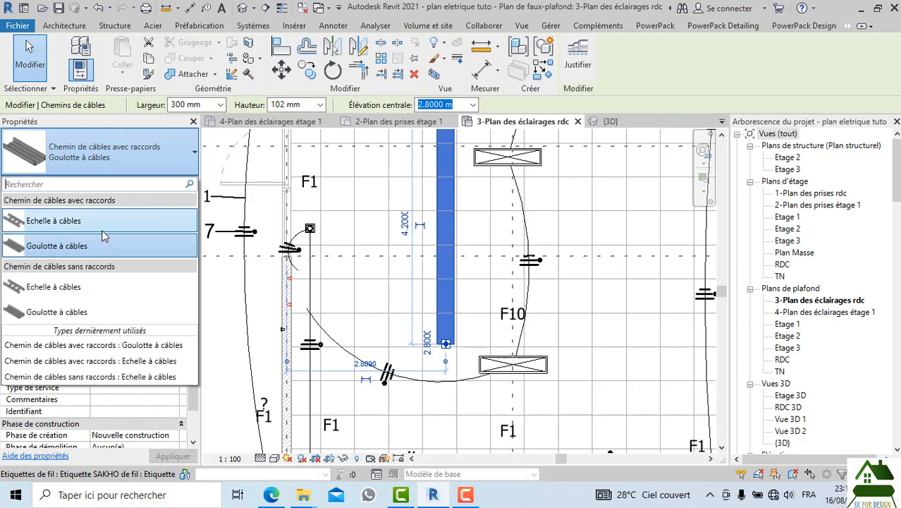
pyautogui.moveTo(102, 220)
pyautogui.click(450, 259)
# Step: Try to draw a short 300 mm wide horizontal tray across the vertical tray, and delete the new segment
pyautogui.rightClick(450, 259)
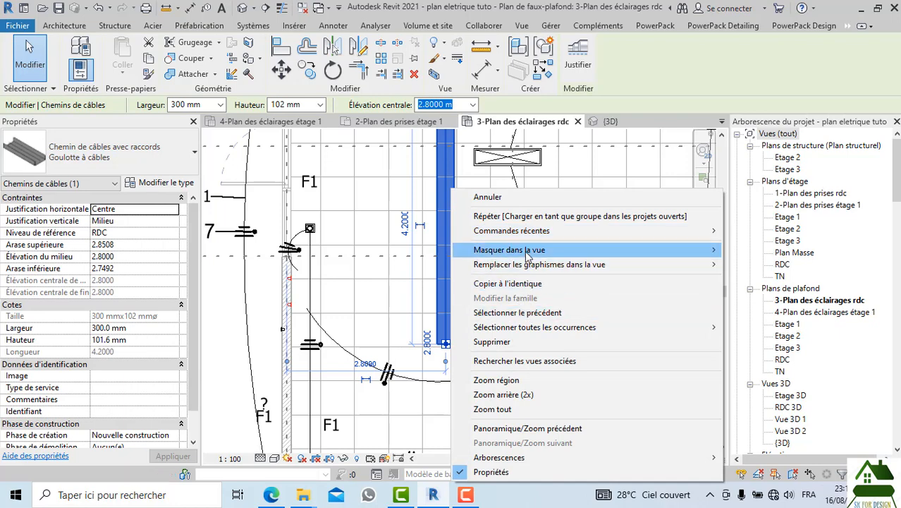
pyautogui.click(439, 361)
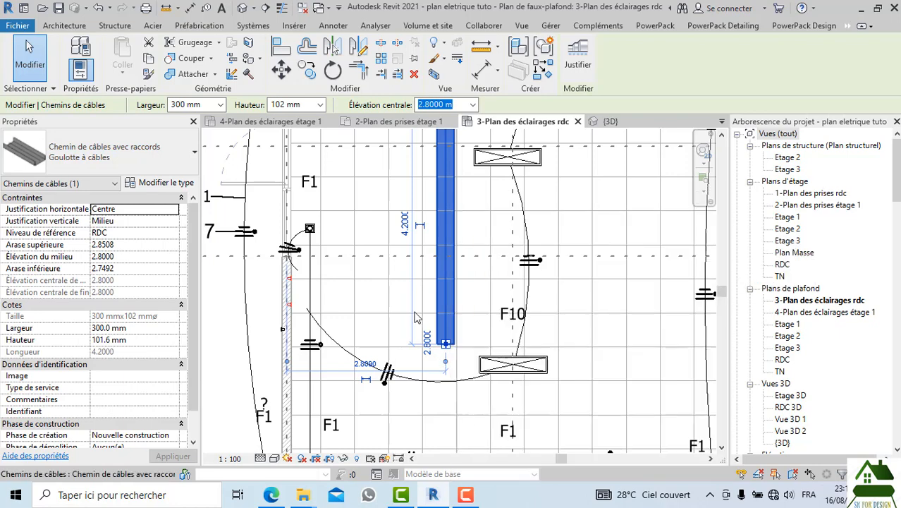
pyautogui.rightClick(443, 341)
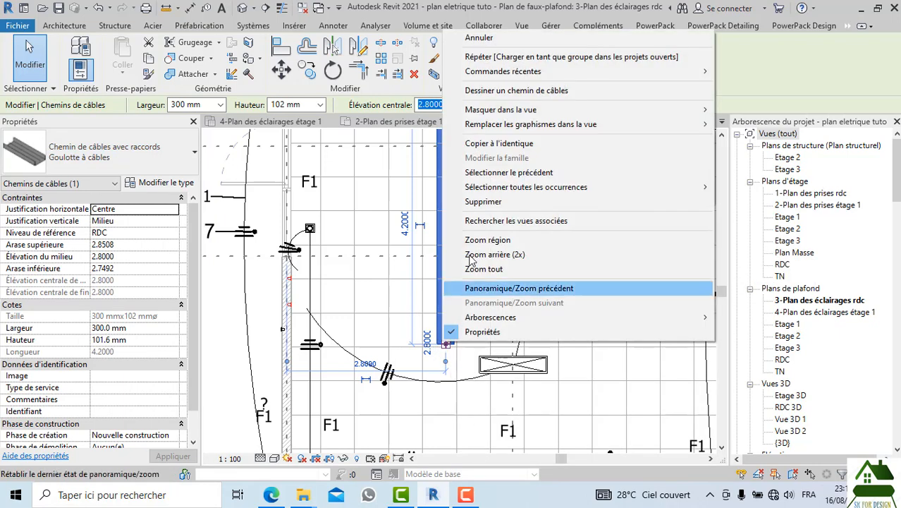
pyautogui.click(469, 91)
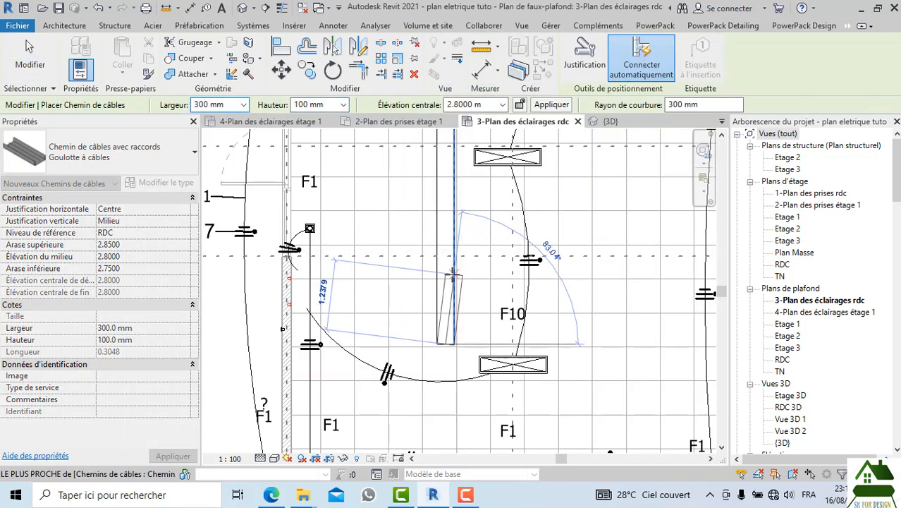
pyautogui.press('Escape')
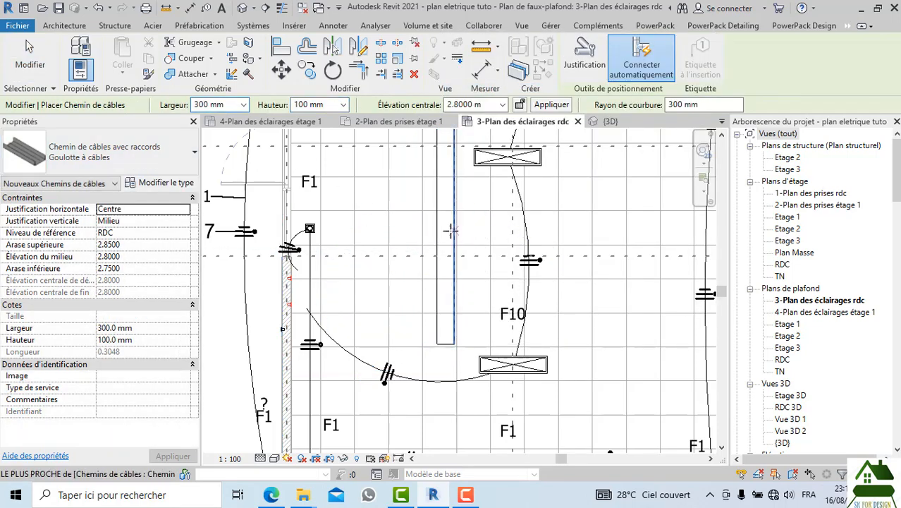
pyautogui.click(479, 223)
pyautogui.click(398, 224)
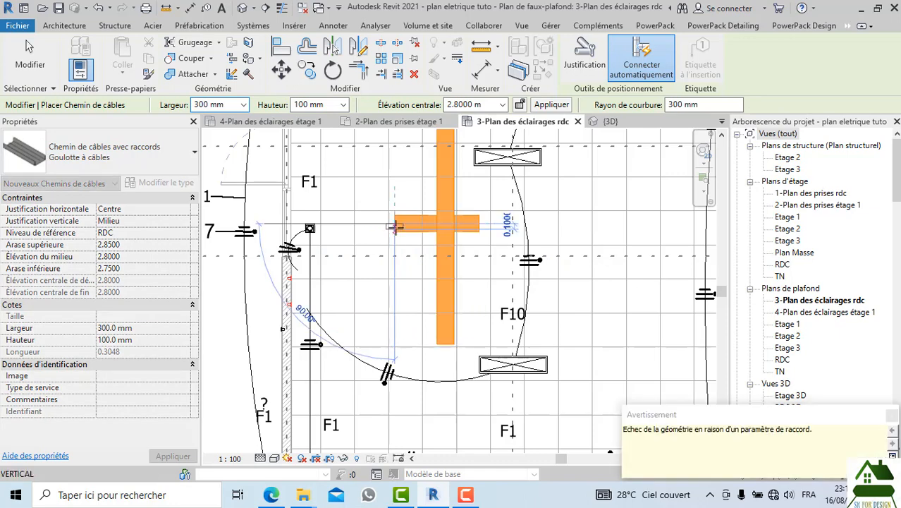
pyautogui.press('Escape')
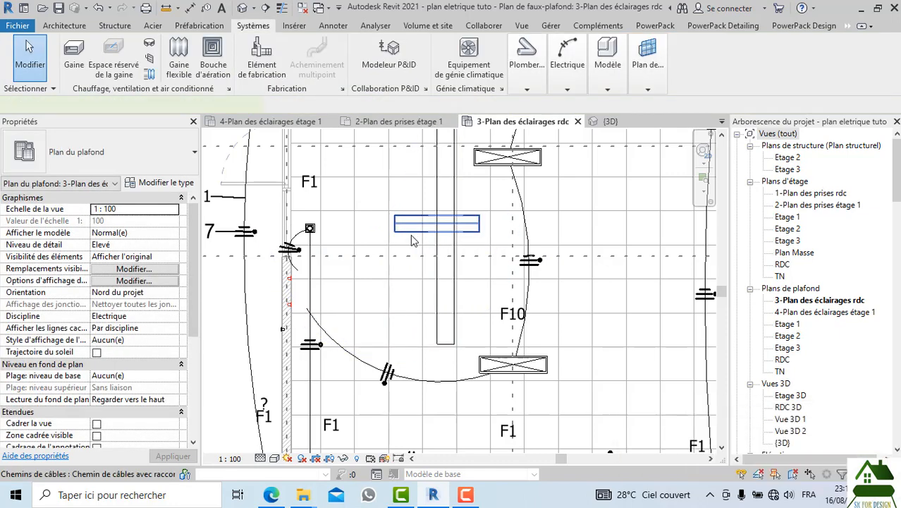
pyautogui.click(414, 239)
pyautogui.press('Delete')
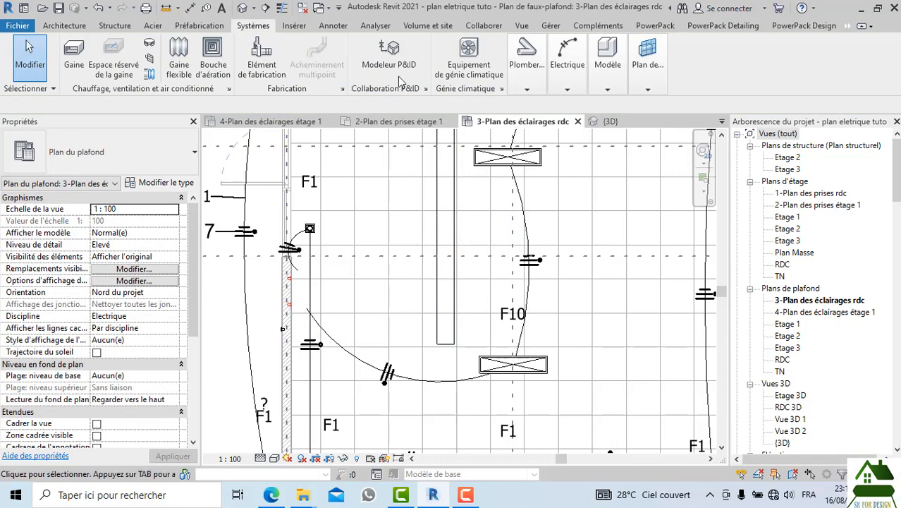
# Step: Retry the horizontal crossing with a 300 x 100 mm Goulotte à câbles at 2.8 m elevation, and remove it again
pyautogui.click(568, 67)
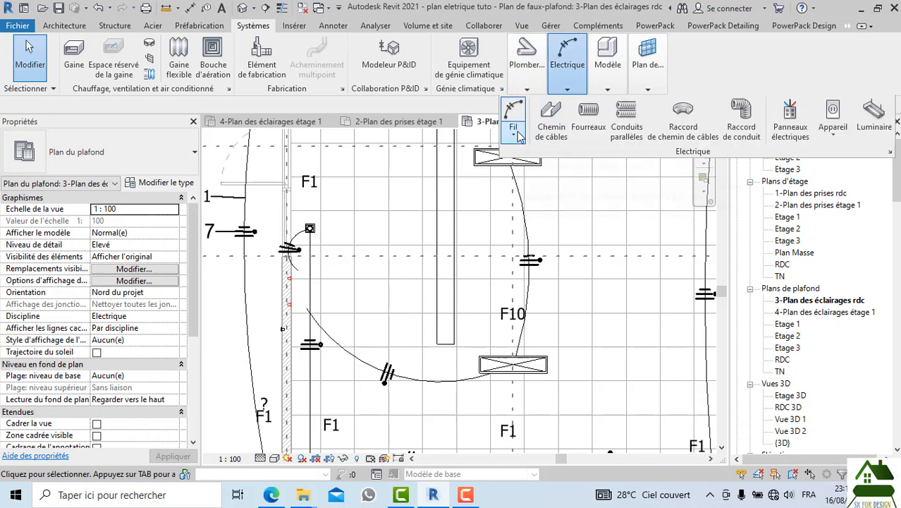
pyautogui.click(543, 126)
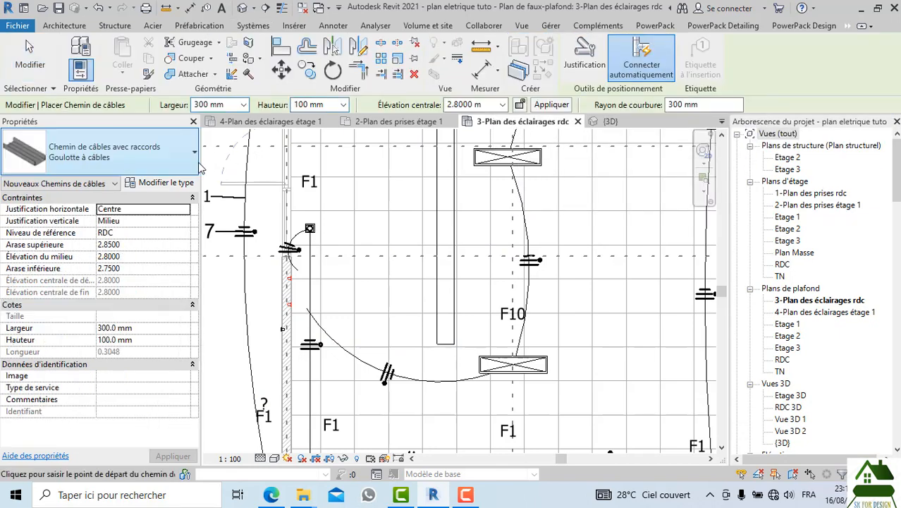
pyautogui.scroll(4, 475, 232)
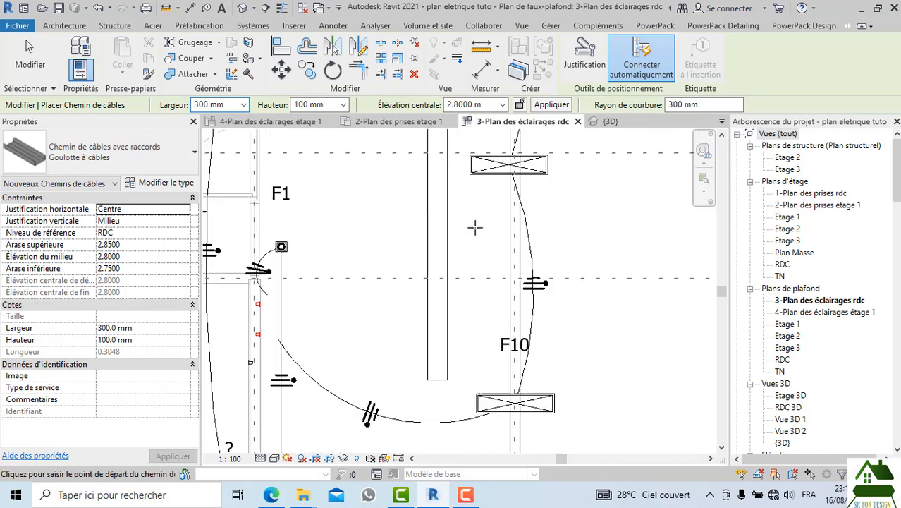
pyautogui.click(475, 252)
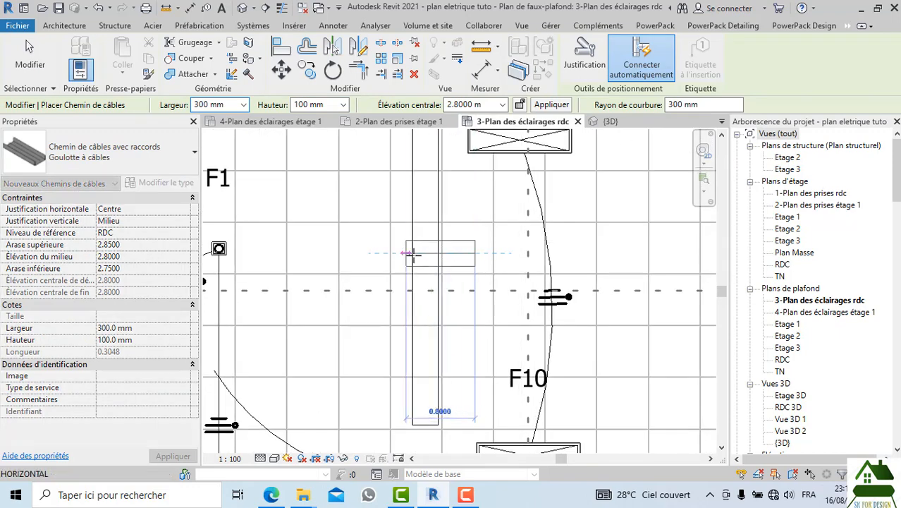
pyautogui.click(371, 252)
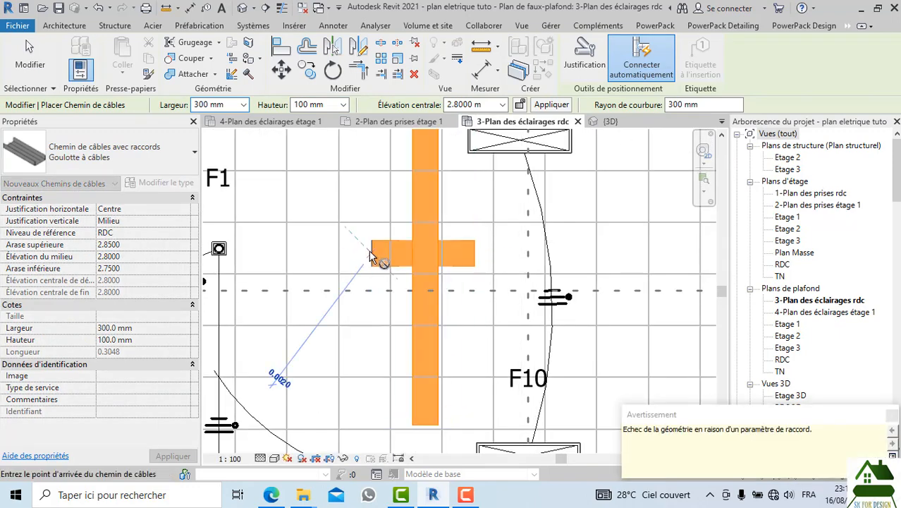
pyautogui.press('Escape')
pyautogui.scroll(-1, 441, 250)
pyautogui.press('Escape')
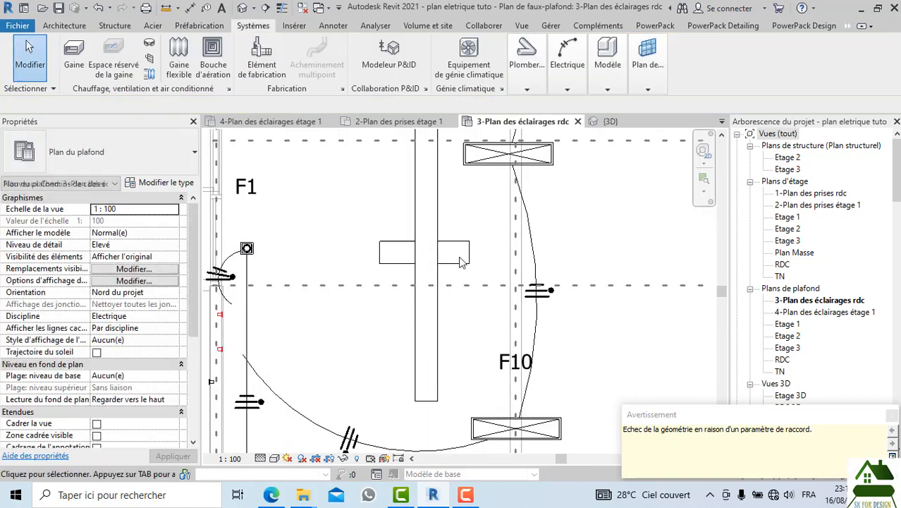
pyautogui.click(460, 263)
pyautogui.press('Delete')
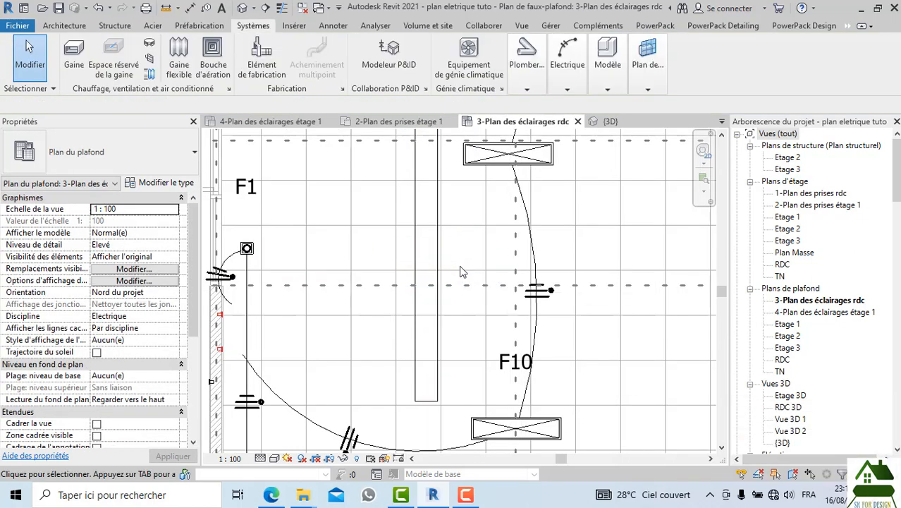
# Step: Draw a 300 x 100 mm vertical Goulotte à câbles about 5.3 m long at 2.8 m elevation, in the empty area beyond grid F
pyautogui.scroll(-2, 462, 268)
pyautogui.scroll(-2, 423, 222)
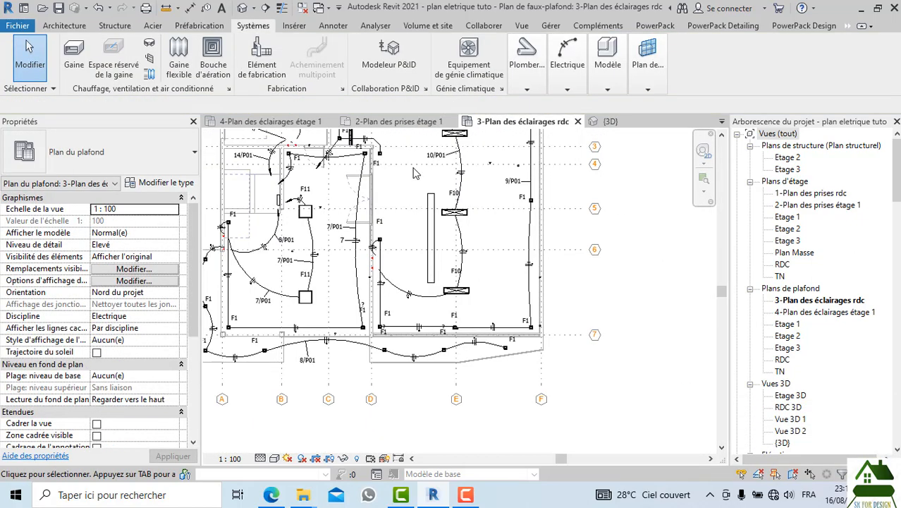
pyautogui.click(567, 89)
pyautogui.click(550, 122)
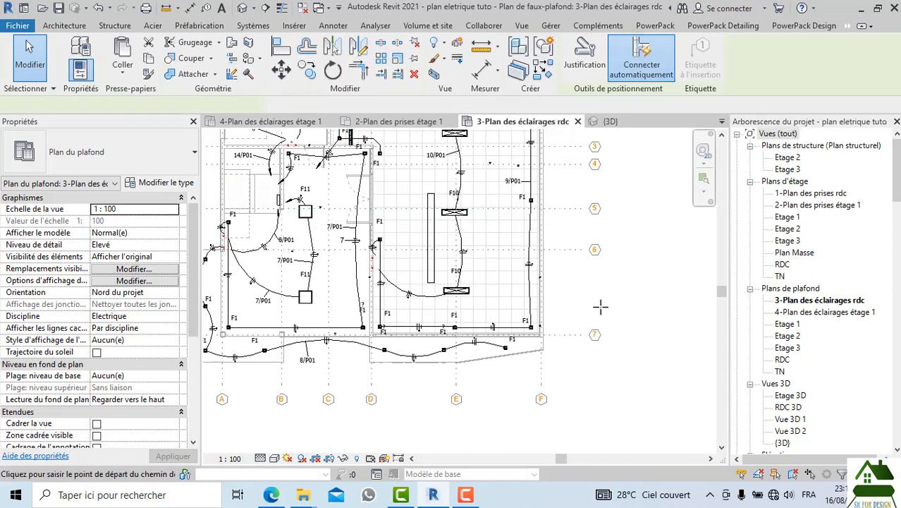
pyautogui.moveTo(684, 335); pyautogui.dragTo(519, 306, button='middle')
pyautogui.click(520, 306)
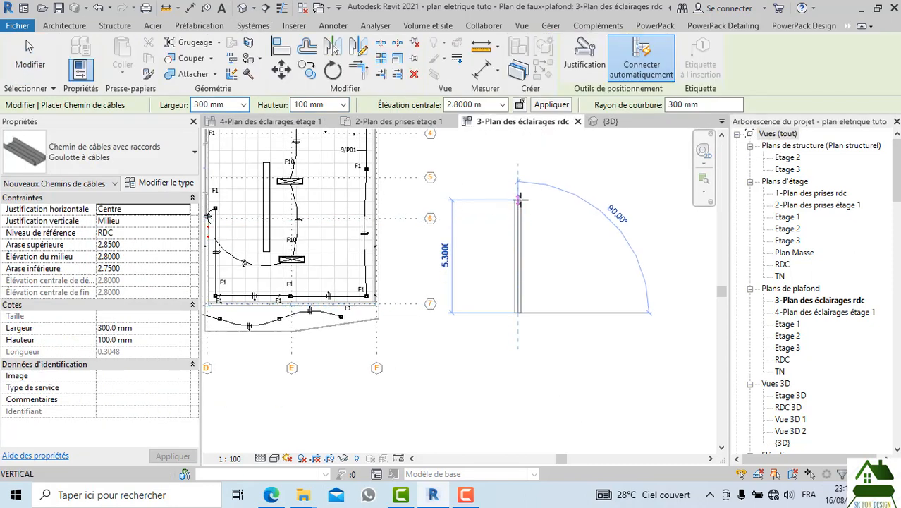
pyautogui.click(520, 201)
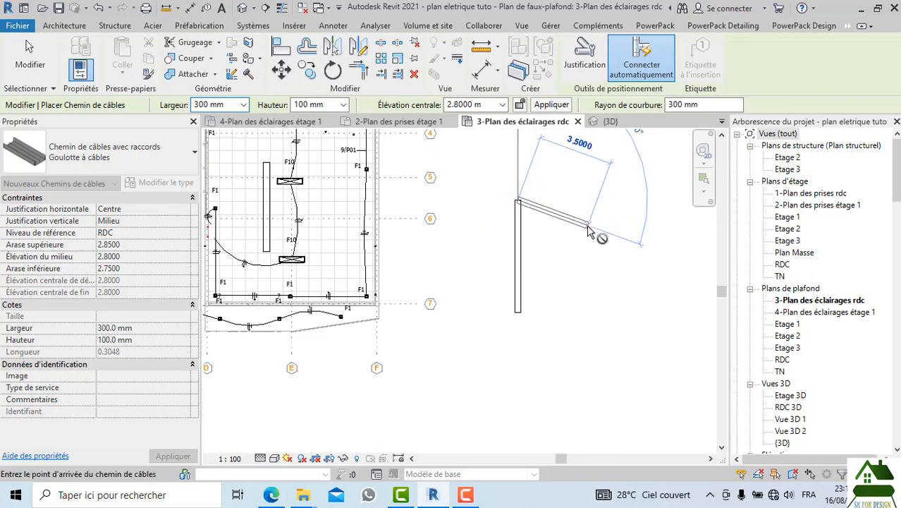
pyautogui.press('Escape')
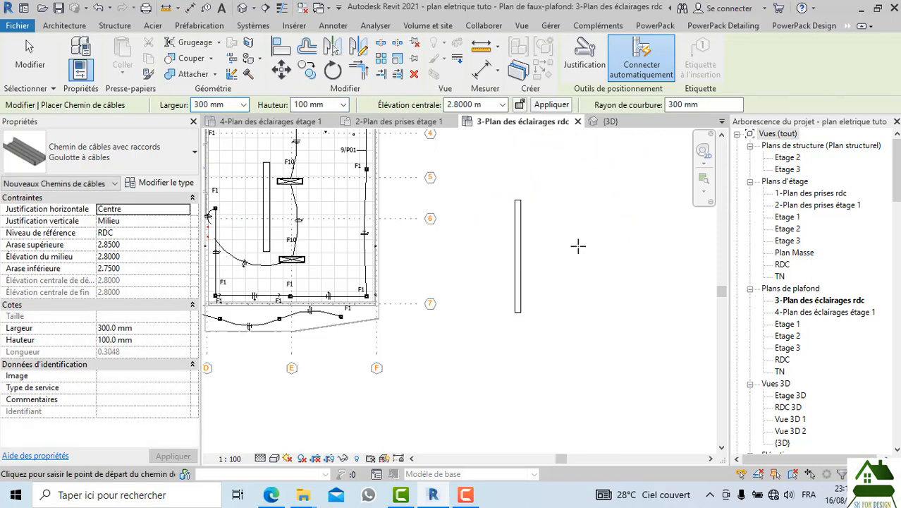
# Step: Draw a horizontal 300 x 100 mm tray about 5.4 m long across the middle of the new vertical tray
pyautogui.click(577, 245)
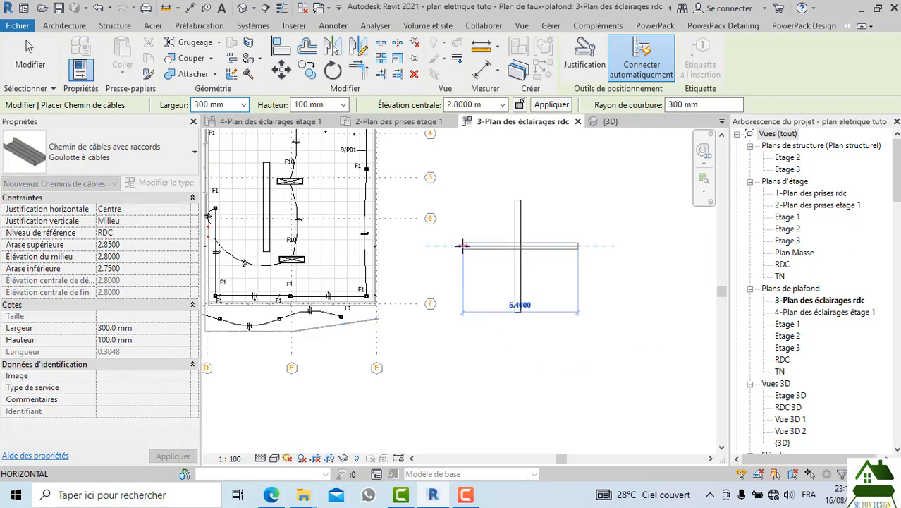
pyautogui.click(462, 245)
pyautogui.scroll(1, 522, 261)
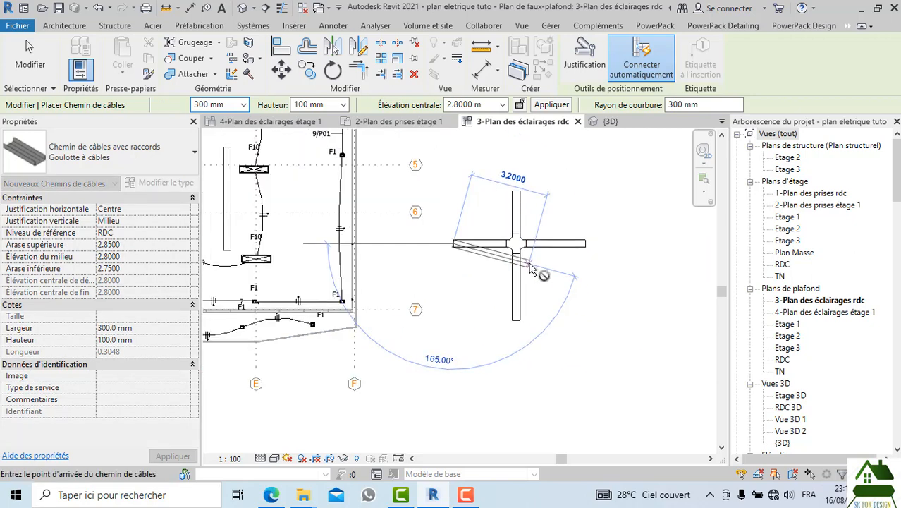
pyautogui.press('Escape')
pyautogui.press('Escape')
pyautogui.press('Escape')
pyautogui.scroll(1, 543, 282)
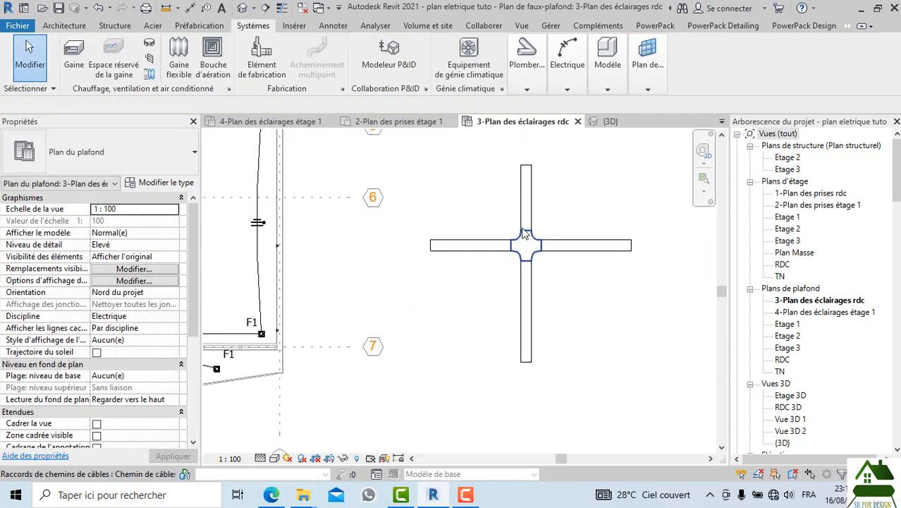
pyautogui.scroll(-1, 558, 292)
pyautogui.scroll(-1, 557, 293)
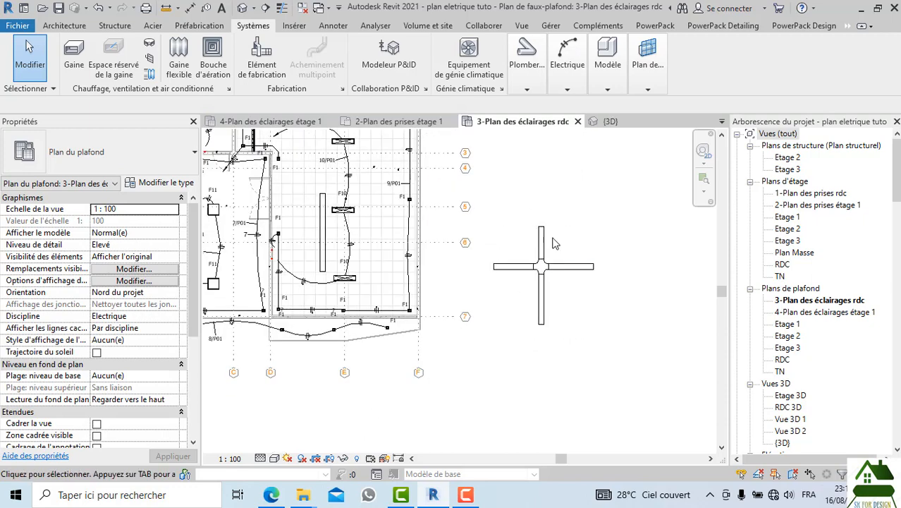
pyautogui.scroll(1, 553, 242)
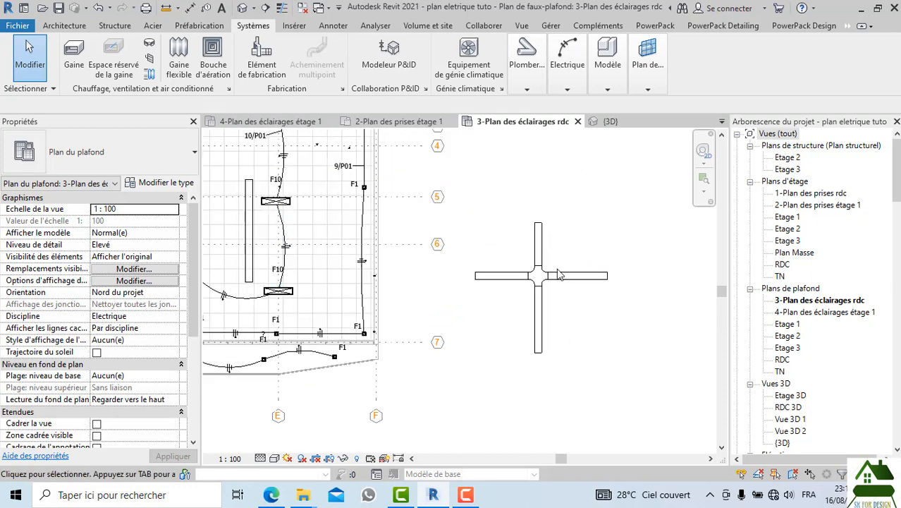
pyautogui.scroll(2, 559, 275)
pyautogui.scroll(-2, 503, 274)
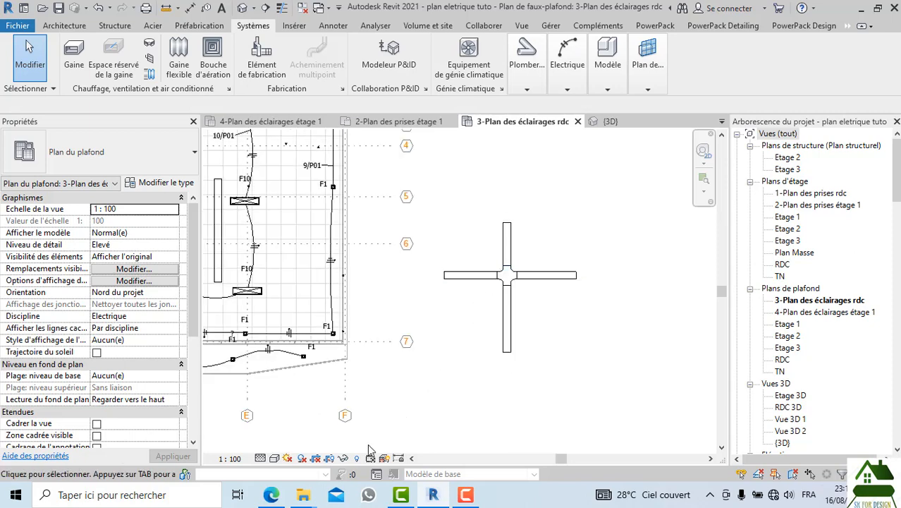
# Step: Compare the fitting families in the Raccords folder with the fitting parameters of the Goulotte à câbles type
pyautogui.moveTo(317, 501)
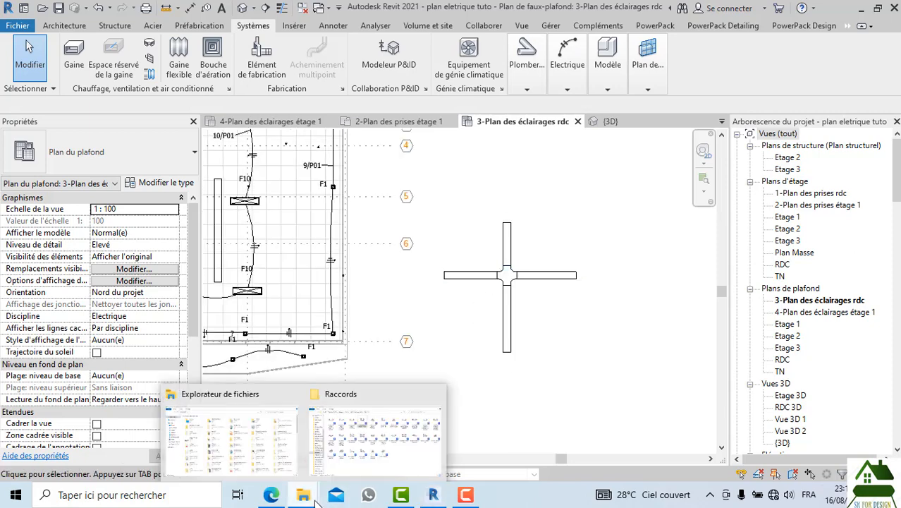
pyautogui.click(348, 433)
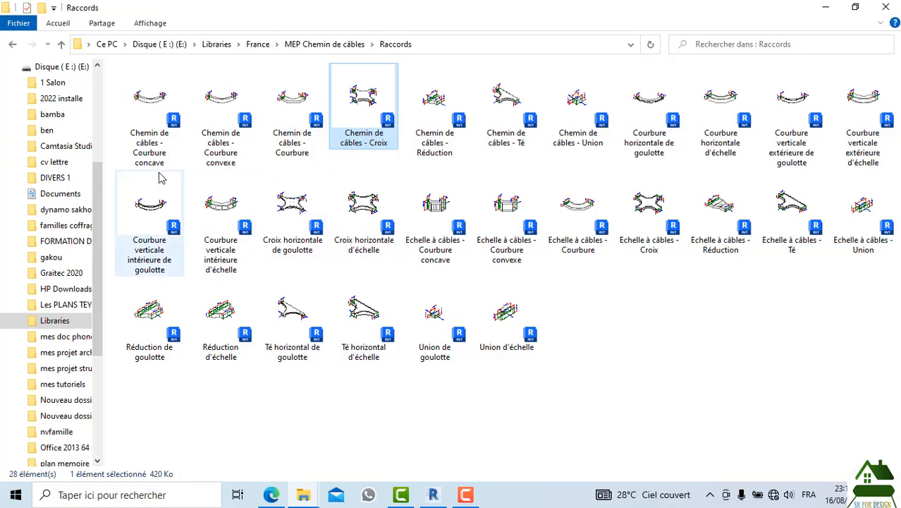
pyautogui.click(434, 494)
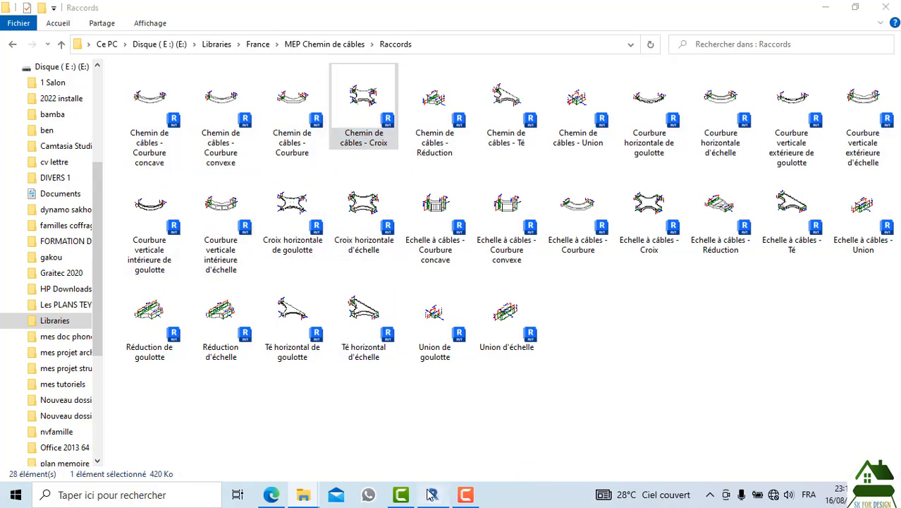
pyautogui.click(507, 344)
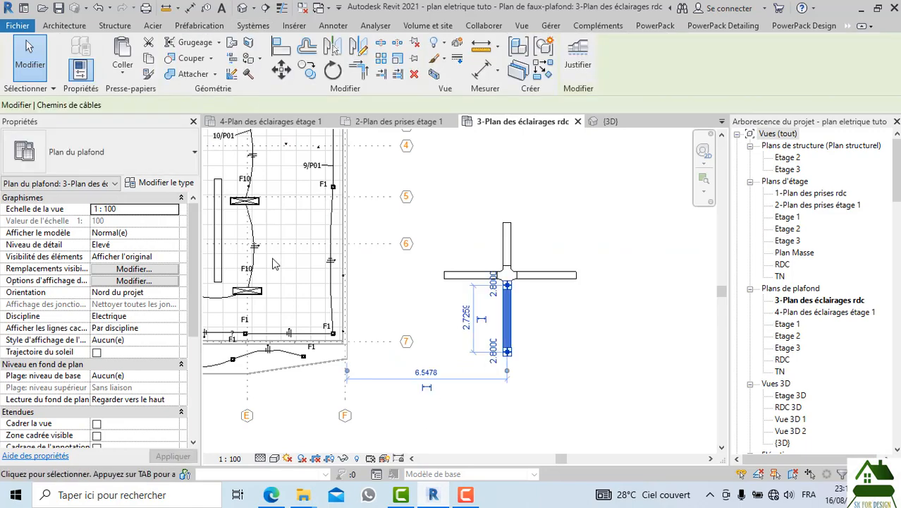
pyautogui.click(161, 183)
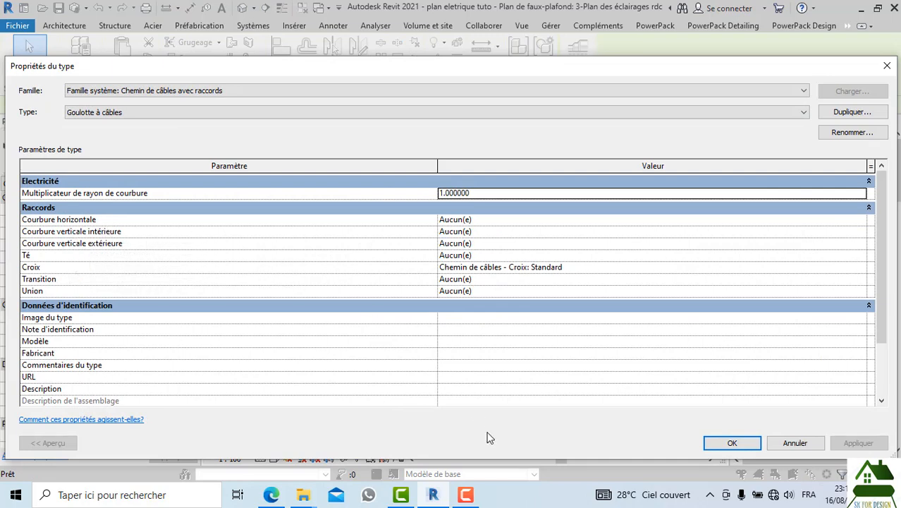
pyautogui.click(304, 495)
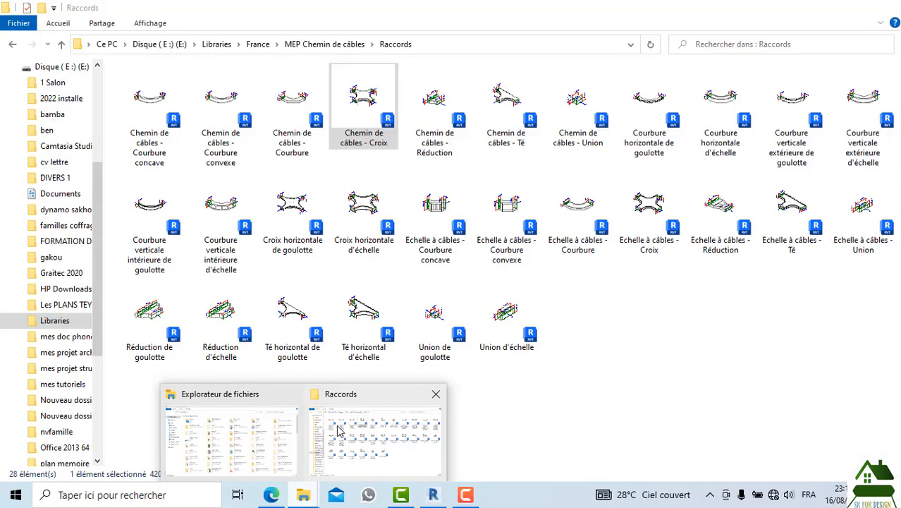
pyautogui.click(339, 432)
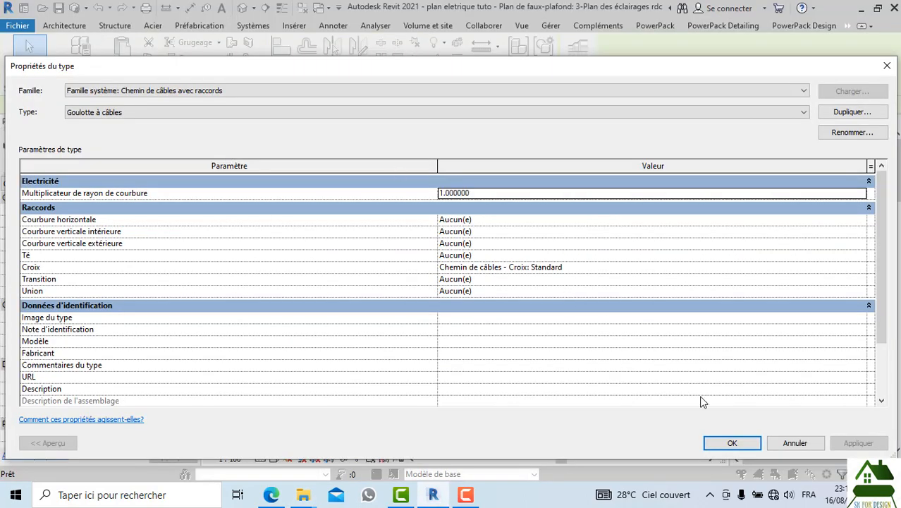
pyautogui.click(887, 65)
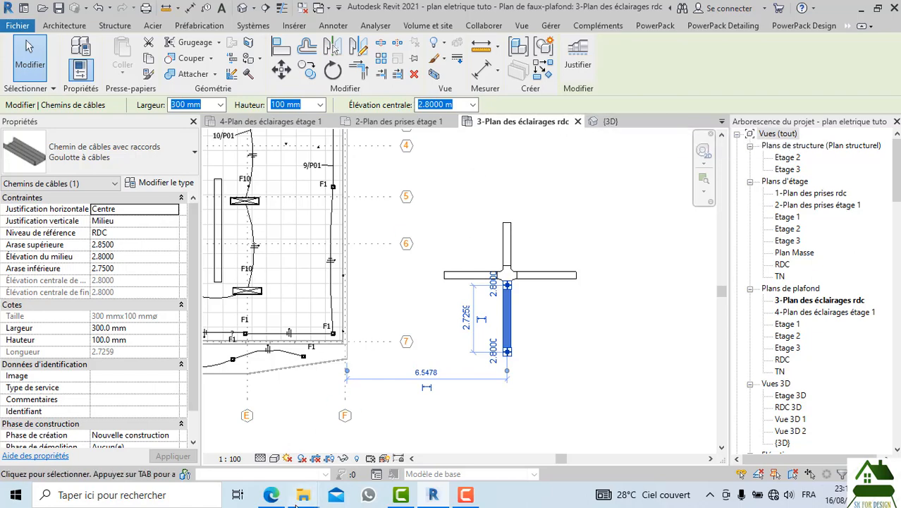
# Step: Open the Chemin de câbles - Courbure convexe family from the Raccords folder and load it into plan eletrique tuto.rvt without placing it
pyautogui.moveTo(303, 494)
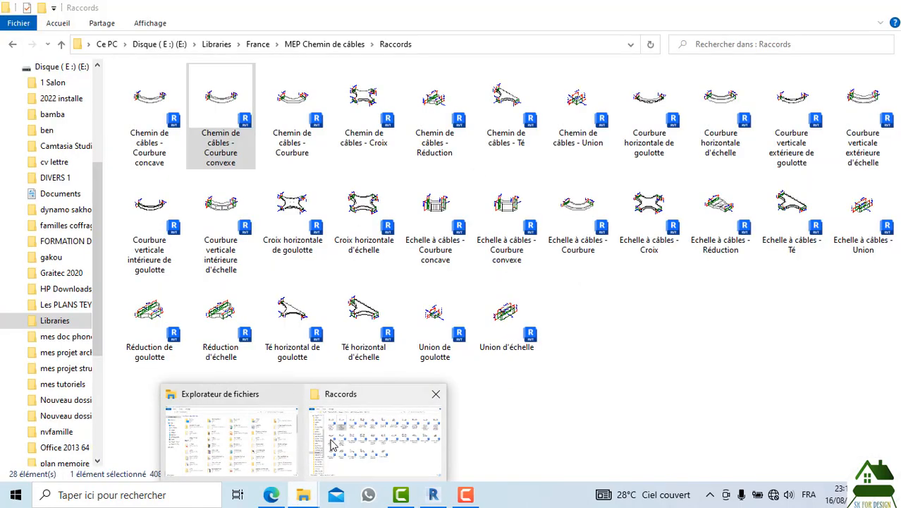
pyautogui.click(333, 445)
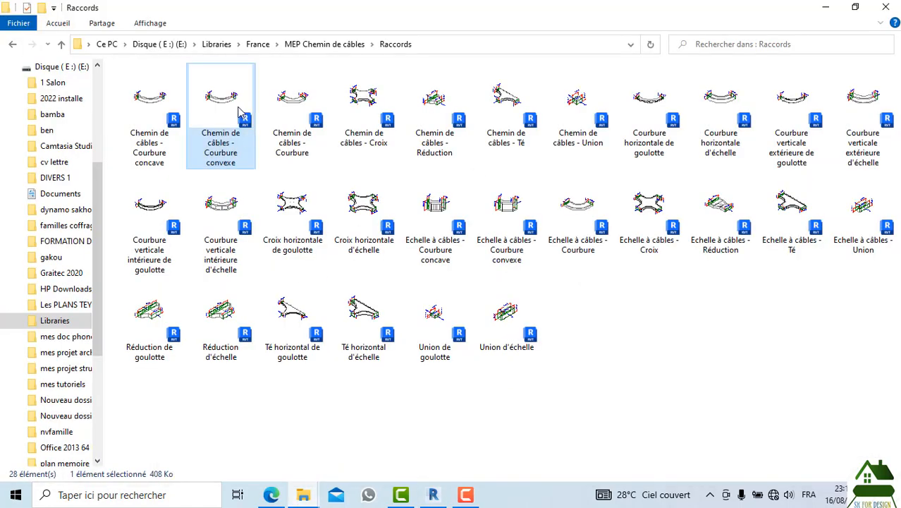
pyautogui.doubleClick(239, 111)
pyautogui.click(466, 225)
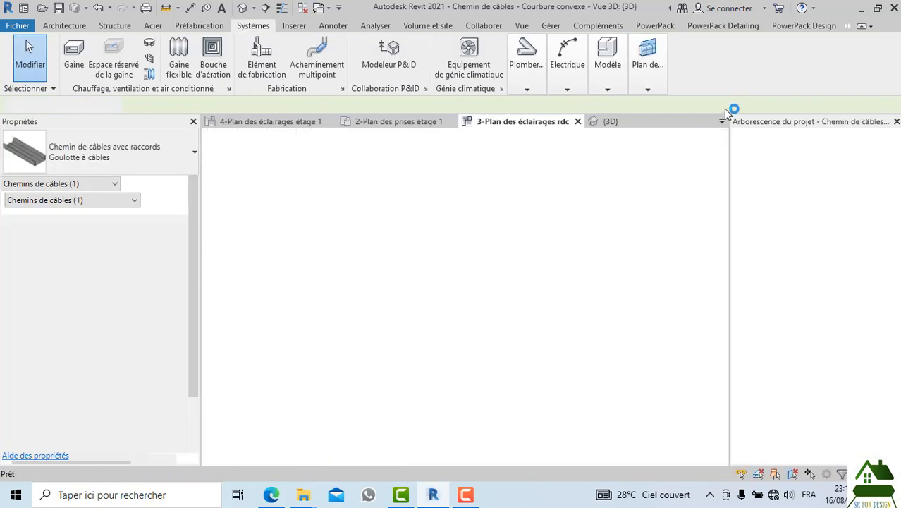
pyautogui.click(765, 64)
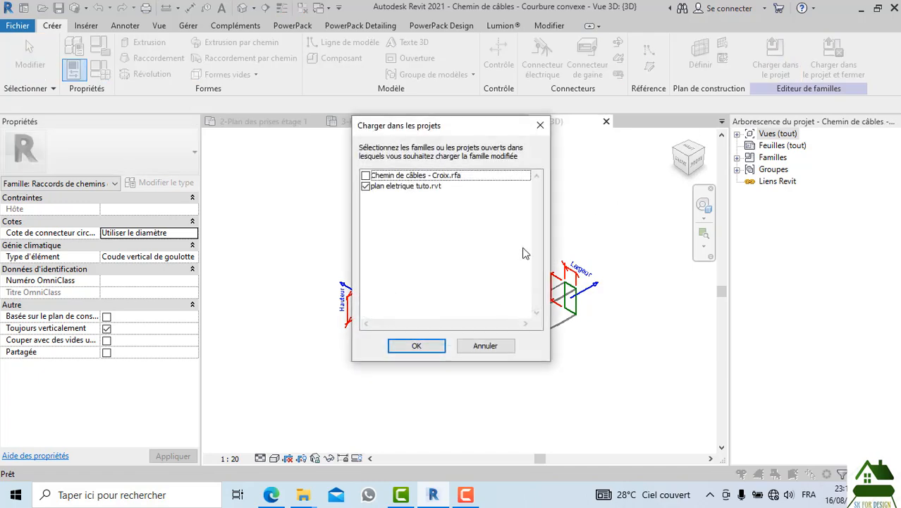
pyautogui.click(417, 346)
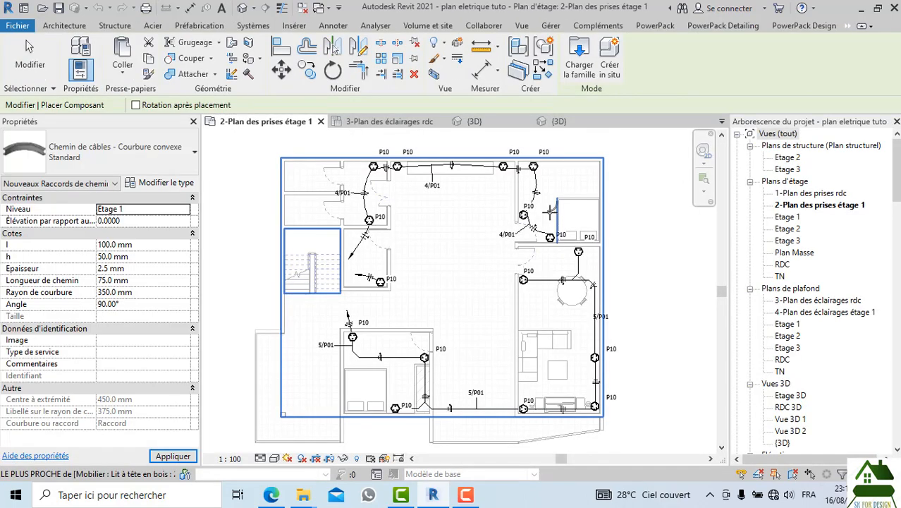
pyautogui.click(29, 47)
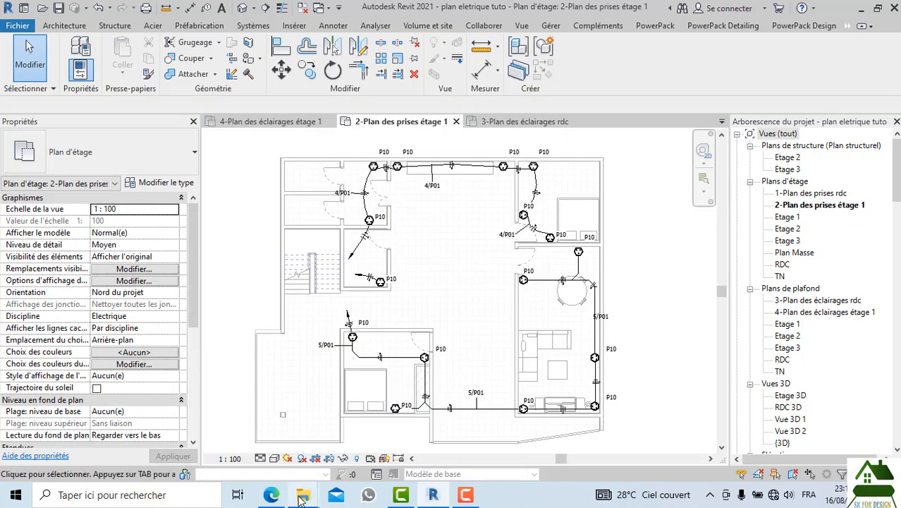
# Step: Open and upgrade the Chemin de câbles - Courbure concave family, load it into the project without placing it, and close the family
pyautogui.moveTo(304, 495)
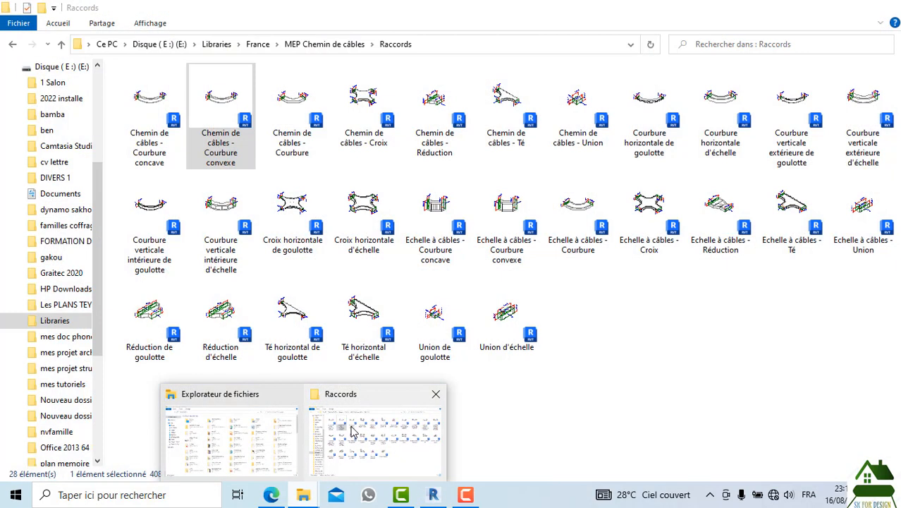
pyautogui.click(353, 432)
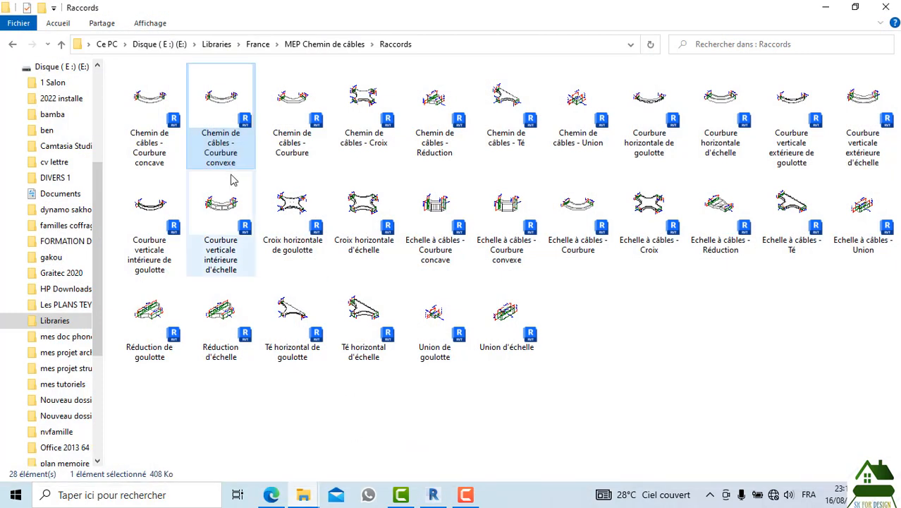
pyautogui.click(149, 156)
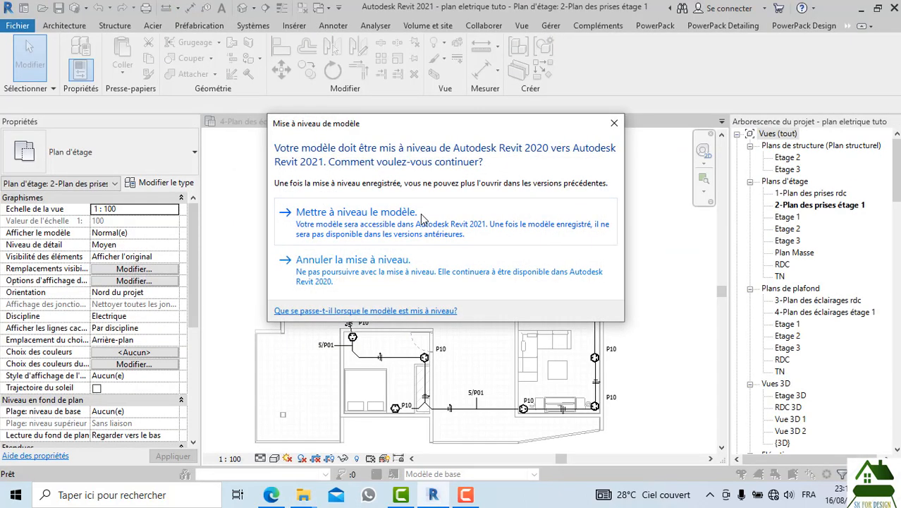
pyautogui.click(423, 218)
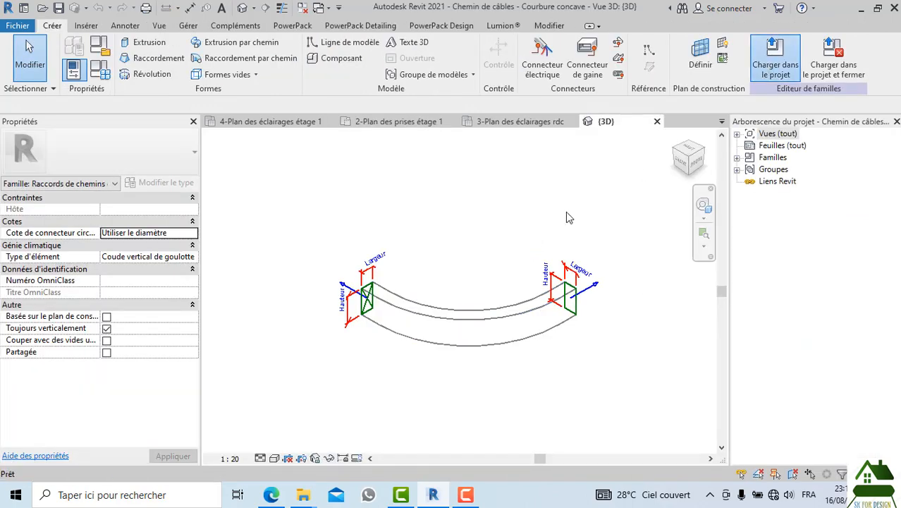
pyautogui.click(770, 63)
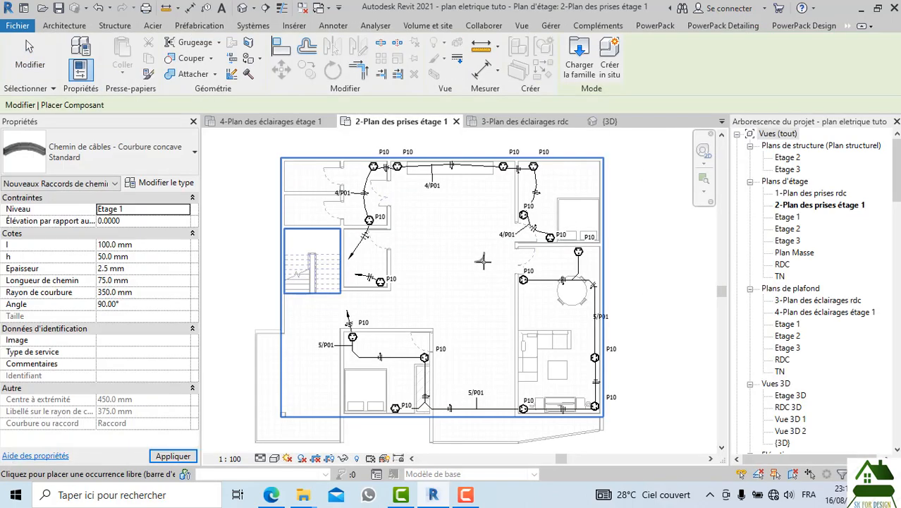
pyautogui.scroll(-1, 455, 261)
pyautogui.press('Escape')
pyautogui.click(614, 121)
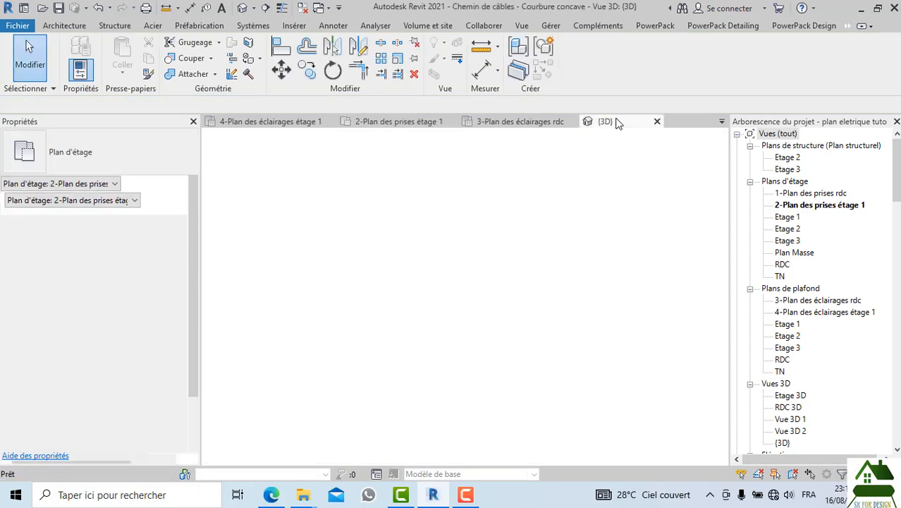
pyautogui.click(656, 122)
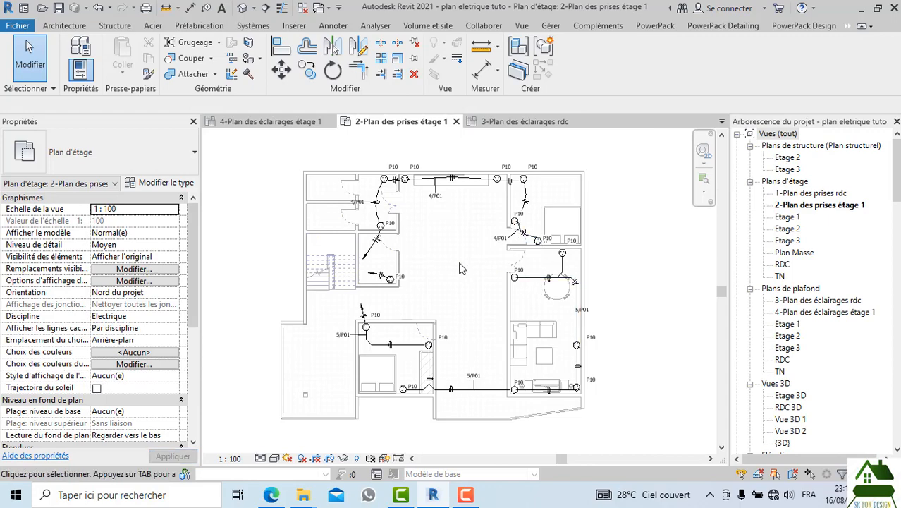
# Step: Open the type properties of the lower vertical tray in 3-Plan des éclairages rdc and examine the Courbure horizontale options
pyautogui.click(524, 121)
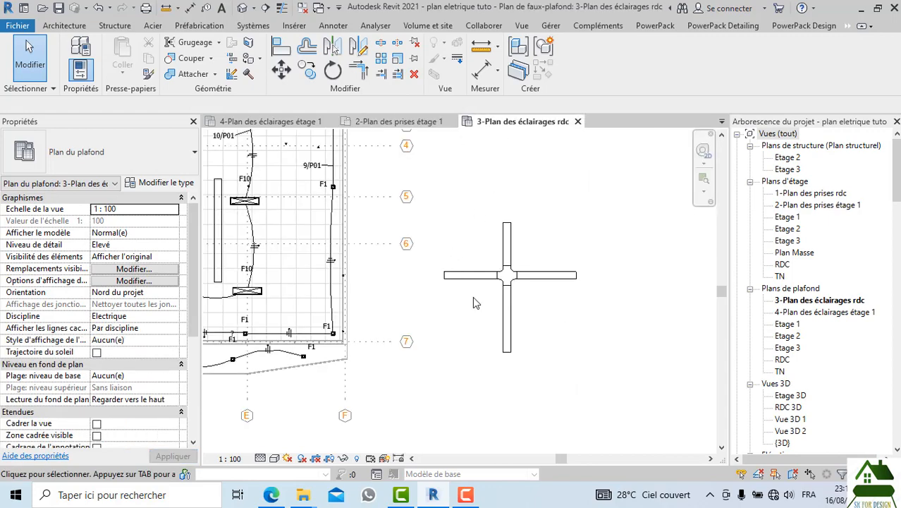
pyautogui.click(507, 321)
pyautogui.click(167, 182)
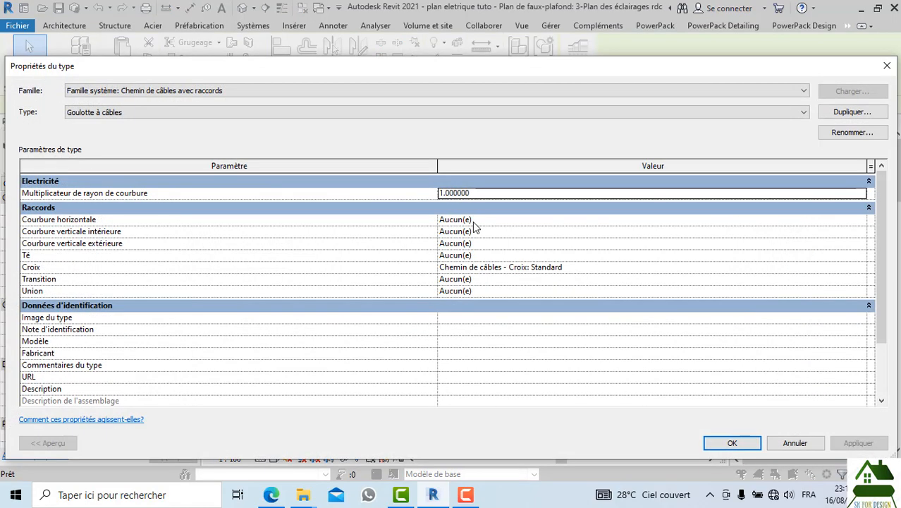
pyautogui.click(860, 221)
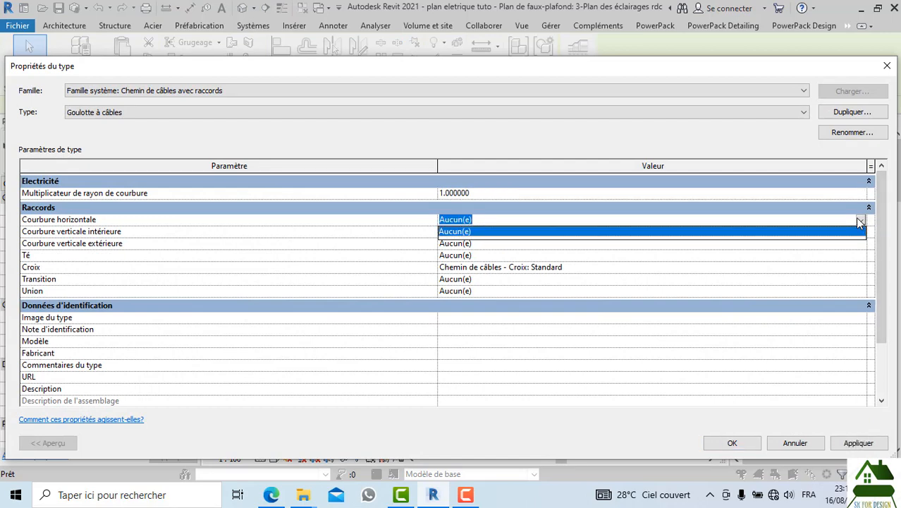
pyautogui.click(859, 222)
pyautogui.click(860, 223)
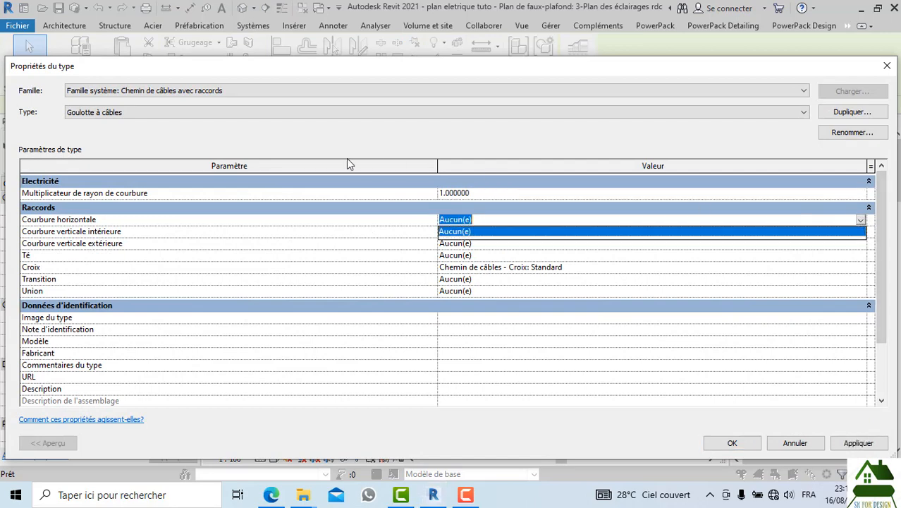
# Step: Examine the Courbure horizontale options of the Echelle à câbles type, returning to the Goulotte à câbles type
pyautogui.click(233, 117)
pyautogui.click(142, 114)
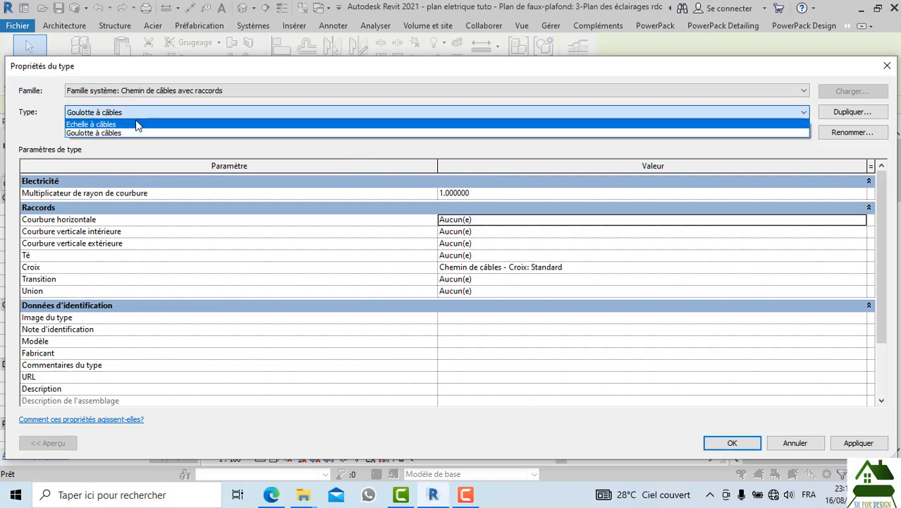
pyautogui.click(137, 125)
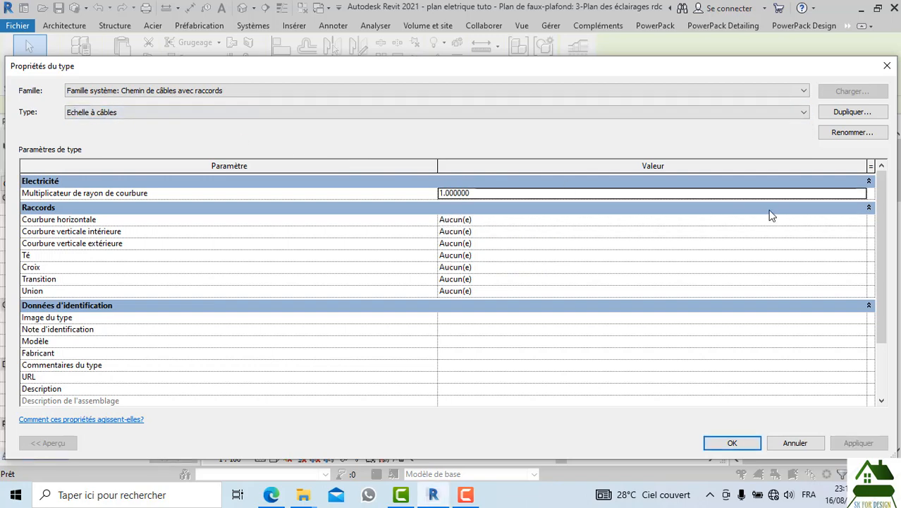
pyautogui.click(859, 193)
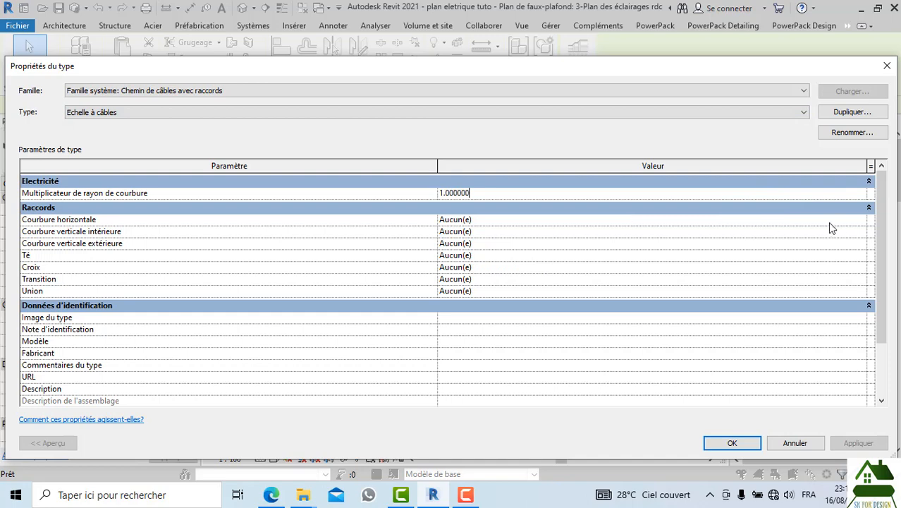
pyautogui.click(872, 223)
pyautogui.click(861, 221)
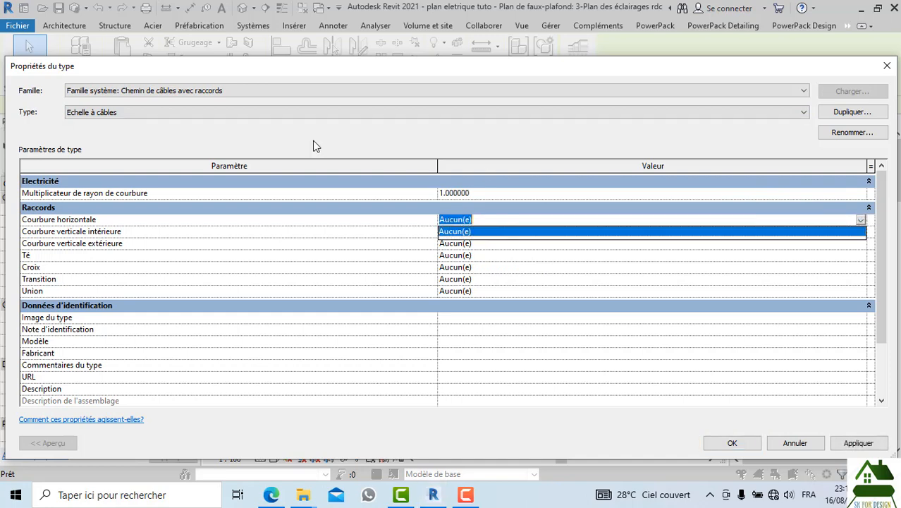
pyautogui.click(168, 116)
pyautogui.click(169, 115)
pyautogui.click(137, 115)
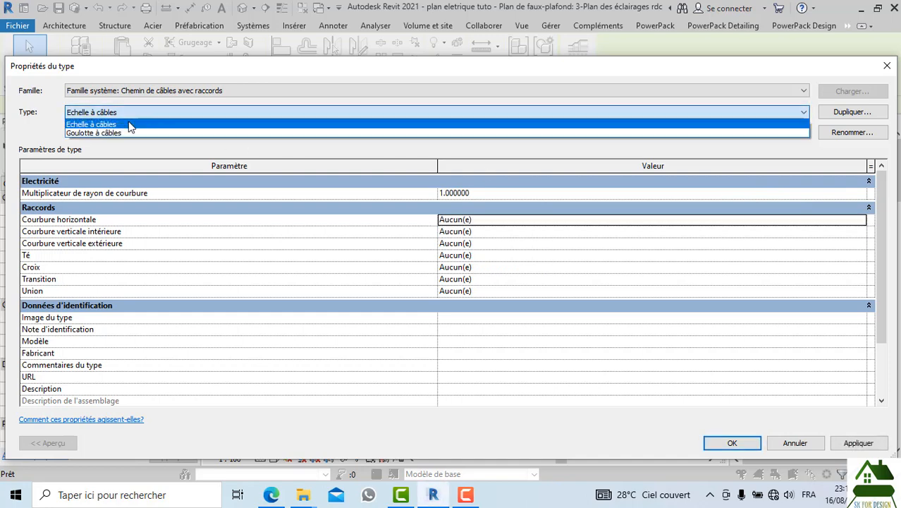
pyautogui.click(124, 134)
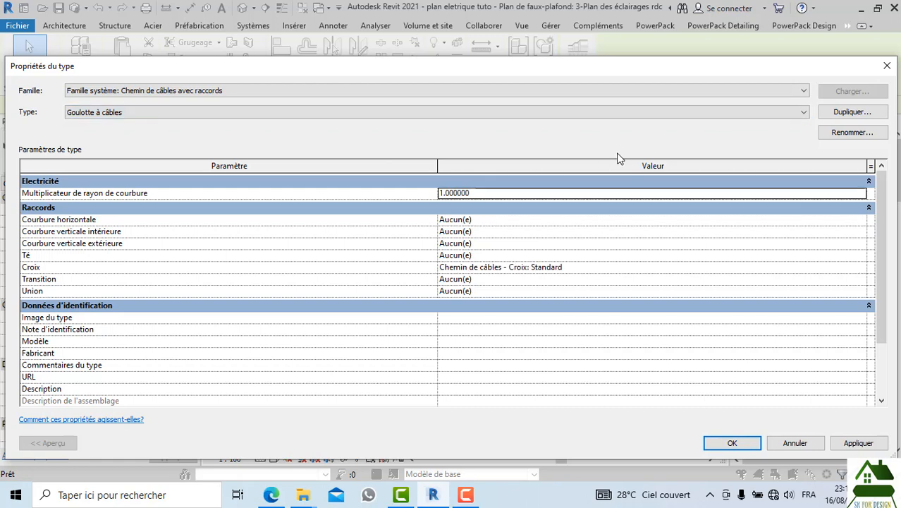
# Step: Recheck the Courbure horizontale options and set Courbure verticale intérieure to Chemin de câbles - Courbure concave: Standard
pyautogui.click(864, 223)
pyautogui.click(862, 221)
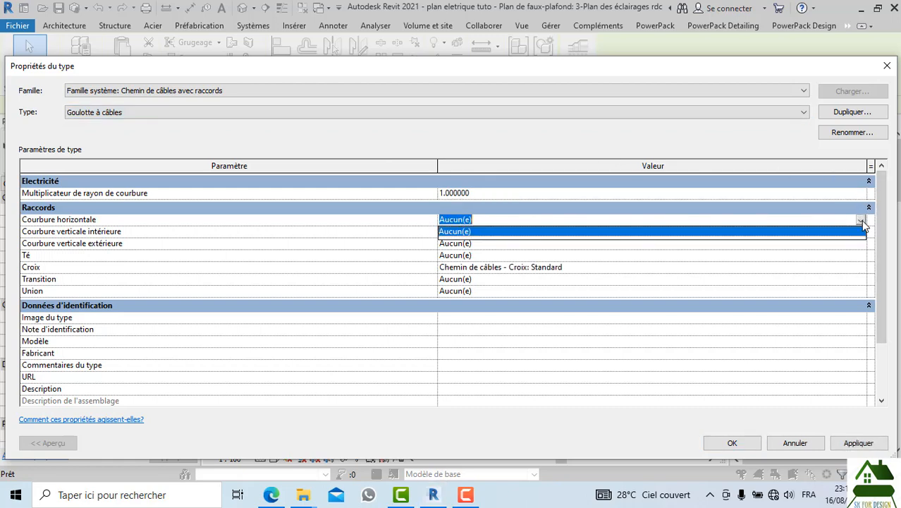
pyautogui.click(864, 223)
pyautogui.click(863, 222)
pyautogui.click(863, 223)
pyautogui.click(862, 233)
pyautogui.click(862, 233)
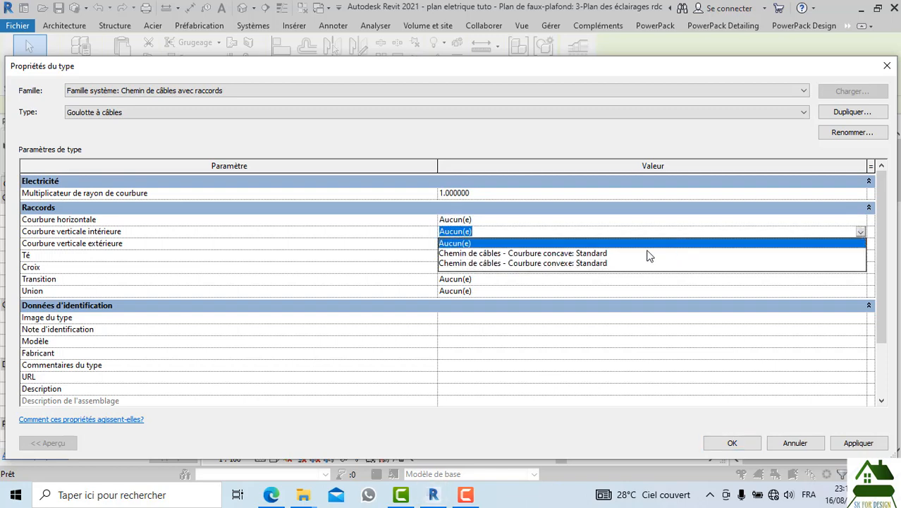
pyautogui.click(500, 254)
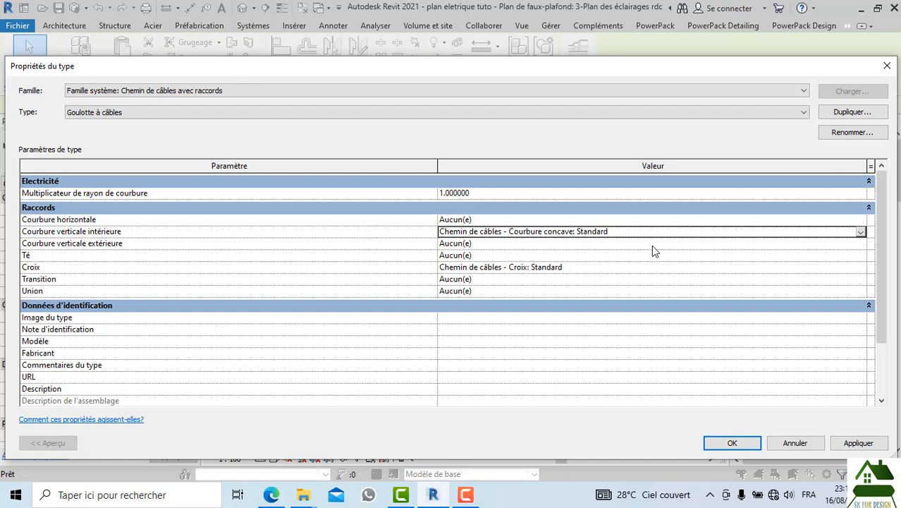
# Step: Set Courbure verticale extérieure to Chemin de câbles - Courbure convexe: Standard and apply the Goulotte à câbles type changes
pyautogui.click(856, 246)
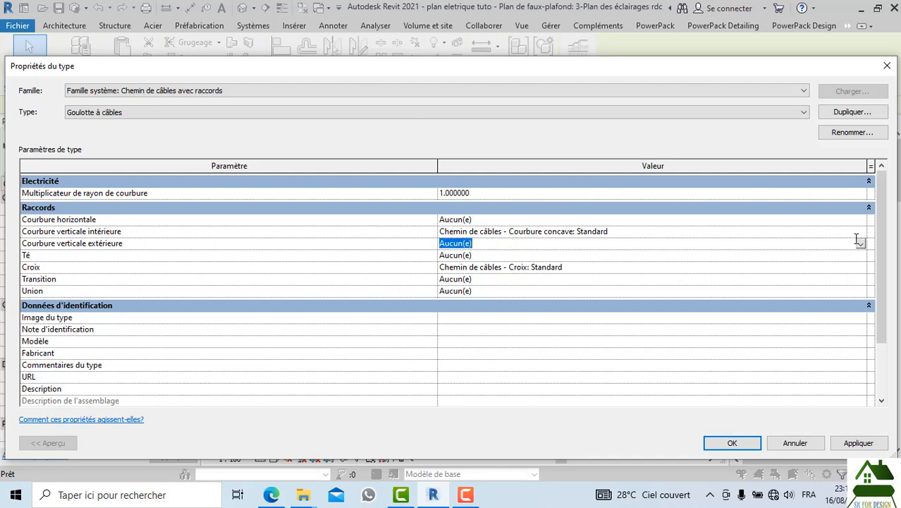
pyautogui.click(859, 256)
pyautogui.click(859, 257)
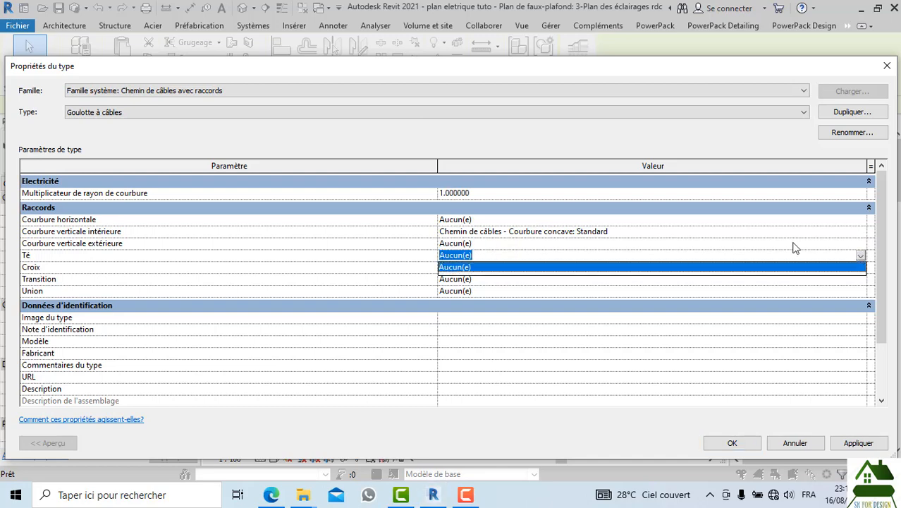
pyautogui.click(799, 250)
pyautogui.click(859, 244)
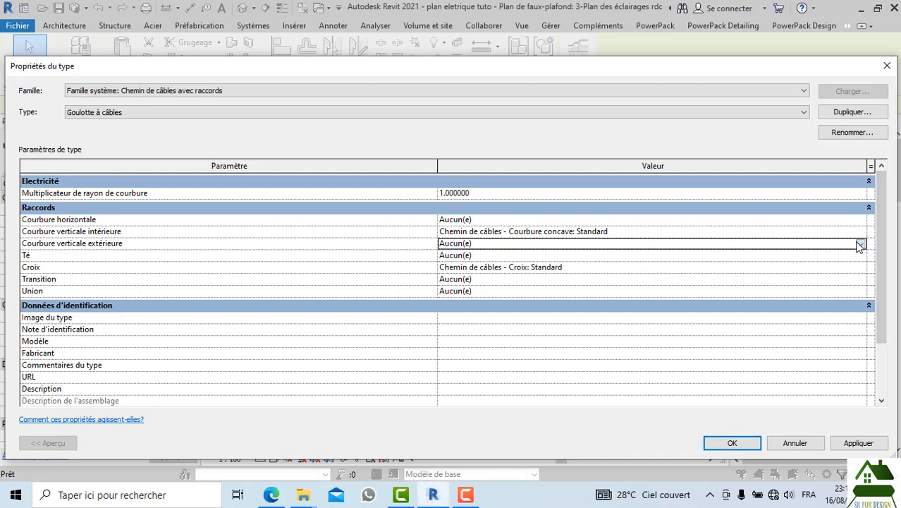
pyautogui.click(860, 245)
pyautogui.click(486, 275)
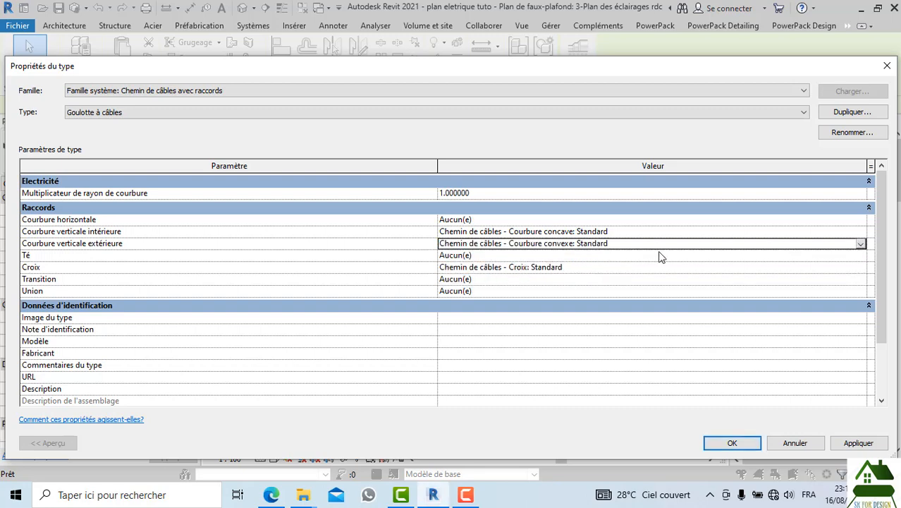
pyautogui.click(860, 245)
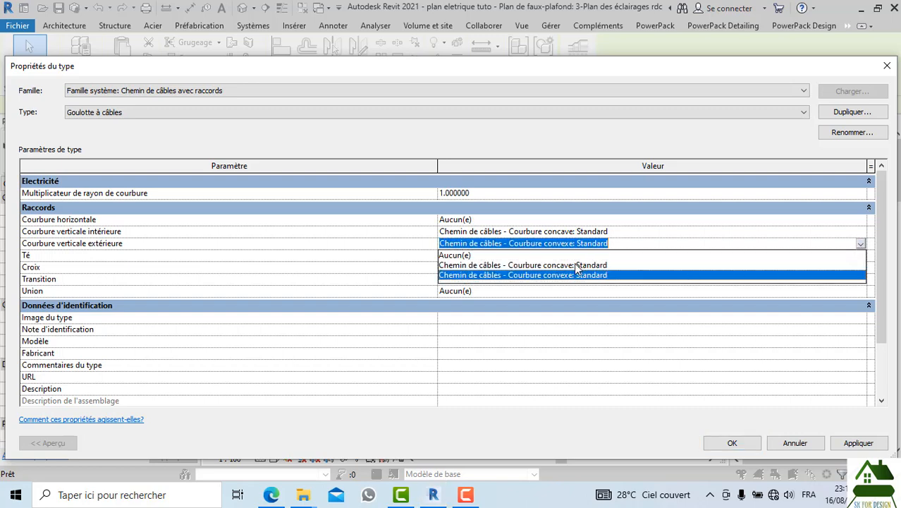
pyautogui.click(593, 232)
pyautogui.click(872, 444)
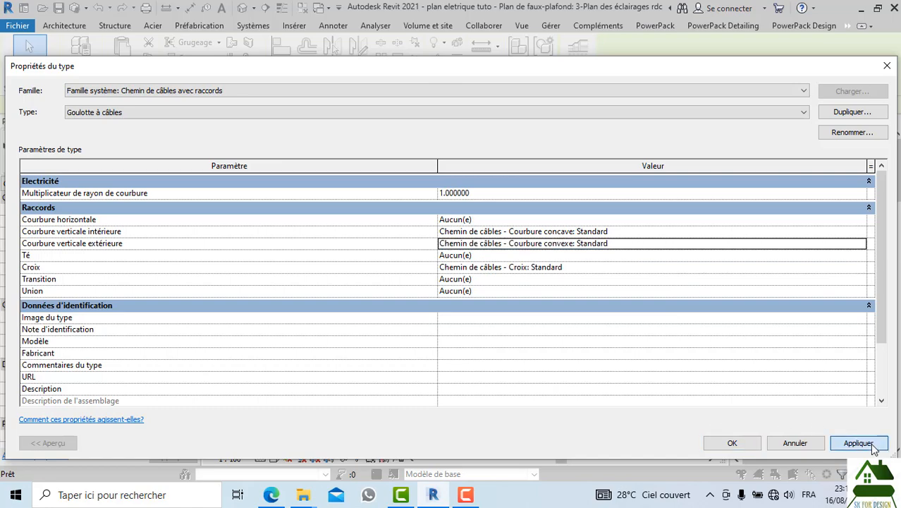
pyautogui.click(735, 442)
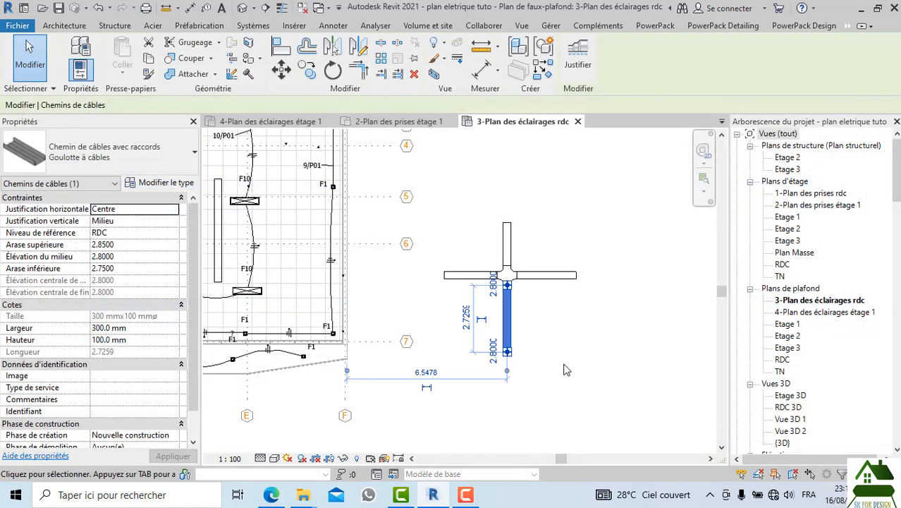
# Step: Try to draw a horizontal 300 x 100 mm cable tray that ends partway along the lower vertical tray
pyautogui.scroll(-1, 501, 344)
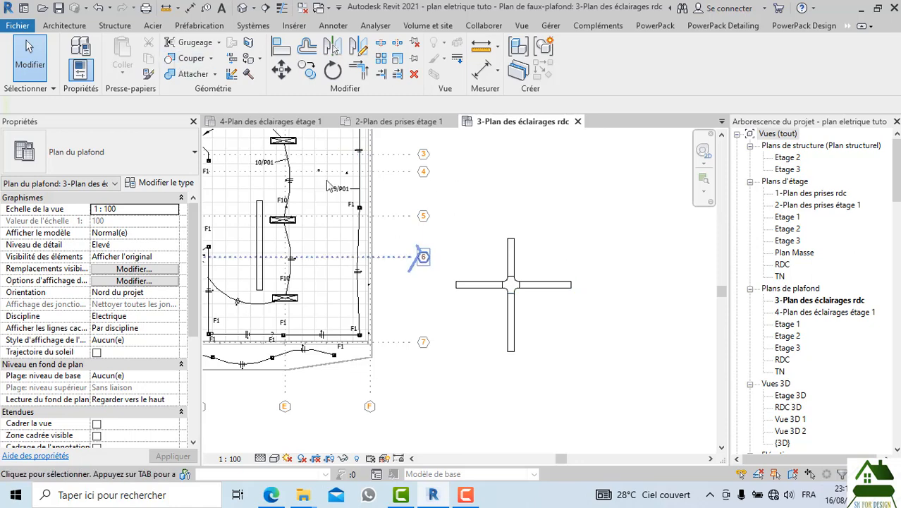
pyautogui.click(252, 28)
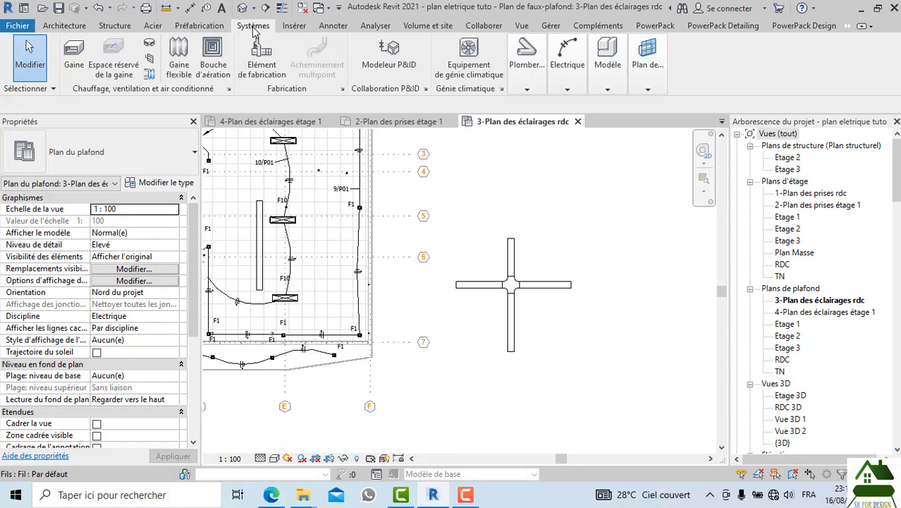
pyautogui.click(525, 79)
pyautogui.moveTo(564, 79)
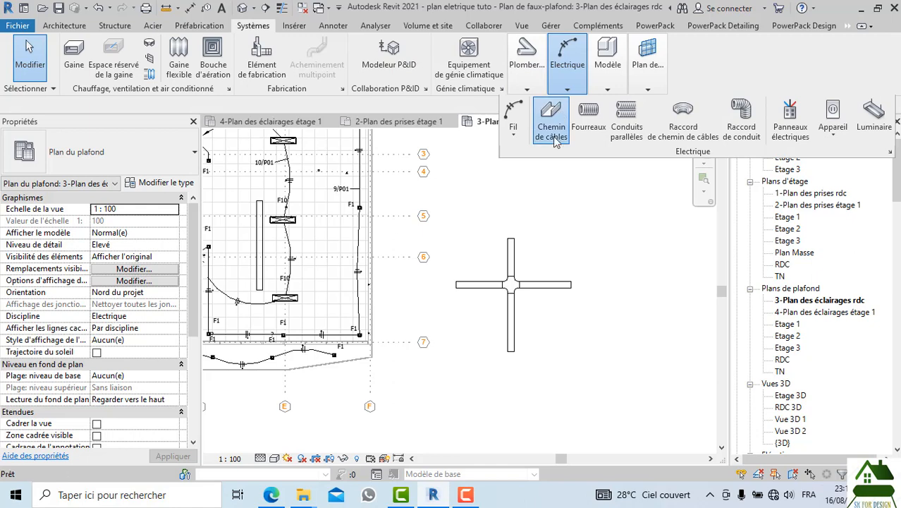
pyautogui.click(538, 125)
pyautogui.click(563, 329)
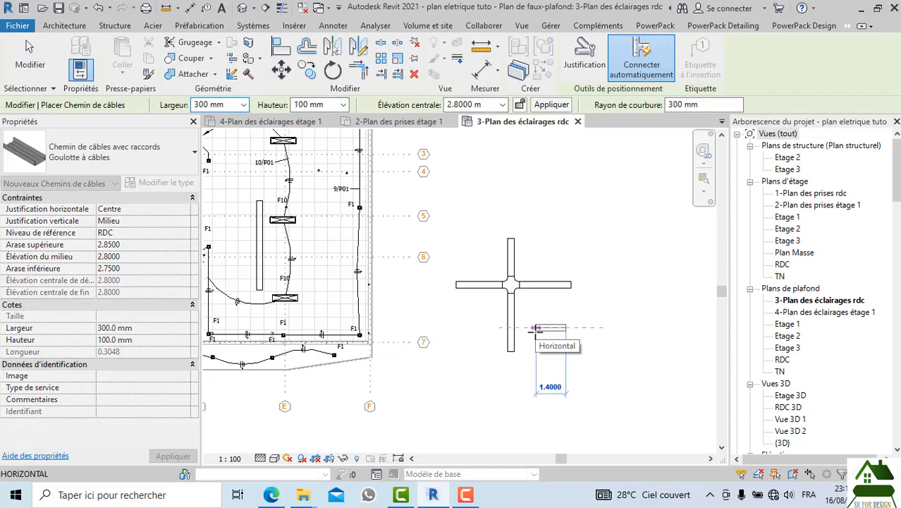
pyautogui.click(513, 328)
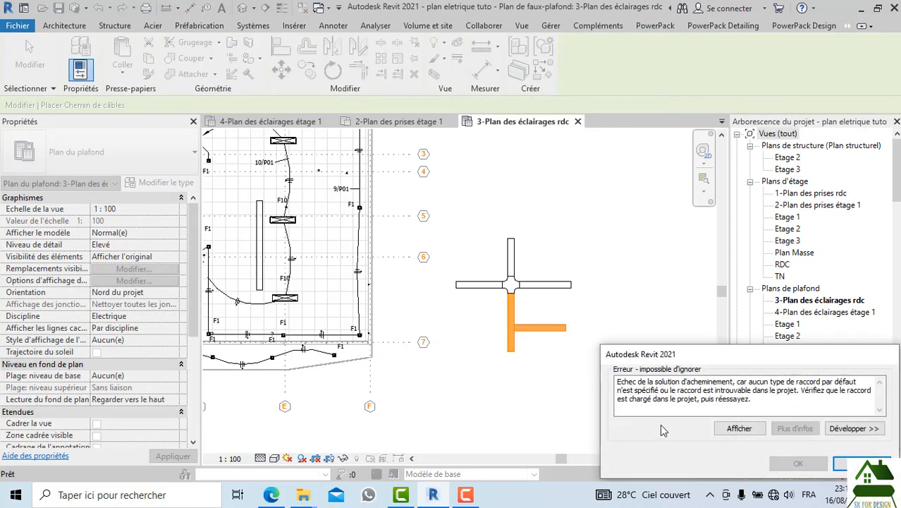
pyautogui.click(841, 472)
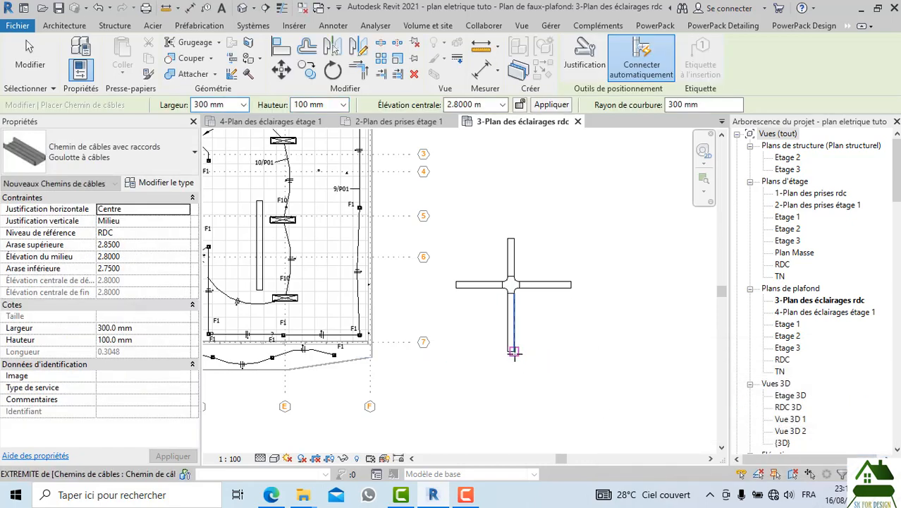
# Step: Try to draw a horizontal 300 x 100 mm tray starting from the lower end of the vertical tray
pyautogui.click(512, 352)
pyautogui.click(550, 352)
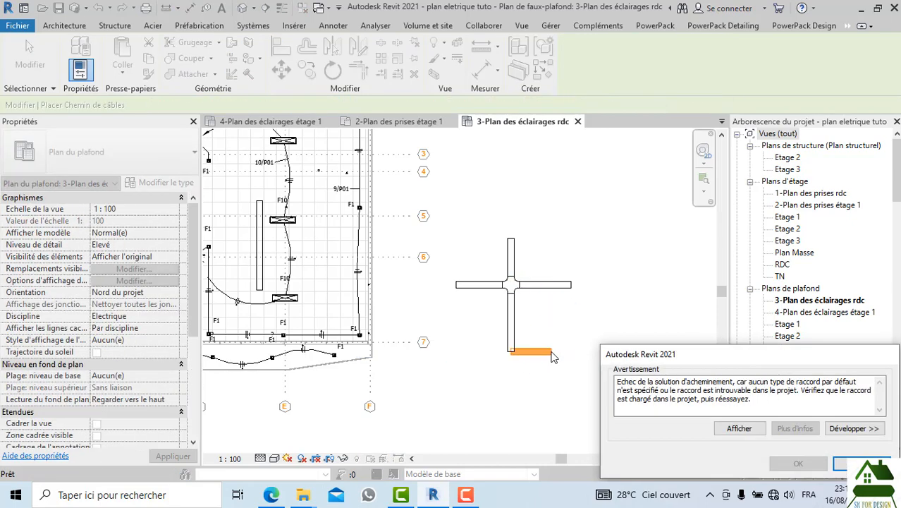
pyautogui.click(849, 464)
# Step: Draw a horizontal 300 x 100 mm tray across the lower vertical tray, extending slightly past its far side
pyautogui.scroll(2, 576, 332)
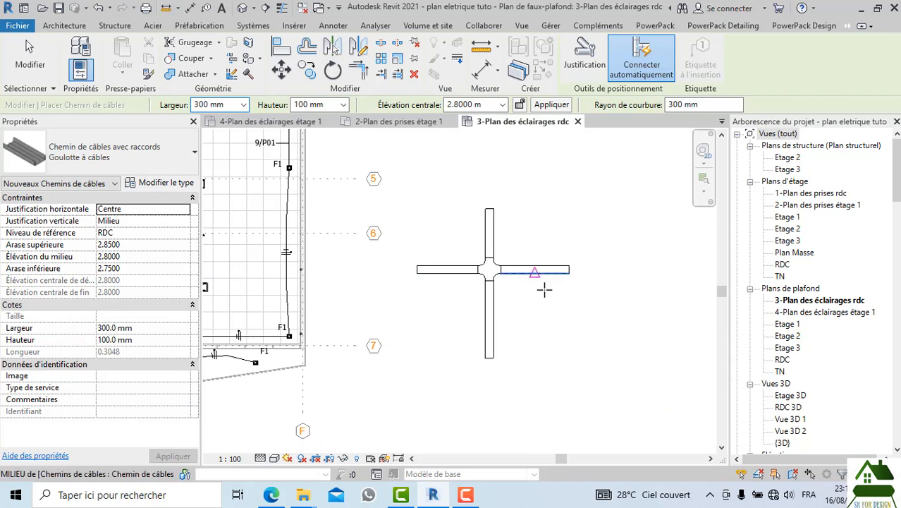
pyautogui.click(568, 326)
pyautogui.click(470, 325)
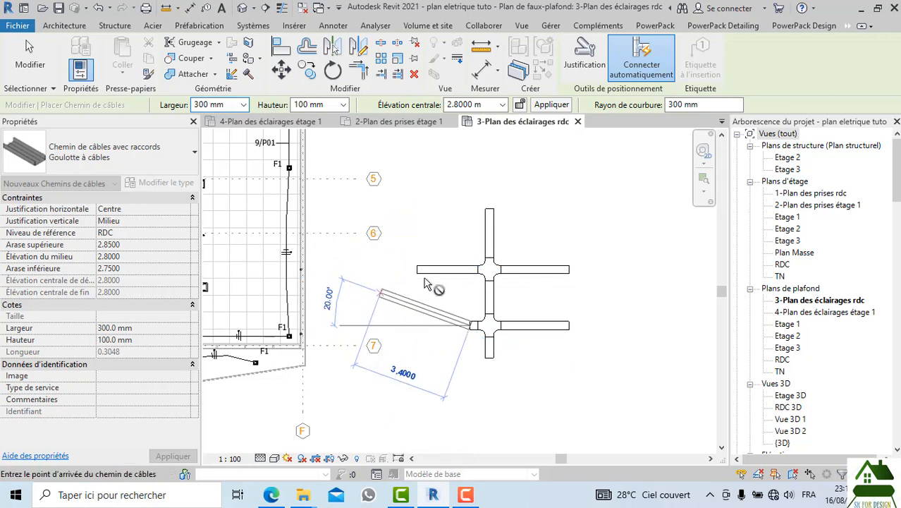
pyautogui.press('Escape')
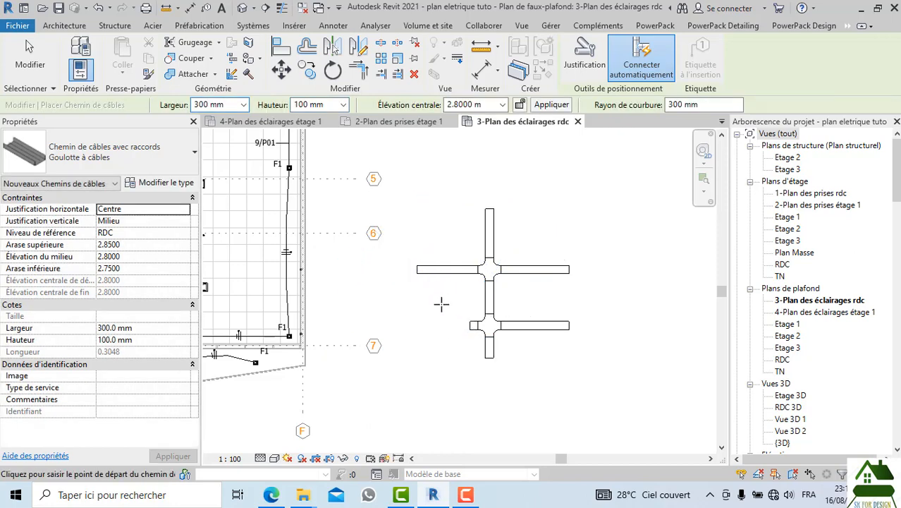
# Step: Draw a separate vertical 300 x 100 mm tray below and to the left of the crossed trays
pyautogui.click(435, 333)
pyautogui.click(435, 434)
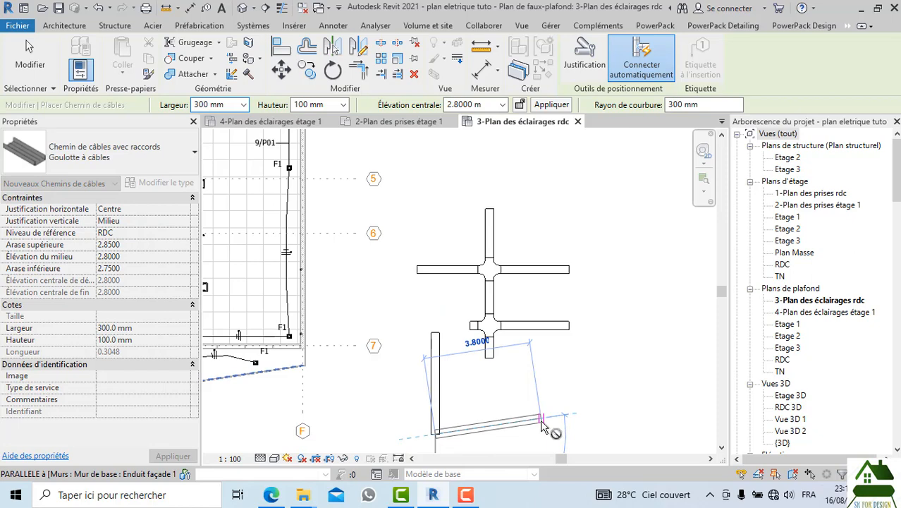
pyautogui.moveTo(542, 423); pyautogui.dragTo(525, 351, button='middle')
pyautogui.press('Escape')
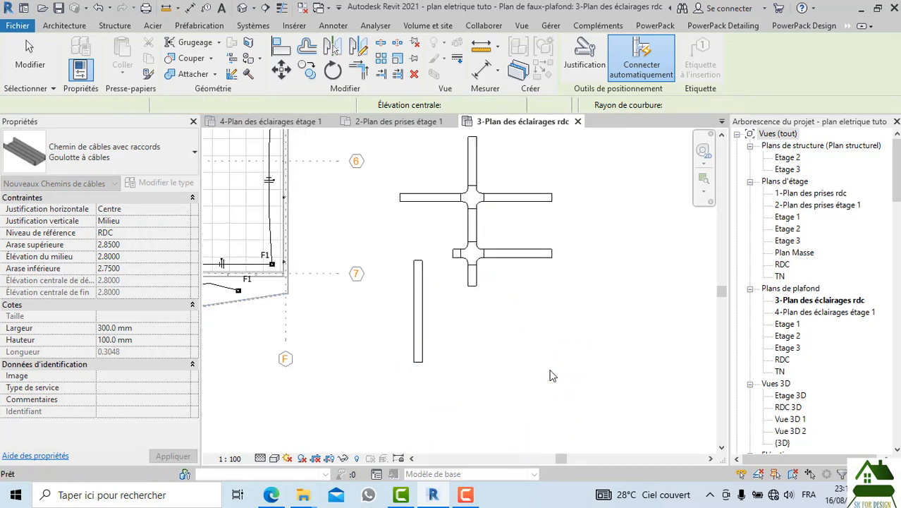
# Step: Draw a vertical 300 x 100 mm cable tray about 2.8 m long across the upper horizontal tray, beyond the existing crossing
pyautogui.scroll(-2, 504, 356)
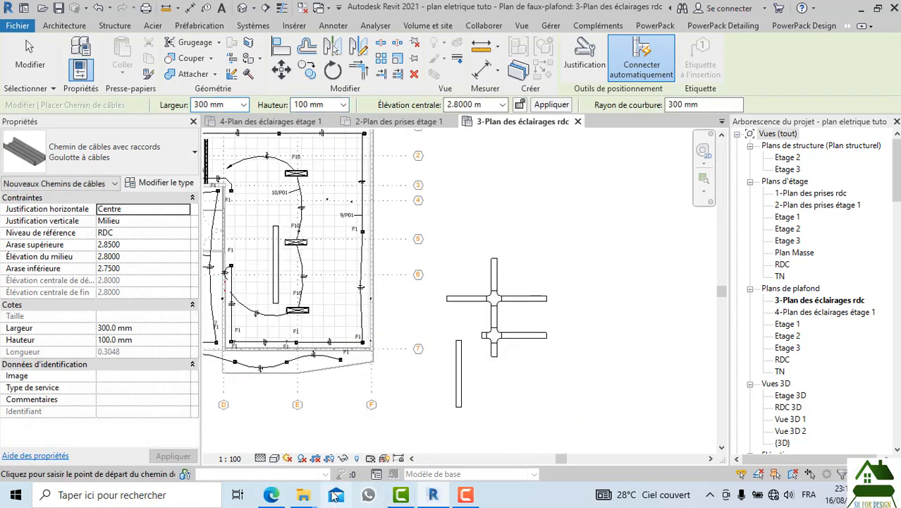
pyautogui.scroll(-1, 624, 340)
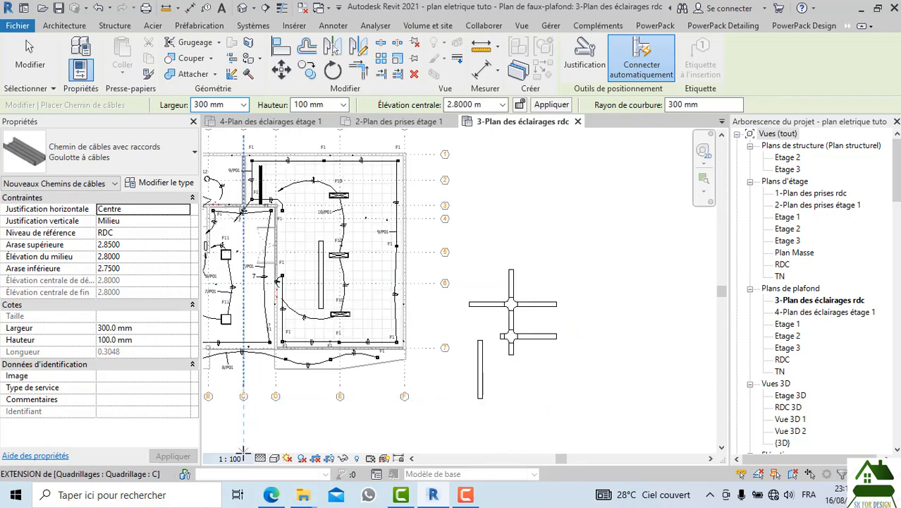
pyautogui.scroll(2, 525, 329)
pyautogui.click(539, 244)
pyautogui.click(539, 308)
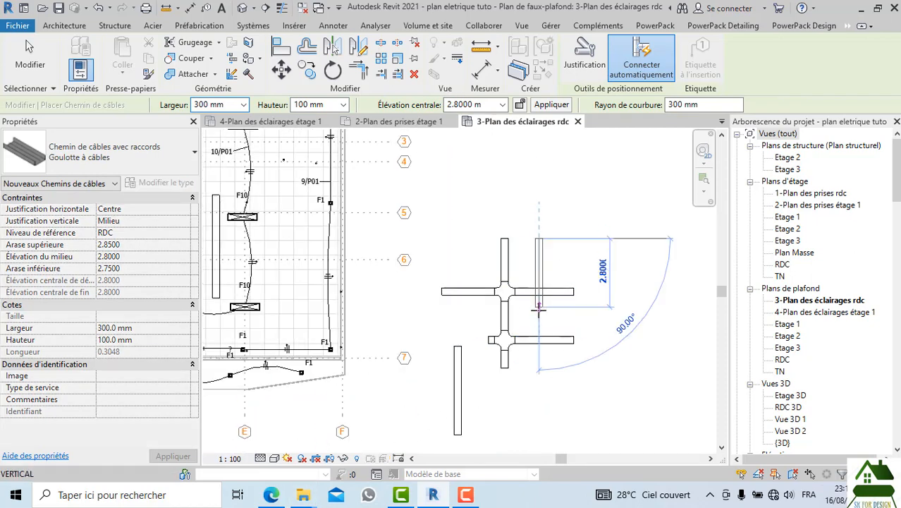
pyautogui.press('Escape')
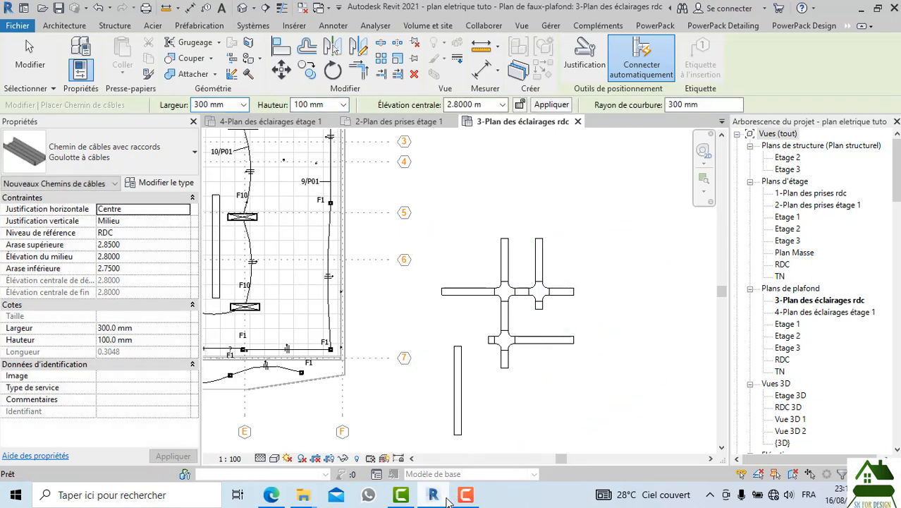
# Step: Load the Courbure verticale intérieure de goulotte fitting family from the Raccords folder into the project and return to the 3-Plan des éclairages rdc view
pyautogui.click(306, 498)
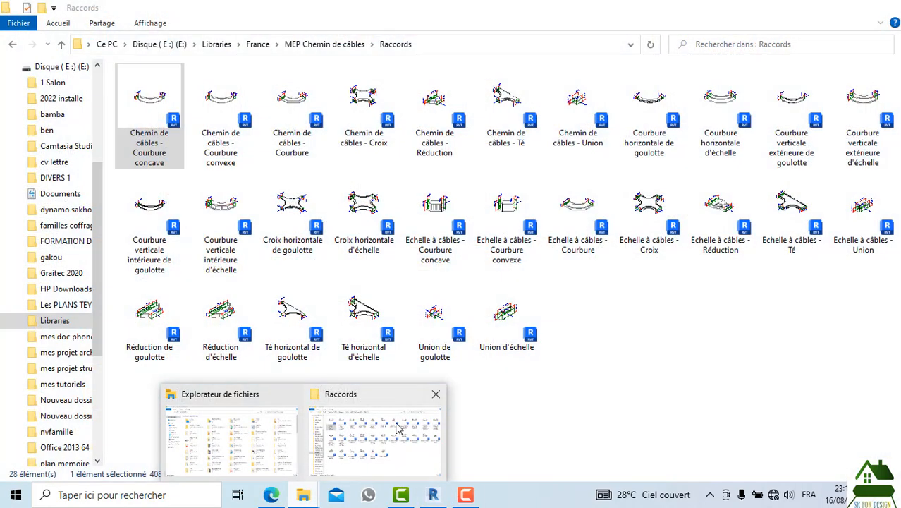
pyautogui.click(398, 428)
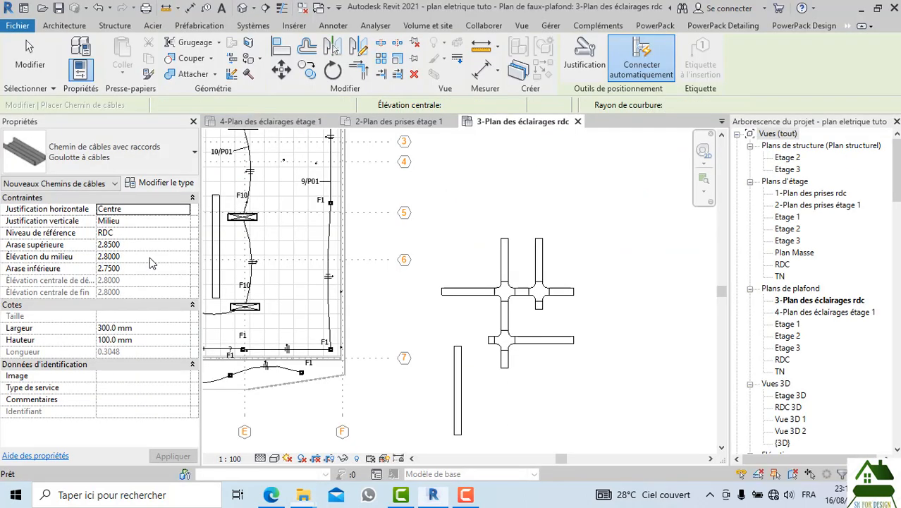
pyautogui.click(420, 206)
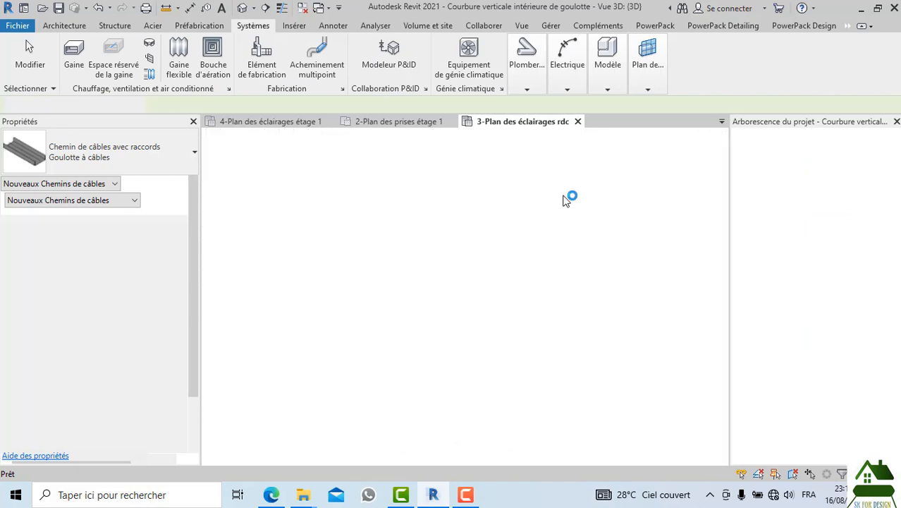
pyautogui.click(756, 75)
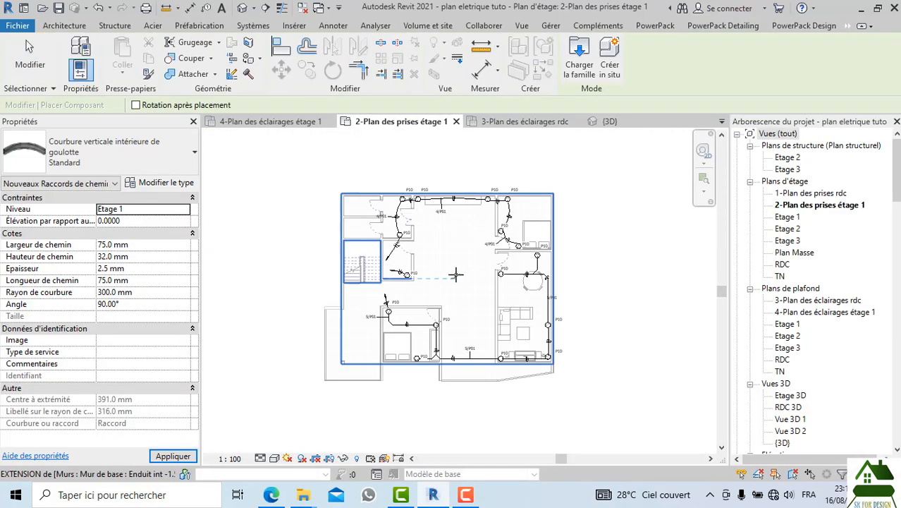
pyautogui.press('Escape')
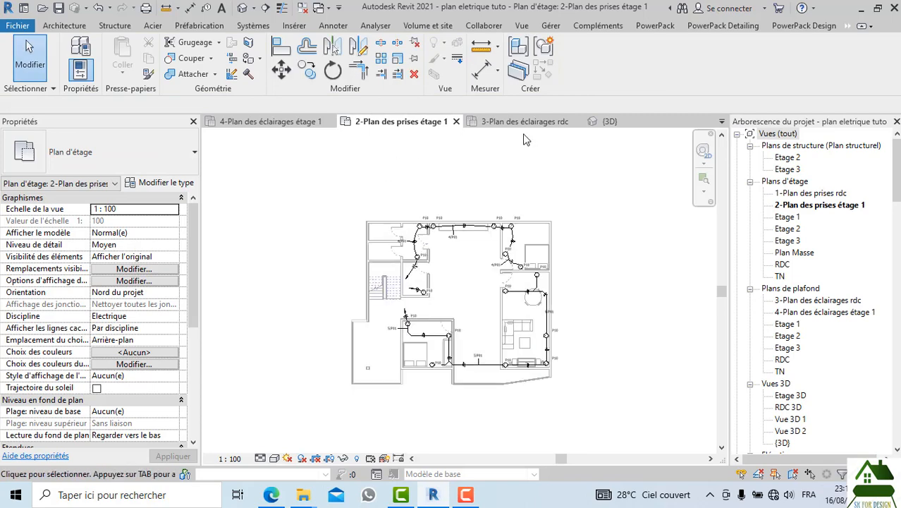
pyautogui.click(526, 122)
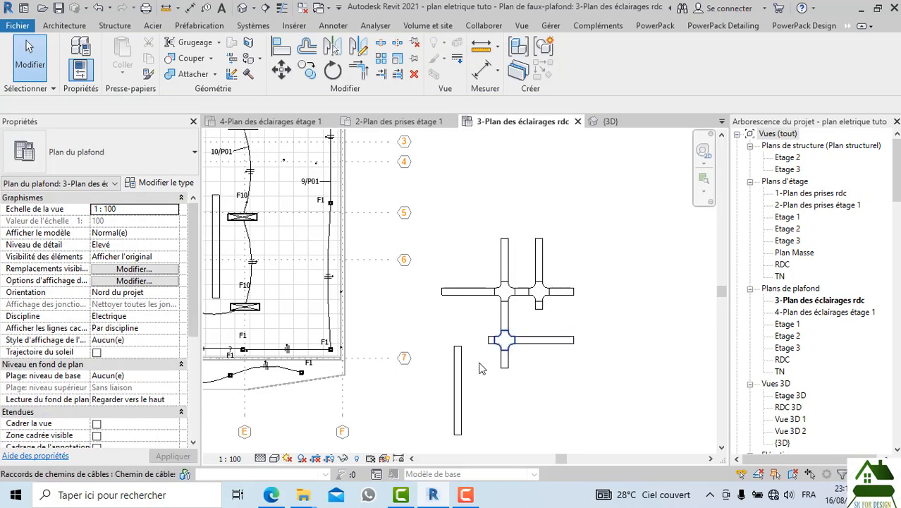
# Step: Set both the inner and outer vertical bends of the Goulotte à câbles type to Courbure verticale intérieure de goulotte: Standard
pyautogui.click(458, 380)
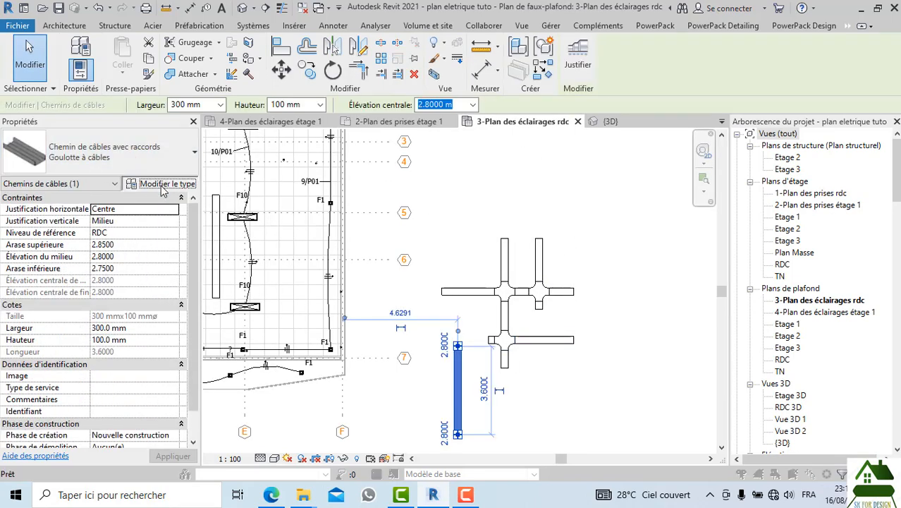
pyautogui.click(167, 182)
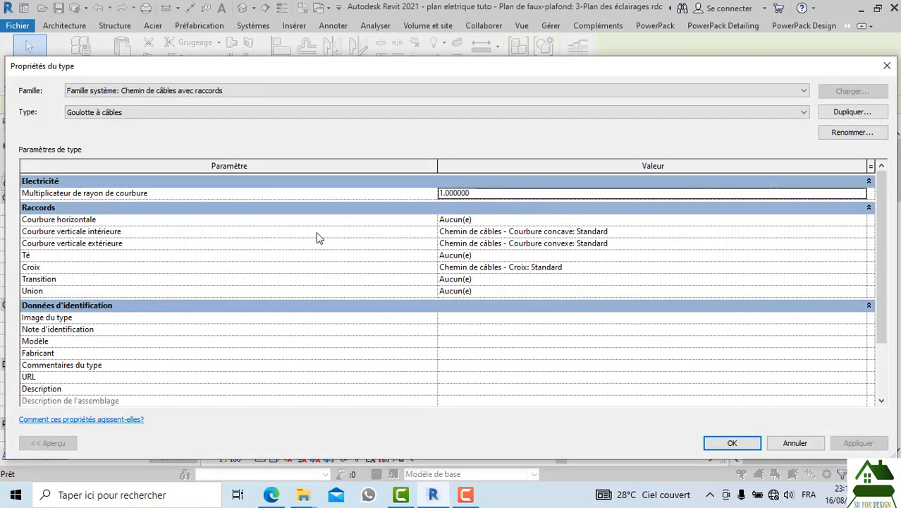
pyautogui.click(861, 231)
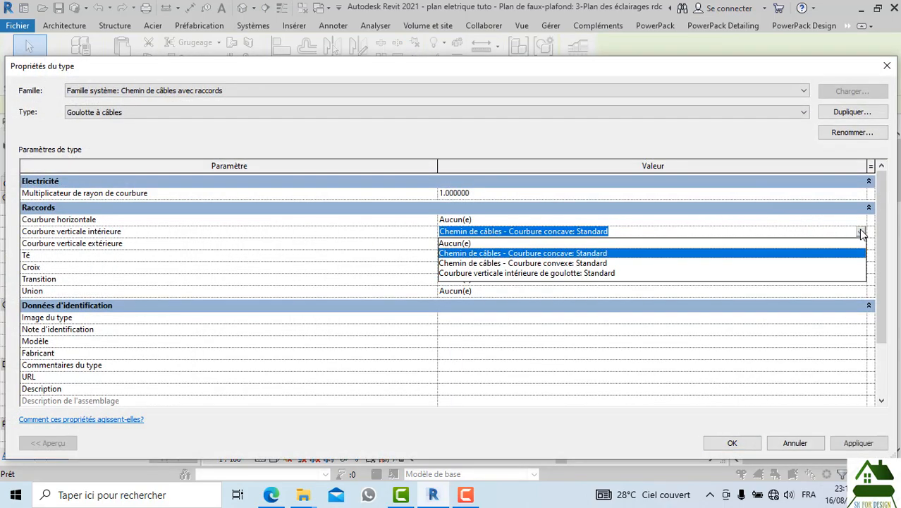
pyautogui.click(537, 273)
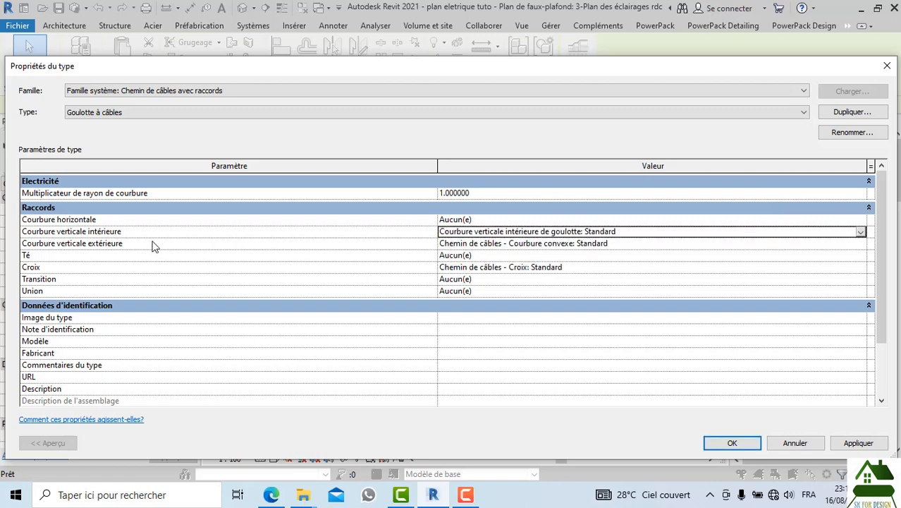
pyautogui.click(861, 245)
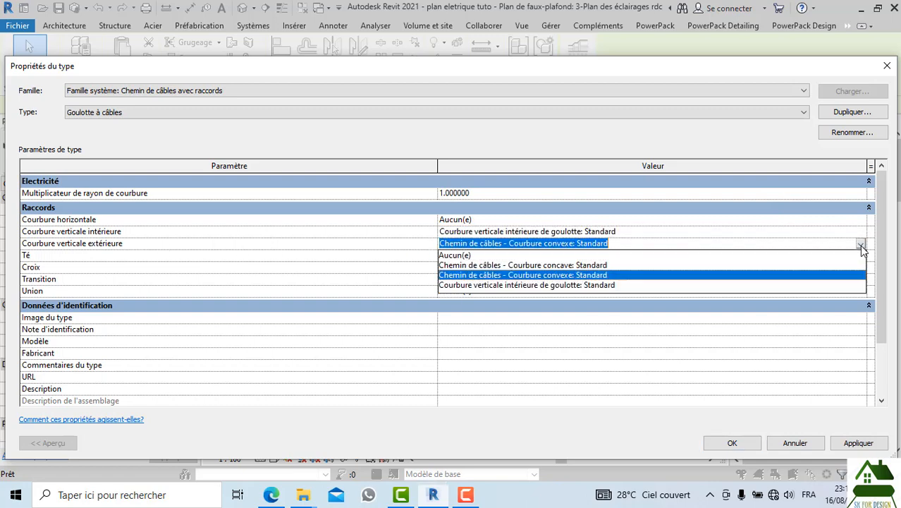
pyautogui.click(544, 285)
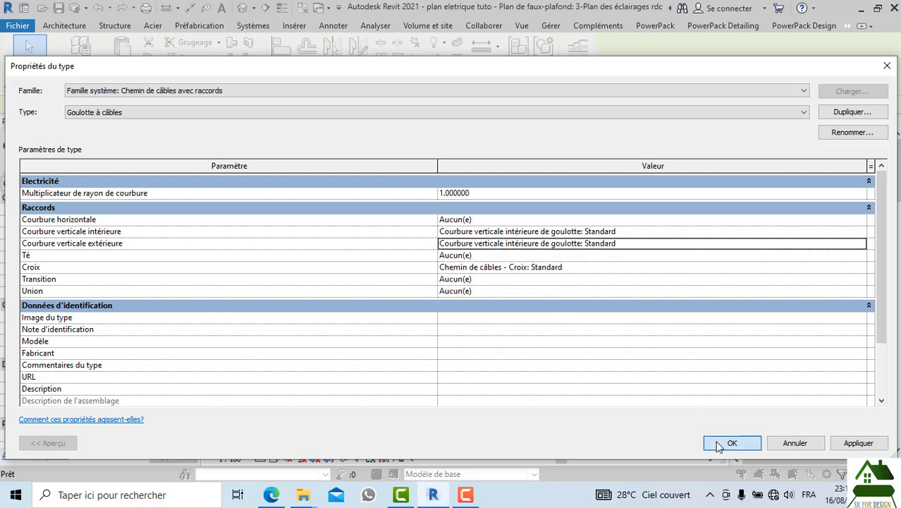
pyautogui.click(732, 443)
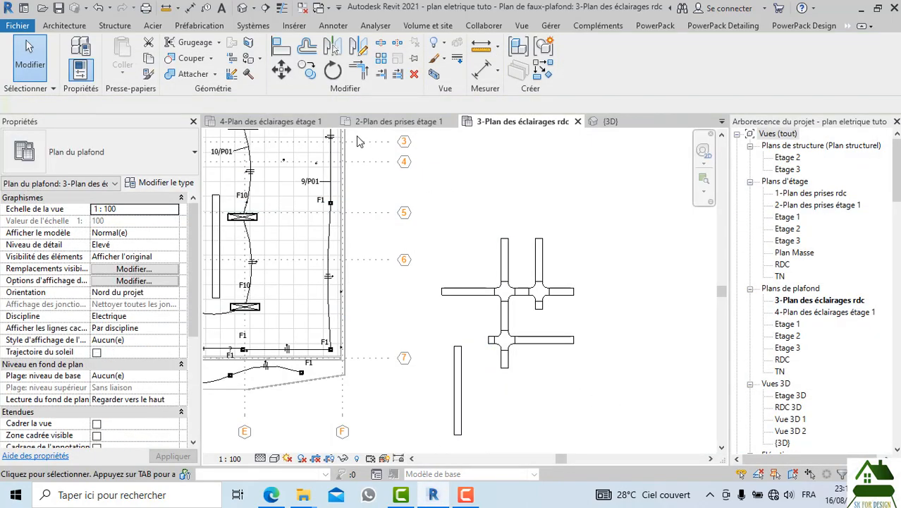
# Step: Try to draw a horizontal 300 x 100 mm tray starting from the lower end of the separate vertical tray
pyautogui.scroll(-2, 454, 201)
pyautogui.scroll(2, 462, 323)
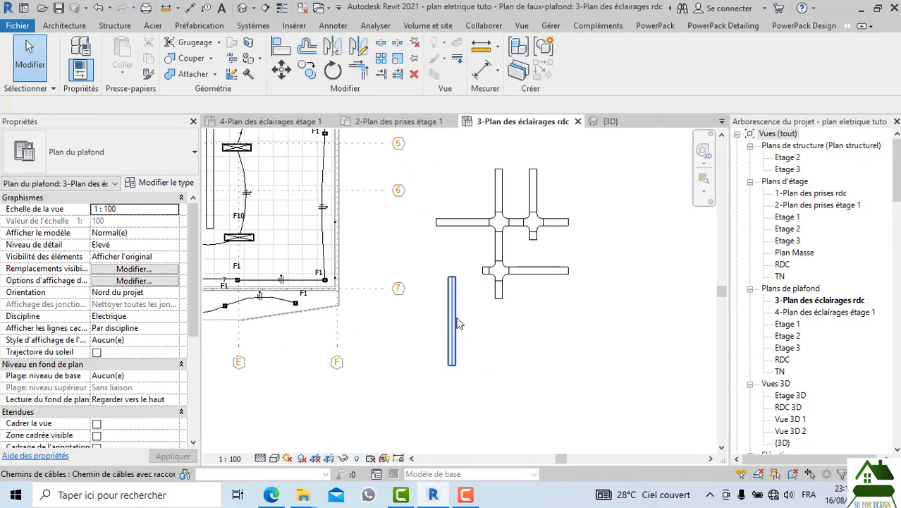
pyautogui.rightClick(457, 323)
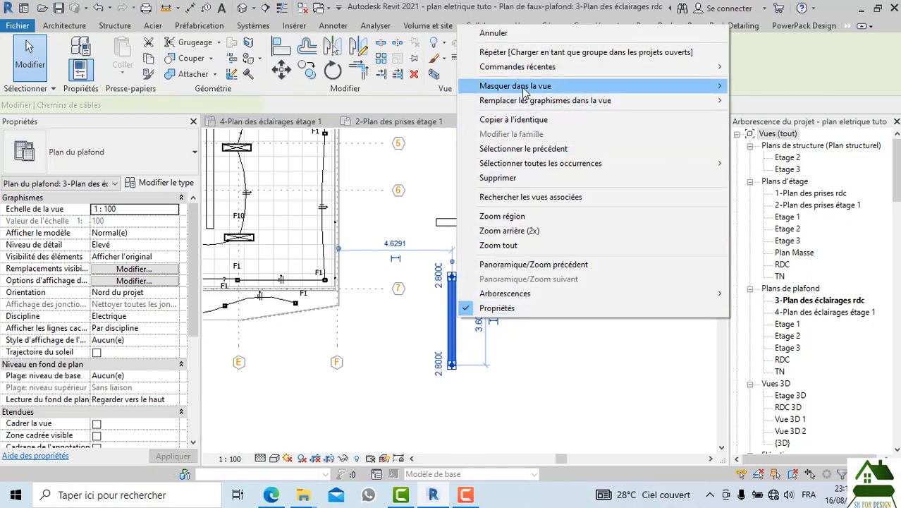
pyautogui.moveTo(525, 75)
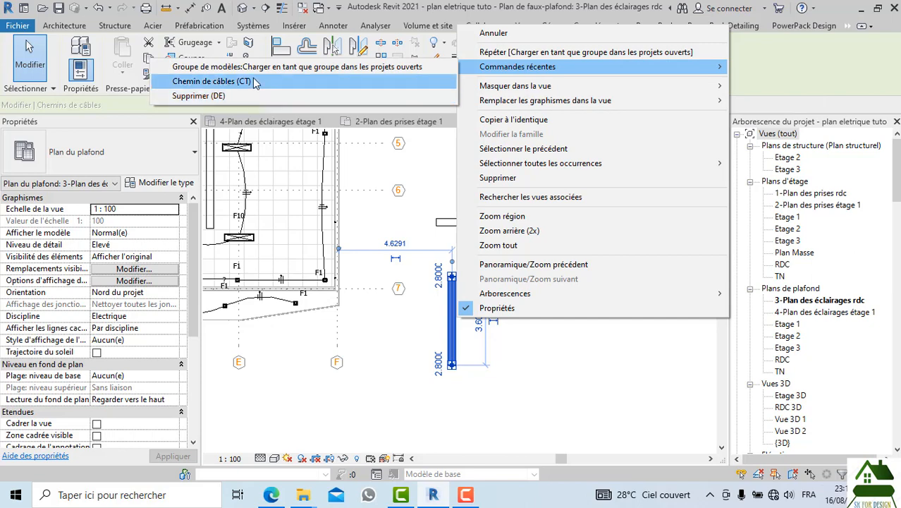
pyautogui.click(211, 82)
pyautogui.click(452, 365)
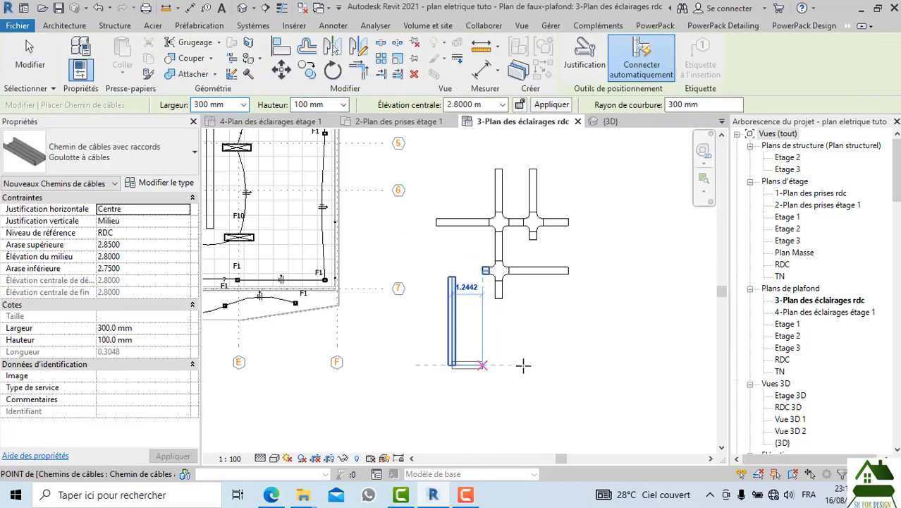
pyautogui.click(550, 365)
pyautogui.click(861, 463)
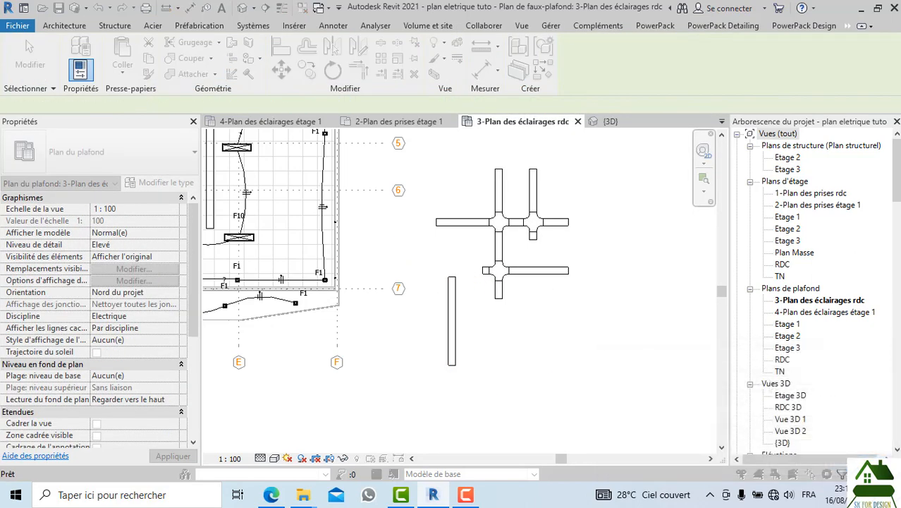
# Step: Draw a separate horizontal 300 x 100 mm cable tray below the crossed trays
pyautogui.click(586, 372)
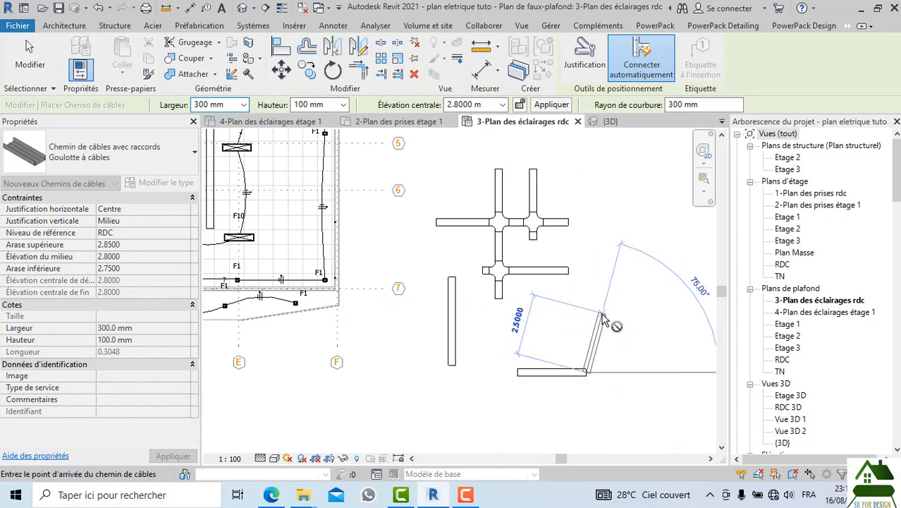
pyautogui.press('Escape')
pyautogui.press('Escape')
# Step: Try to draw a vertical 300 x 100 mm tray branching upward from the middle of the separate horizontal tray
pyautogui.click(549, 372)
pyautogui.click(556, 302)
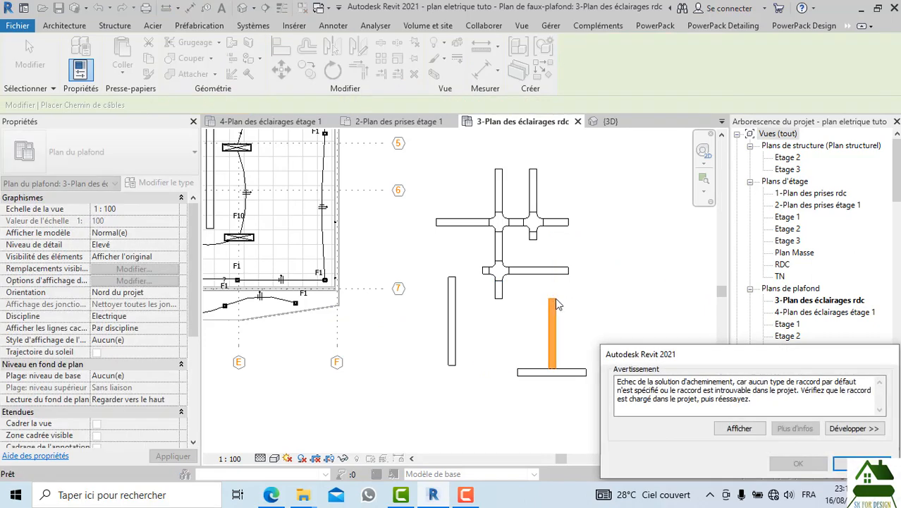
pyautogui.click(840, 465)
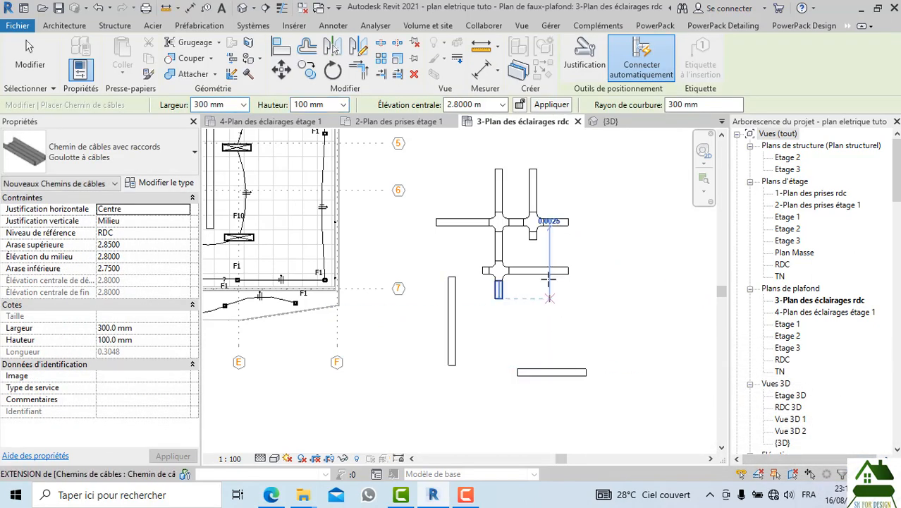
# Step: Draw a short vertical 300 x 100 mm tray across the lower horizontal tray of the crossed network, extending past both sides
pyautogui.click(550, 255)
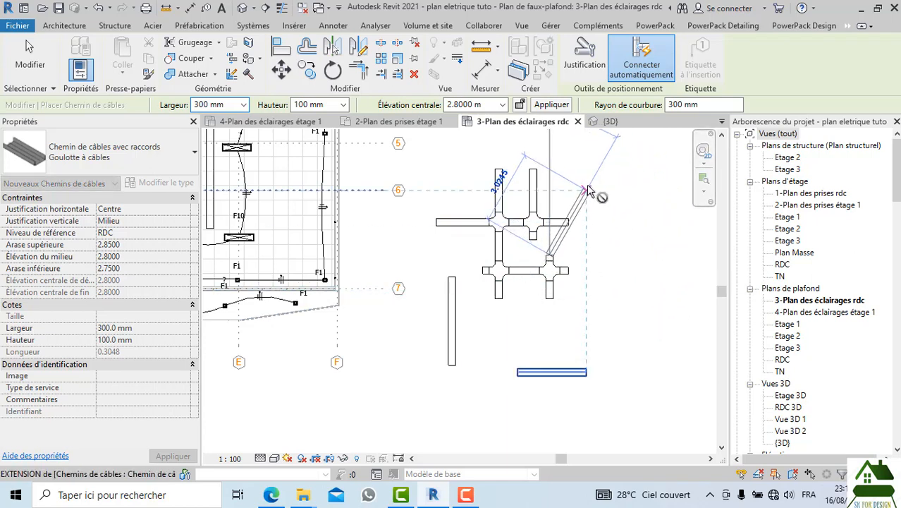
pyautogui.press('Escape')
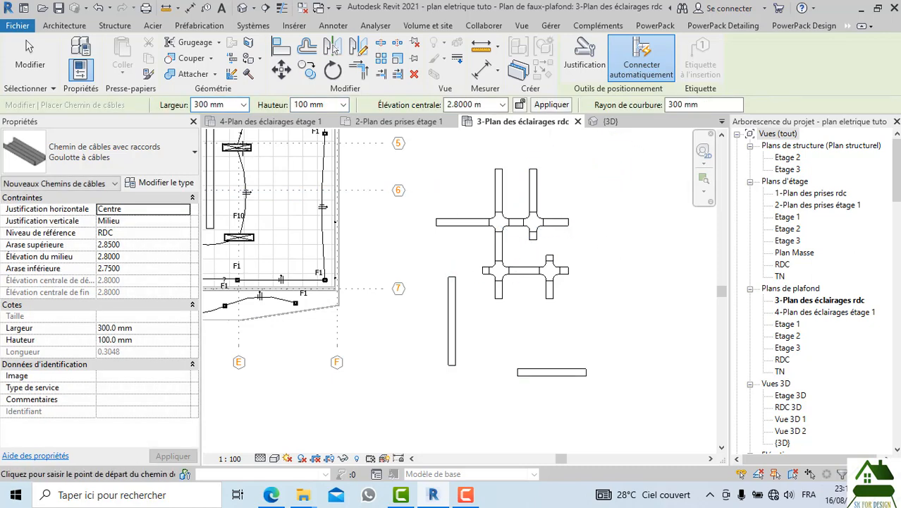
# Step: Draw a horizontal 300 x 100 mm tray about 5.3 m long with the Echelle à câbles type with fittings, above the separate horizontal tray
pyautogui.click(141, 151)
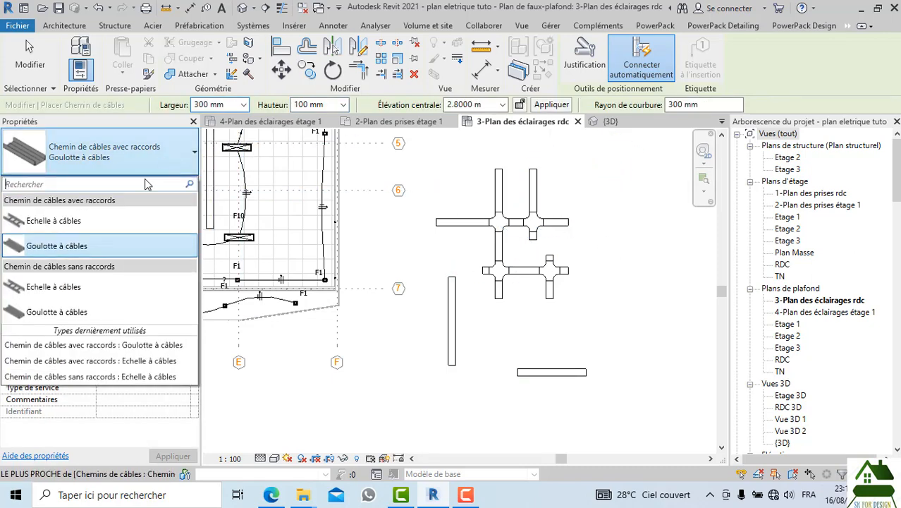
pyautogui.click(109, 226)
pyautogui.click(534, 326)
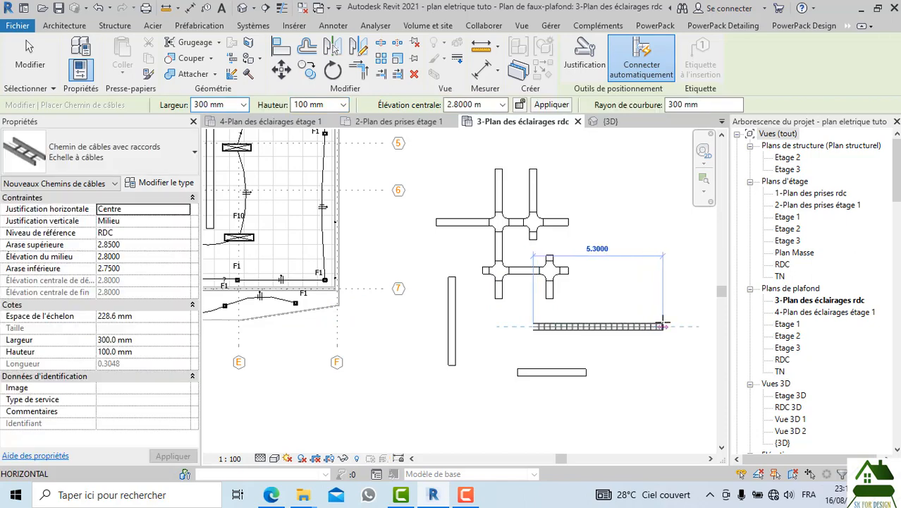
pyautogui.click(663, 327)
pyautogui.press('Escape')
pyautogui.press('Escape')
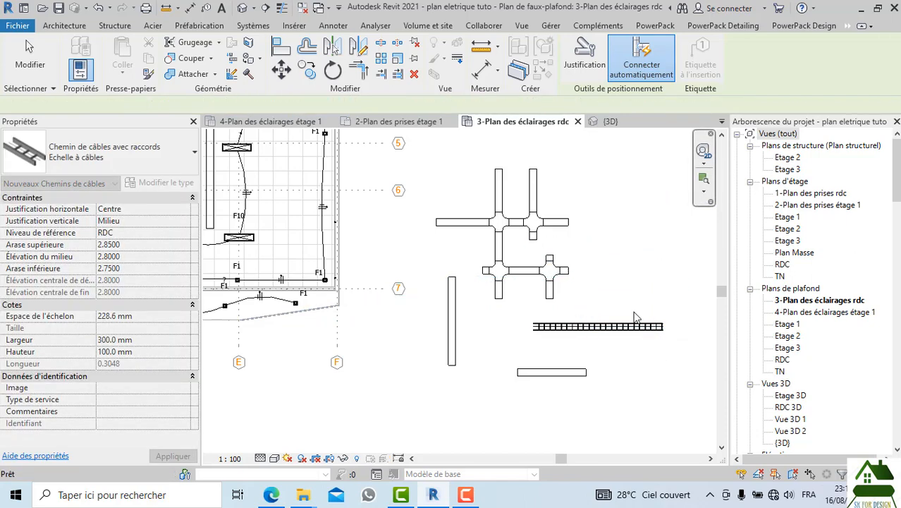
pyautogui.click(628, 323)
pyautogui.press('Escape')
pyautogui.click(629, 323)
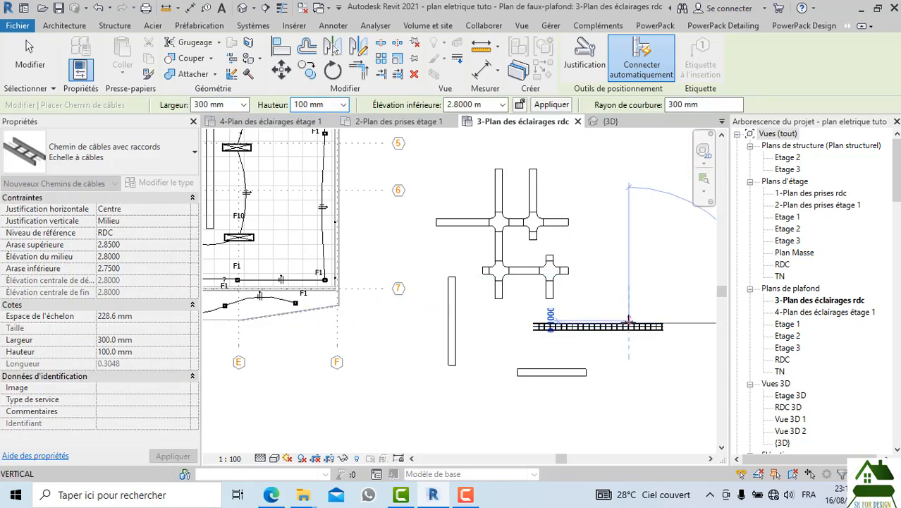
pyautogui.press('Escape')
pyautogui.click(628, 331)
pyautogui.press('Escape')
pyautogui.press('Escape')
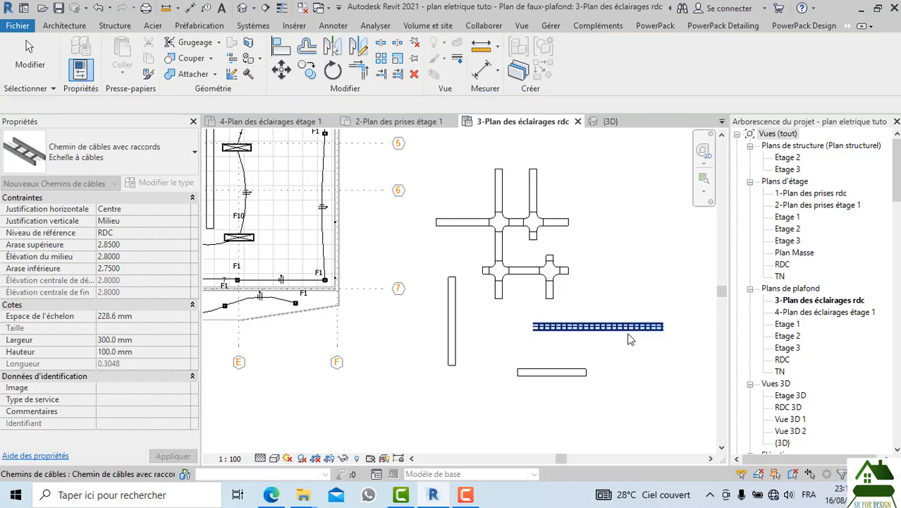
# Step: Check the fitting families available for the inner vertical bend and other fittings of the Echelle à câbles tray type
pyautogui.click(627, 329)
pyautogui.click(174, 184)
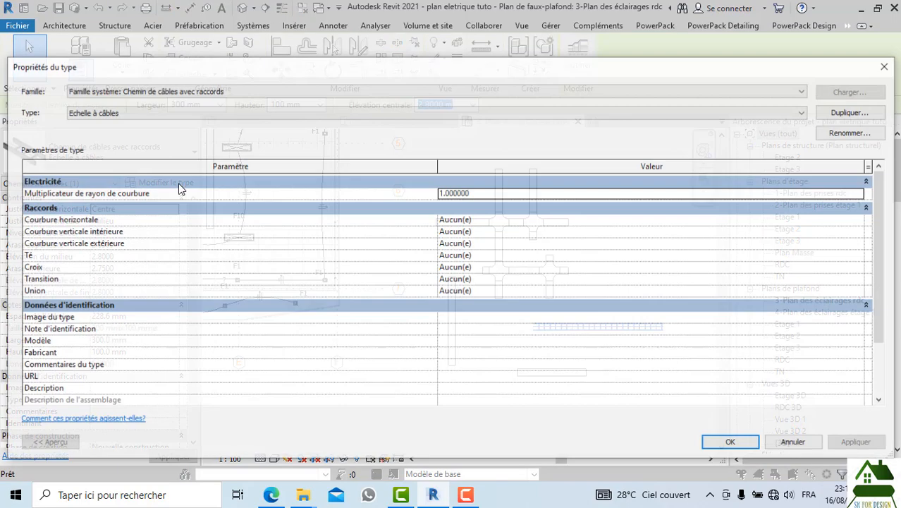
pyautogui.click(862, 233)
pyautogui.click(862, 233)
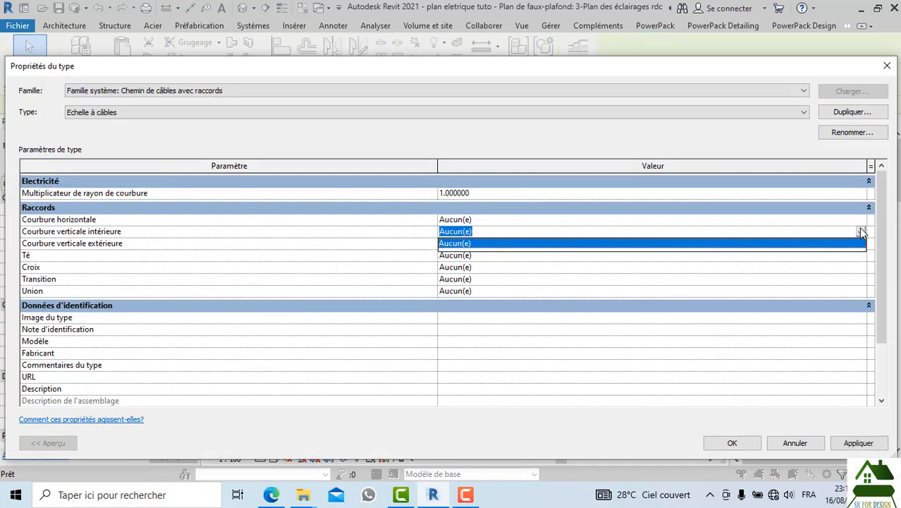
pyautogui.click(859, 257)
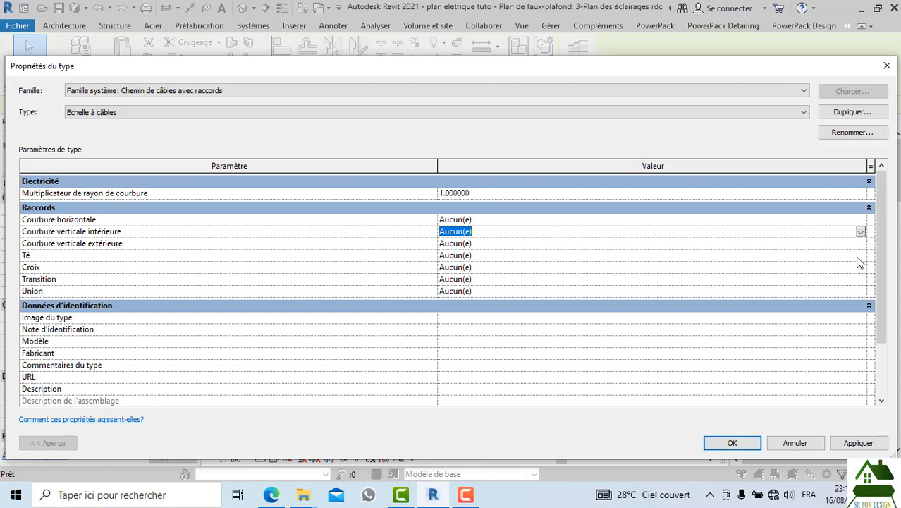
pyautogui.click(860, 256)
pyautogui.click(860, 256)
pyautogui.click(860, 240)
pyautogui.click(861, 233)
pyautogui.click(861, 232)
pyautogui.click(687, 354)
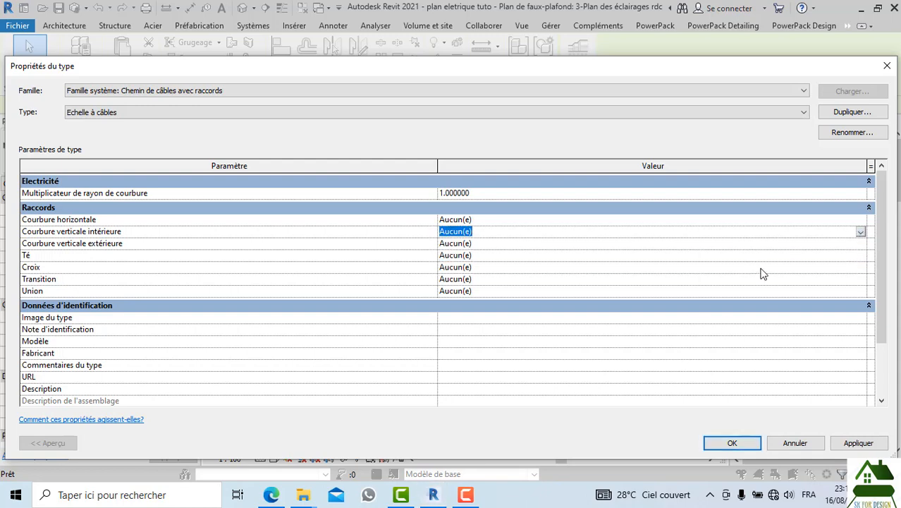
pyautogui.click(887, 67)
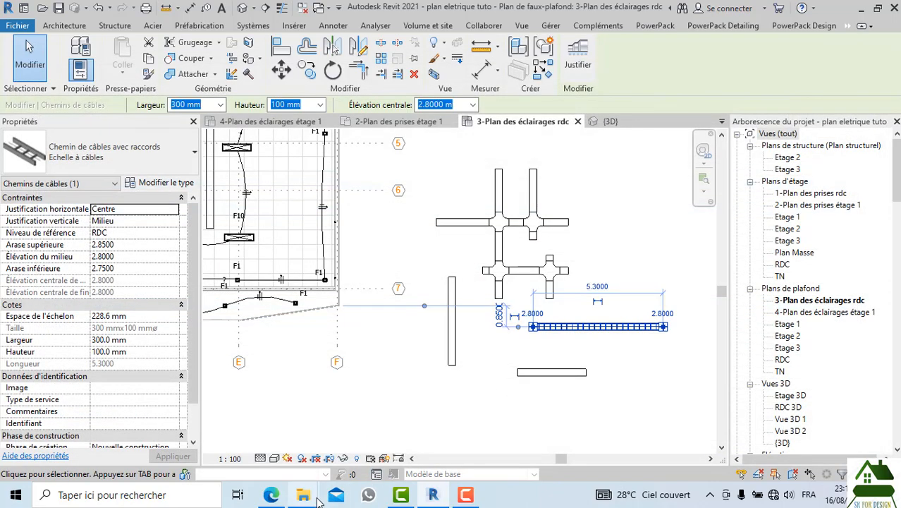
# Step: From the Raccords folder in File Explorer, open the Courbure horizontale d'échelle family and load it into plan eletrique tuto.rvt, without placing it
pyautogui.moveTo(319, 497)
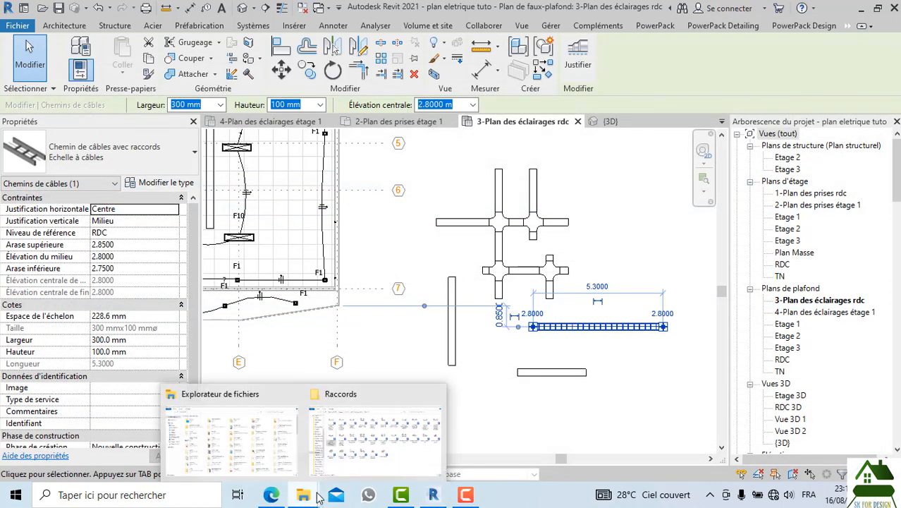
pyautogui.click(458, 223)
pyautogui.moveTo(314, 505)
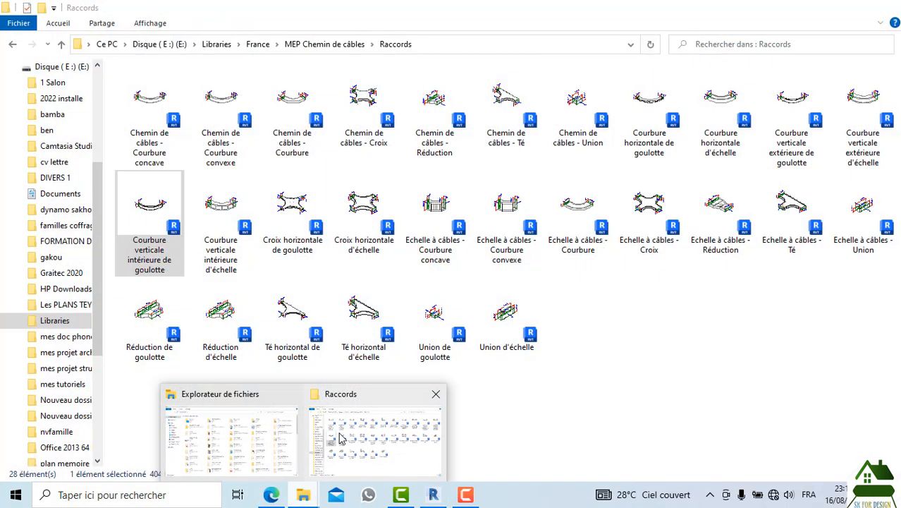
pyautogui.click(342, 434)
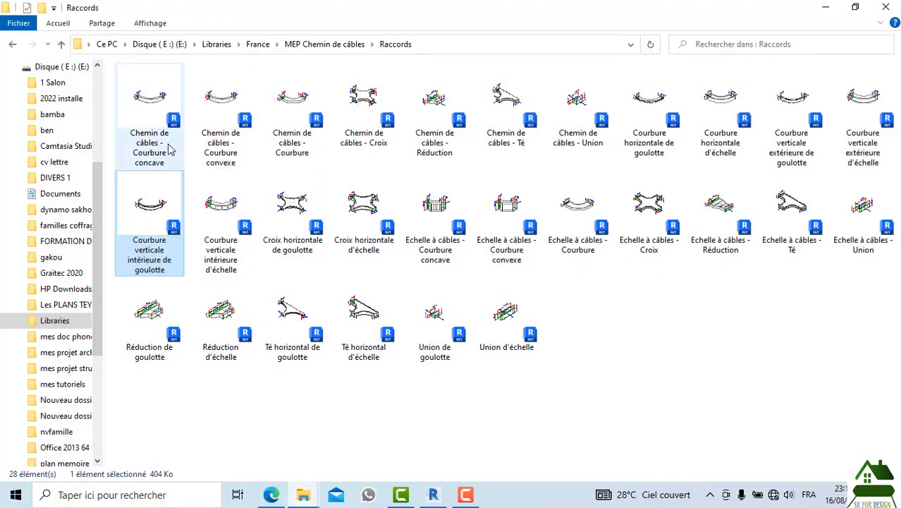
pyautogui.doubleClick(727, 137)
pyautogui.click(473, 222)
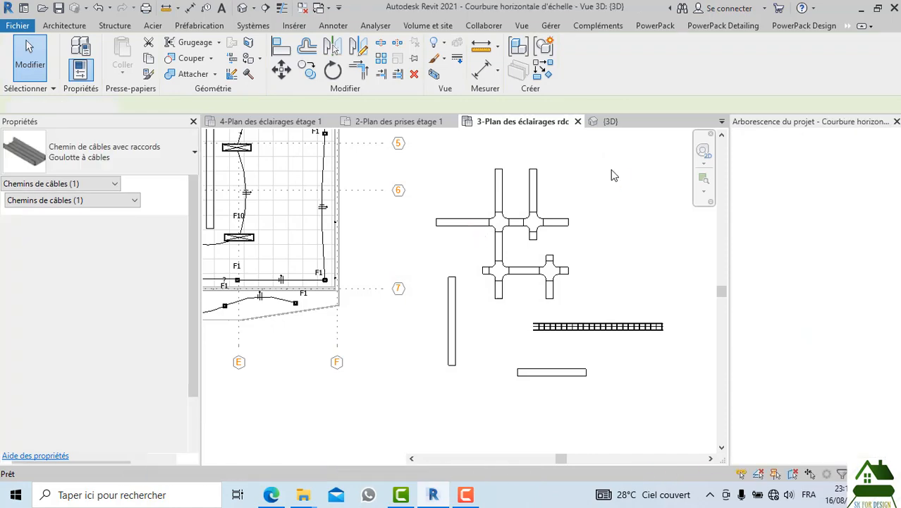
pyautogui.click(775, 60)
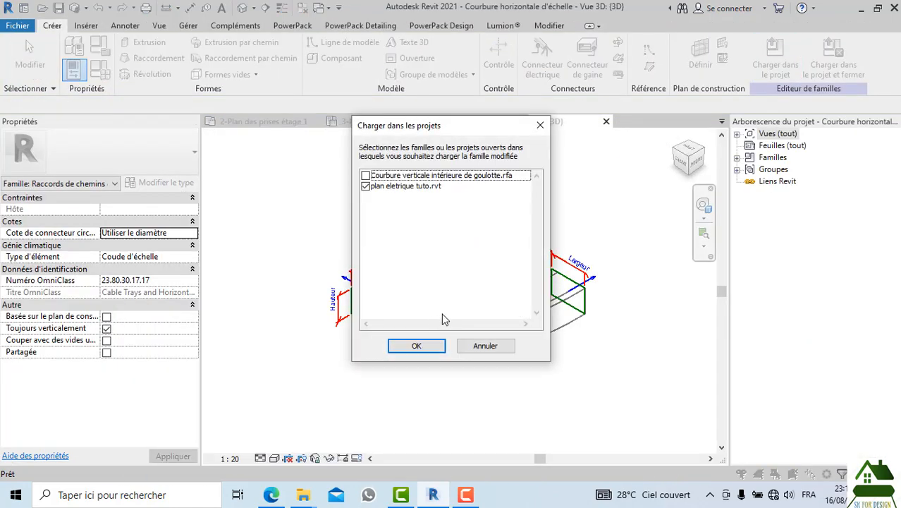
pyautogui.click(416, 346)
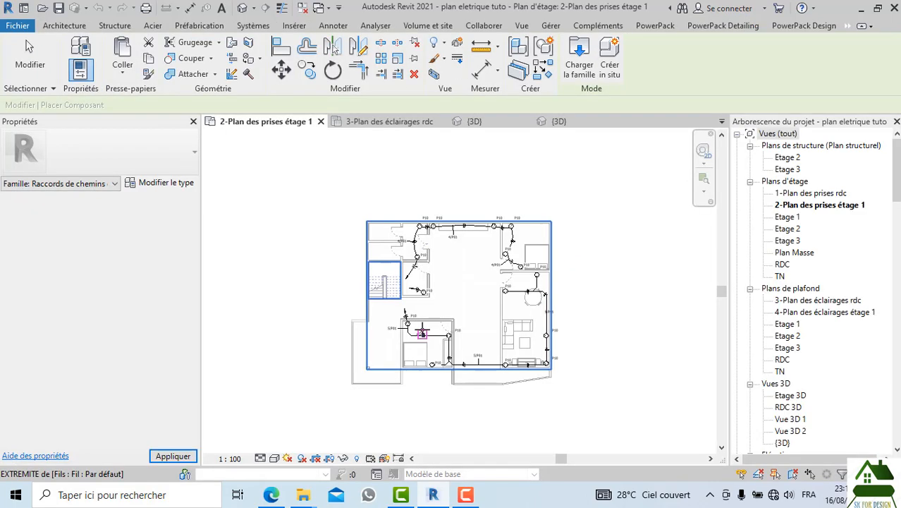
pyautogui.press('Escape')
pyautogui.press('Escape')
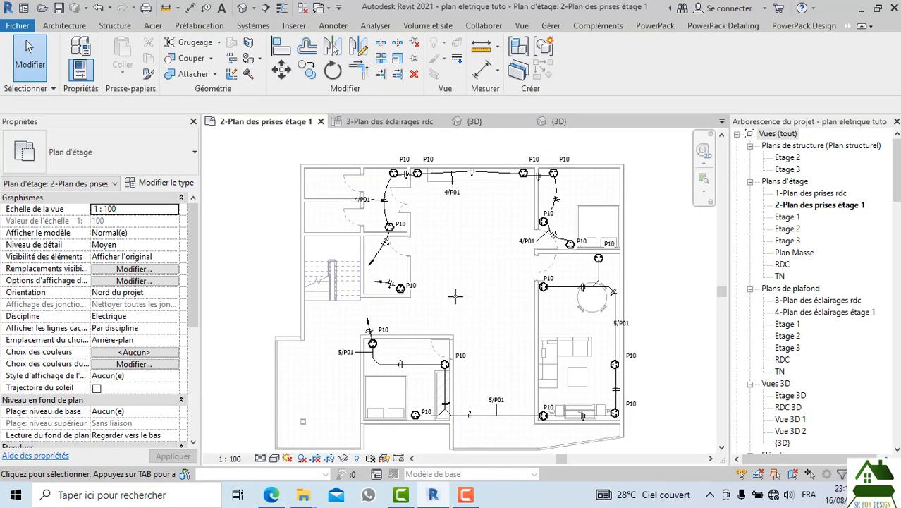
# Step: On the 3-Plan des éclairages rdc view, check the horizontal bend and tee options of the vertical tray's Goulotte à câbles type
pyautogui.scroll(-3, 454, 291)
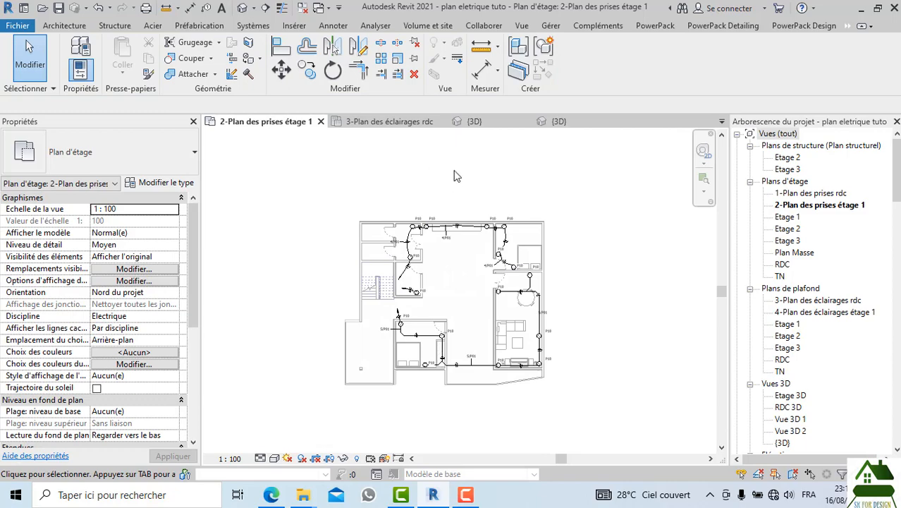
pyautogui.click(413, 122)
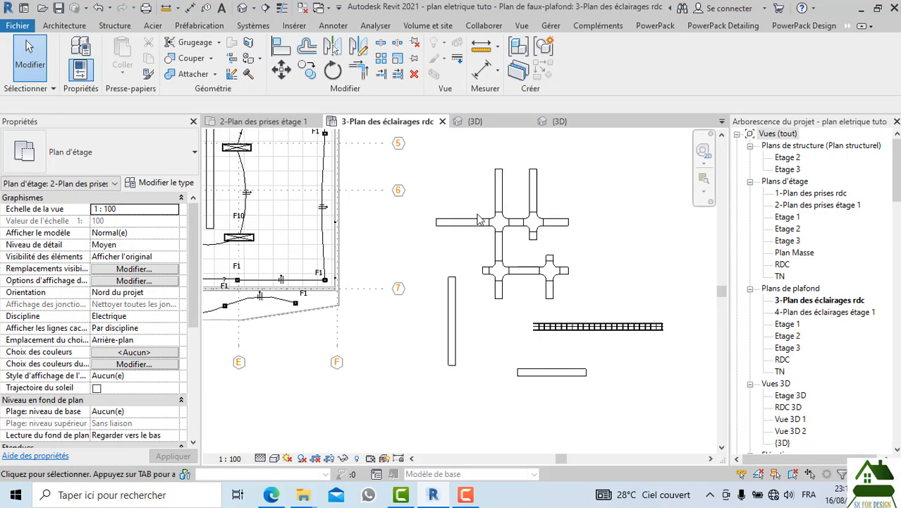
pyautogui.click(448, 319)
pyautogui.click(166, 183)
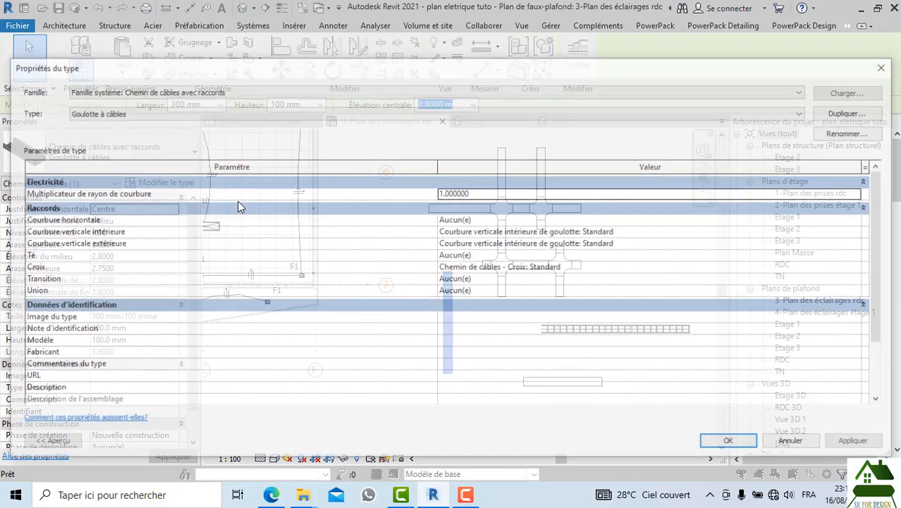
pyautogui.click(862, 222)
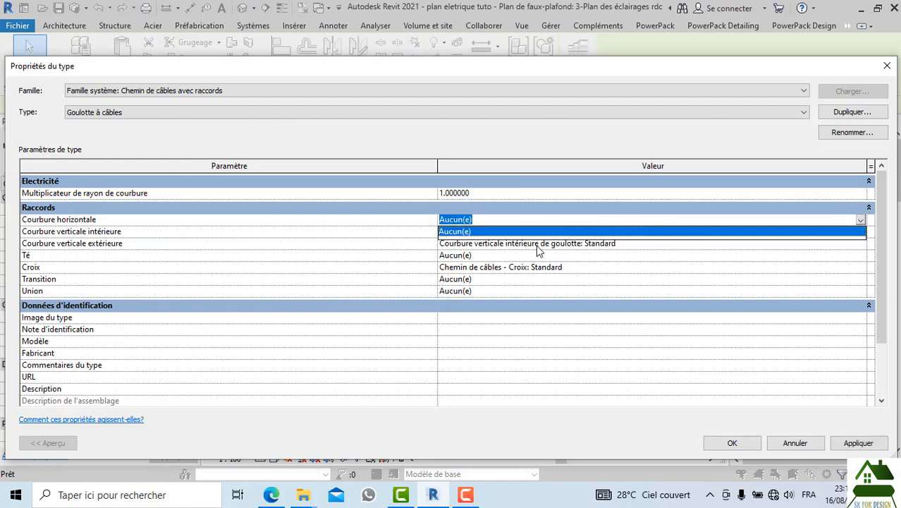
pyautogui.scroll(-1, 540, 254)
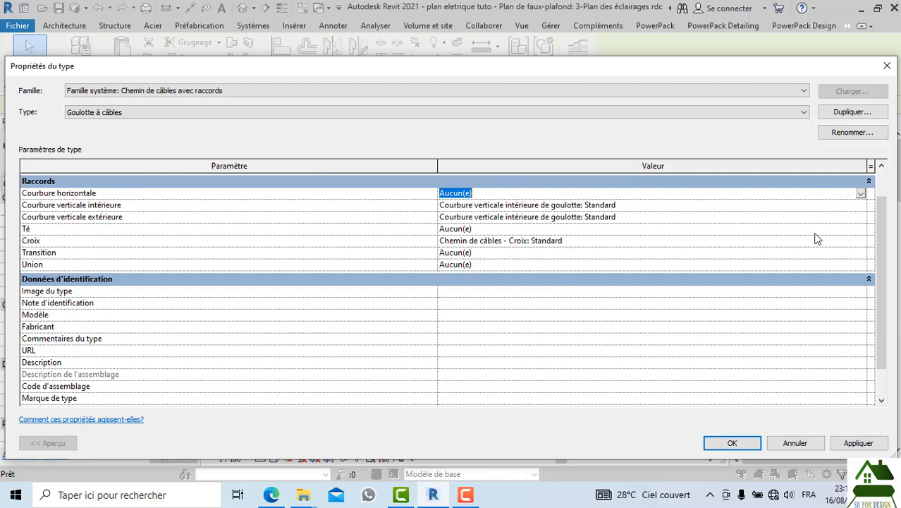
pyautogui.click(862, 228)
pyautogui.click(862, 229)
pyautogui.click(861, 195)
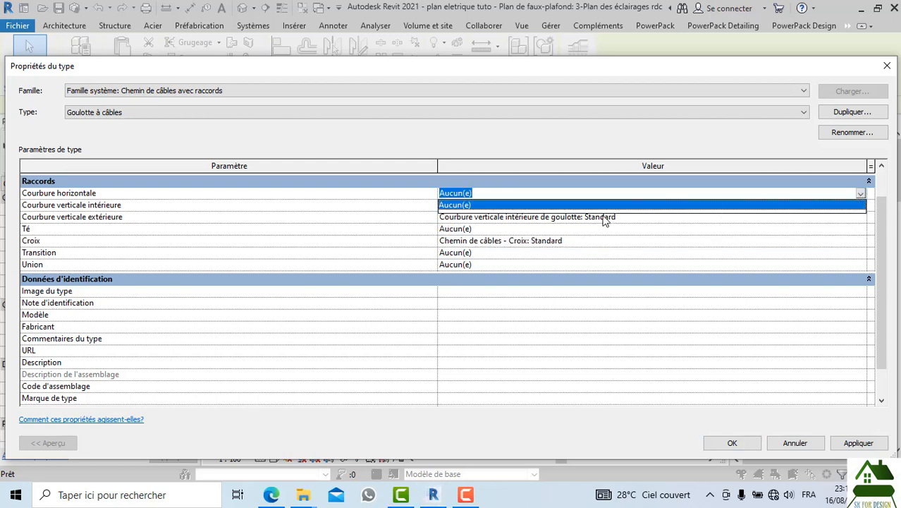
pyautogui.click(496, 190)
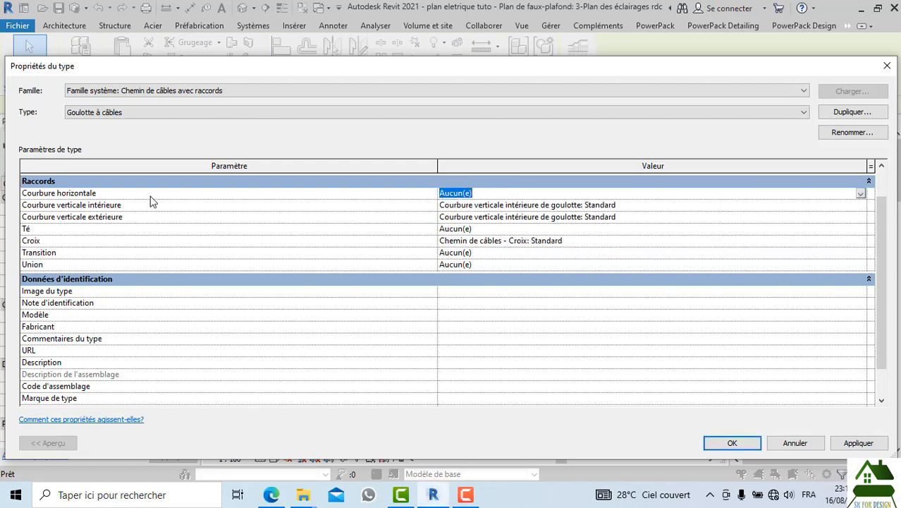
pyautogui.click(861, 193)
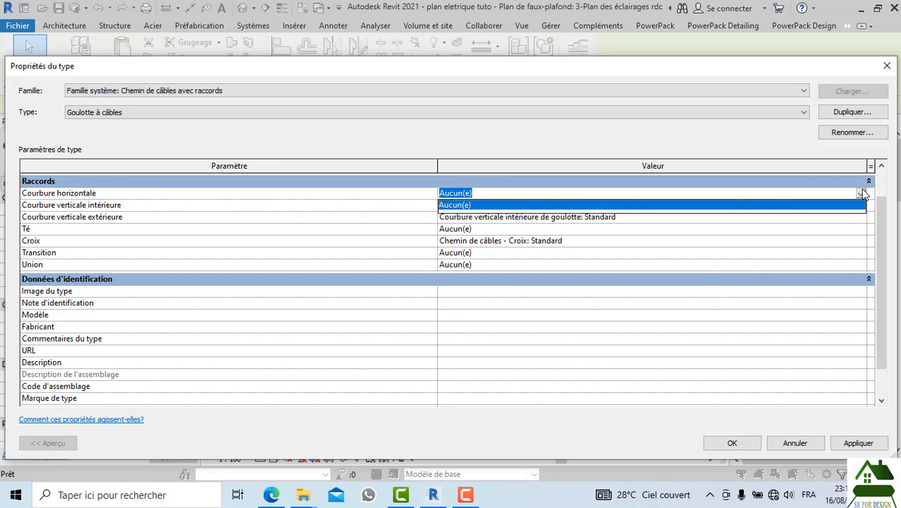
pyautogui.click(887, 67)
# Step: Return to the open Courbure horizontale d'échelle family and load it again into plan eletrique tuto.rvt
pyautogui.click(589, 126)
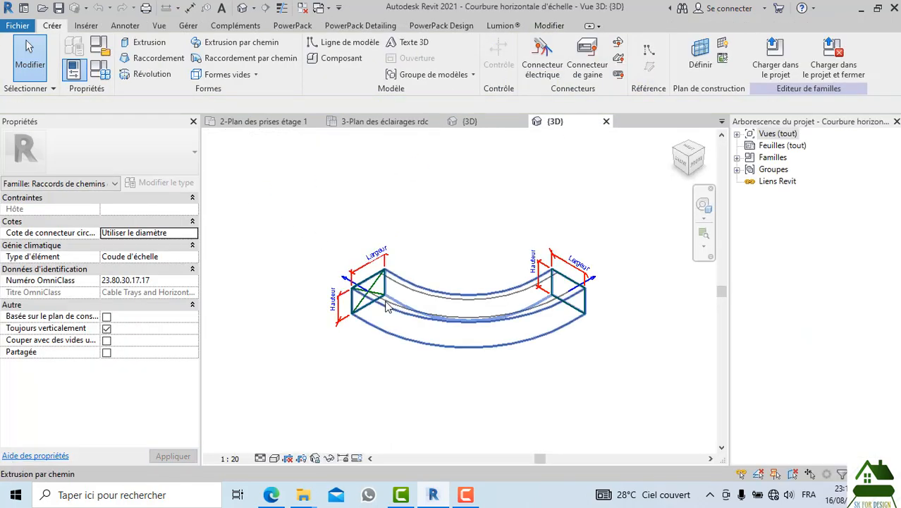
pyautogui.click(442, 327)
pyautogui.click(455, 371)
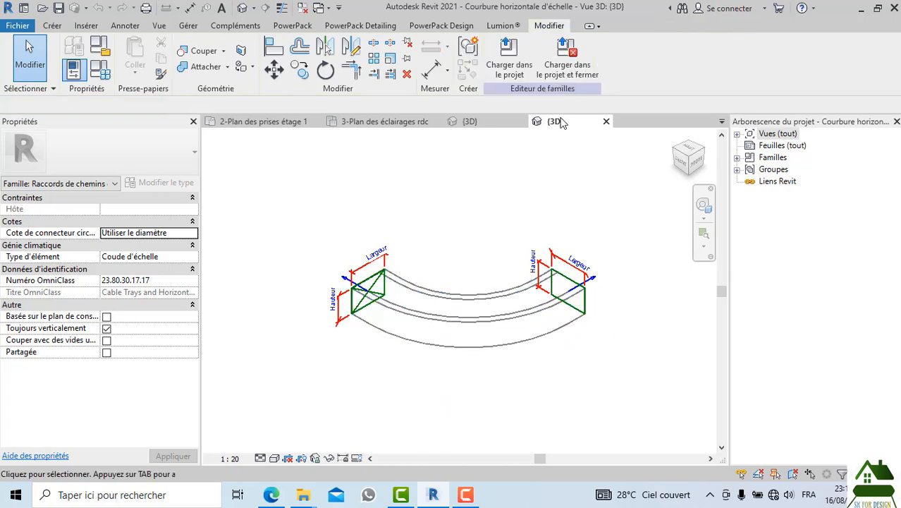
pyautogui.click(509, 57)
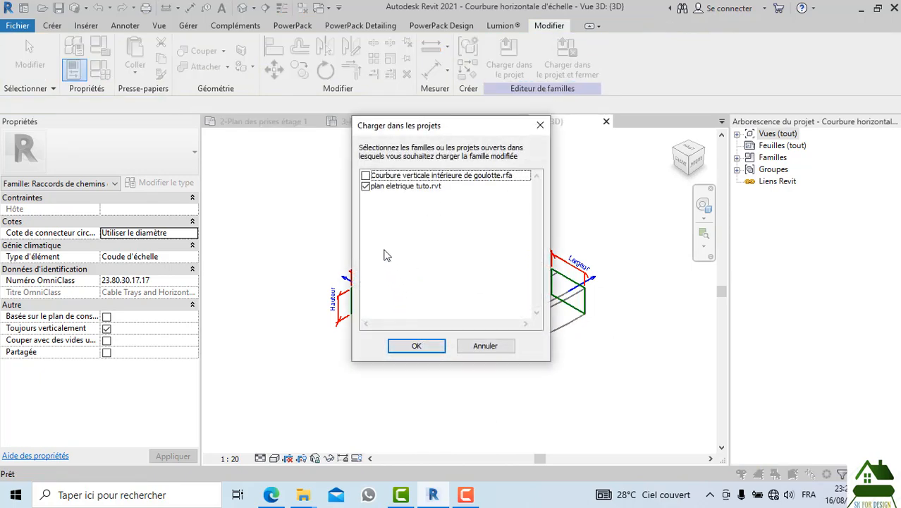
pyautogui.click(416, 346)
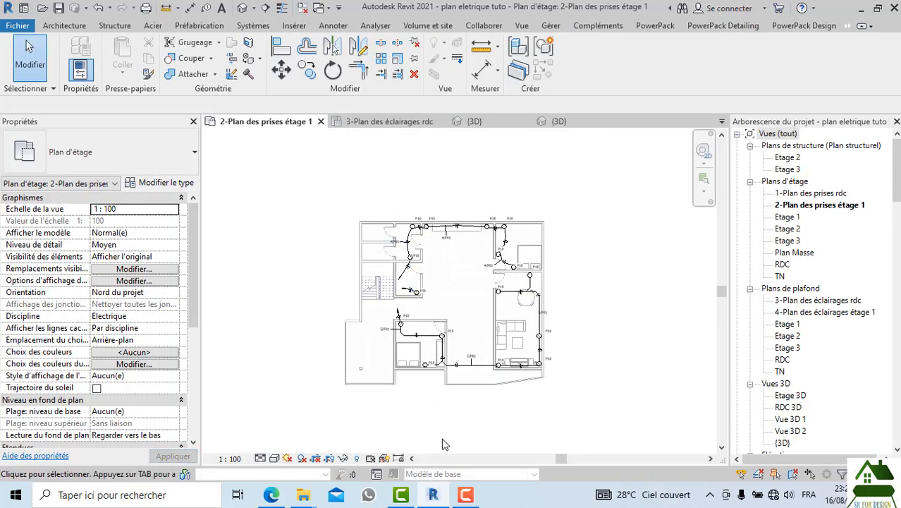
# Step: From the Raccords folder in File Explorer, open the Courbure horizontale de goulotte family and load it into plan eletrique tuto.rvt
pyautogui.moveTo(308, 499)
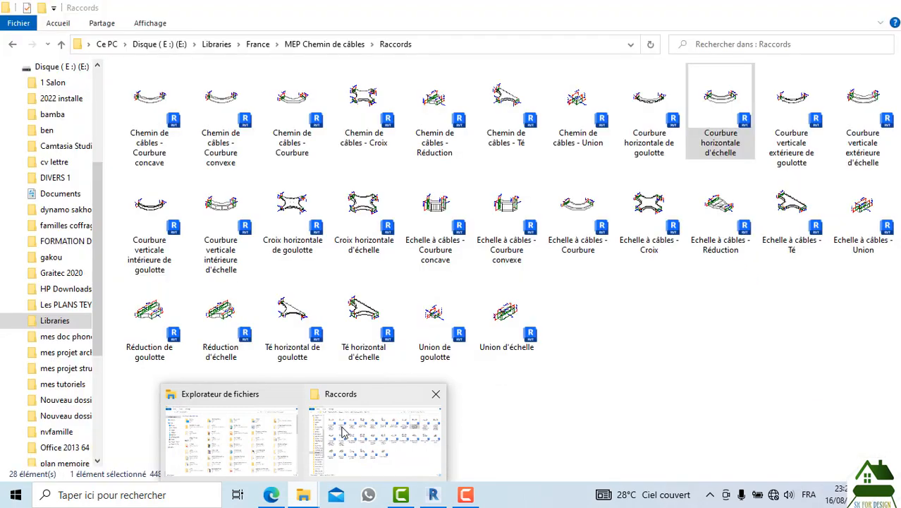
pyautogui.click(344, 431)
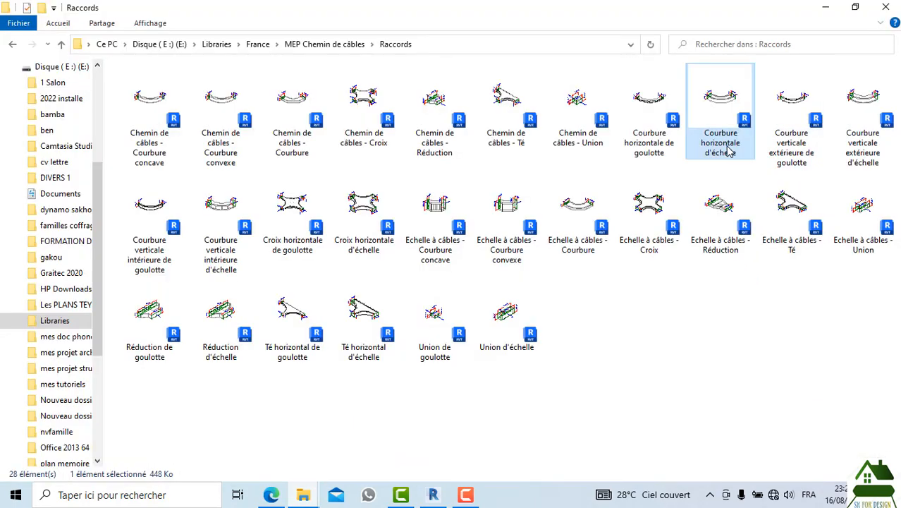
pyautogui.doubleClick(665, 153)
pyautogui.click(543, 210)
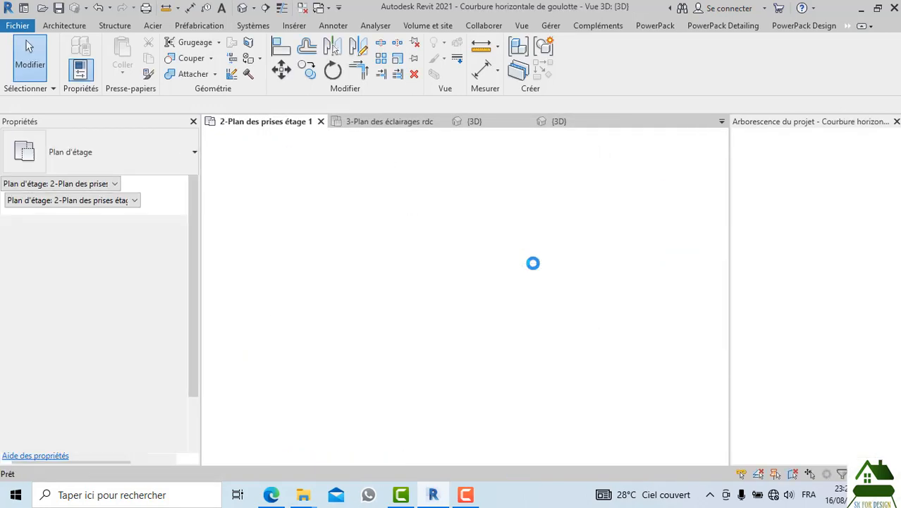
pyautogui.click(769, 63)
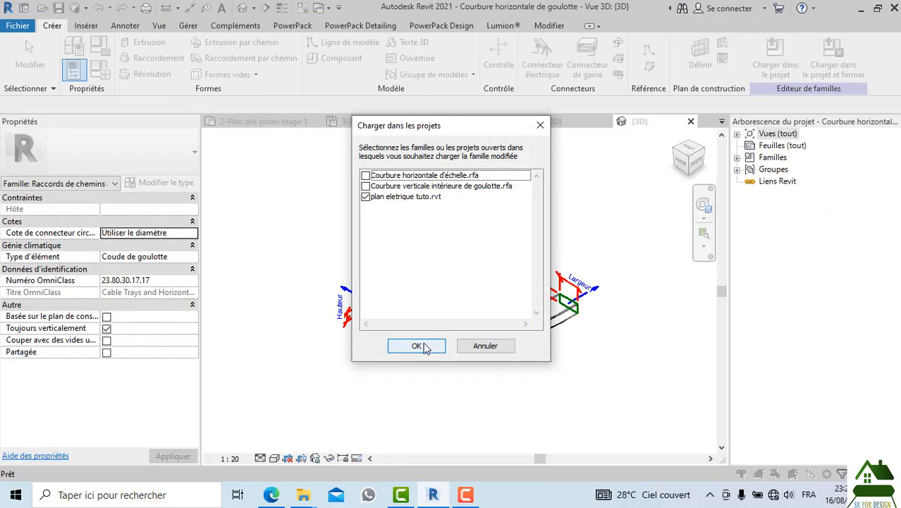
pyautogui.click(417, 345)
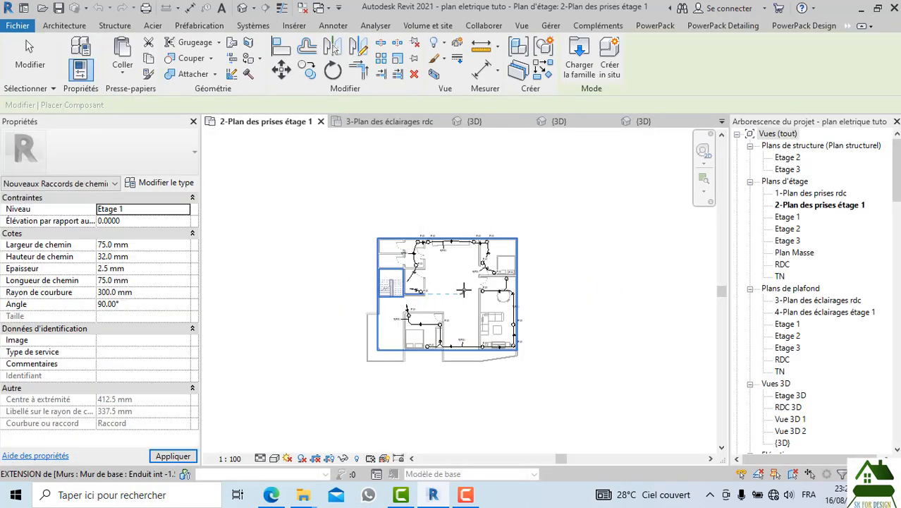
# Step: On the 3-Plan des éclairages rdc view, set the Goulotte à câbles type's horizontal bend to Courbure horizontale de goulotte: Standard
pyautogui.click(389, 122)
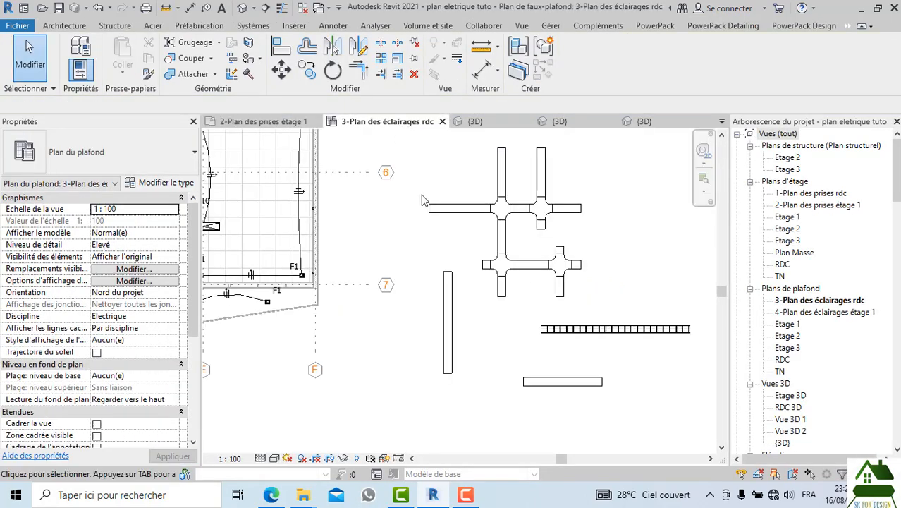
pyautogui.click(448, 339)
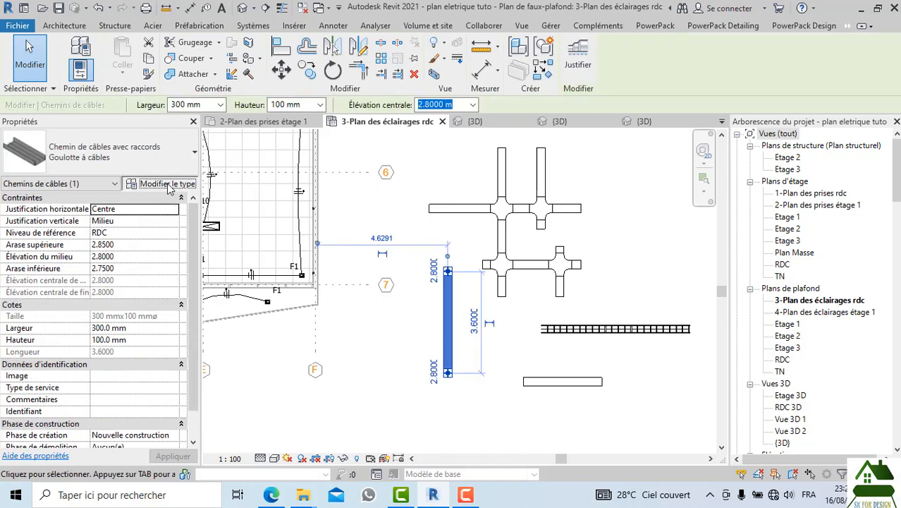
pyautogui.click(167, 184)
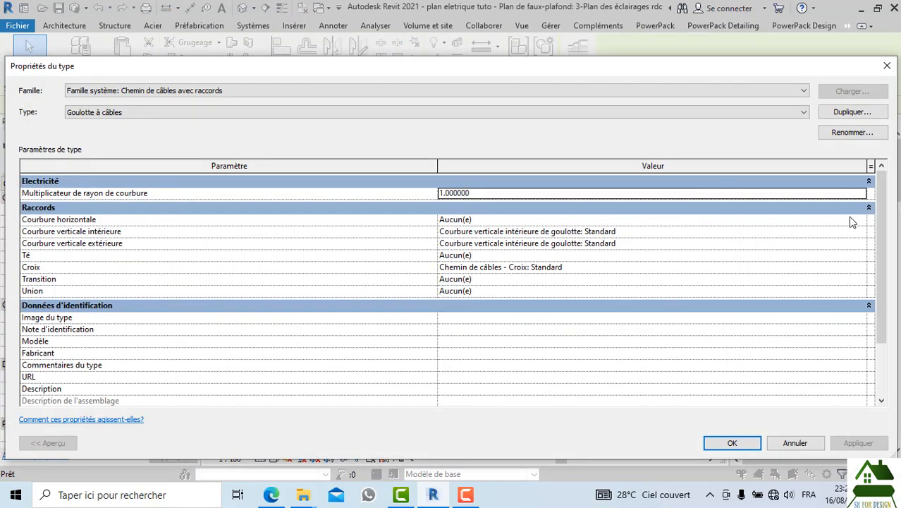
pyautogui.click(852, 222)
pyautogui.click(861, 221)
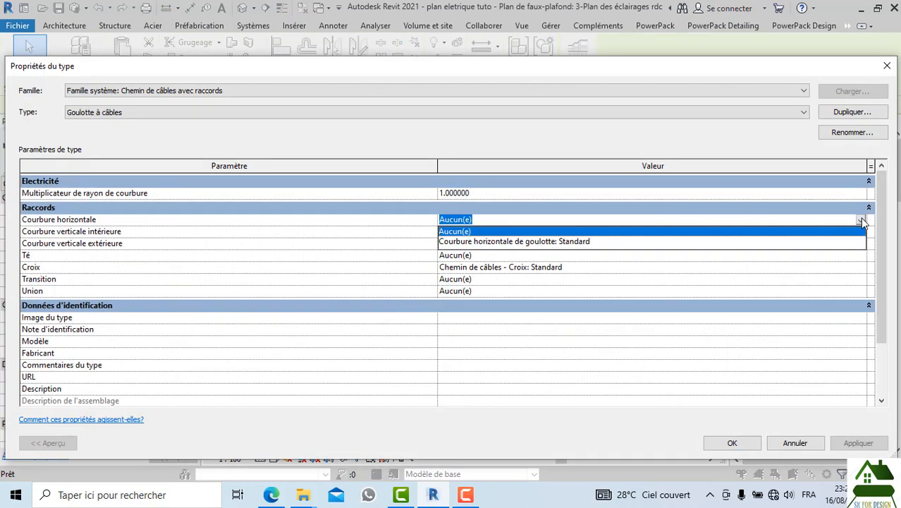
pyautogui.click(583, 242)
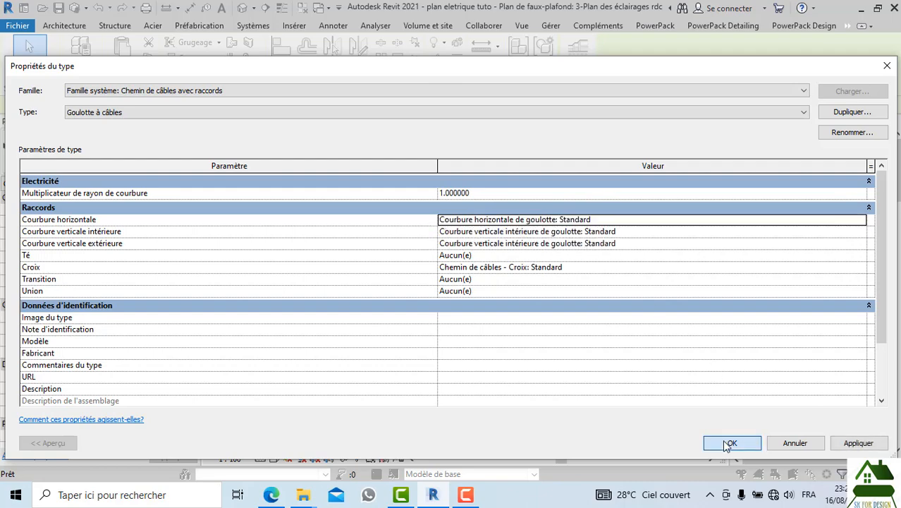
pyautogui.click(729, 443)
# Step: Set the Echelle à câbles type's horizontal bend to Courbure horizontale d'échelle: Standard
pyautogui.click(580, 336)
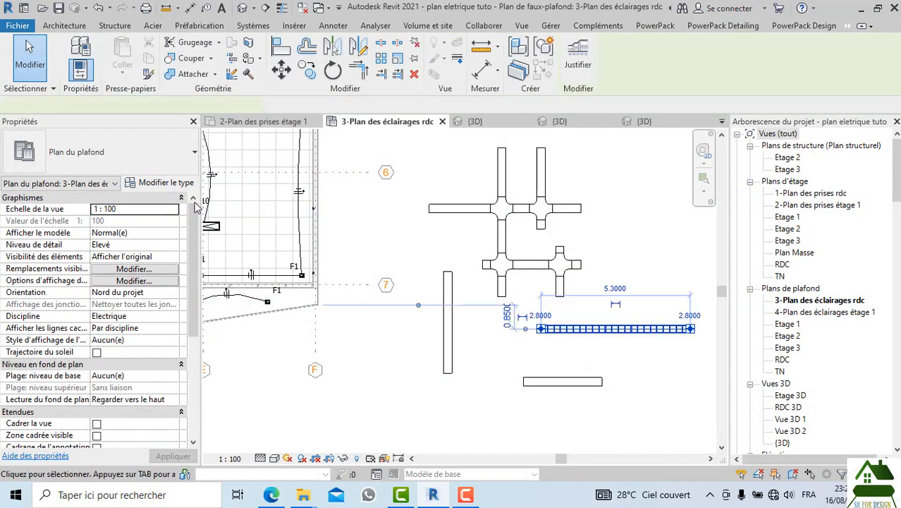
pyautogui.click(161, 183)
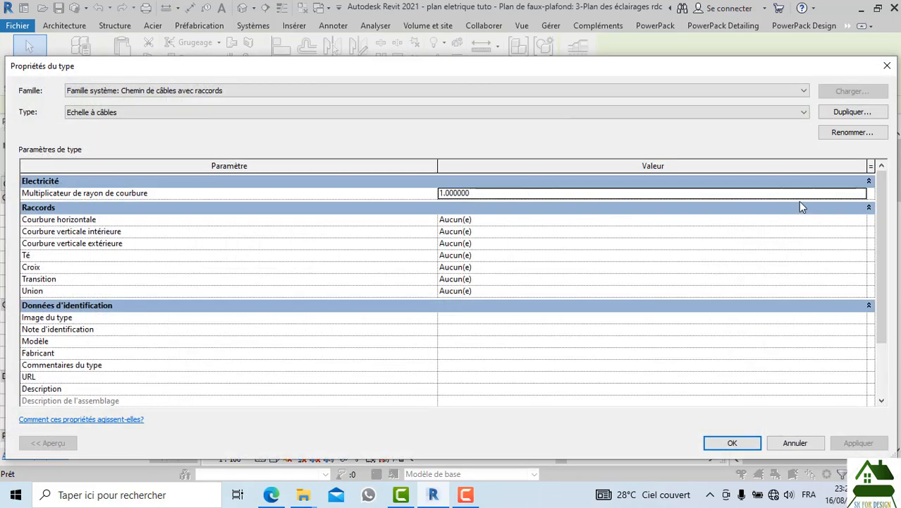
pyautogui.click(854, 219)
pyautogui.click(859, 220)
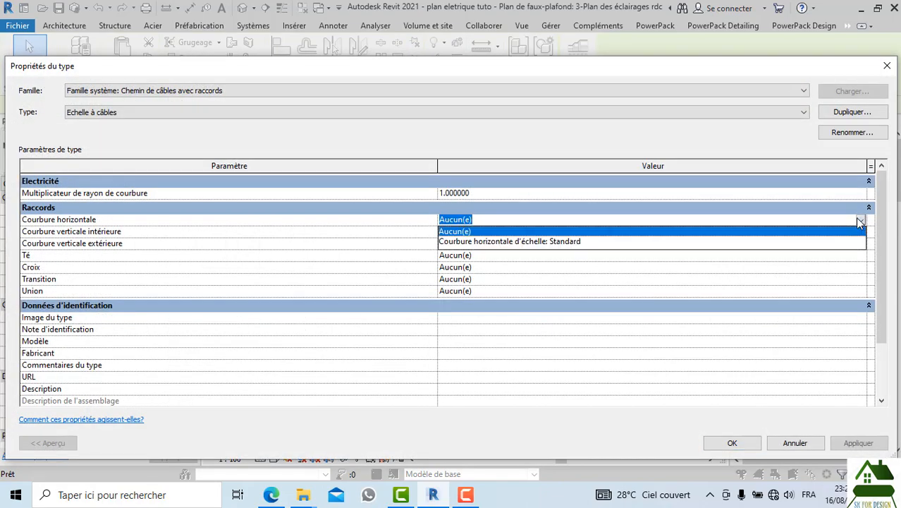
pyautogui.click(561, 242)
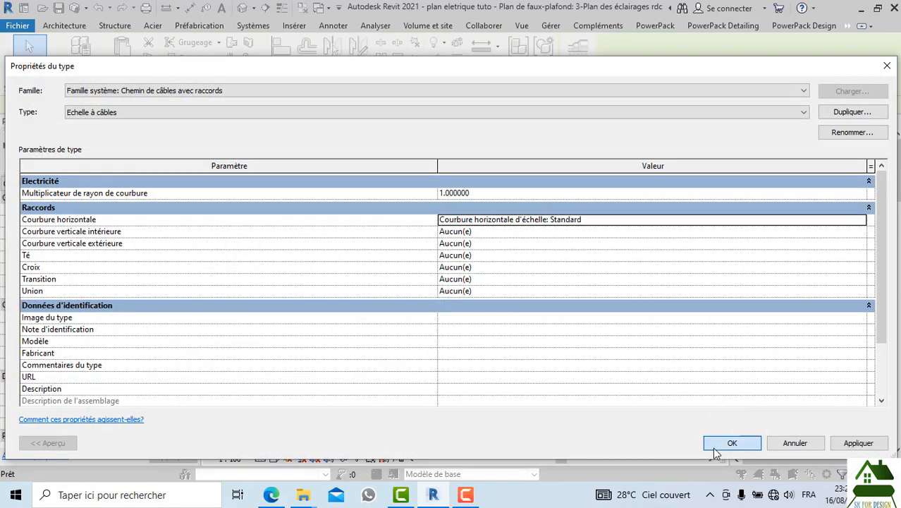
pyautogui.click(716, 447)
# Step: Extend the vertical Goulotte à câbles tray from its lower end into a multi-segment run with square and oblique turns around the cross-fitting network
pyautogui.click(531, 390)
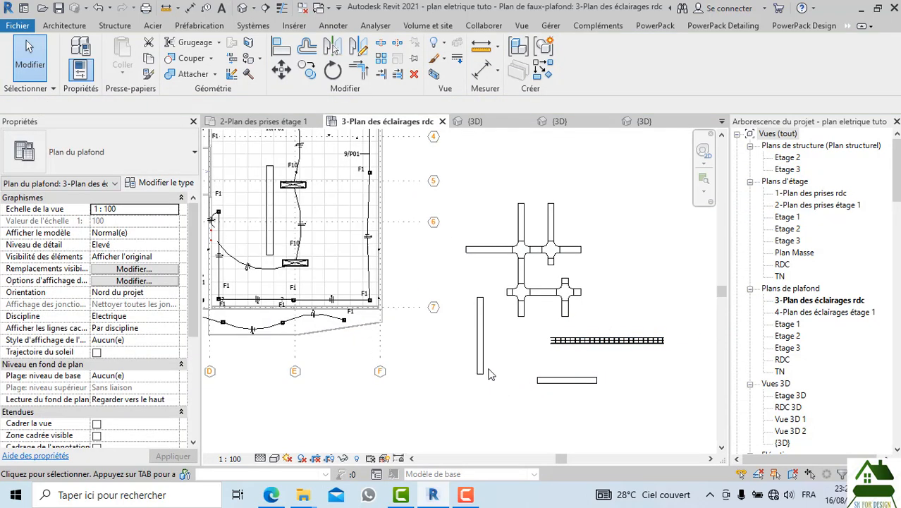
pyautogui.click(480, 356)
pyautogui.rightClick(482, 367)
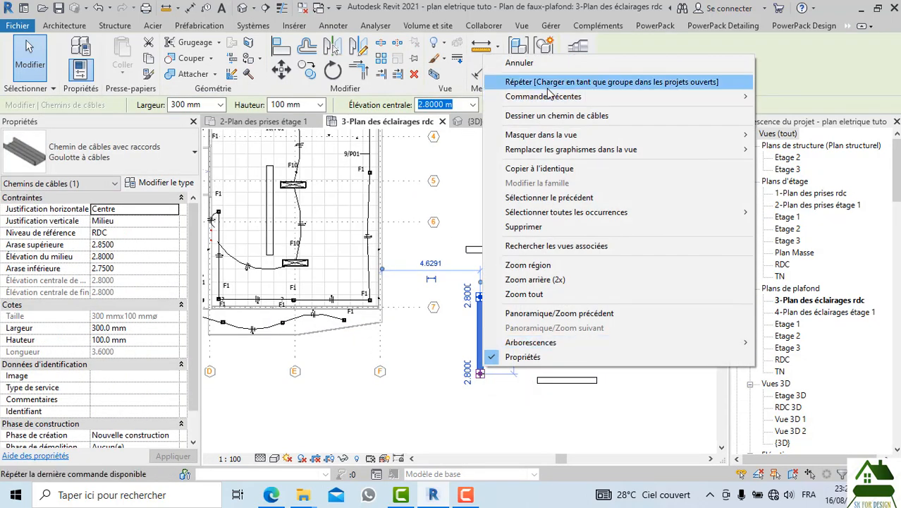
pyautogui.click(543, 116)
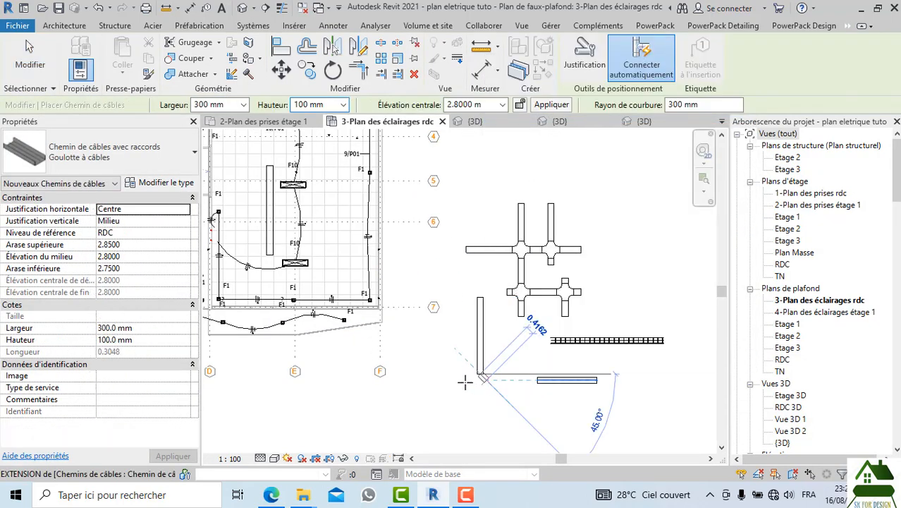
pyautogui.click(414, 372)
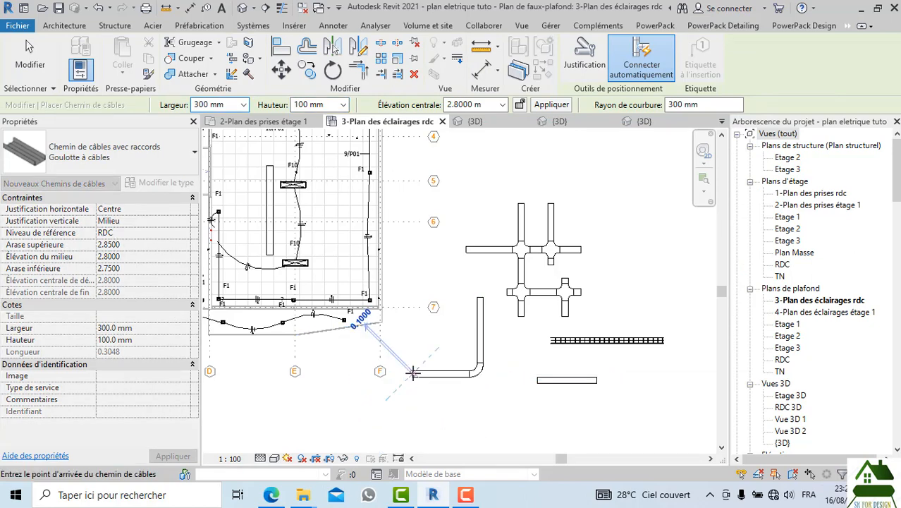
pyautogui.click(412, 291)
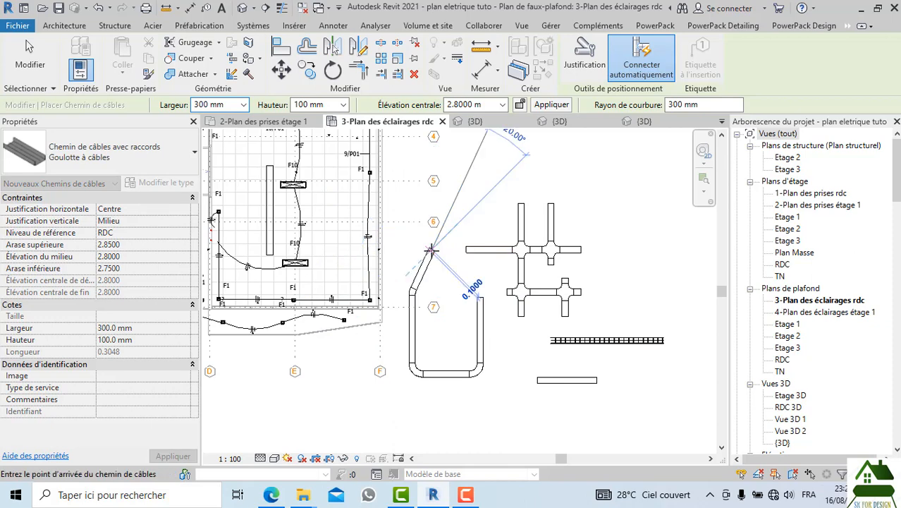
pyautogui.click(430, 250)
pyautogui.click(487, 203)
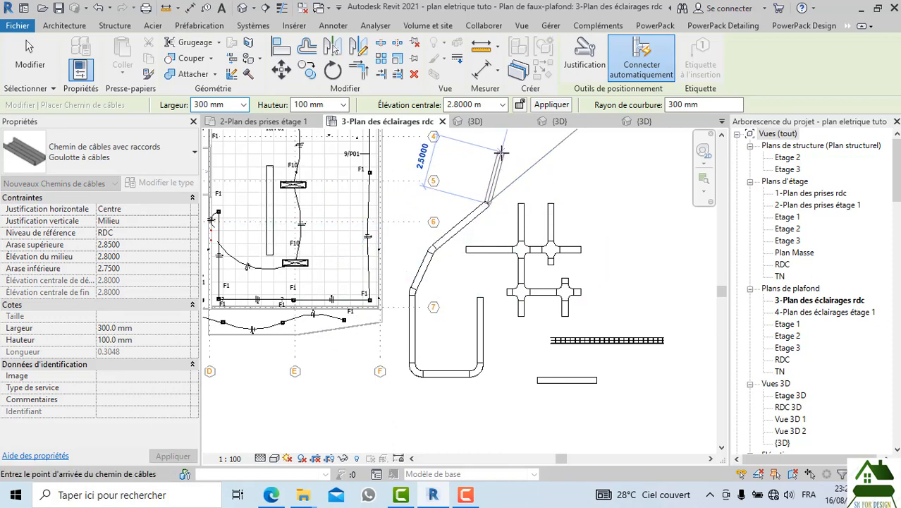
pyautogui.press('Escape')
pyautogui.press('Escape')
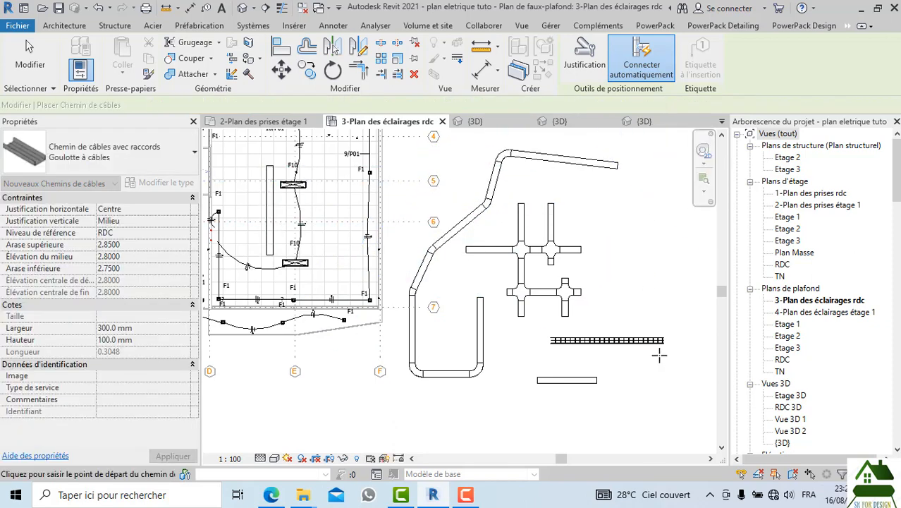
# Step: Extend the Echelle à câbles ladder tray from its right end into a run going up, then diagonally and back left over the cross fittings
pyautogui.scroll(2, 670, 349)
pyautogui.click(660, 336)
pyautogui.rightClick(661, 337)
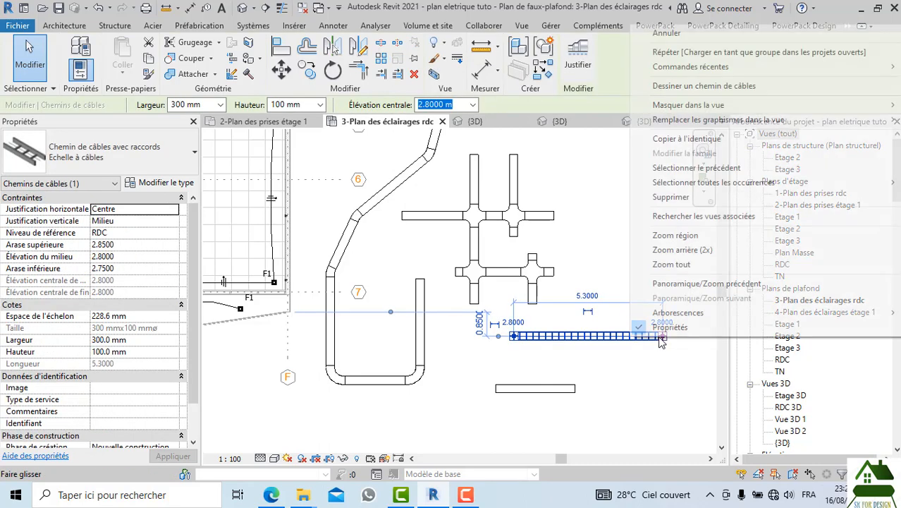
pyautogui.click(667, 86)
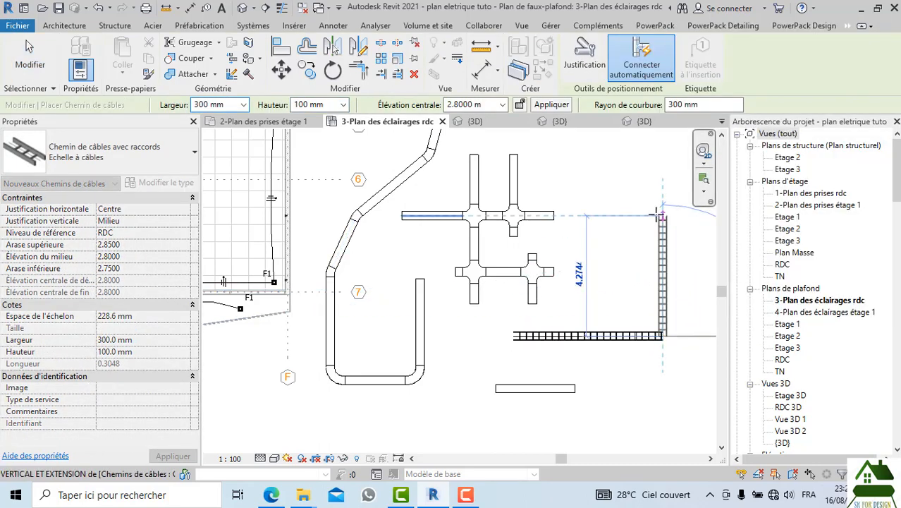
pyautogui.click(657, 215)
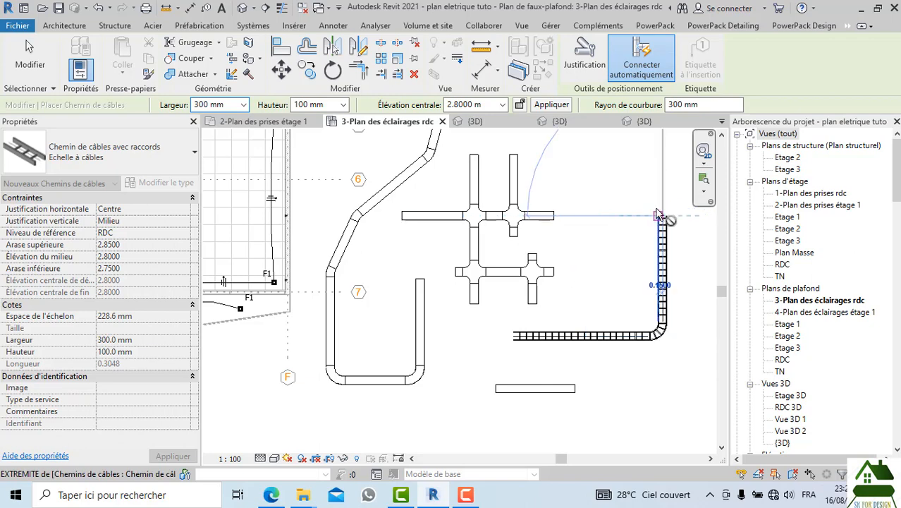
pyautogui.click(589, 187)
pyautogui.click(561, 180)
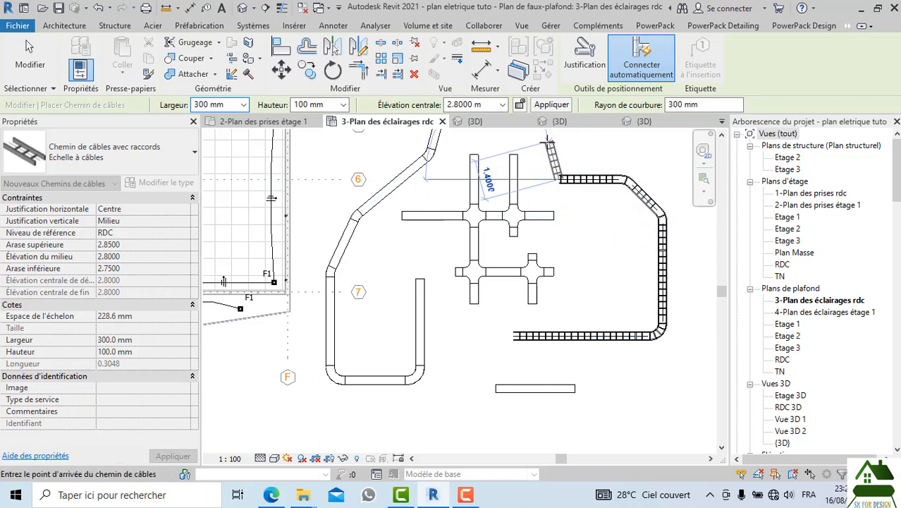
pyautogui.click(545, 141)
pyautogui.press('Escape')
pyautogui.press('Escape')
# Step: Delete the ladder run, the cross-fitting network and the other test trays outside the building with one crossing selection
pyautogui.scroll(2, 582, 181)
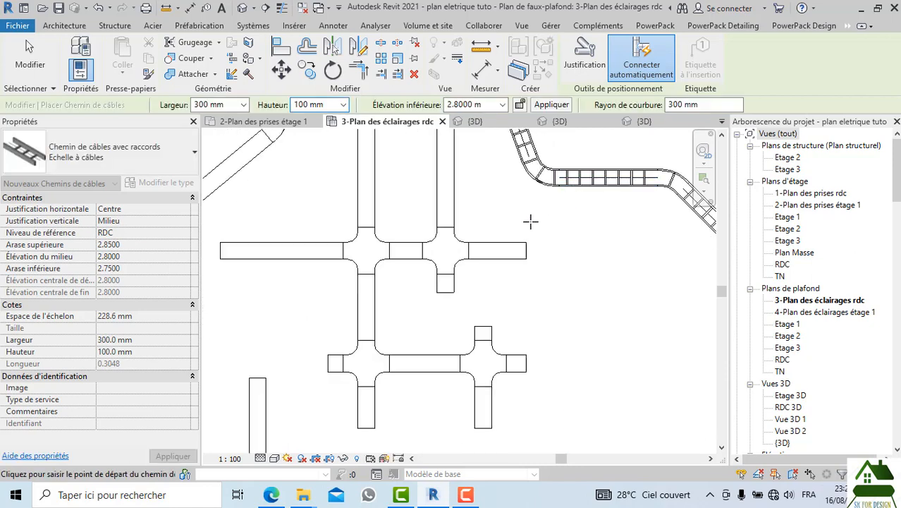
pyautogui.scroll(-2, 531, 221)
pyautogui.scroll(-3, 582, 297)
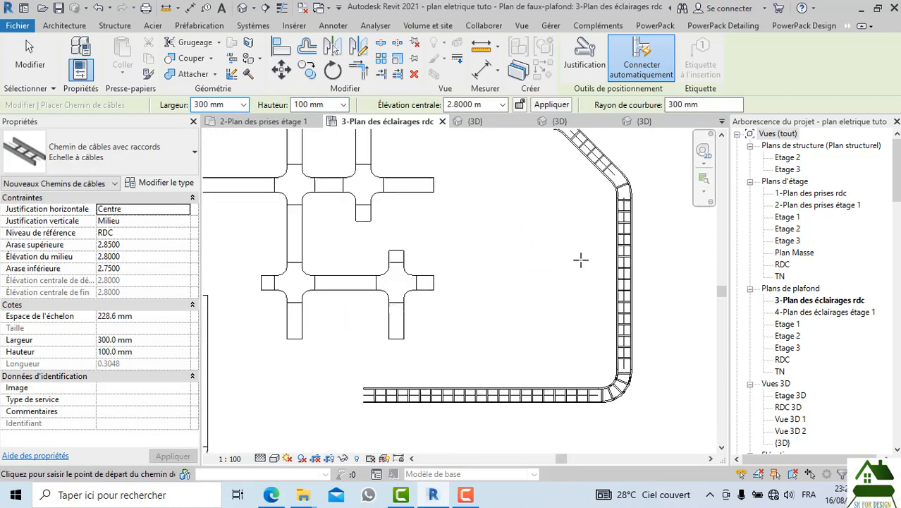
pyautogui.scroll(-2, 583, 298)
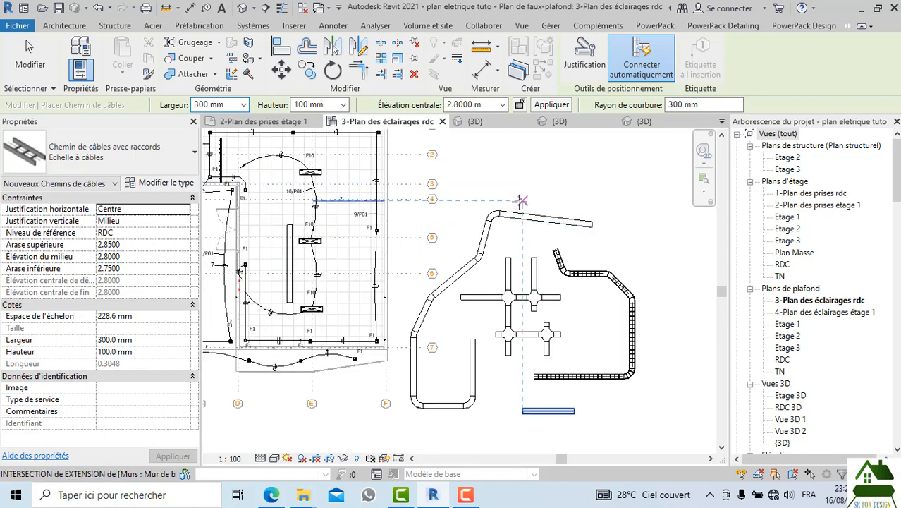
pyautogui.scroll(-1, 519, 216)
pyautogui.scroll(2, 579, 317)
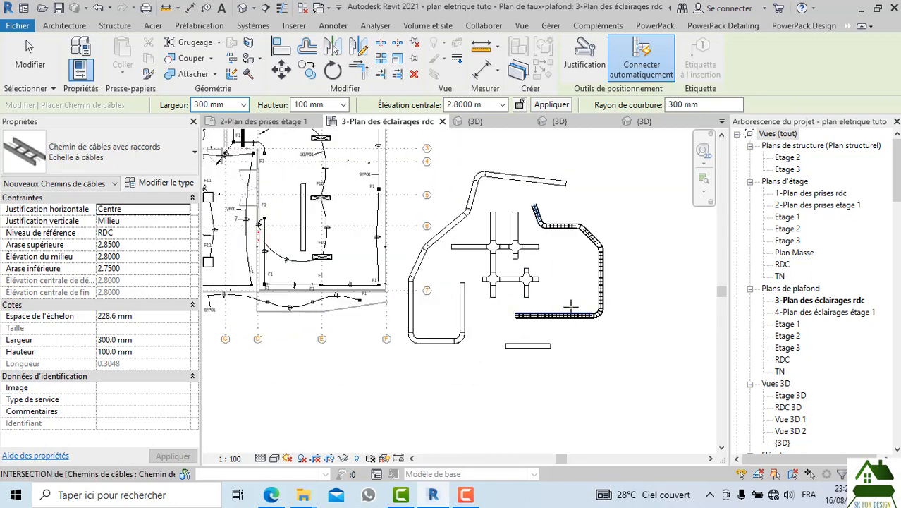
pyautogui.press('Escape')
pyautogui.press('Escape')
pyautogui.moveTo(570, 340); pyautogui.dragTo(465, 179)
pyautogui.press('Delete')
# Step: Delete the remaining trunking segments and bend fittings outside the building near grids F and 7
pyautogui.click(444, 342)
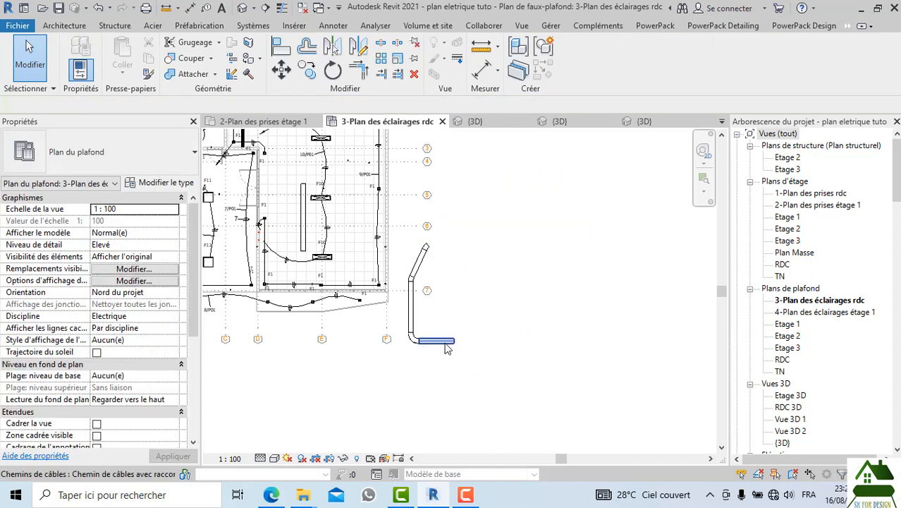
pyautogui.press('Delete')
pyautogui.click(411, 311)
pyautogui.press('Delete')
pyautogui.click(422, 262)
pyautogui.moveTo(455, 260); pyautogui.dragTo(415, 249)
pyautogui.press('Delete')
pyautogui.click(412, 285)
pyautogui.press('Delete')
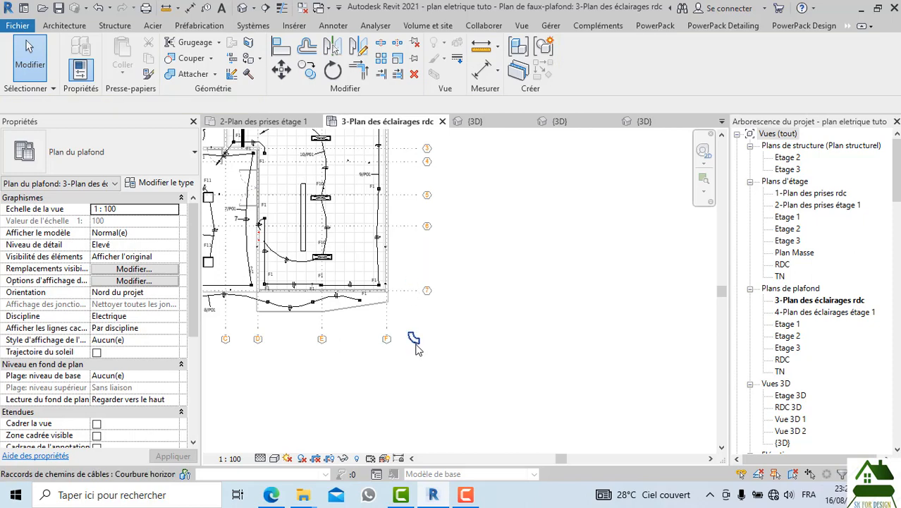
pyautogui.click(416, 343)
pyautogui.press('Delete')
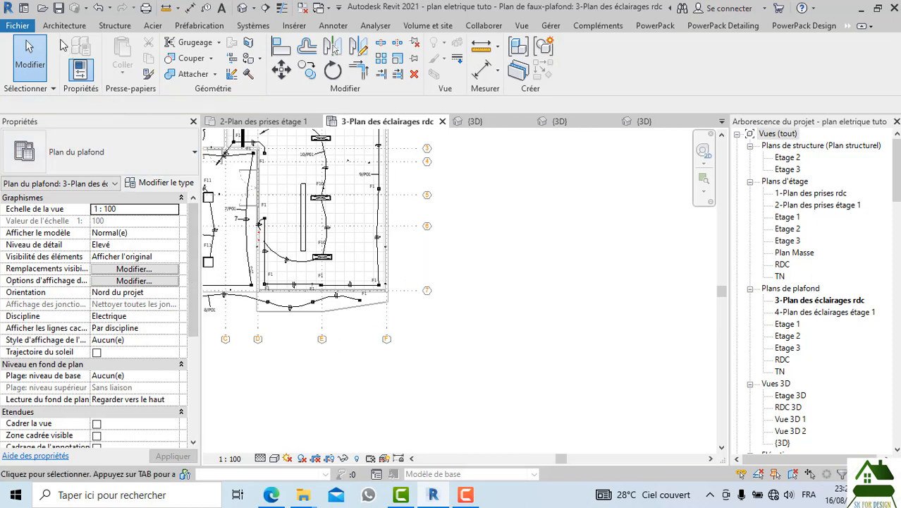
# Step: Create a new project from the Gabarit électrique template and close the {3D} views still open
pyautogui.click(12, 28)
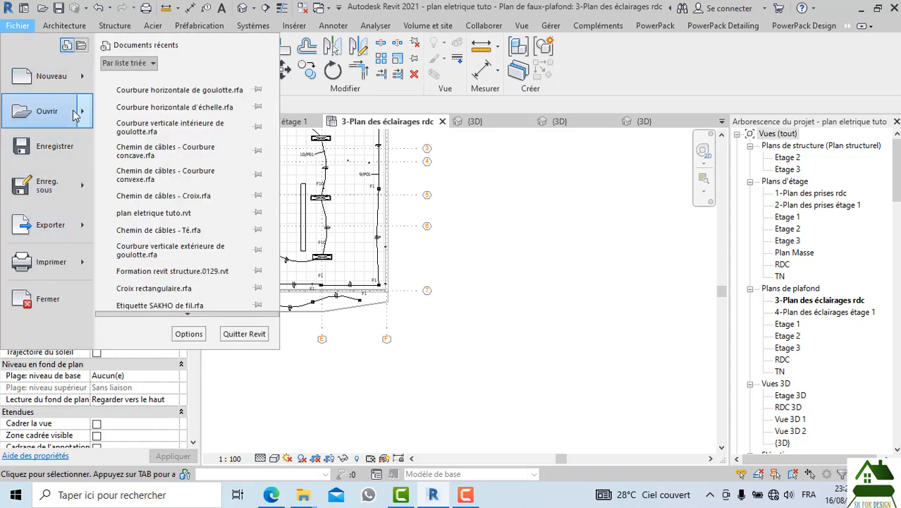
pyautogui.click(65, 76)
pyautogui.click(452, 219)
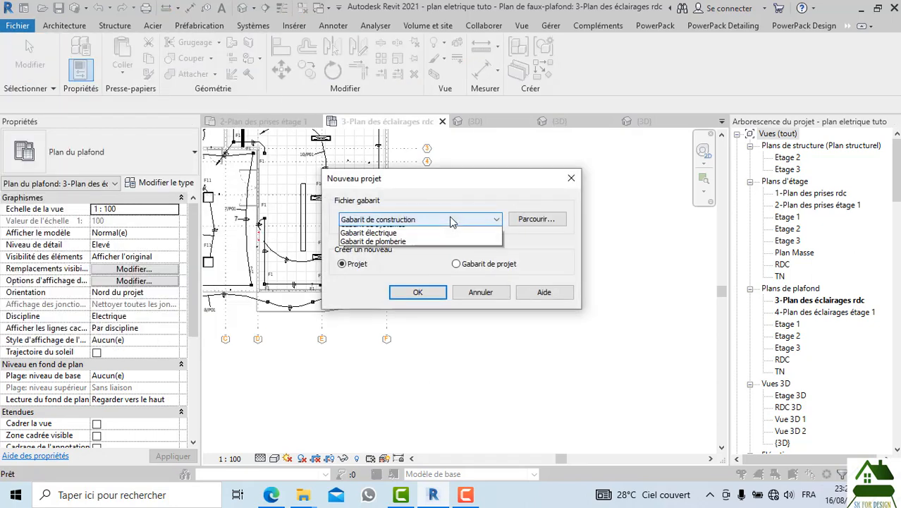
pyautogui.click(398, 284)
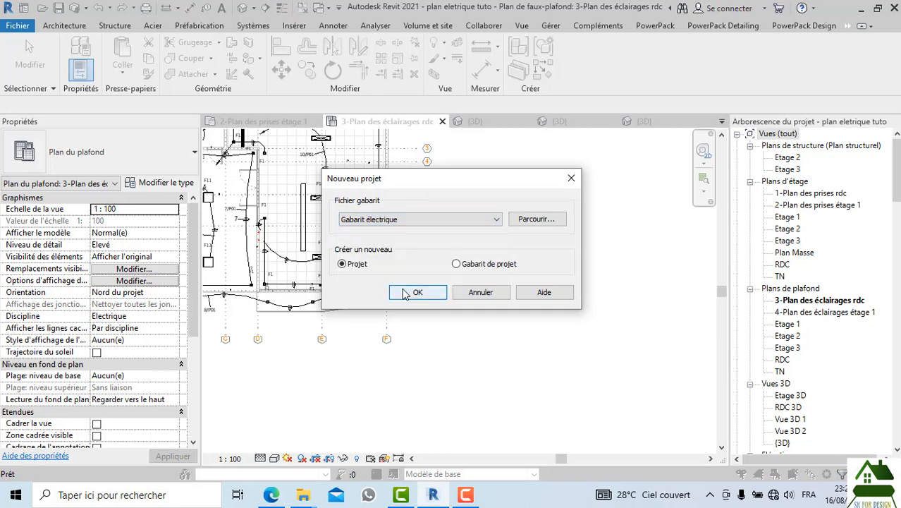
pyautogui.click(414, 292)
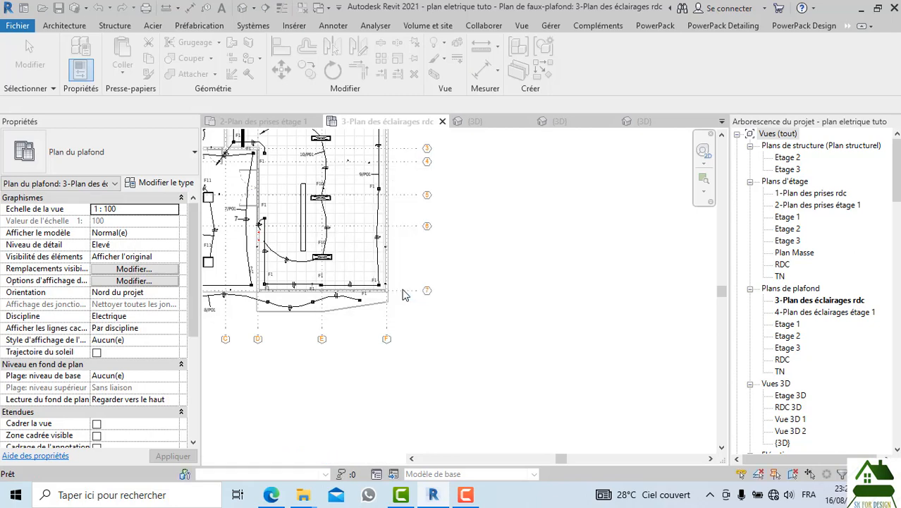
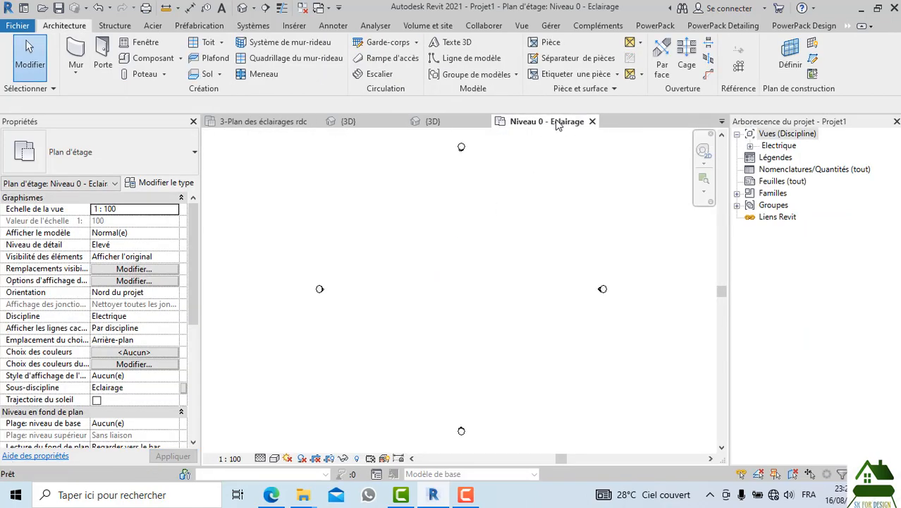
pyautogui.click(487, 121)
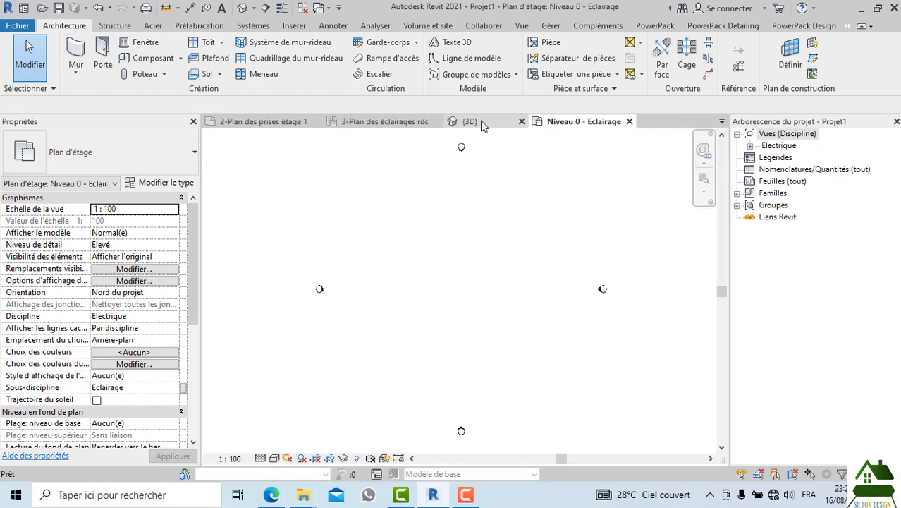
pyautogui.click(522, 121)
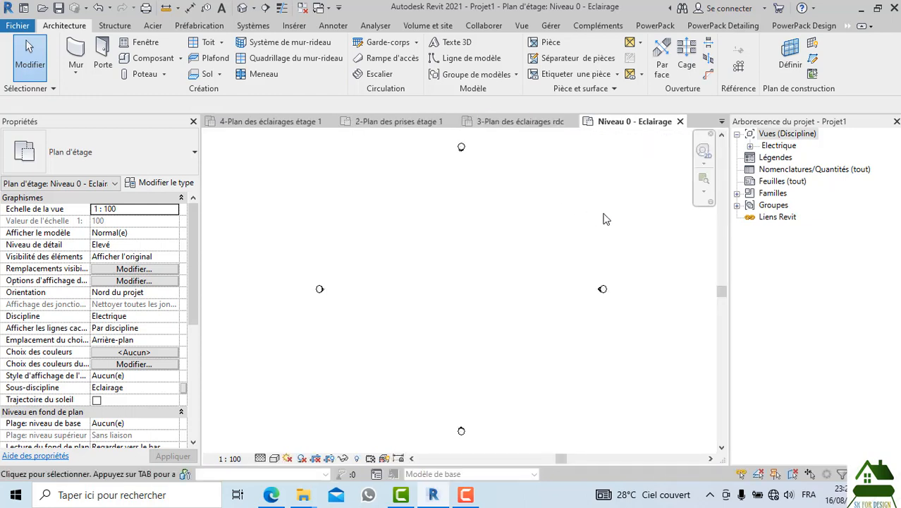
# Step: Expand the Chemins de câbles families in the project browser to list the tray types with and without fittings
pyautogui.click(738, 194)
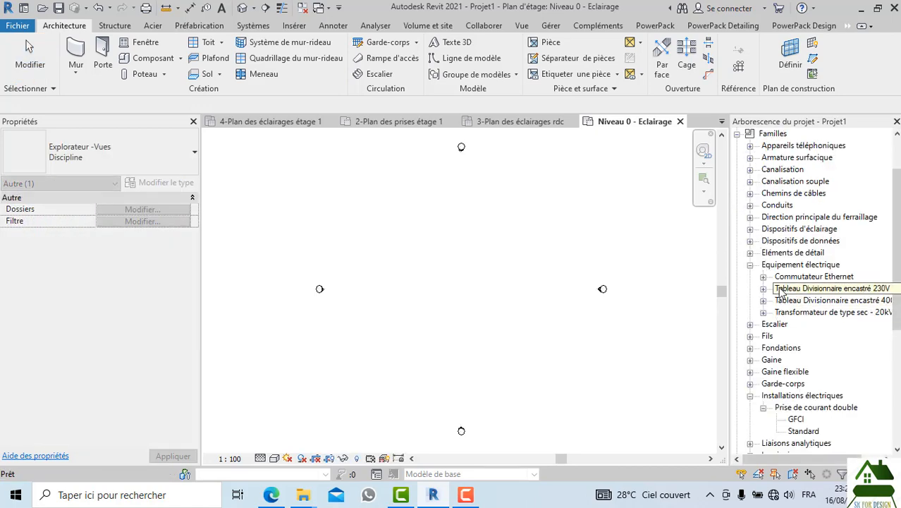
pyautogui.click(780, 266)
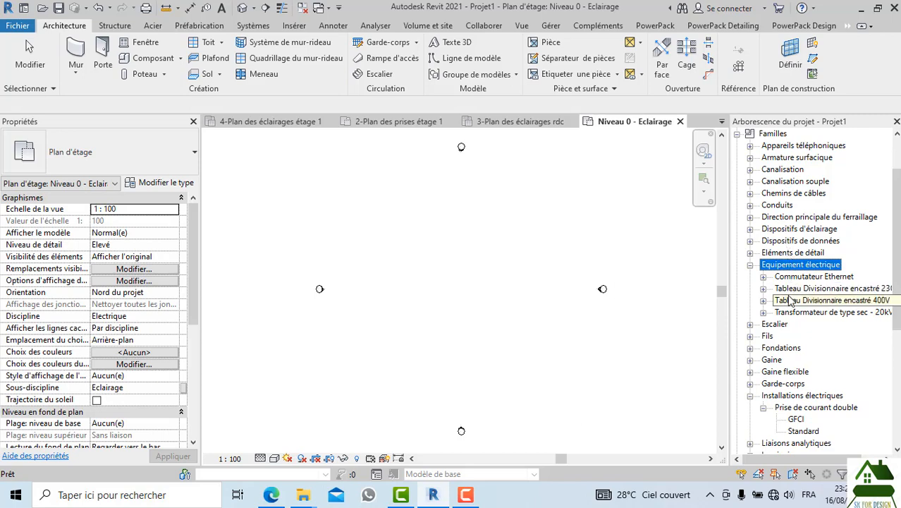
pyautogui.scroll(1, 789, 300)
pyautogui.scroll(-2, 790, 266)
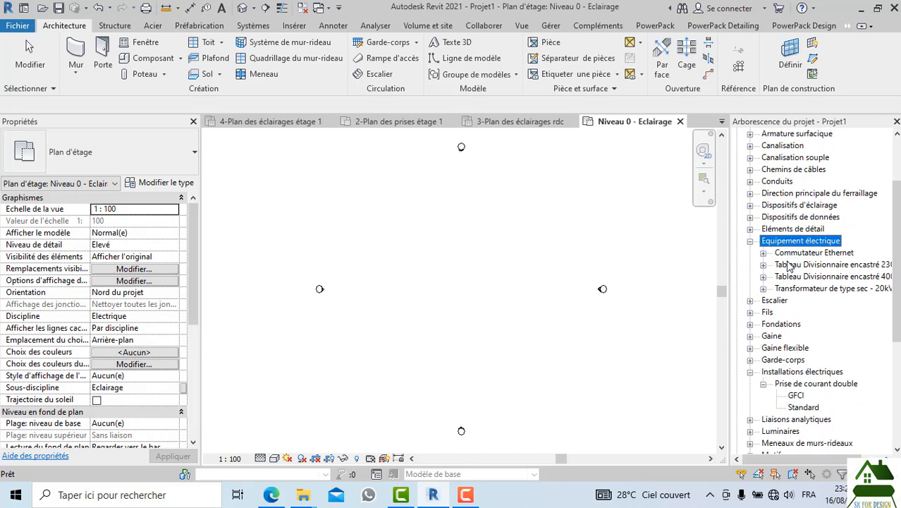
pyautogui.scroll(-2, 790, 320)
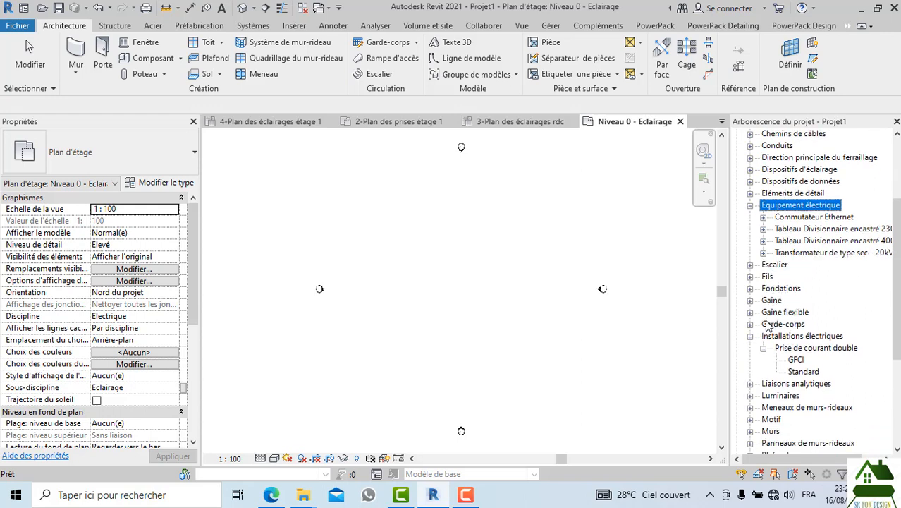
pyautogui.scroll(1, 761, 247)
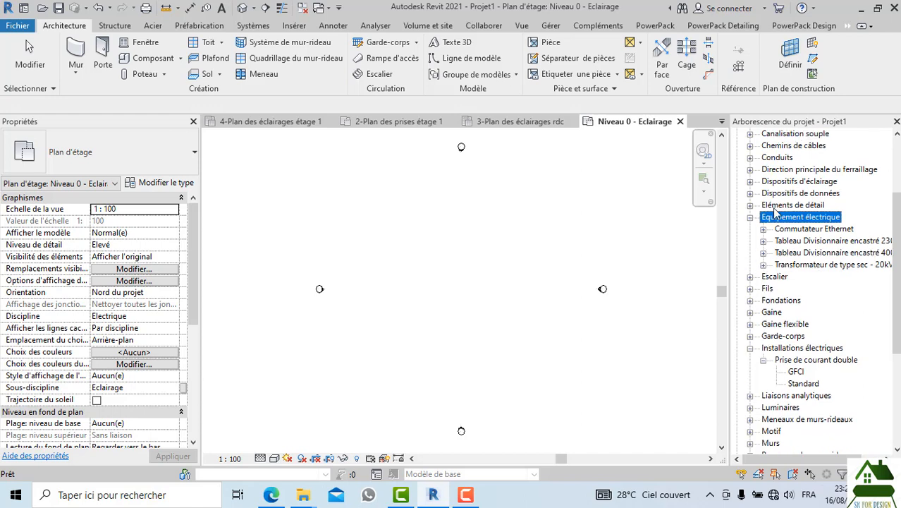
pyautogui.click(751, 146)
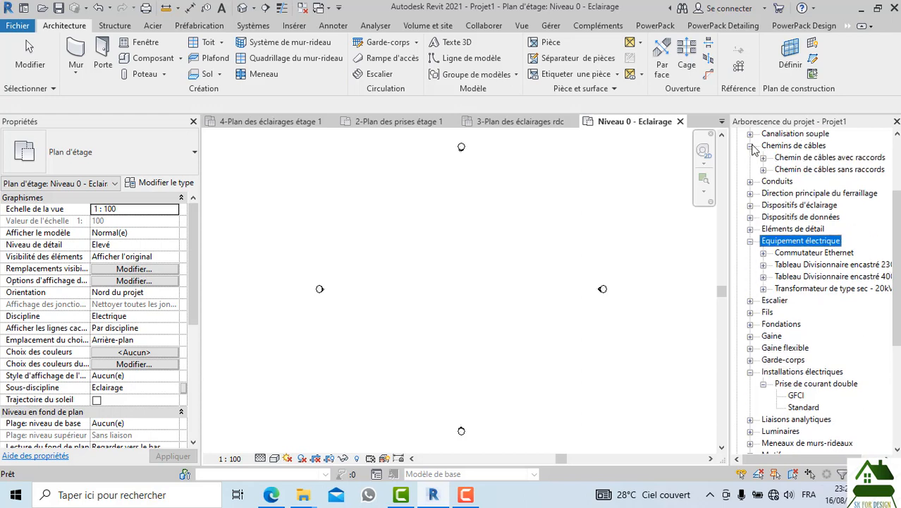
pyautogui.click(764, 158)
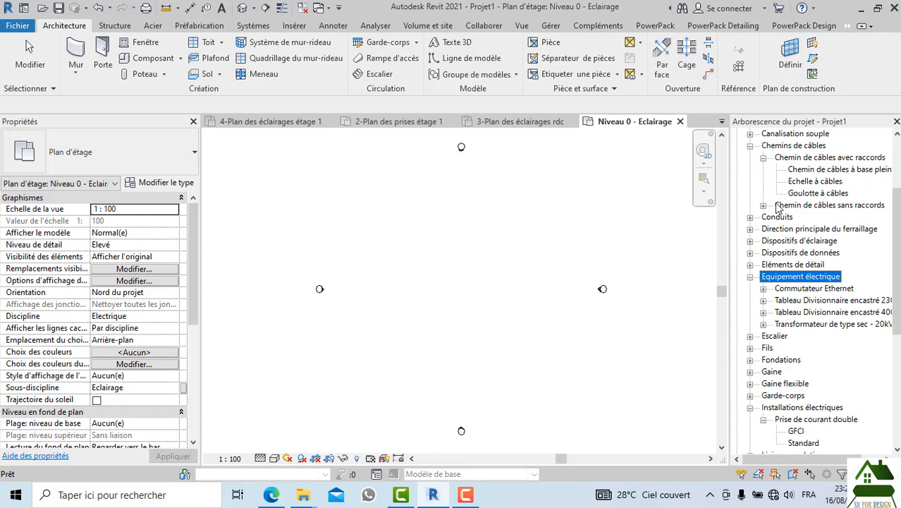
pyautogui.click(764, 206)
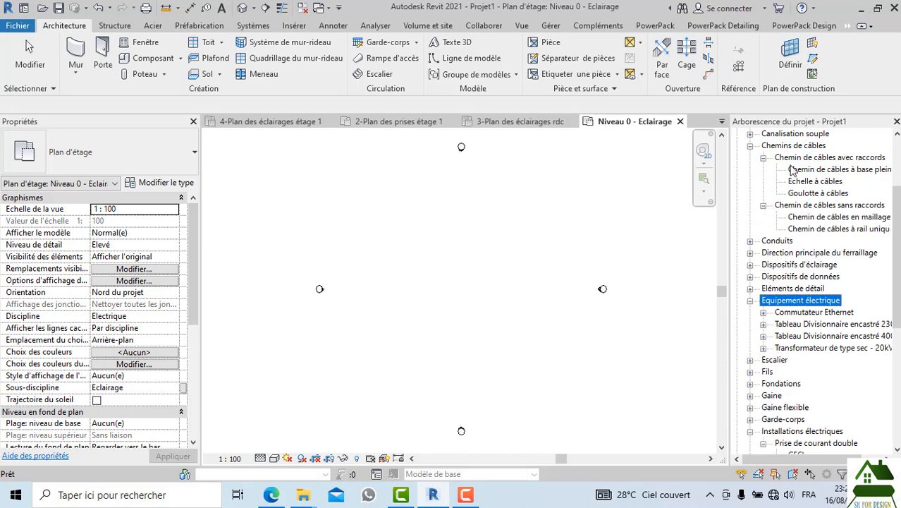
# Step: Copy the cable tray types Chemin de câbles à base pleine, Echelle à câbles, Chemin de câbles en maillage de fils and Chemin de câbles à rail unique
pyautogui.click(793, 170)
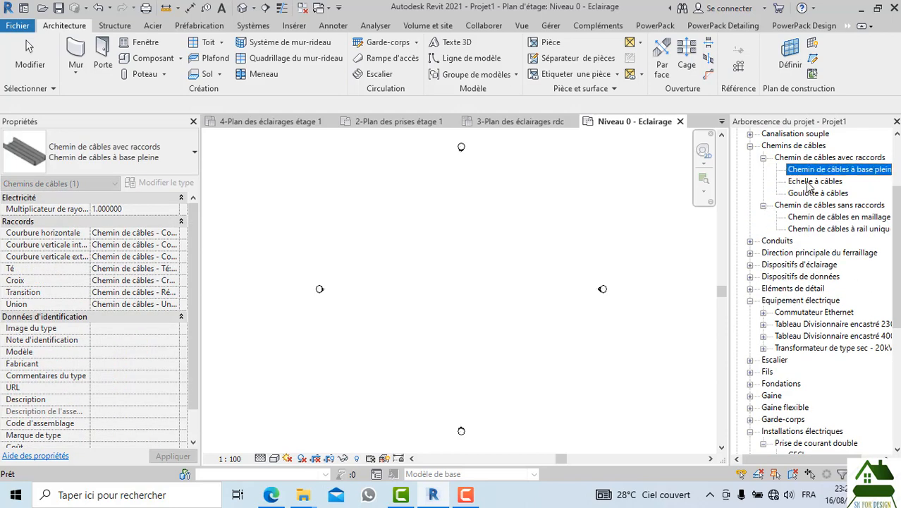
pyautogui.keyDown('ctrl'); pyautogui.click(811, 182); pyautogui.keyUp('ctrl')
pyautogui.keyDown('ctrl'); pyautogui.click(808, 217); pyautogui.keyUp('ctrl')
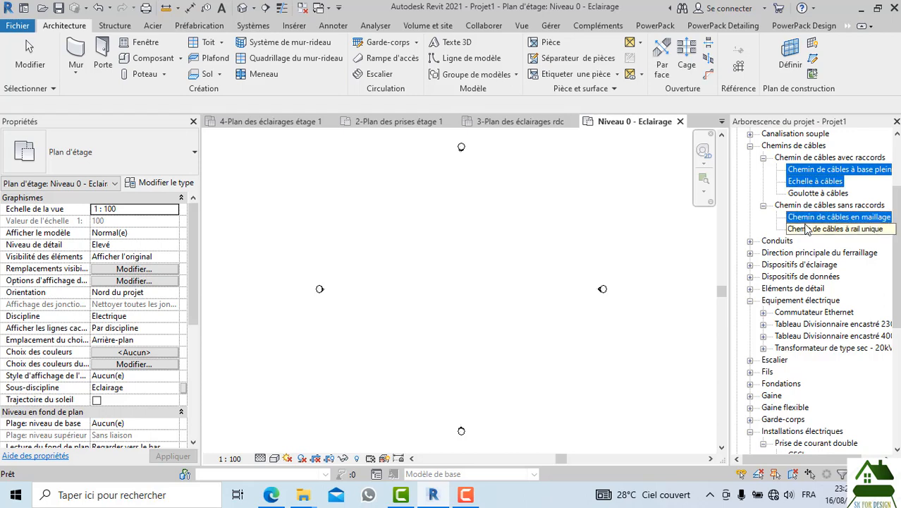
pyautogui.keyDown('ctrl'); pyautogui.click(808, 229); pyautogui.keyUp('ctrl')
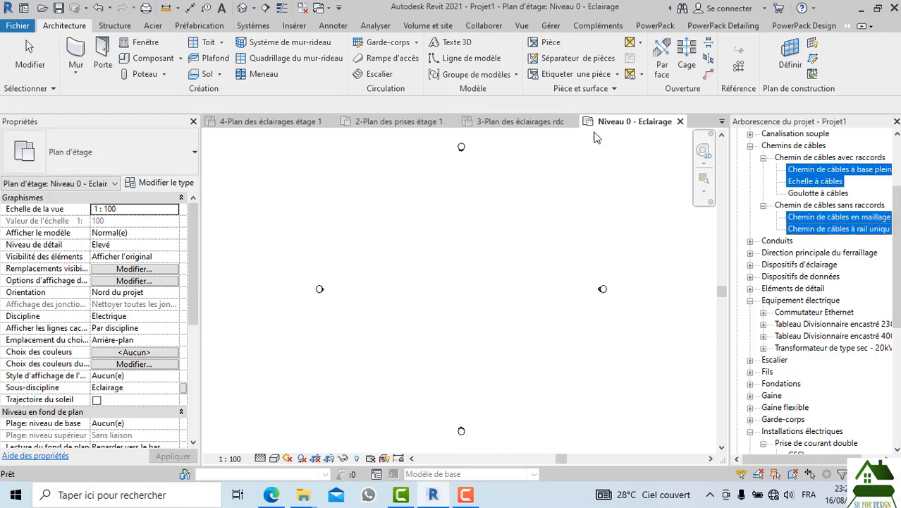
# Step: Paste the copied cable tray types into the plan eletrique tuto project from 4-Plan des éclairages étage 1 and dismiss the warnings
pyautogui.click(293, 124)
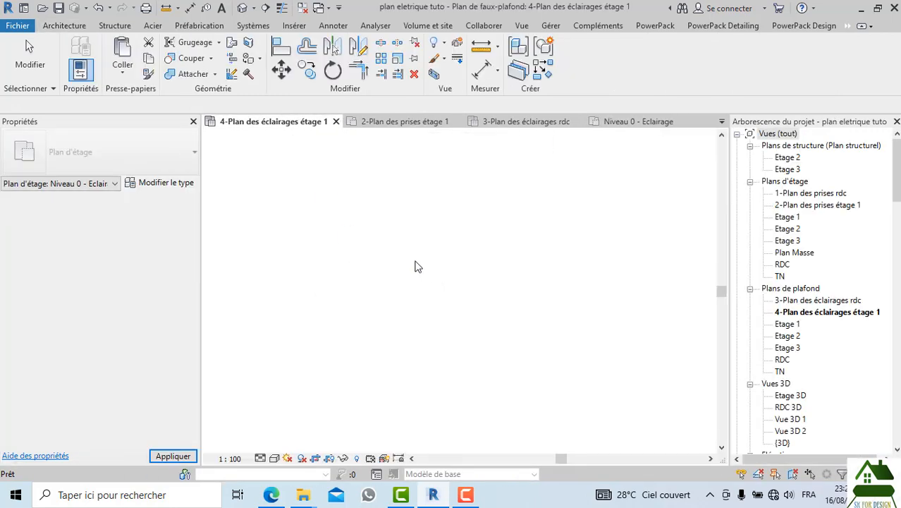
pyautogui.scroll(-3, 466, 261)
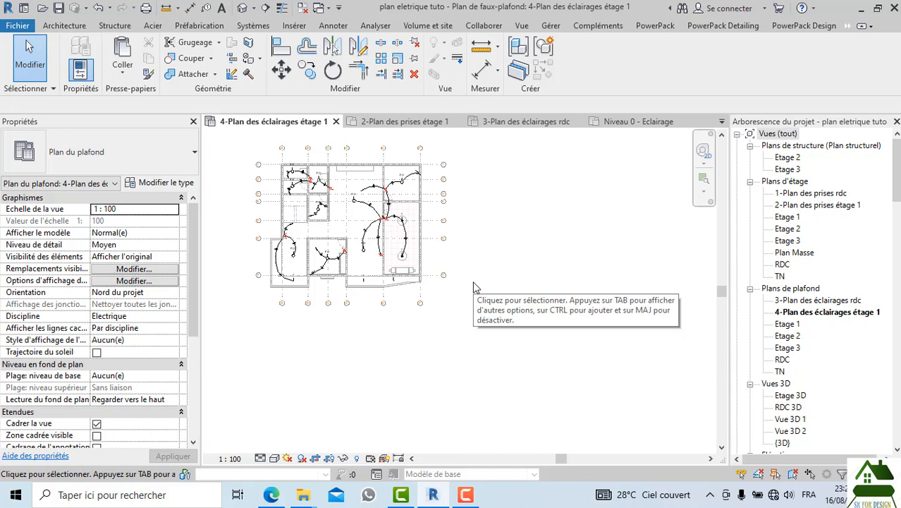
pyautogui.hotkey('ctrl', 'v')
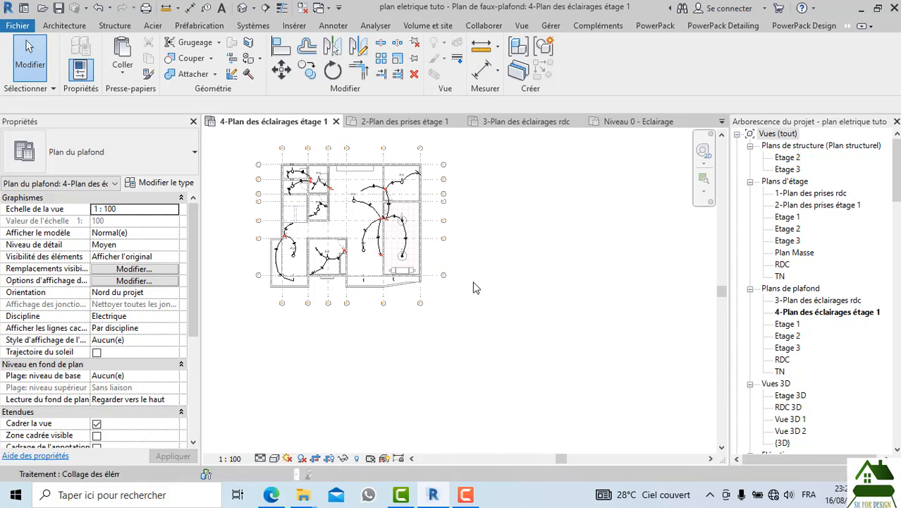
pyautogui.click(483, 304)
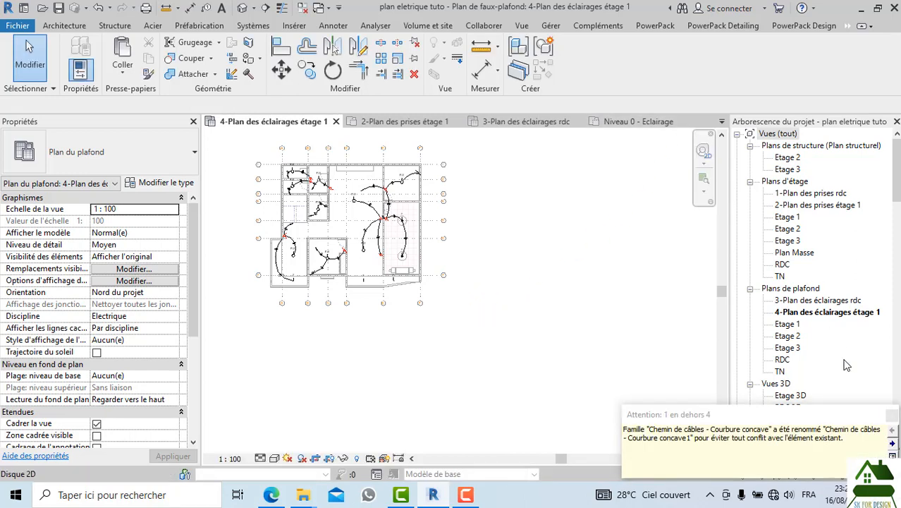
pyautogui.click(888, 415)
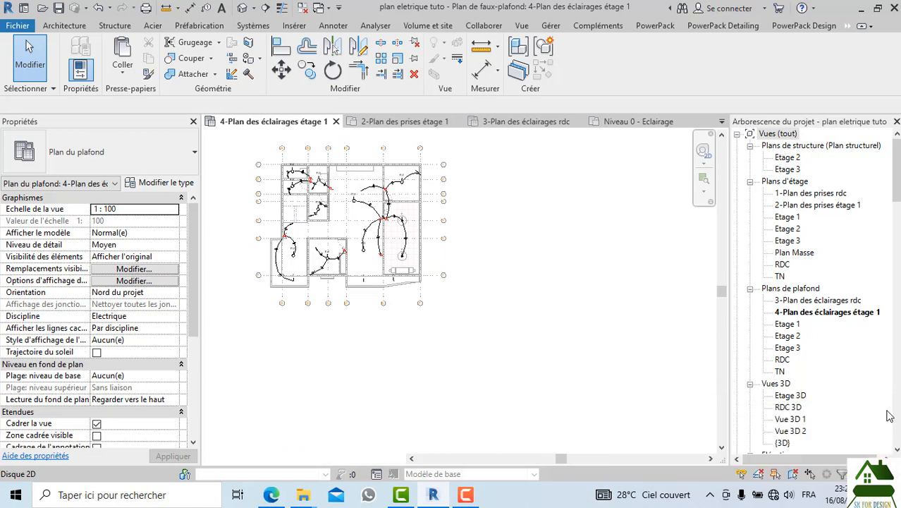
# Step: Close Projet1 without saving it and bring up the 3-Plan des éclairages rdc ceiling plan
pyautogui.click(682, 121)
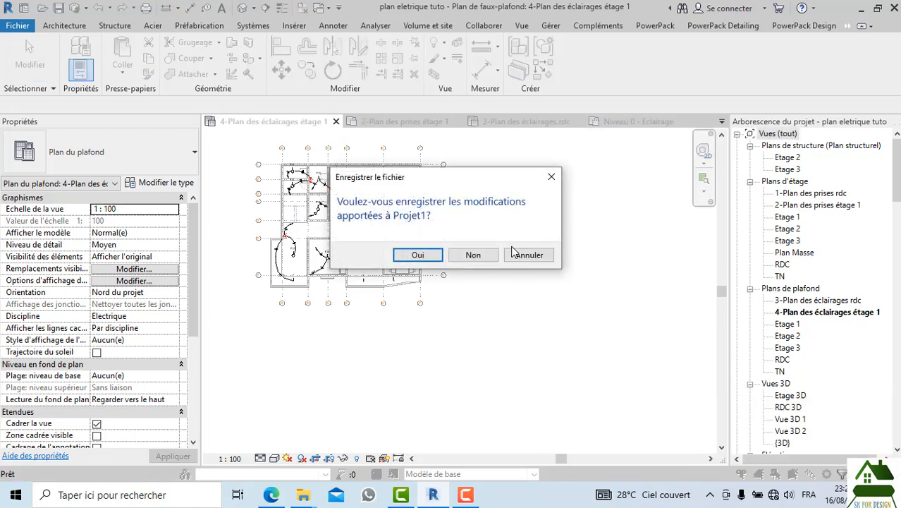
pyautogui.click(496, 258)
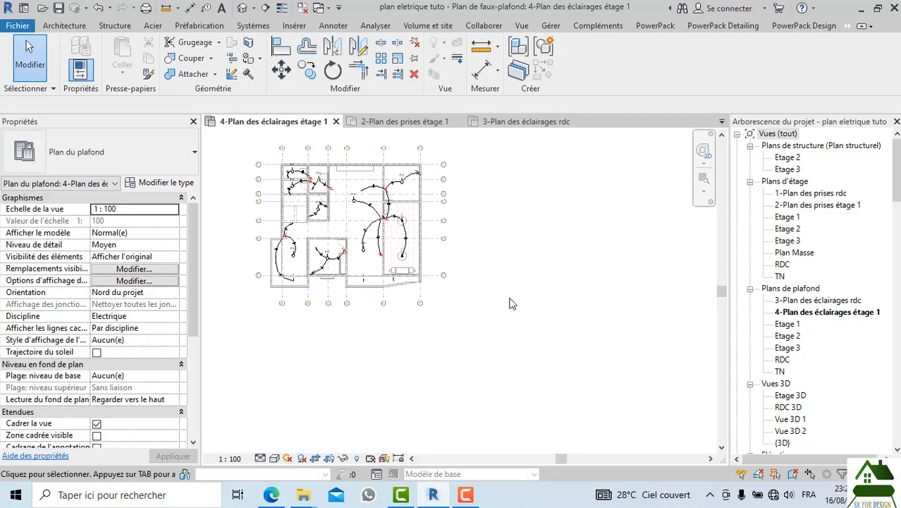
pyautogui.scroll(-3, 508, 302)
pyautogui.click(534, 124)
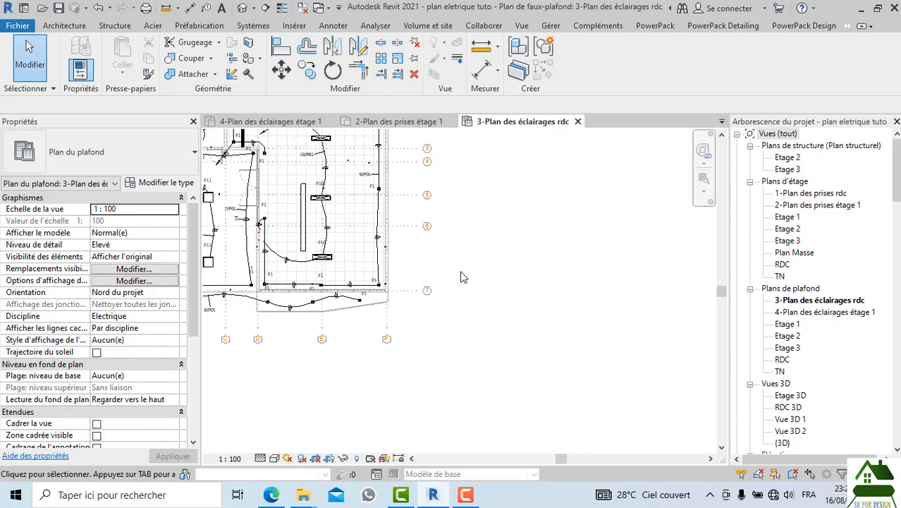
# Step: Start placing a cable tray with fittings using the pasted type Echelle à câbles 2
pyautogui.click(115, 26)
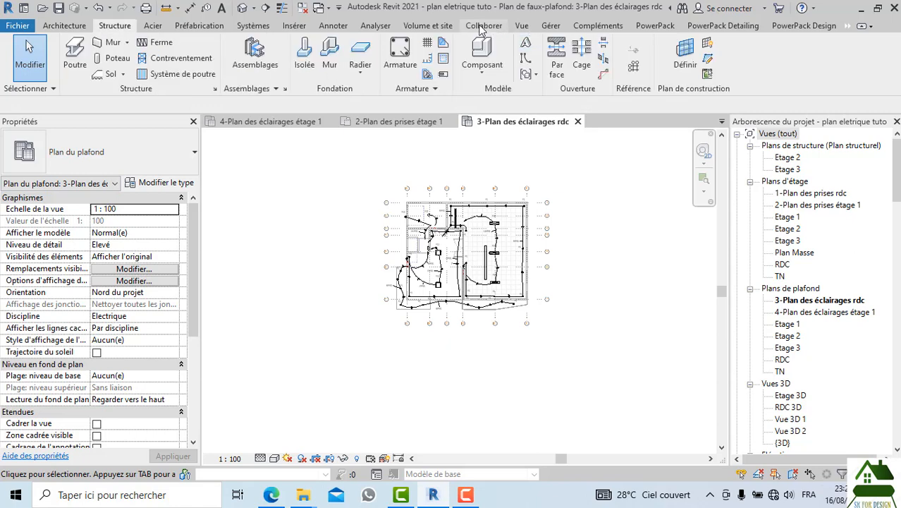
pyautogui.click(253, 25)
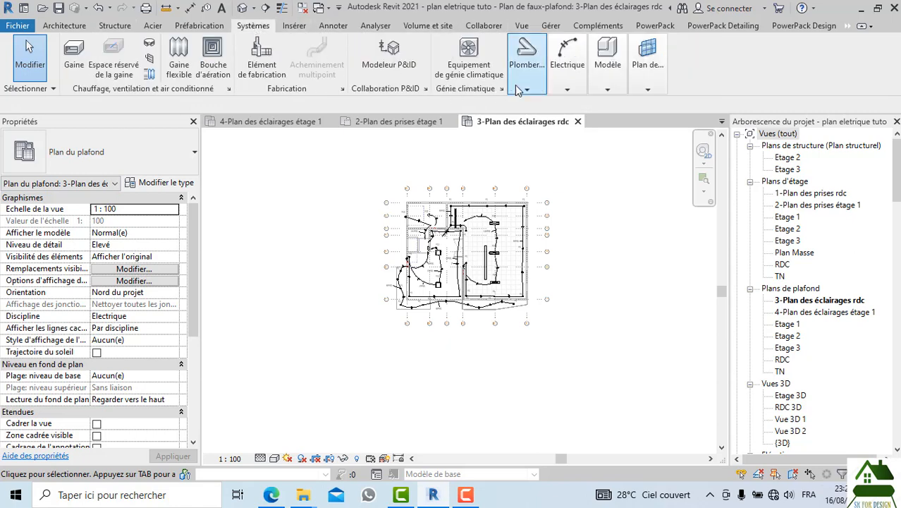
pyautogui.moveTo(568, 70)
pyautogui.click(551, 112)
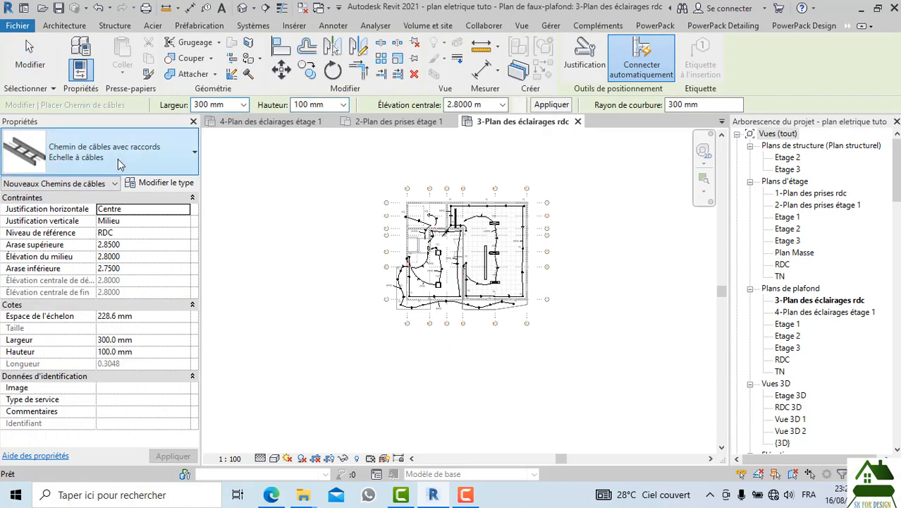
pyautogui.click(141, 164)
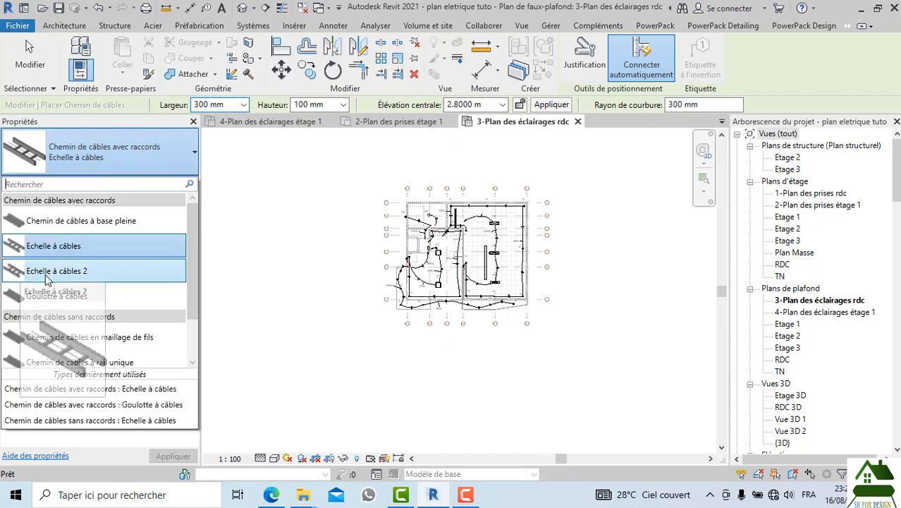
pyautogui.scroll(-1, 91, 280)
pyautogui.scroll(1, 91, 293)
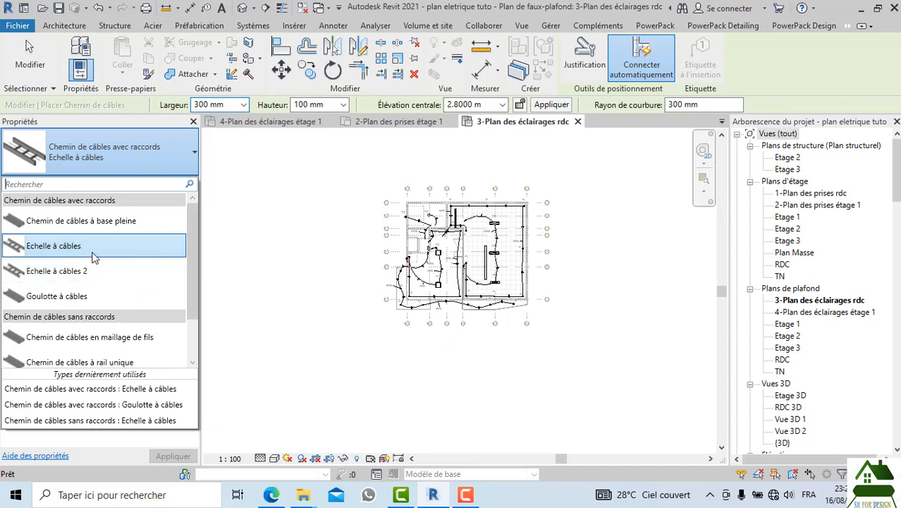
pyautogui.scroll(-1, 92, 271)
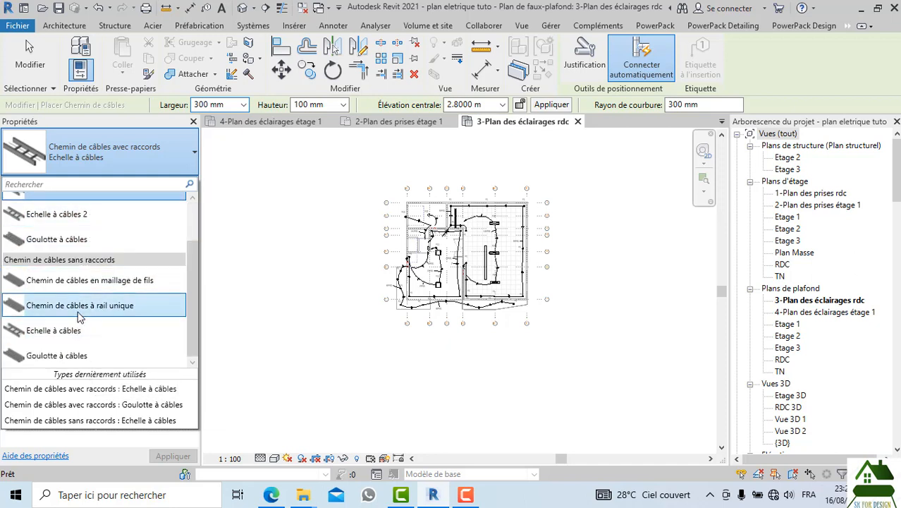
pyautogui.click(92, 213)
# Step: Draw an Echelle à câbles 2 run outside the building near grids F and 7: slightly sloped, vertical, about 2.7 m diagonal at 45°, then horizontal
pyautogui.scroll(4, 526, 353)
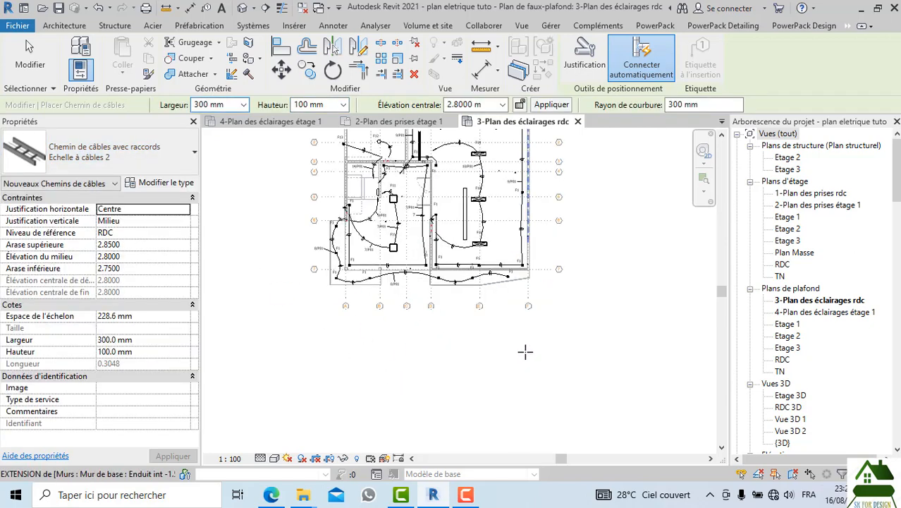
pyautogui.click(458, 349)
pyautogui.click(543, 323)
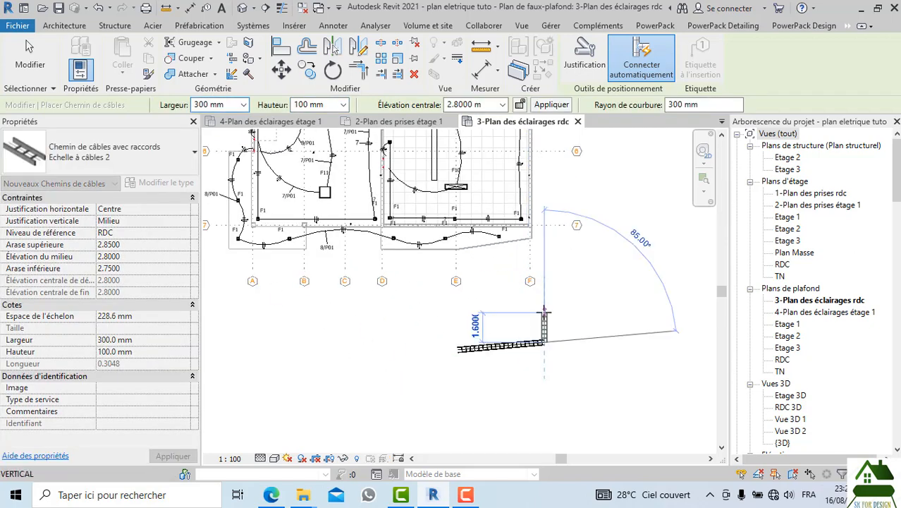
pyautogui.click(544, 290)
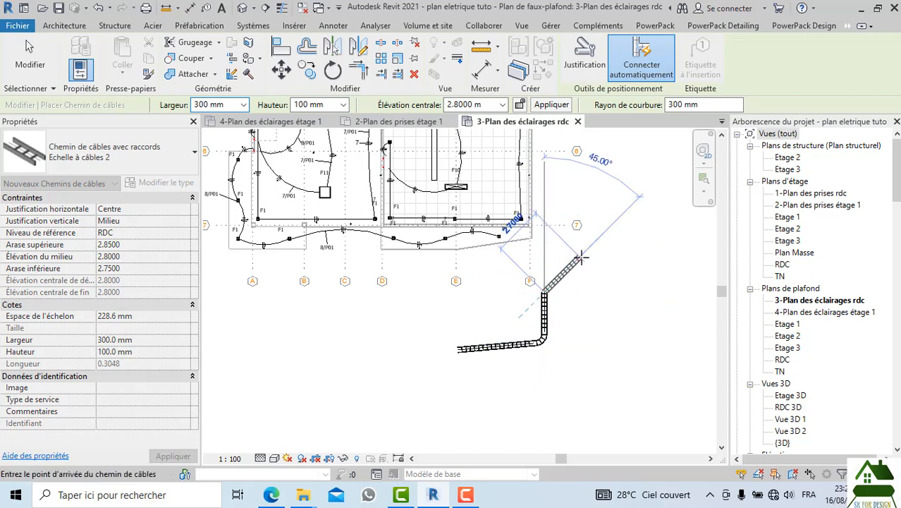
pyautogui.click(608, 251)
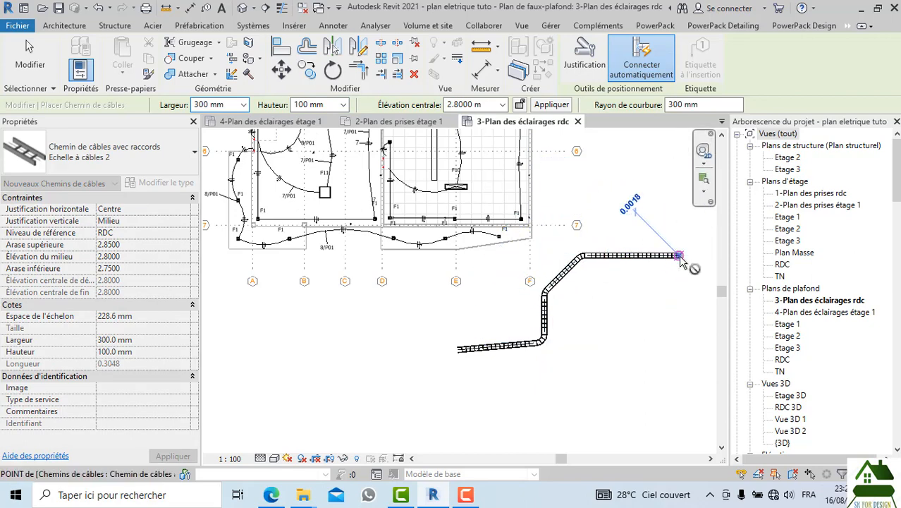
# Step: End cable tray placement and delete the whole test ladder tray run drawn outside the building near grid F
pyautogui.click(682, 252)
pyautogui.scroll(3, 677, 254)
pyautogui.press('Escape')
pyautogui.scroll(-4, 677, 256)
pyautogui.press('Escape')
pyautogui.scroll(-4, 562, 277)
pyautogui.scroll(2, 598, 339)
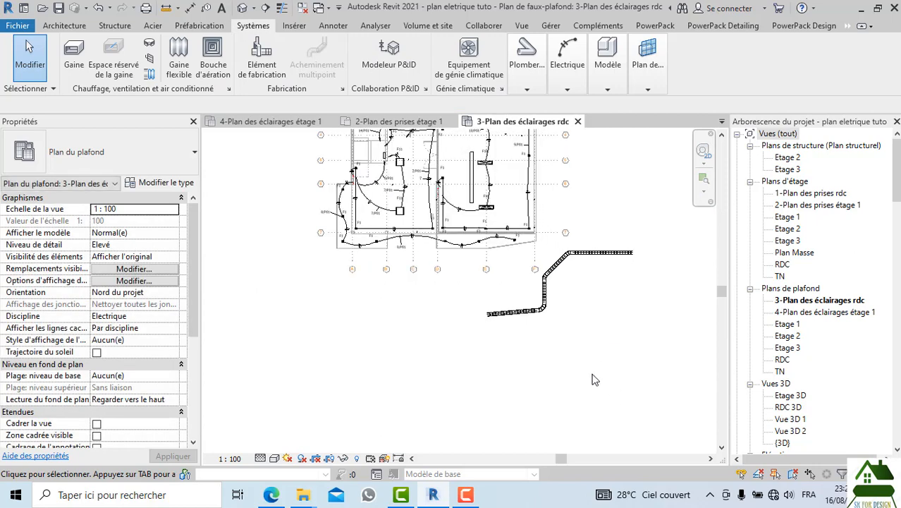
pyautogui.moveTo(580, 359); pyautogui.dragTo(506, 324)
pyautogui.moveTo(473, 282); pyautogui.dragTo(471, 279)
pyautogui.press('Delete')
pyautogui.moveTo(677, 298); pyautogui.dragTo(577, 241)
pyautogui.press('Delete')
pyautogui.scroll(2, 567, 288)
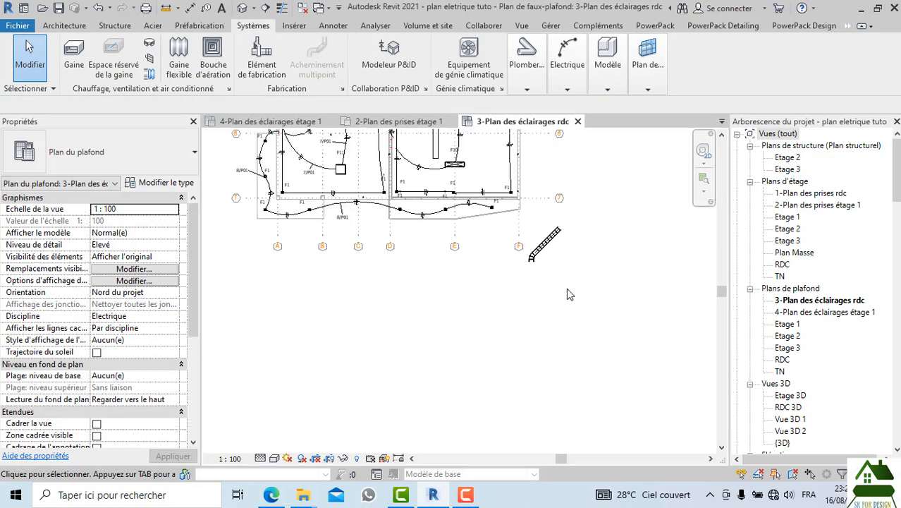
pyautogui.click(590, 235)
pyautogui.press('Delete')
pyautogui.moveTo(529, 317); pyautogui.dragTo(513, 341, button='middle')
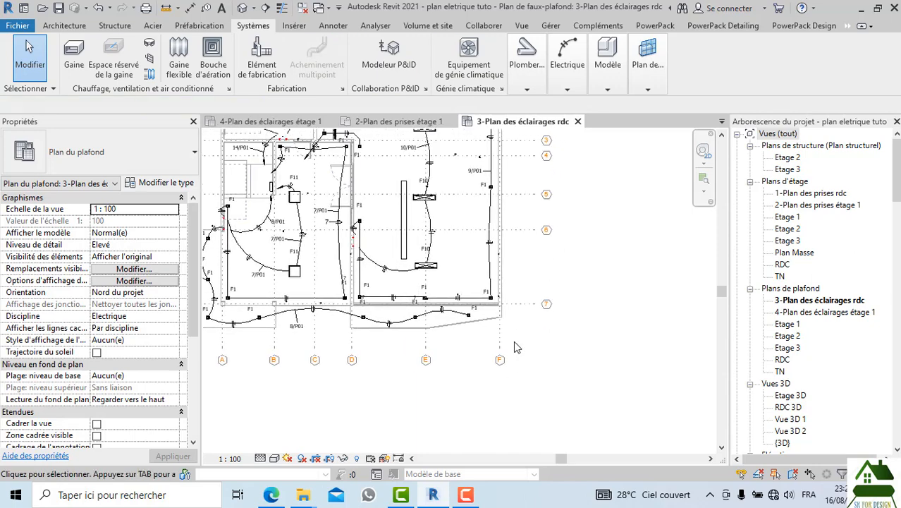
# Step: Delete the Goulotte à câbles tray in the large room between grids D and E
pyautogui.scroll(-2, 513, 341)
pyautogui.click(440, 265)
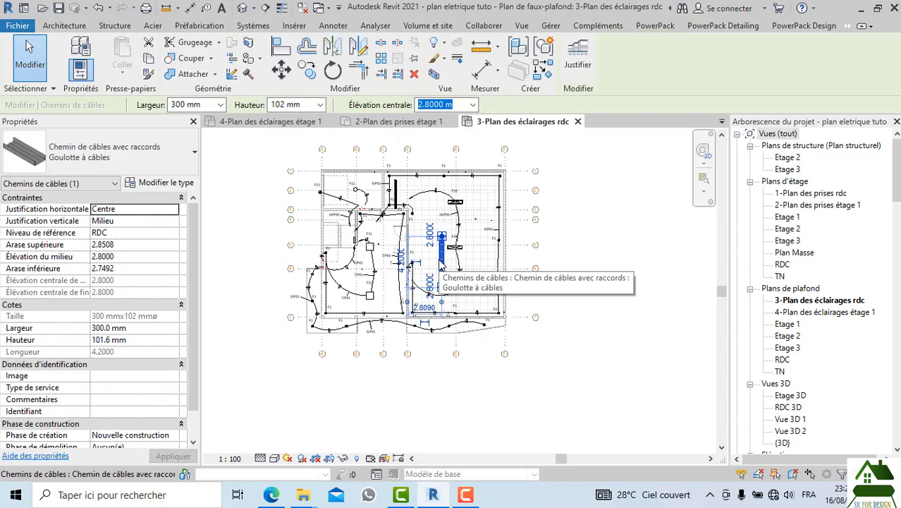
pyautogui.press('Delete')
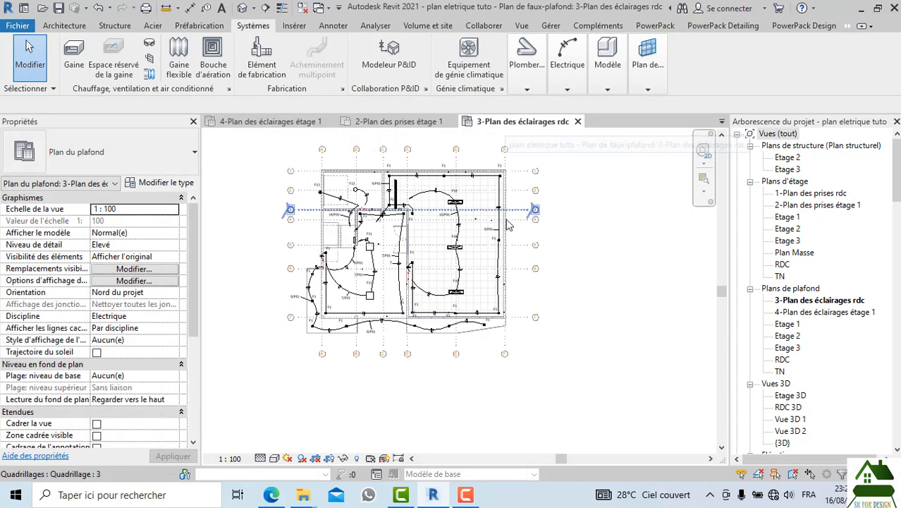
# Step: Start a new Echelle à câbles 2 cable tray and set its width to 200 mm
pyautogui.scroll(3, 575, 218)
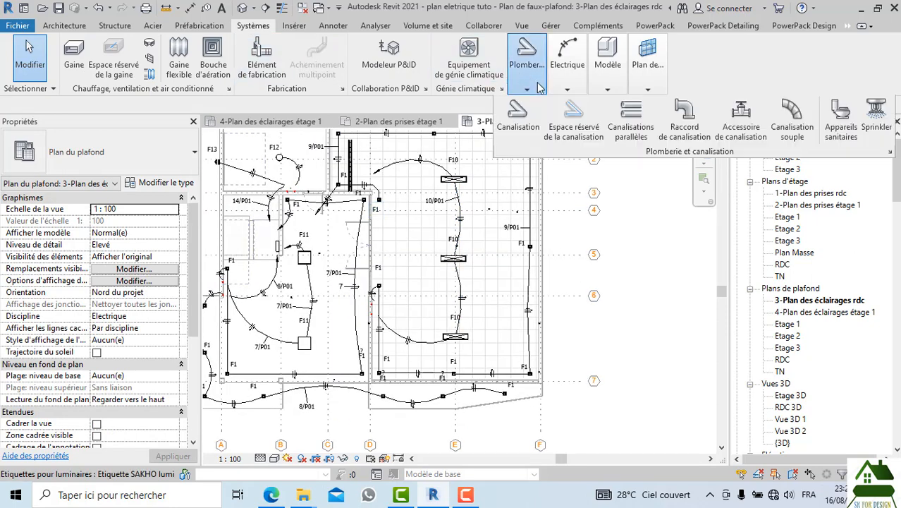
pyautogui.moveTo(568, 67)
pyautogui.click(551, 120)
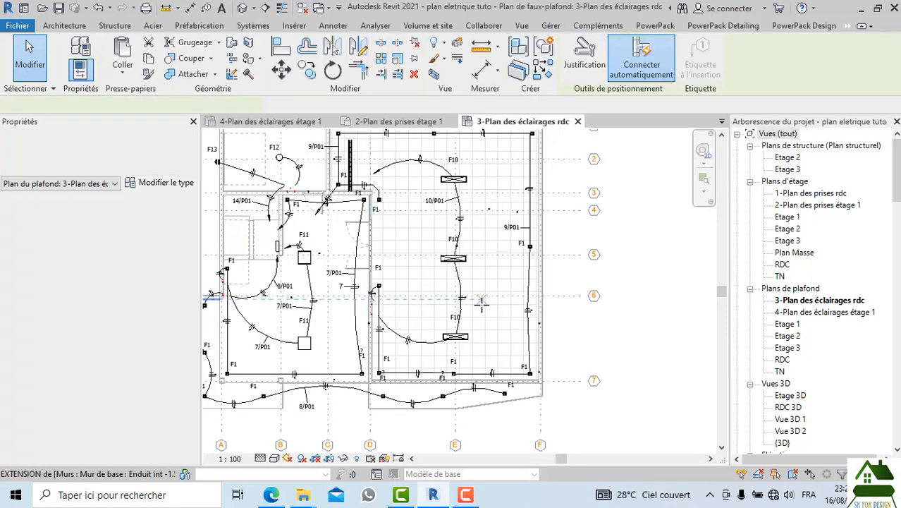
pyautogui.scroll(3, 462, 283)
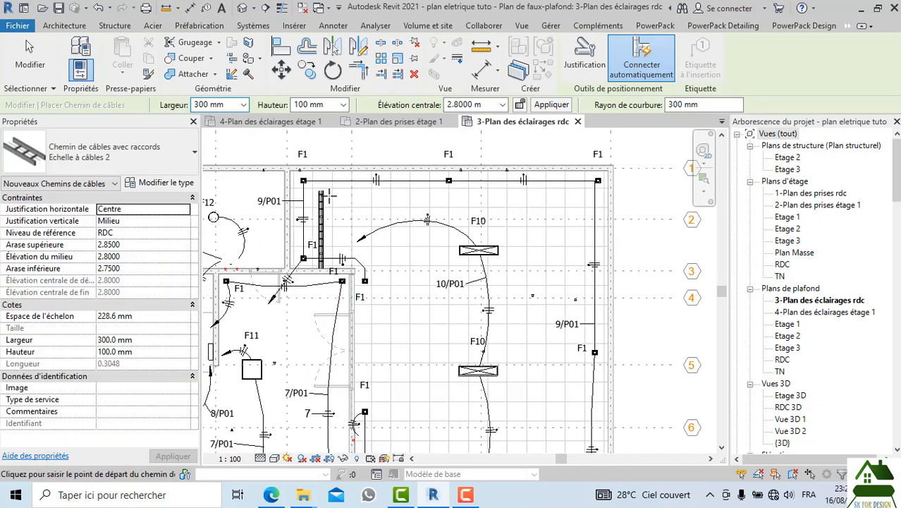
pyautogui.scroll(-2, 330, 193)
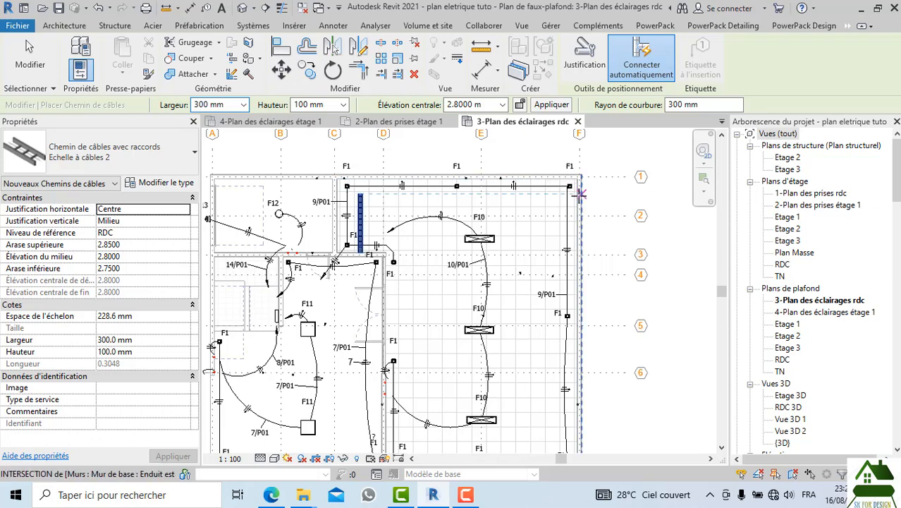
pyautogui.scroll(-1, 557, 182)
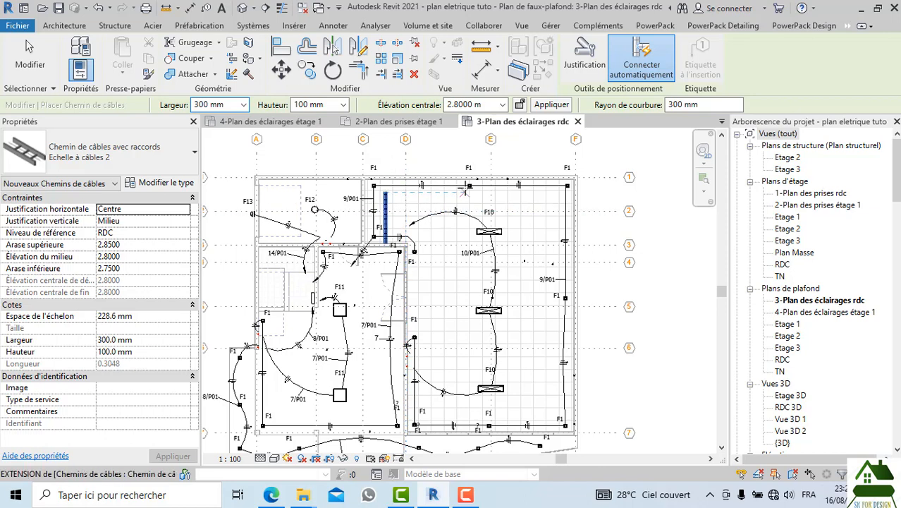
pyautogui.moveTo(532, 332); pyautogui.dragTo(523, 286, button='middle')
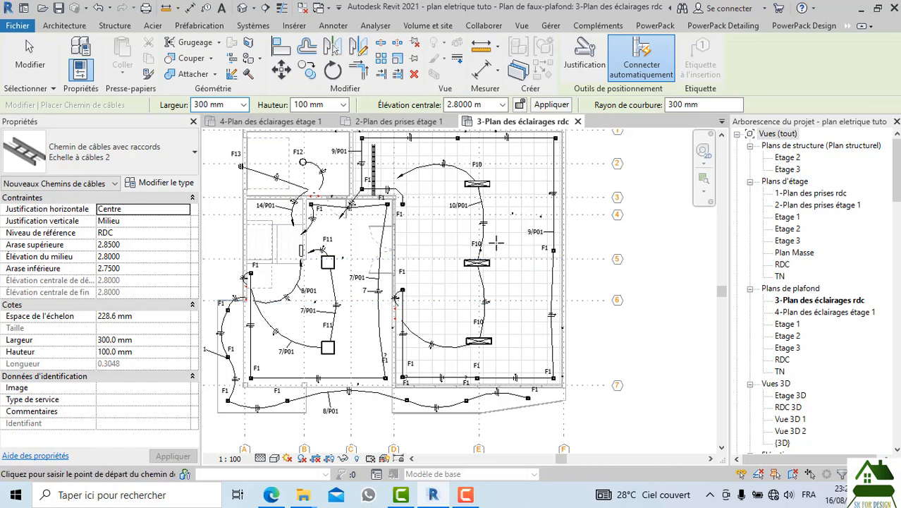
pyautogui.moveTo(506, 246); pyautogui.dragTo(505, 303, button='middle')
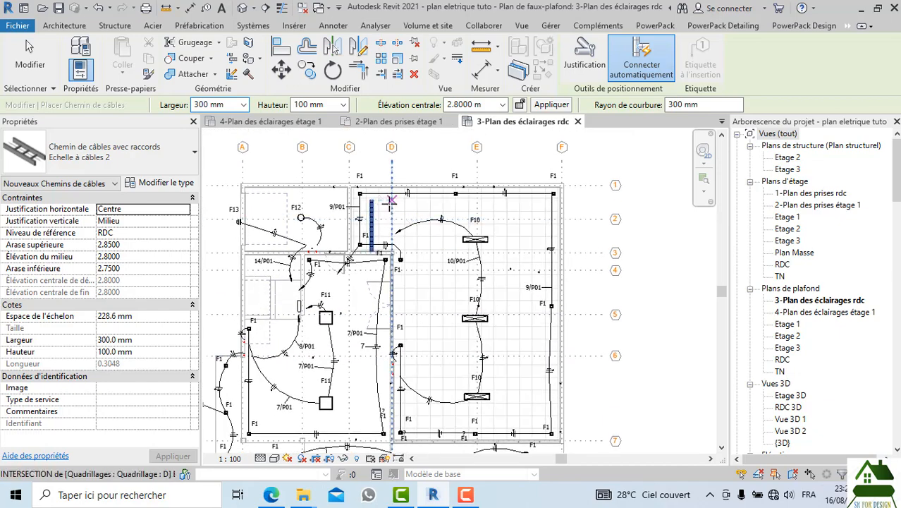
pyautogui.scroll(3, 405, 205)
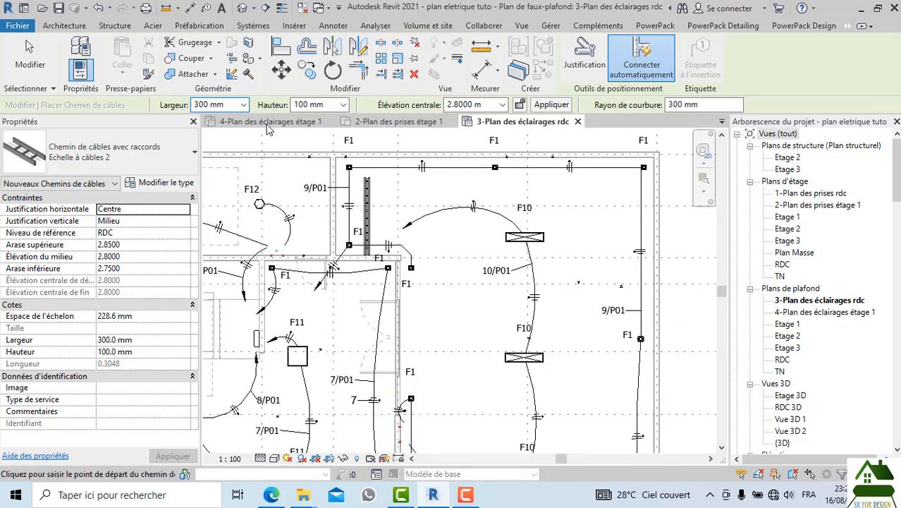
pyautogui.click(244, 105)
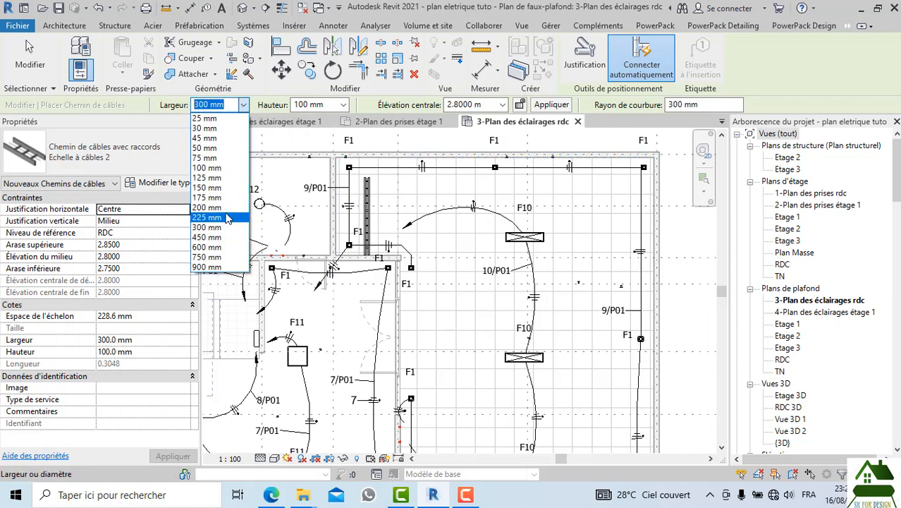
pyautogui.click(226, 210)
# Step: Draw the ladder tray along the large room's north wall, about 10.6 m down the east wall and about 6.6 m along the south wall
pyautogui.moveTo(471, 309); pyautogui.dragTo(451, 227, button='middle')
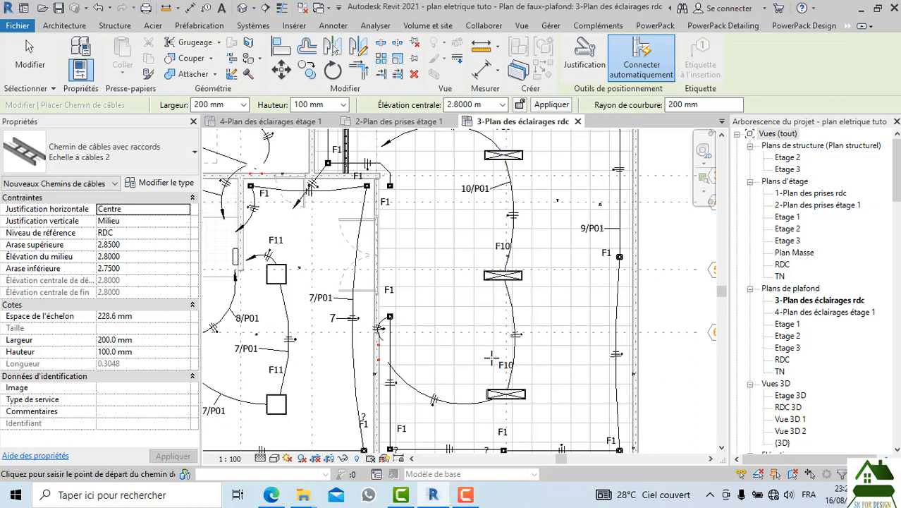
pyautogui.scroll(-1, 491, 359)
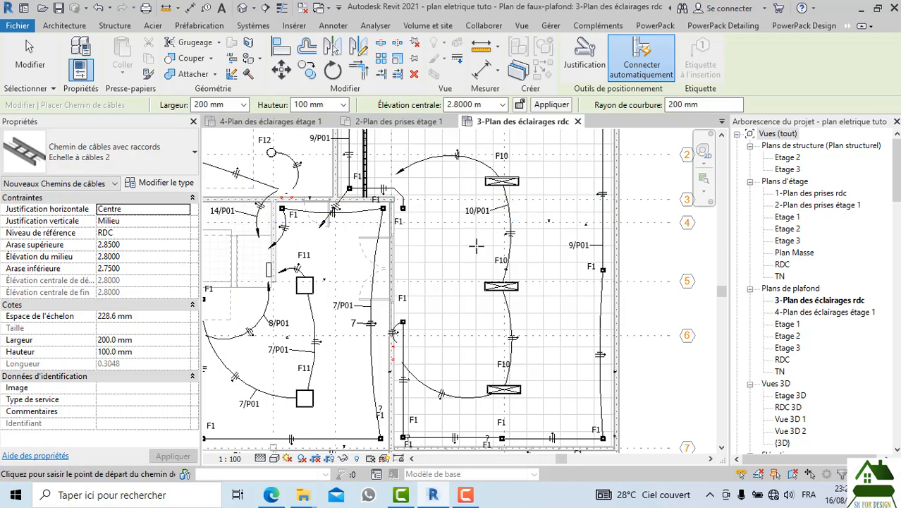
pyautogui.scroll(-1, 477, 247)
pyautogui.scroll(1, 440, 361)
pyautogui.scroll(1, 439, 358)
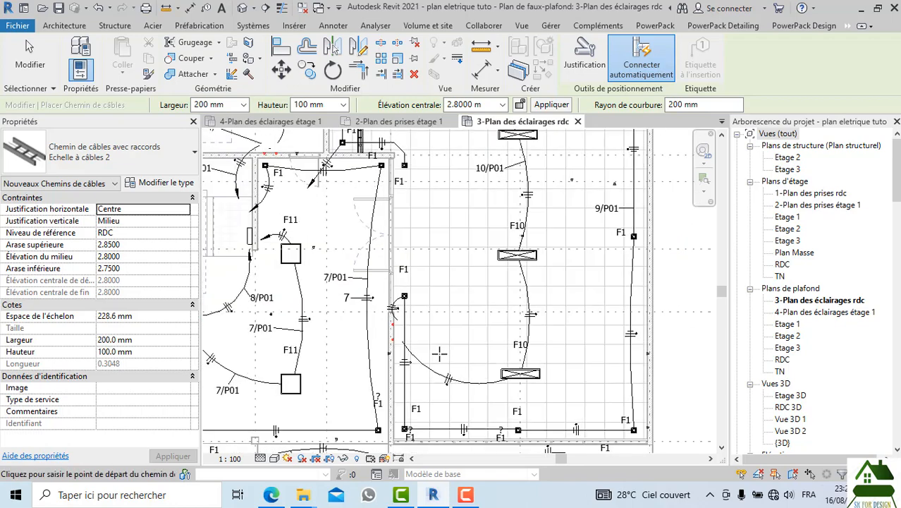
pyautogui.scroll(-1, 439, 352)
pyautogui.moveTo(472, 303); pyautogui.dragTo(457, 329, button='middle')
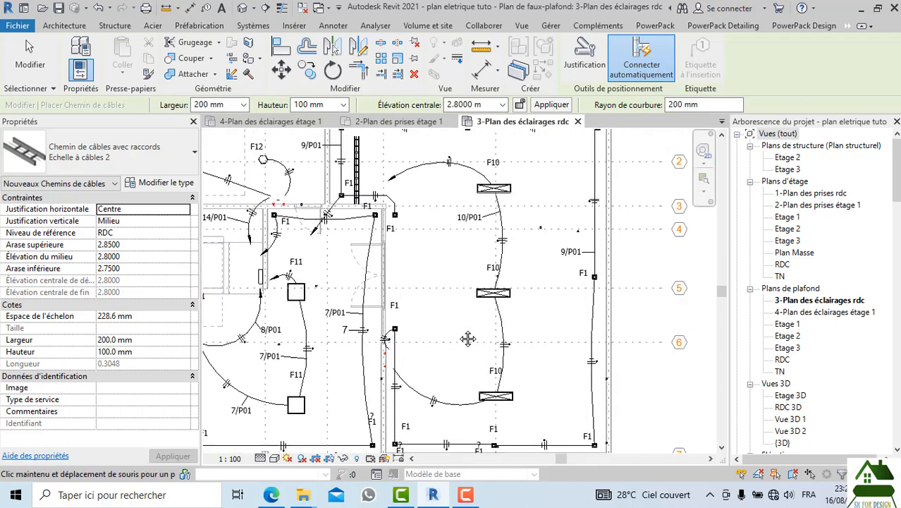
pyautogui.scroll(-1, 463, 311)
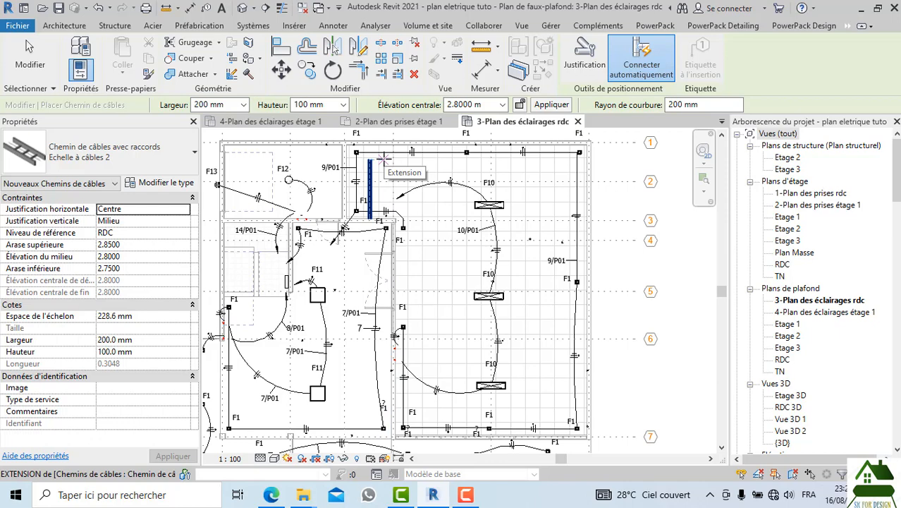
pyautogui.click(384, 158)
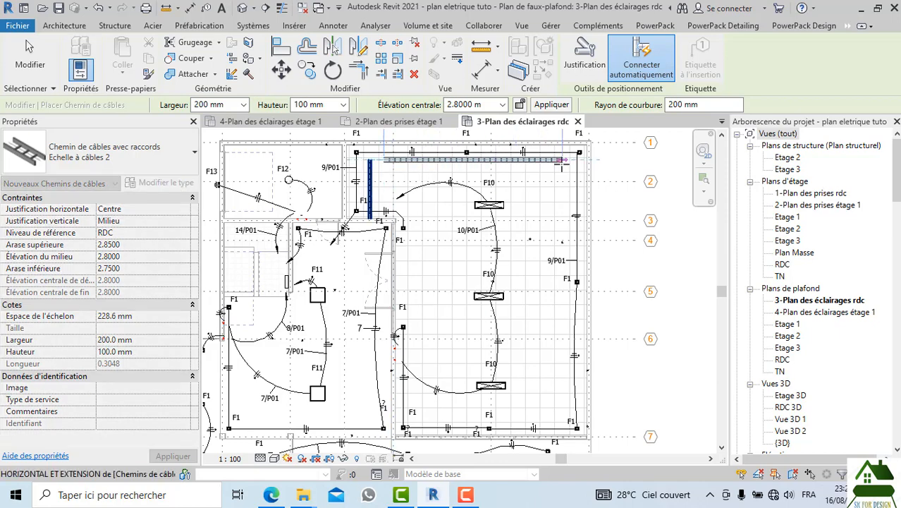
pyautogui.scroll(2, 562, 161)
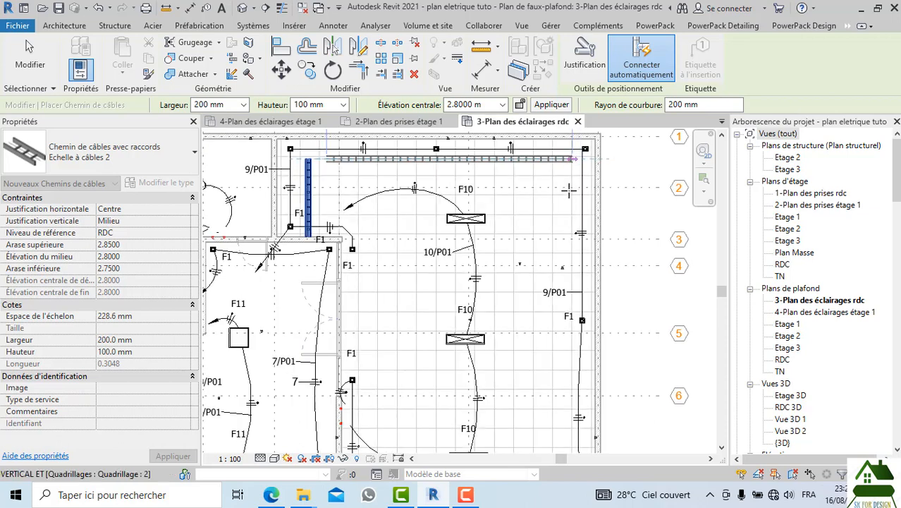
pyautogui.scroll(-4, 566, 226)
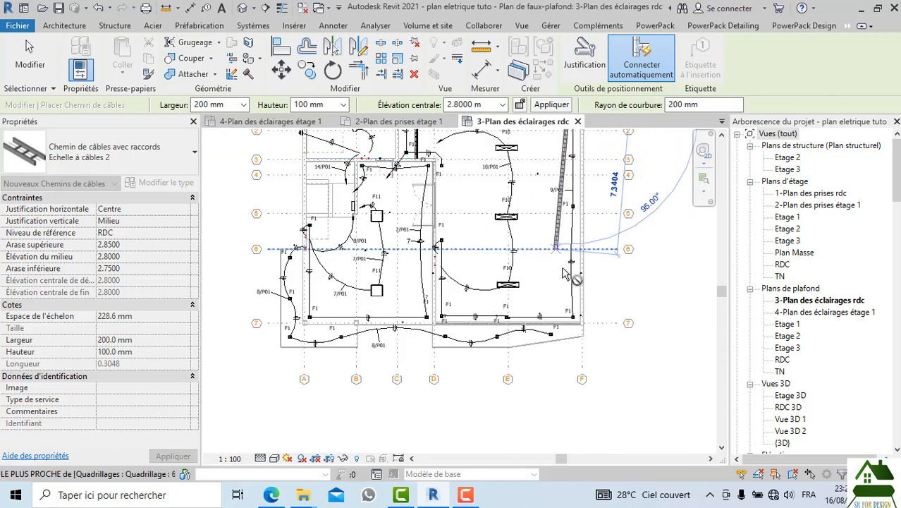
pyautogui.scroll(2, 567, 300)
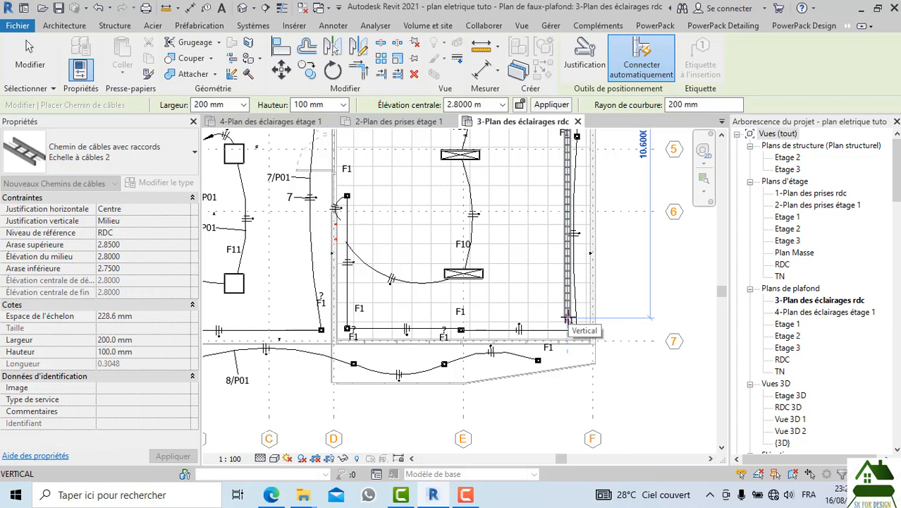
pyautogui.click(567, 314)
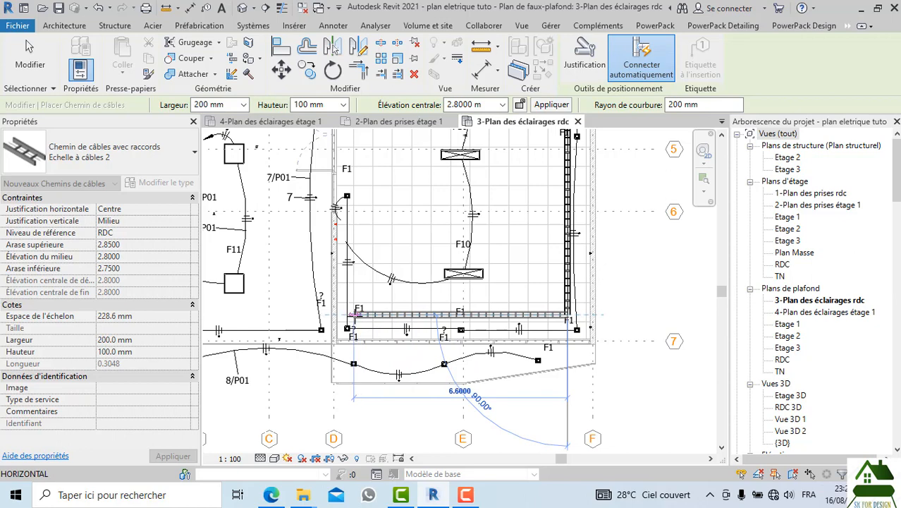
pyautogui.click(351, 314)
# Step: Continue the tray north along the room's west wall to just past grid 6 and end the run there
pyautogui.moveTo(365, 188); pyautogui.dragTo(353, 358, button='middle')
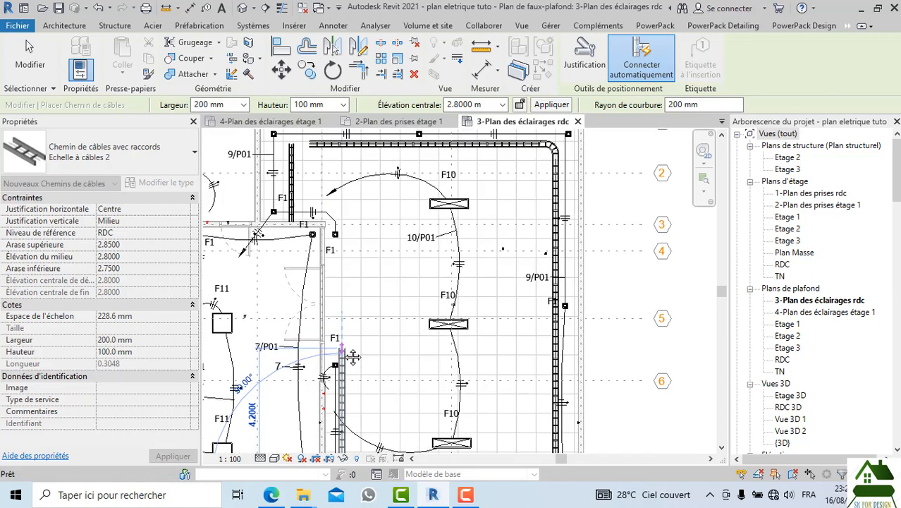
pyautogui.scroll(2, 341, 365)
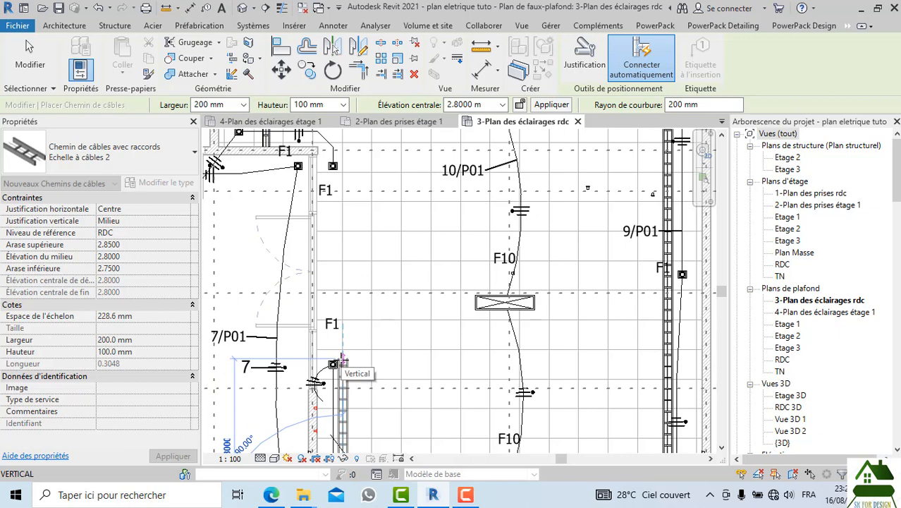
pyautogui.scroll(-2, 342, 364)
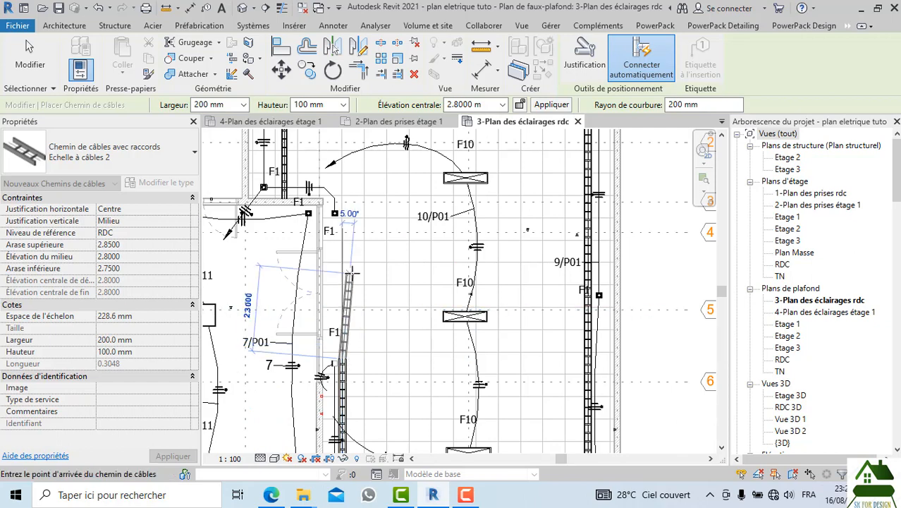
pyautogui.press('Escape')
# Step: Exit tray placement and delete the short 300 mm wide vertical tray beside the start of the new run
pyautogui.moveTo(368, 284); pyautogui.dragTo(382, 337, button='middle')
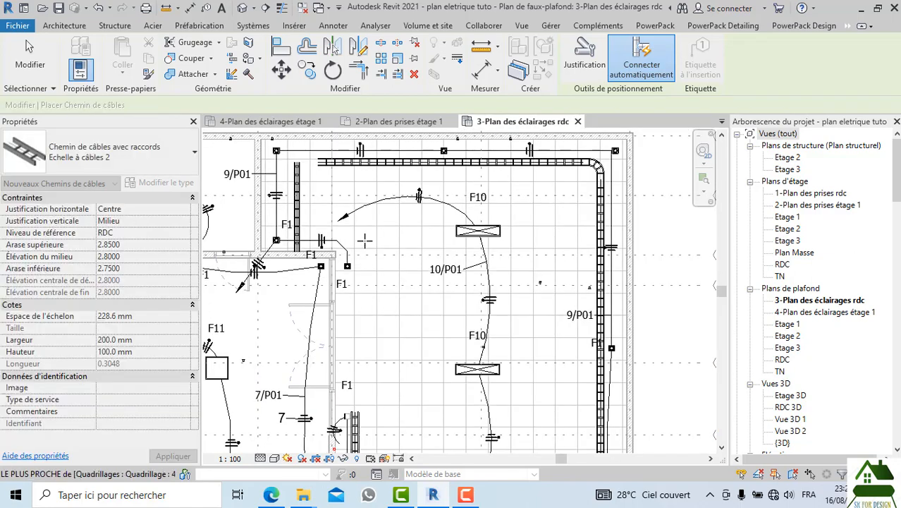
pyautogui.click(314, 187)
pyautogui.press('Escape')
pyautogui.click(298, 176)
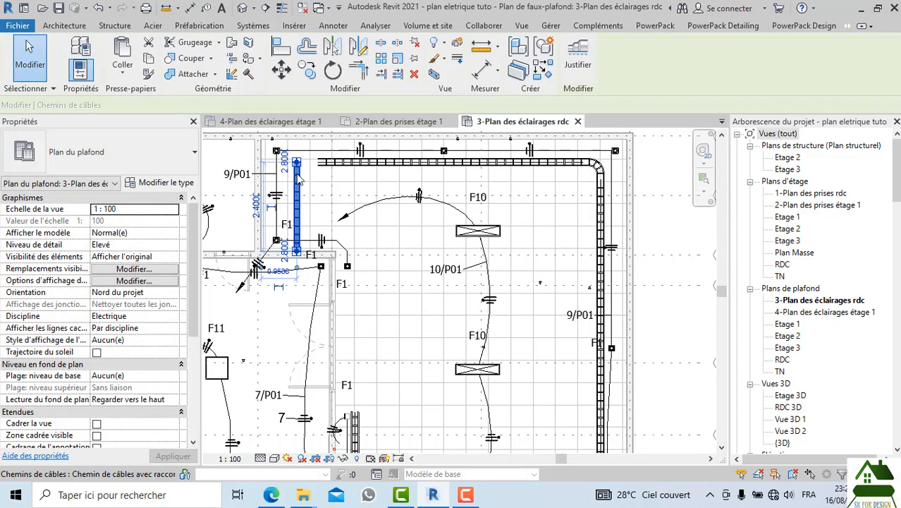
pyautogui.press('Delete')
# Step: Extend the north-wall tray from its west end, running it south about 1.6 m and on to just past the partition wall
pyautogui.click(320, 162)
pyautogui.rightClick(319, 164)
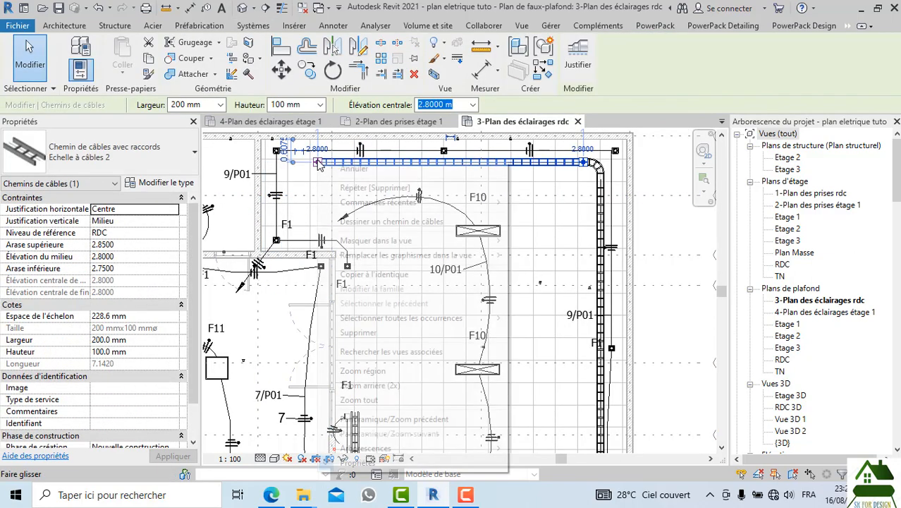
pyautogui.click(364, 216)
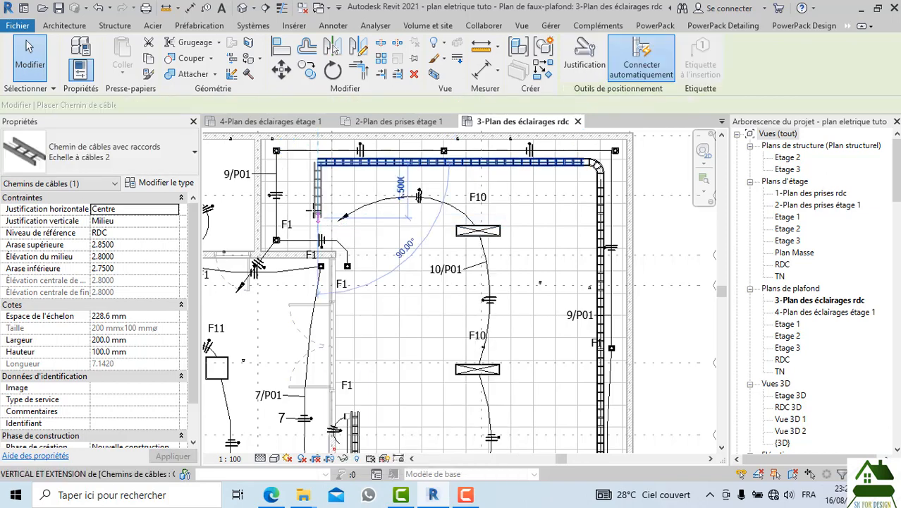
pyautogui.click(313, 223)
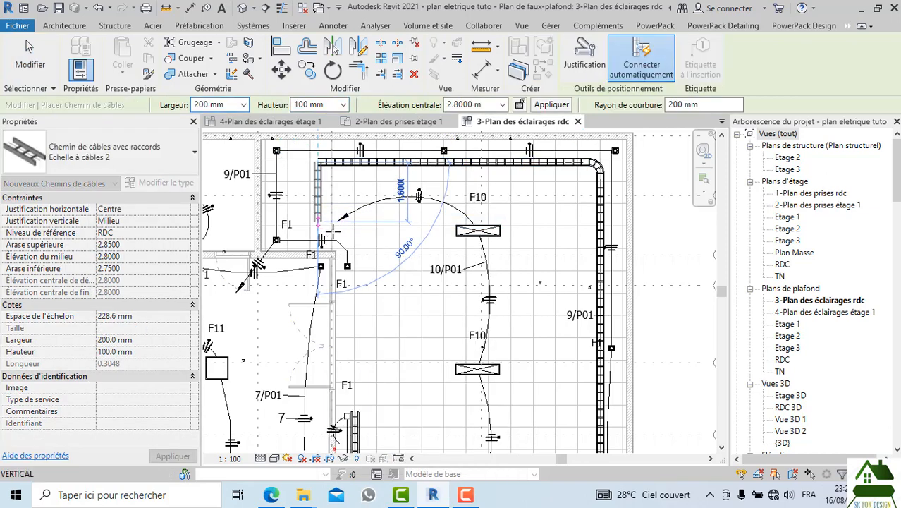
pyautogui.scroll(1, 273, 227)
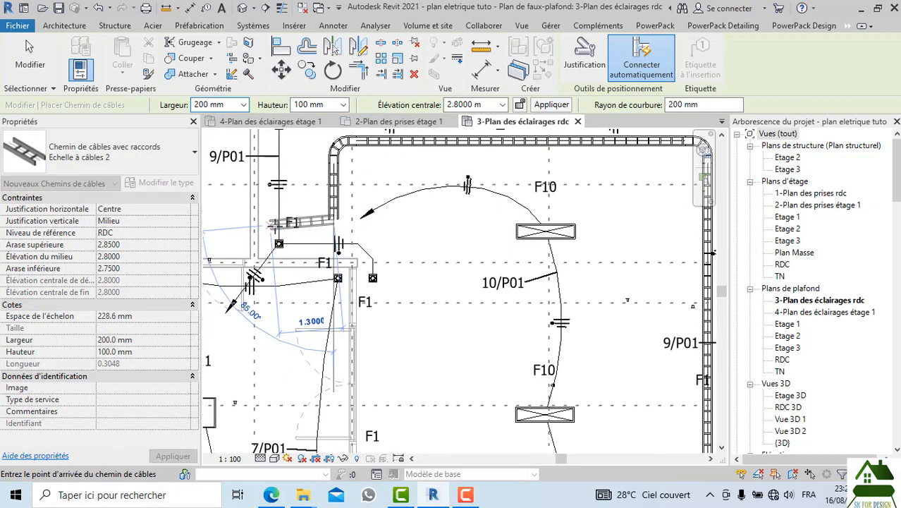
pyautogui.moveTo(271, 224); pyautogui.dragTo(347, 209, button='middle')
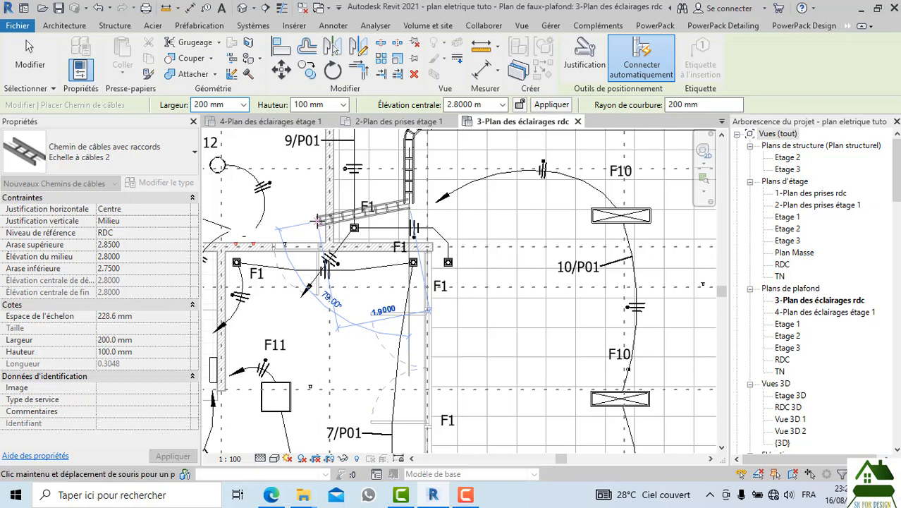
pyautogui.moveTo(318, 221); pyautogui.dragTo(413, 221, button='middle')
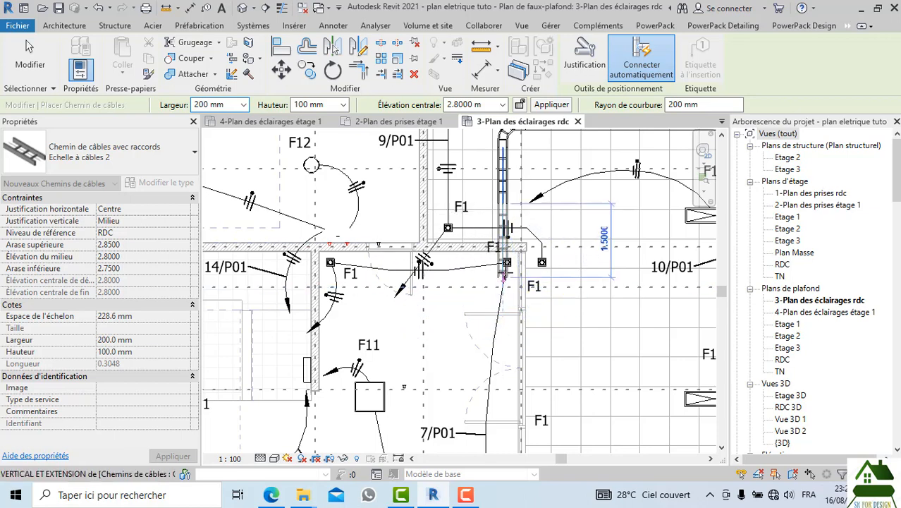
pyautogui.click(507, 262)
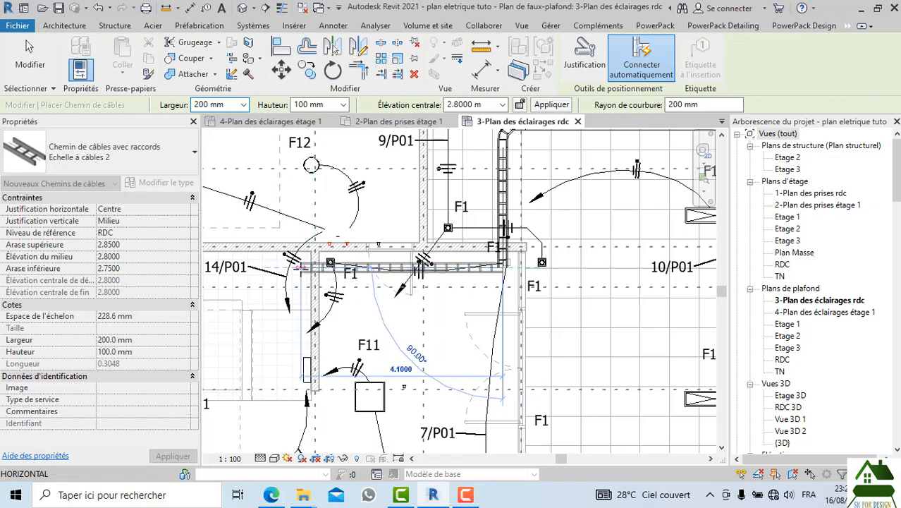
# Step: Continue the tray about 4.1 m west along the partition wall and about 1.3 m south, and end tray placement
pyautogui.click(302, 271)
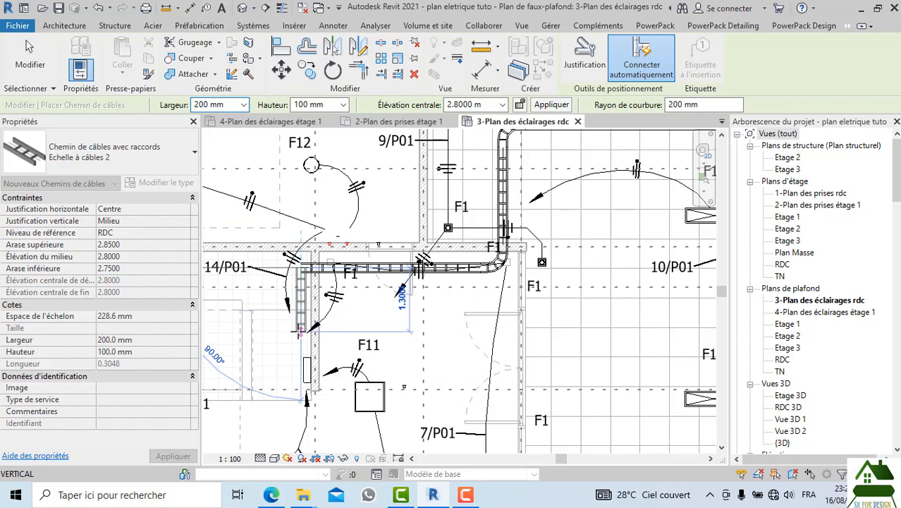
pyautogui.click(300, 332)
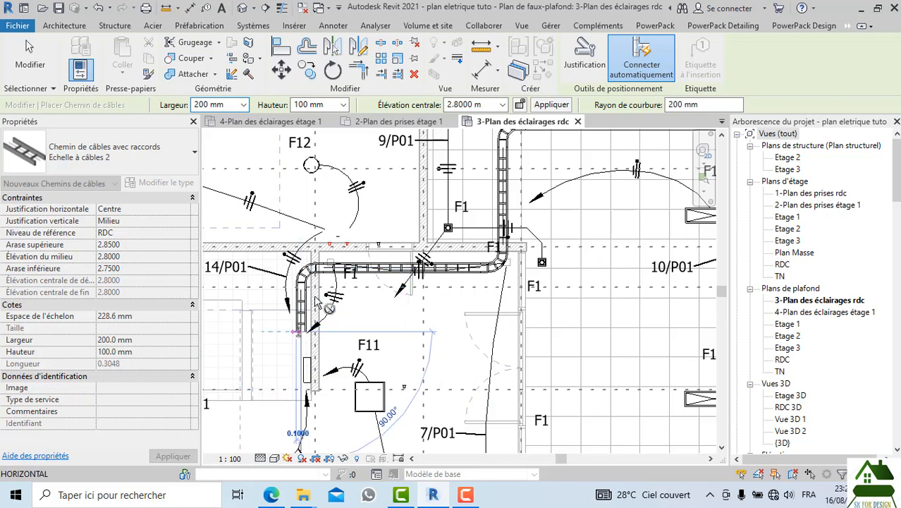
pyautogui.press('Escape')
pyautogui.scroll(-1, 345, 420)
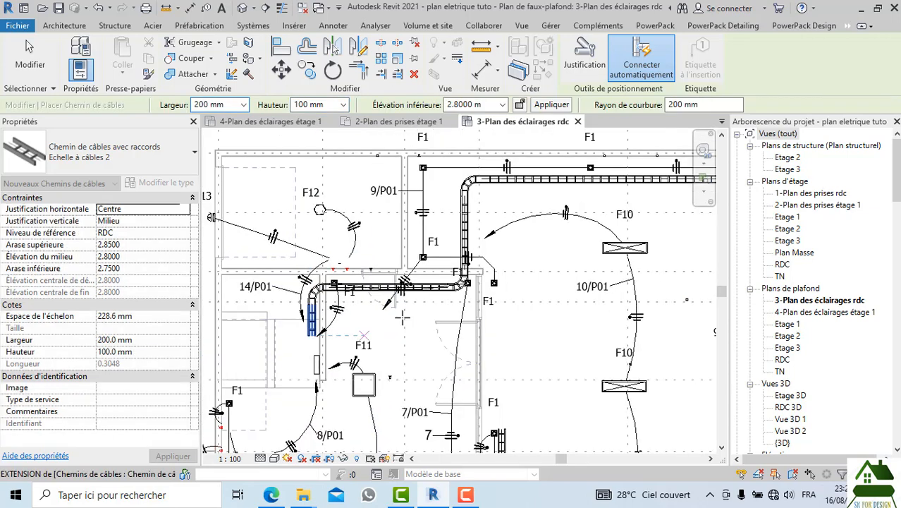
pyautogui.scroll(2, 408, 315)
pyautogui.press('Escape')
pyautogui.press('Escape')
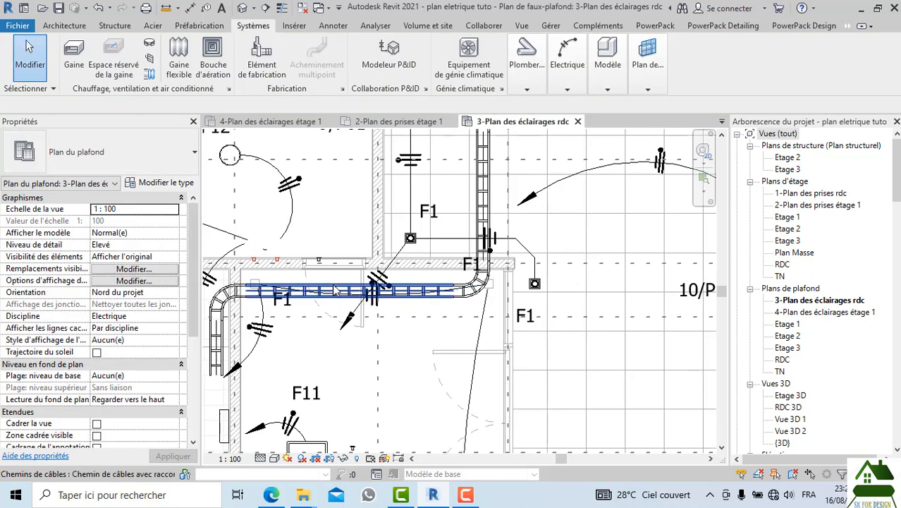
# Step: Move the horizontal tray segment beside the partition wall north, to the other side of the wall
pyautogui.press('Tab')
pyautogui.click(336, 292)
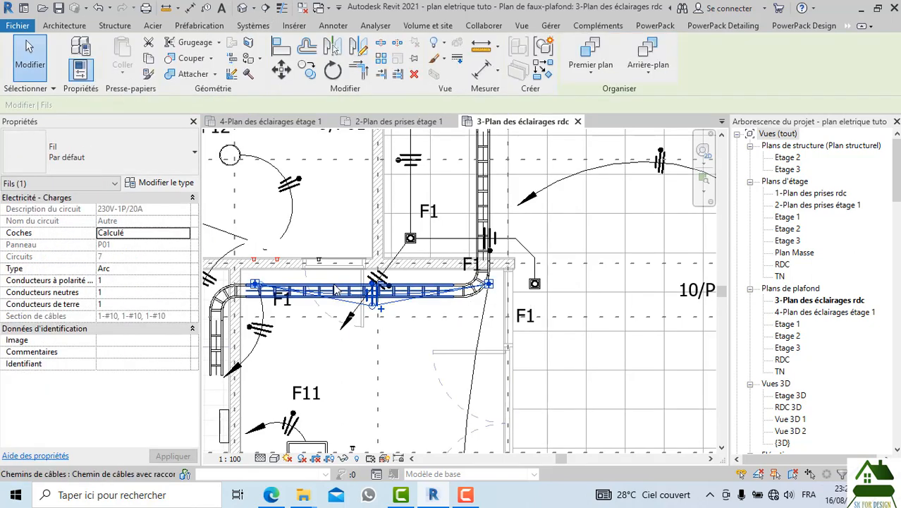
pyautogui.press('Escape')
pyautogui.click(341, 295)
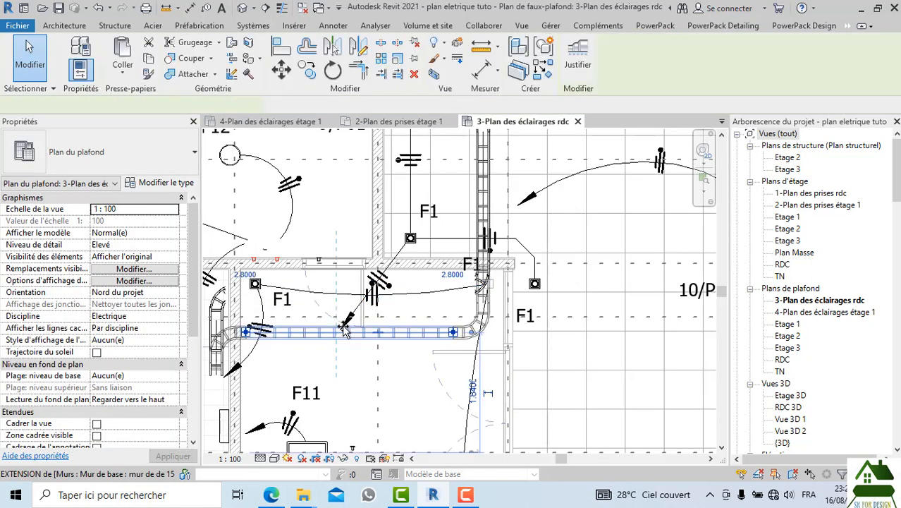
pyautogui.moveTo(342, 295); pyautogui.dragTo(335, 241)
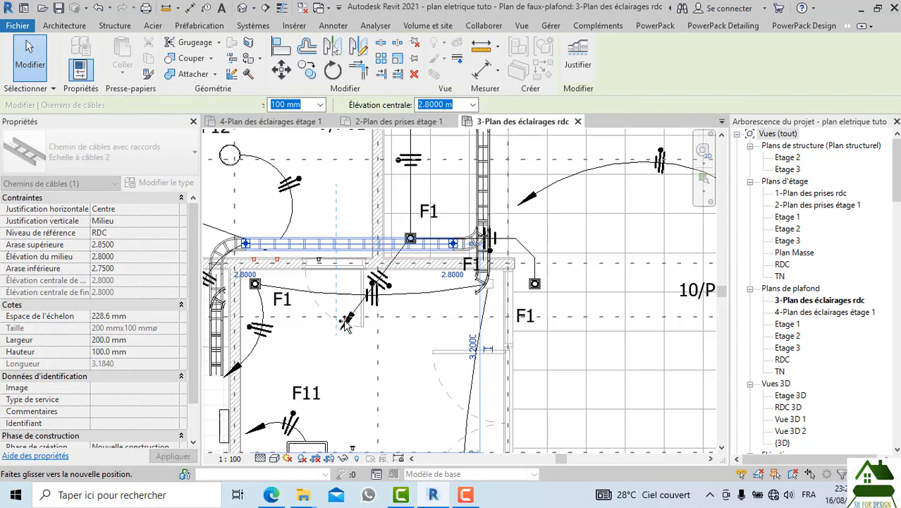
pyautogui.click(358, 372)
pyautogui.scroll(-2, 357, 368)
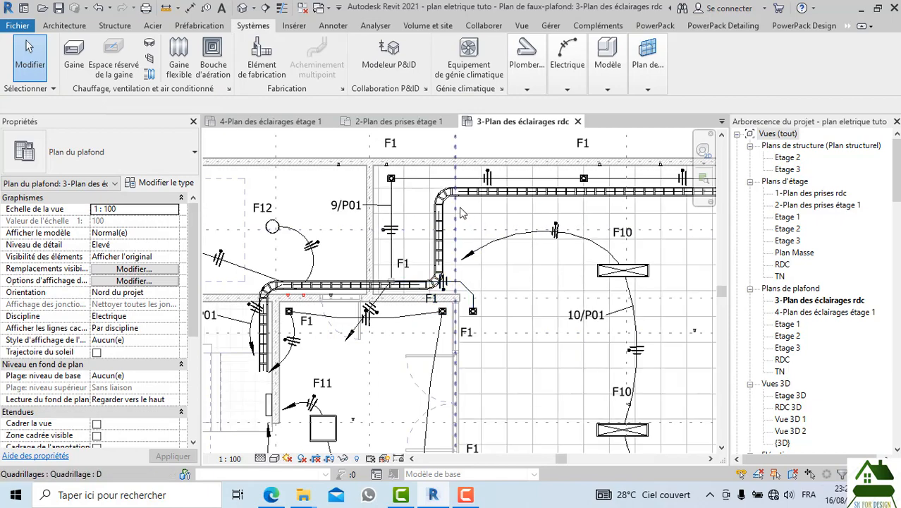
# Step: Shift the short vertical tray segment west to about 1.3 m from grid D and nudge the north run to 0.6 m from the wall
pyautogui.scroll(2, 462, 206)
pyautogui.click(400, 242)
pyautogui.moveTo(401, 241); pyautogui.dragTo(374, 230)
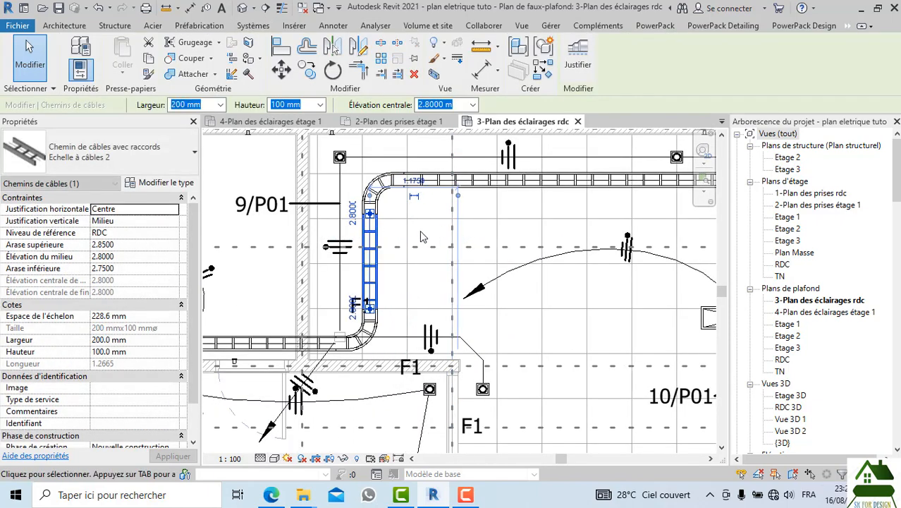
pyautogui.scroll(2, 387, 226)
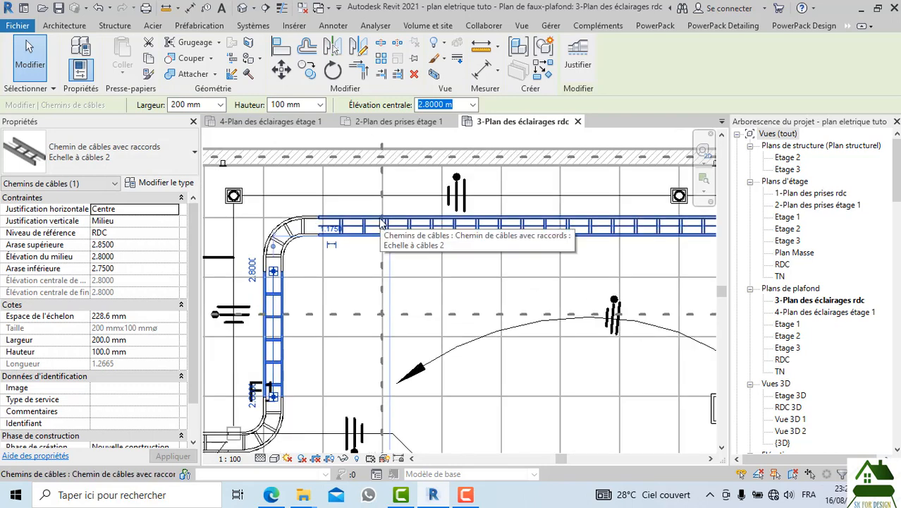
pyautogui.moveTo(411, 220)
pyautogui.mouseDown()
pyautogui.moveTo(411, 188)
pyautogui.moveTo(408, 207)
pyautogui.mouseUp()
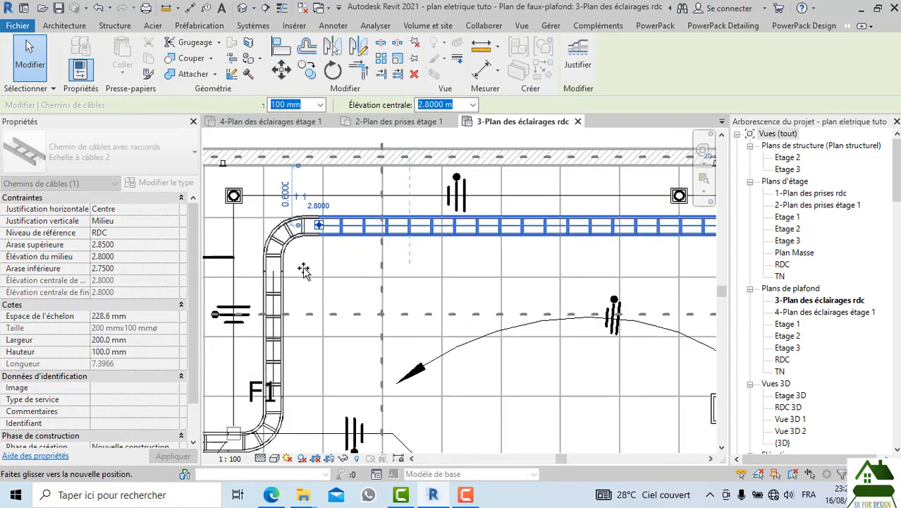
pyautogui.moveTo(284, 280); pyautogui.dragTo(264, 275)
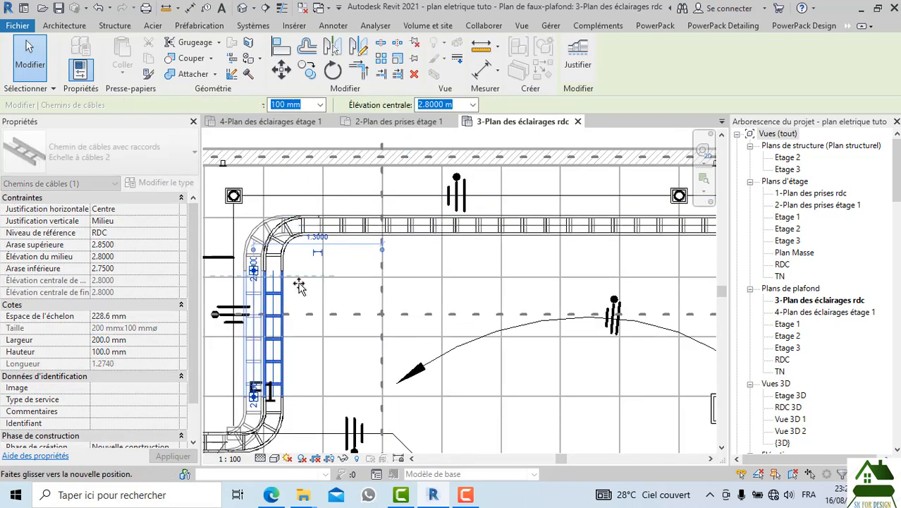
pyautogui.click(315, 294)
pyautogui.scroll(-4, 315, 240)
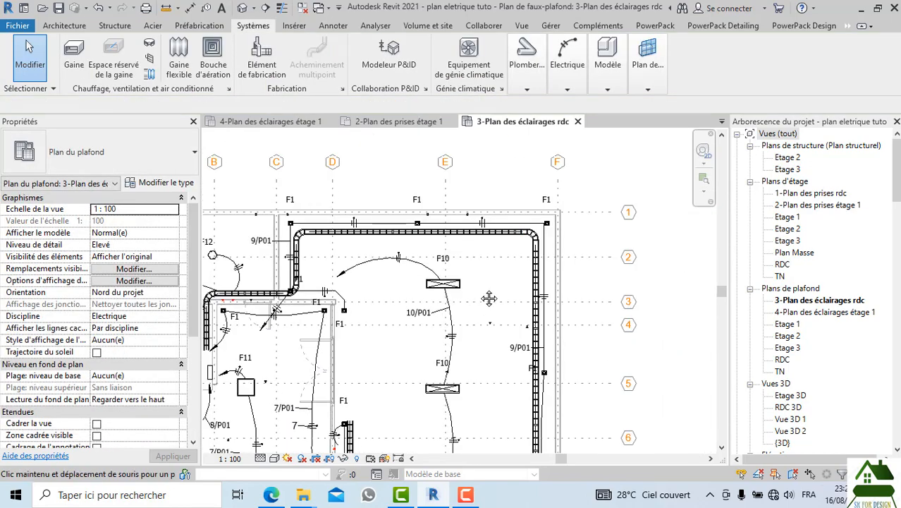
# Step: Draw a matching branch tray about 2.6 m long from the F10 luminaire near grid 5 east to the east-wall run
pyautogui.moveTo(489, 298); pyautogui.dragTo(464, 247, button='middle')
pyautogui.scroll(3, 554, 225)
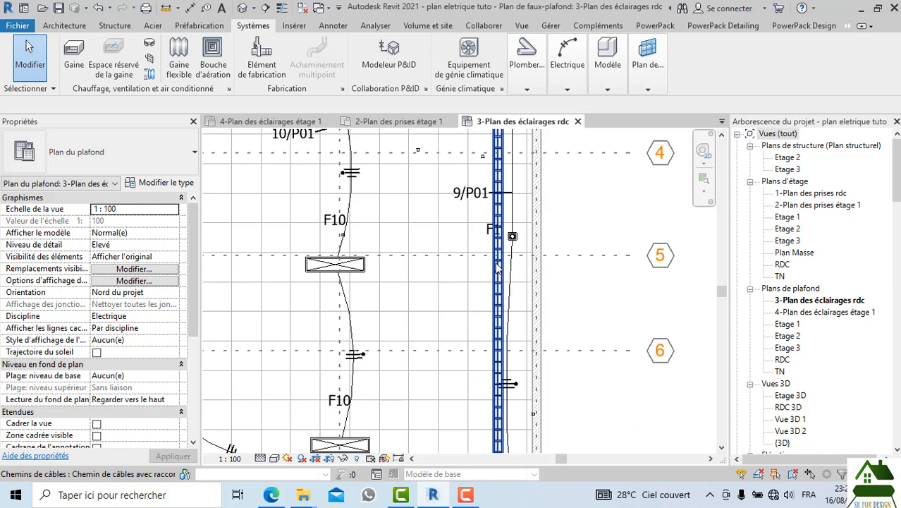
pyautogui.scroll(3, 497, 266)
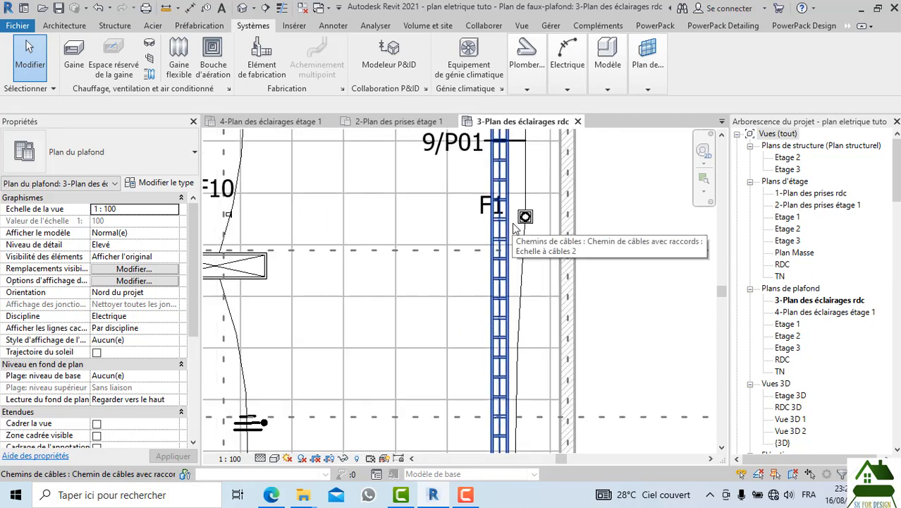
pyautogui.scroll(-4, 529, 218)
pyautogui.scroll(-2, 515, 262)
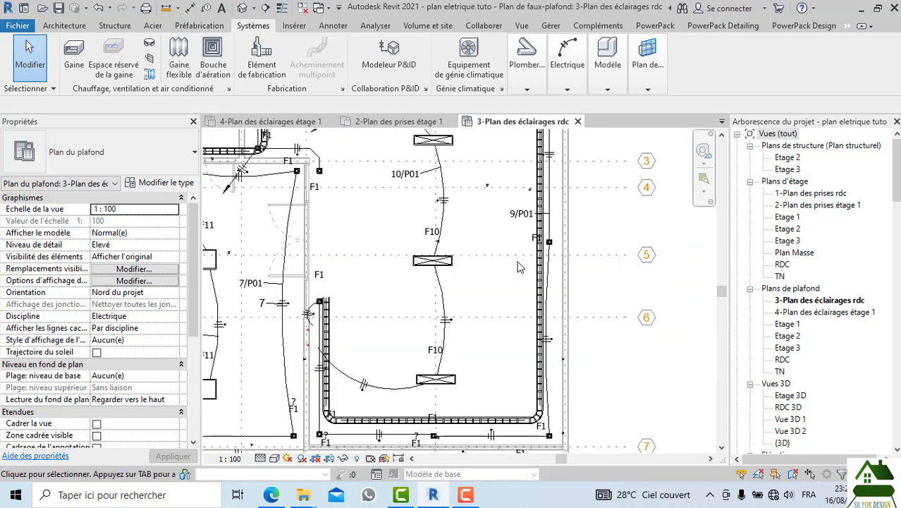
pyautogui.click(539, 310)
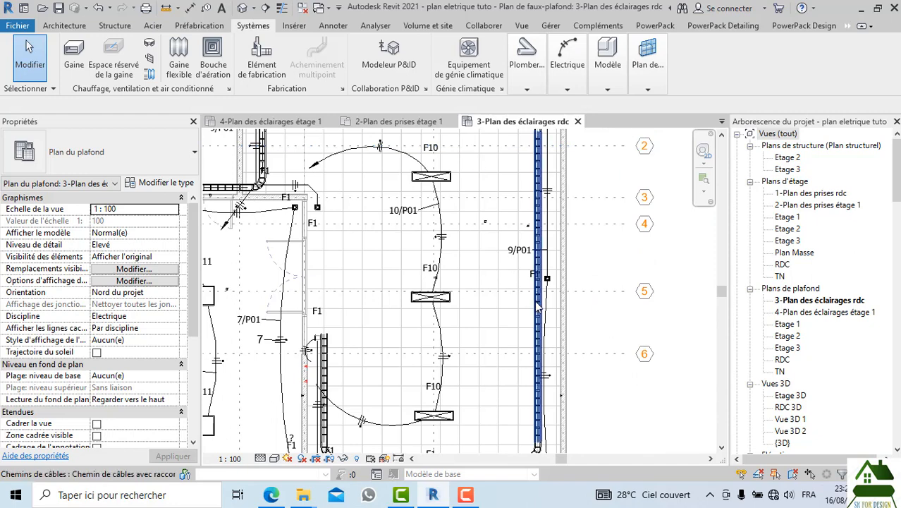
pyautogui.rightClick(538, 303)
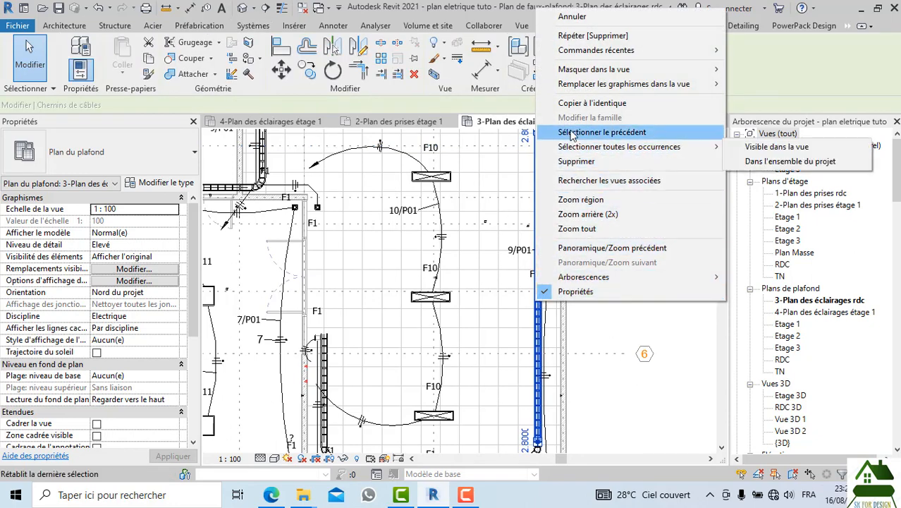
pyautogui.click(575, 103)
pyautogui.scroll(2, 525, 290)
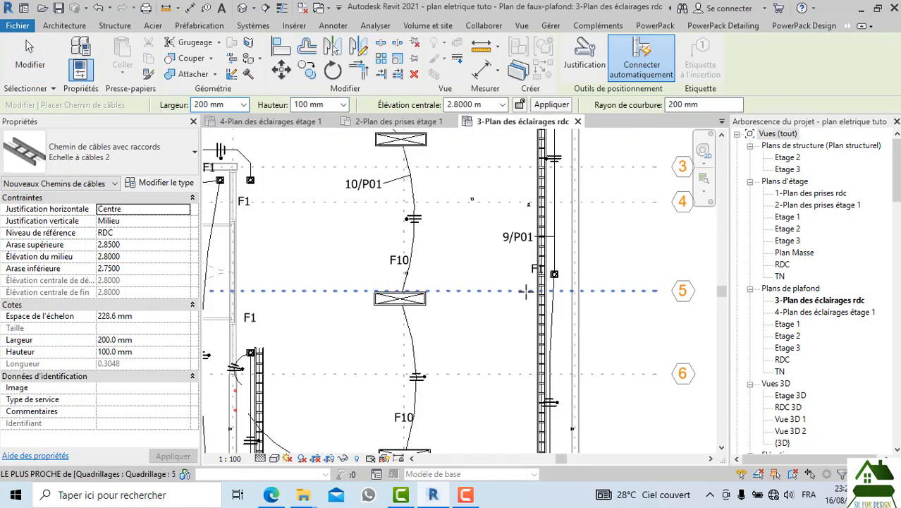
pyautogui.scroll(-2, 525, 316)
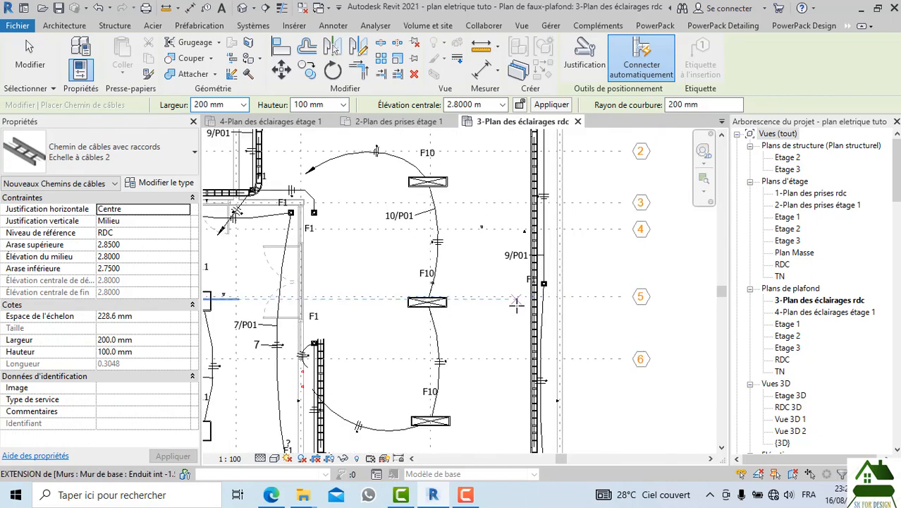
pyautogui.scroll(3, 527, 296)
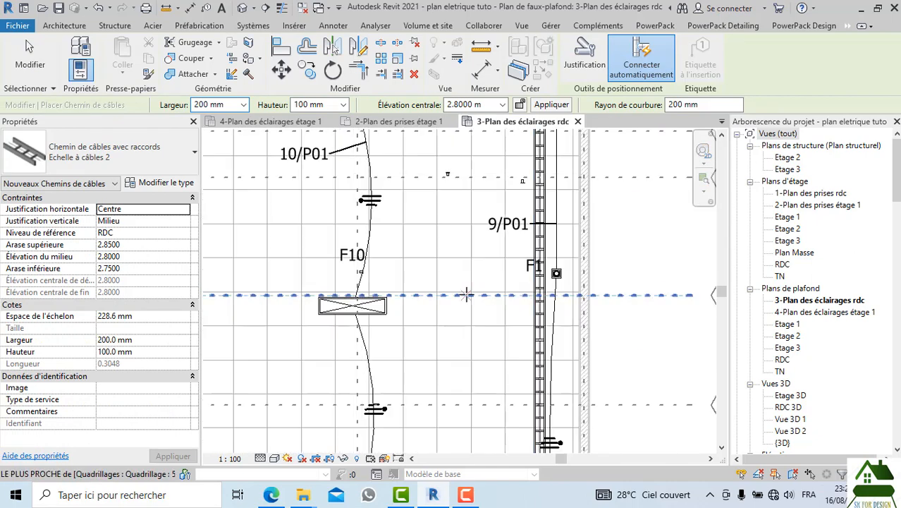
pyautogui.click(388, 307)
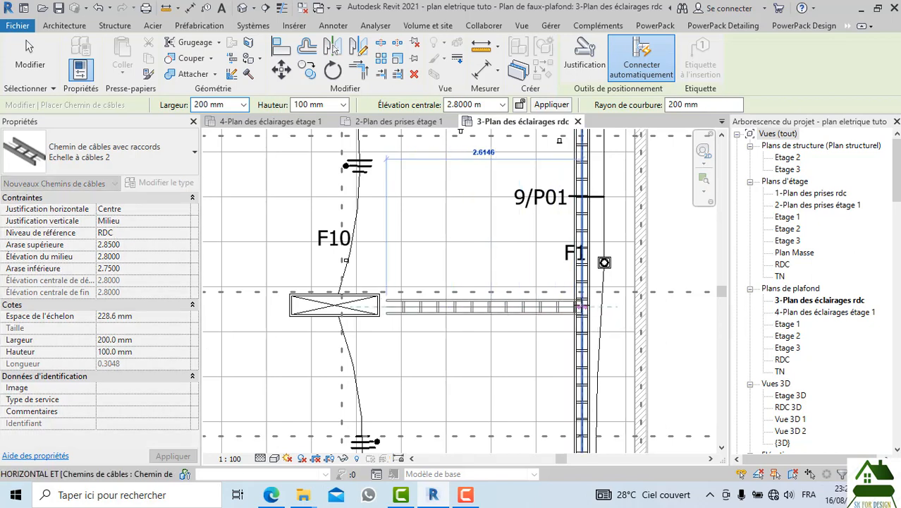
pyautogui.click(582, 306)
# Step: Draw a vertical branch tray from the northernmost F10 luminaire near grid E up to the north-wall run, and exit tray placement
pyautogui.scroll(-3, 520, 254)
pyautogui.moveTo(484, 220); pyautogui.dragTo(486, 301, button='middle')
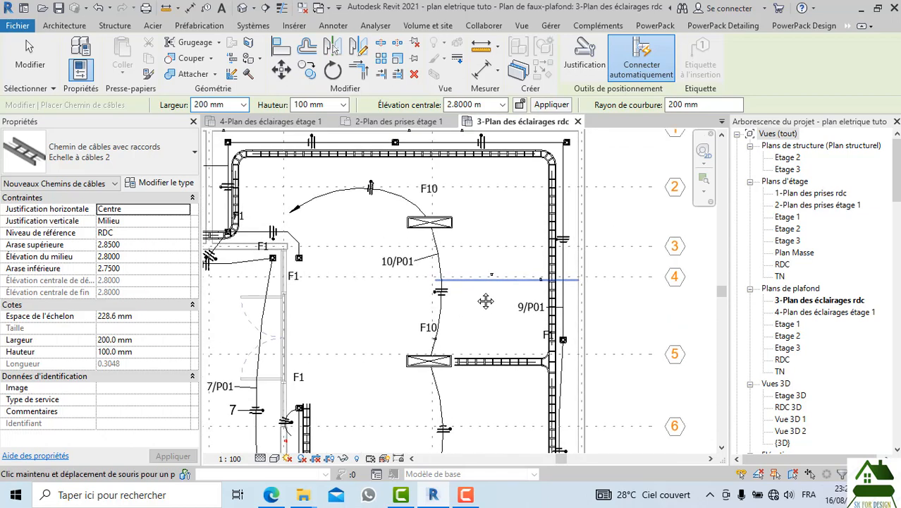
pyautogui.scroll(3, 443, 175)
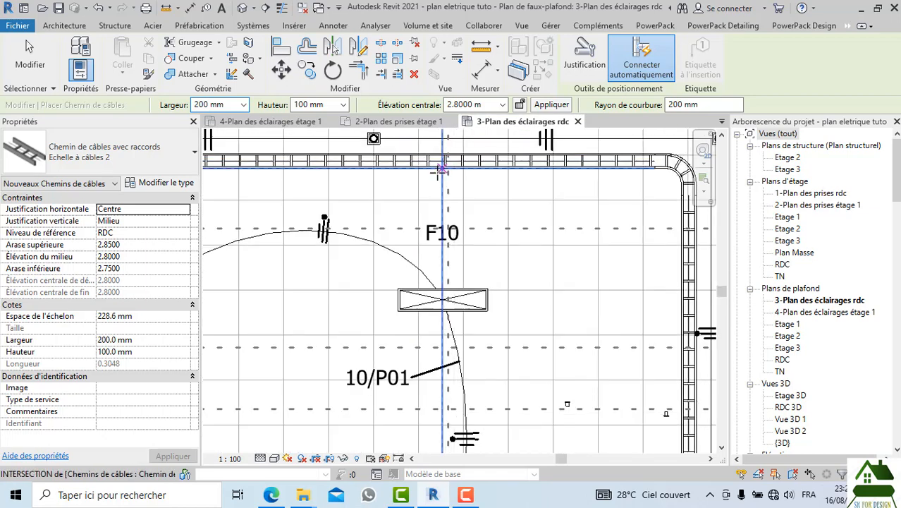
pyautogui.scroll(2, 443, 166)
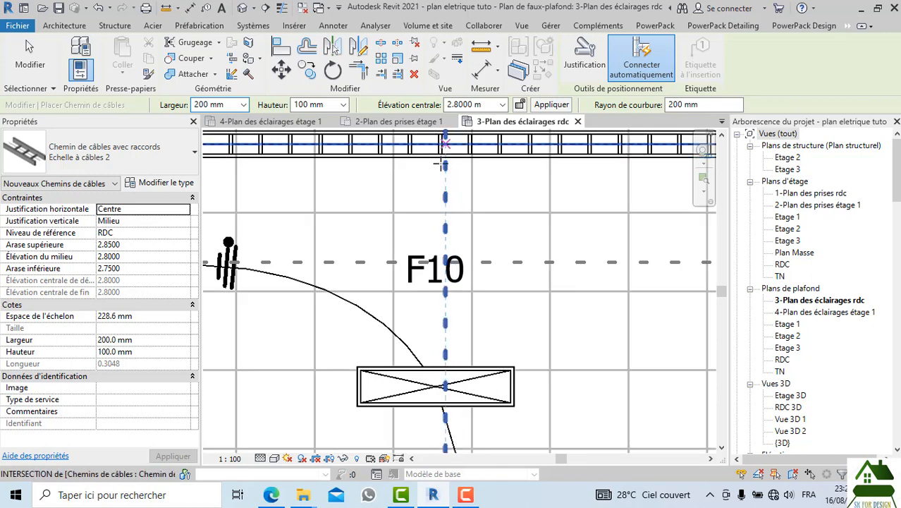
pyautogui.click(436, 356)
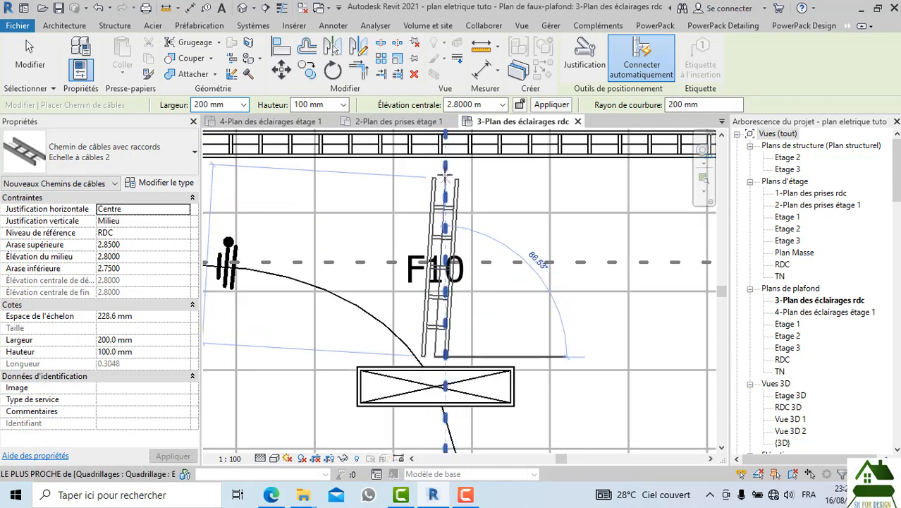
pyautogui.click(435, 157)
pyautogui.click(435, 356)
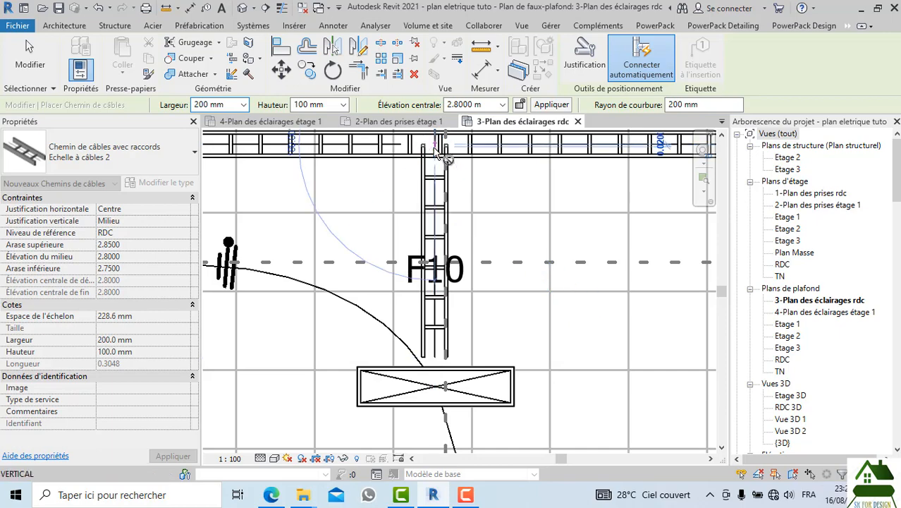
pyautogui.press('Escape')
pyautogui.press('Escape')
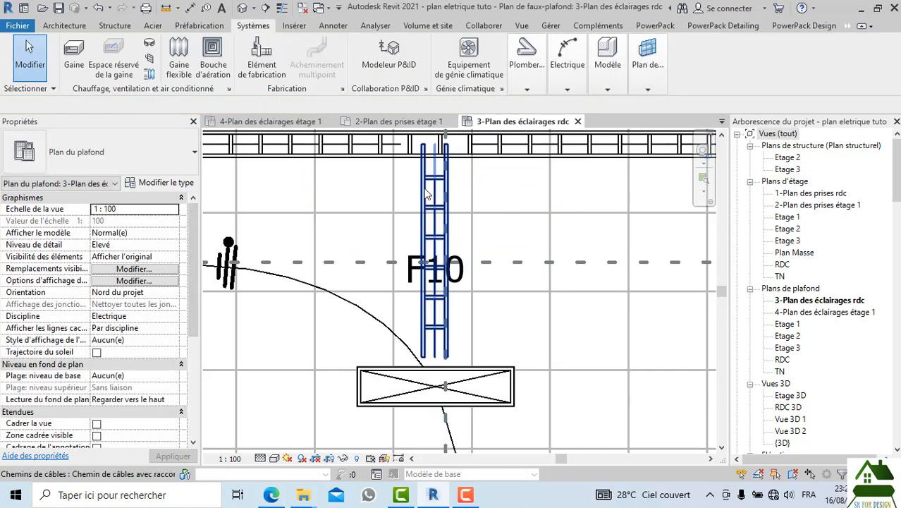
# Step: Delete the vertical branch tray between the northernmost F10 luminaire and the north-wall run
pyautogui.click(427, 194)
pyautogui.press('Delete')
pyautogui.scroll(-2, 425, 202)
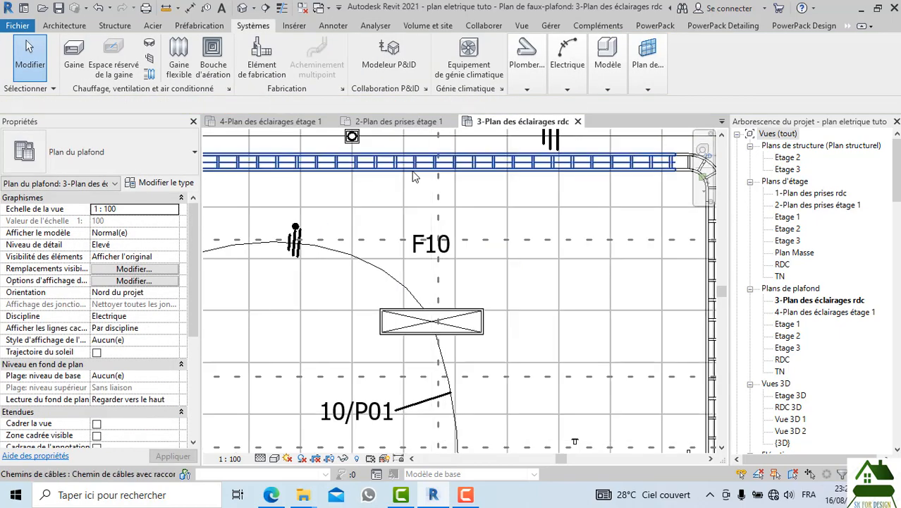
# Step: Draw a 200 mm wide branch tray about 1.56 m long from the northernmost F10 luminaire up to the north-wall run's centreline
pyautogui.rightClick(415, 177)
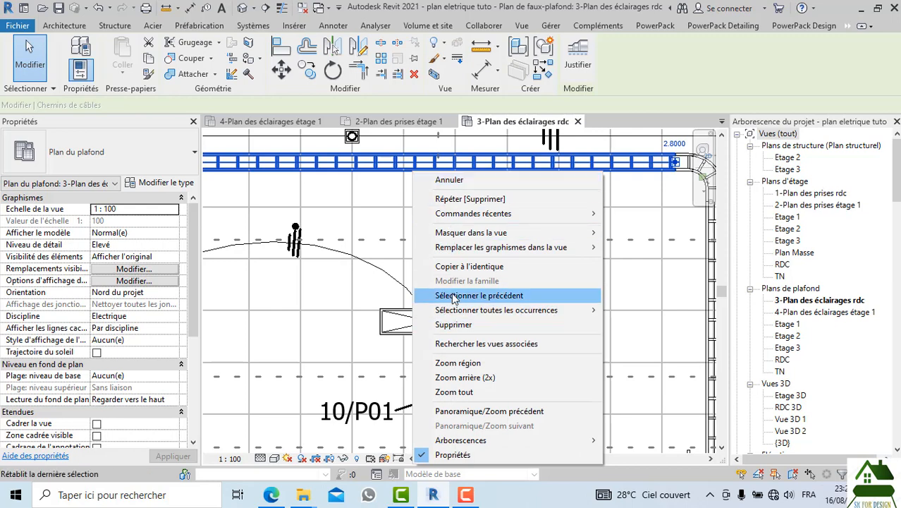
pyautogui.click(454, 266)
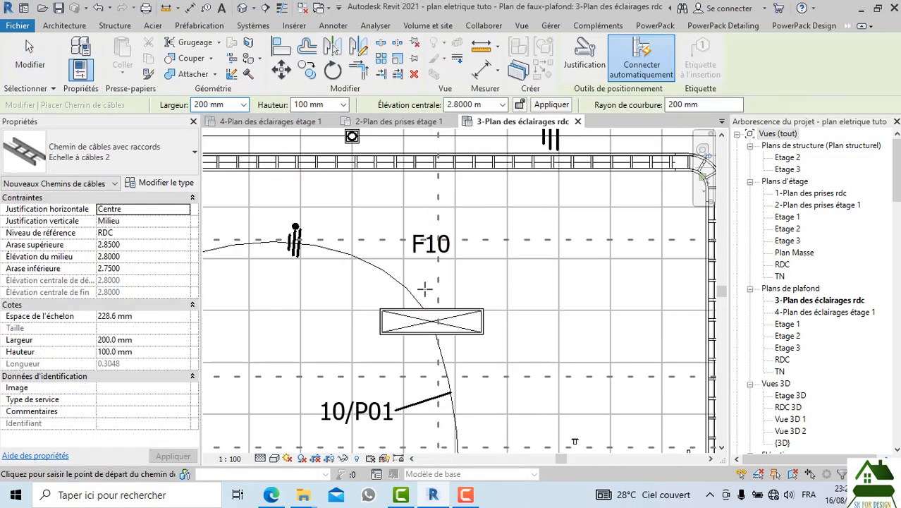
pyautogui.click(433, 295)
pyautogui.scroll(1, 433, 162)
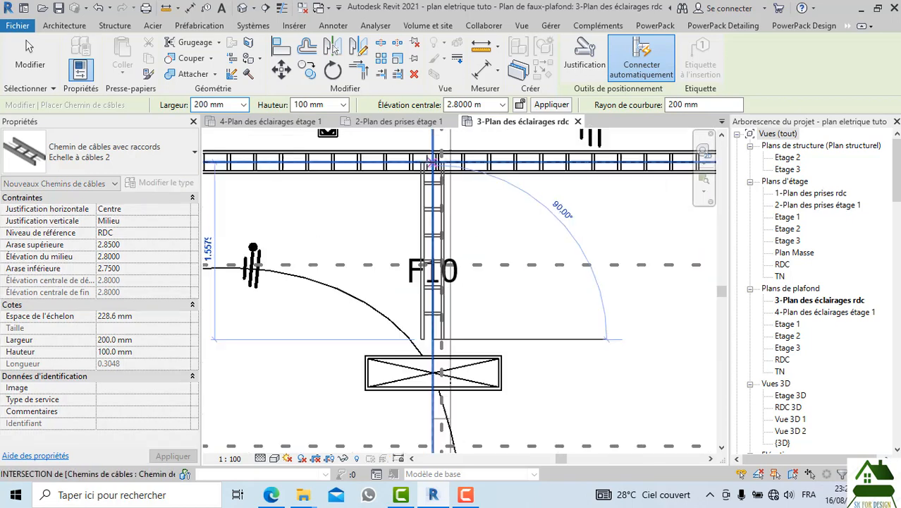
pyautogui.scroll(2, 436, 162)
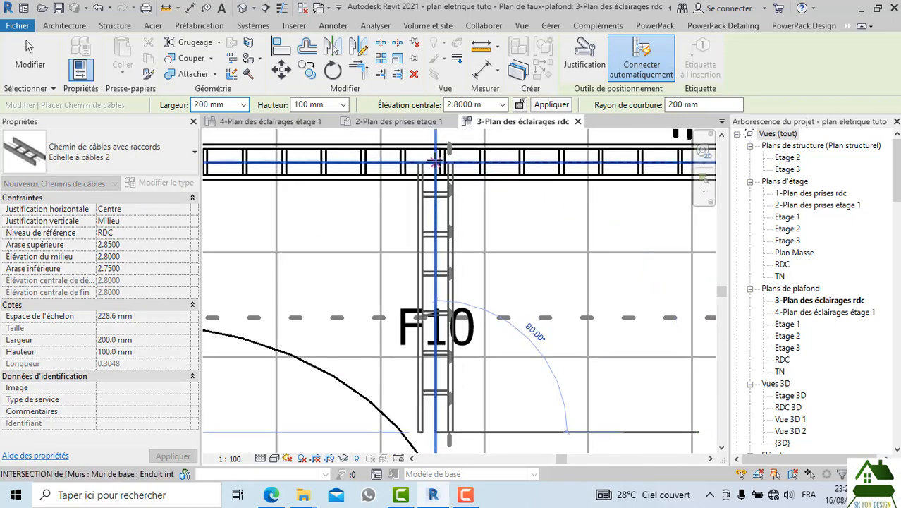
pyautogui.click(435, 162)
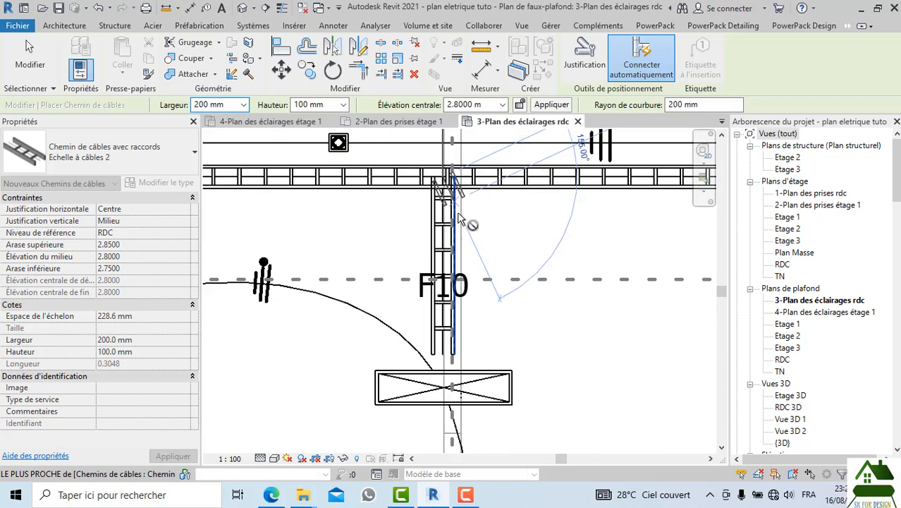
pyautogui.press('Escape')
pyautogui.press('Escape')
# Step: Try to pull the branch's north end back to the run's edge and out again, then delete the branch
pyautogui.click(454, 224)
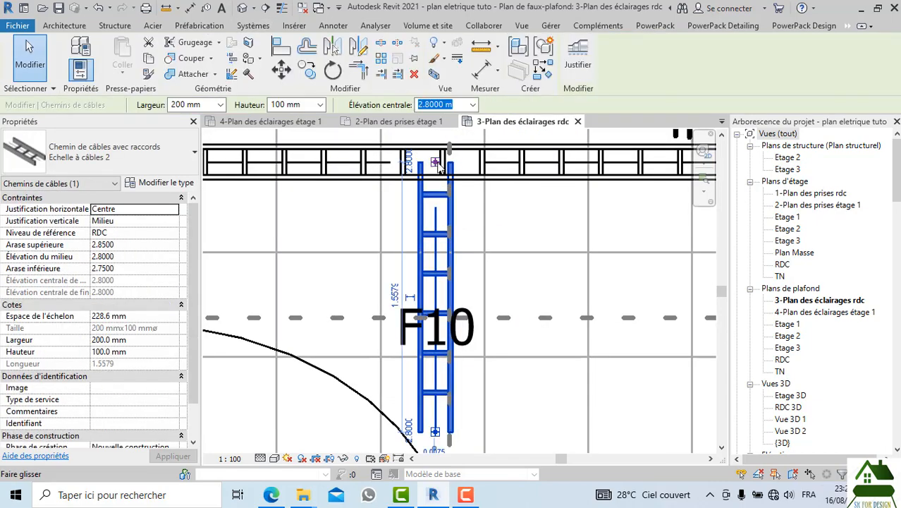
pyautogui.moveTo(436, 163); pyautogui.dragTo(436, 181)
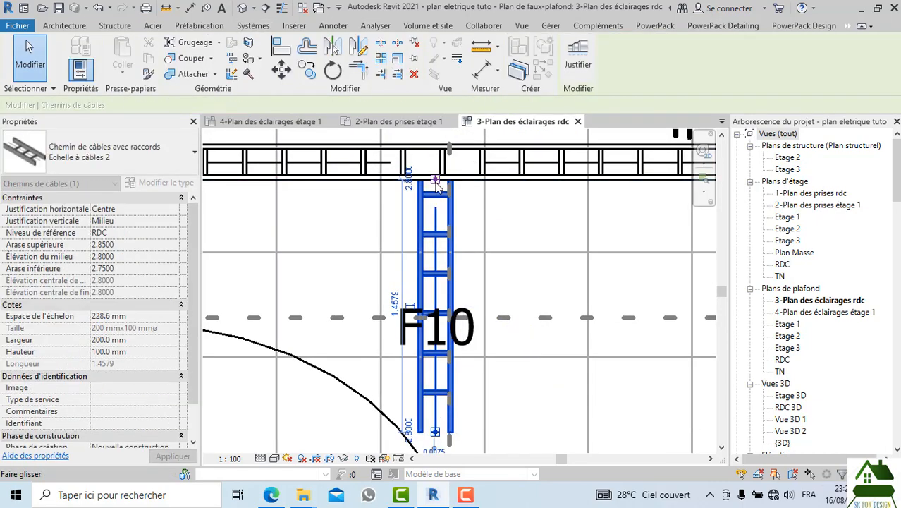
pyautogui.press('Escape')
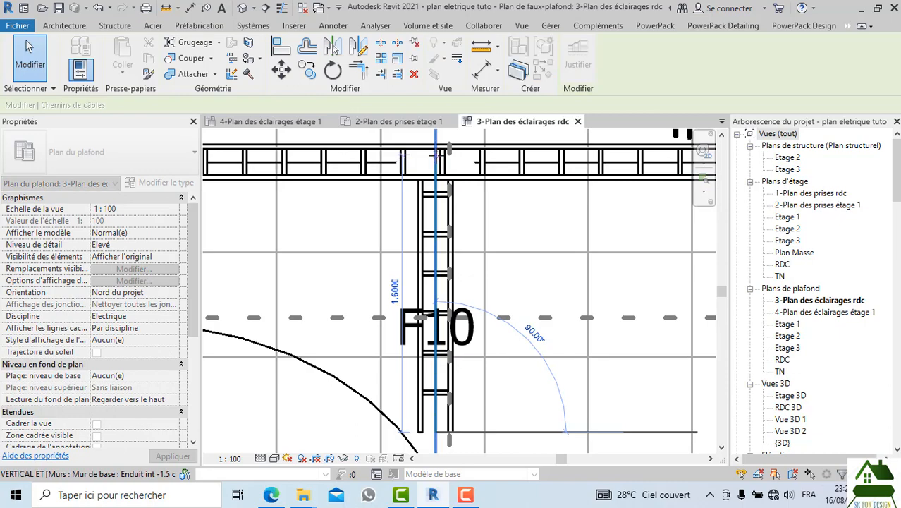
pyautogui.click(451, 204)
pyautogui.click(452, 206)
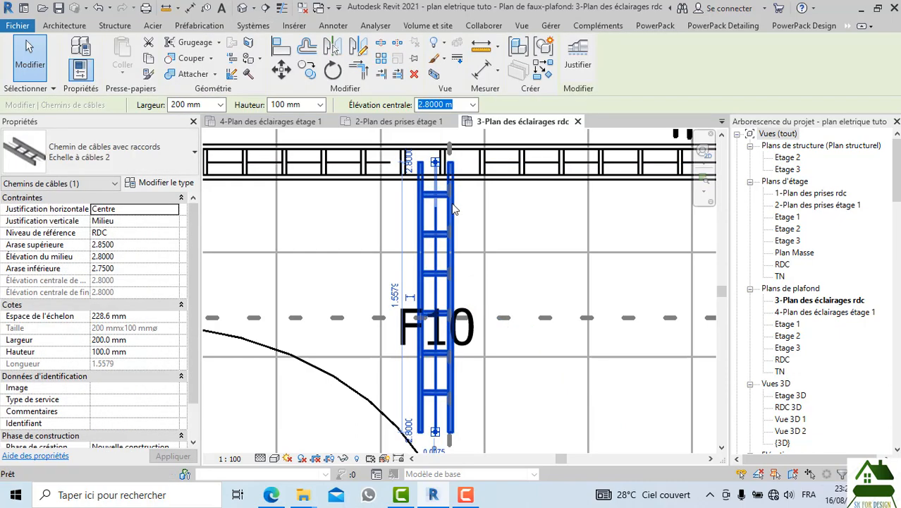
pyautogui.press('Delete')
# Step: Draw the branch tray in reverse, from the north-wall run's centreline down towards the northernmost F10 luminaire
pyautogui.scroll(-2, 451, 204)
pyautogui.rightClick(494, 188)
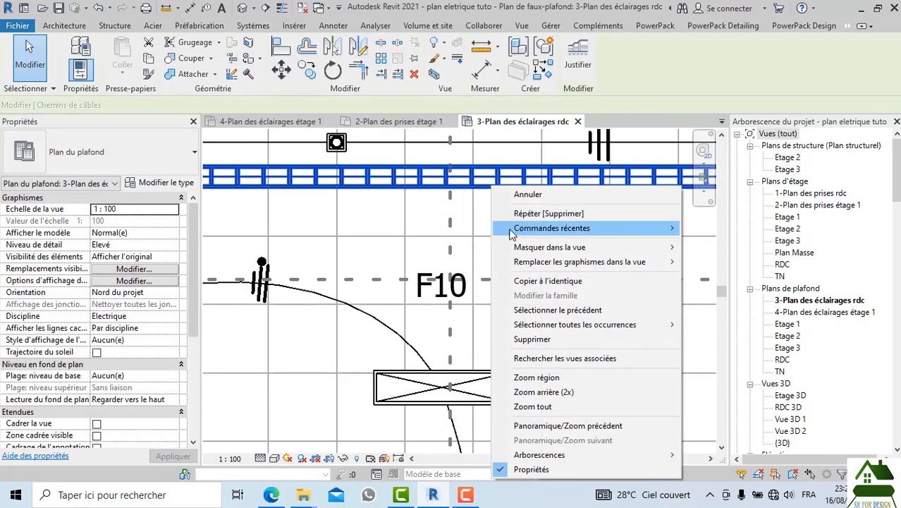
pyautogui.click(462, 205)
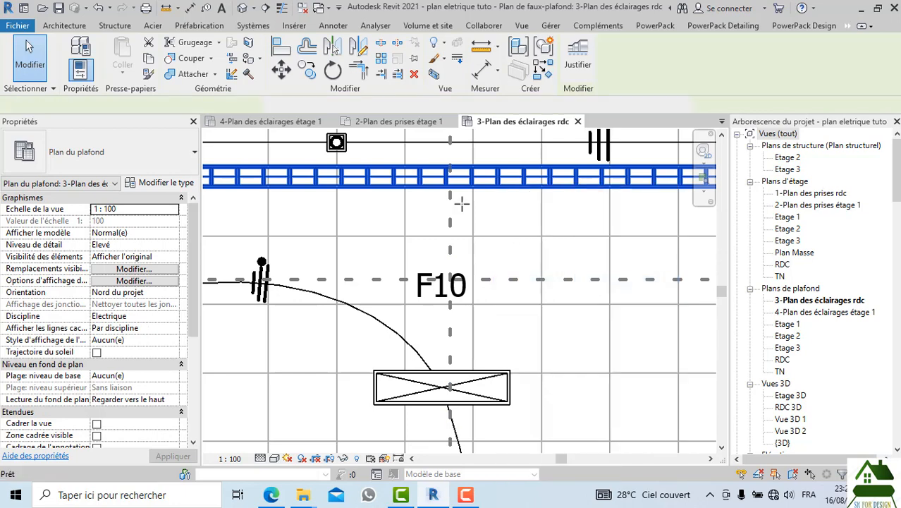
pyautogui.click(427, 177)
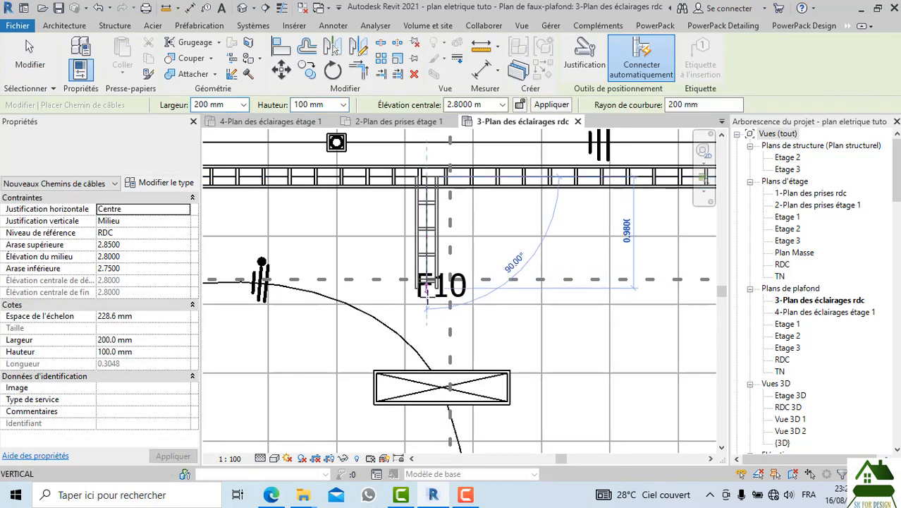
pyautogui.click(427, 337)
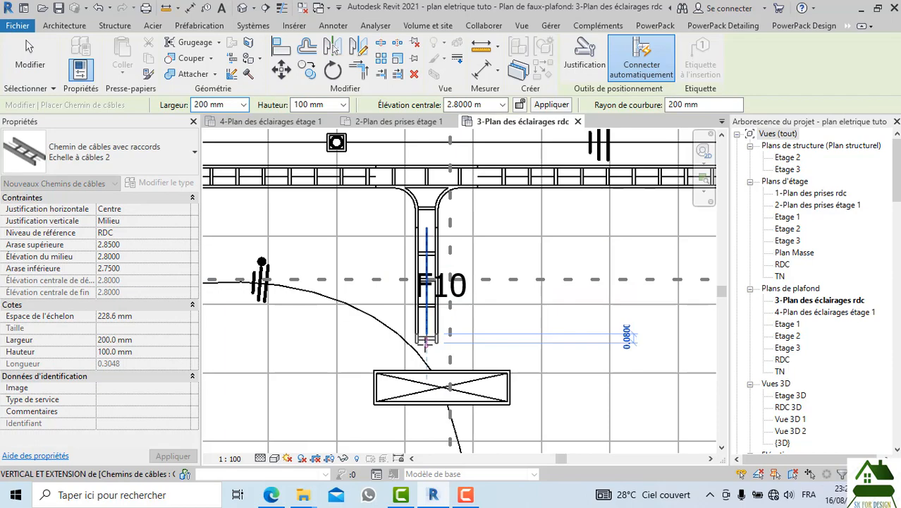
pyautogui.press('Escape')
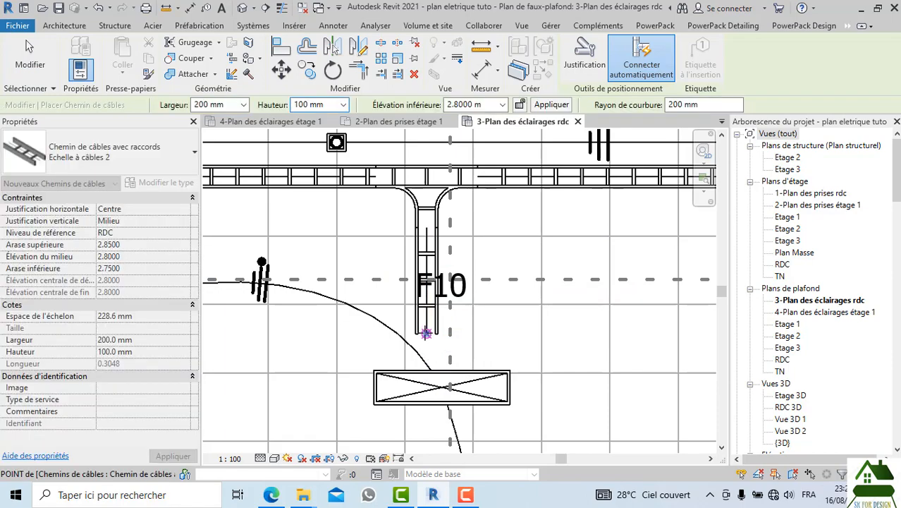
pyautogui.press('Escape')
# Step: Extend the branch's straight segment to about 1.14 m, close to the luminaire, and shift the branch east onto the vertical grid line
pyautogui.click(427, 338)
pyautogui.moveTo(429, 358); pyautogui.dragTo(427, 358)
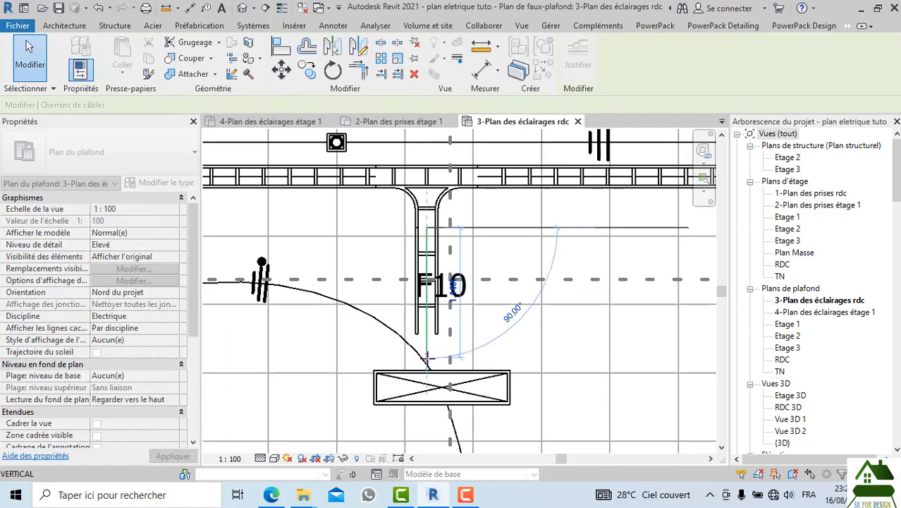
pyautogui.click(421, 255)
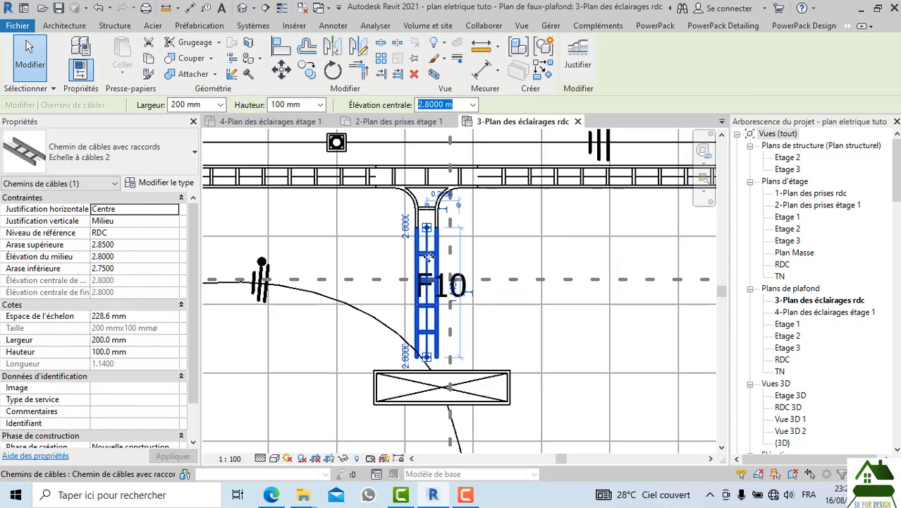
pyautogui.moveTo(421, 256); pyautogui.dragTo(487, 300)
pyautogui.click(513, 336)
# Step: Draw a vertical branch tray about 1 m long from the south-wall run up towards the southernmost F10 luminaire
pyautogui.scroll(-2, 547, 345)
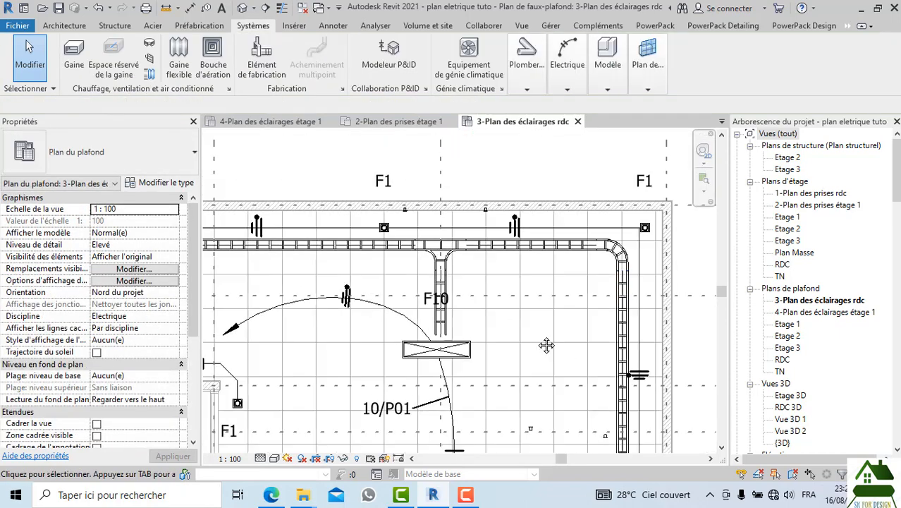
pyautogui.moveTo(546, 345); pyautogui.dragTo(538, 230, button='middle')
pyautogui.scroll(-4, 530, 259)
pyautogui.moveTo(549, 294); pyautogui.dragTo(548, 187, button='middle')
pyautogui.scroll(2, 487, 393)
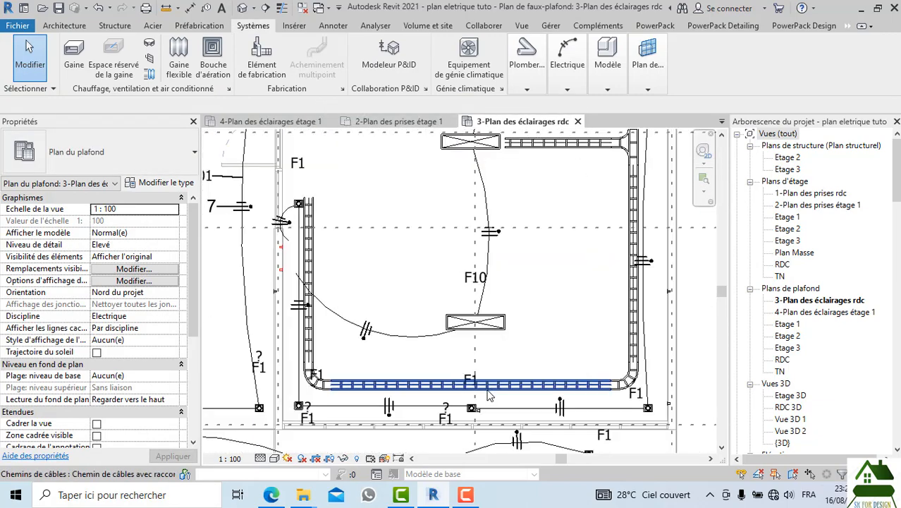
pyautogui.rightClick(489, 396)
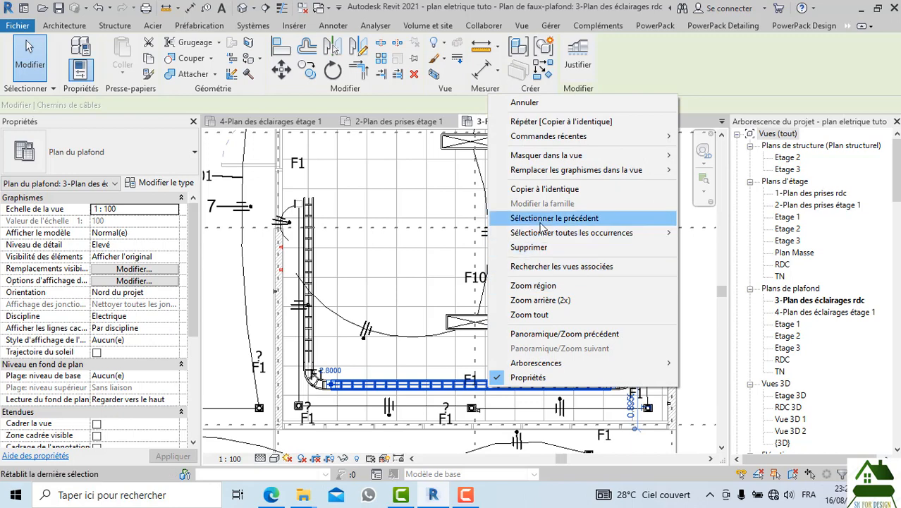
pyautogui.click(541, 188)
pyautogui.scroll(3, 480, 376)
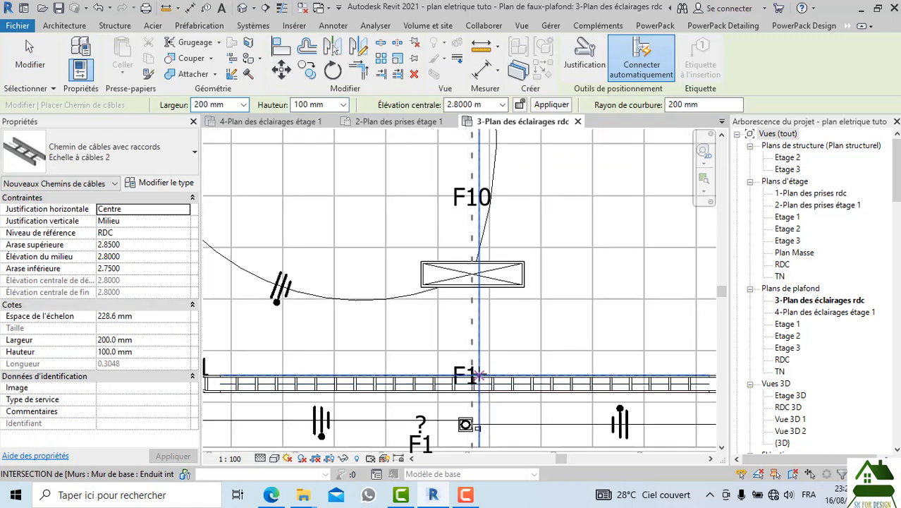
pyautogui.click(480, 375)
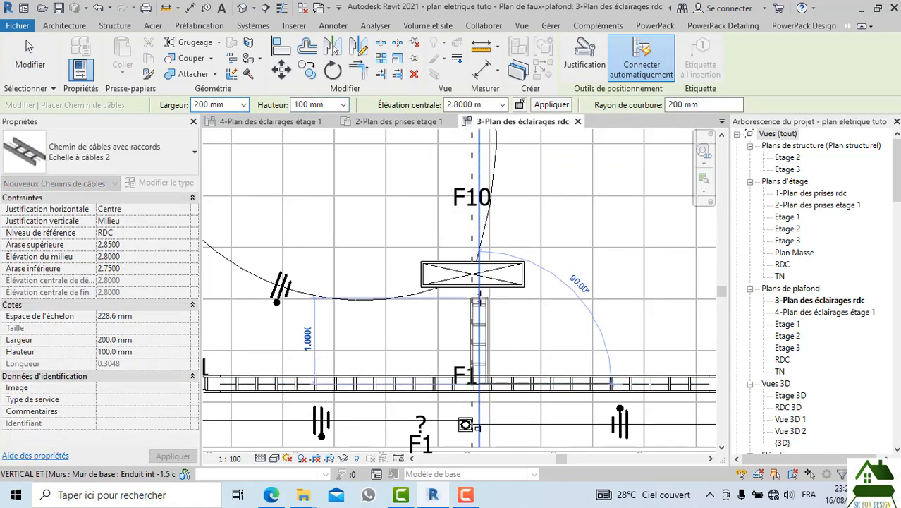
pyautogui.click(479, 298)
pyautogui.press('Escape')
pyautogui.press('Escape')
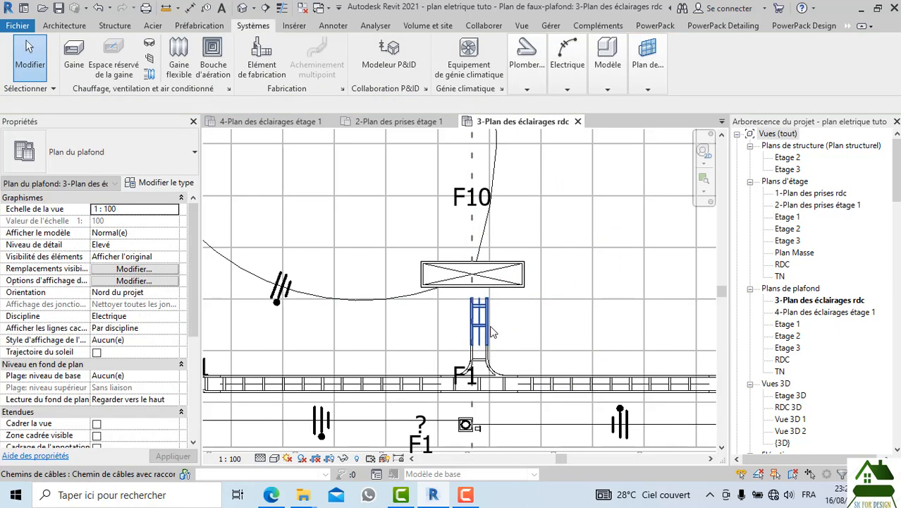
# Step: Move the southern branch tray sideways until it is centred on the vertical grid line below the F10 luminaire
pyautogui.click(473, 328)
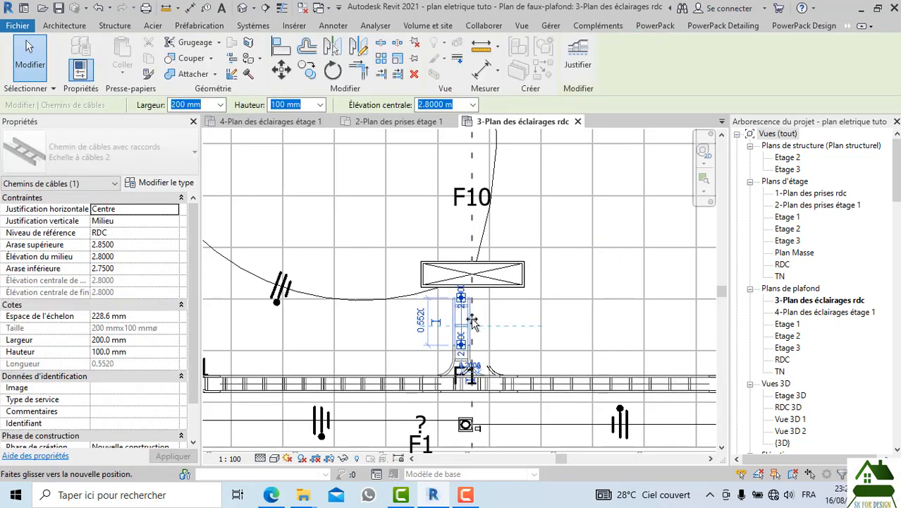
pyautogui.click(505, 324)
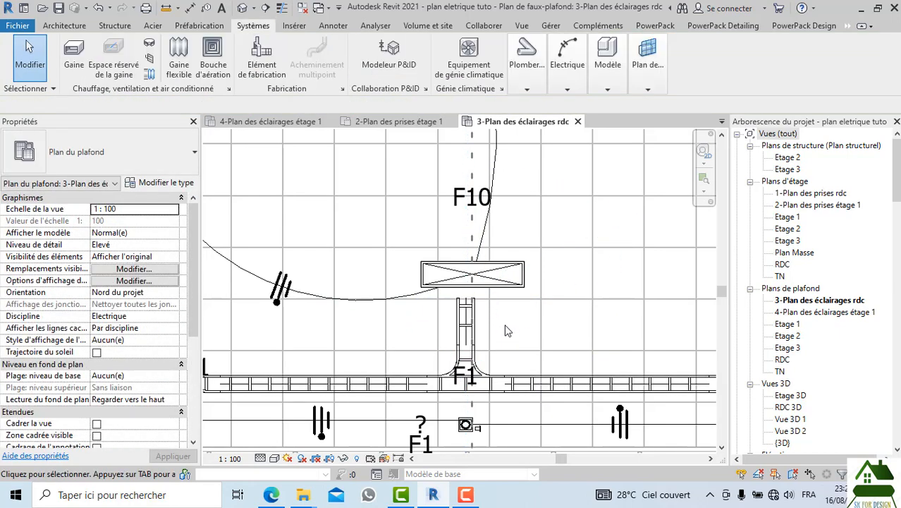
pyautogui.moveTo(515, 311); pyautogui.dragTo(510, 247, button='middle')
pyautogui.scroll(2, 466, 263)
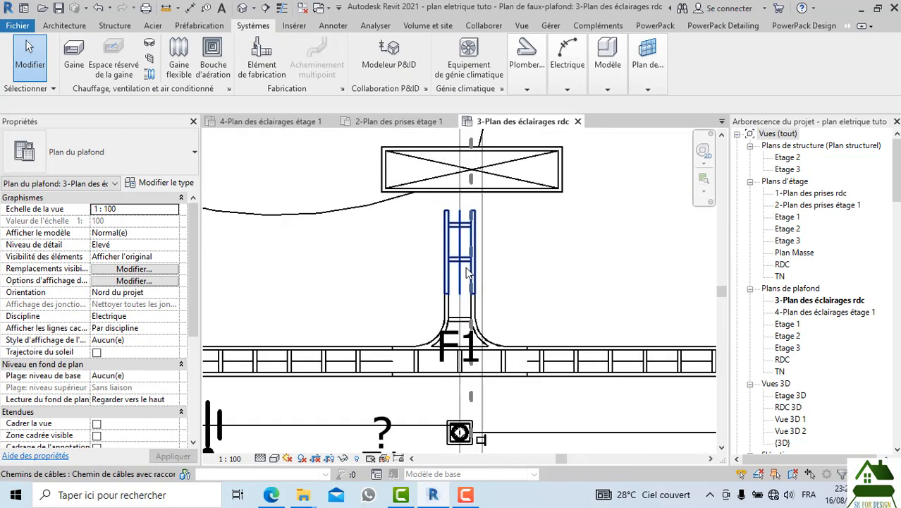
pyautogui.click(476, 256)
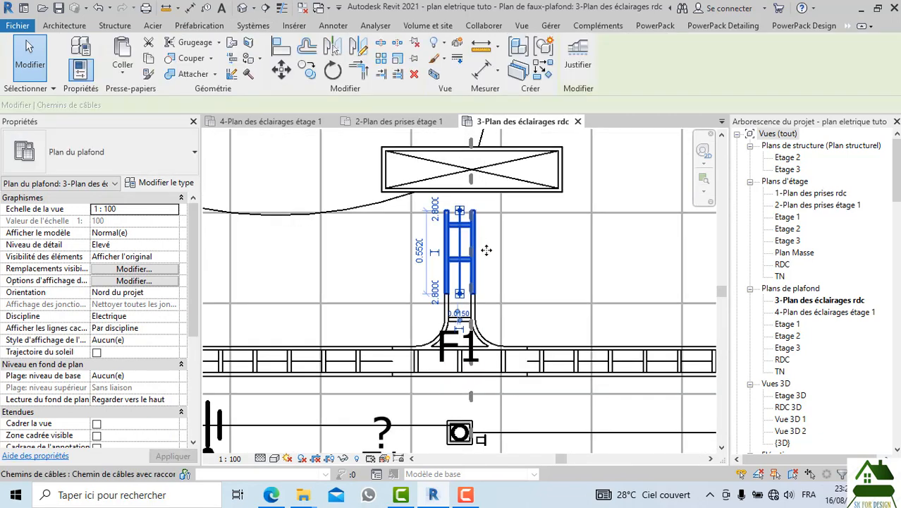
pyautogui.moveTo(472, 241)
pyautogui.mouseDown()
pyautogui.moveTo(517, 238)
pyautogui.moveTo(485, 242)
pyautogui.mouseUp()
pyautogui.click(530, 265)
# Step: Delete the question-mark luminaire tag above the F1 label, just west of the middle south-wall luminaire
pyautogui.scroll(-1, 529, 264)
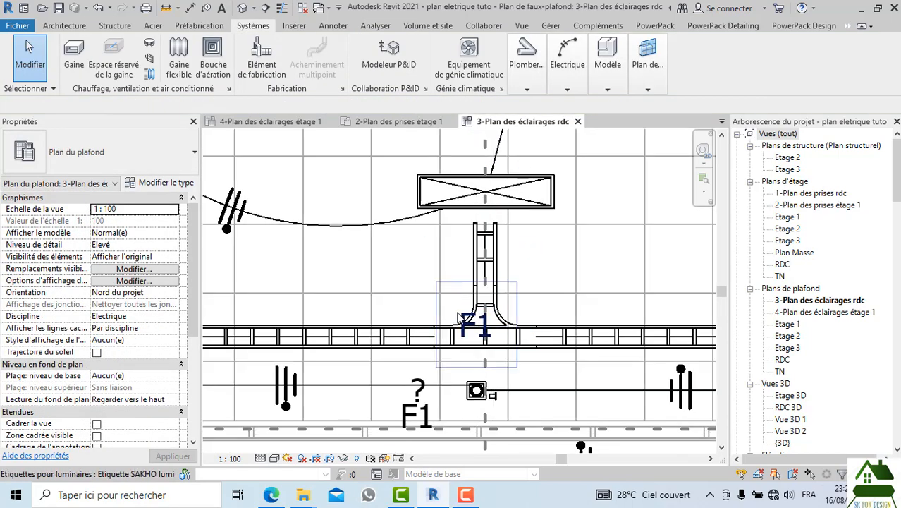
pyautogui.click(460, 317)
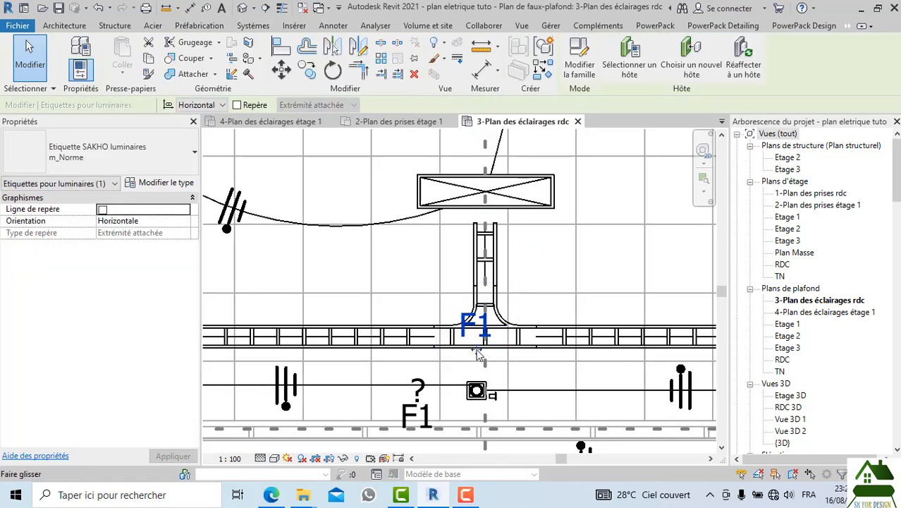
pyautogui.scroll(-3, 478, 352)
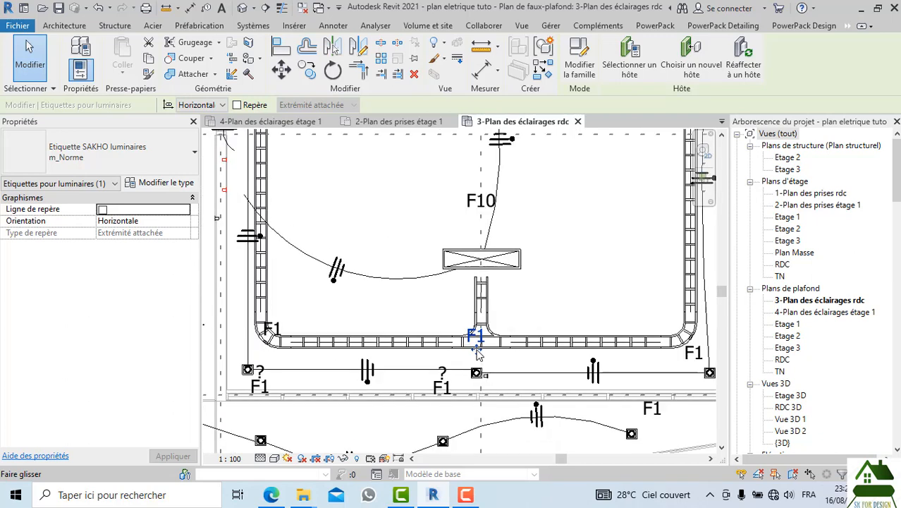
pyautogui.click(449, 391)
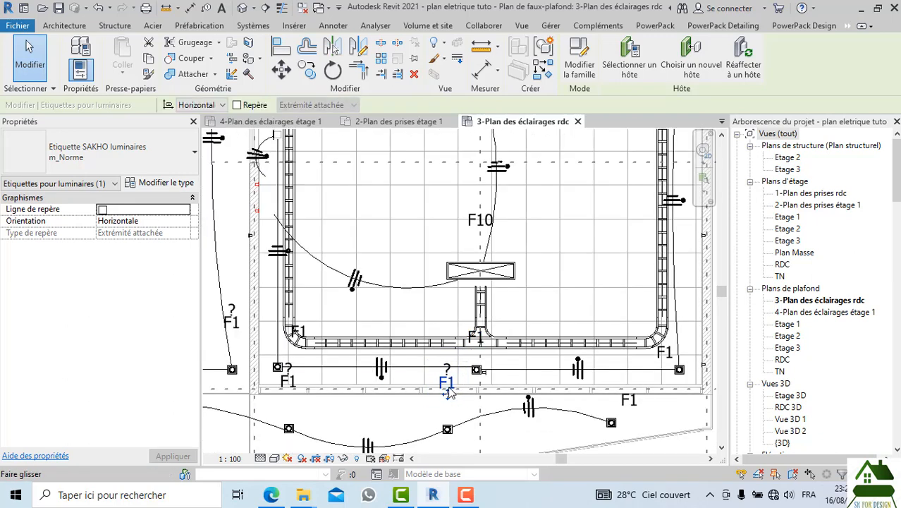
pyautogui.scroll(3, 450, 393)
pyautogui.press('Escape')
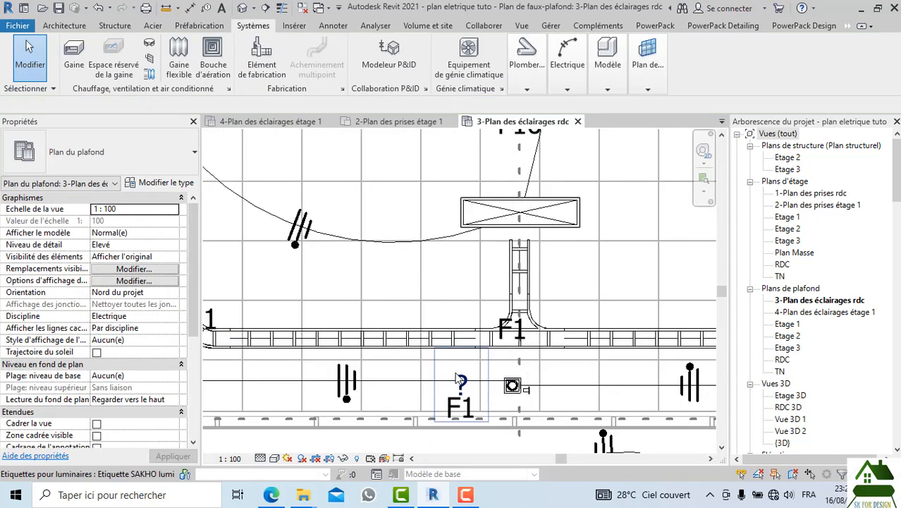
pyautogui.click(458, 379)
pyautogui.press('Delete')
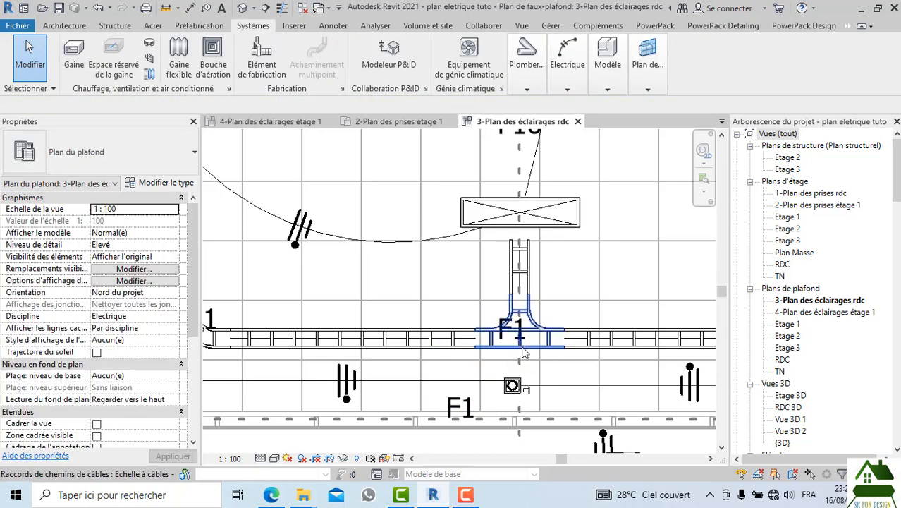
pyautogui.scroll(3, 530, 396)
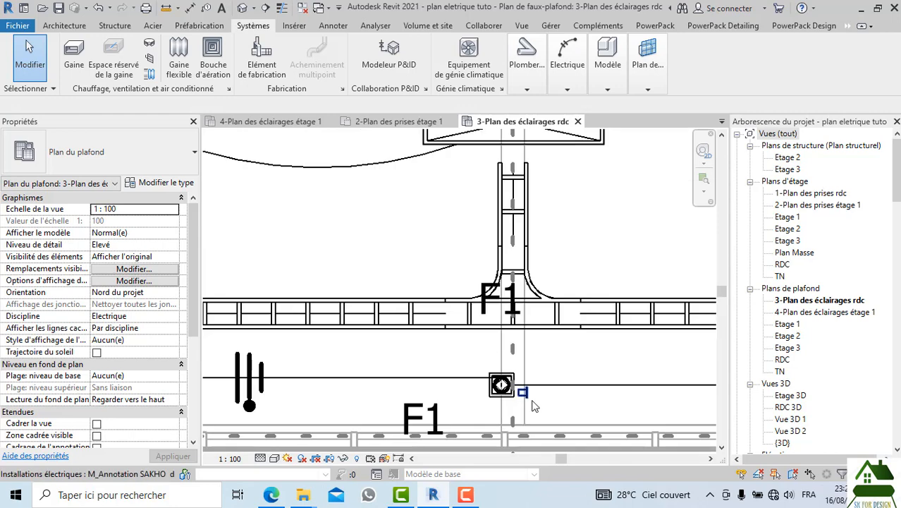
pyautogui.scroll(-3, 528, 362)
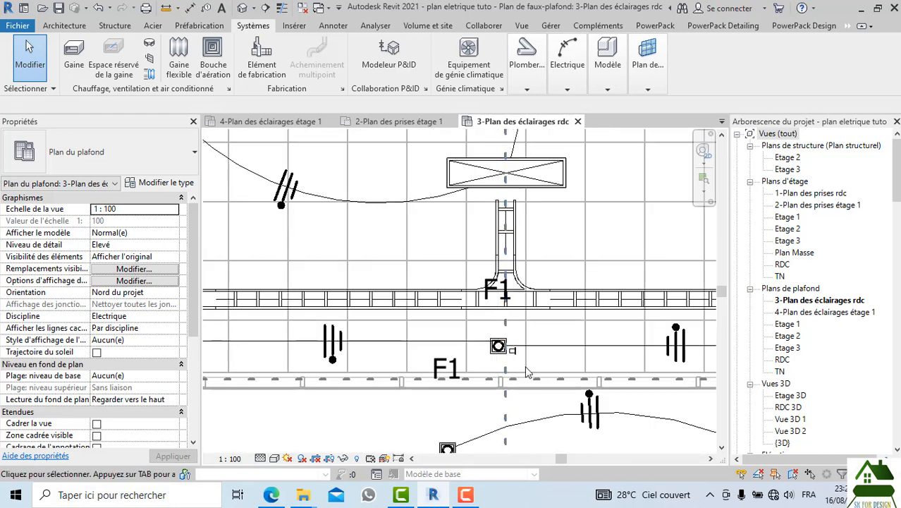
# Step: Examine the wall socket beside the middle south-wall luminaire and the F1 tags around it
pyautogui.scroll(4, 527, 373)
pyautogui.click(495, 328)
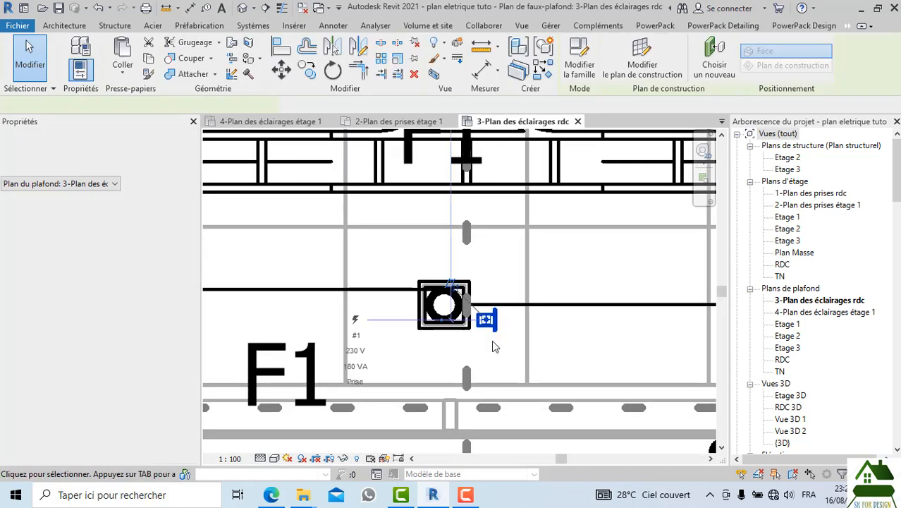
pyautogui.scroll(-4, 494, 348)
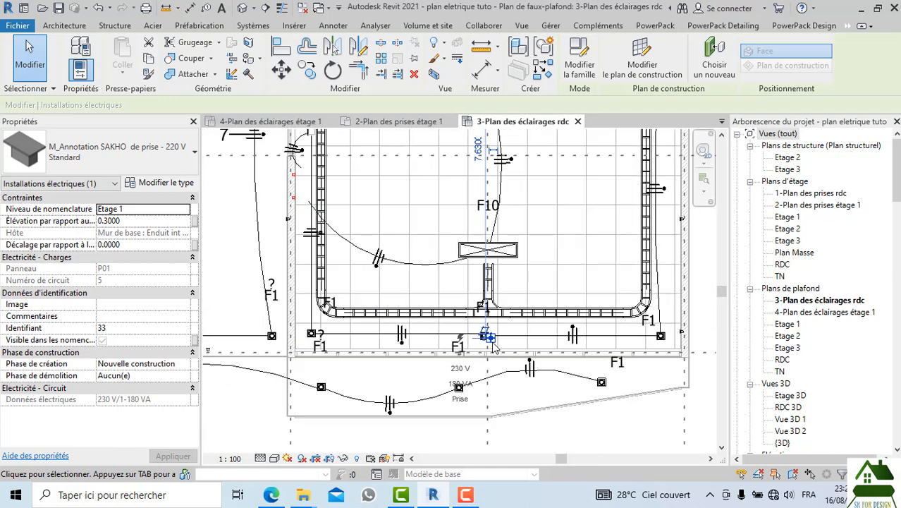
pyautogui.scroll(4, 342, 347)
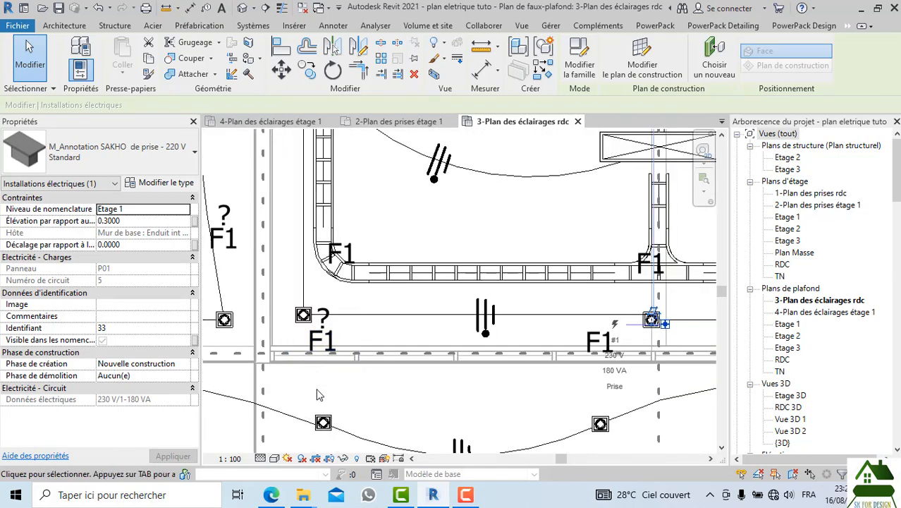
pyautogui.press('Escape')
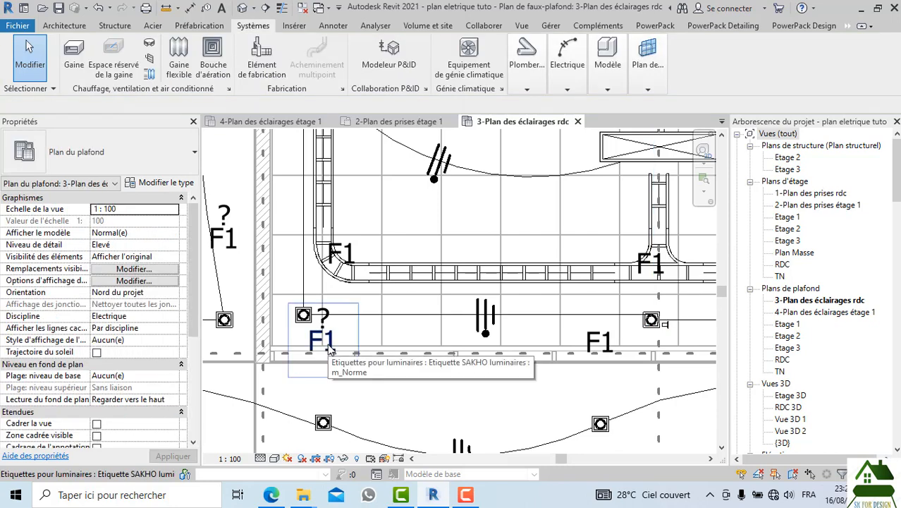
pyautogui.moveTo(474, 397); pyautogui.dragTo(326, 417, button='middle')
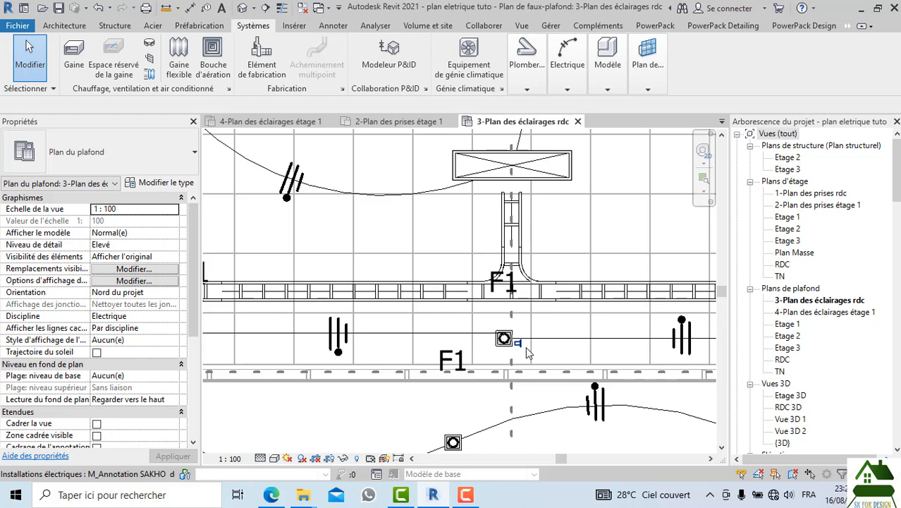
pyautogui.click(529, 352)
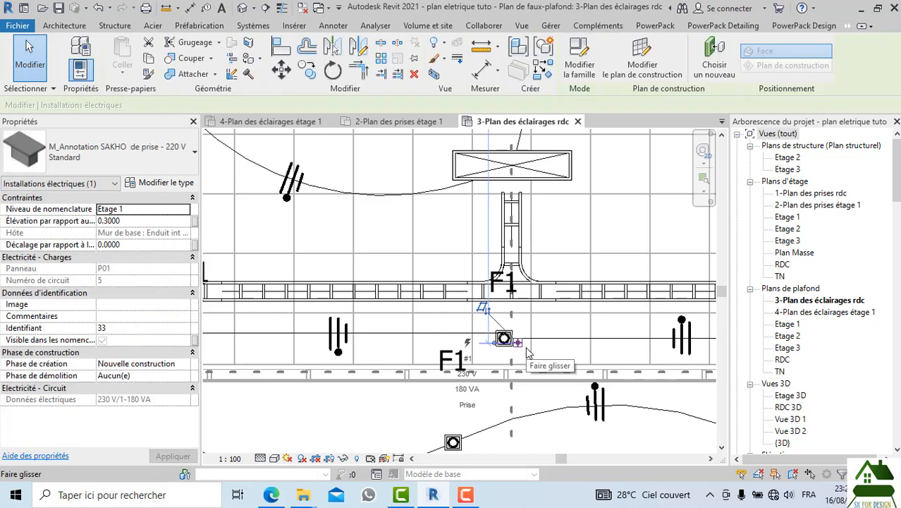
pyautogui.scroll(-4, 527, 353)
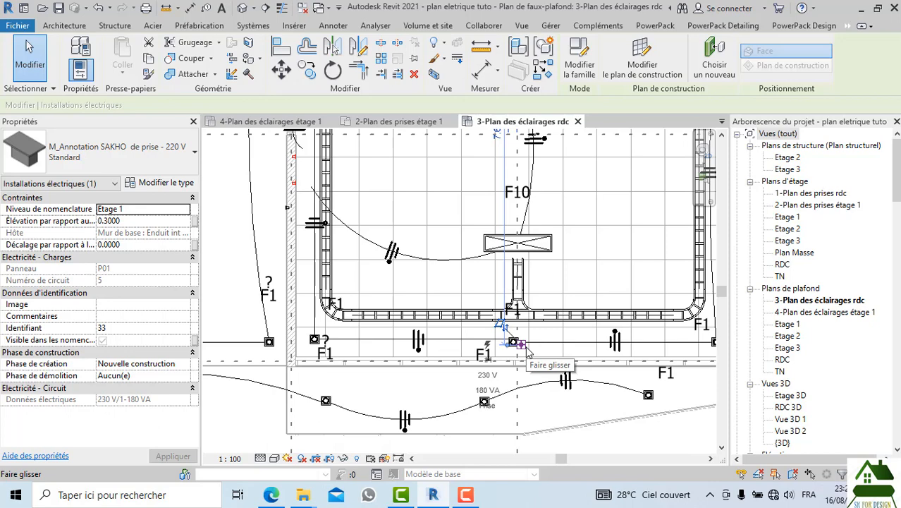
pyautogui.scroll(3, 531, 393)
pyautogui.click(536, 409)
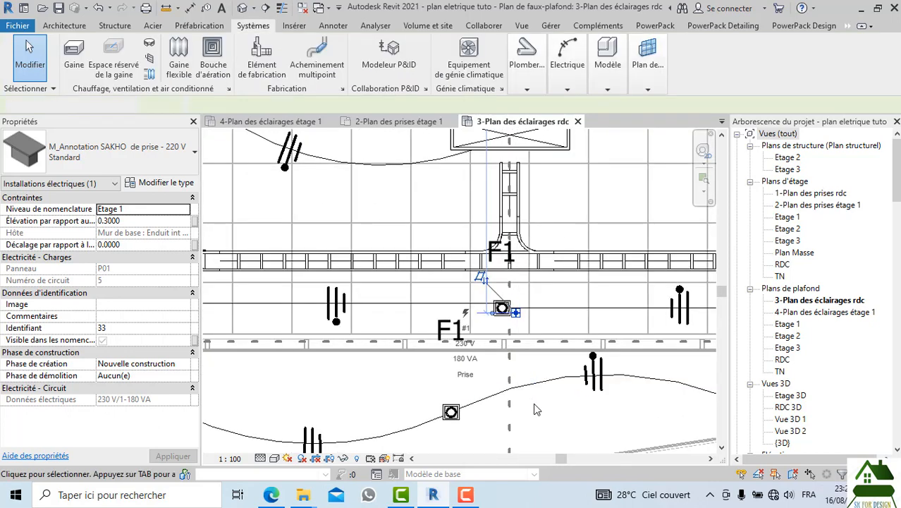
# Step: Set the ground-floor lighting plan's detail level to Faible so the cable trays show as single lines
pyautogui.scroll(-3, 536, 409)
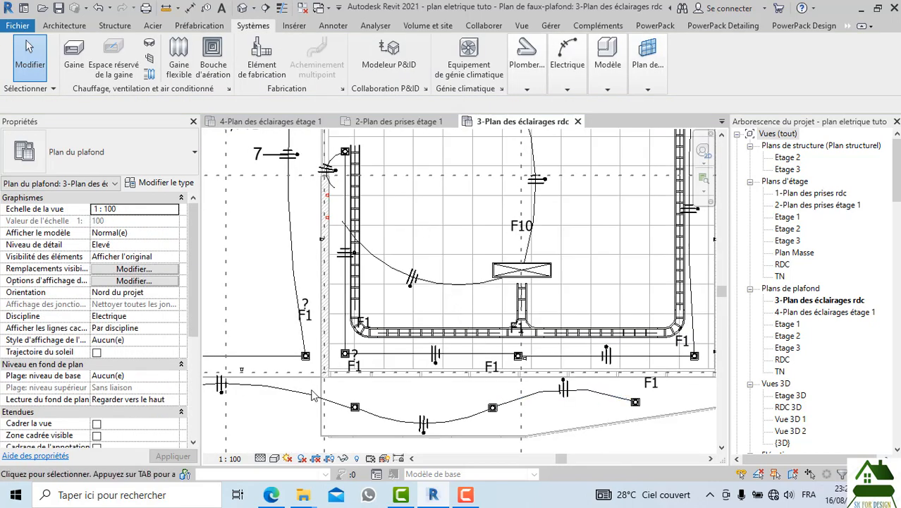
pyautogui.click(260, 459)
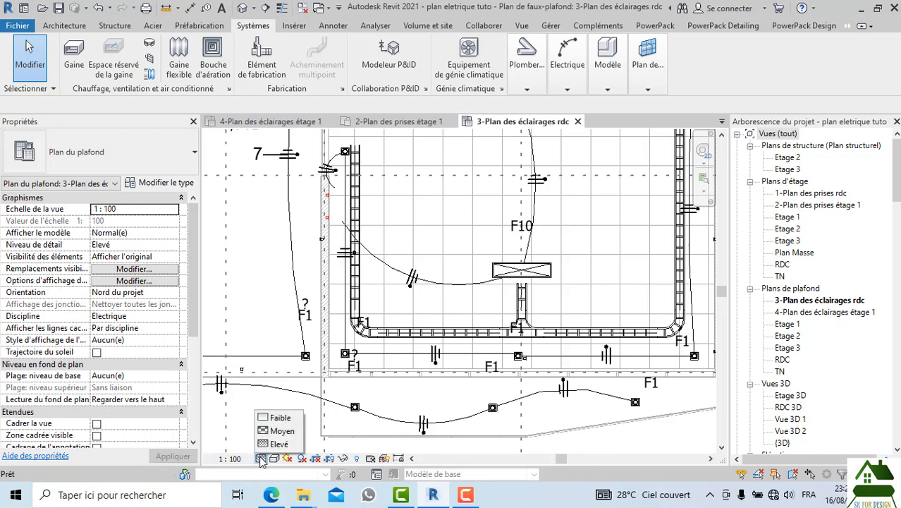
pyautogui.click(278, 417)
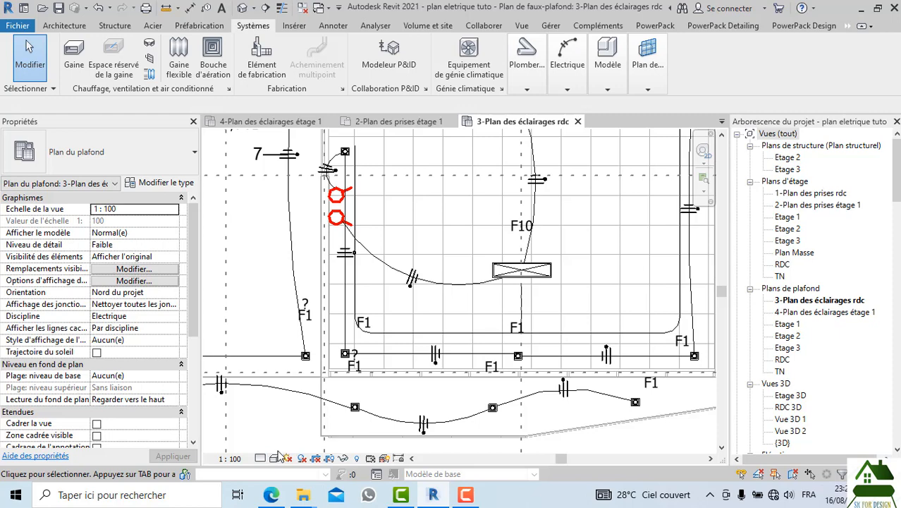
pyautogui.scroll(2, 435, 339)
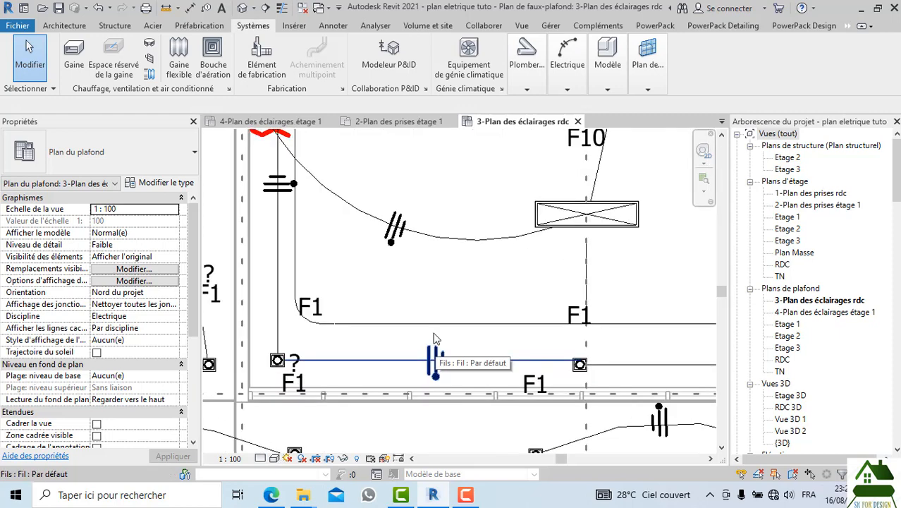
pyautogui.scroll(-1, 336, 380)
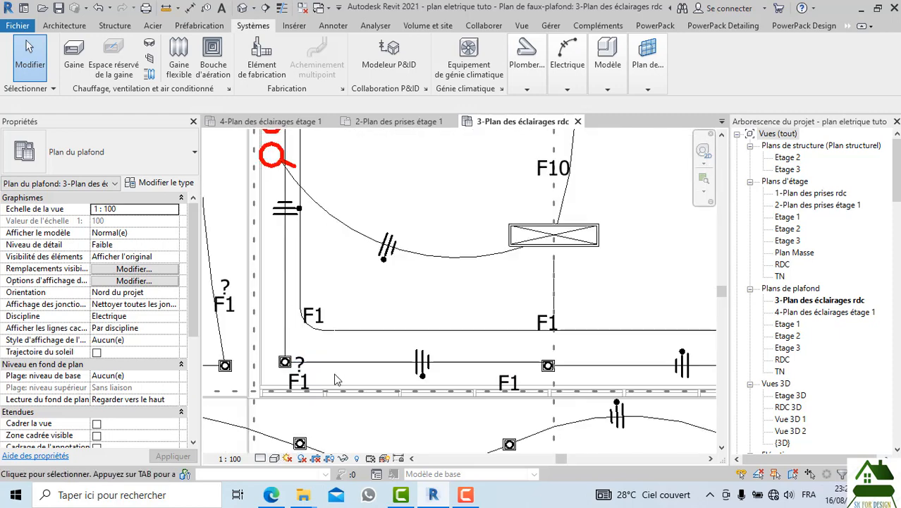
pyautogui.scroll(-2, 337, 379)
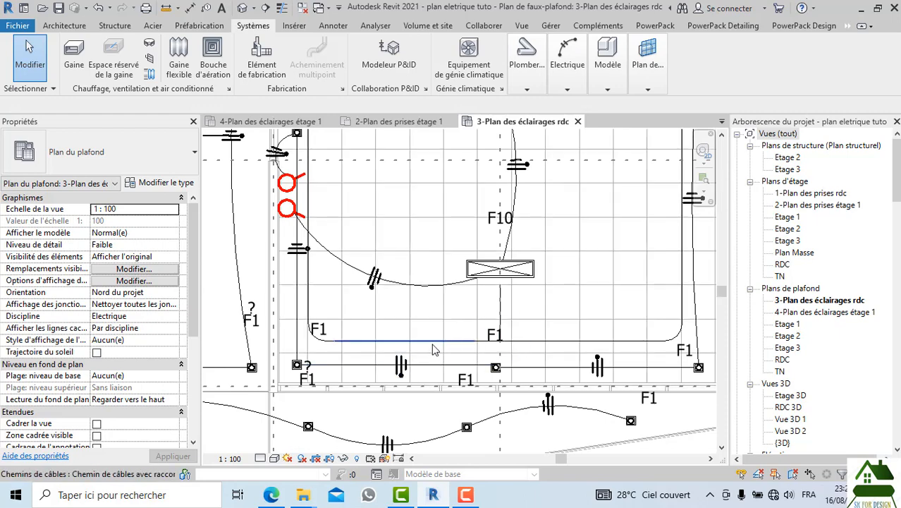
pyautogui.moveTo(562, 344); pyautogui.dragTo(503, 410, button='middle')
pyautogui.scroll(-3, 503, 411)
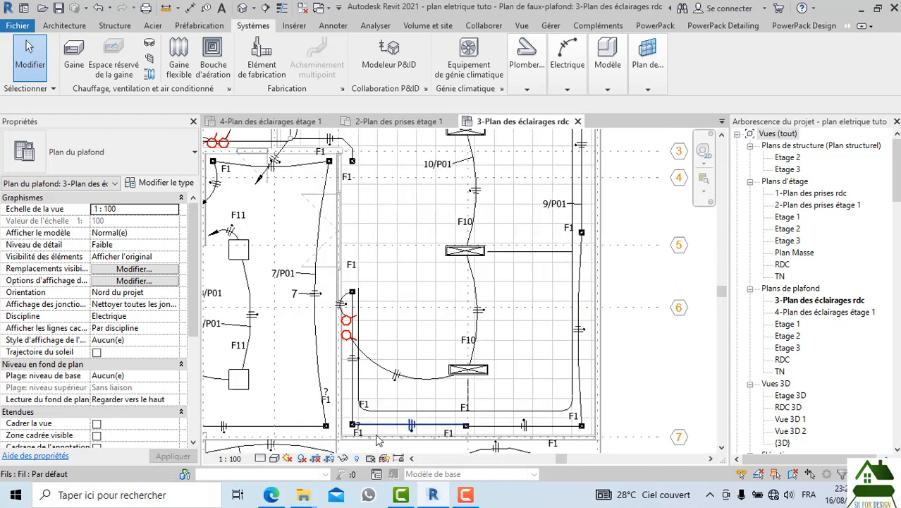
pyautogui.click(273, 459)
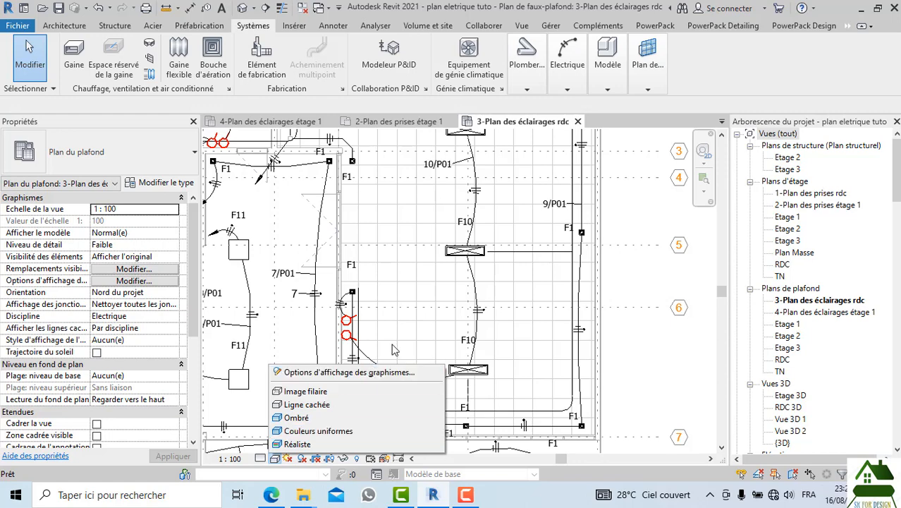
pyautogui.click(630, 358)
pyautogui.scroll(-2, 569, 329)
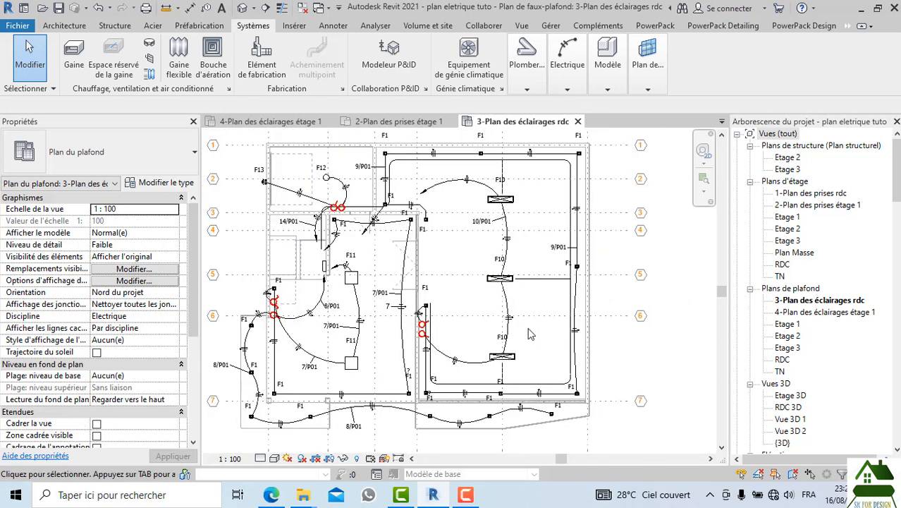
# Step: Duplicate the ceiling plan view 3-Plan des éclairages rdc with its details
pyautogui.rightClick(811, 302)
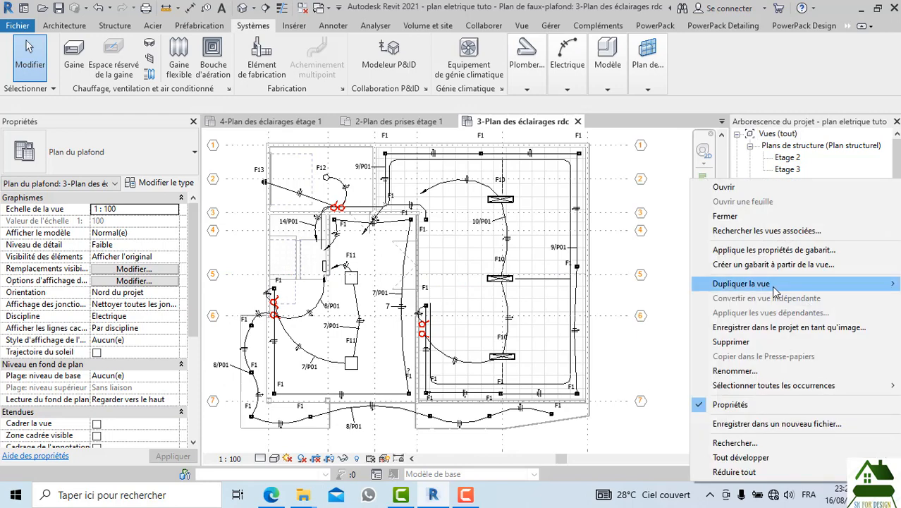
pyautogui.moveTo(775, 291)
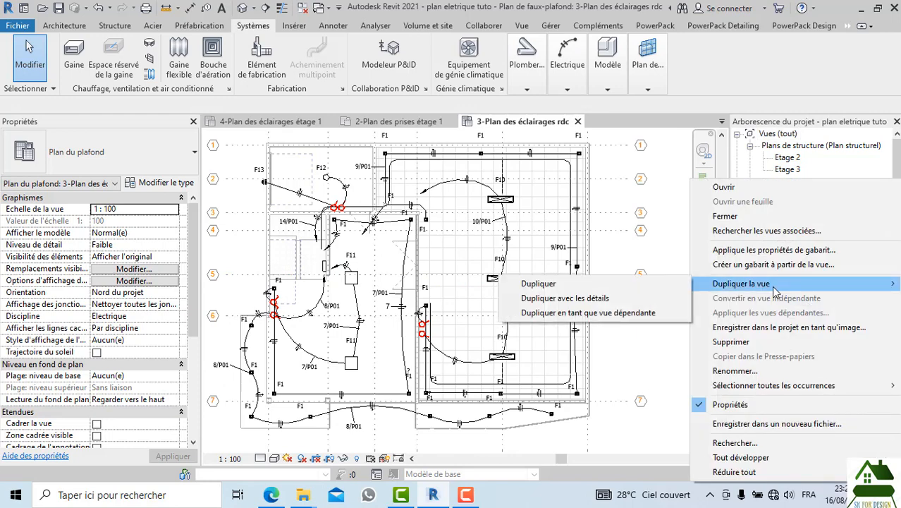
pyautogui.click(583, 302)
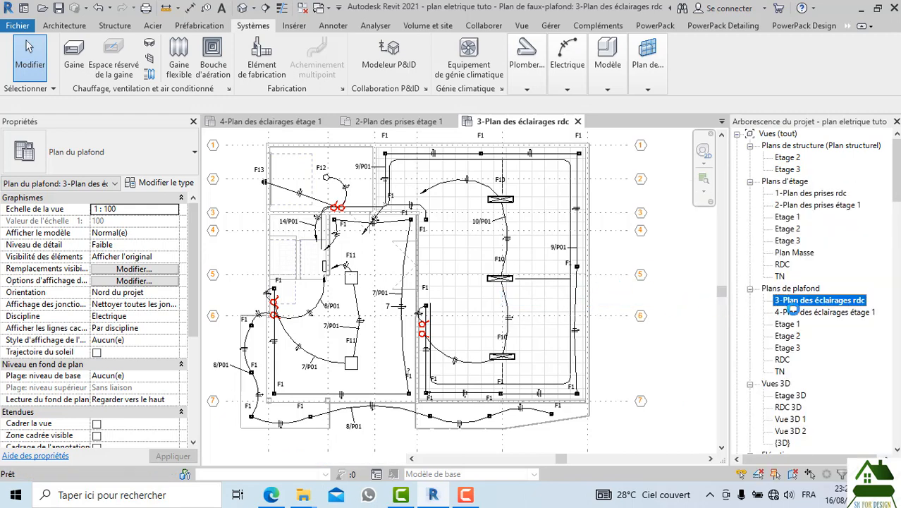
pyautogui.click(781, 315)
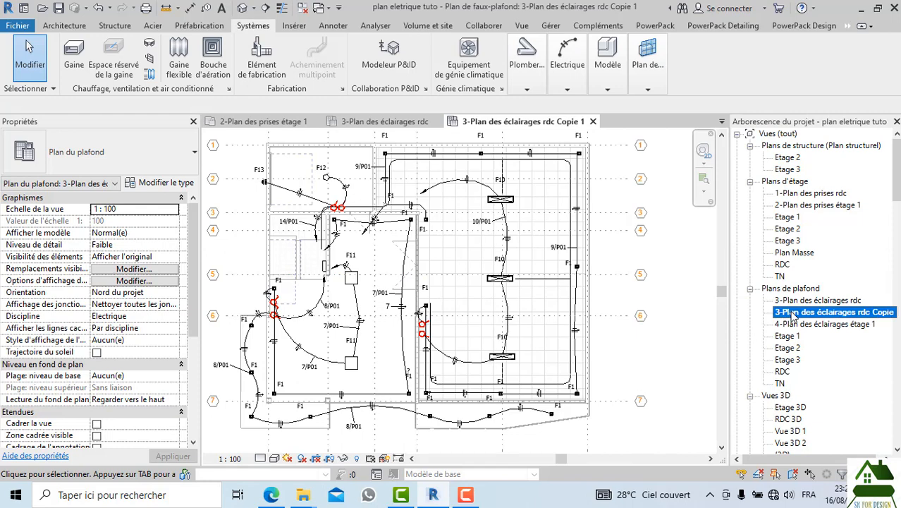
# Step: Rename the duplicated ceiling plan view as 3-Plan des chimin des cables
pyautogui.rightClick(781, 314)
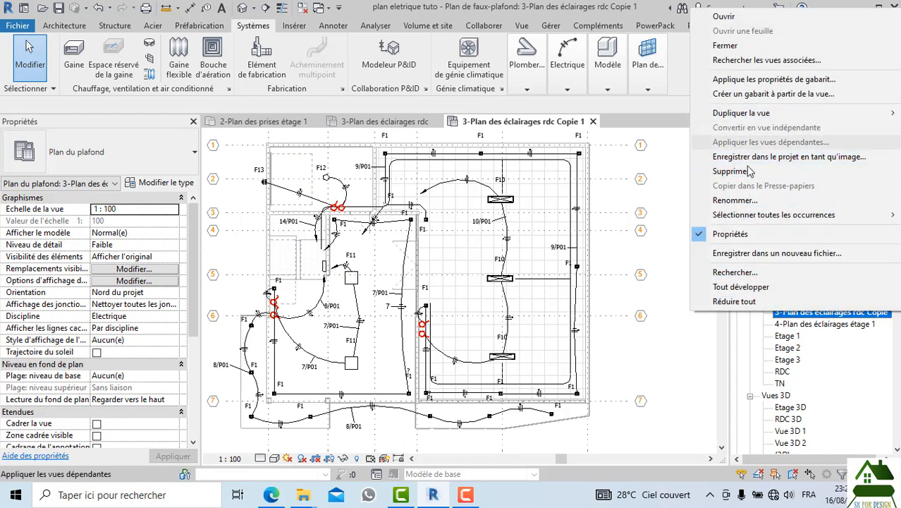
pyautogui.click(736, 200)
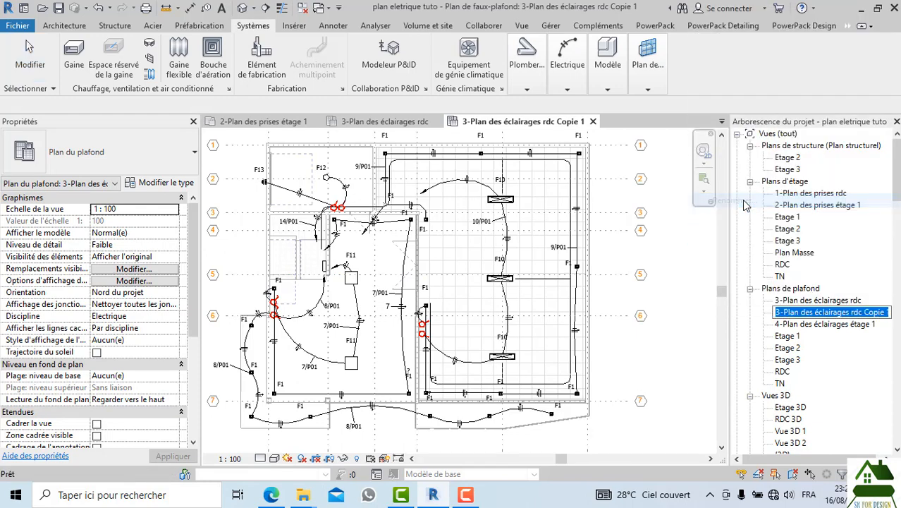
pyautogui.click(866, 312)
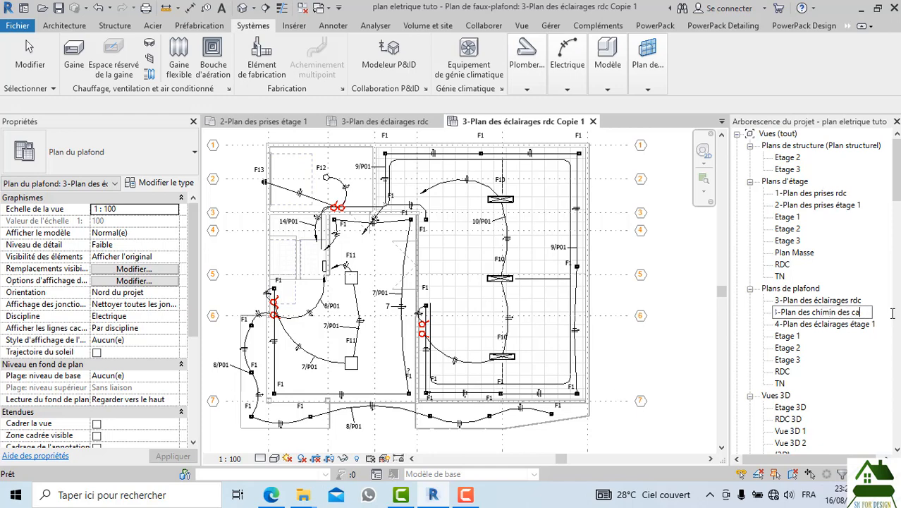
pyautogui.press('Return')
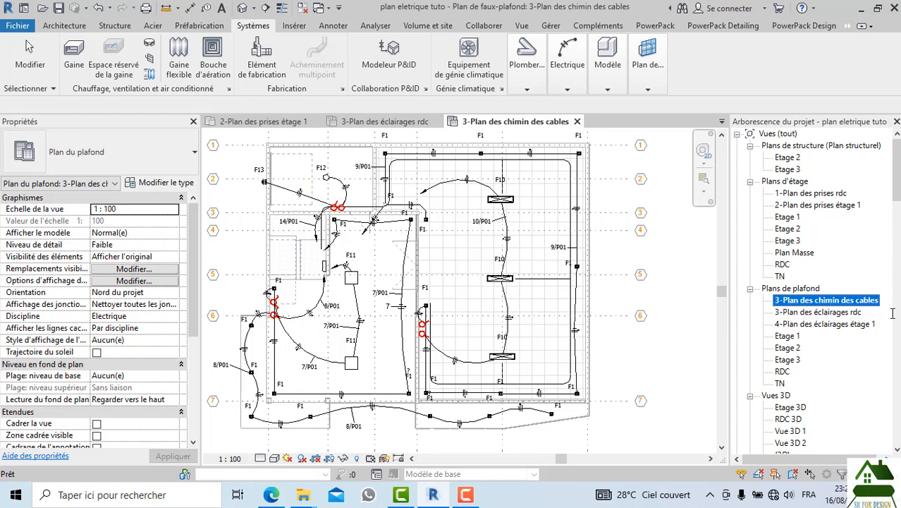
# Step: Set the detail level of the cable tray plan view to Elevé
pyautogui.scroll(-3, 575, 283)
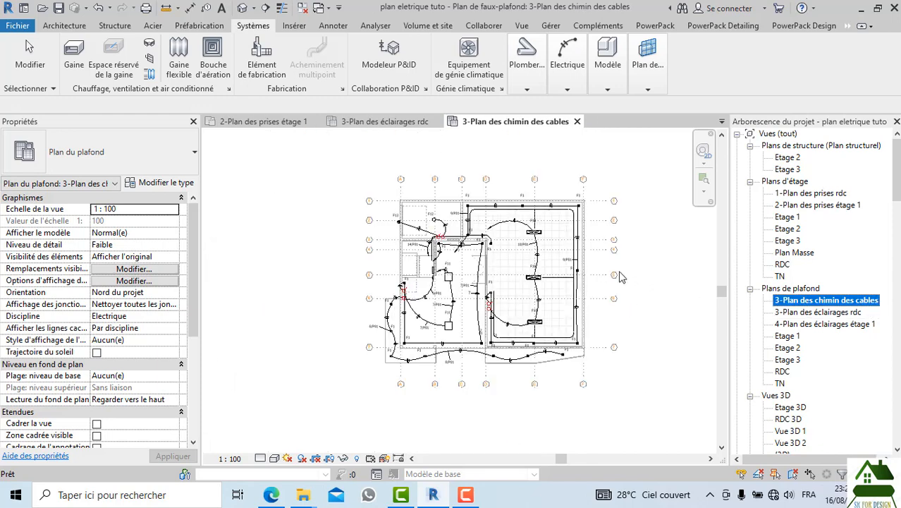
pyautogui.scroll(2, 557, 254)
pyautogui.scroll(2, 554, 251)
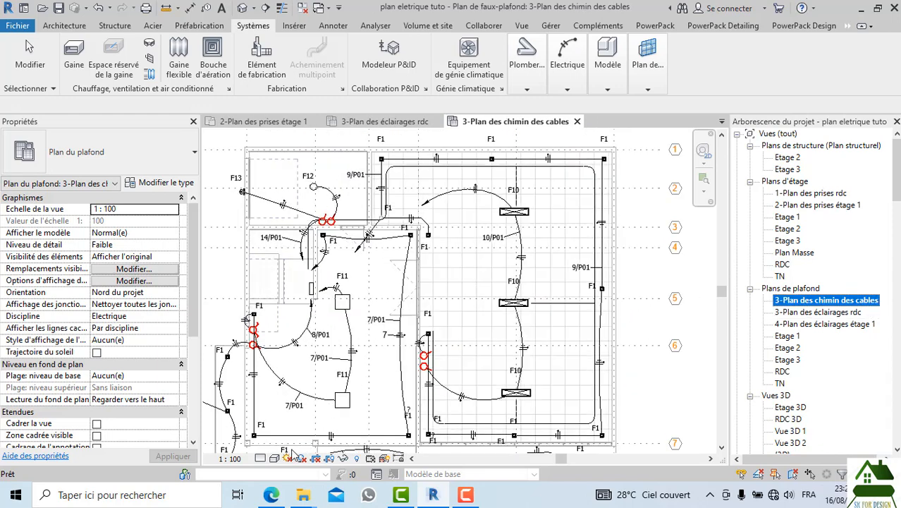
pyautogui.click(264, 457)
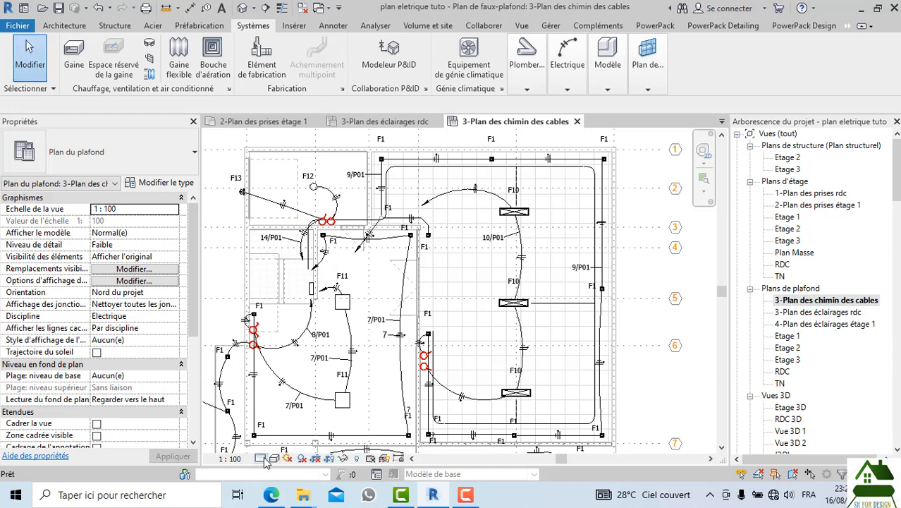
pyautogui.click(263, 458)
pyautogui.click(275, 443)
pyautogui.scroll(-2, 479, 242)
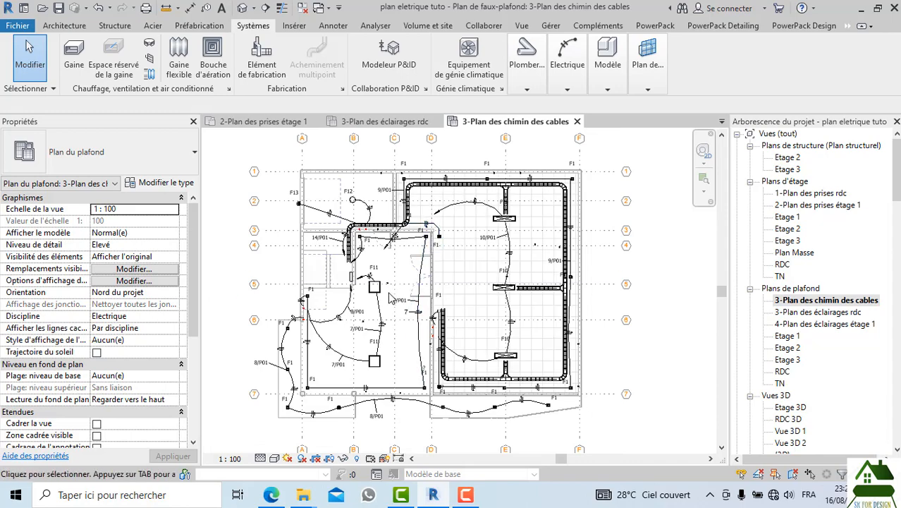
pyautogui.scroll(-3, 392, 298)
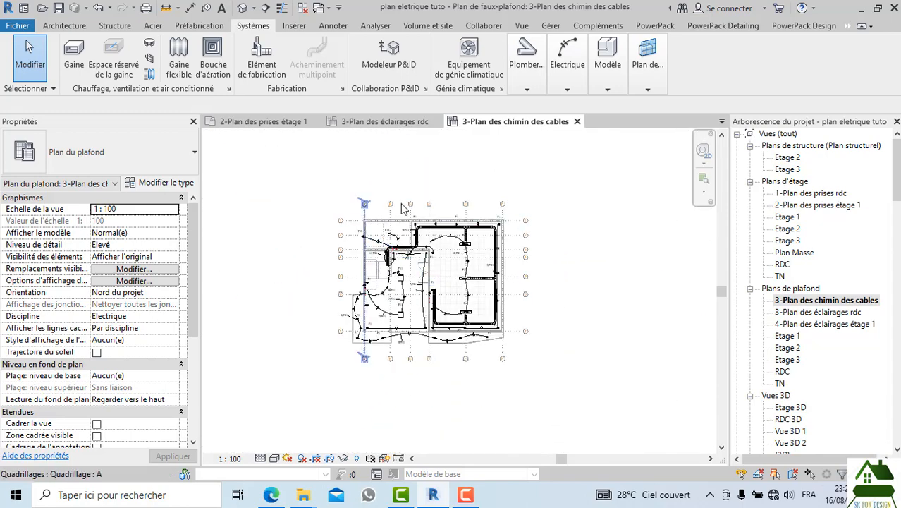
pyautogui.scroll(1, 392, 207)
pyautogui.scroll(3, 455, 226)
pyautogui.scroll(-3, 424, 223)
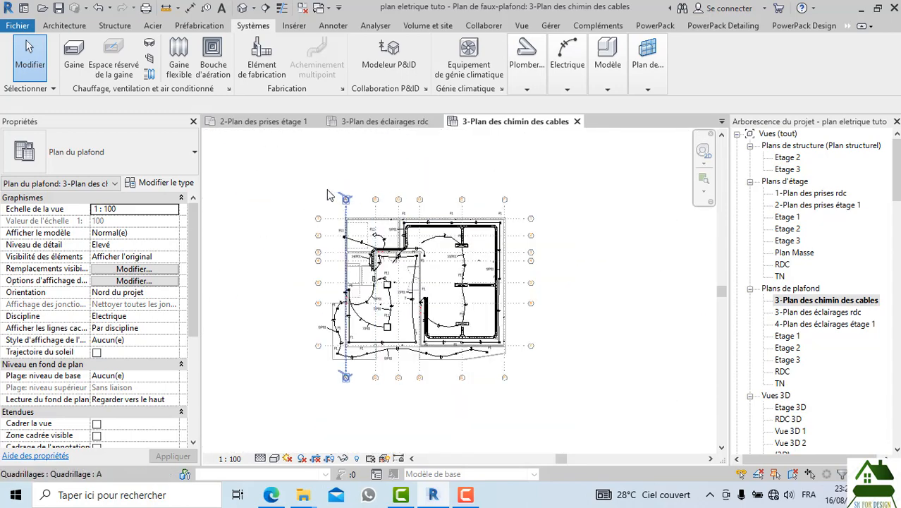
pyautogui.moveTo(273, 182); pyautogui.dragTo(577, 432)
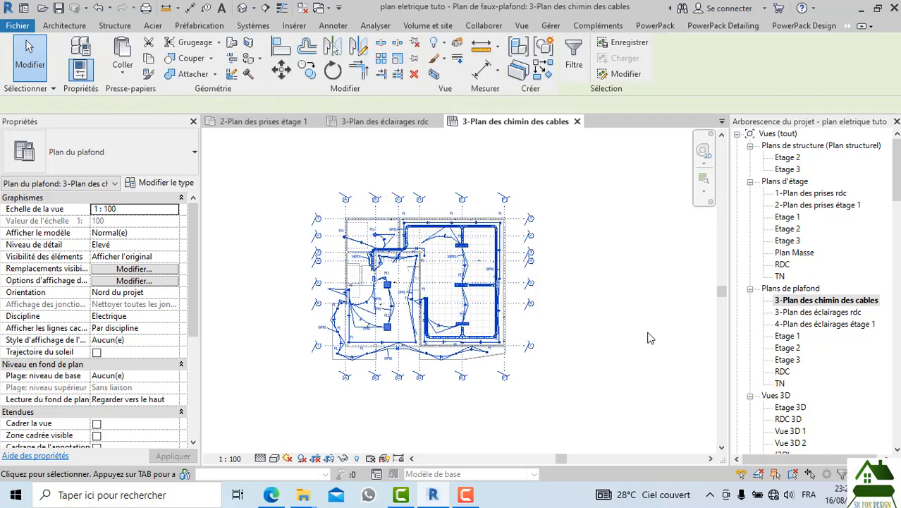
pyautogui.click(608, 327)
pyautogui.scroll(2, 433, 331)
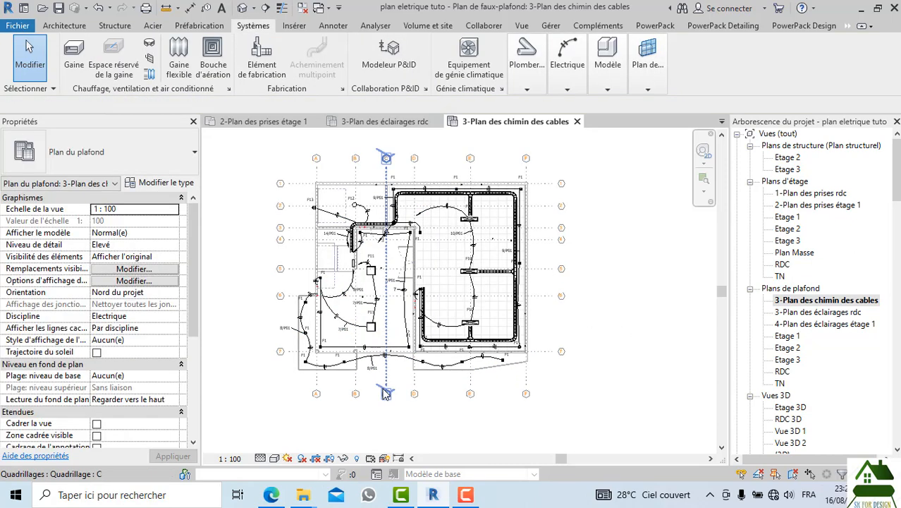
# Step: Hide the Fils model category in the 3-Plan des chimin des cables view through its visibility/graphics overrides
pyautogui.press('v')
pyautogui.press('g')
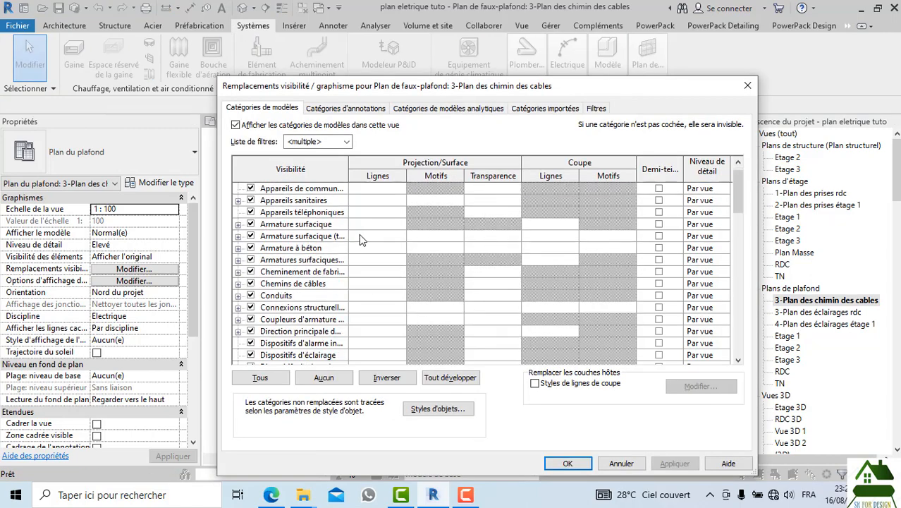
pyautogui.scroll(-1, 359, 234)
pyautogui.scroll(-1, 299, 240)
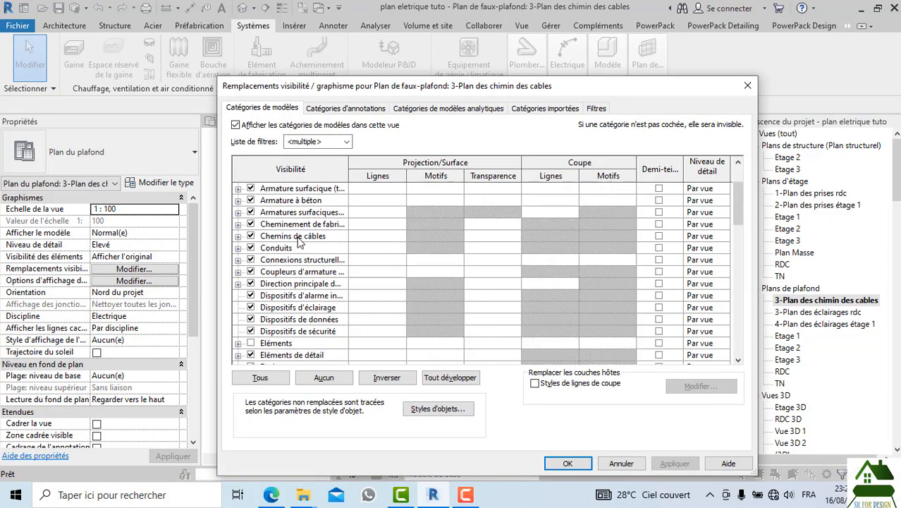
pyautogui.scroll(-5, 299, 241)
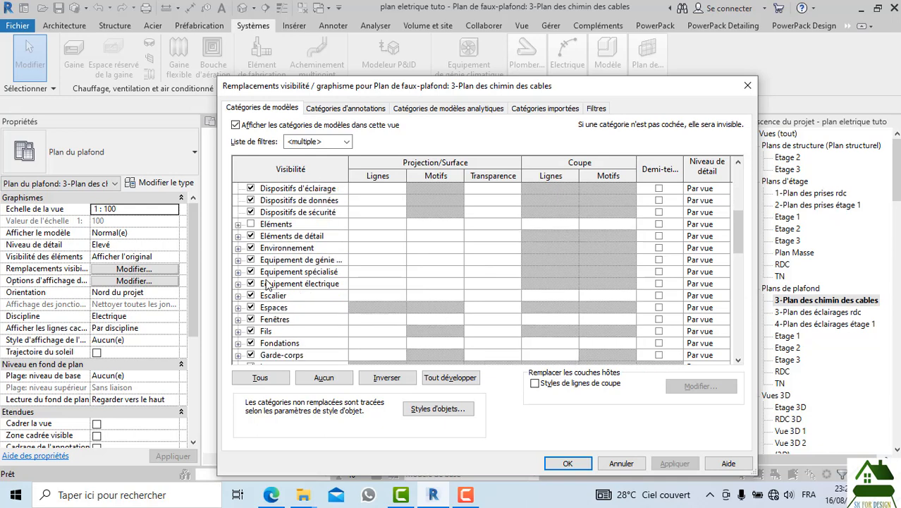
pyautogui.click(238, 331)
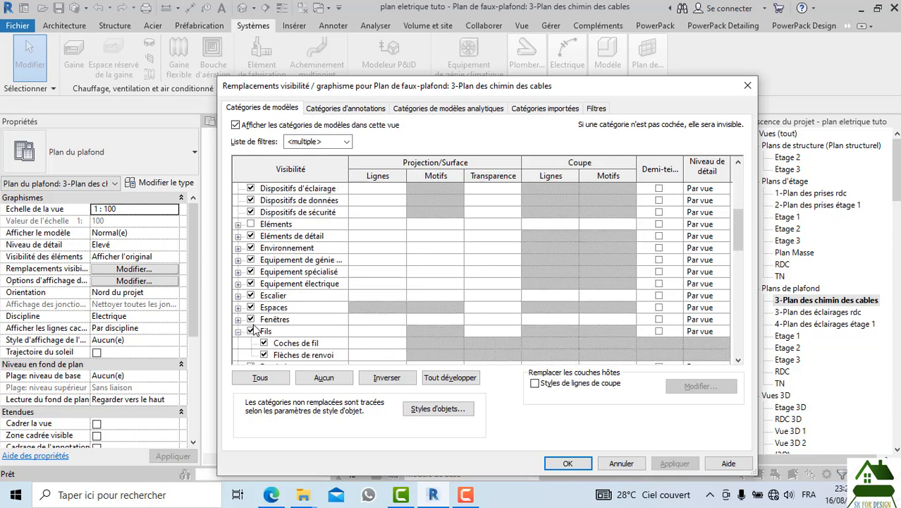
pyautogui.click(250, 332)
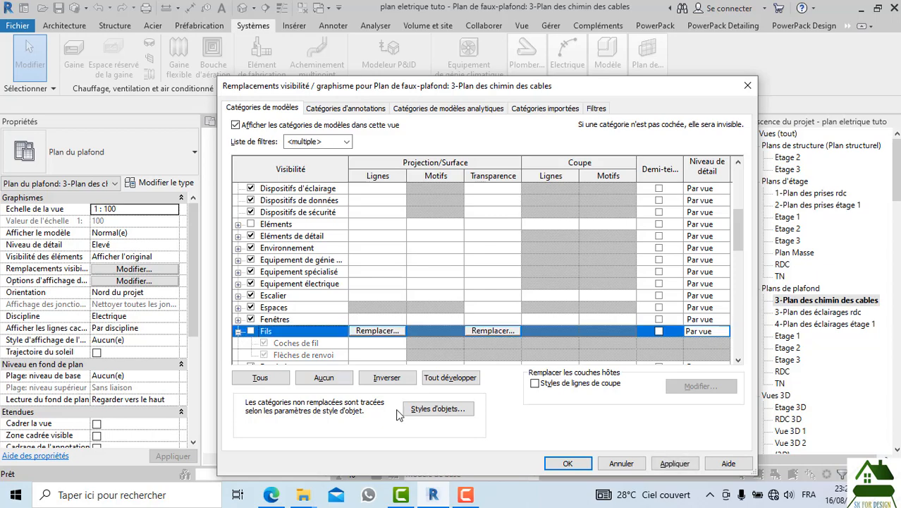
pyautogui.click(652, 465)
pyautogui.click(586, 470)
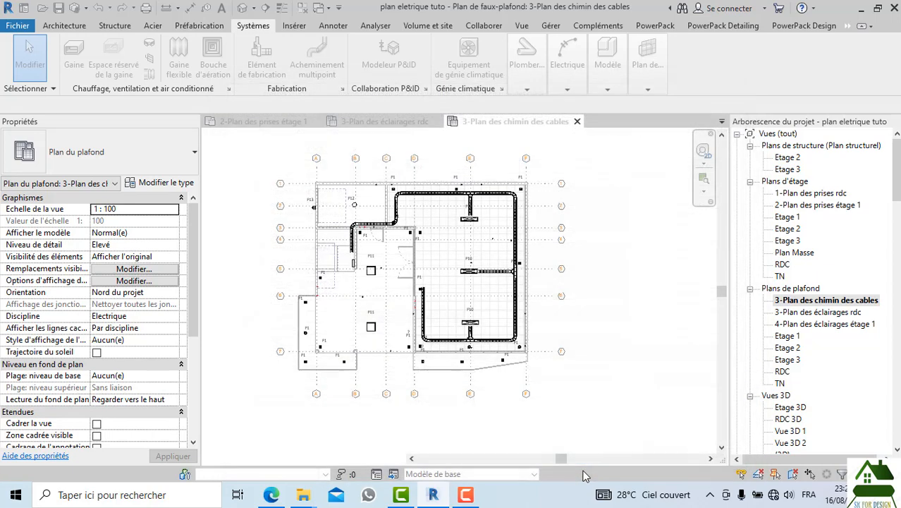
# Step: Select the whole ground-floor plan and filter the selection to only Chemins de câbles and Raccords de chemins de câbles
pyautogui.scroll(4, 445, 318)
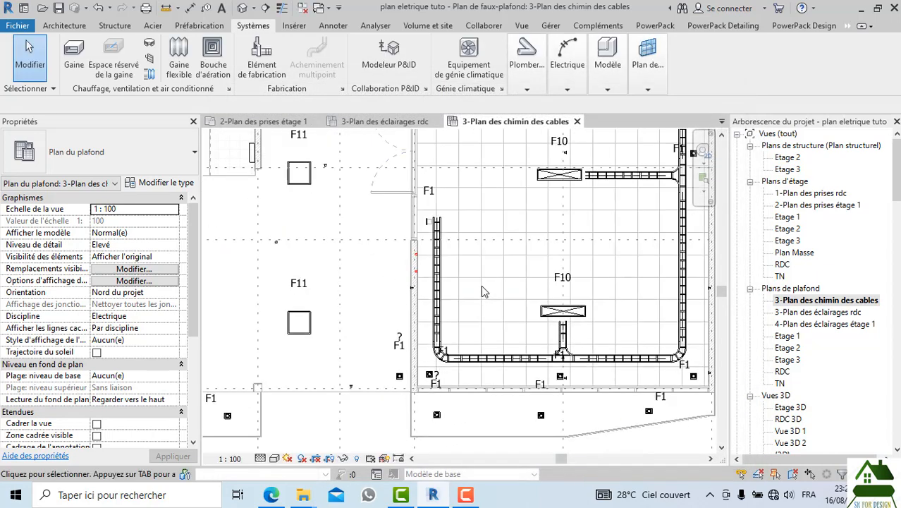
pyautogui.scroll(2, 444, 235)
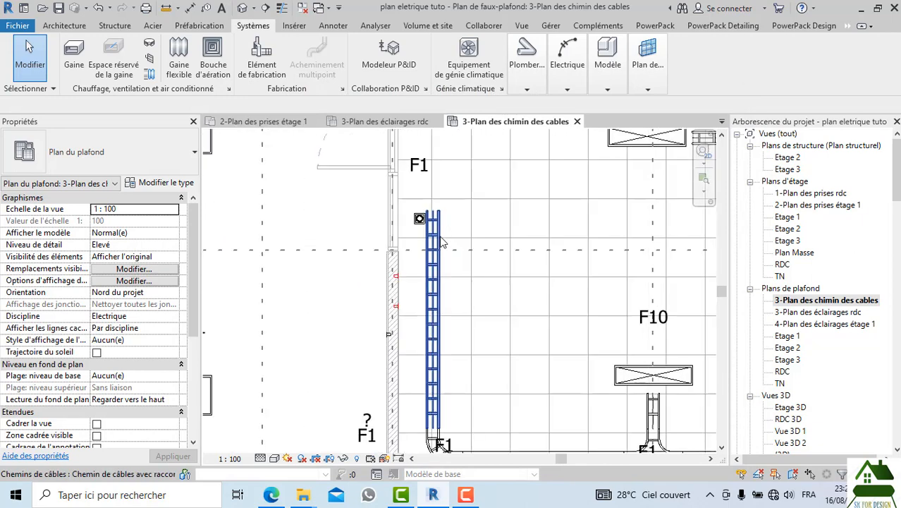
pyautogui.scroll(-1, 441, 237)
pyautogui.scroll(2, 438, 233)
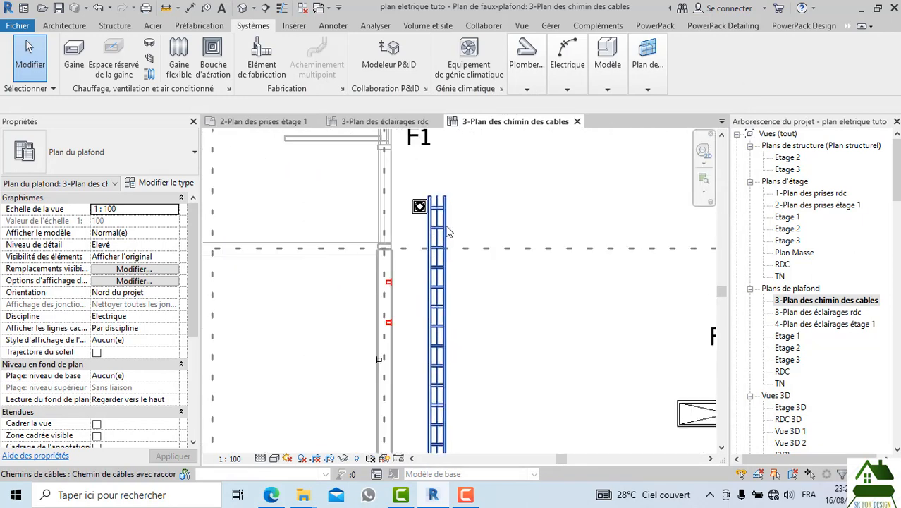
pyautogui.scroll(-5, 438, 213)
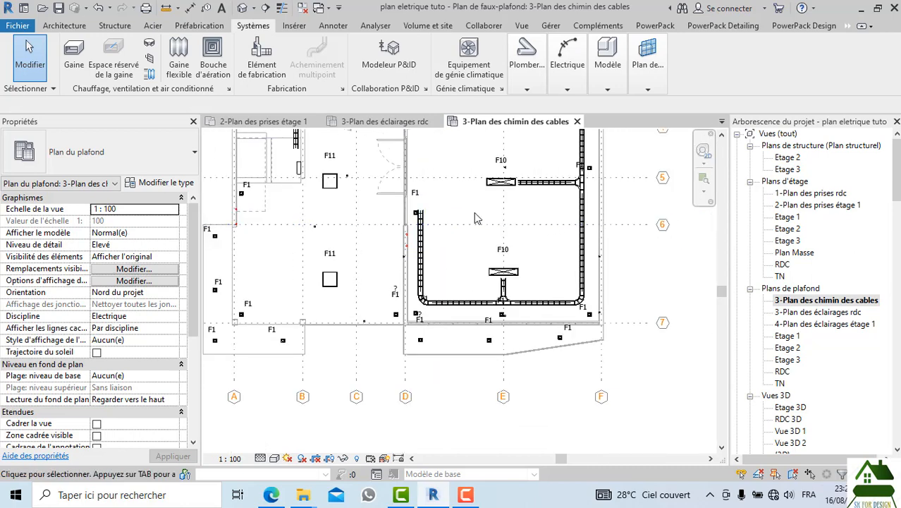
pyautogui.scroll(-3, 483, 259)
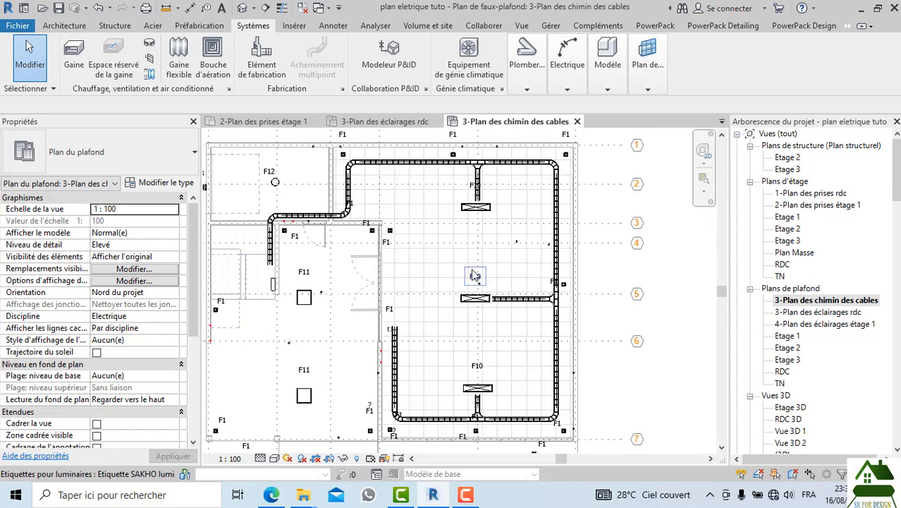
pyautogui.moveTo(246, 143); pyautogui.dragTo(610, 446)
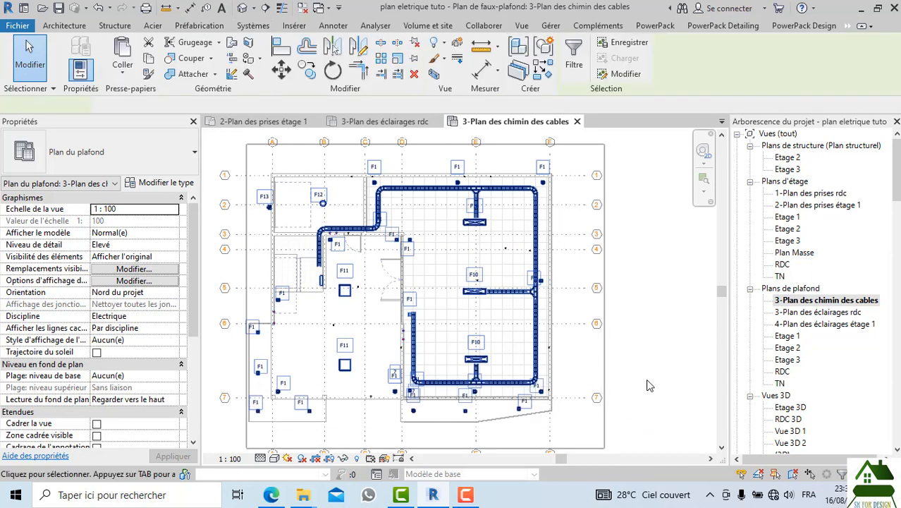
pyautogui.click(578, 64)
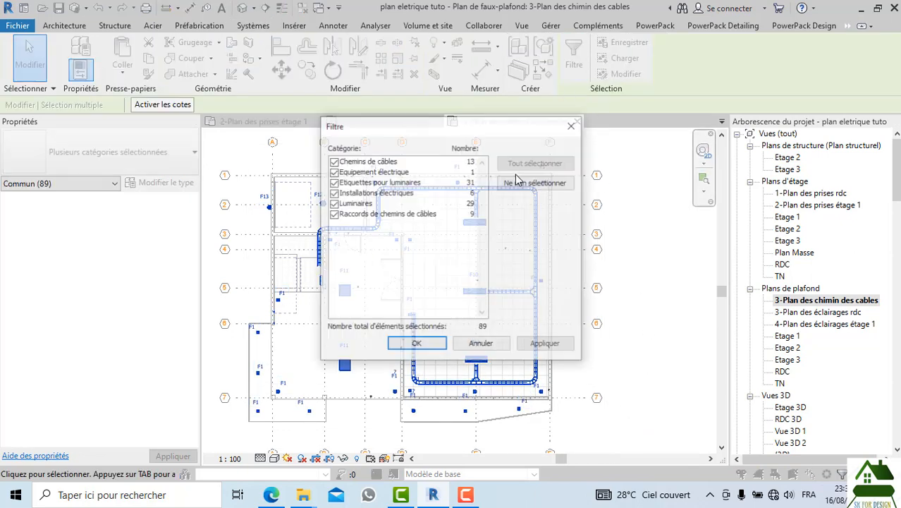
pyautogui.click(515, 186)
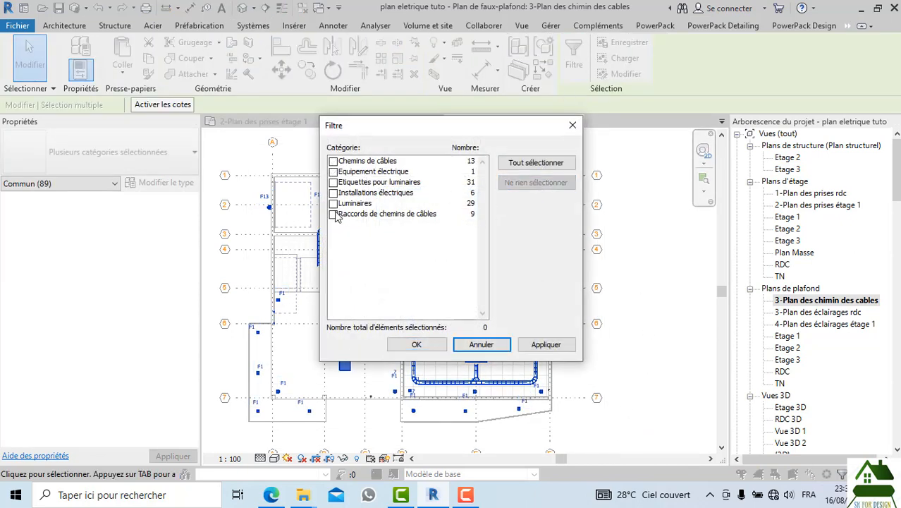
pyautogui.click(333, 215)
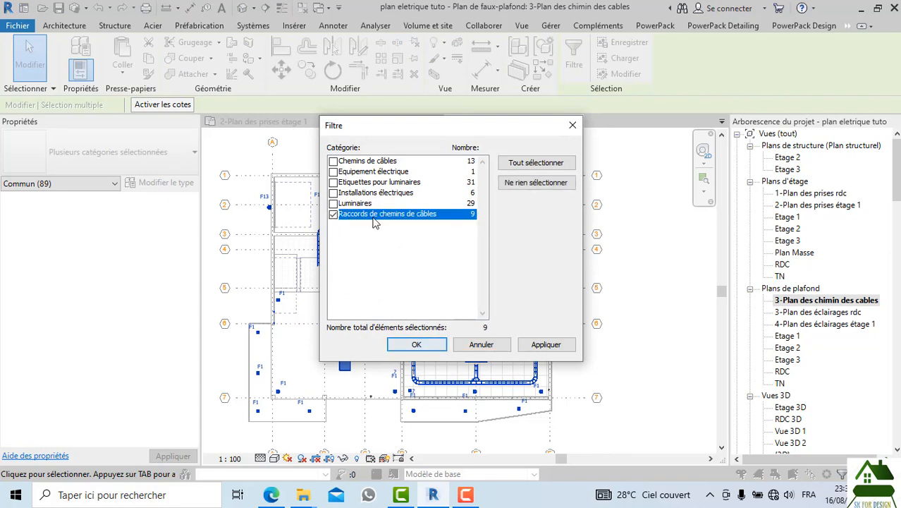
pyautogui.click(333, 162)
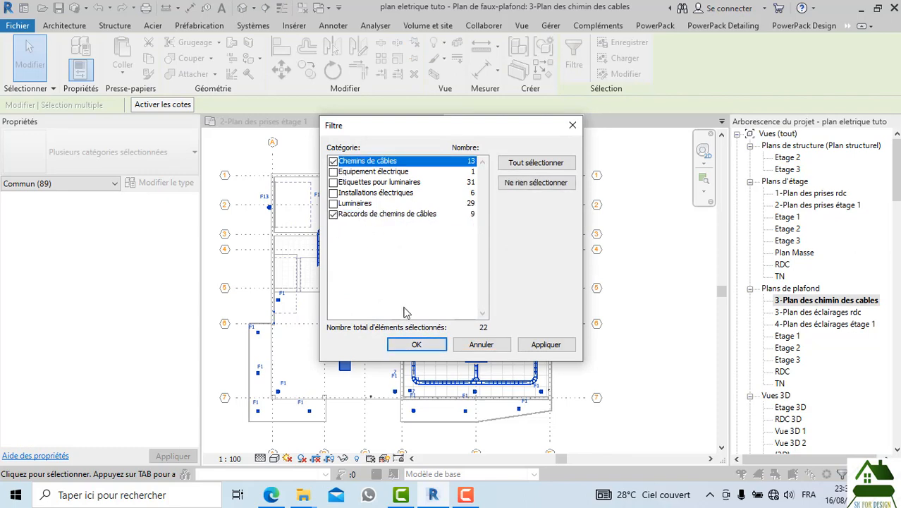
pyautogui.click(417, 345)
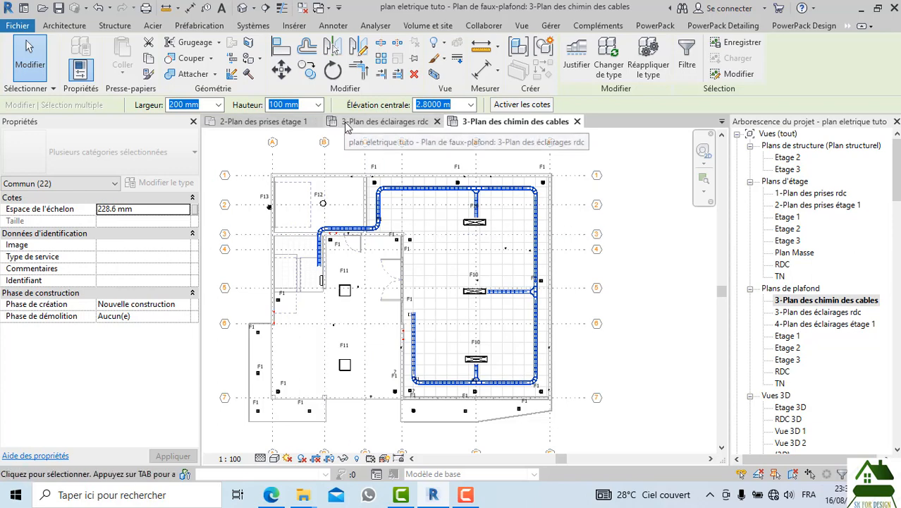
# Step: Examine the ladder cable tray route, its bends, tees and luminaire branches in the 3D view and the ground-floor lighting plan
pyautogui.click(245, 9)
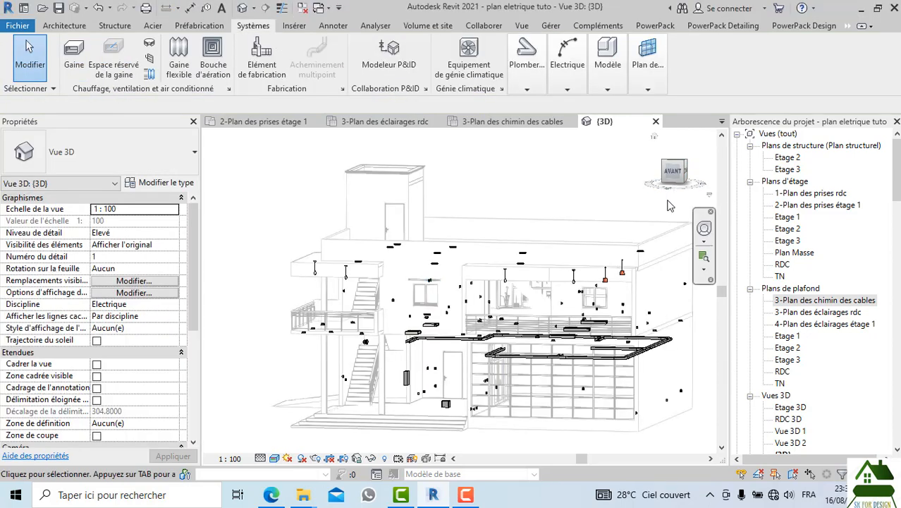
pyautogui.moveTo(673, 174); pyautogui.dragTo(672, 187)
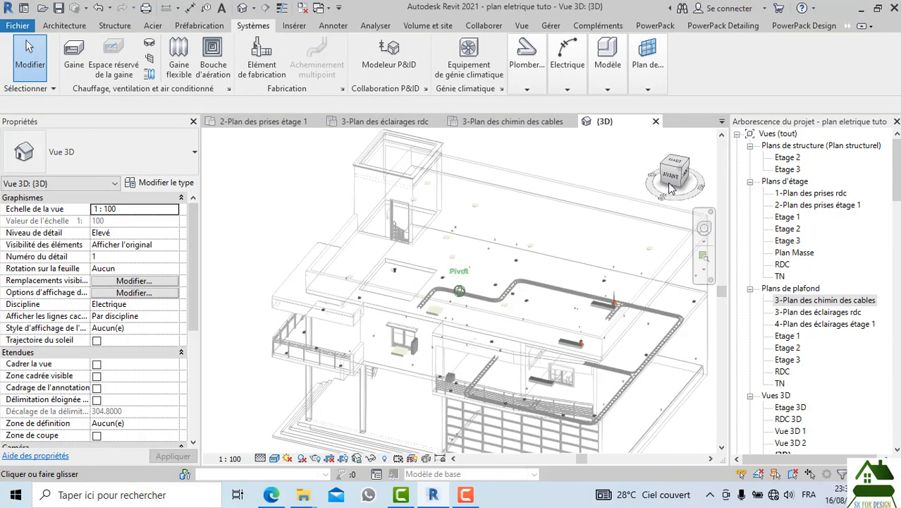
pyautogui.scroll(5, 576, 239)
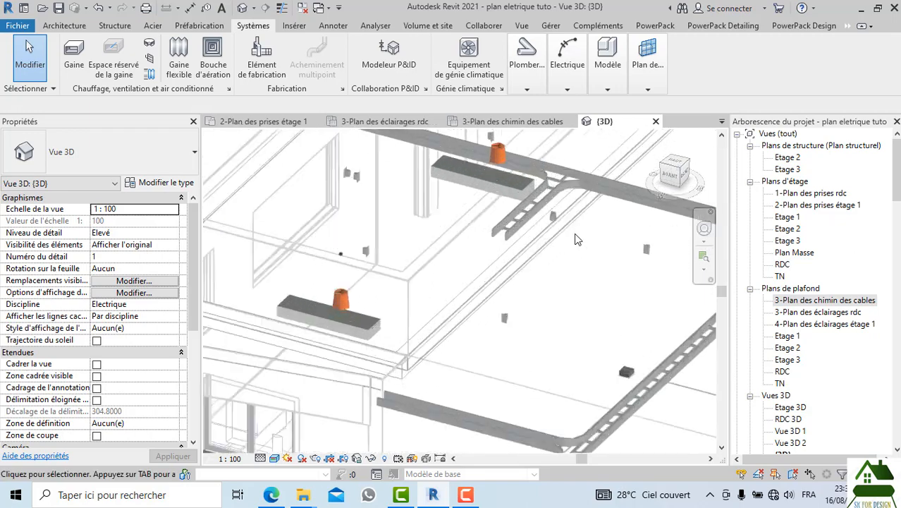
pyautogui.scroll(1, 576, 239)
pyautogui.moveTo(516, 302); pyautogui.dragTo(498, 334, button='middle')
pyautogui.scroll(-3, 490, 330)
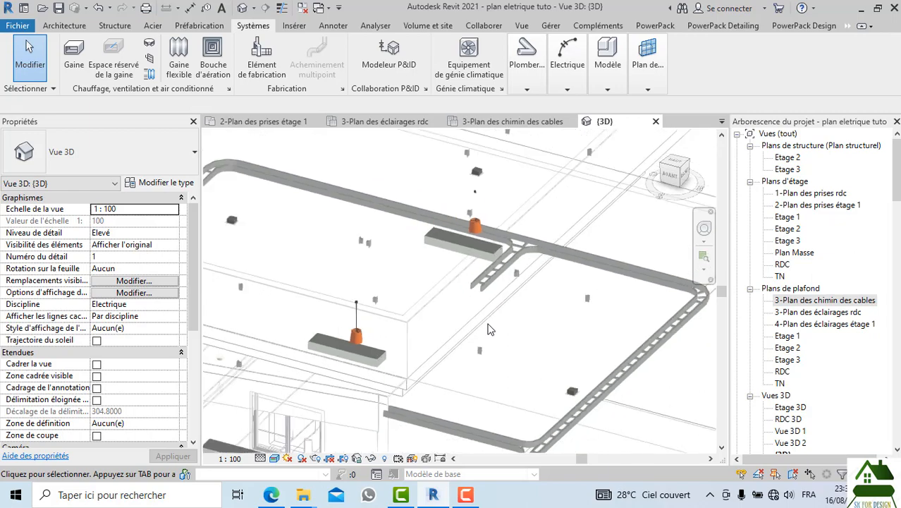
pyautogui.scroll(5, 494, 249)
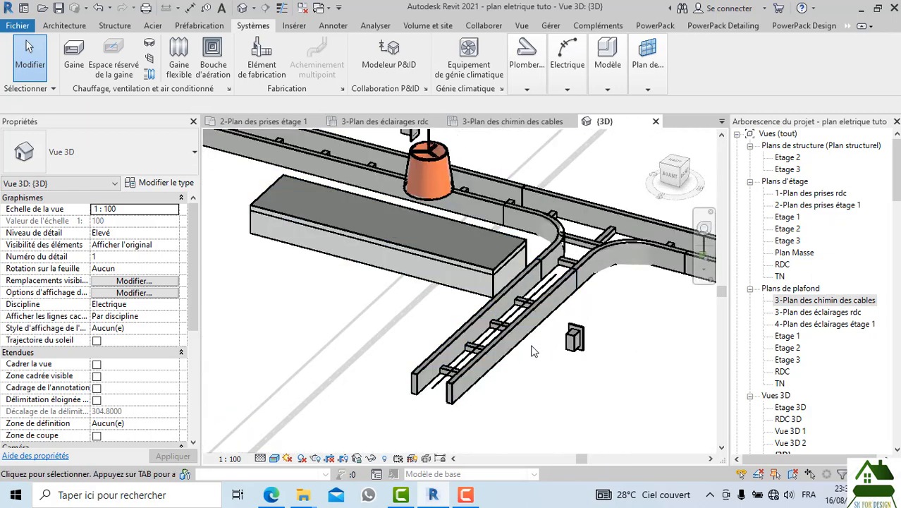
pyautogui.scroll(-5, 514, 299)
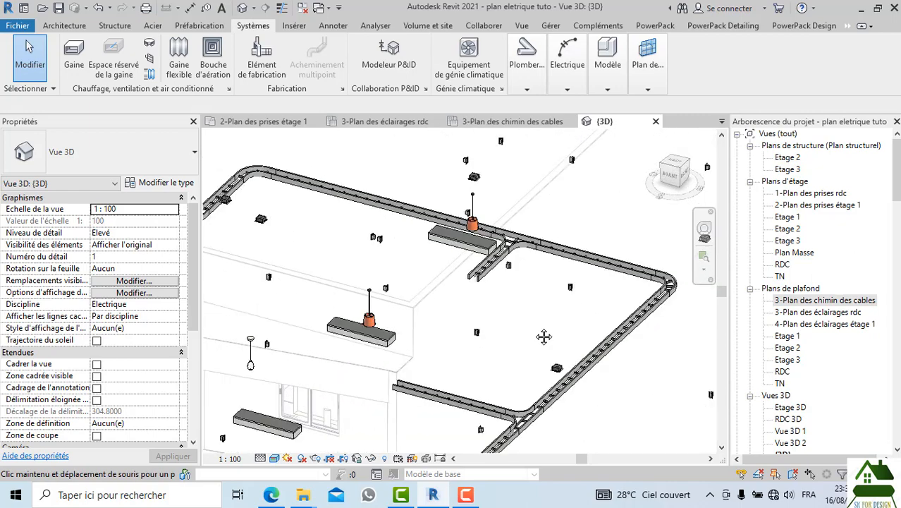
pyautogui.moveTo(544, 337); pyautogui.dragTo(581, 285, button='middle')
pyautogui.scroll(-2, 571, 285)
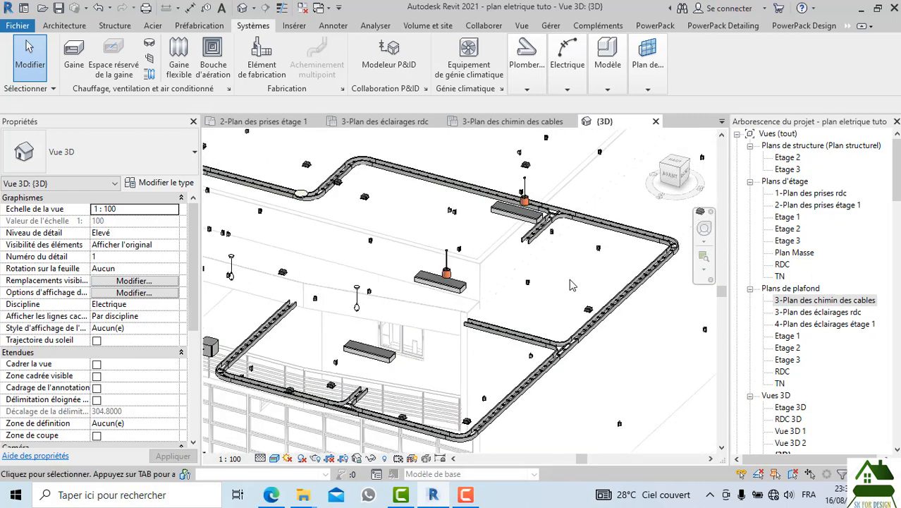
pyautogui.moveTo(680, 172)
pyautogui.mouseDown()
pyautogui.moveTo(714, 170)
pyautogui.moveTo(230, 169)
pyautogui.moveTo(263, 170)
pyautogui.mouseUp()
pyautogui.moveTo(510, 220)
pyautogui.mouseDown(button='middle')
pyautogui.moveTo(591, 335)
pyautogui.moveTo(581, 323)
pyautogui.mouseUp(button='middle')
pyautogui.scroll(-1, 580, 322)
pyautogui.click(384, 122)
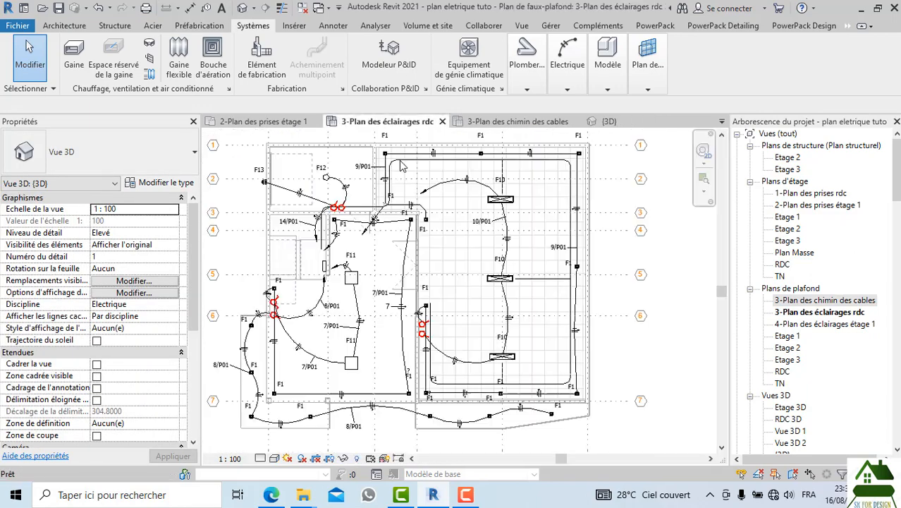
# Step: Draw a horizontal building section in 3-Plan des chimin des cables just below grid 6, from near grid C to beyond grid F
pyautogui.click(517, 121)
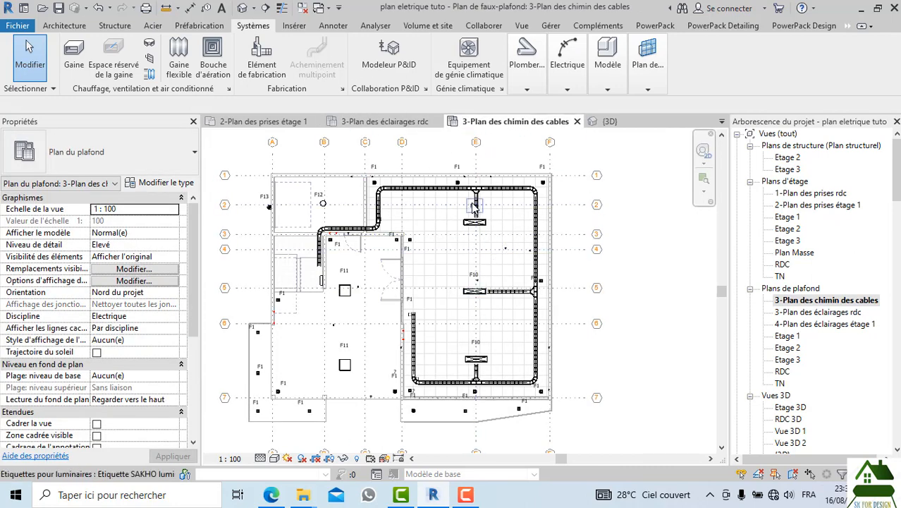
pyautogui.scroll(-1, 471, 205)
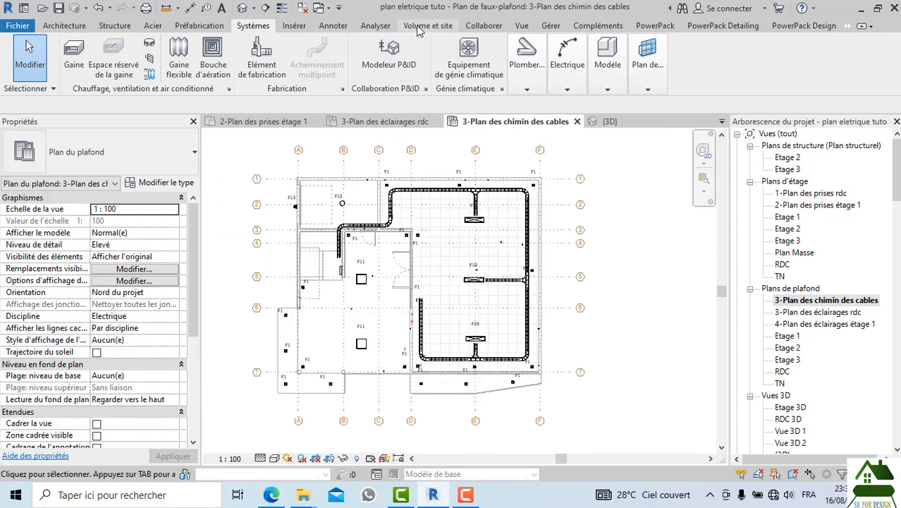
pyautogui.click(519, 28)
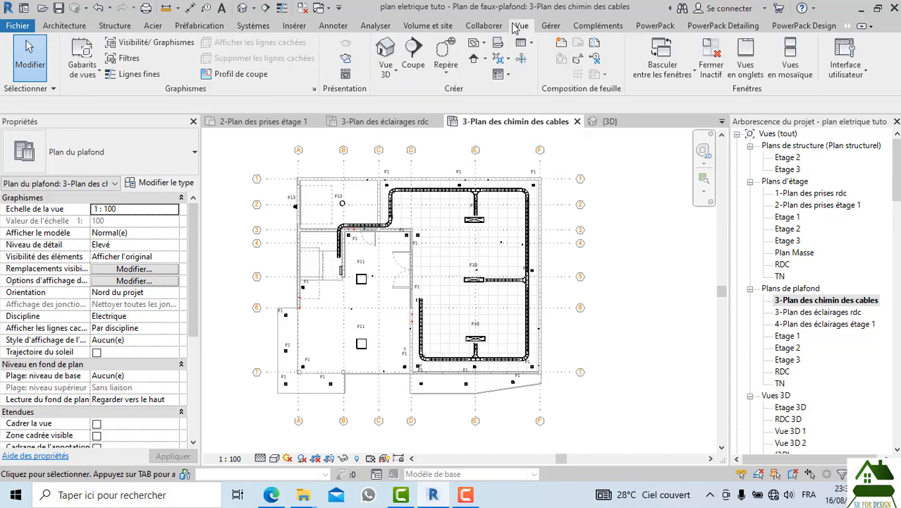
pyautogui.click(414, 56)
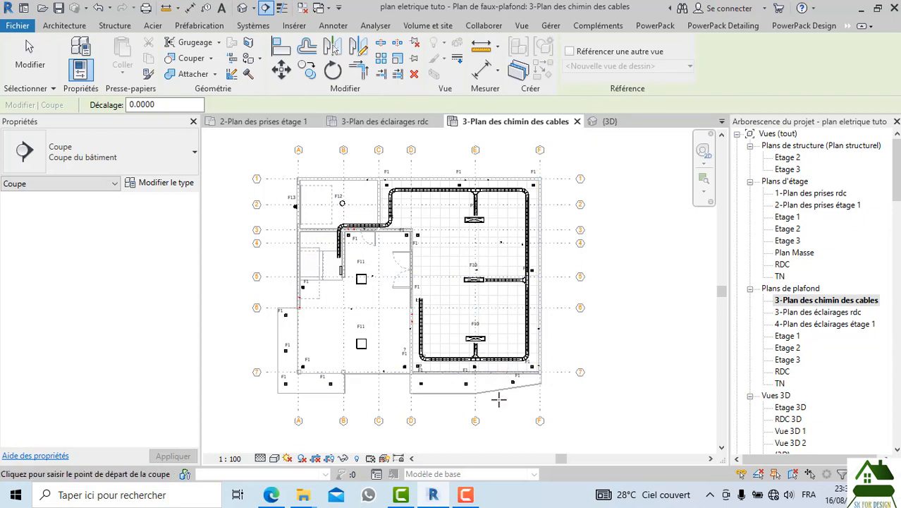
pyautogui.click(389, 310)
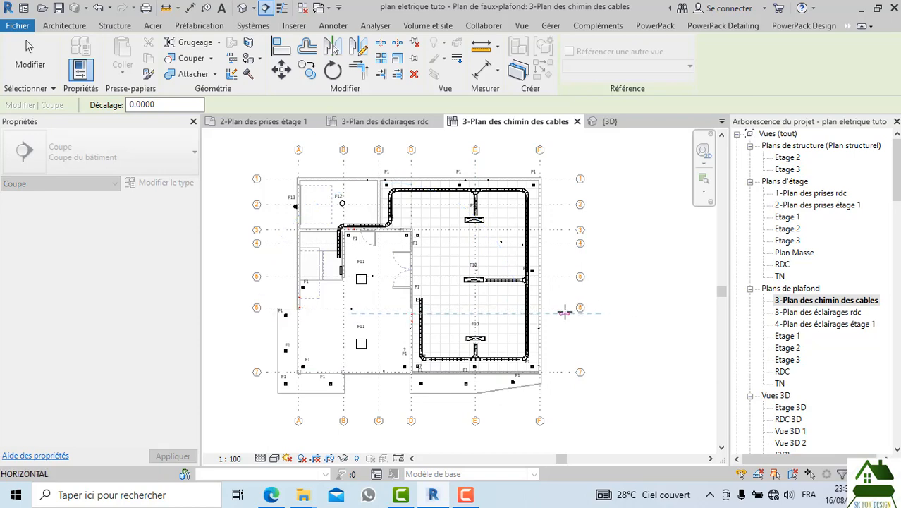
pyautogui.click(565, 312)
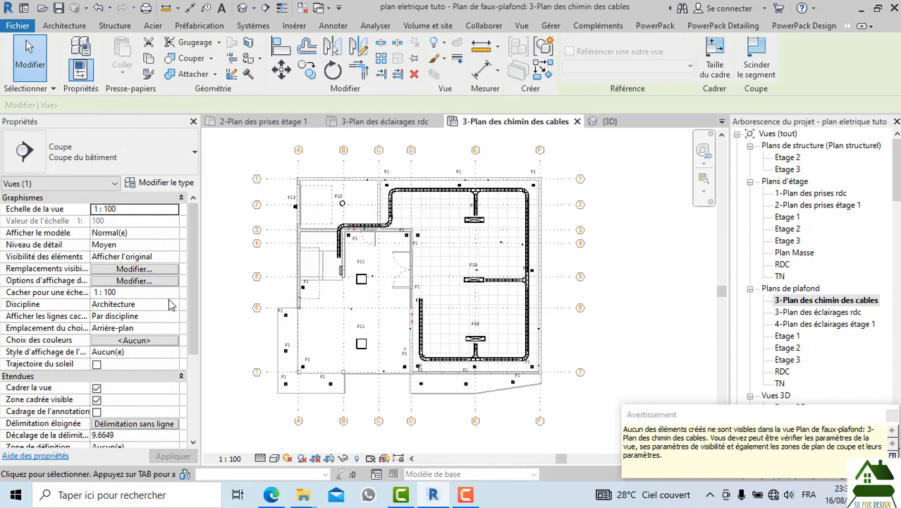
# Step: Set the new section's discipline to Coordination and flip its viewing direction toward grid 7
pyautogui.click(170, 308)
pyautogui.click(170, 306)
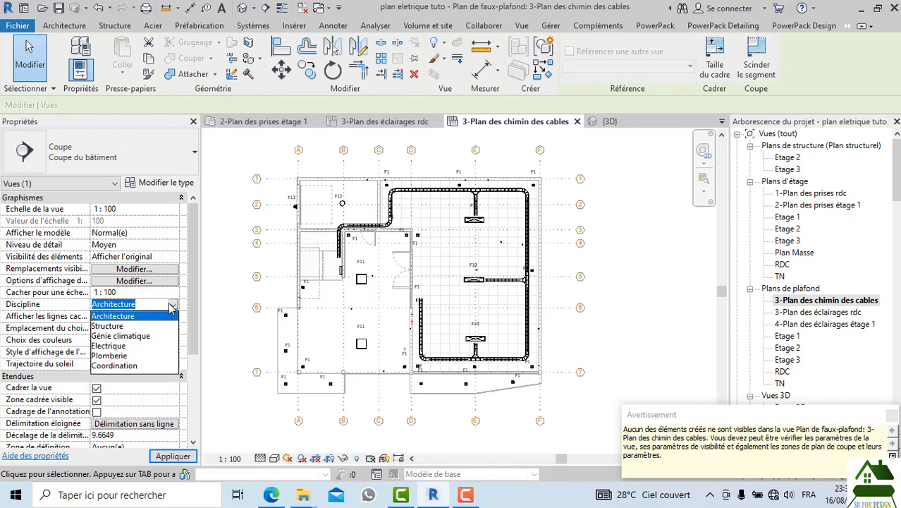
pyautogui.click(114, 365)
pyautogui.click(173, 455)
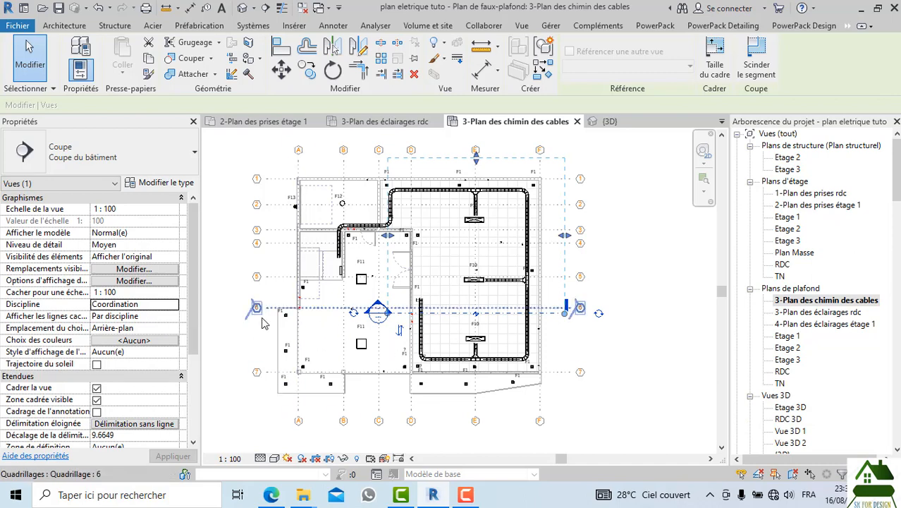
pyautogui.scroll(2, 417, 341)
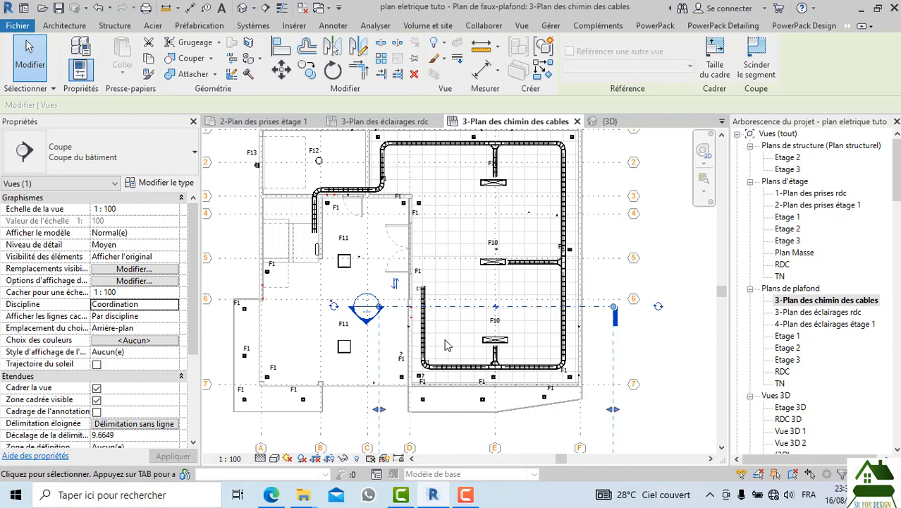
pyautogui.scroll(-3, 479, 403)
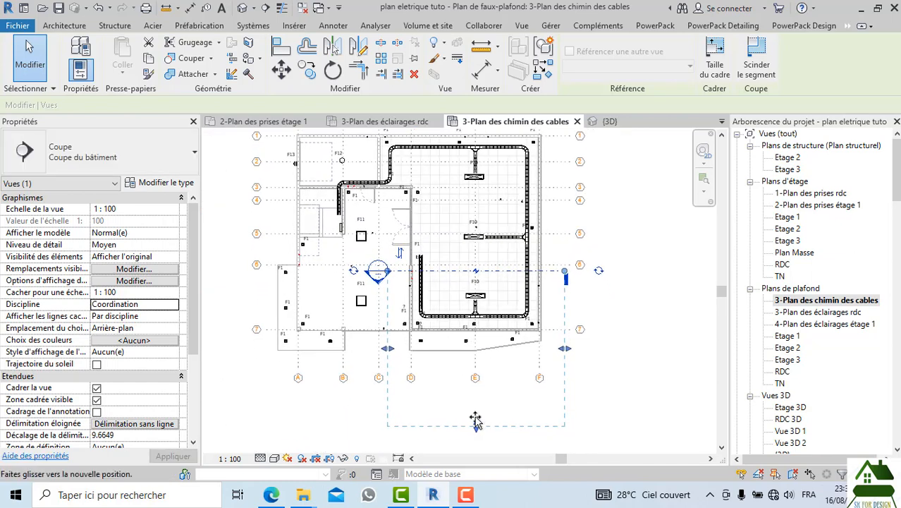
# Step: Open the new section view and examine the ladder cable trays' height relative to the ceiling and the recessed luminaire
pyautogui.click(306, 410)
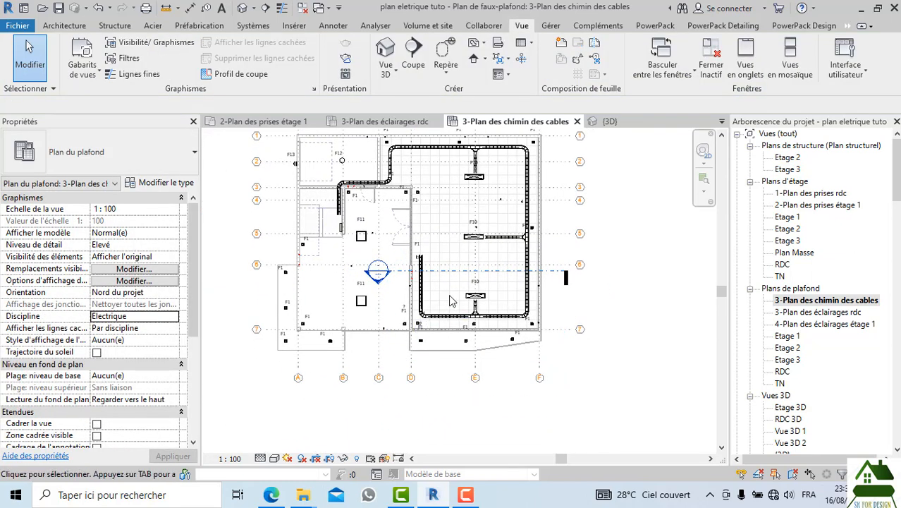
pyautogui.scroll(2, 452, 299)
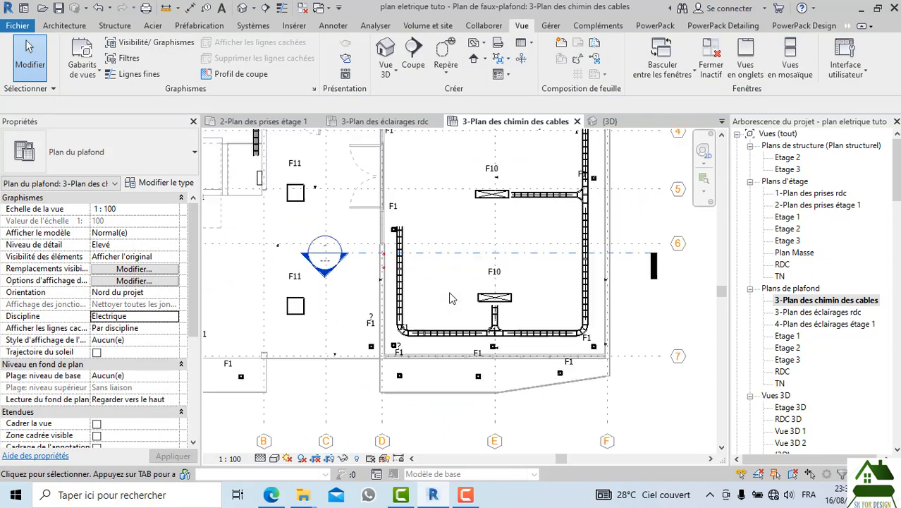
pyautogui.doubleClick(325, 260)
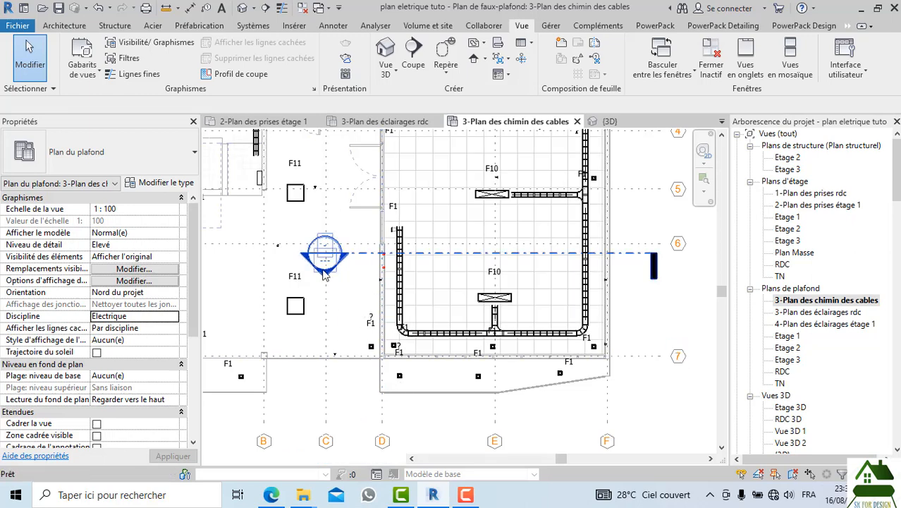
pyautogui.scroll(5, 448, 345)
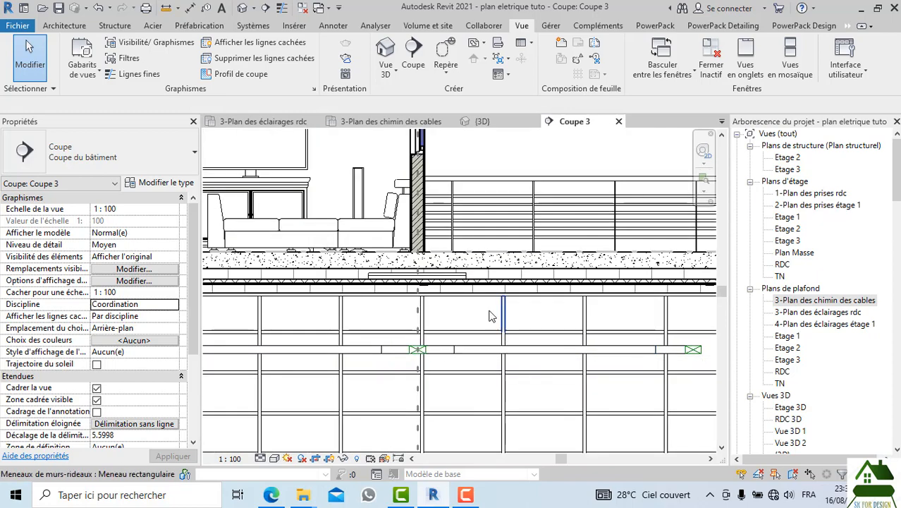
pyautogui.scroll(3, 338, 276)
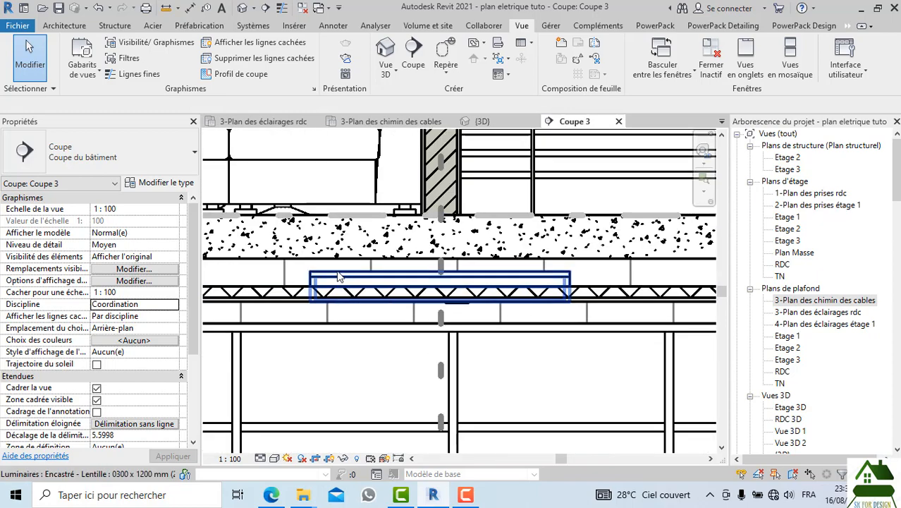
pyautogui.click(354, 282)
pyautogui.scroll(-5, 449, 283)
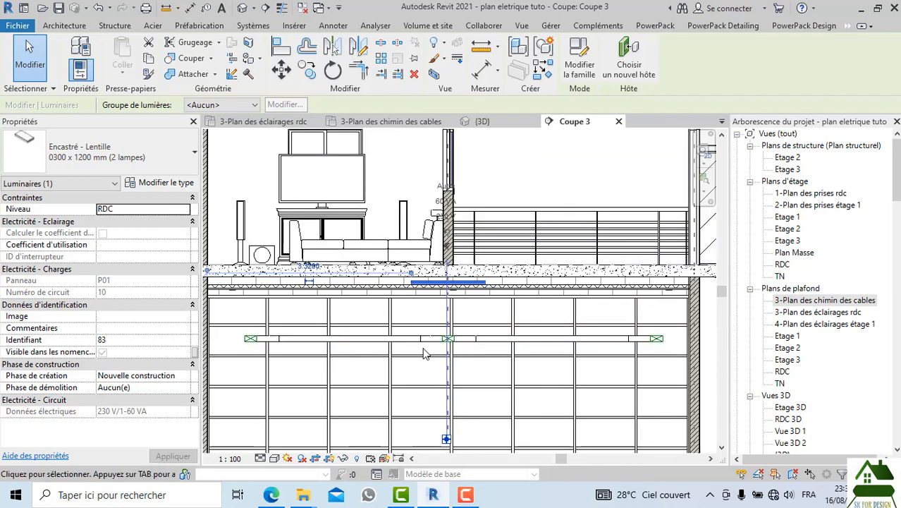
pyautogui.scroll(-3, 505, 334)
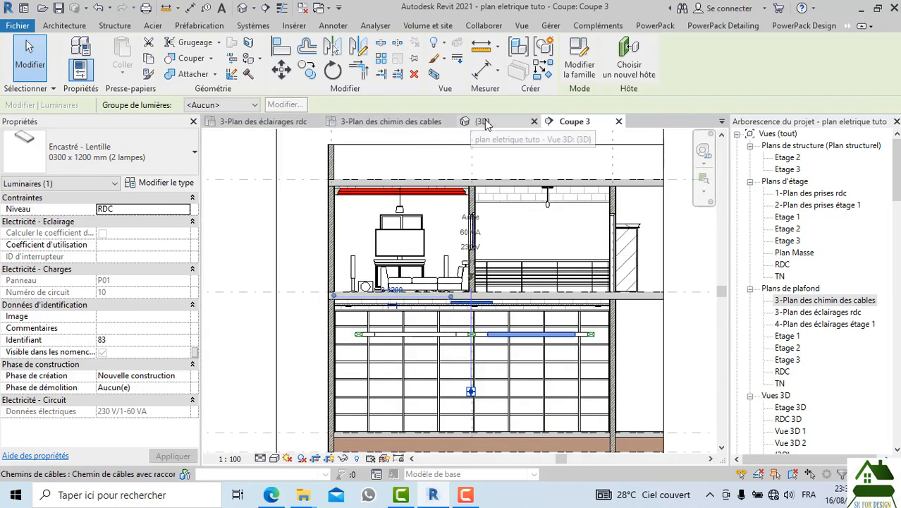
pyautogui.click(420, 121)
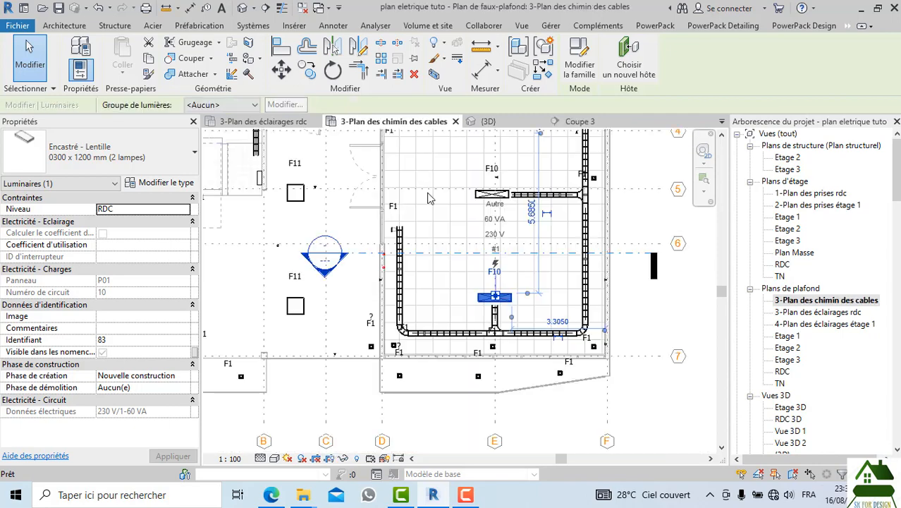
pyautogui.click(454, 413)
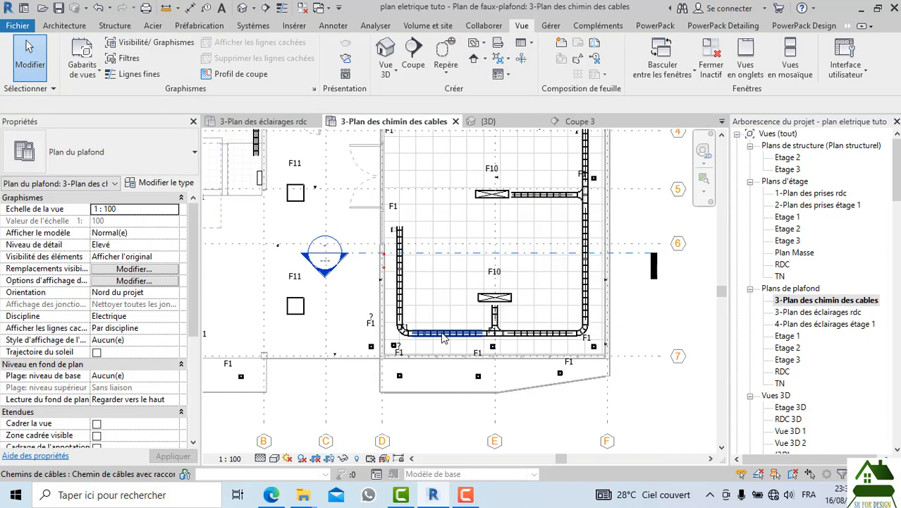
pyautogui.rightClick(458, 332)
pyautogui.moveTo(537, 178)
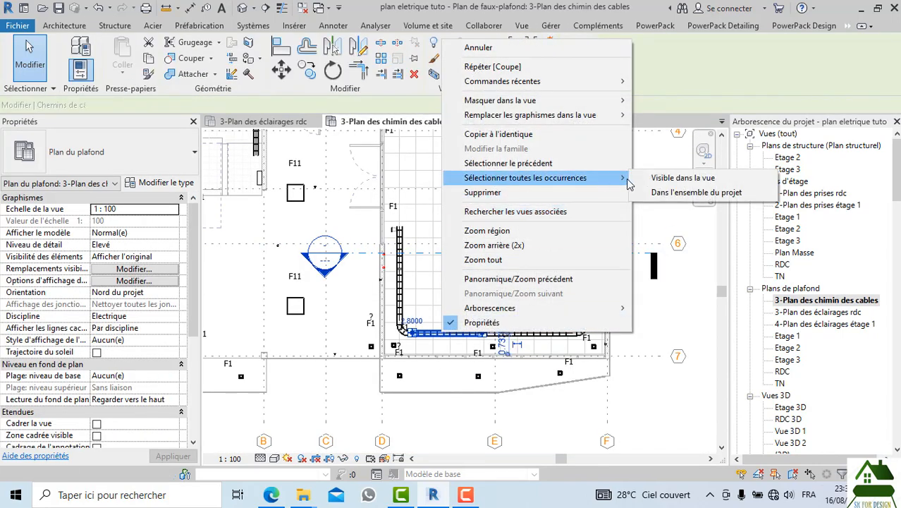
pyautogui.click(677, 179)
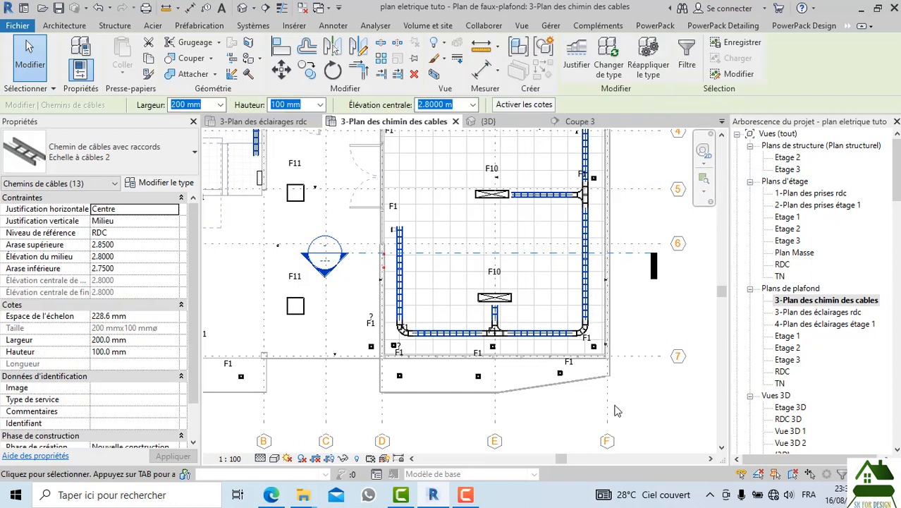
pyautogui.scroll(-3, 618, 410)
# Step: Isolate Chemins de câbles and Raccords de chemins de câbles from a full plan selection and switch to the section view
pyautogui.click(325, 144)
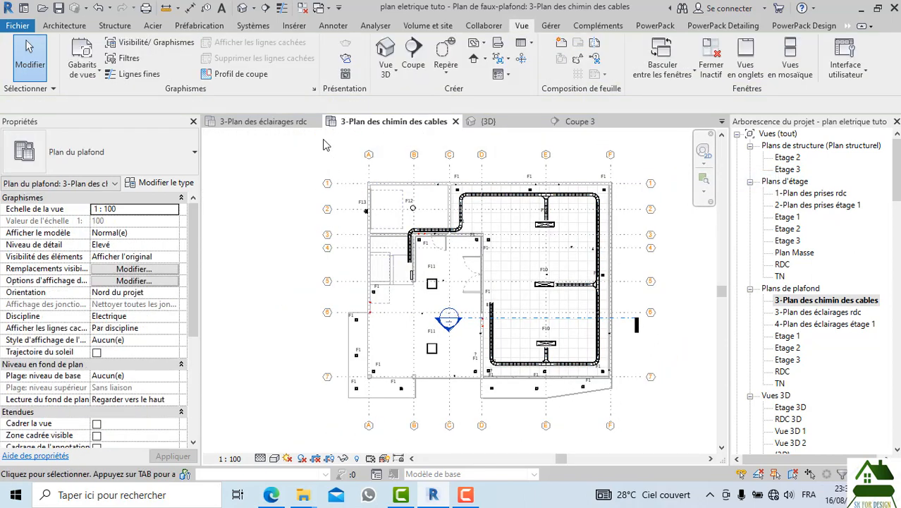
pyautogui.moveTo(324, 145); pyautogui.dragTo(714, 442)
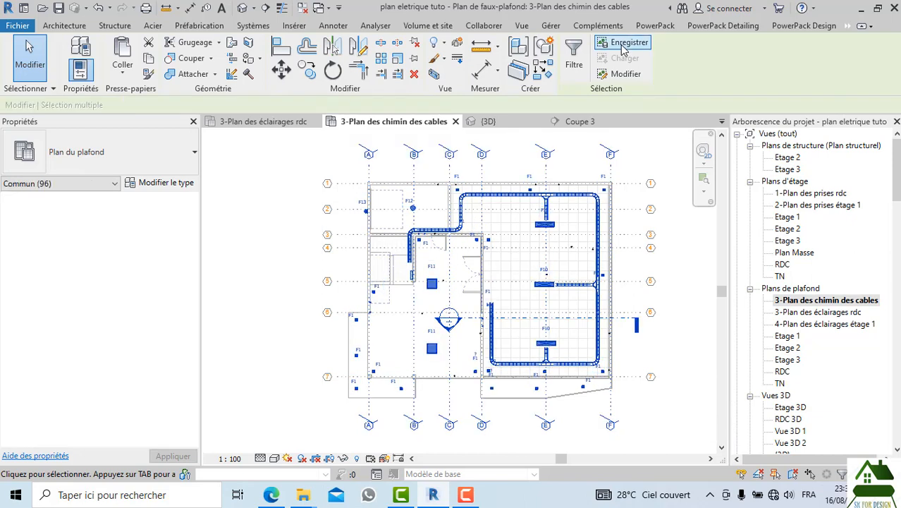
pyautogui.click(574, 56)
pyautogui.click(536, 182)
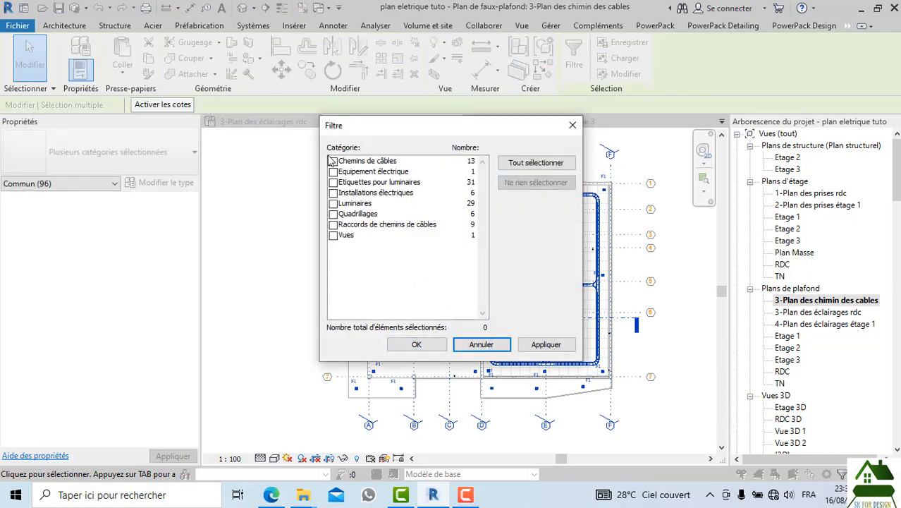
pyautogui.click(333, 161)
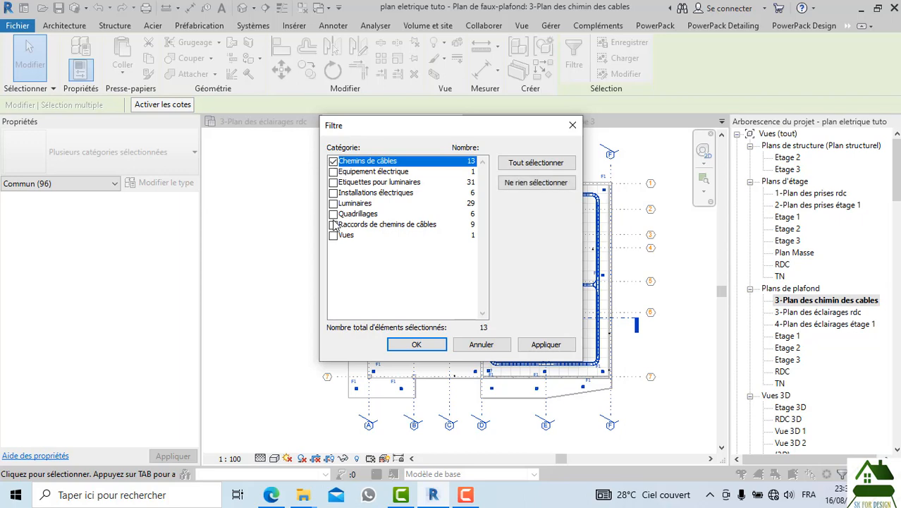
pyautogui.click(333, 225)
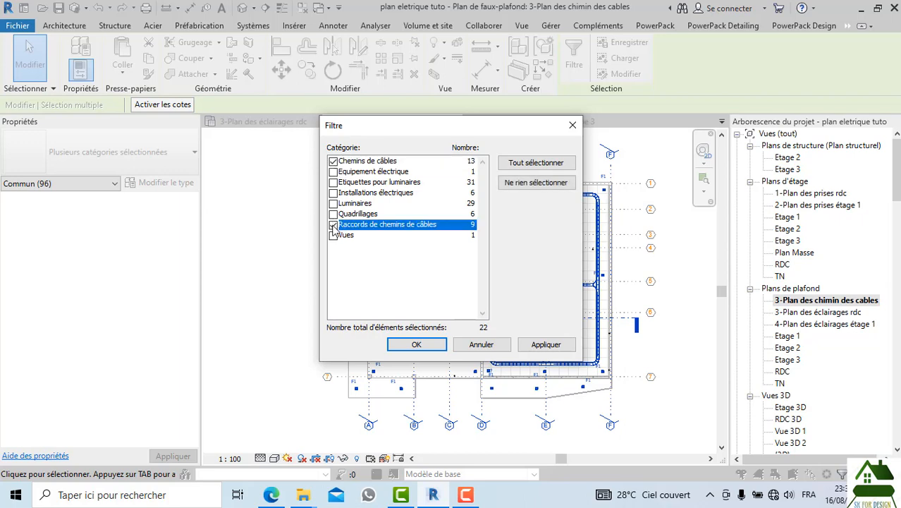
pyautogui.click(417, 345)
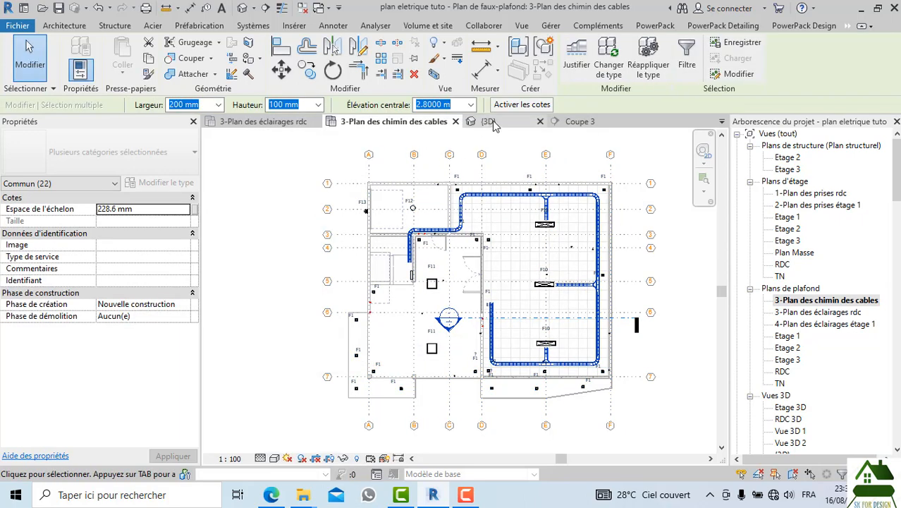
pyautogui.click(576, 122)
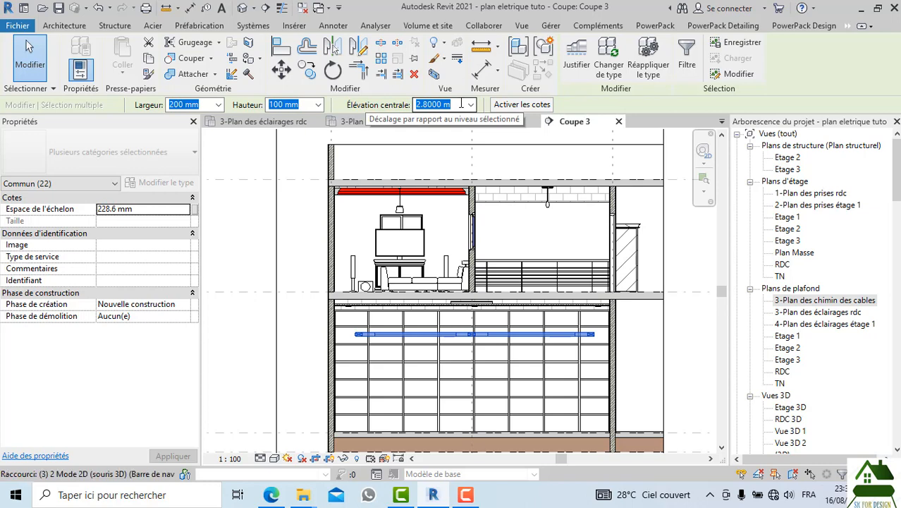
pyautogui.press('Escape')
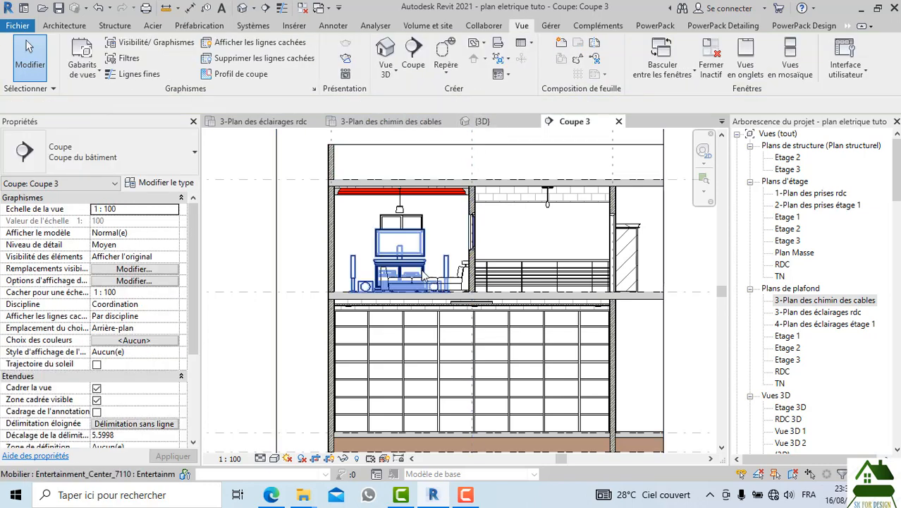
# Step: Check the lighting plan, cable tray plan and section for the missing trays, and undo their removal
pyautogui.scroll(-2, 376, 320)
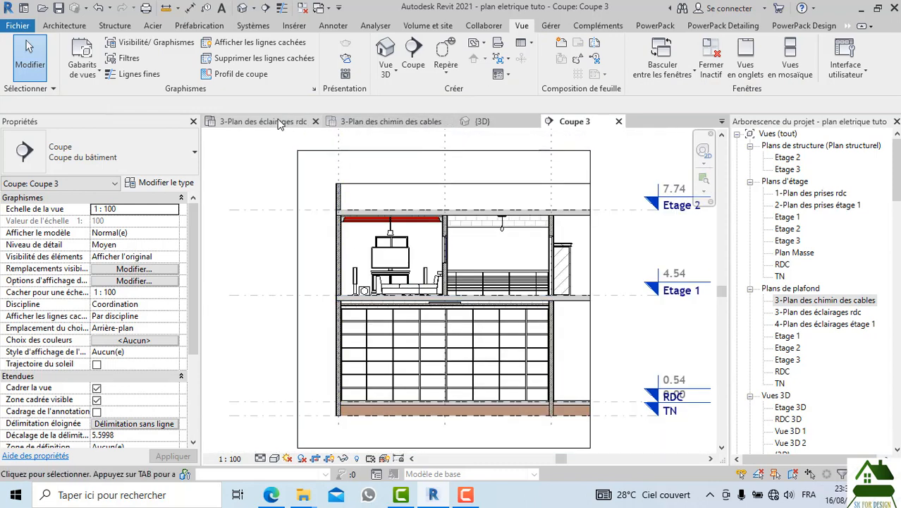
pyautogui.click(302, 124)
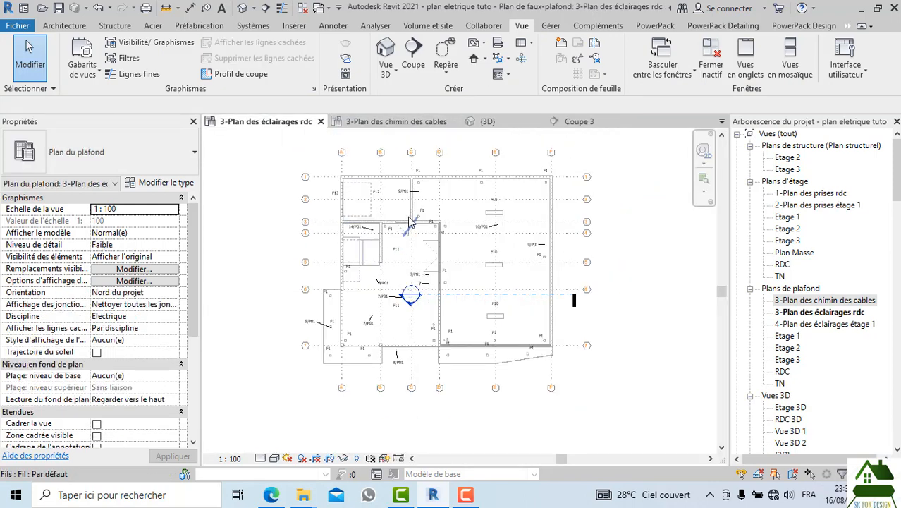
pyautogui.click(393, 124)
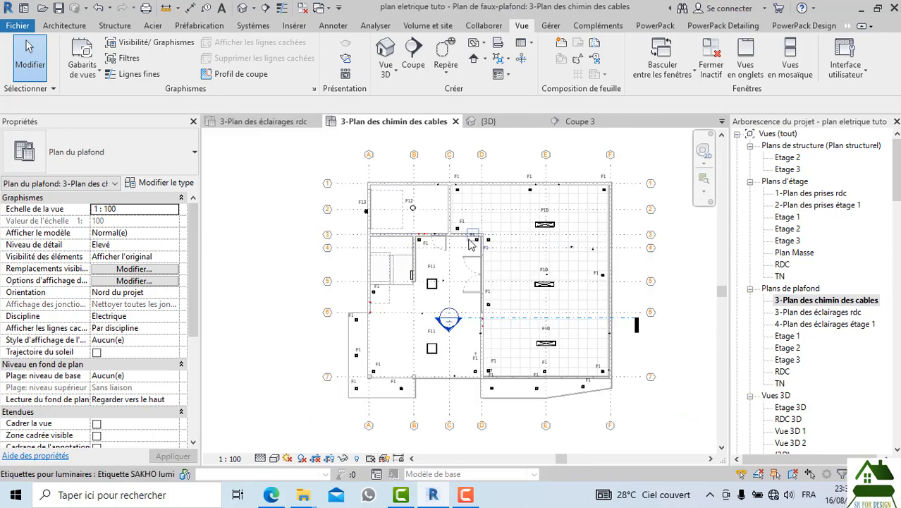
pyautogui.scroll(1, 564, 225)
pyautogui.scroll(-3, 565, 224)
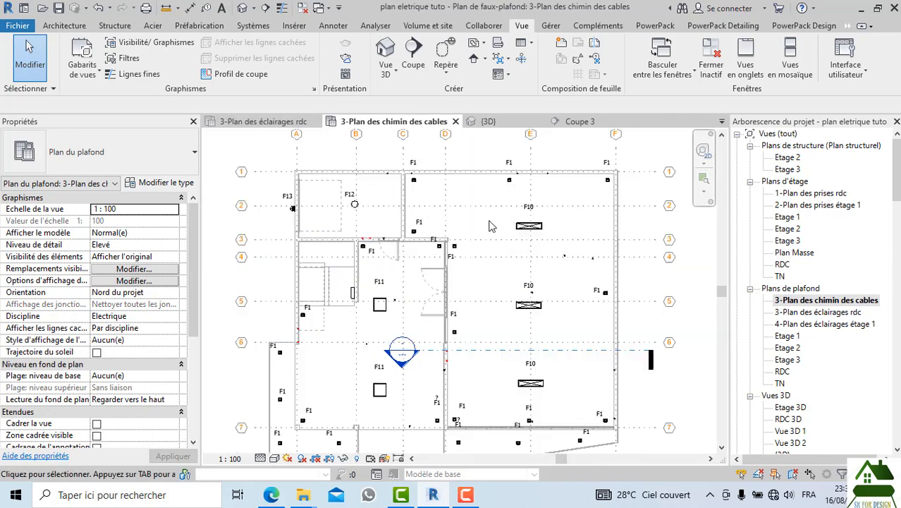
pyautogui.click(569, 122)
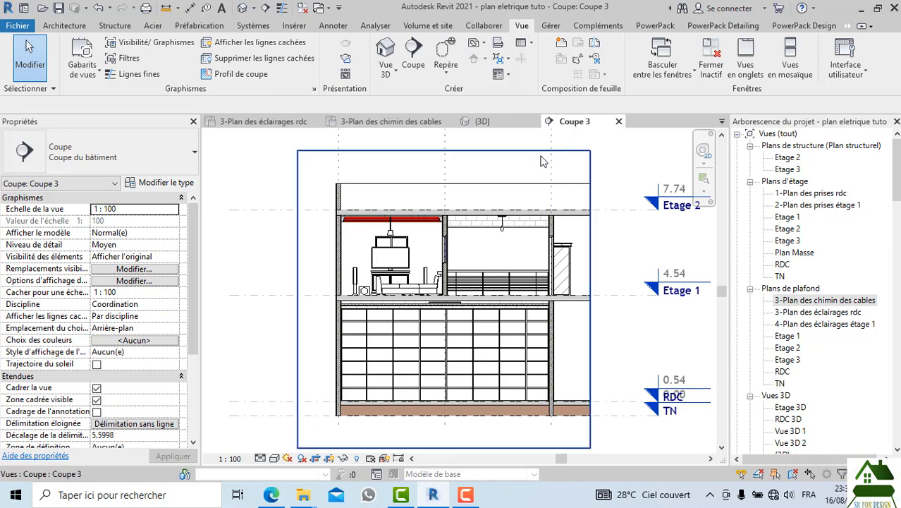
pyautogui.scroll(2, 459, 283)
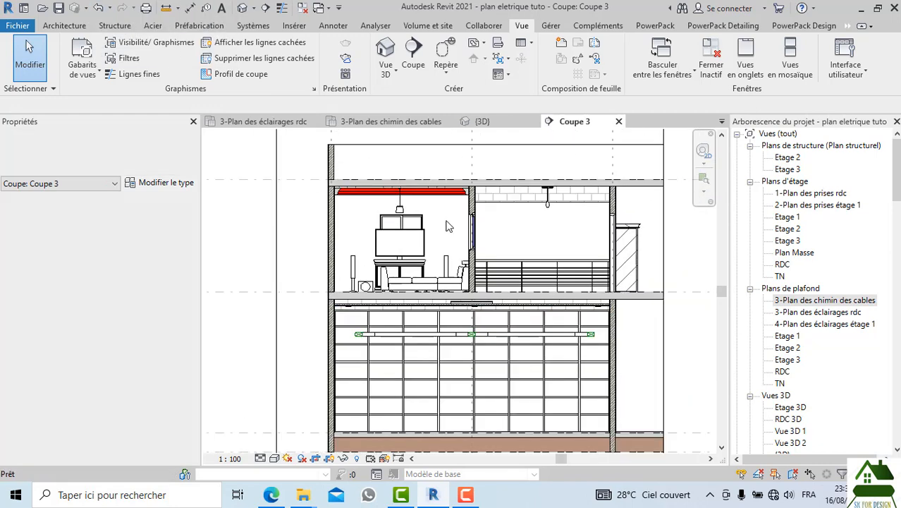
pyautogui.scroll(-1, 413, 282)
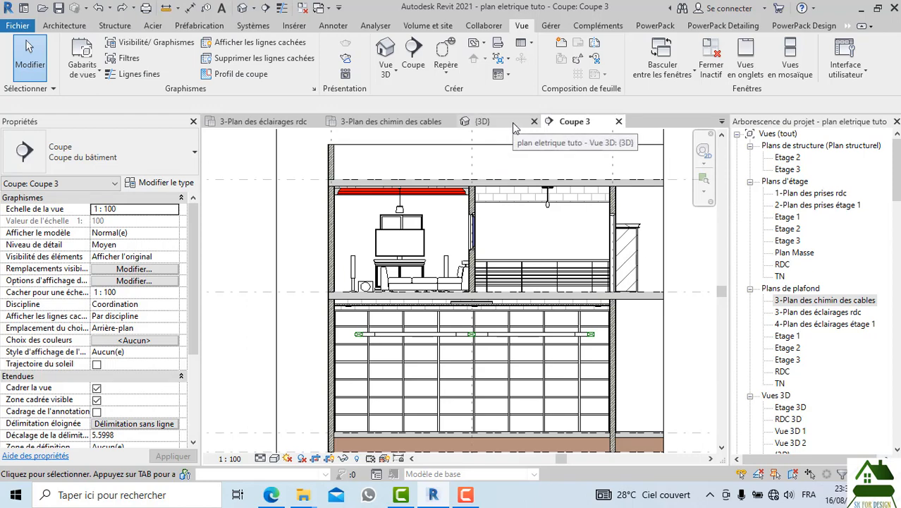
# Step: Select the whole plan in 3-Plan des chimin des cables and filter it to only Chemins de câbles and Raccords de chemins de câbles
pyautogui.click(431, 126)
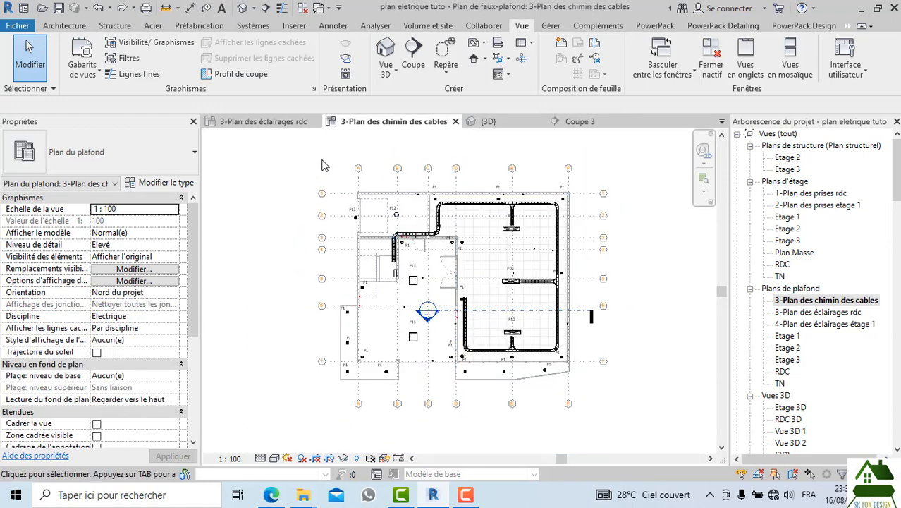
pyautogui.moveTo(638, 402); pyautogui.dragTo(319, 147)
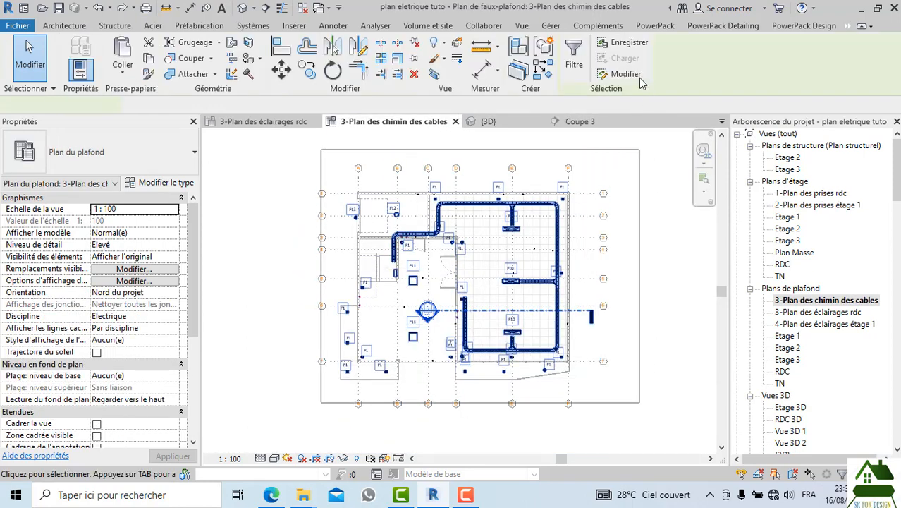
pyautogui.click(574, 58)
pyautogui.click(535, 182)
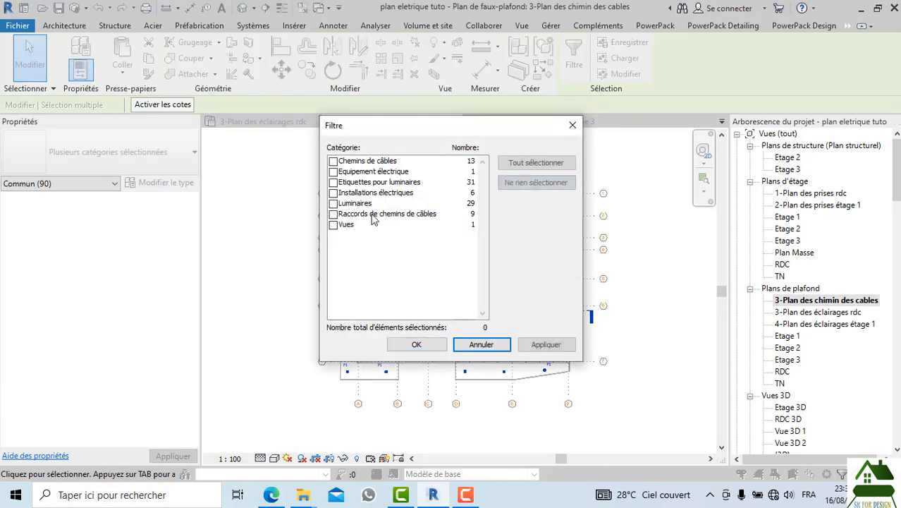
pyautogui.click(333, 214)
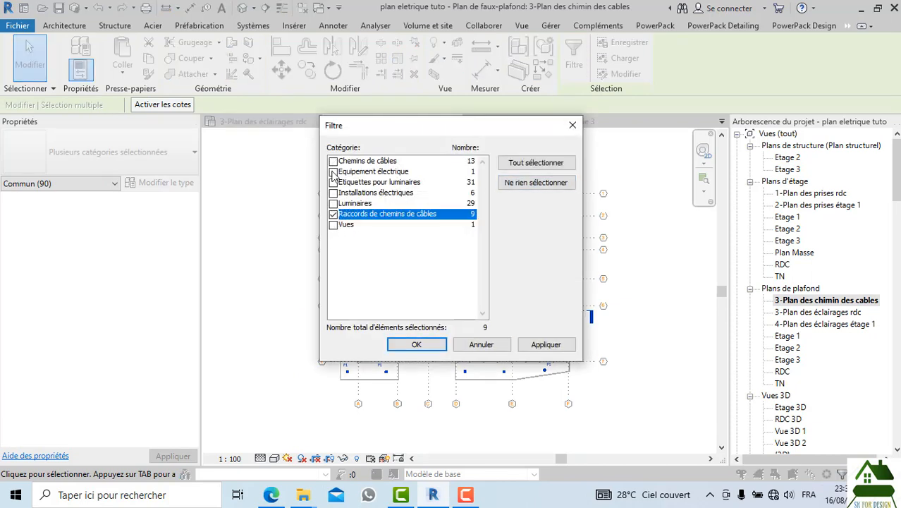
pyautogui.click(333, 161)
pyautogui.click(416, 345)
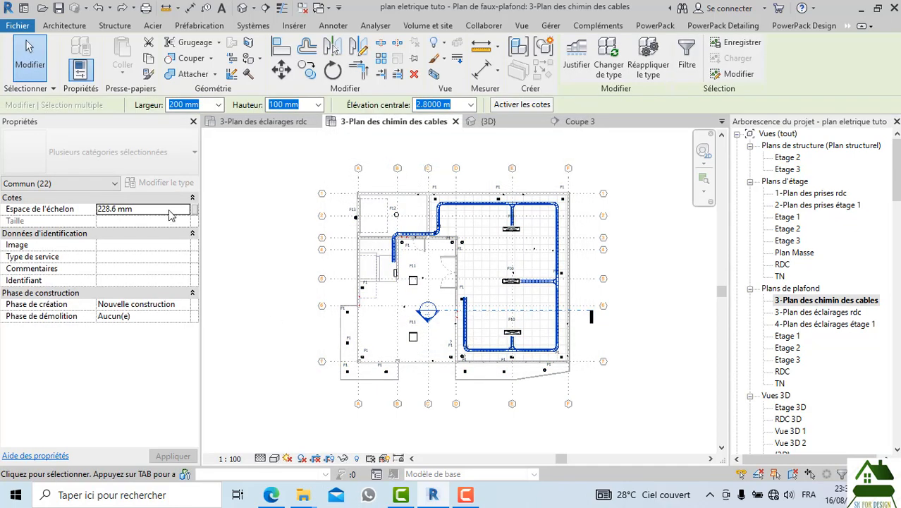
# Step: Raise the selected trays and fittings to a central elevation of 3.20 m and, from the section view, to 3.50 m
pyautogui.click(470, 105)
pyautogui.click(449, 105)
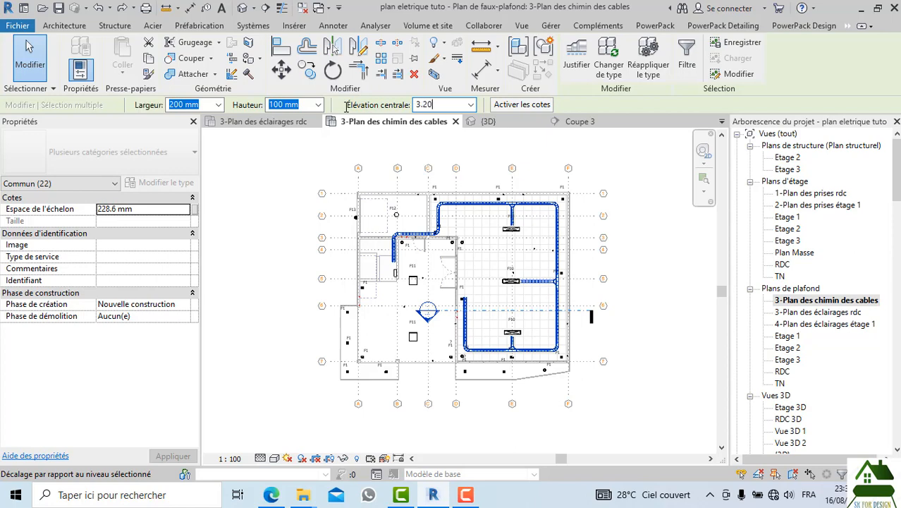
pyautogui.click(573, 124)
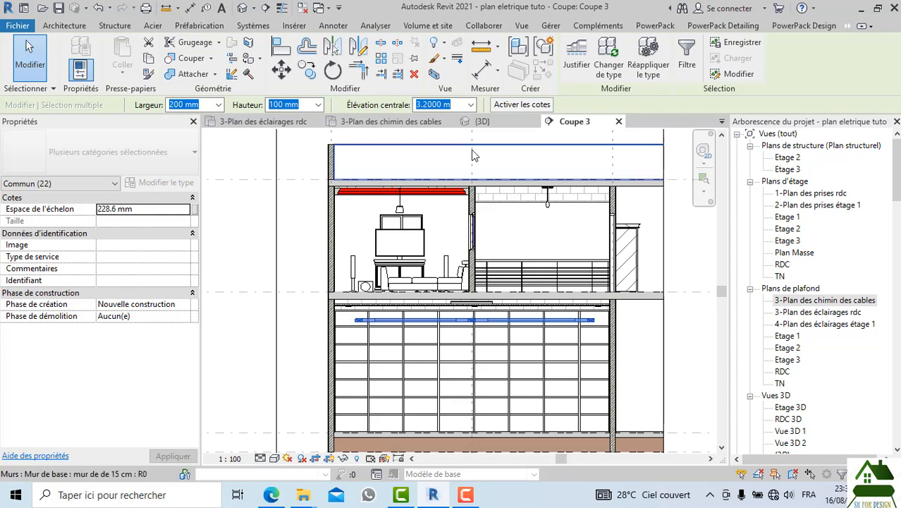
pyautogui.click(460, 104)
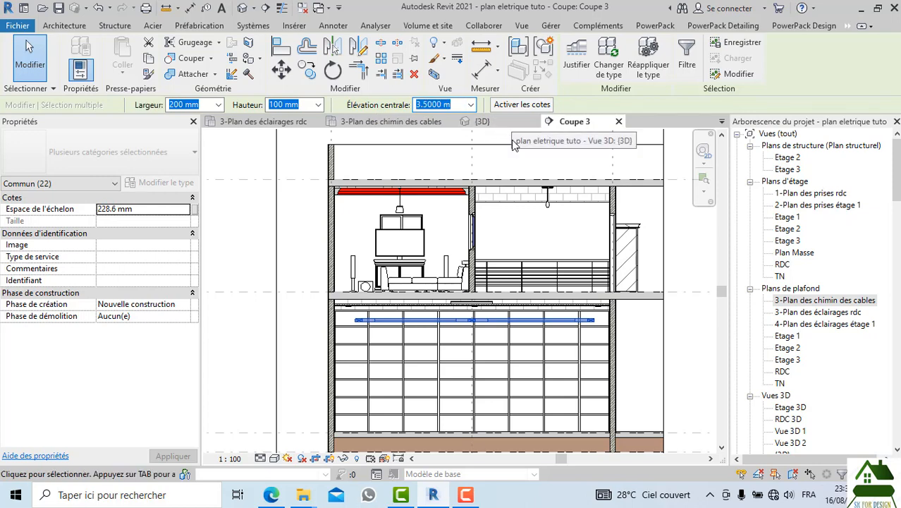
pyautogui.press('Return')
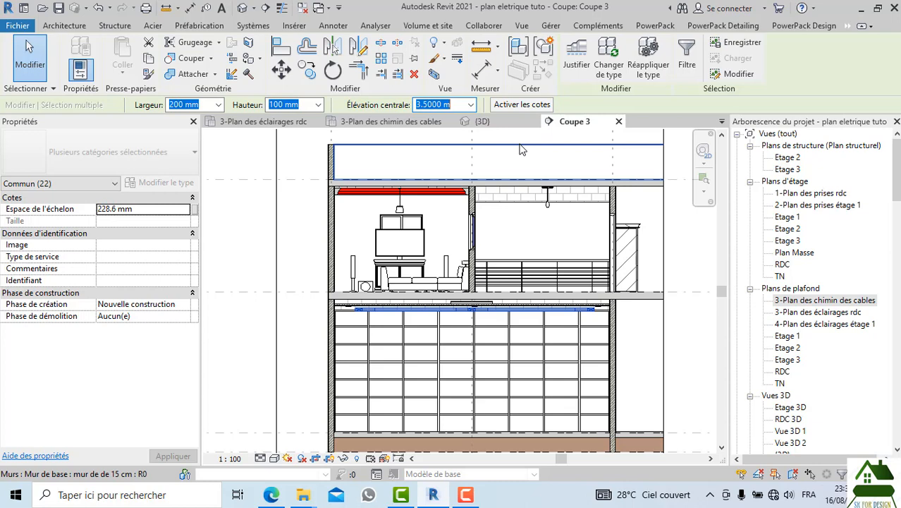
# Step: Set the central elevation of the selected cable trays and fittings to 3.75 m and check the clearance under the slab
pyautogui.click(457, 105)
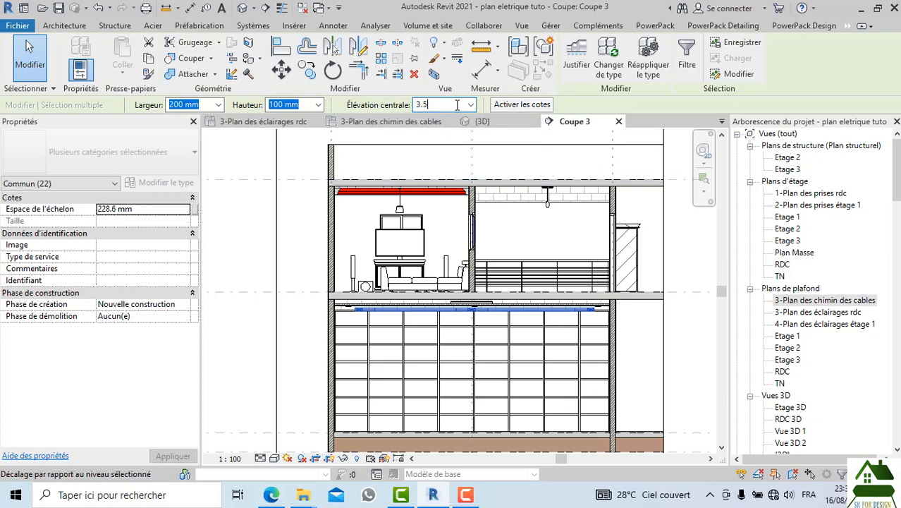
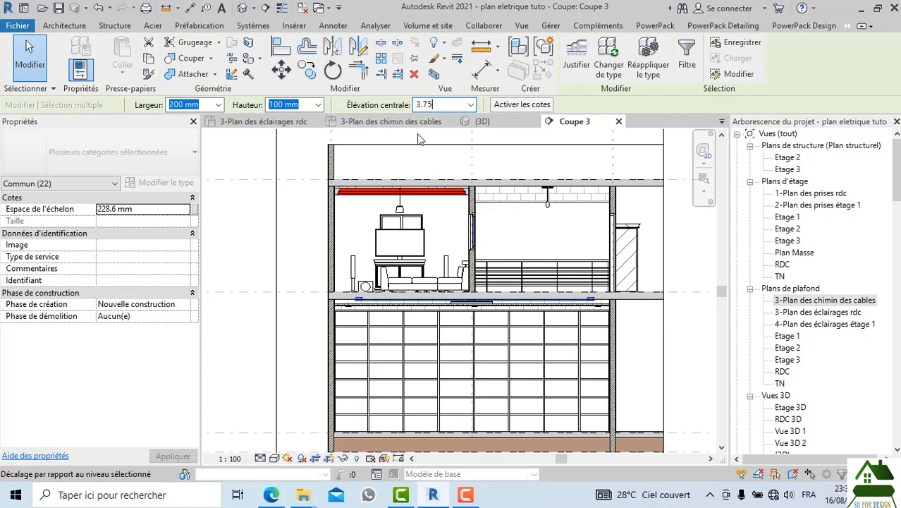
pyautogui.press('Return')
pyautogui.scroll(5, 364, 311)
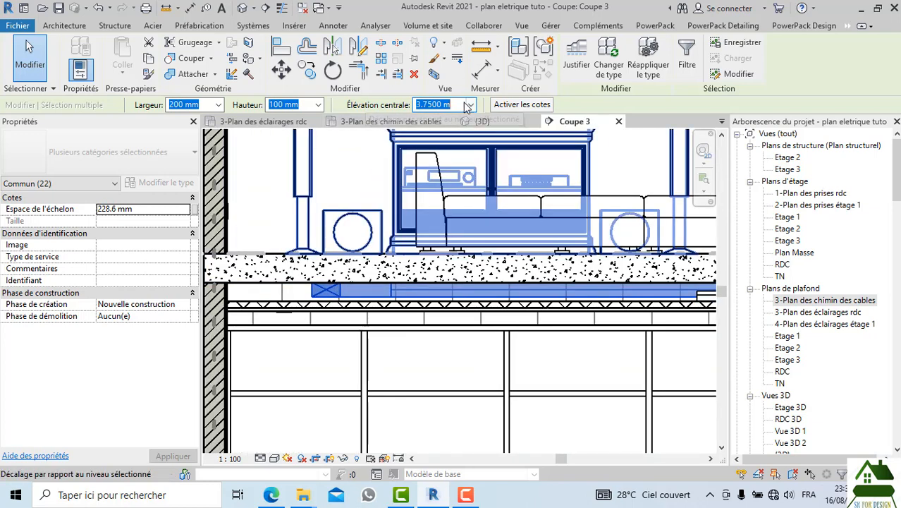
pyautogui.click(431, 107)
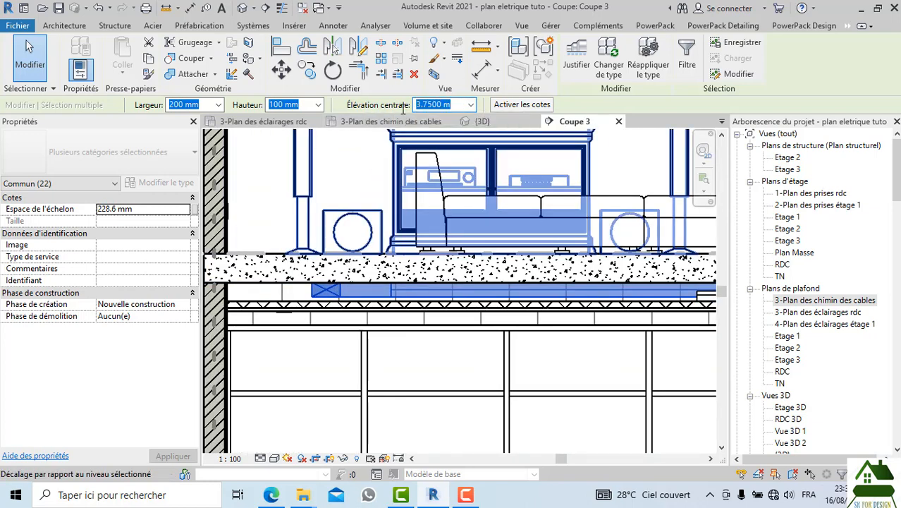
pyautogui.scroll(-2, 335, 223)
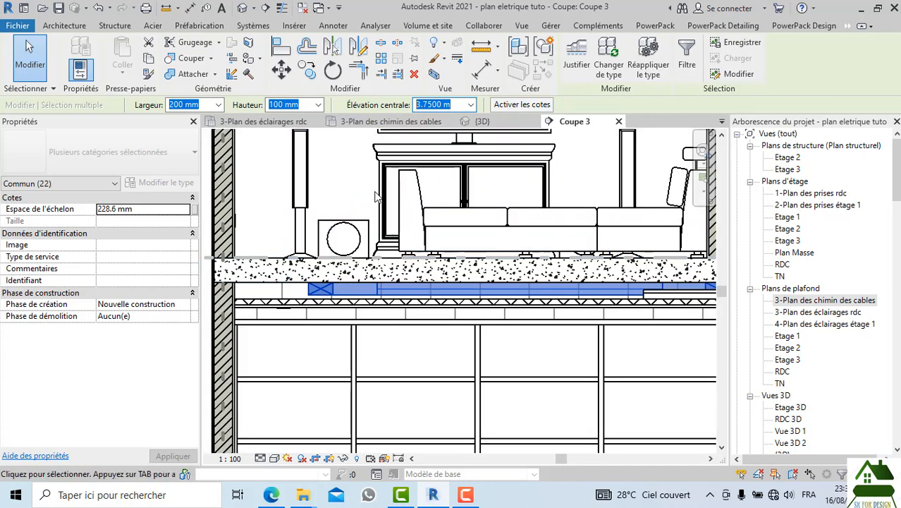
# Step: Lower the selected cable trays and fittings to a central elevation of 3.70 m and check their gap above the false ceiling
pyautogui.click(451, 105)
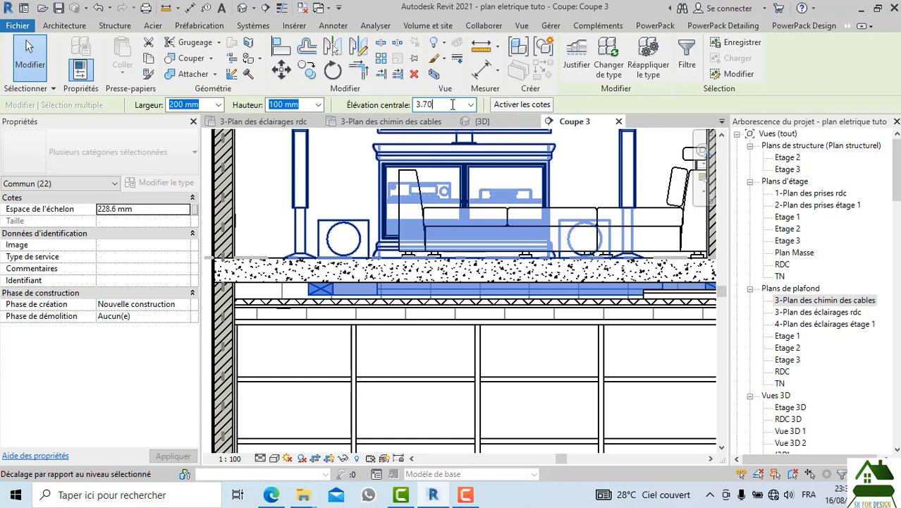
pyautogui.press('Return')
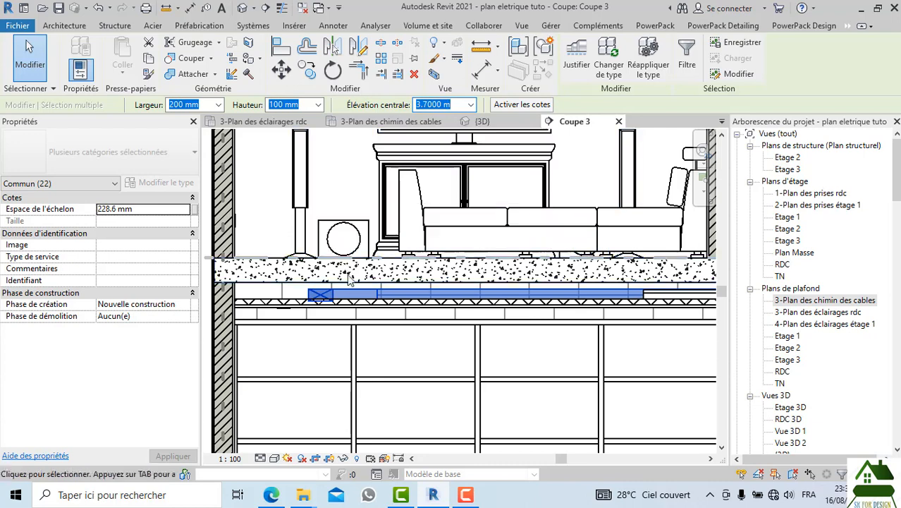
pyautogui.scroll(3, 415, 269)
pyautogui.scroll(2, 415, 269)
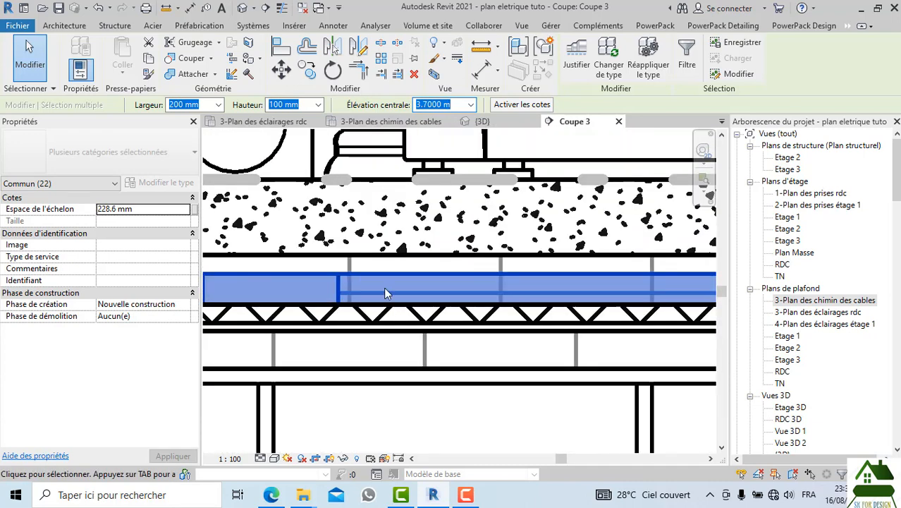
pyautogui.scroll(-2, 371, 277)
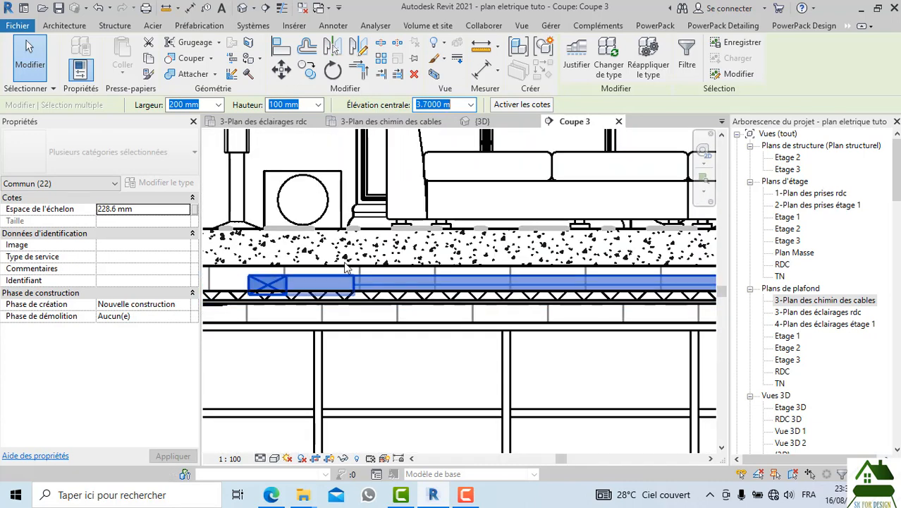
# Step: Set the central elevation of the selected trays and fittings to 3.72 m, between the slab and the false ceiling
pyautogui.click(452, 104)
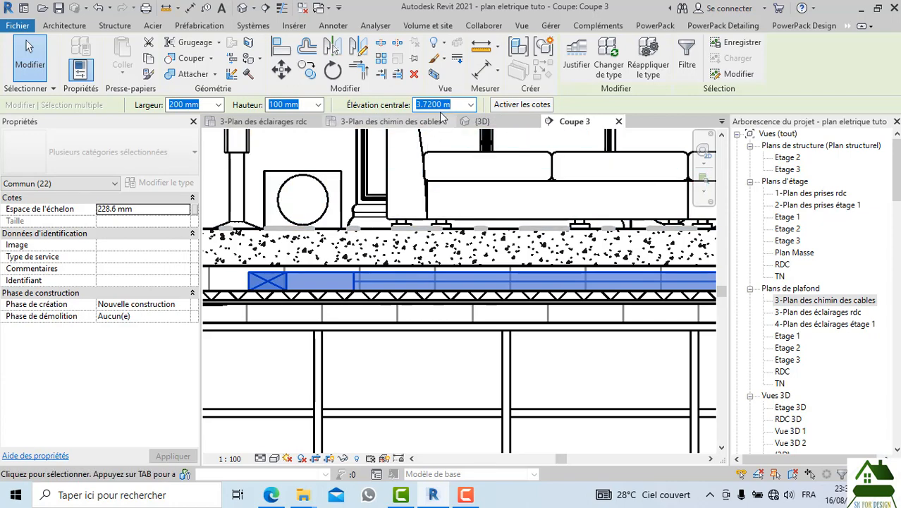
pyautogui.scroll(-5, 412, 288)
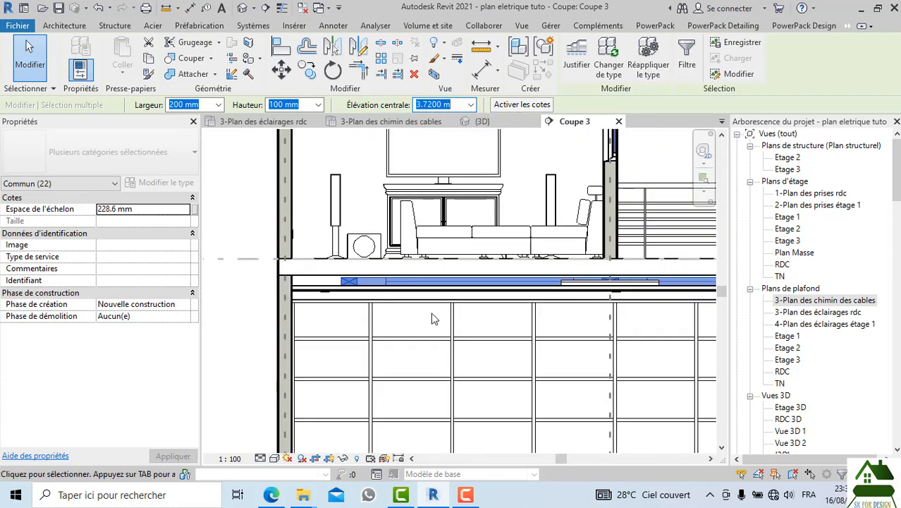
pyautogui.scroll(-3, 432, 318)
pyautogui.scroll(2, 638, 318)
pyautogui.moveTo(564, 316); pyautogui.dragTo(534, 316, button='middle')
pyautogui.scroll(-1, 534, 316)
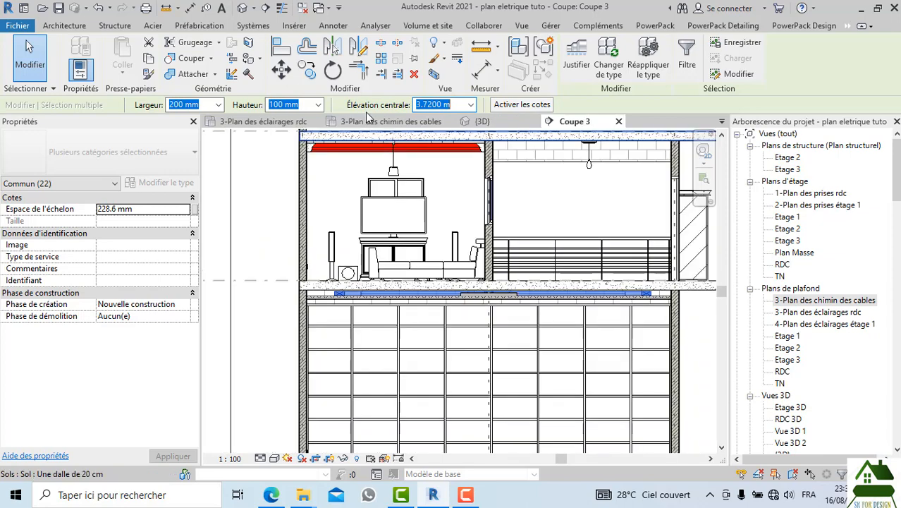
# Step: In 3-Plan des chimin des cables, shift the short vertical tray away from the partition wall and the lower horizontal run closer to its wall
pyautogui.click(392, 121)
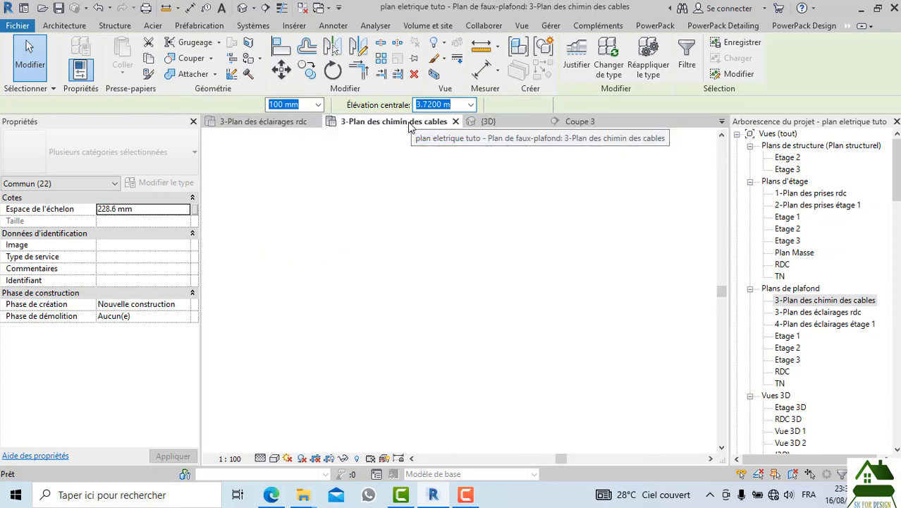
pyautogui.click(303, 205)
pyautogui.scroll(2, 305, 209)
pyautogui.scroll(5, 523, 227)
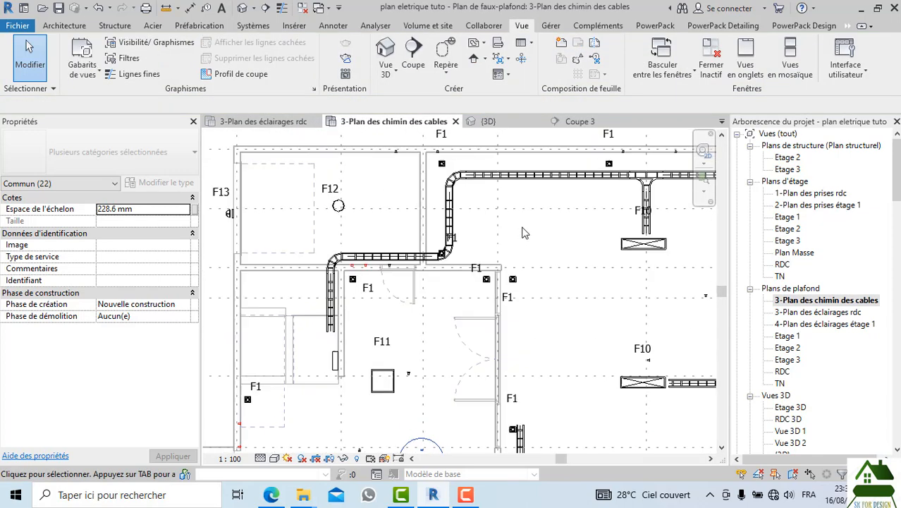
pyautogui.moveTo(518, 229); pyautogui.dragTo(440, 289, button='middle')
pyautogui.scroll(2, 433, 189)
pyautogui.moveTo(392, 228); pyautogui.dragTo(434, 229)
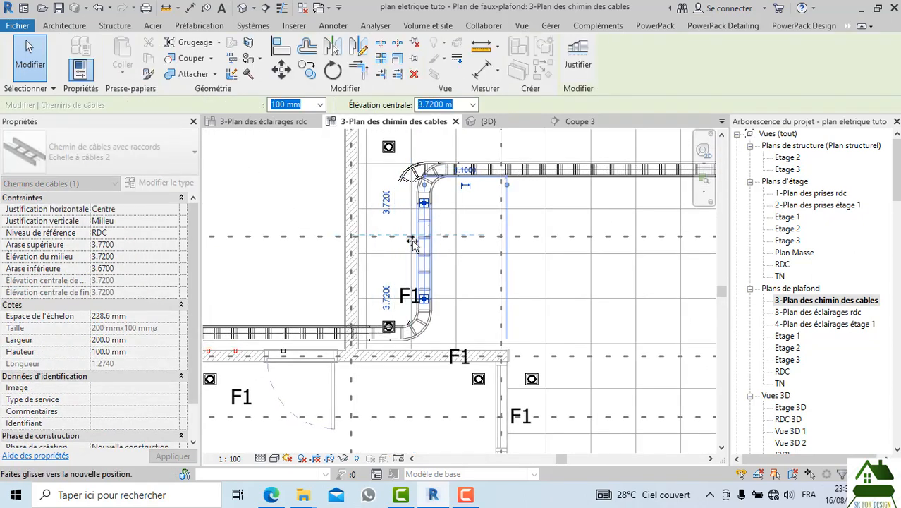
pyautogui.scroll(4, 319, 345)
pyautogui.moveTo(323, 343); pyautogui.dragTo(320, 356)
pyautogui.click(300, 255)
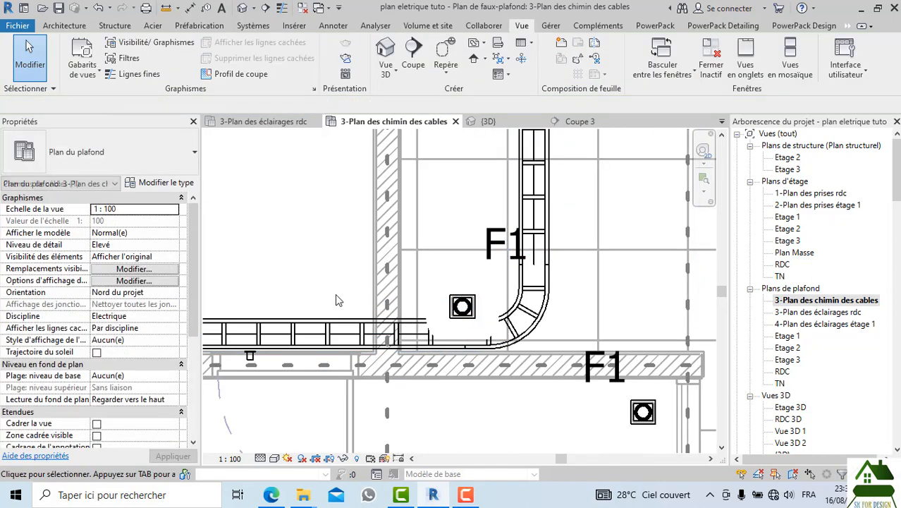
pyautogui.scroll(-3, 335, 293)
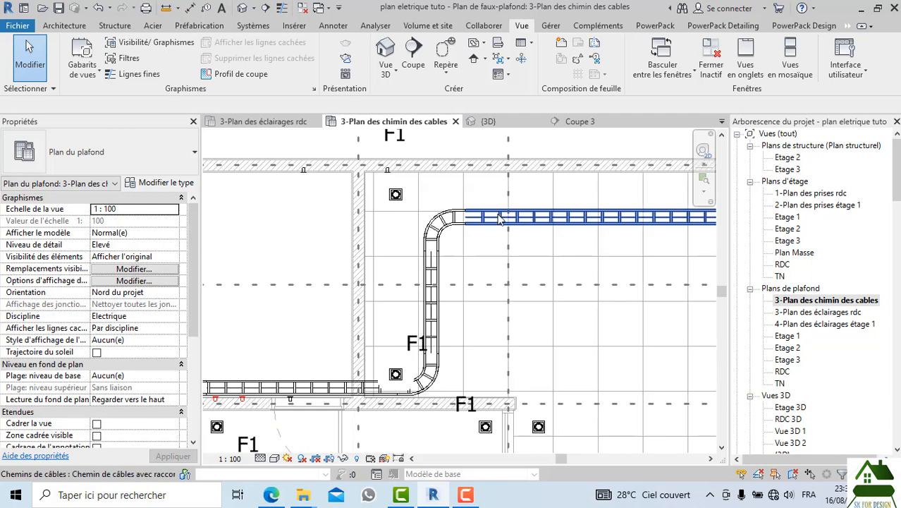
# Step: Move the upper horizontal tray run closer to the top wall and the adjoining vertical segment closer to the partition wall
pyautogui.moveTo(508, 217); pyautogui.dragTo(508, 196)
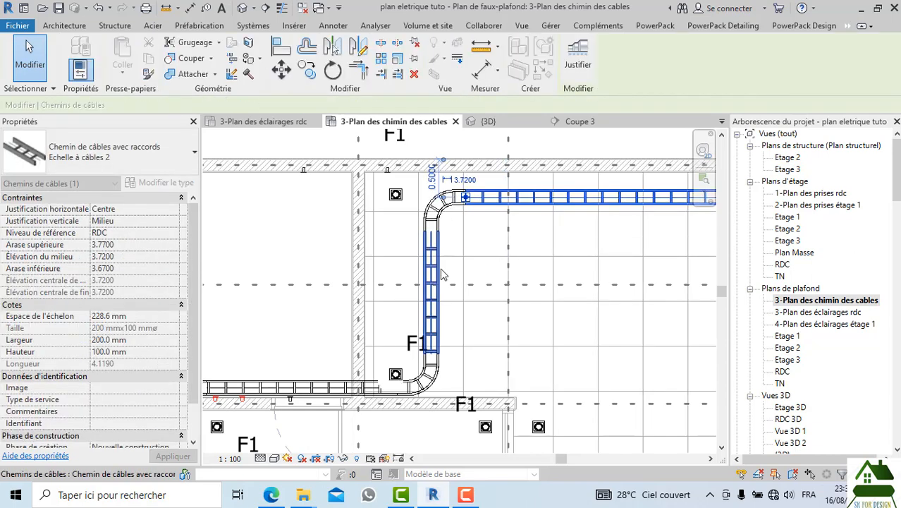
pyautogui.moveTo(428, 260); pyautogui.dragTo(402, 263)
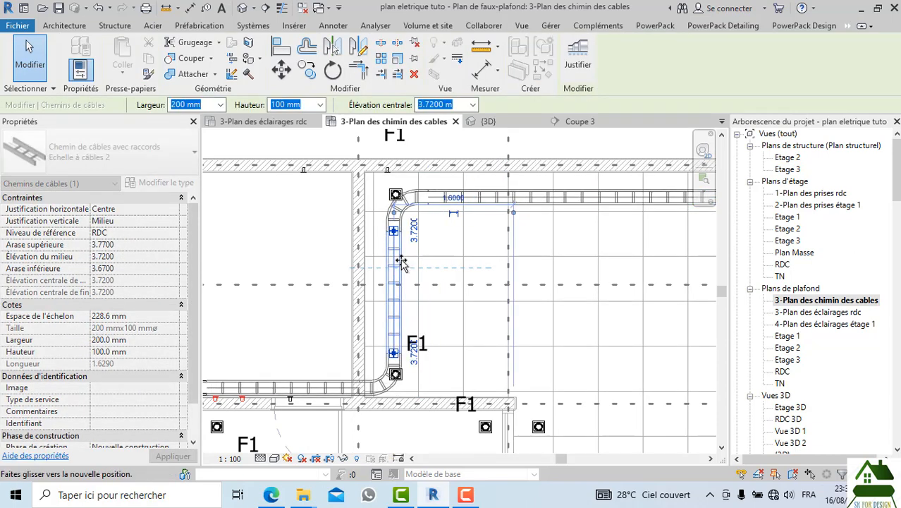
pyautogui.click(441, 233)
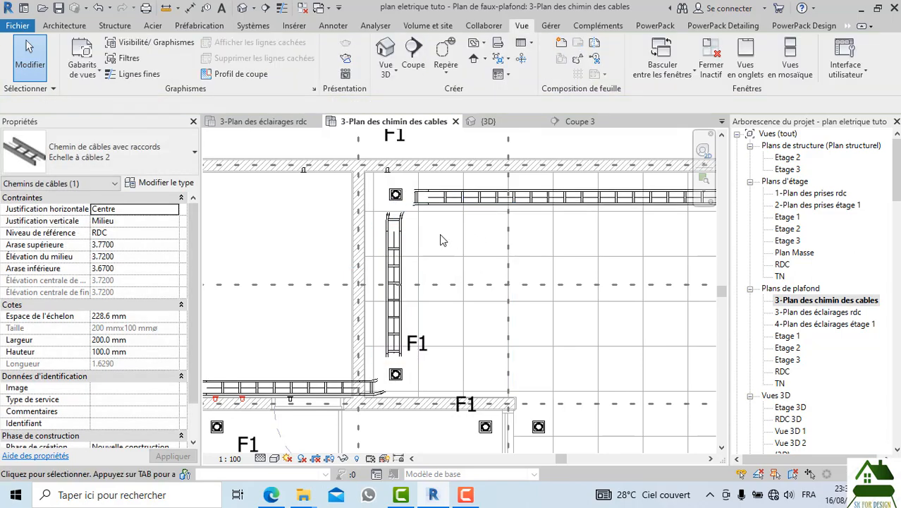
pyautogui.scroll(-3, 439, 234)
pyautogui.scroll(5, 508, 282)
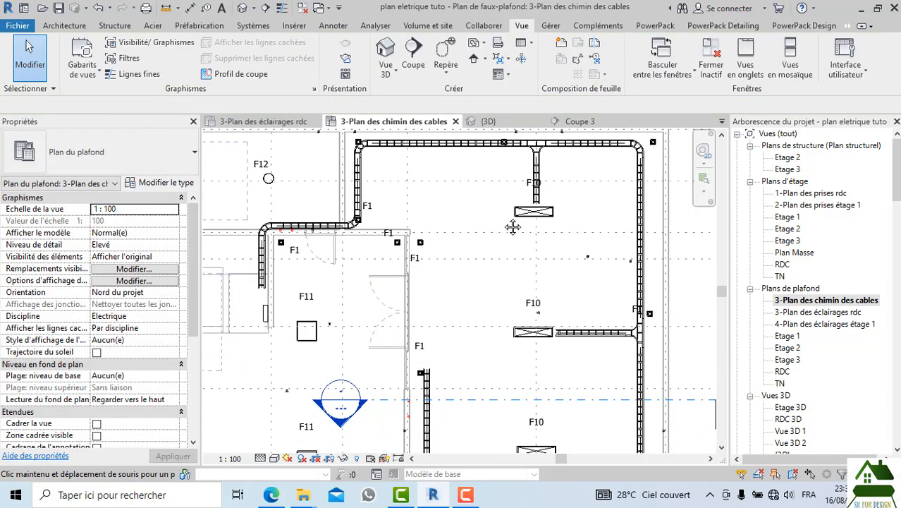
pyautogui.scroll(-5, 542, 279)
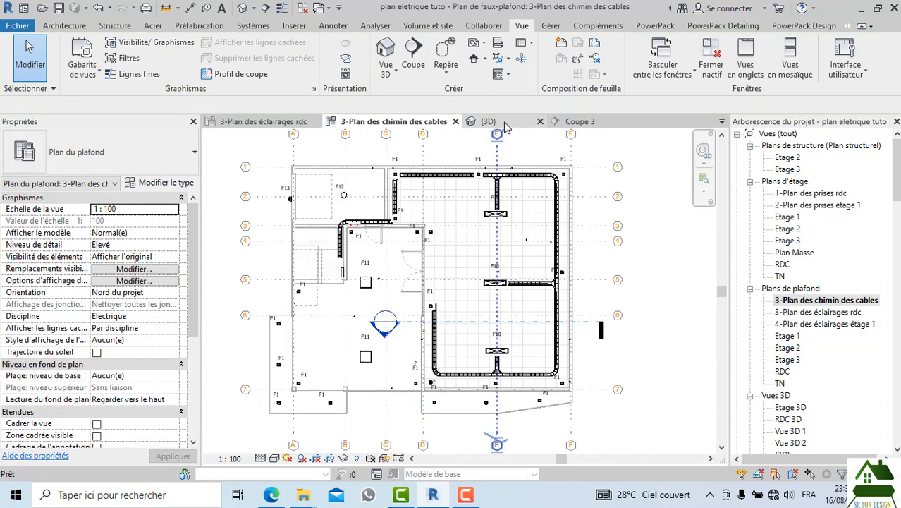
# Step: Inspect the cable tray network in the 3D view, including its branches to the luminaires and its open ends
pyautogui.click(485, 122)
pyautogui.scroll(-1, 425, 256)
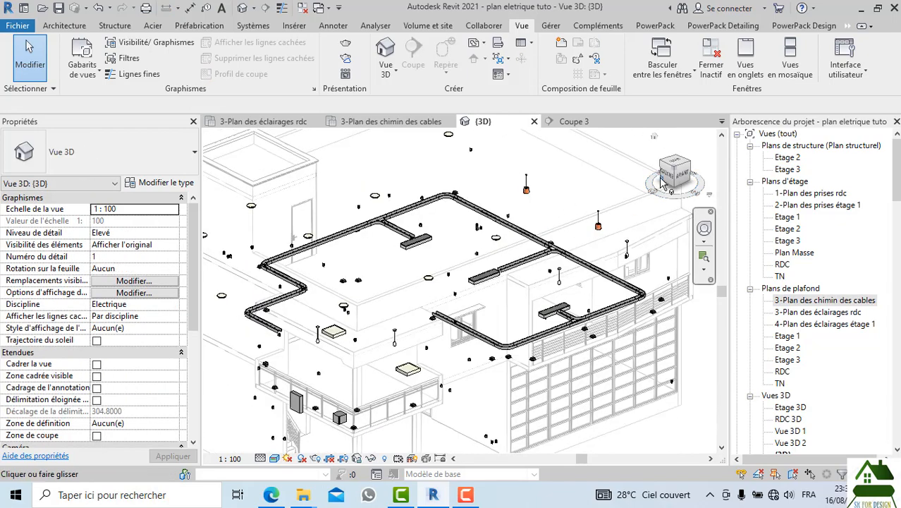
pyautogui.moveTo(663, 172); pyautogui.dragTo(667, 169)
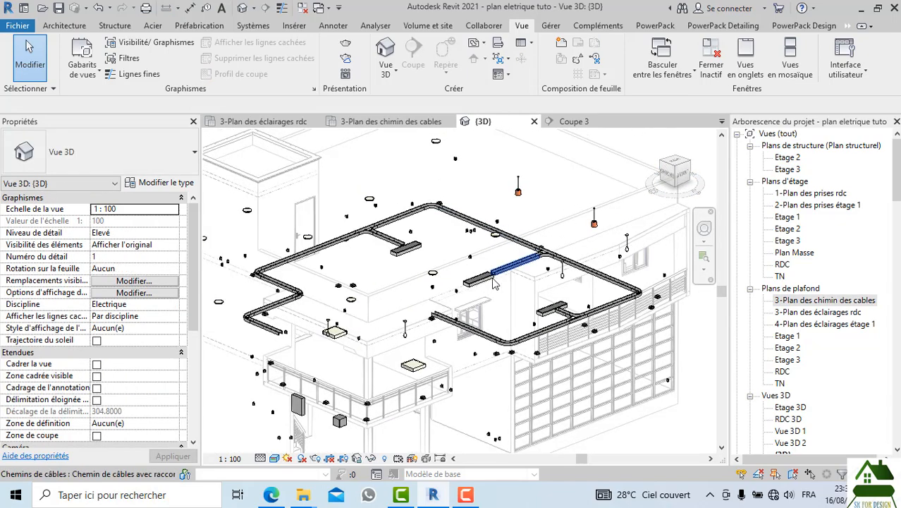
pyautogui.scroll(7, 493, 276)
pyautogui.scroll(-6, 498, 345)
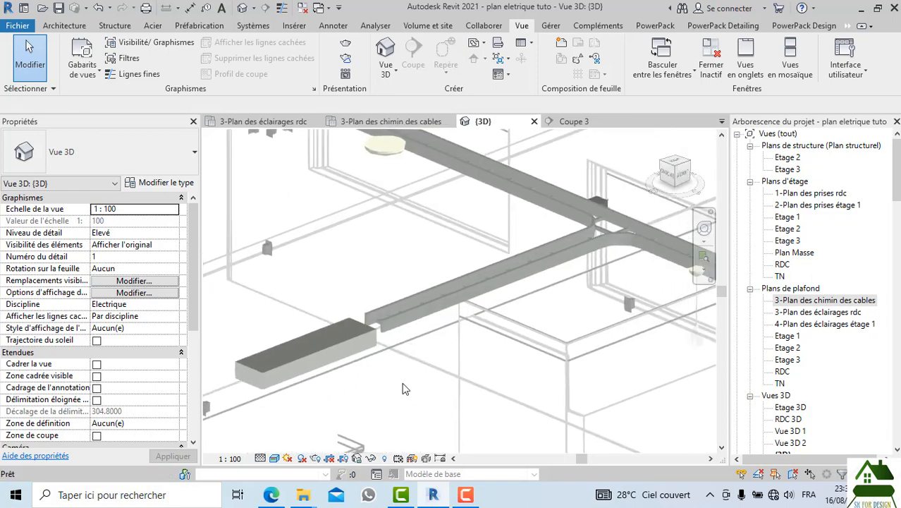
pyautogui.scroll(-5, 452, 282)
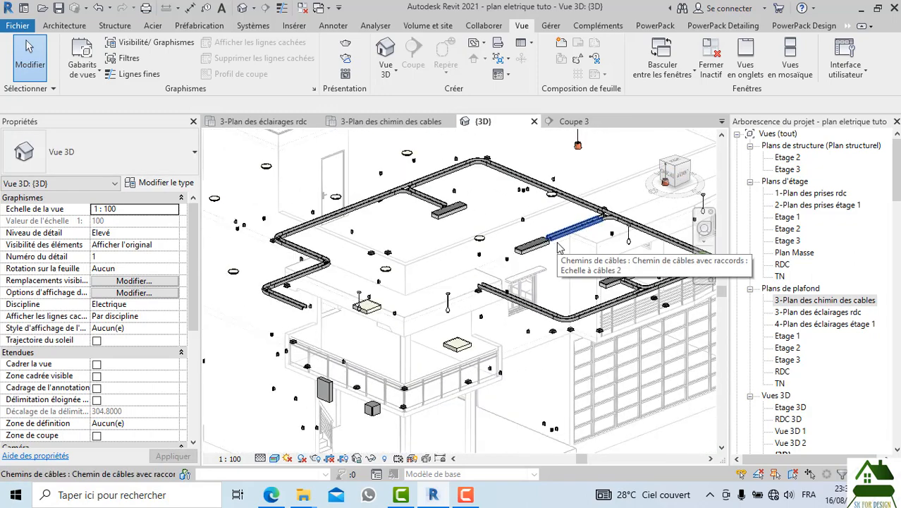
pyautogui.scroll(-2, 518, 251)
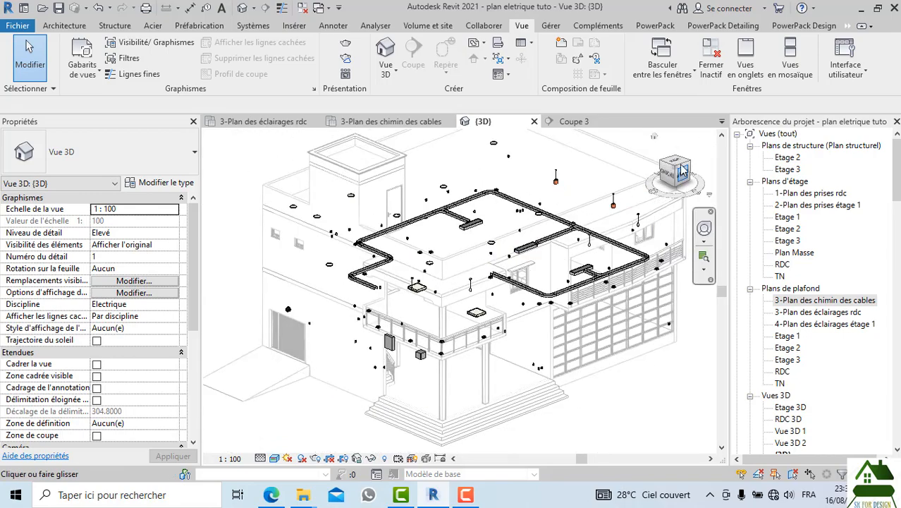
pyautogui.moveTo(680, 172)
pyautogui.mouseDown()
pyautogui.moveTo(683, 161)
pyautogui.moveTo(714, 160)
pyautogui.moveTo(552, 171)
pyautogui.moveTo(221, 159)
pyautogui.moveTo(253, 161)
pyautogui.mouseUp()
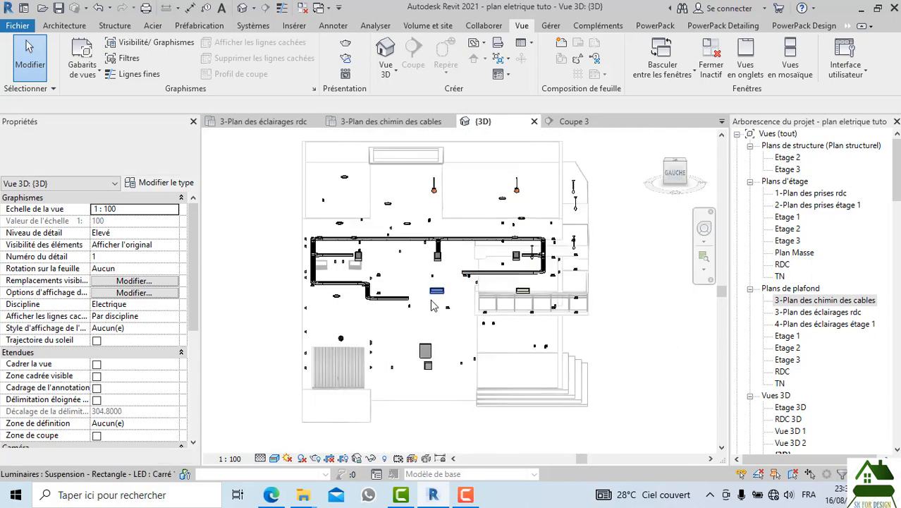
pyautogui.scroll(3, 403, 302)
pyautogui.scroll(2, 403, 301)
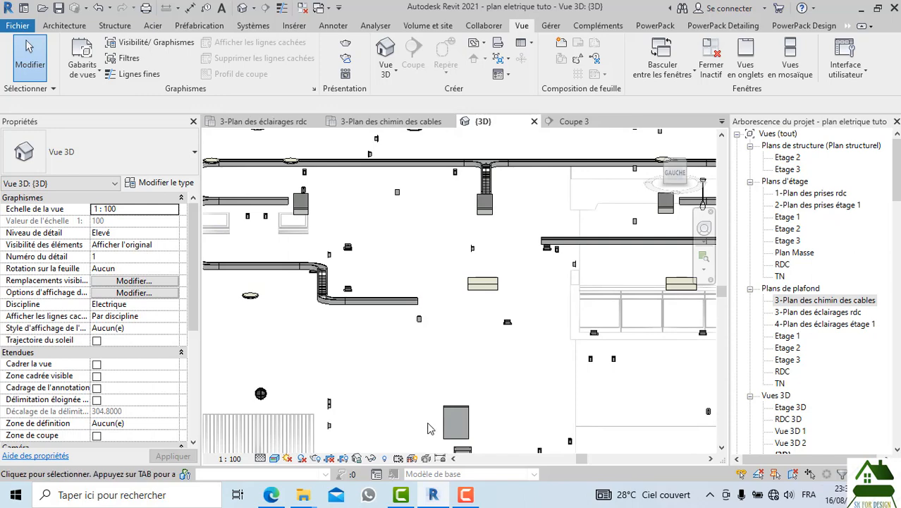
# Step: In 3-Plan des chimin des cables, start a cable tray at the free end of the short vertical run with central elevation -3 m
pyautogui.click(293, 120)
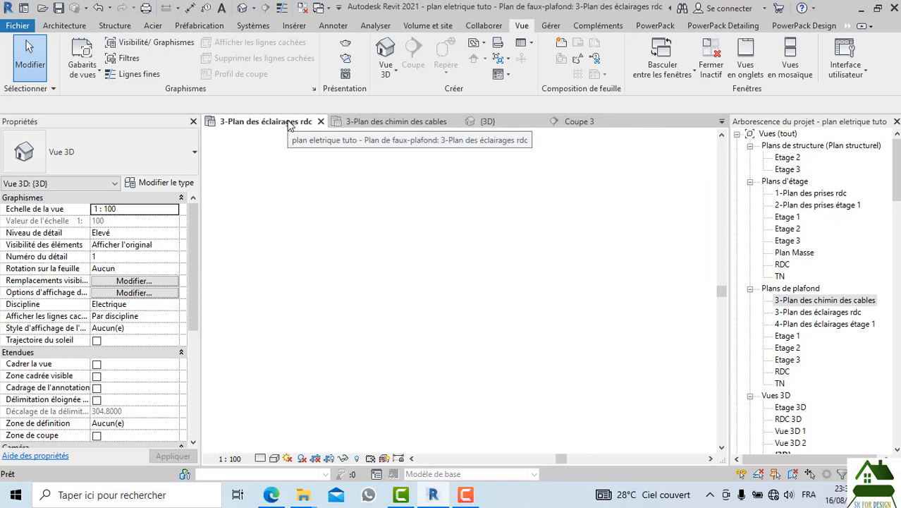
pyautogui.click(430, 122)
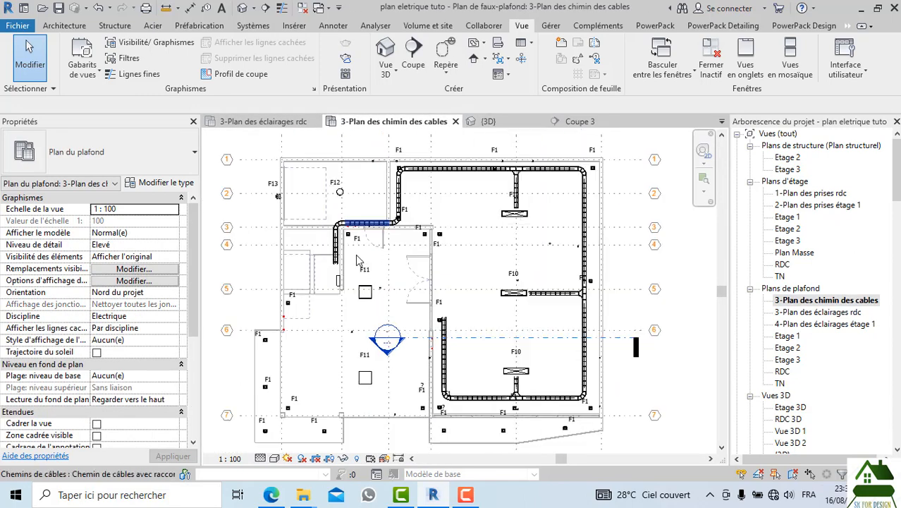
pyautogui.scroll(5, 357, 261)
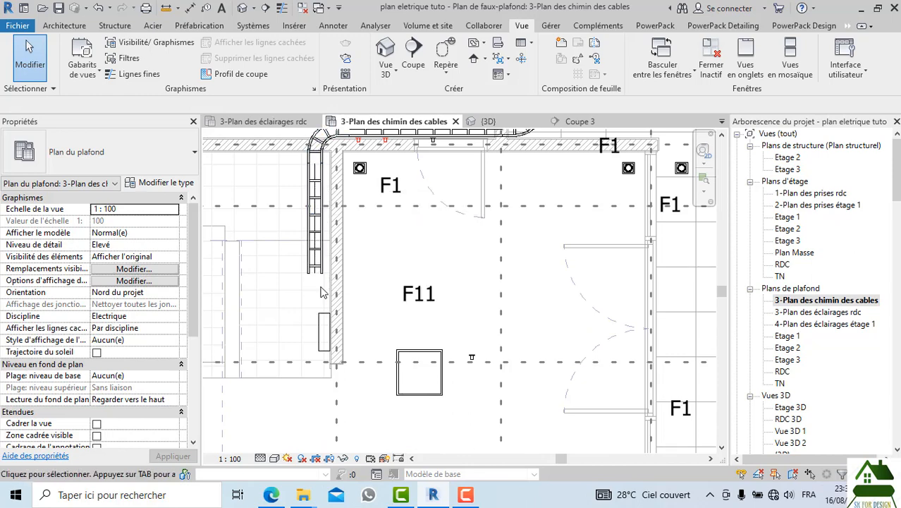
pyautogui.click(321, 274)
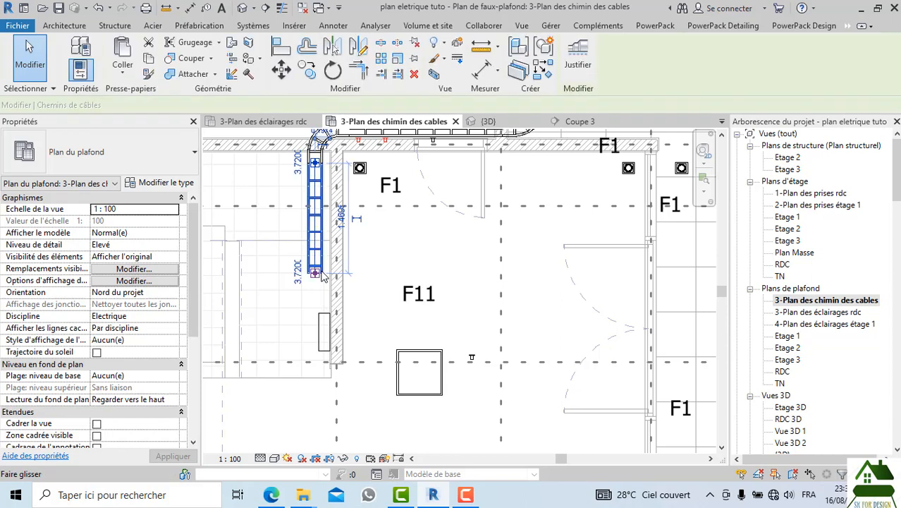
pyautogui.rightClick(316, 277)
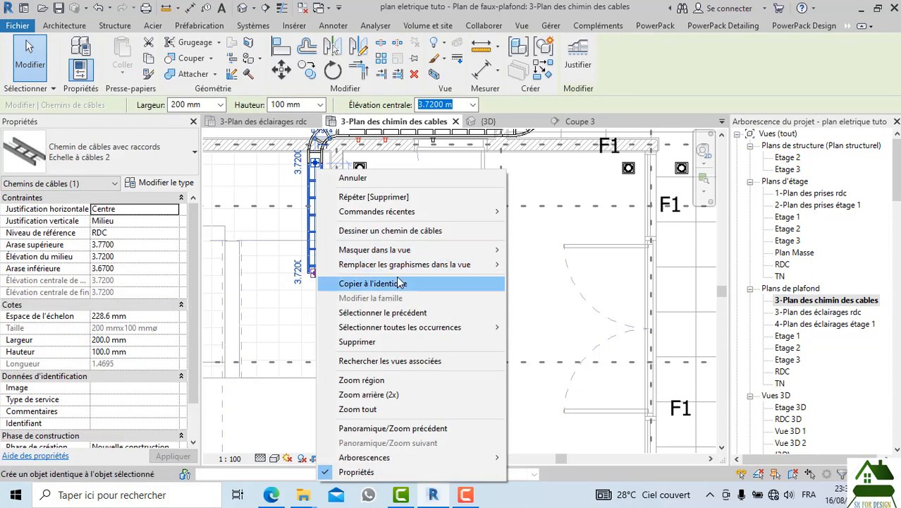
pyautogui.click(392, 230)
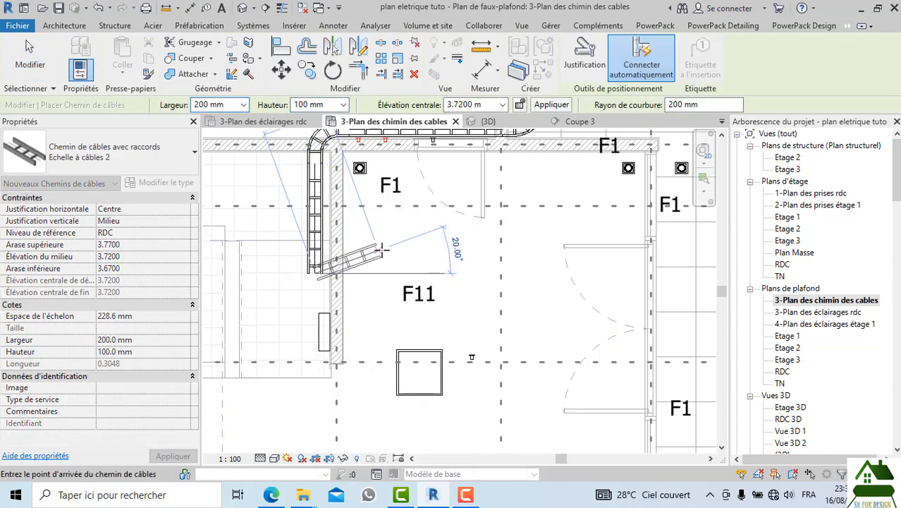
pyautogui.click(485, 105)
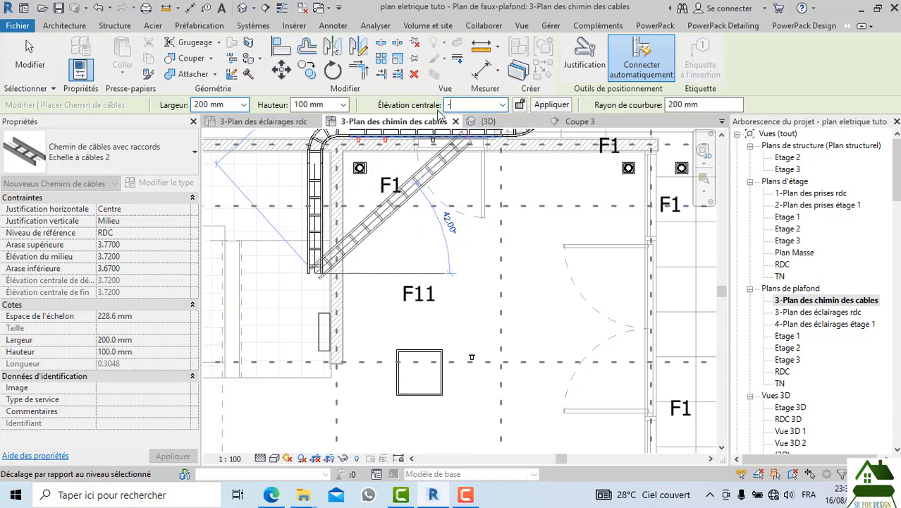
pyautogui.write('-3')
pyautogui.press('Return')
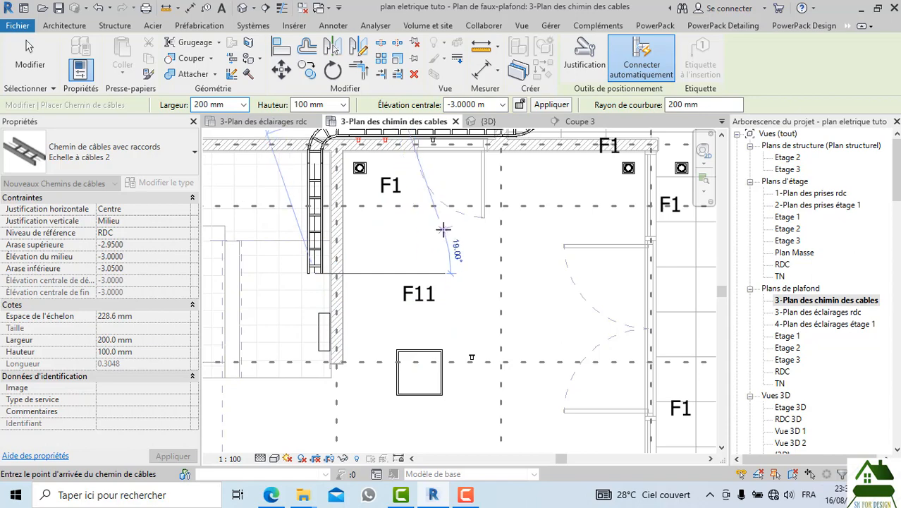
pyautogui.press('Escape')
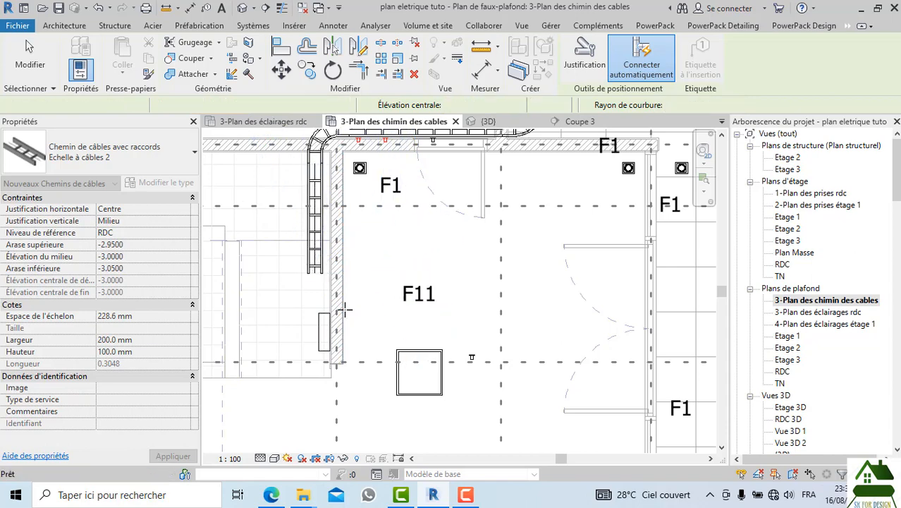
pyautogui.press('Escape')
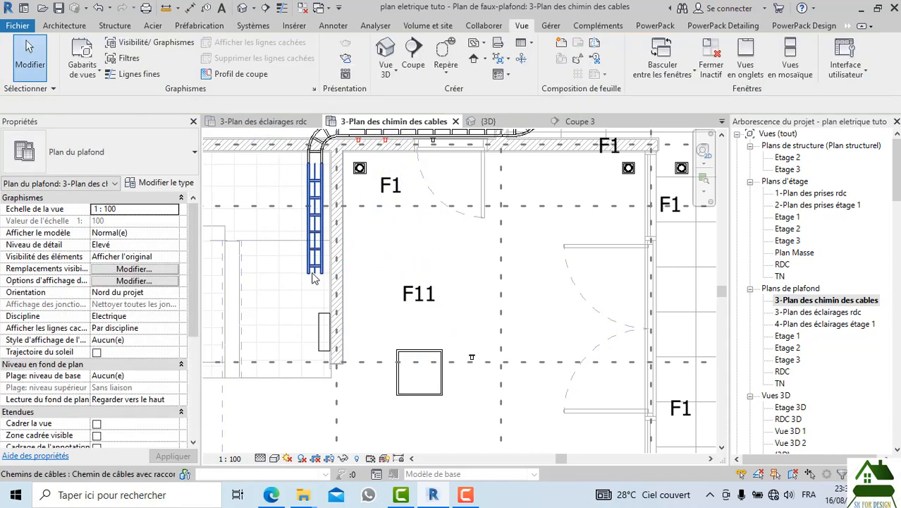
# Step: Draw a vertical cable tray drop down to -3 m from the free end of the short run near the wall panel
pyautogui.click(318, 285)
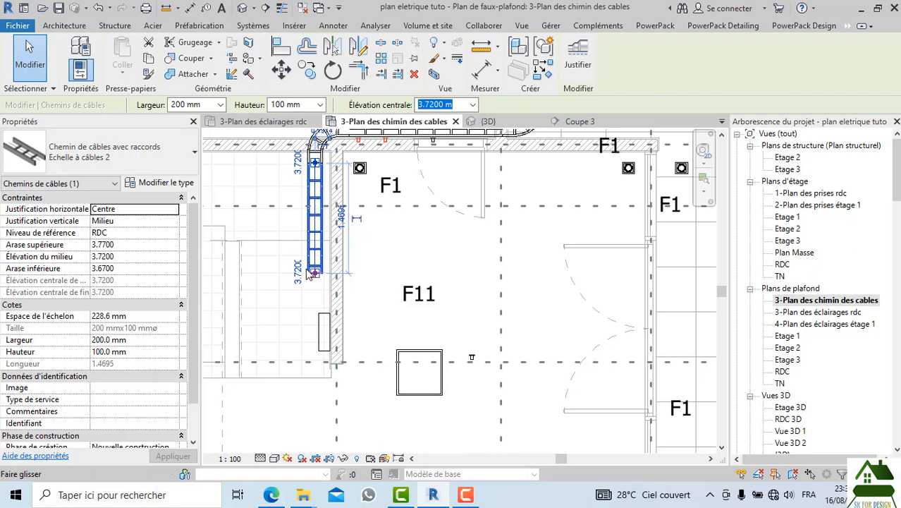
pyautogui.rightClick(315, 275)
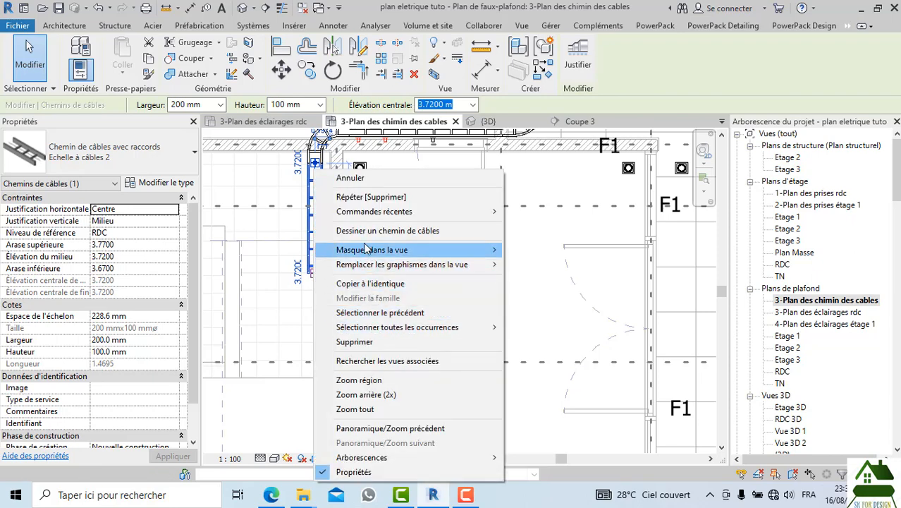
pyautogui.click(387, 231)
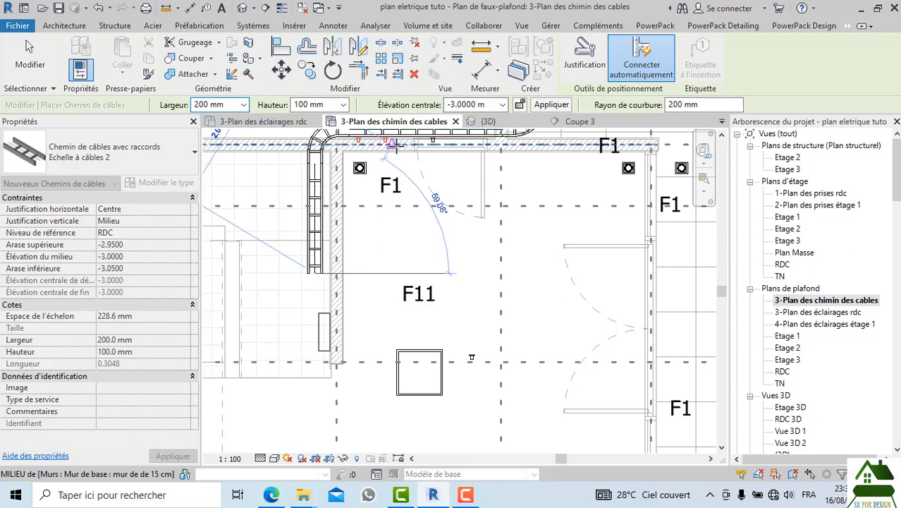
pyautogui.click(316, 332)
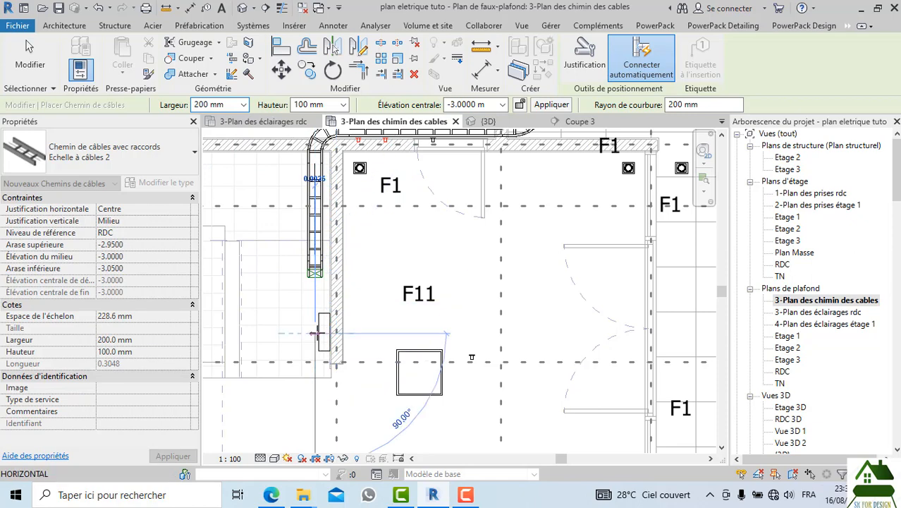
pyautogui.scroll(2, 302, 269)
pyautogui.scroll(-2, 302, 269)
pyautogui.press('Escape')
pyautogui.press('Escape')
pyautogui.scroll(-5, 342, 308)
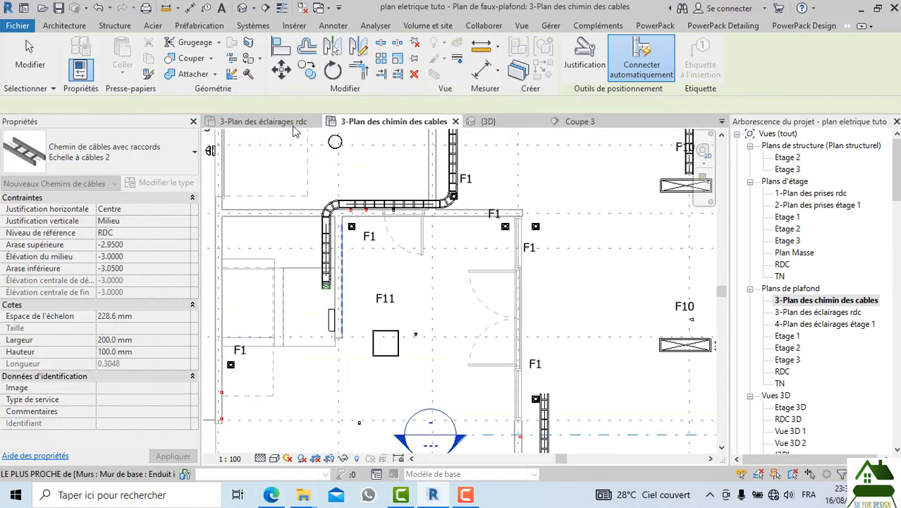
# Step: Examine the new vertical cable tray drop and its lower end in the 3D view
pyautogui.click(487, 122)
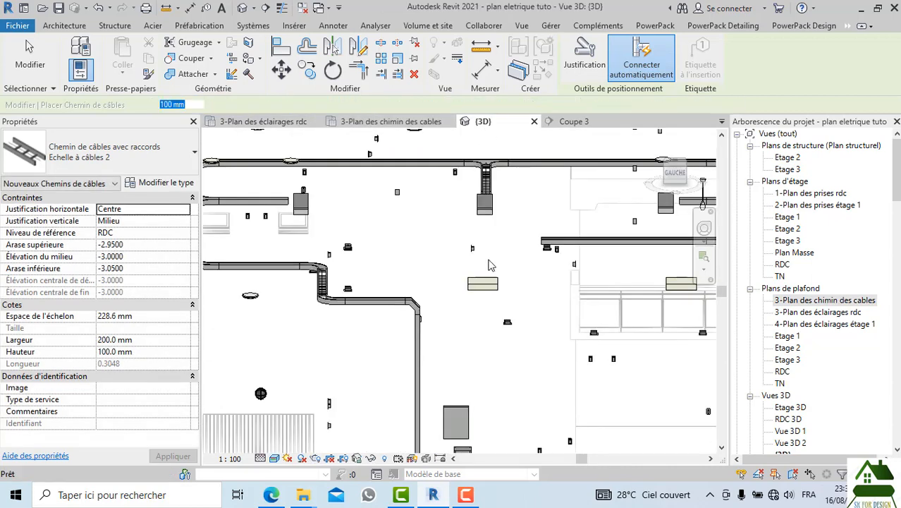
pyautogui.scroll(-3, 404, 278)
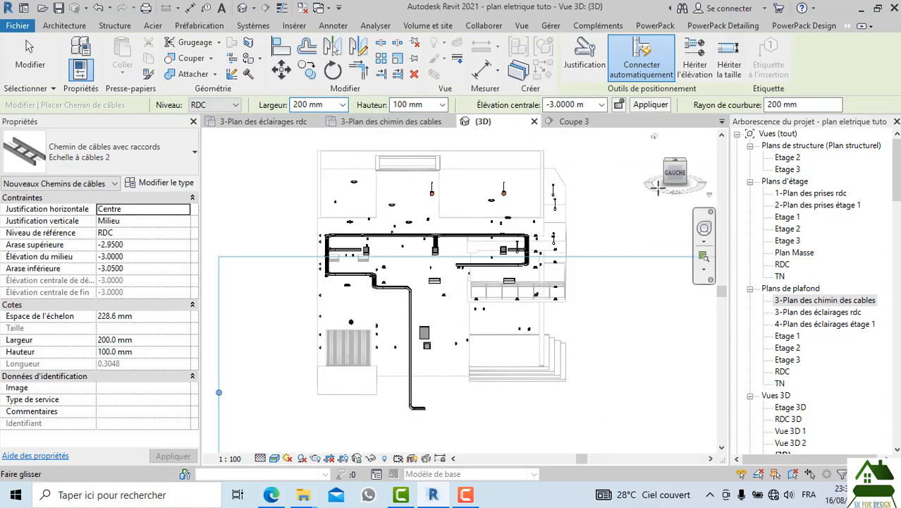
pyautogui.moveTo(676, 172)
pyautogui.mouseDown()
pyautogui.moveTo(704, 169)
pyautogui.moveTo(714, 183)
pyautogui.moveTo(210, 197)
pyautogui.mouseUp()
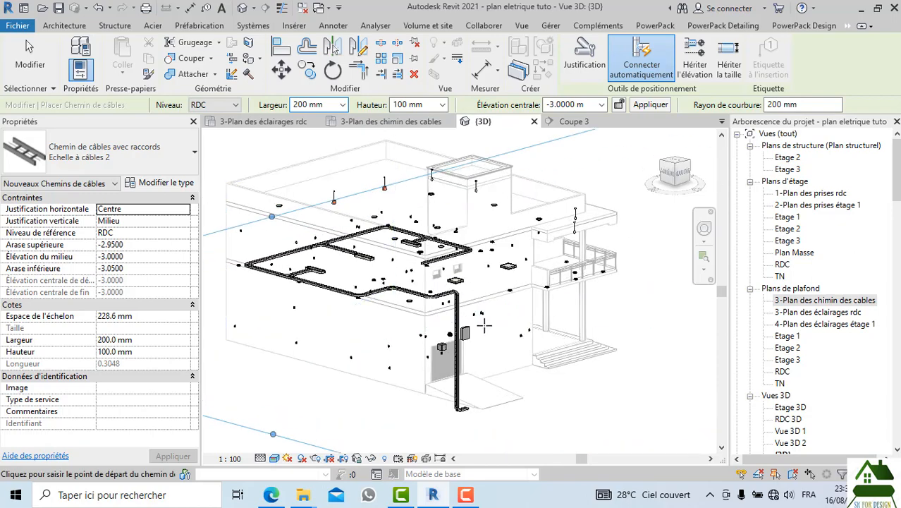
pyautogui.scroll(3, 481, 338)
pyautogui.moveTo(483, 340); pyautogui.dragTo(491, 280, button='middle')
pyautogui.press('Escape')
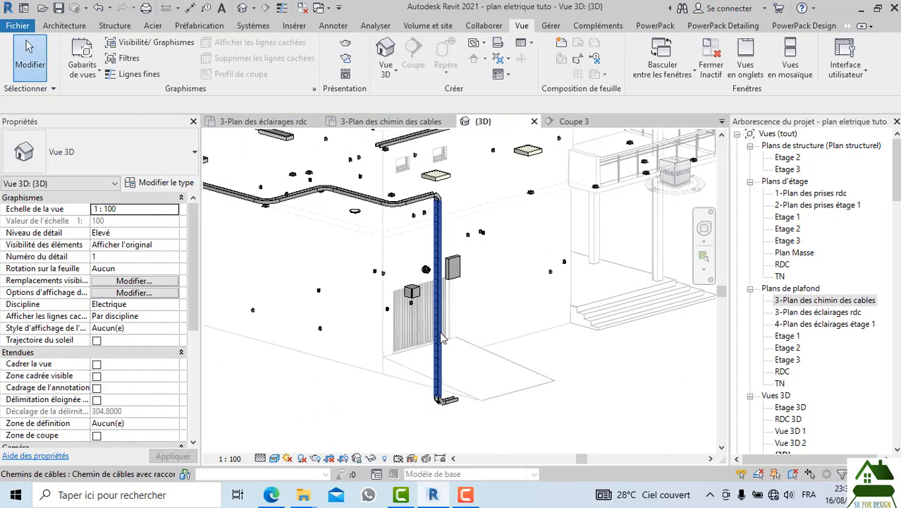
pyautogui.scroll(3, 453, 412)
pyautogui.scroll(-3, 440, 380)
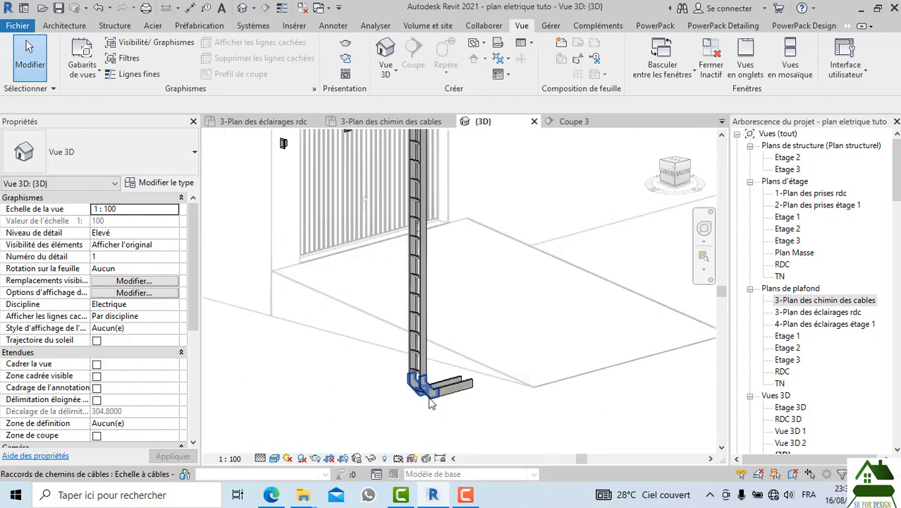
pyautogui.scroll(-3, 431, 400)
pyautogui.scroll(-2, 431, 400)
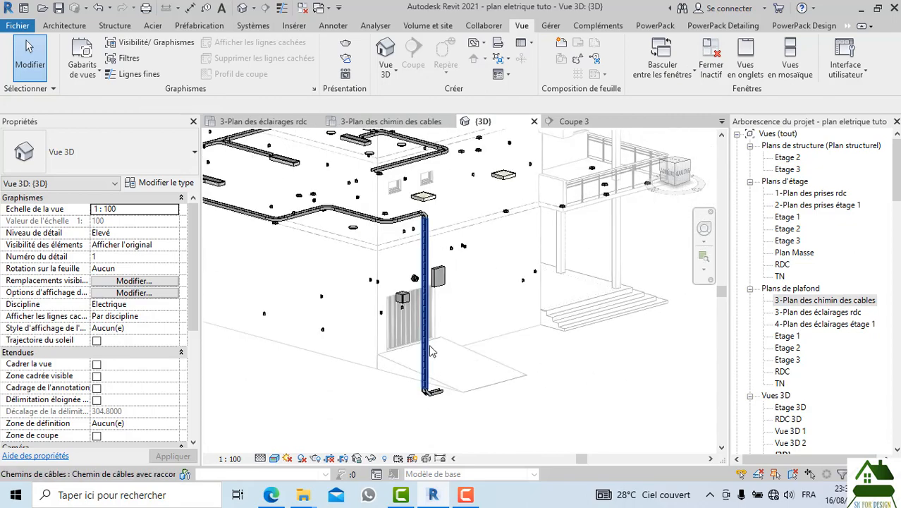
# Step: Delete the short horizontal stub and the elbow at the foot of the vertical tray drop
pyautogui.click(428, 350)
pyautogui.scroll(2, 445, 403)
pyautogui.click(443, 405)
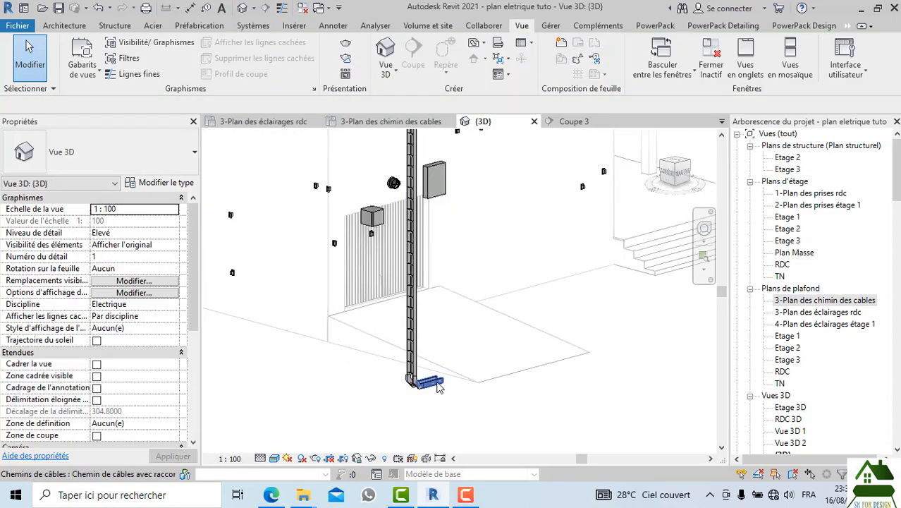
pyautogui.click(438, 384)
pyautogui.click(425, 395)
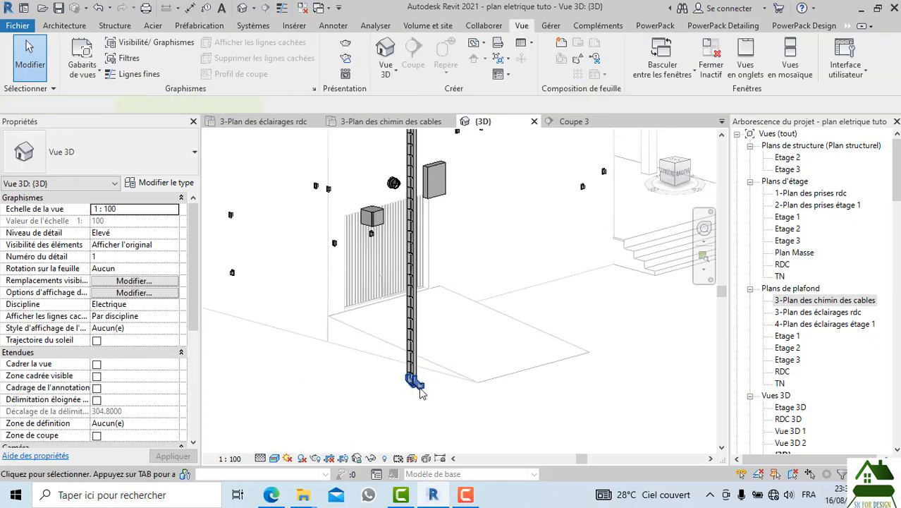
pyautogui.click(417, 384)
pyautogui.scroll(-1, 417, 390)
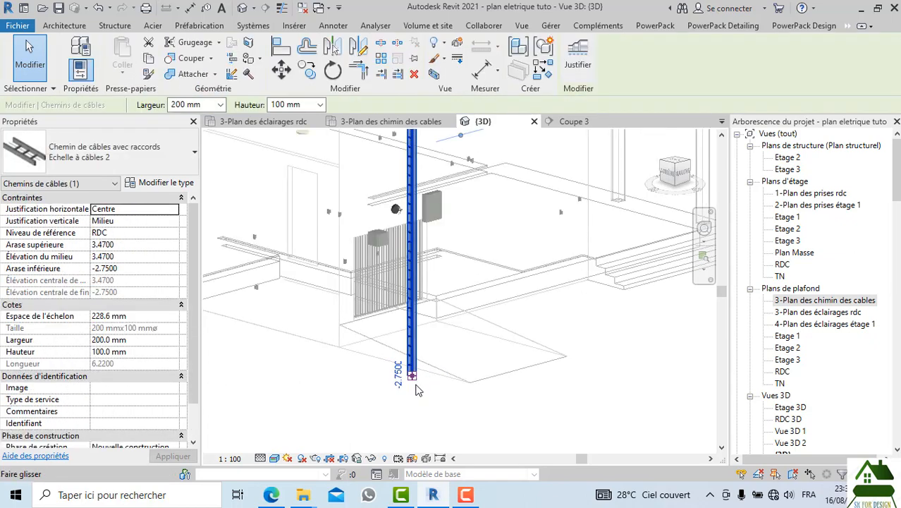
# Step: Shorten the vertical tray drop to about 2.4 m so it ends near the top of the electrical panel
pyautogui.moveTo(413, 377); pyautogui.dragTo(416, 294)
pyautogui.moveTo(413, 230); pyautogui.dragTo(412, 206)
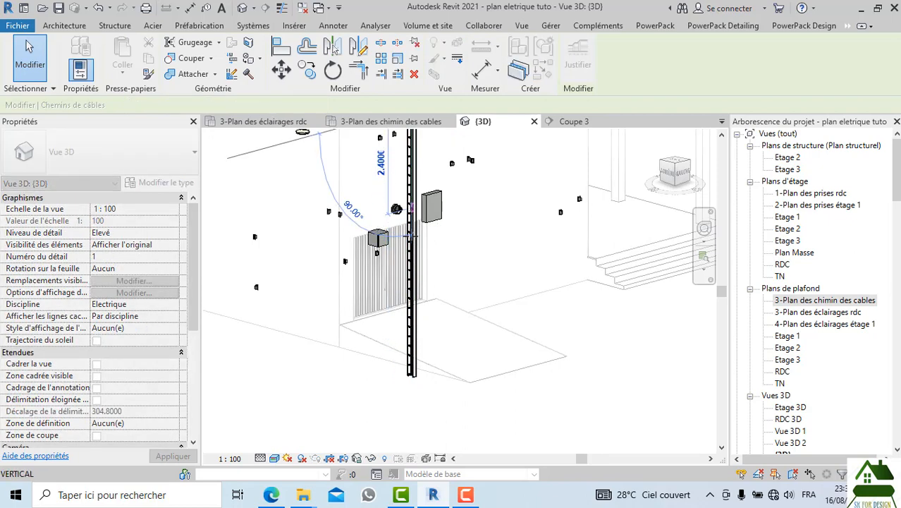
pyautogui.click(415, 402)
# Step: Check the shortened drop's position relative to the electrical panel in 3D and from the Gauche side
pyautogui.scroll(-3, 415, 371)
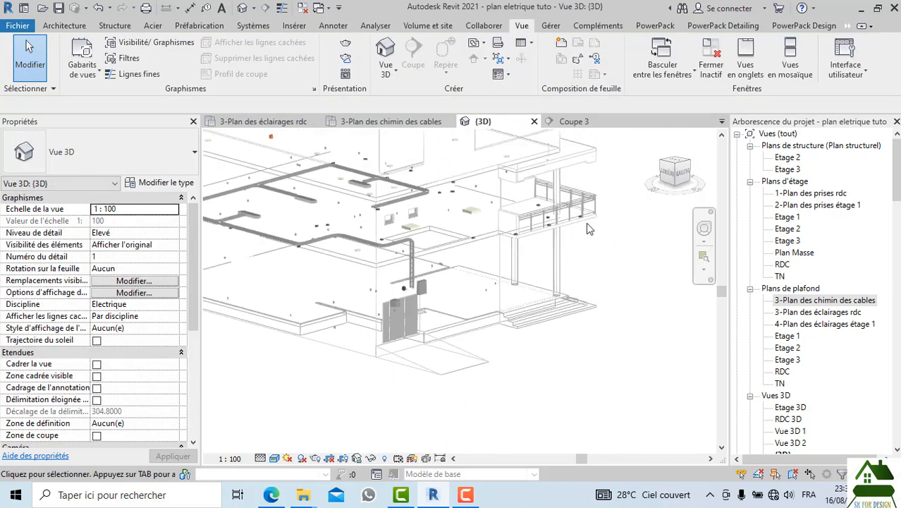
pyautogui.moveTo(682, 175)
pyautogui.mouseDown()
pyautogui.moveTo(563, 166)
pyautogui.moveTo(557, 177)
pyautogui.mouseUp()
pyautogui.scroll(3, 395, 218)
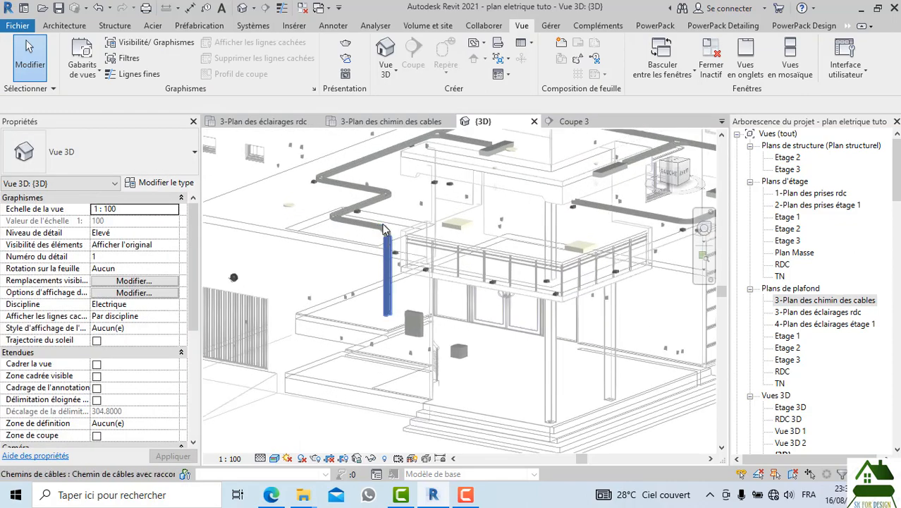
pyautogui.moveTo(398, 201); pyautogui.dragTo(396, 233, button='middle')
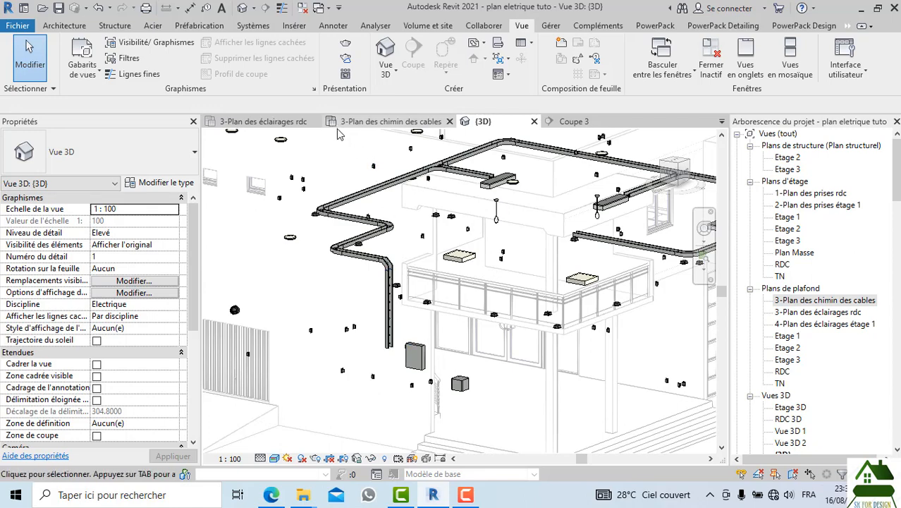
pyautogui.click(667, 174)
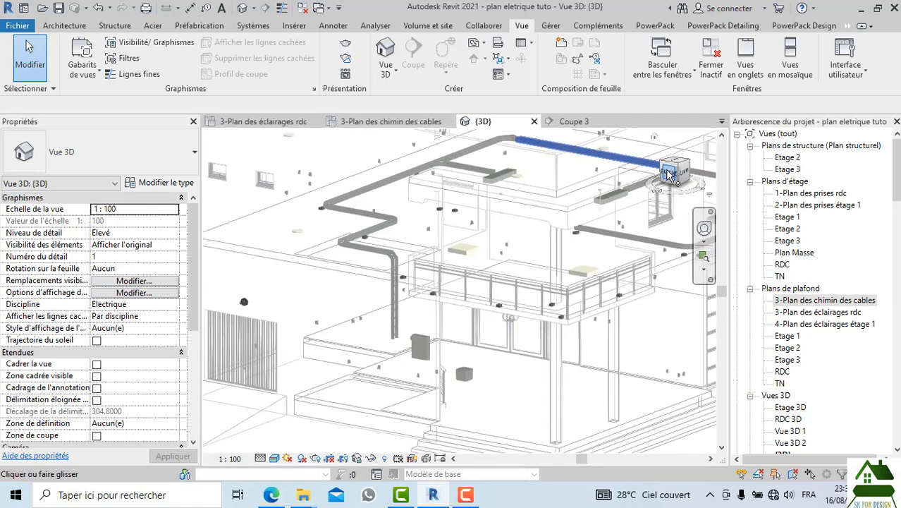
pyautogui.scroll(5, 446, 315)
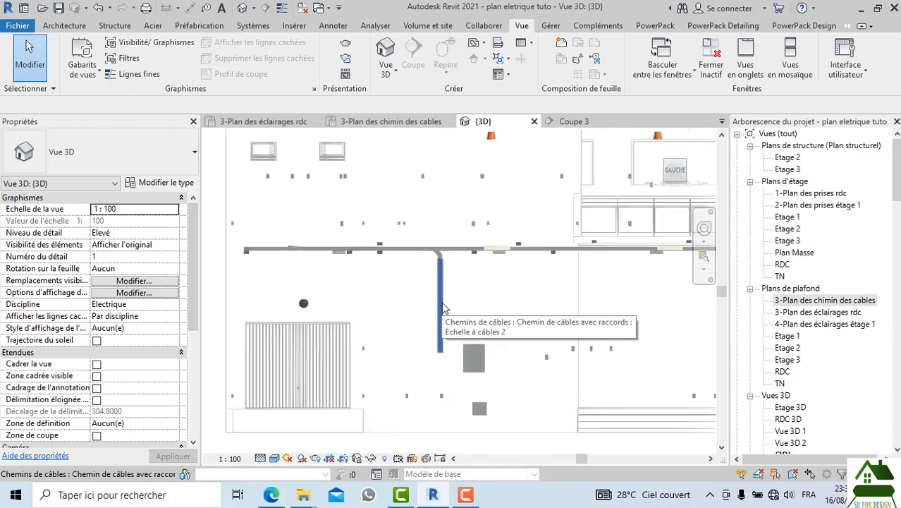
# Step: Set the 3D view's discipline to Coordination to view the full building, and restore it to Electrique
pyautogui.click(173, 306)
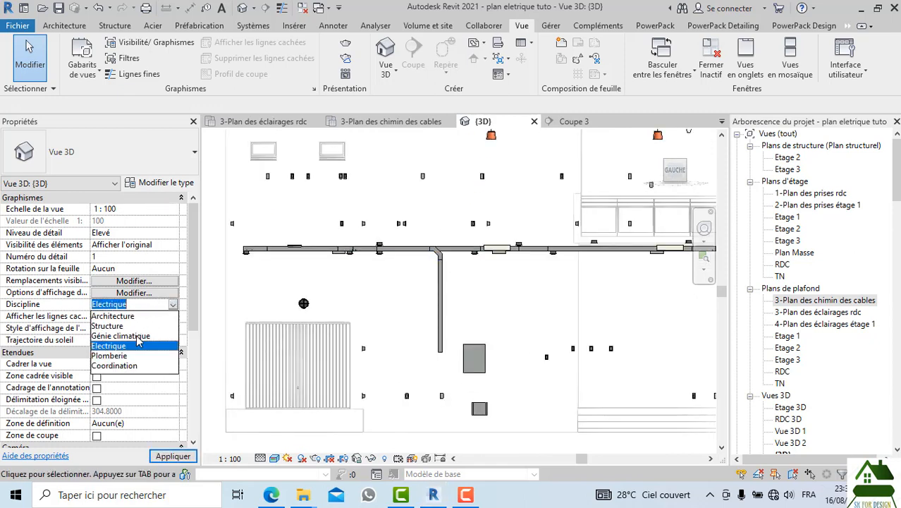
pyautogui.click(139, 365)
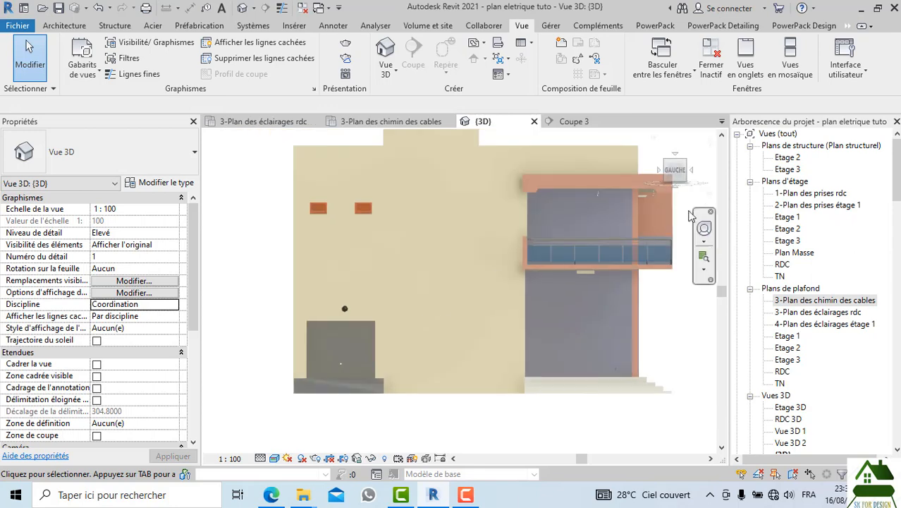
pyautogui.moveTo(690, 215)
pyautogui.keyDown('shift'); pyautogui.mouseDown(button='middle')
pyautogui.moveTo(652, 188)
pyautogui.moveTo(565, 176)
pyautogui.moveTo(514, 198)
pyautogui.moveTo(500, 169)
pyautogui.moveTo(511, 170)
pyautogui.moveTo(518, 148)
pyautogui.moveTo(599, 183)
pyautogui.moveTo(586, 255)
pyautogui.mouseUp(button='middle'); pyautogui.keyUp('shift')
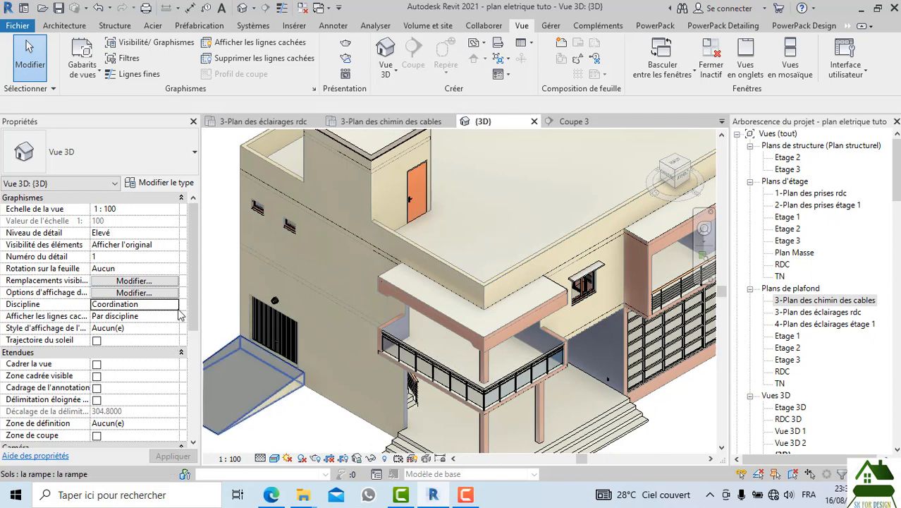
pyautogui.click(173, 304)
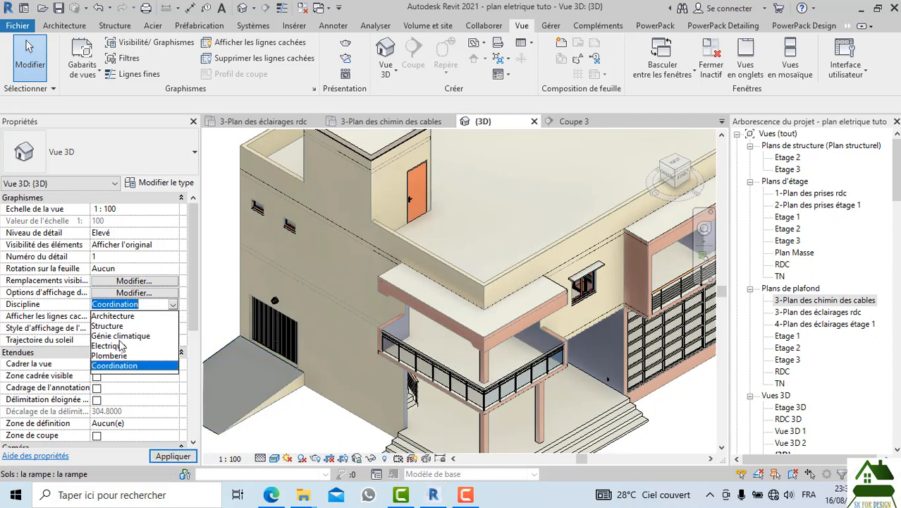
pyautogui.click(117, 345)
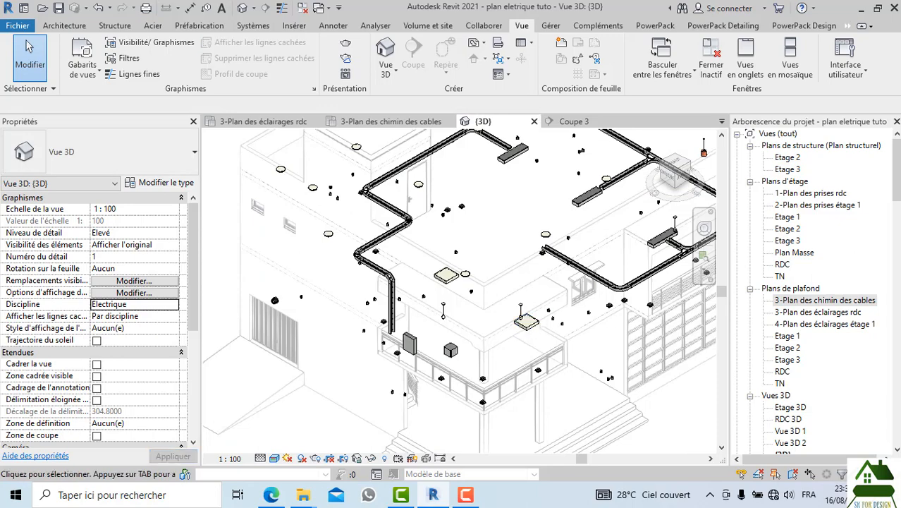
# Step: Examine the tray segment leading to the vertical drop near the electrical panel in the 3-Plan des chimin des cables view
pyautogui.click(358, 123)
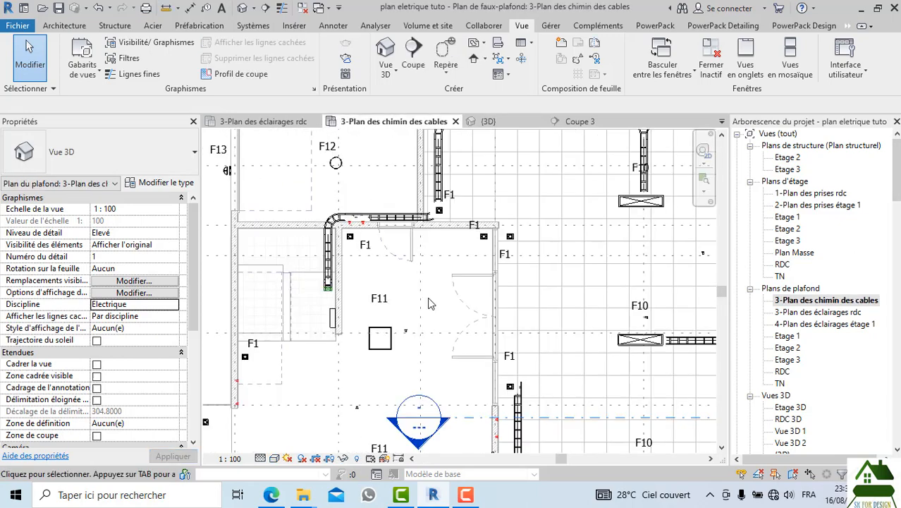
pyautogui.scroll(3, 330, 285)
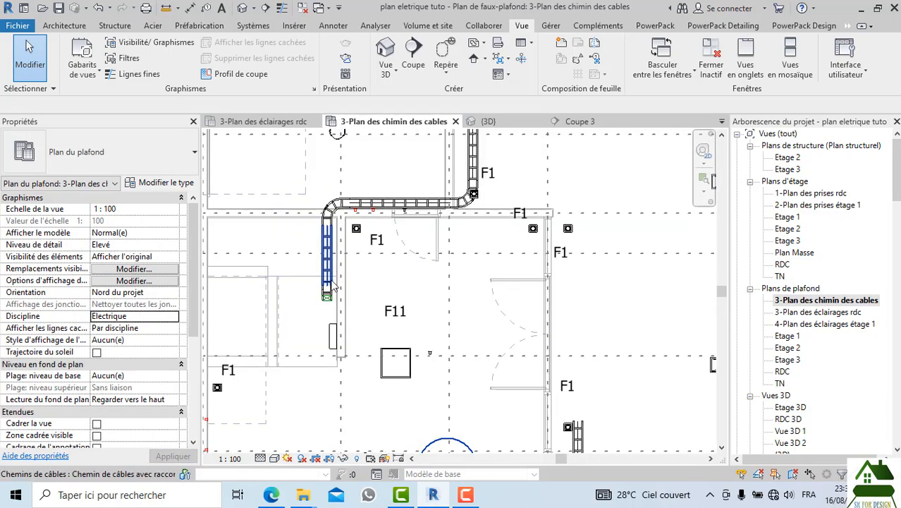
pyautogui.click(332, 259)
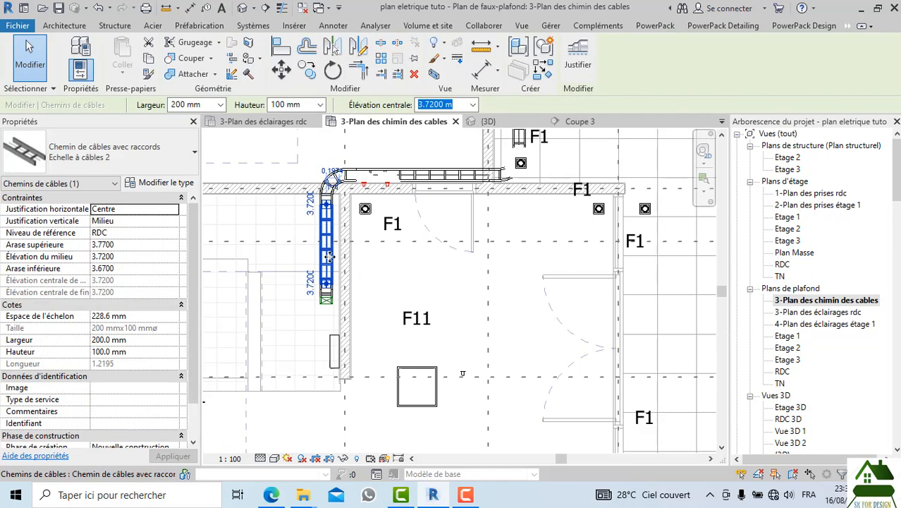
pyautogui.click(407, 282)
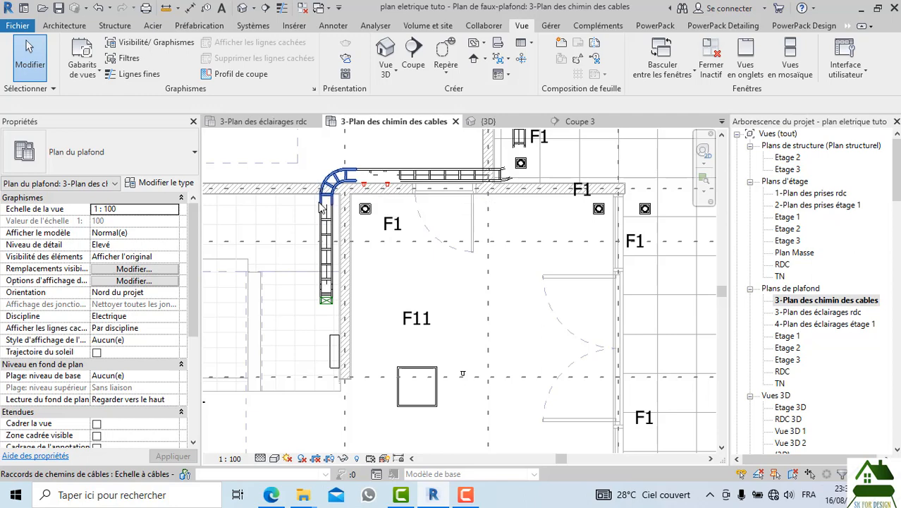
pyautogui.scroll(-2, 401, 263)
pyautogui.scroll(-2, 462, 318)
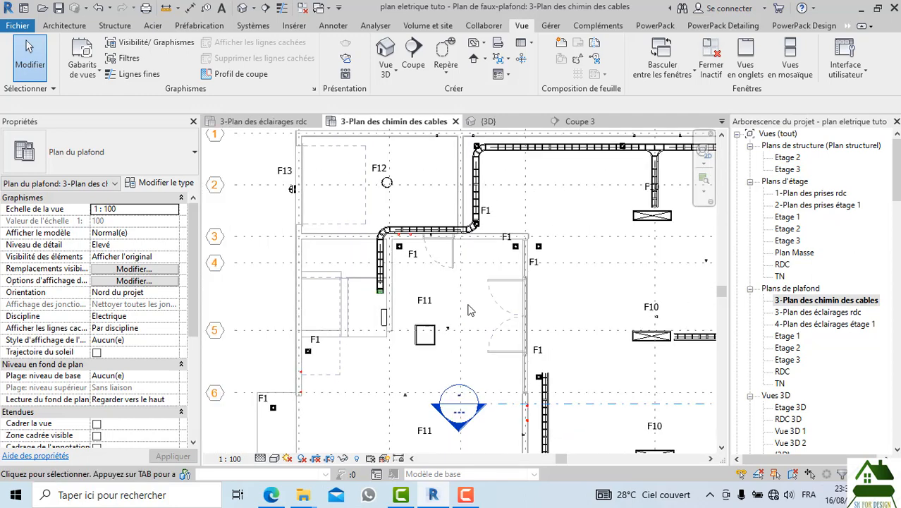
pyautogui.click(462, 323)
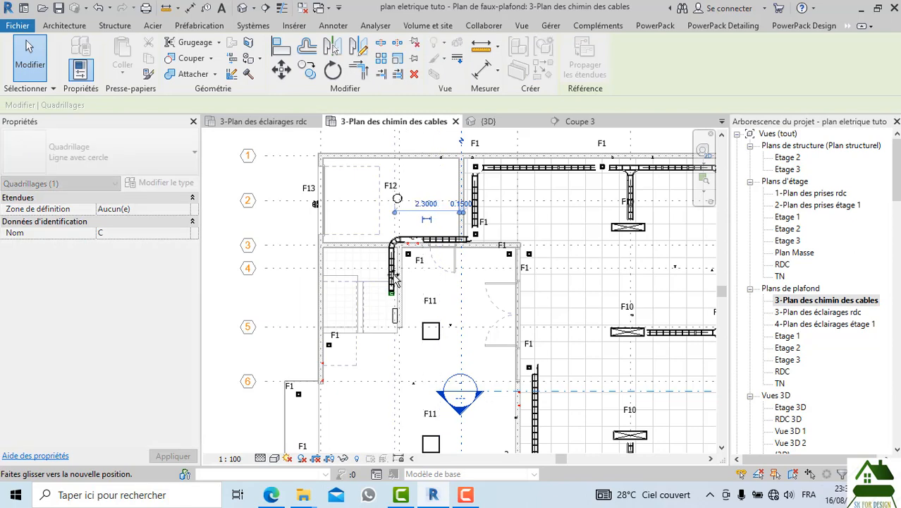
pyautogui.scroll(-1, 416, 248)
pyautogui.scroll(-1, 415, 249)
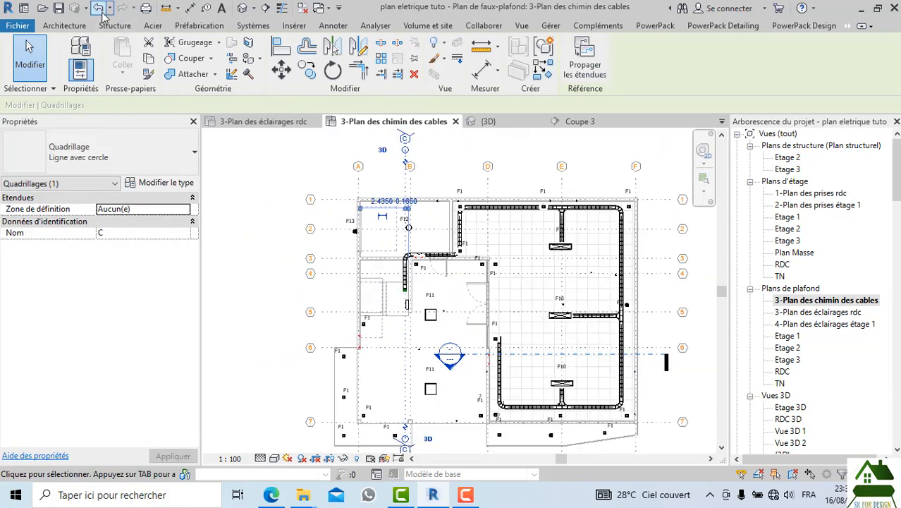
pyautogui.click(100, 10)
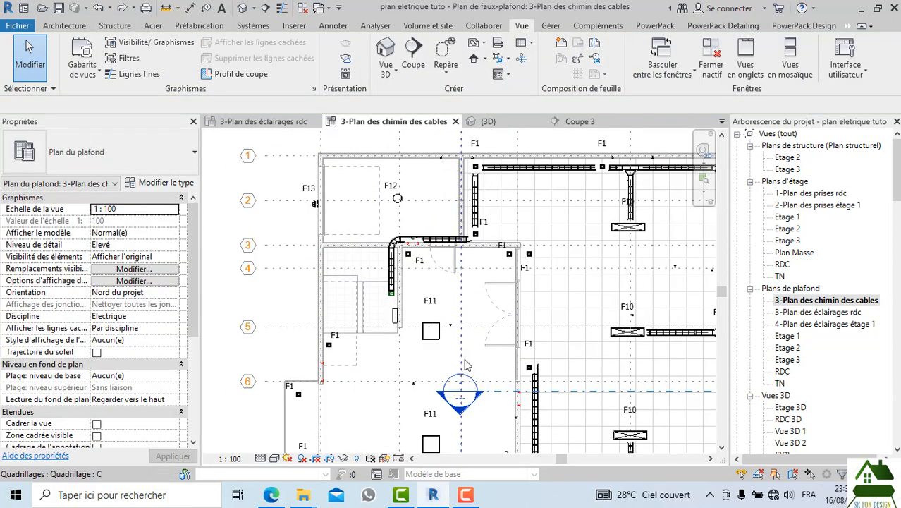
# Step: Draw a vertical building section between grids A and B, from above grid 1 down to about grid 6, passing beside the tray drop
pyautogui.click(498, 390)
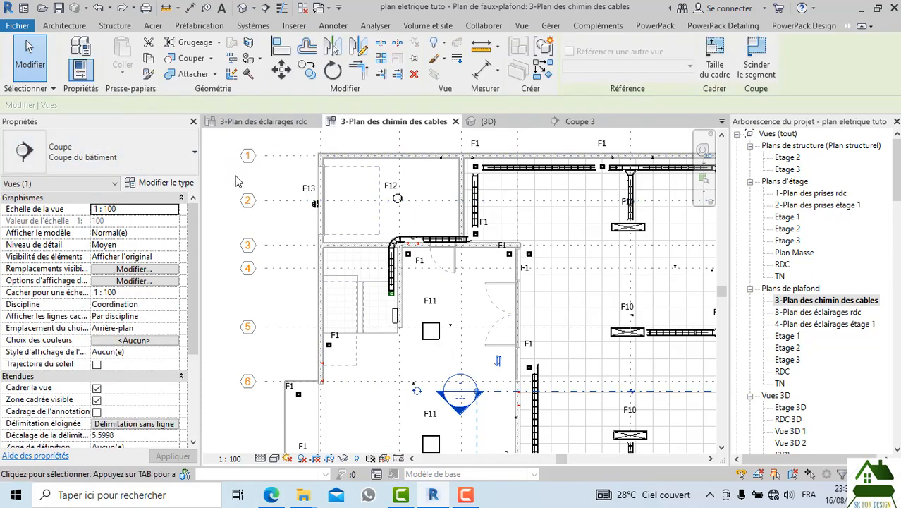
pyautogui.scroll(-2, 300, 233)
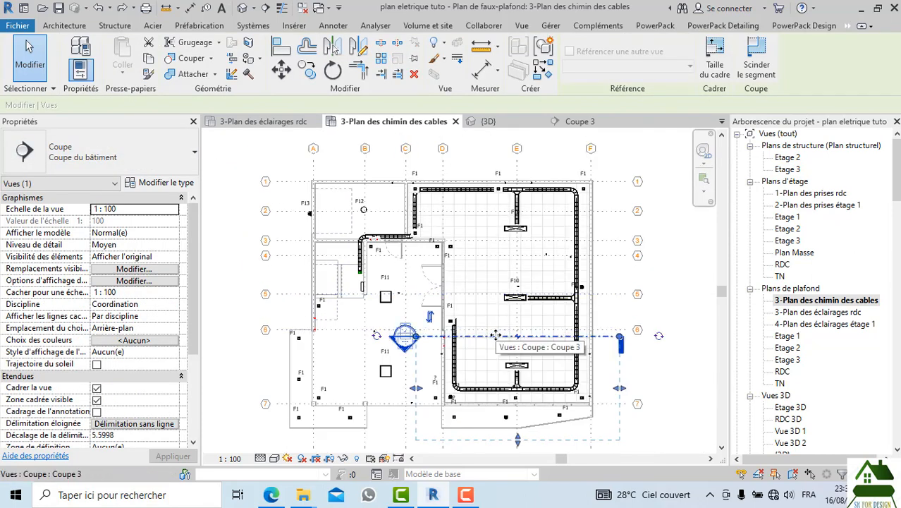
pyautogui.click(245, 218)
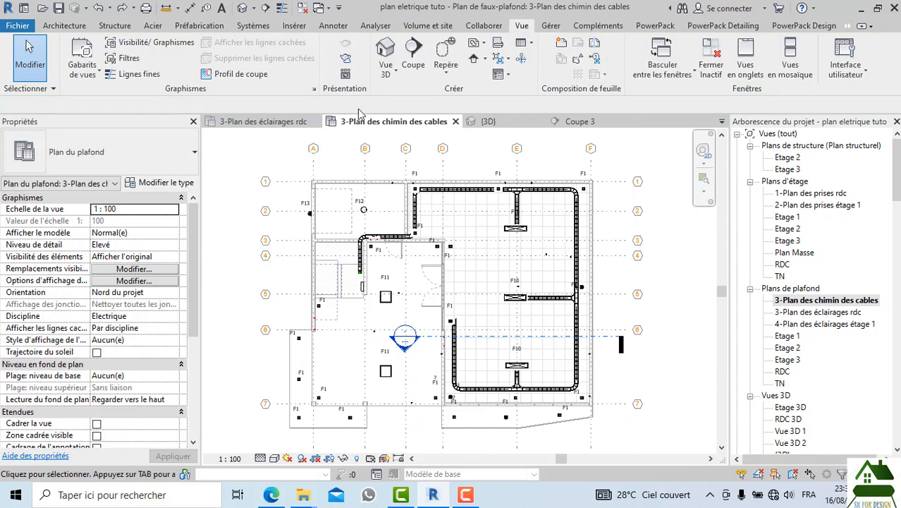
pyautogui.click(407, 64)
pyautogui.scroll(2, 383, 189)
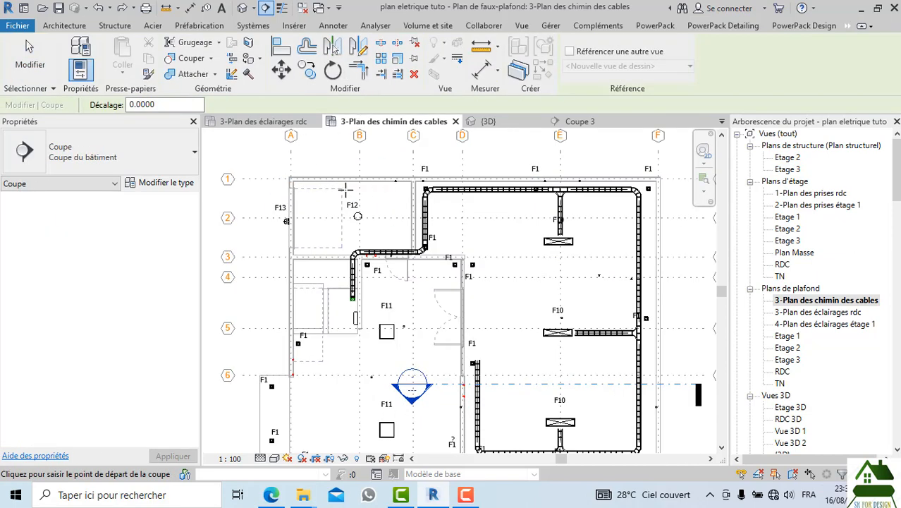
pyautogui.click(335, 153)
pyautogui.click(335, 377)
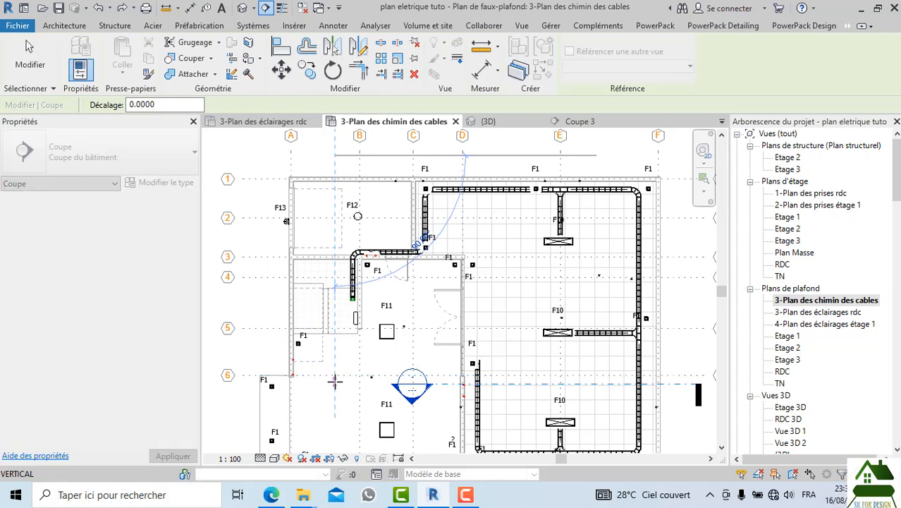
pyautogui.scroll(-1, 336, 361)
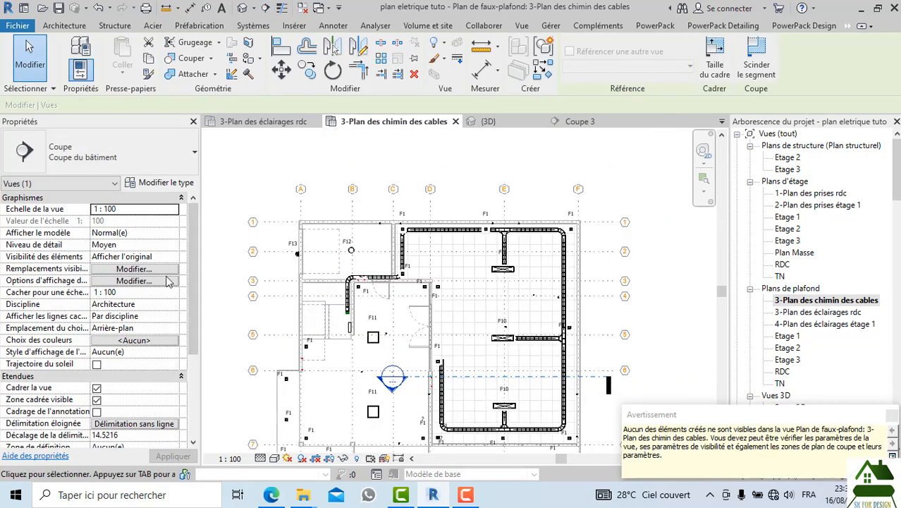
# Step: Set the new section's discipline to Coordination
pyautogui.click(174, 305)
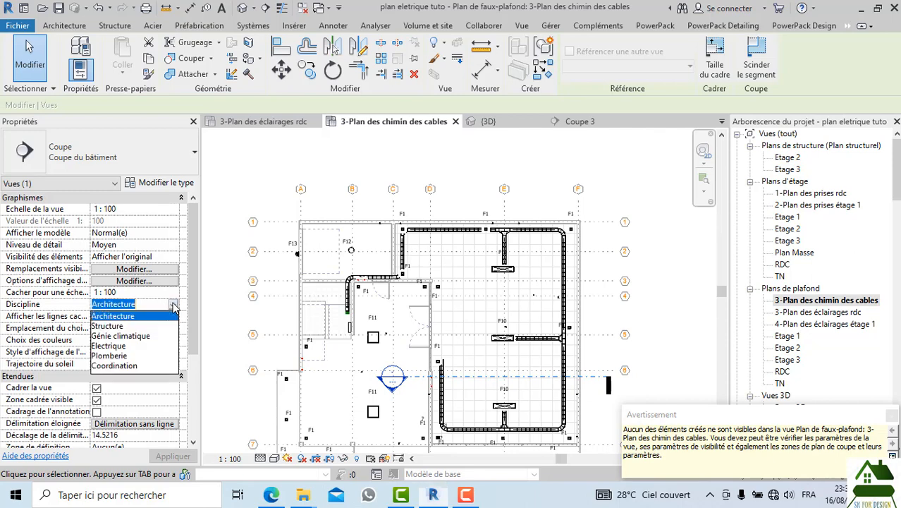
pyautogui.click(139, 367)
pyautogui.scroll(2, 293, 173)
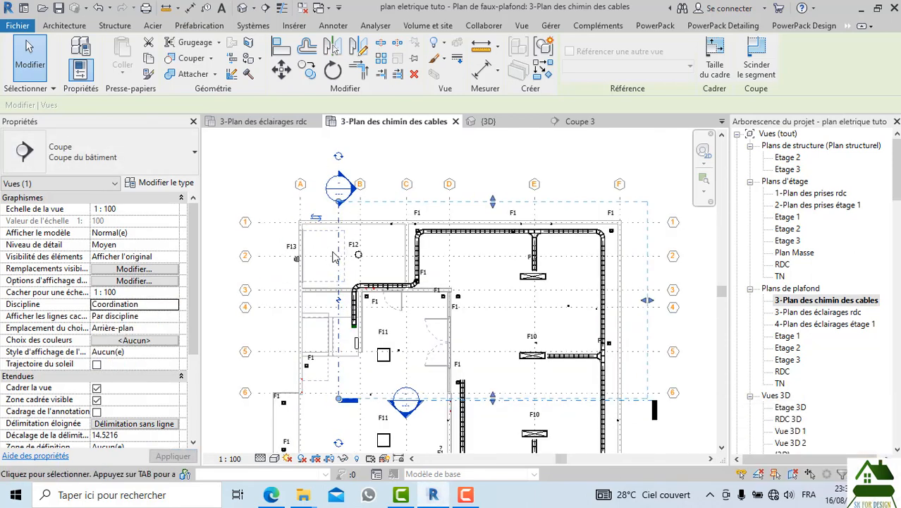
pyautogui.click(276, 163)
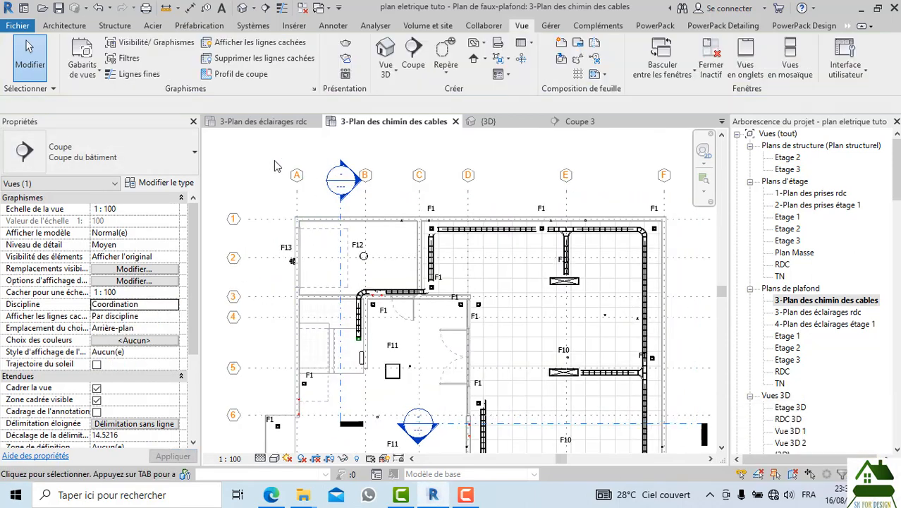
# Step: Open the new section view and try to move the vertical cable tray against the wall beside the stair landing, deleting the conflicting elements
pyautogui.doubleClick(356, 182)
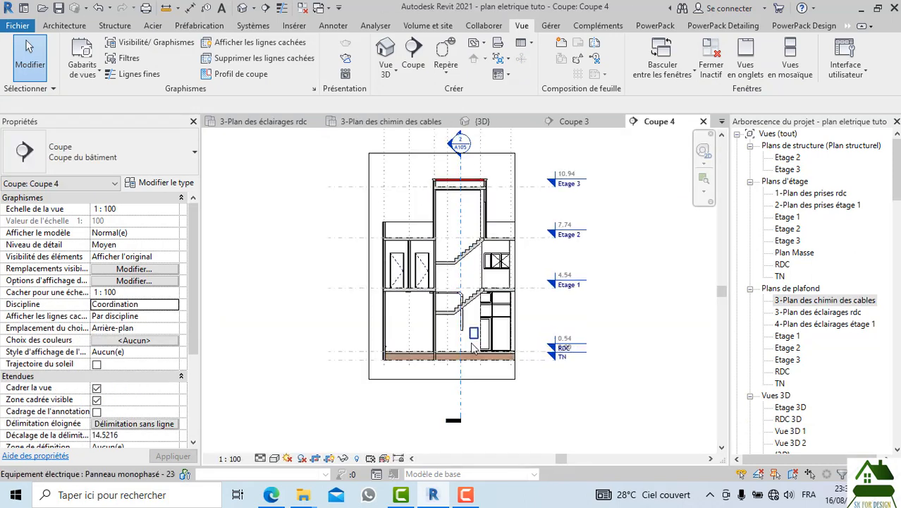
pyautogui.scroll(3, 460, 333)
pyautogui.scroll(3, 460, 324)
pyautogui.click(461, 293)
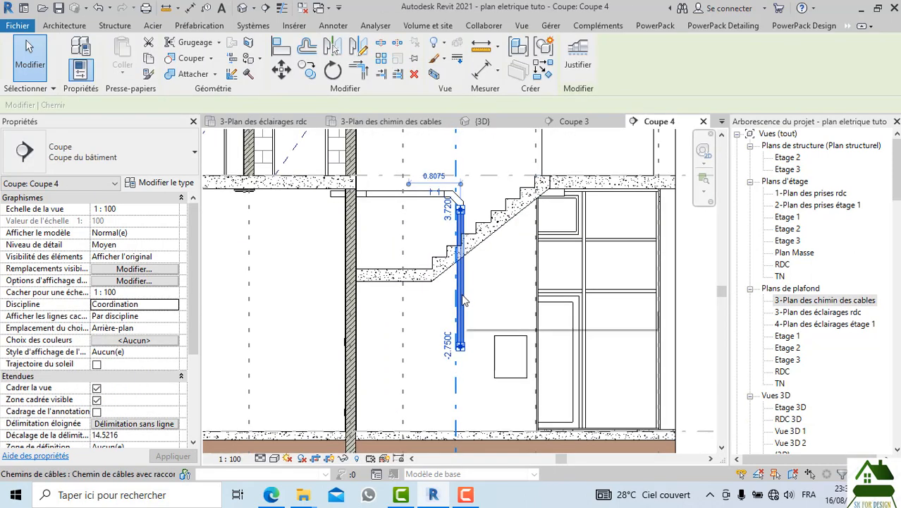
pyautogui.moveTo(462, 293); pyautogui.dragTo(330, 272)
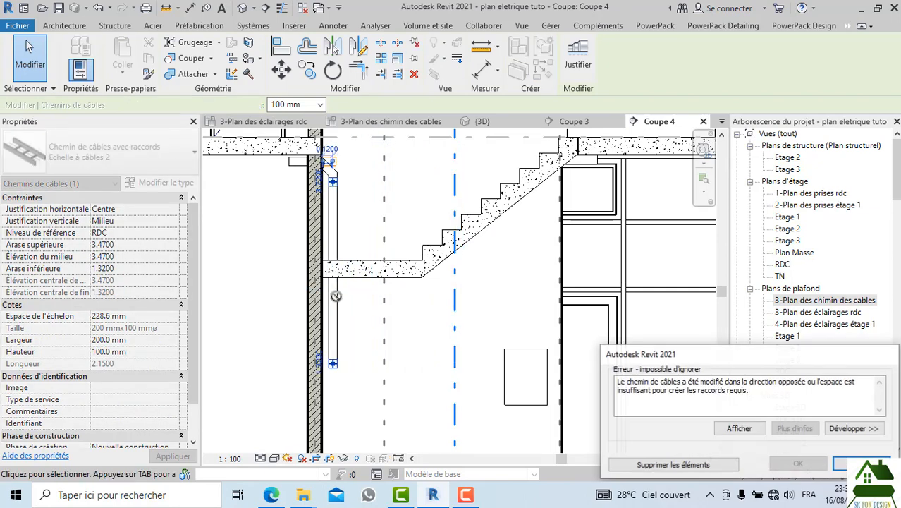
pyautogui.click(647, 465)
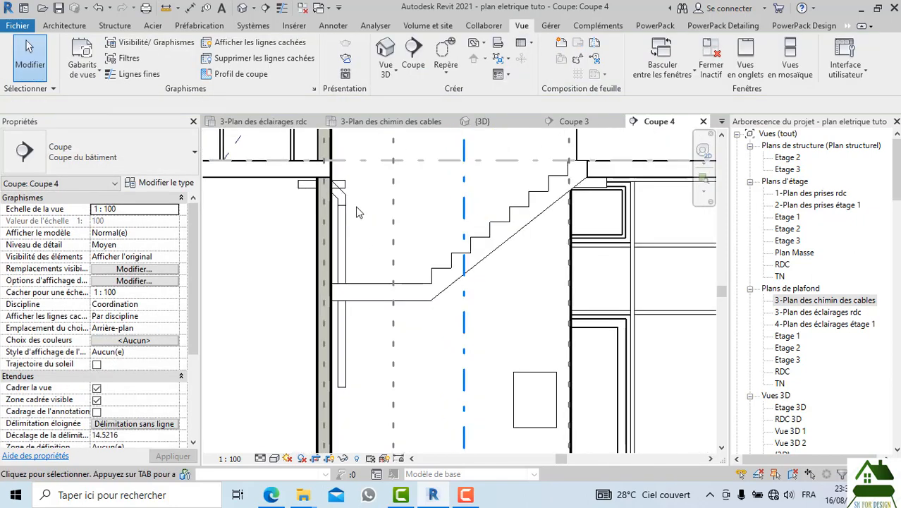
# Step: Inspect the moved vertical cable tray and the bend fittings above it in the 3D view
pyautogui.click(490, 119)
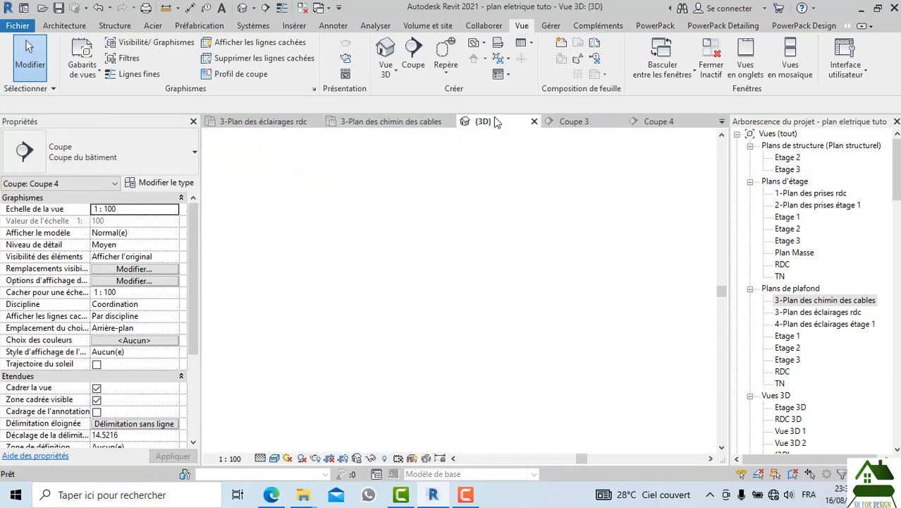
pyautogui.scroll(5, 381, 261)
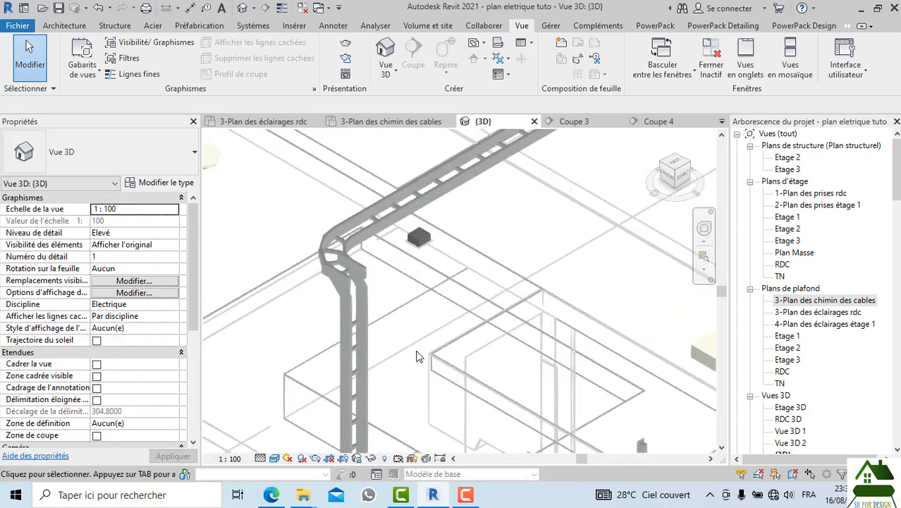
pyautogui.click(381, 298)
pyautogui.scroll(3, 297, 316)
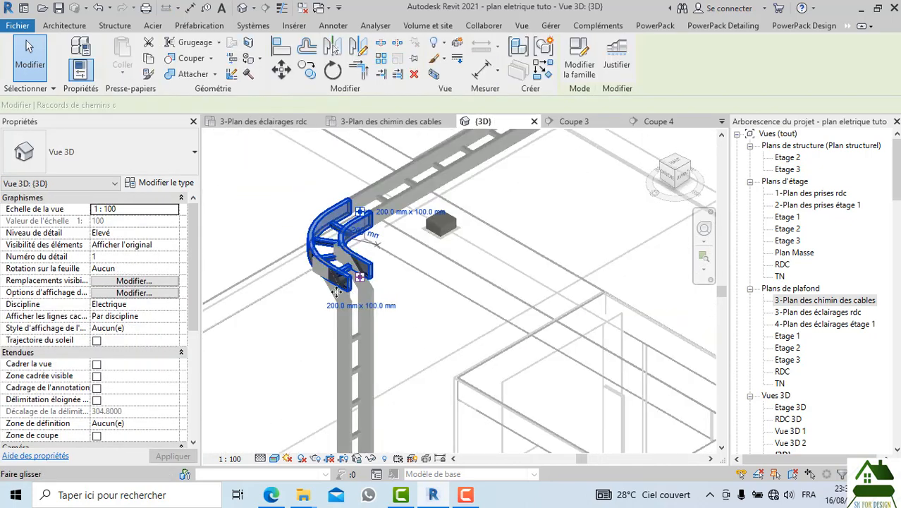
pyautogui.press('Escape')
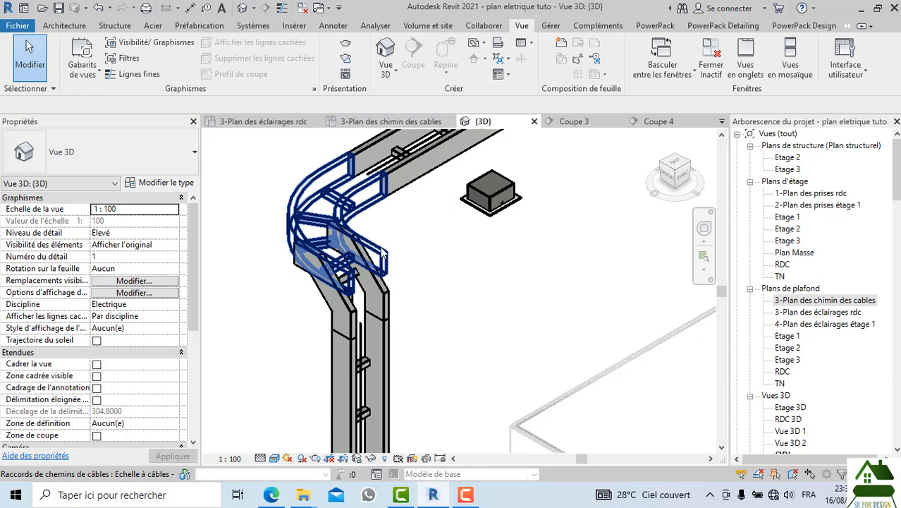
pyautogui.click(346, 308)
pyautogui.scroll(-6, 346, 303)
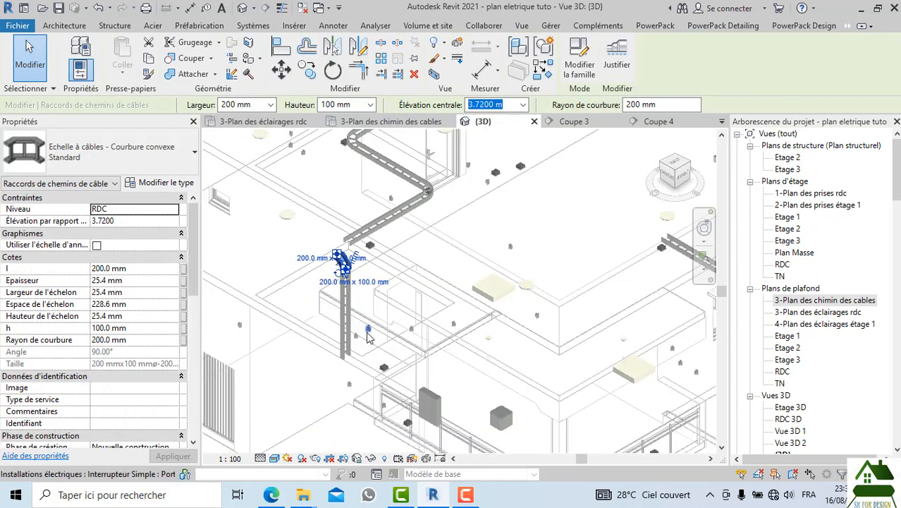
pyautogui.press('Escape')
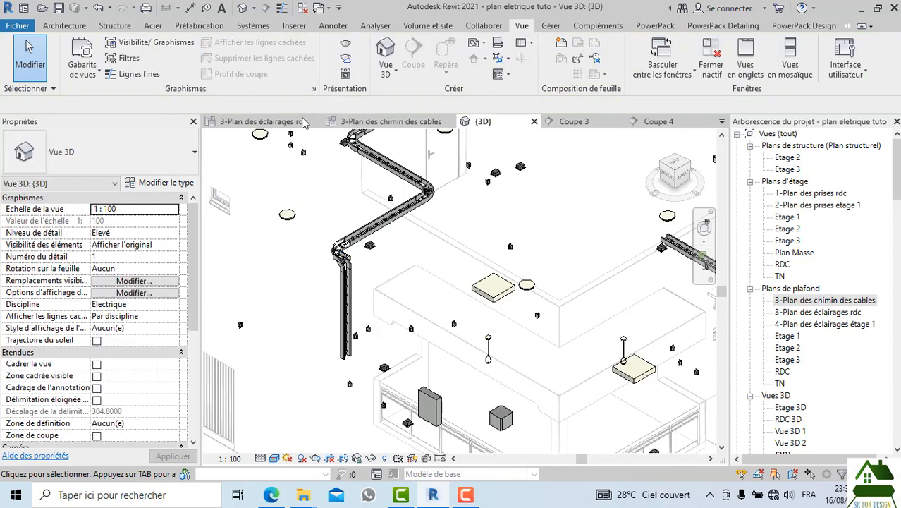
# Step: Undo the recent cable tray edits, going back to before the vertical drop was drawn
pyautogui.click(97, 9)
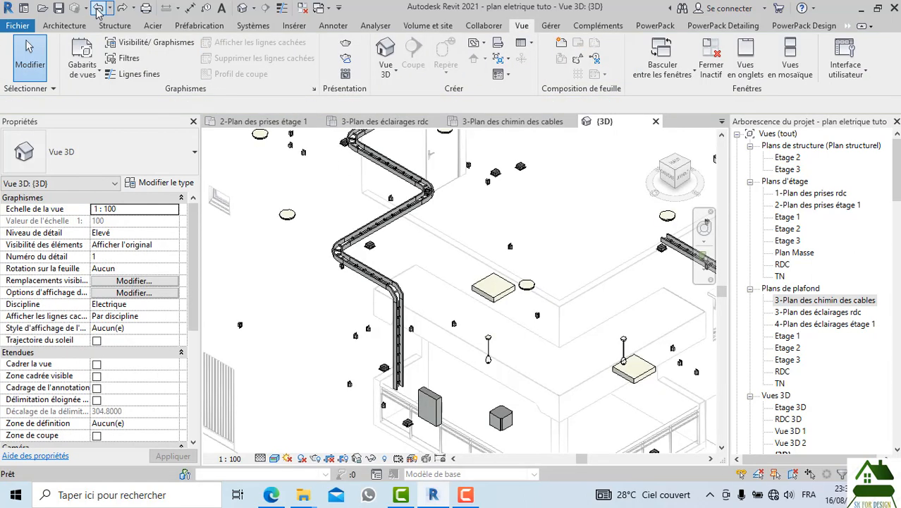
pyautogui.click(99, 13)
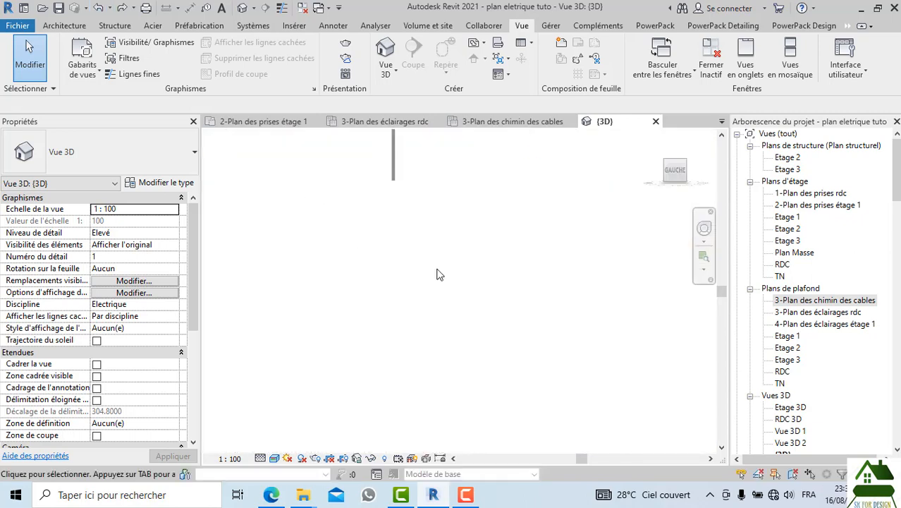
pyautogui.scroll(-5, 438, 274)
pyautogui.moveTo(663, 171); pyautogui.dragTo(713, 182)
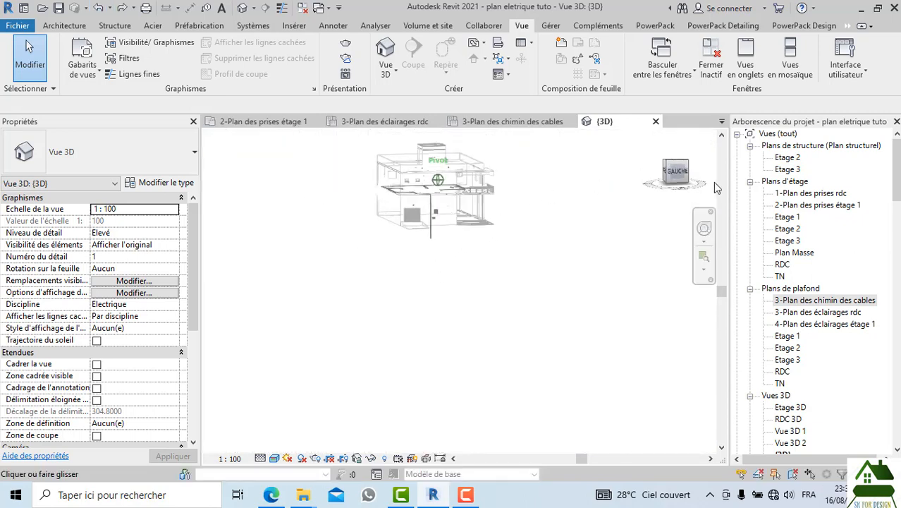
pyautogui.click(97, 13)
pyautogui.click(96, 11)
pyautogui.click(96, 11)
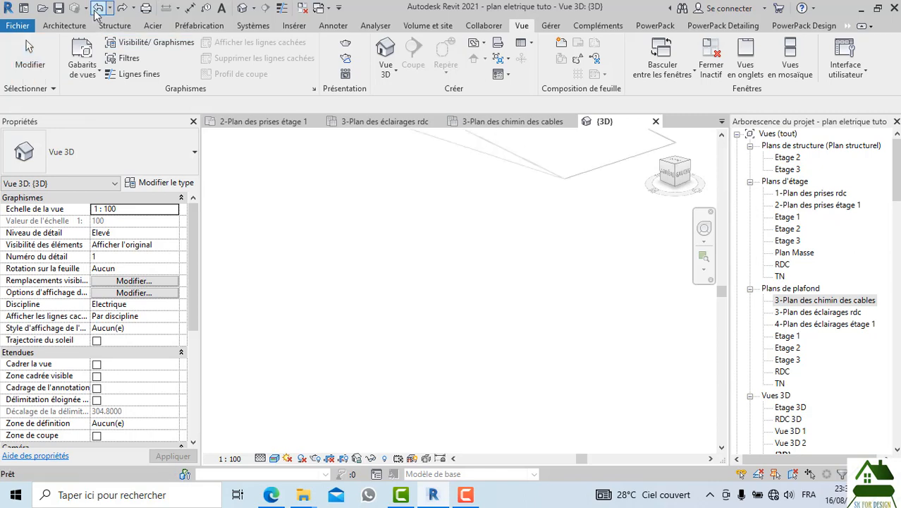
# Step: Examine the remaining ceiling cable tray network from the front of the building in 3D
pyautogui.scroll(-3, 422, 249)
pyautogui.scroll(5, 423, 254)
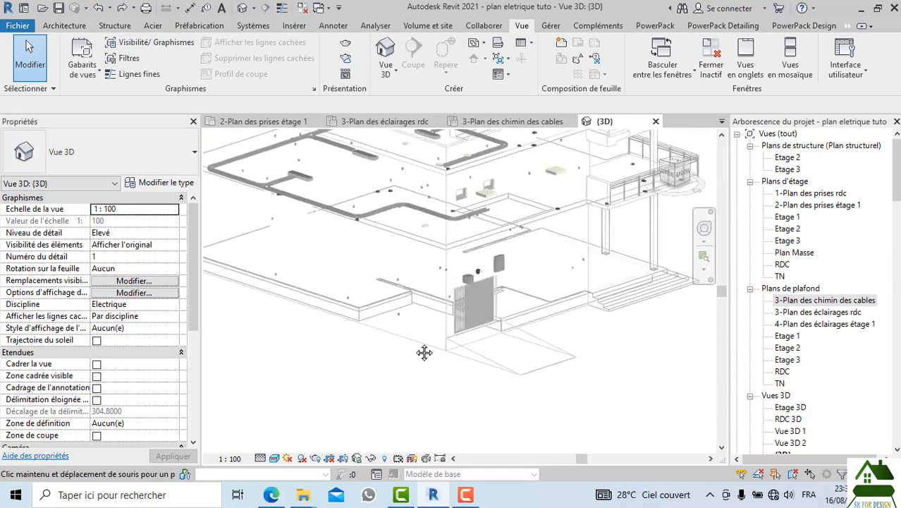
pyautogui.scroll(-3, 504, 290)
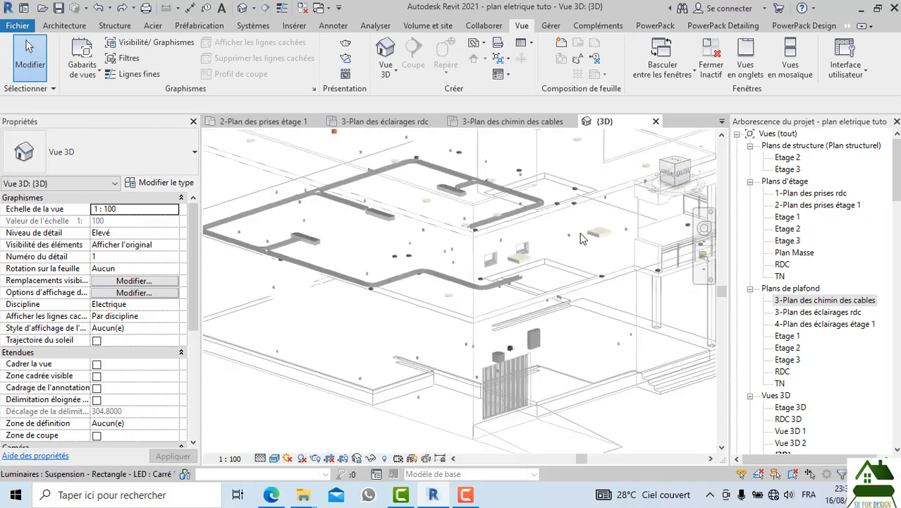
pyautogui.moveTo(682, 170); pyautogui.dragTo(527, 172)
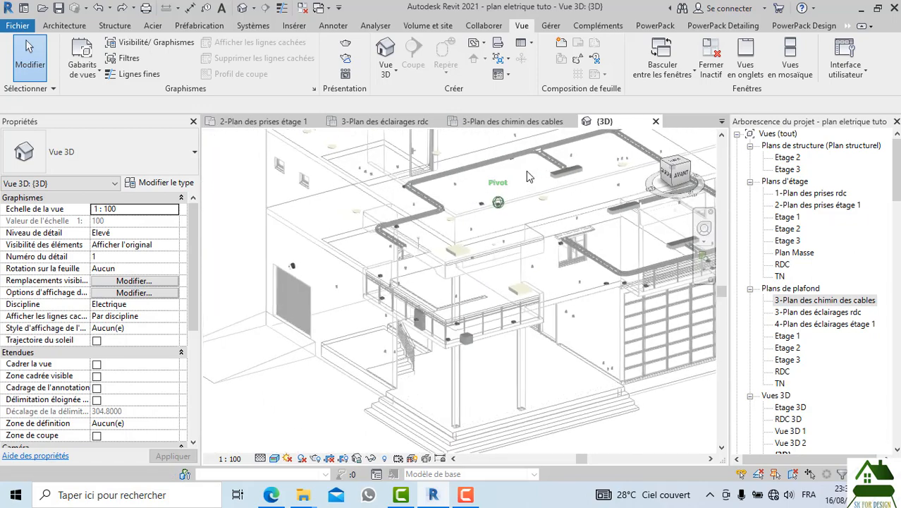
pyautogui.moveTo(617, 284); pyautogui.dragTo(570, 312, button='middle')
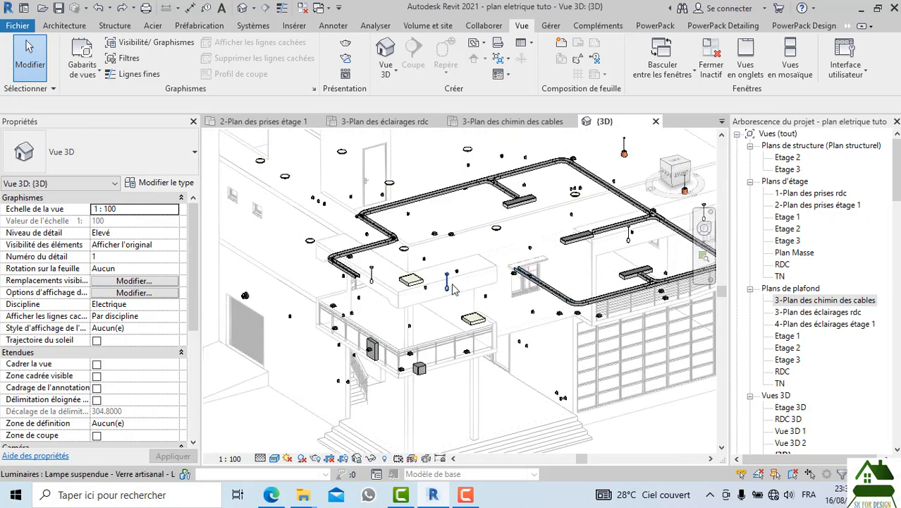
pyautogui.scroll(-2, 522, 285)
pyautogui.scroll(2, 485, 282)
pyautogui.scroll(-1, 451, 300)
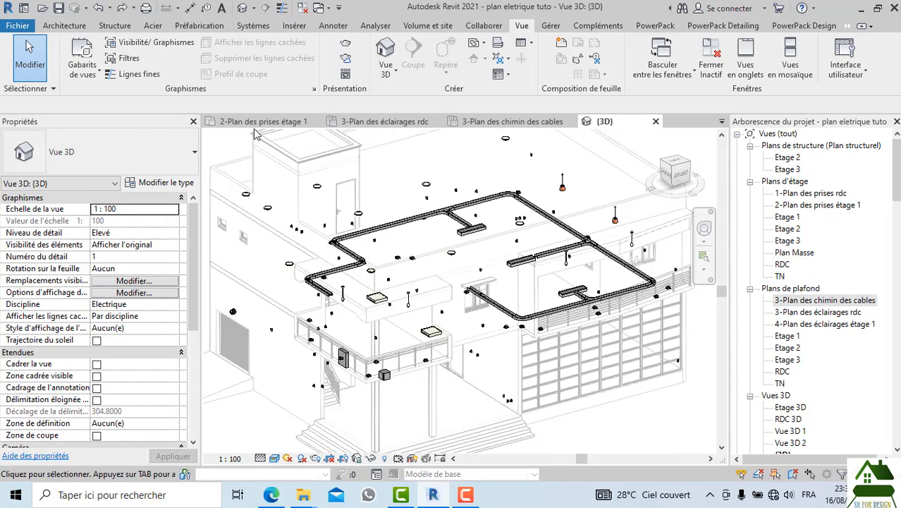
# Step: Find the sheet A101 - RDC in the project and open it
pyautogui.scroll(-5, 804, 300)
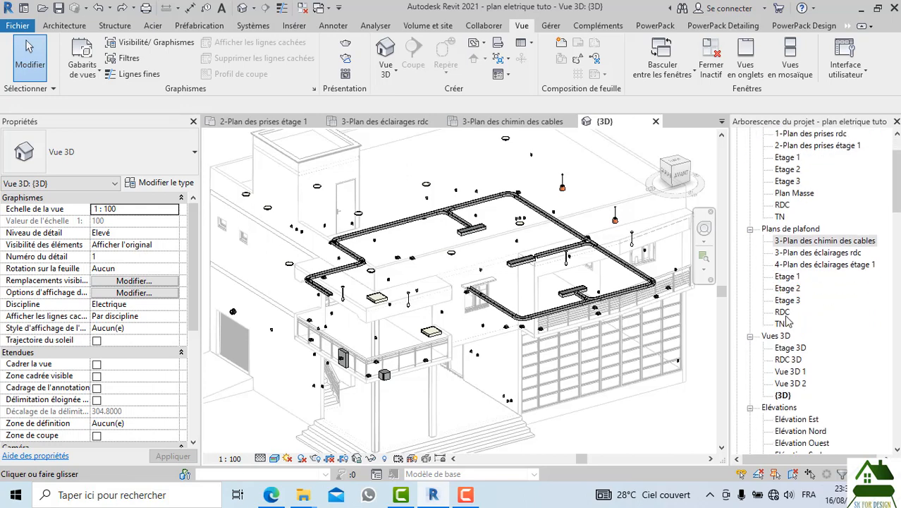
pyautogui.scroll(-2, 779, 339)
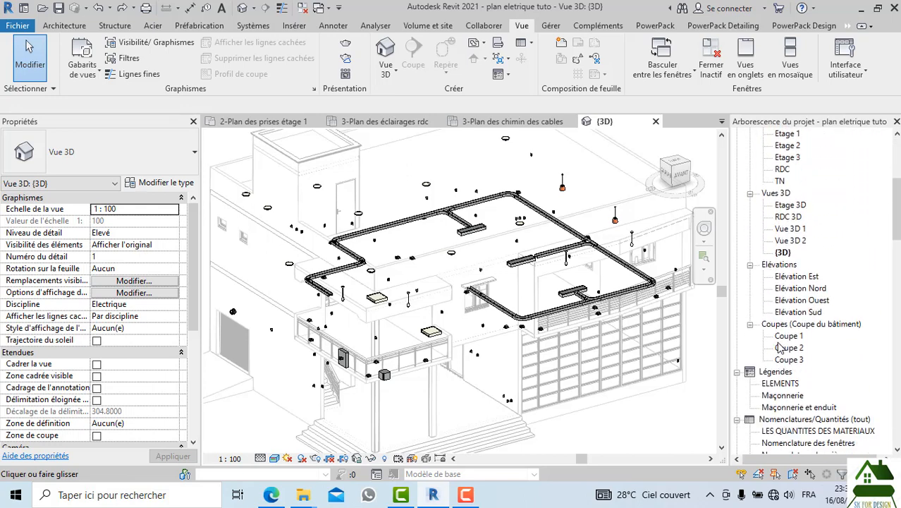
pyautogui.scroll(-3, 780, 351)
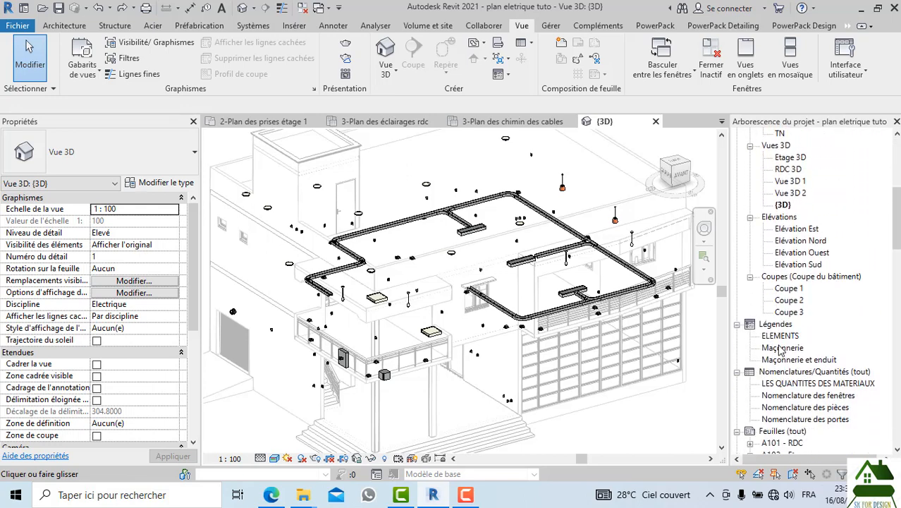
pyautogui.click(782, 360)
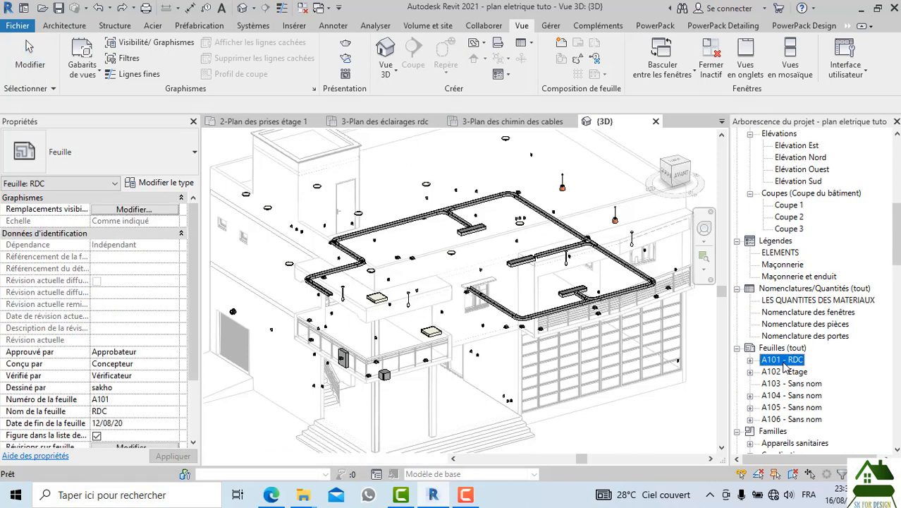
pyautogui.doubleClick(783, 360)
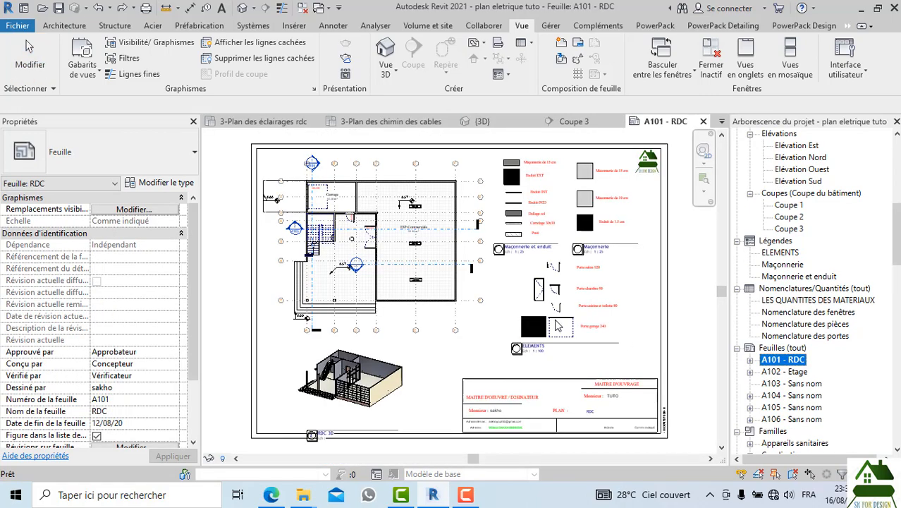
# Step: Examine the masonry, render and door legends laid out on the A101 - RDC sheet, and close the sheet
pyautogui.scroll(5, 564, 226)
pyautogui.scroll(-4, 486, 209)
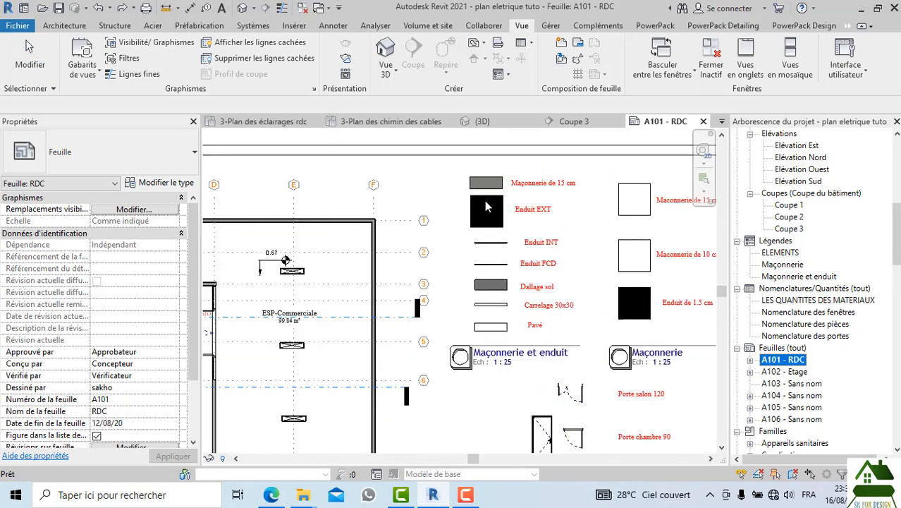
pyautogui.scroll(-1, 487, 209)
pyautogui.scroll(2, 494, 208)
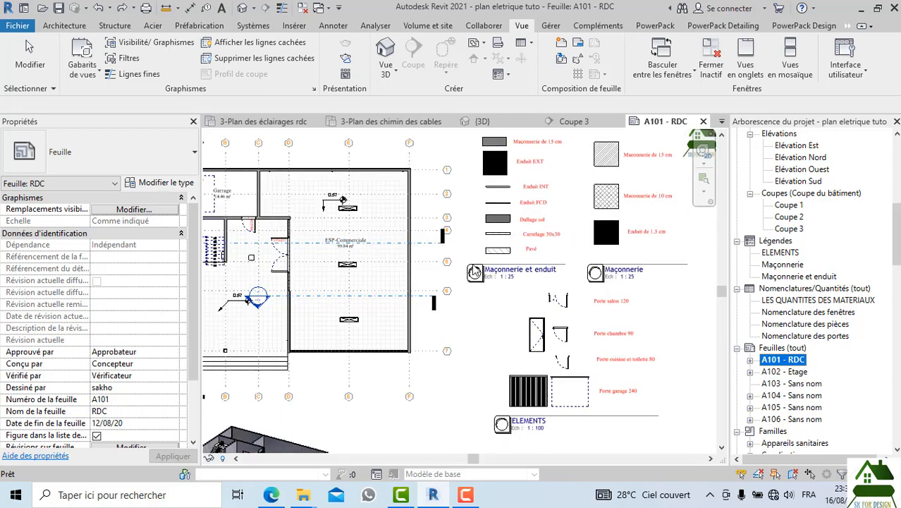
pyautogui.scroll(-2, 530, 206)
pyautogui.scroll(4, 530, 206)
pyautogui.scroll(-6, 565, 245)
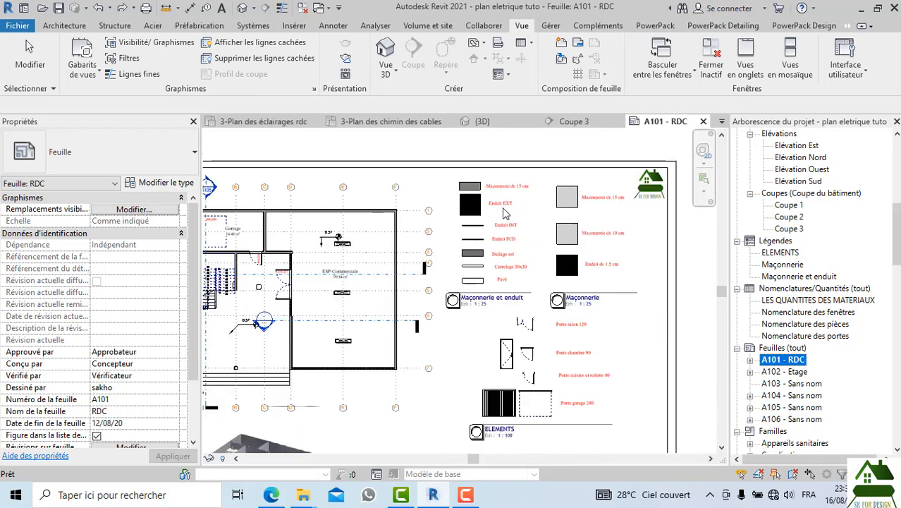
pyautogui.scroll(5, 465, 235)
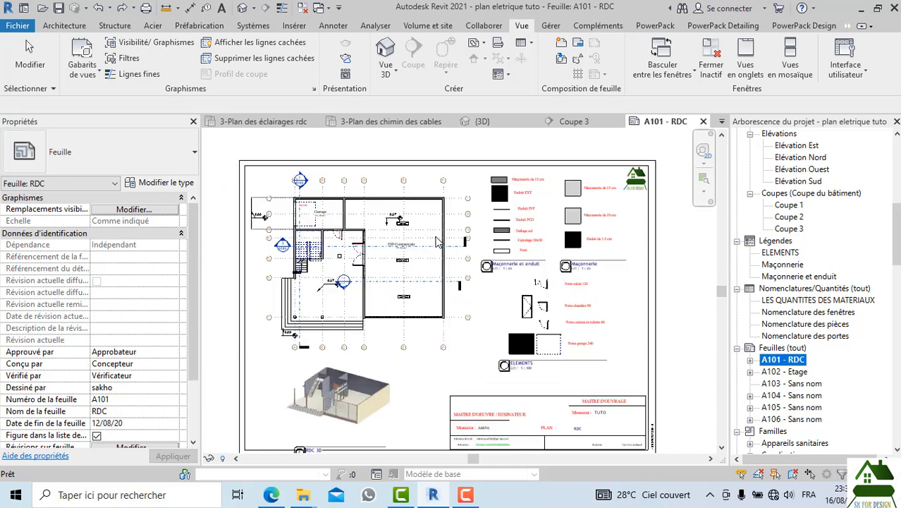
pyautogui.scroll(-4, 418, 240)
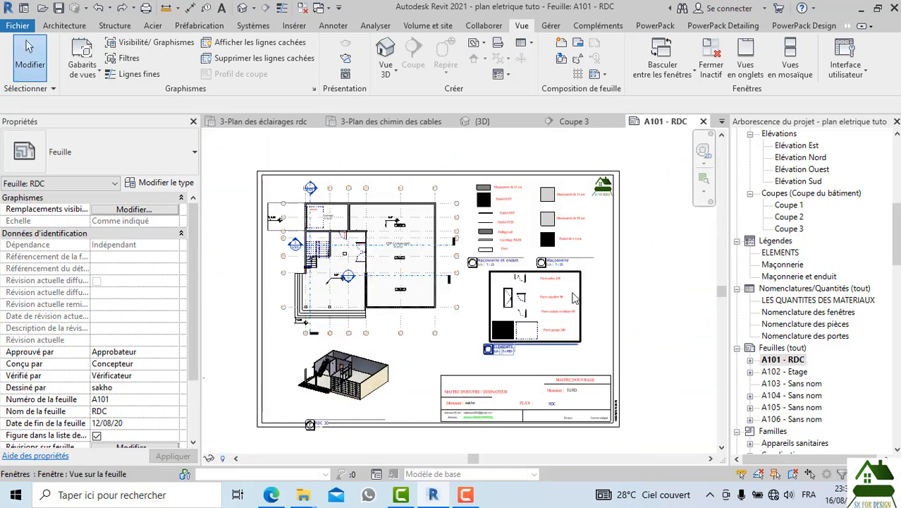
pyautogui.scroll(5, 541, 326)
pyautogui.scroll(-4, 534, 314)
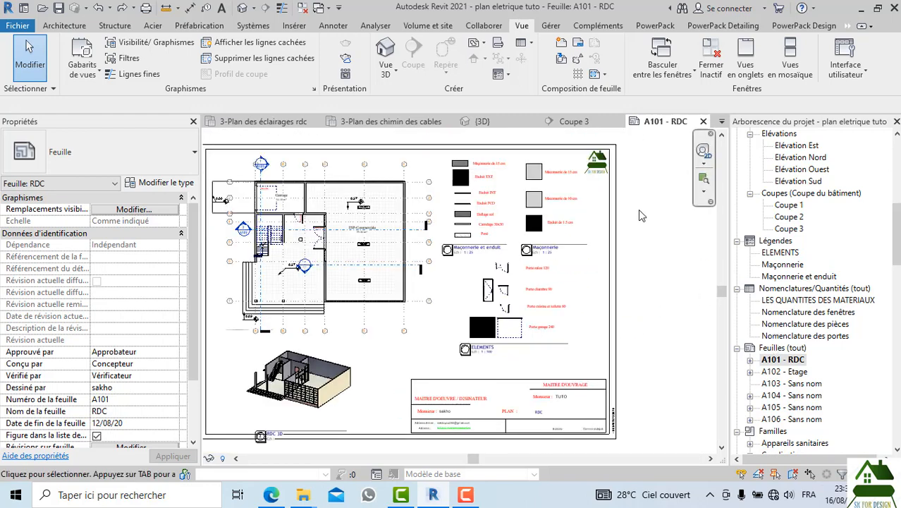
pyautogui.click(702, 121)
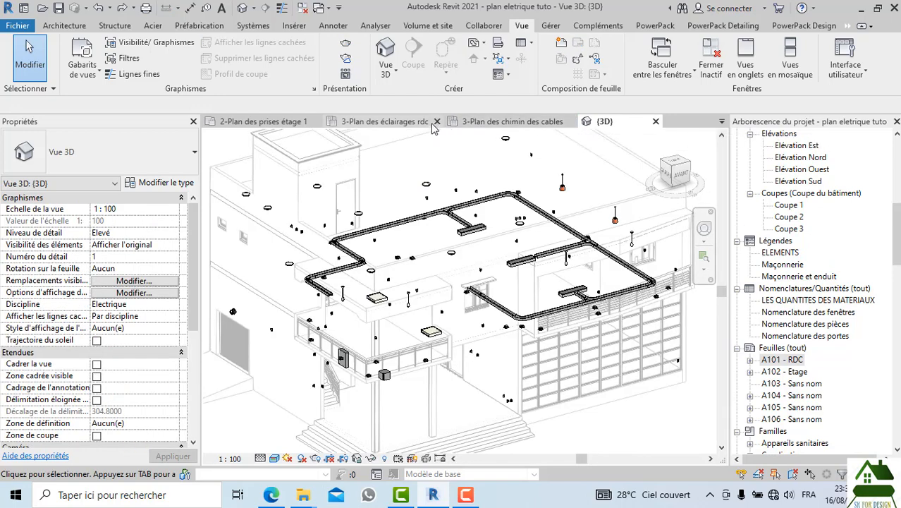
# Step: Save the project and create a new legend view named Luminaires at scale 1 : 25
pyautogui.click(388, 121)
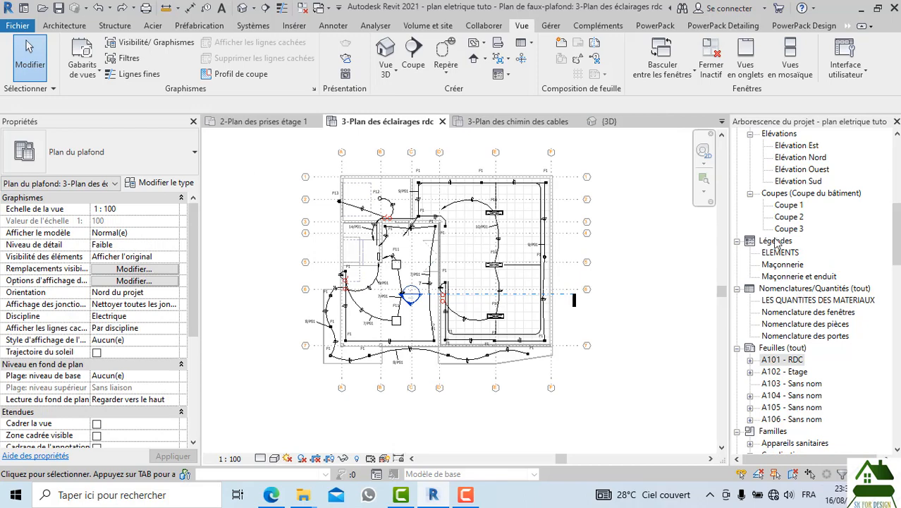
pyautogui.rightClick(775, 242)
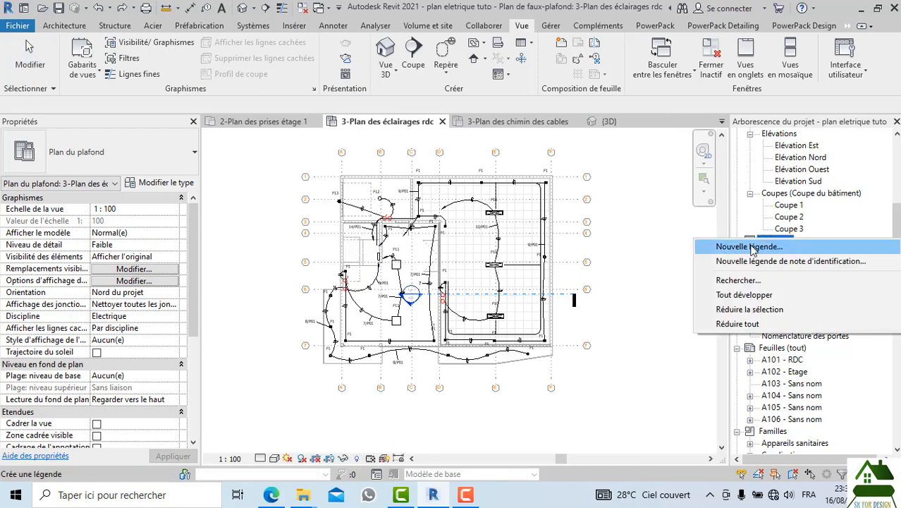
pyautogui.click(750, 247)
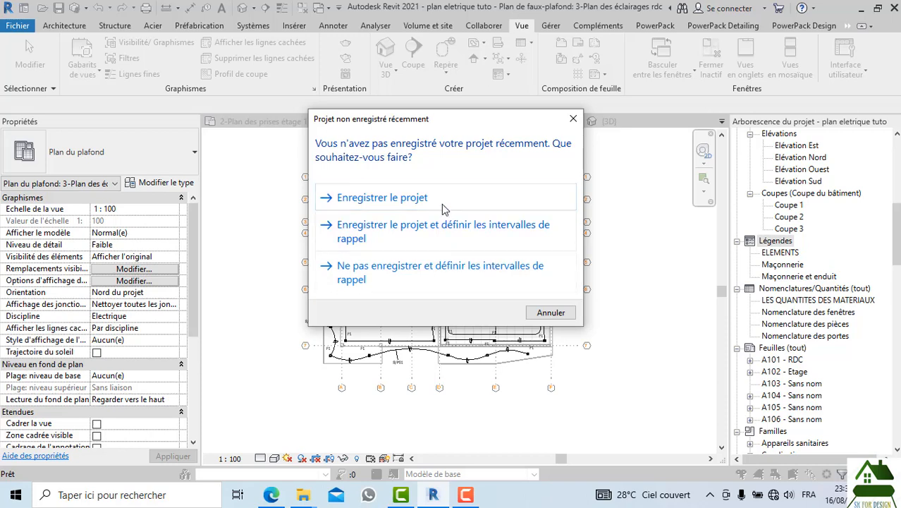
pyautogui.click(444, 206)
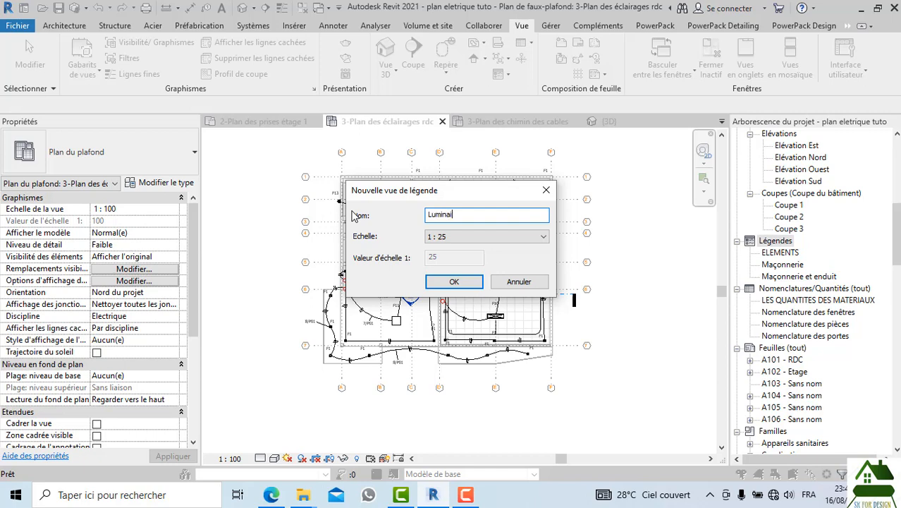
pyautogui.click(436, 235)
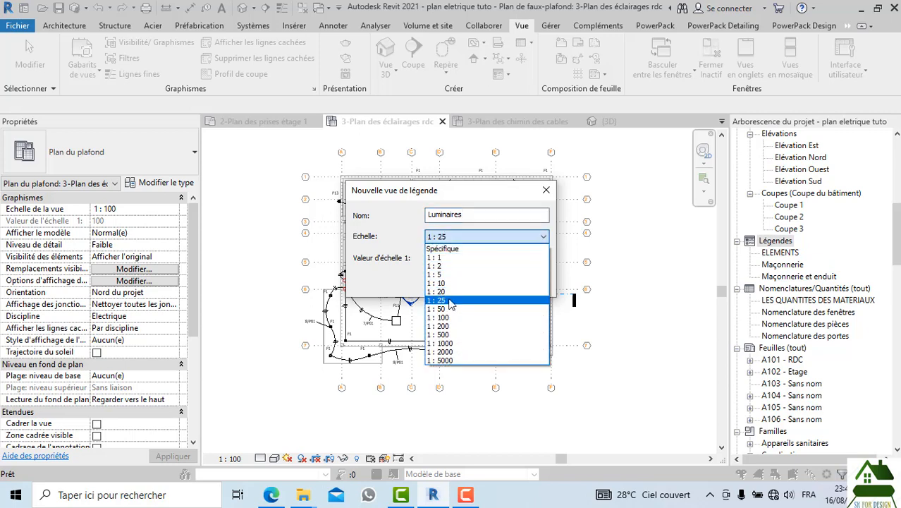
pyautogui.click(452, 301)
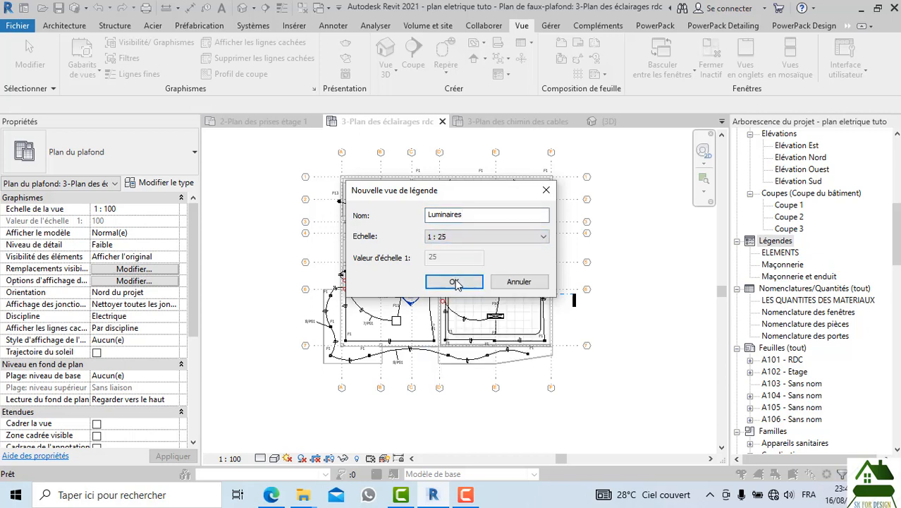
pyautogui.click(455, 281)
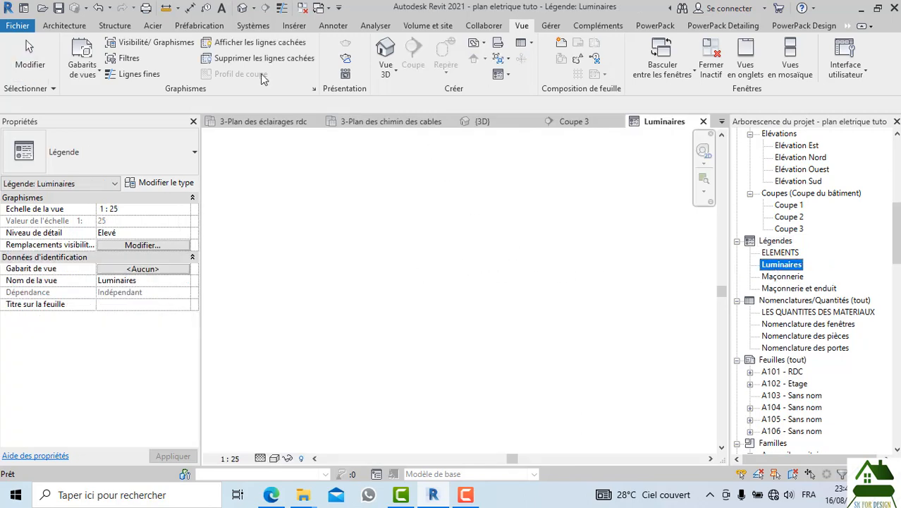
# Step: Place a legend component of the Suspension - Rectangle - LED : Carré 18 W luminaire in front elevation in the empty legend
pyautogui.click(333, 26)
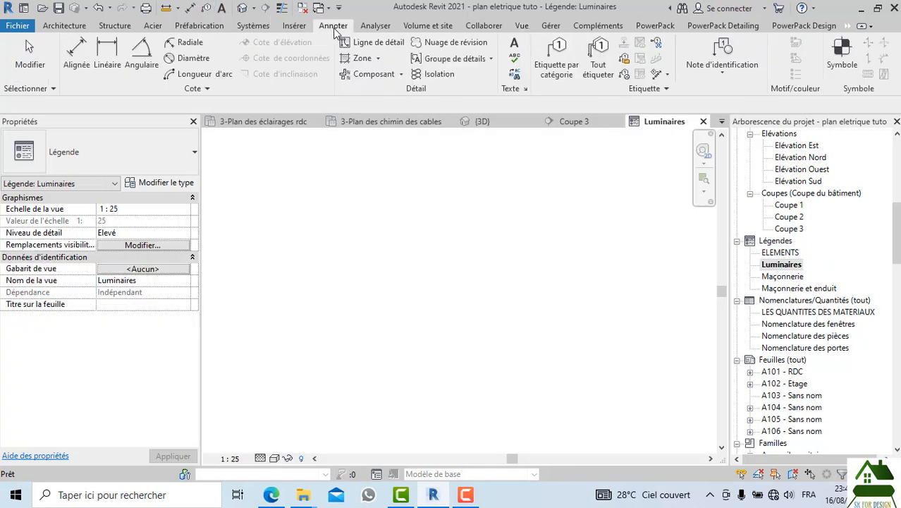
pyautogui.click(402, 75)
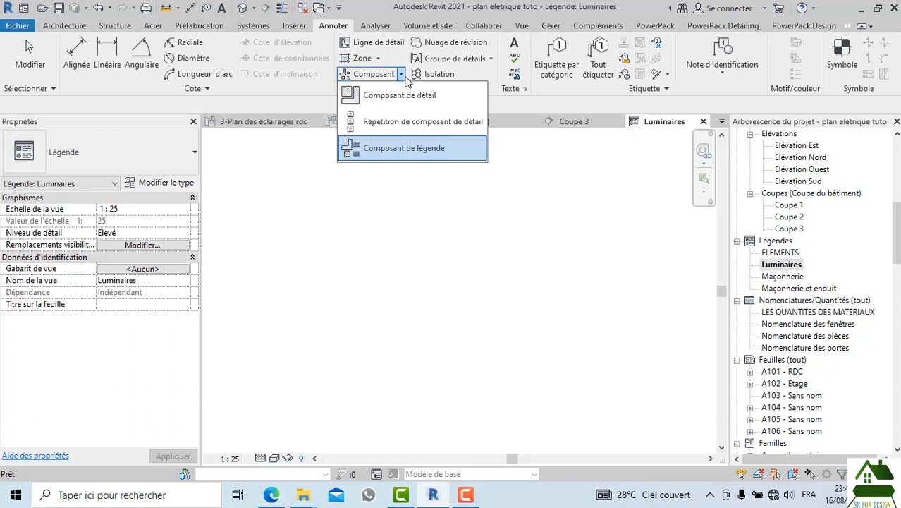
pyautogui.click(401, 149)
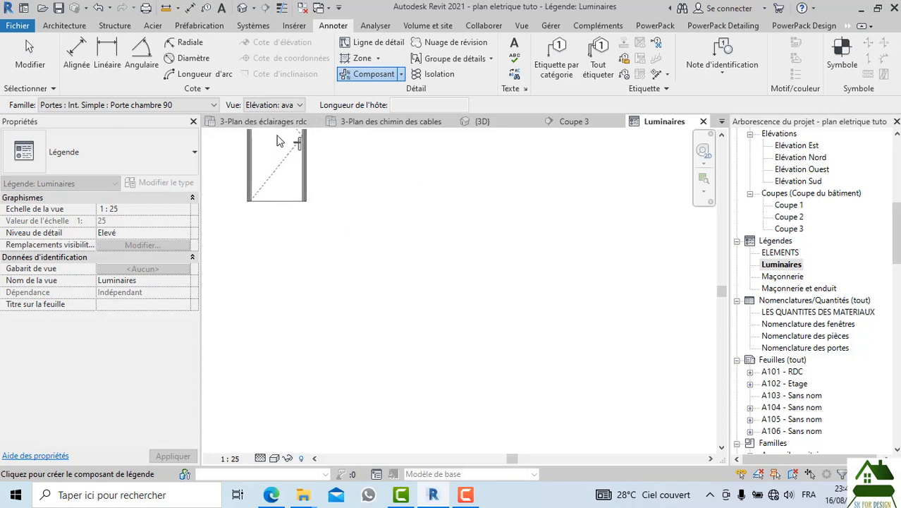
pyautogui.click(279, 106)
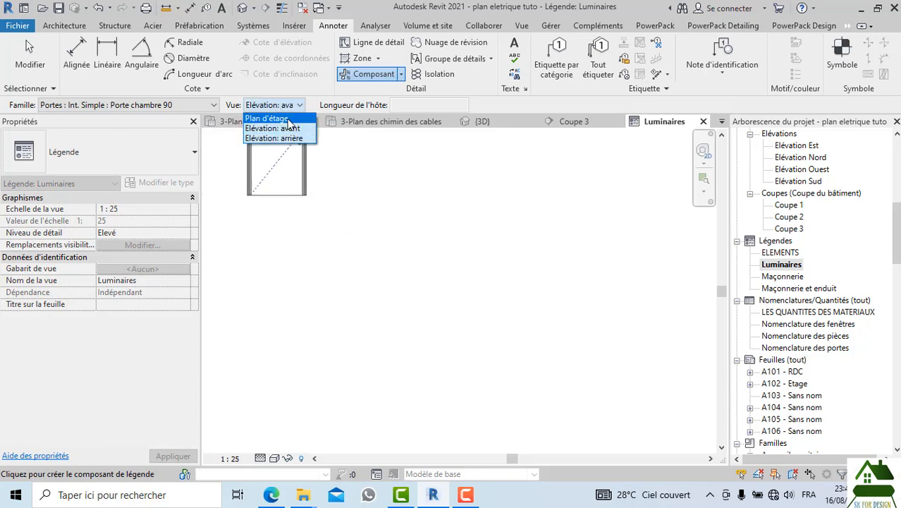
pyautogui.click(211, 105)
pyautogui.click(189, 104)
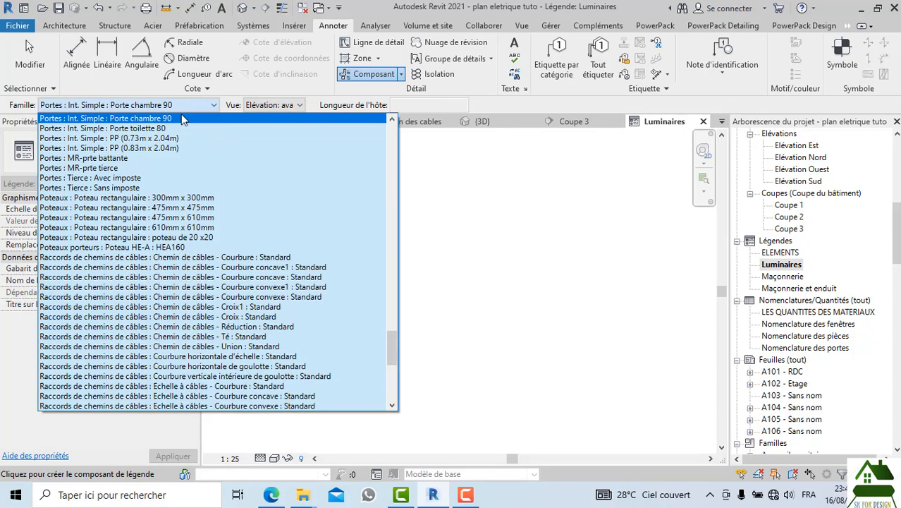
pyautogui.scroll(3, 126, 217)
pyautogui.scroll(-12, 131, 247)
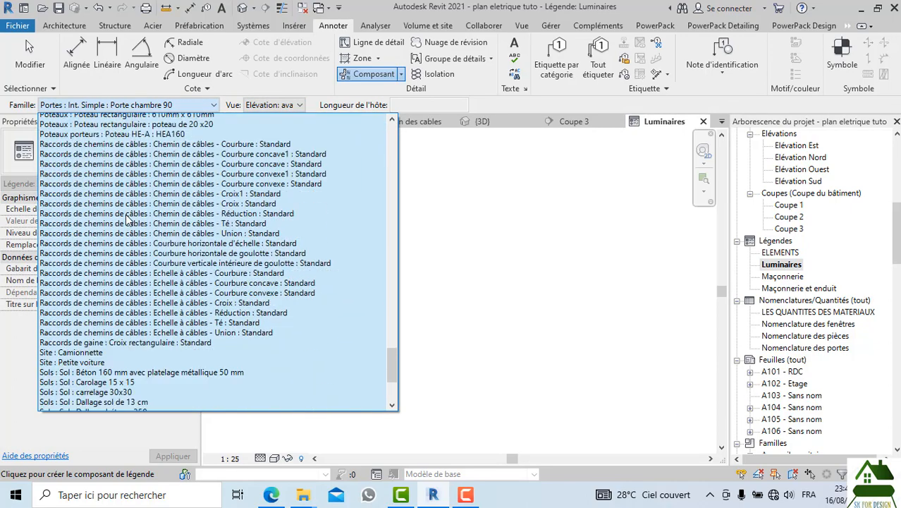
pyautogui.scroll(15, 135, 271)
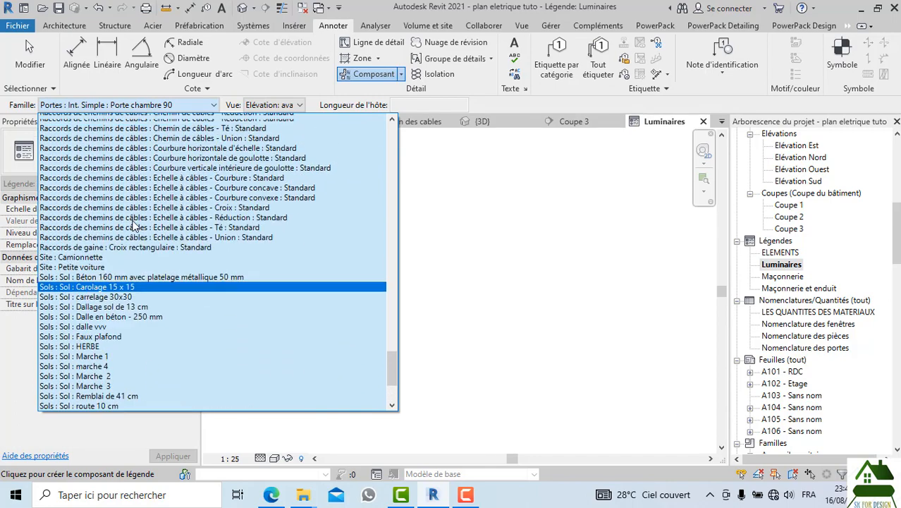
pyautogui.scroll(12, 133, 224)
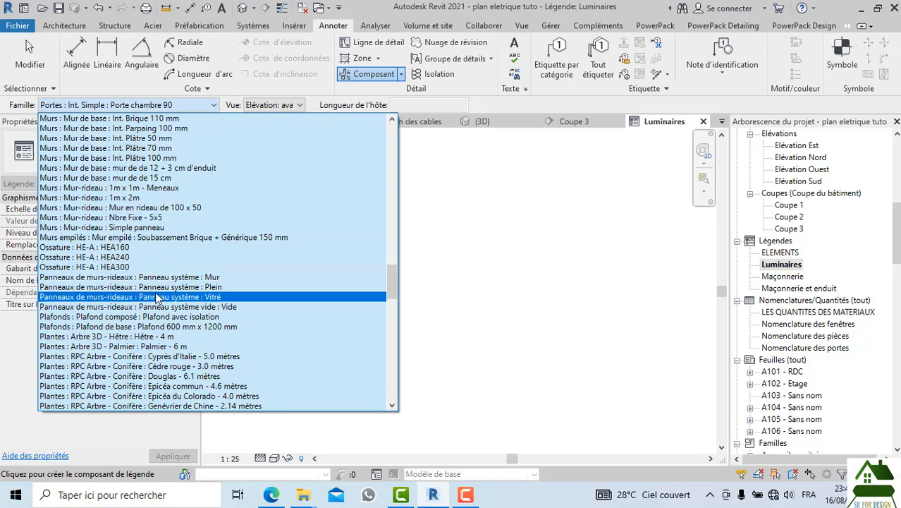
pyautogui.scroll(-5, 159, 311)
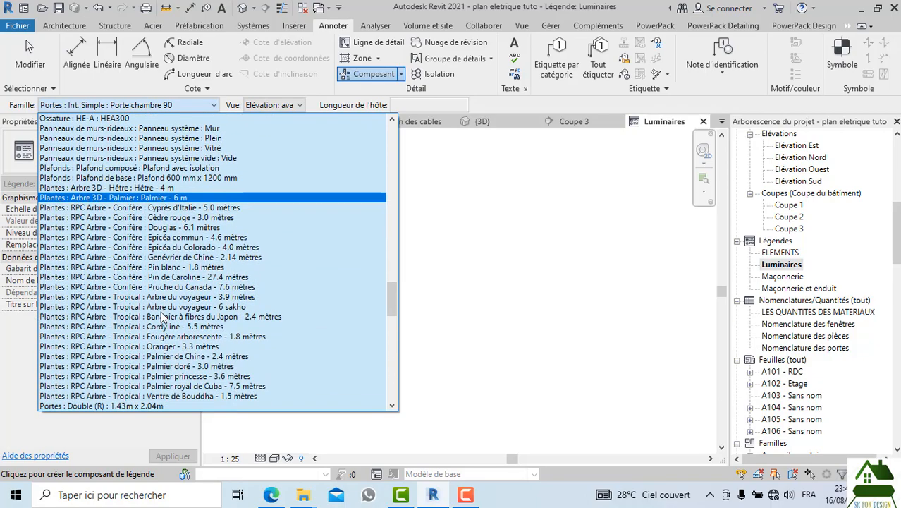
pyautogui.scroll(-2, 162, 317)
pyautogui.scroll(14, 161, 212)
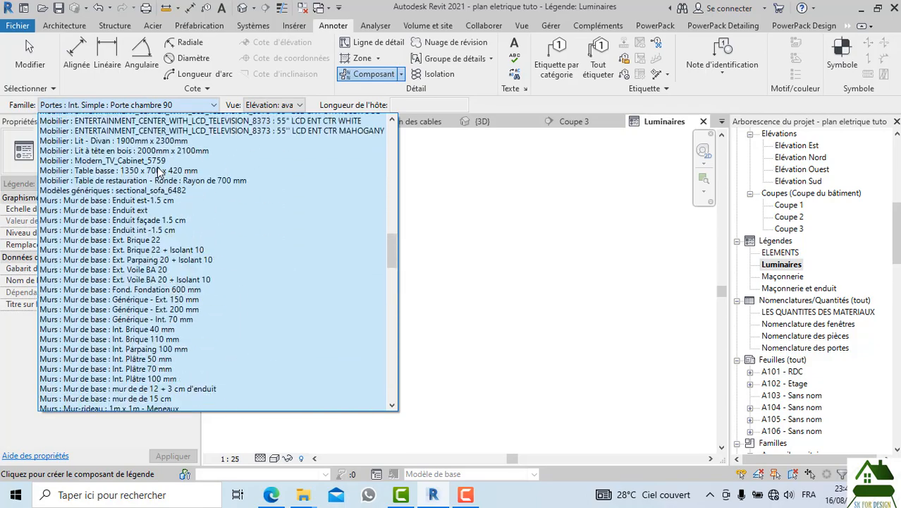
pyautogui.scroll(13, 159, 172)
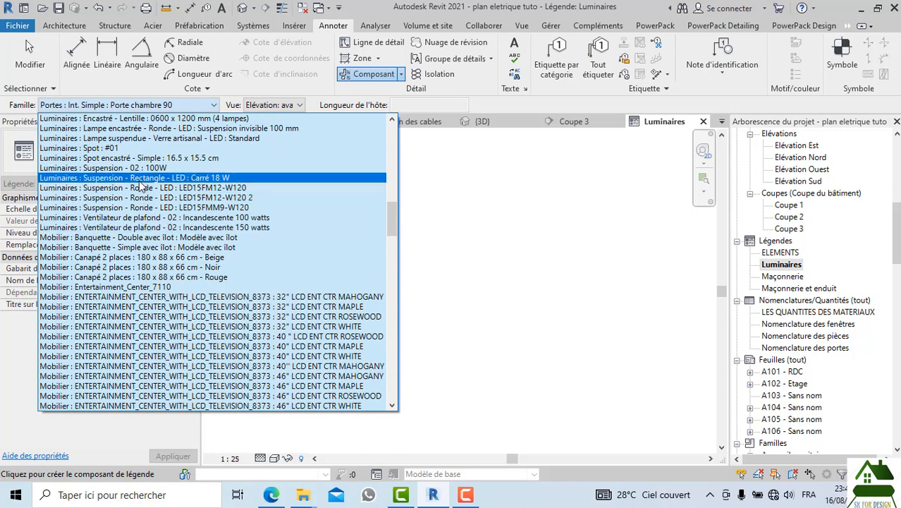
pyautogui.click(140, 179)
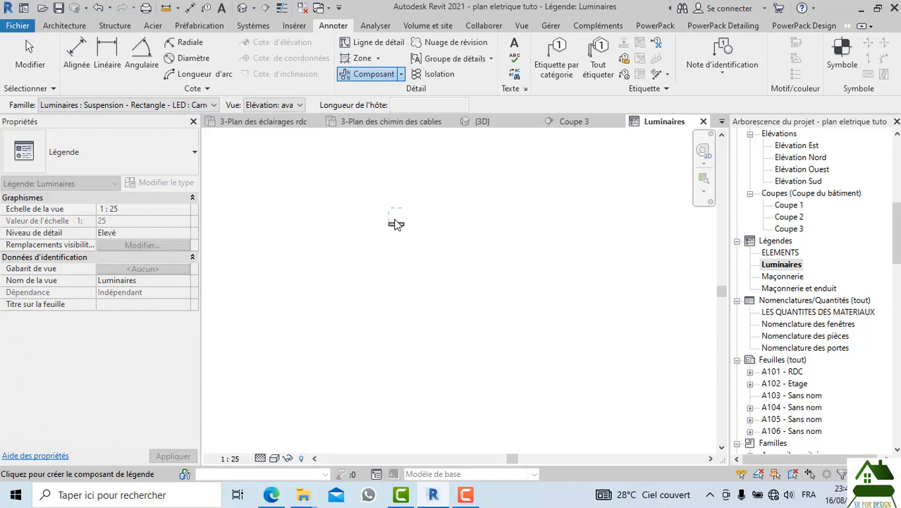
pyautogui.click(399, 231)
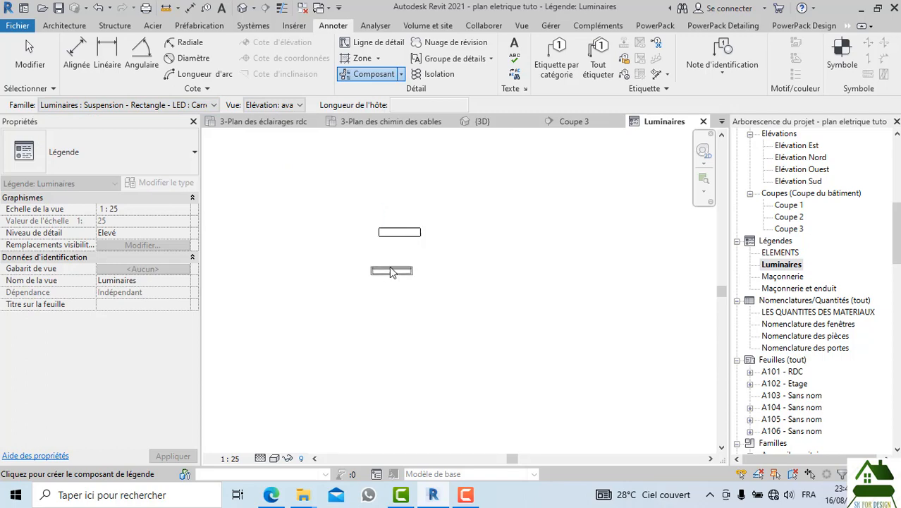
# Step: Place the Suspension - Ronde - LED : LED15FM12-W120 luminaire in front elevation below the rectangular one
pyautogui.click(151, 106)
pyautogui.scroll(2, 144, 171)
pyautogui.scroll(1, 145, 171)
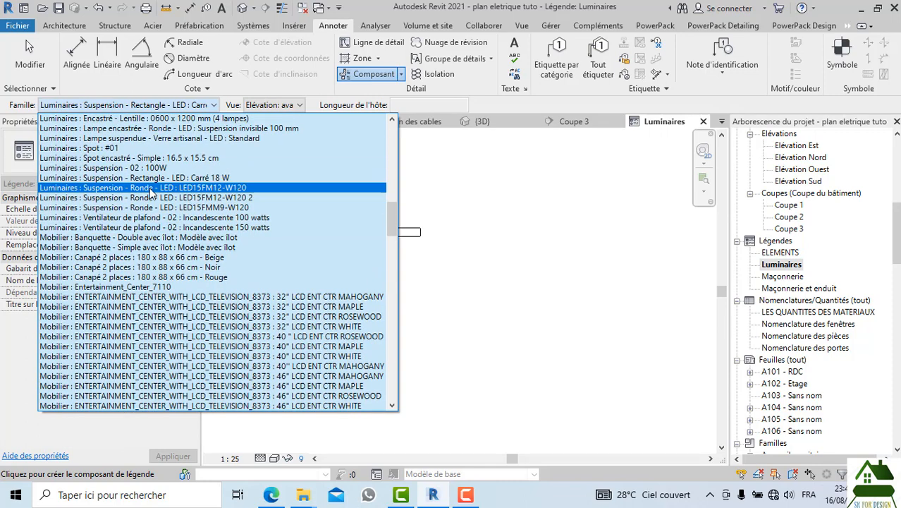
pyautogui.click(150, 189)
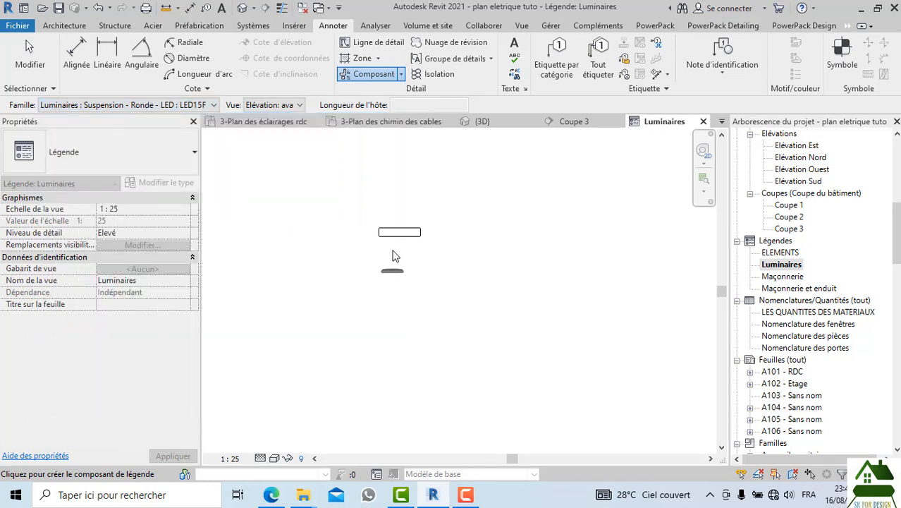
pyautogui.scroll(5, 395, 241)
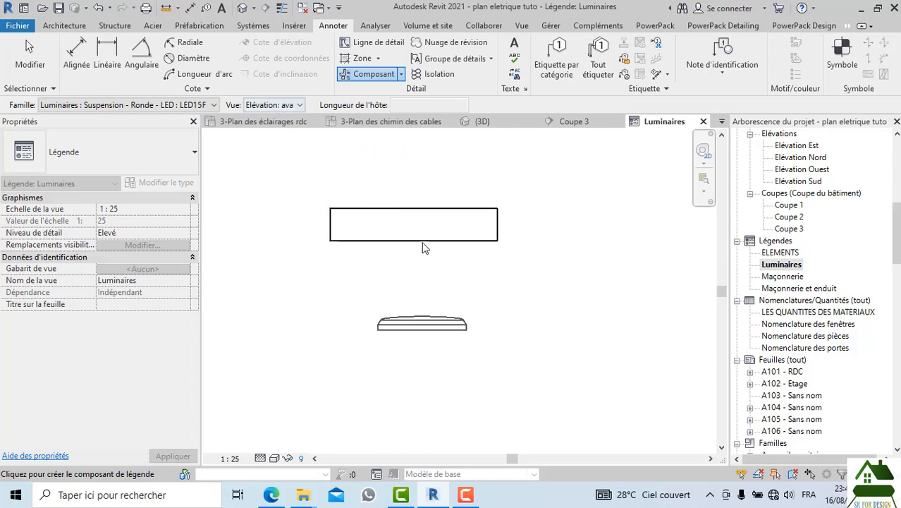
pyautogui.click(411, 230)
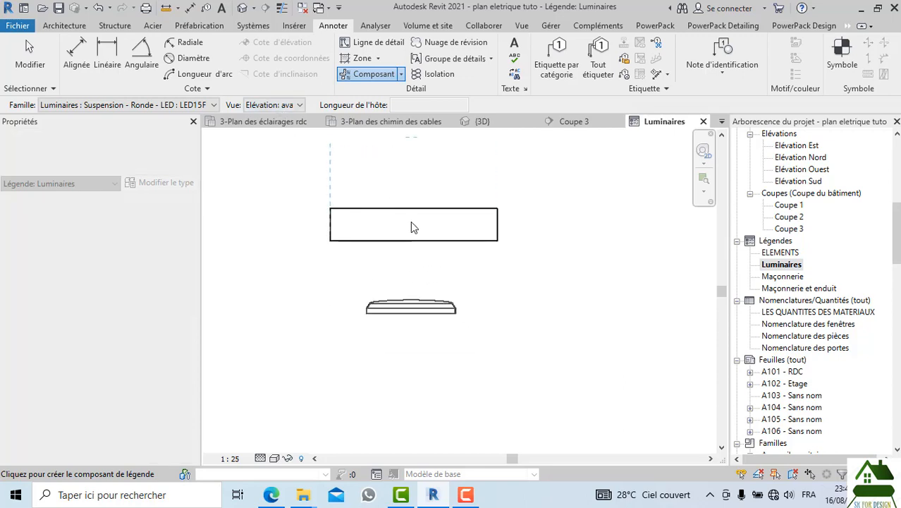
pyautogui.scroll(-2, 409, 264)
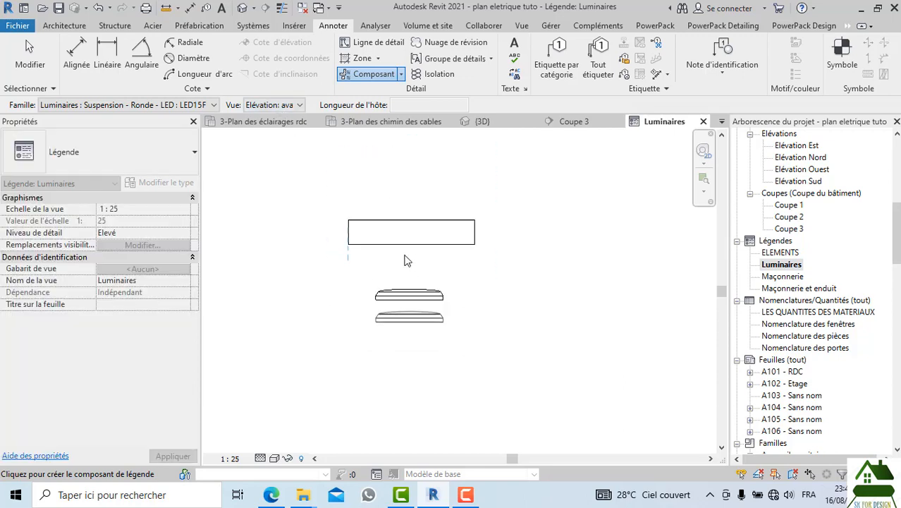
# Step: Place the round LED luminaire in floor plan view (Plan d'étage) to the right of its elevation
pyautogui.click(285, 106)
pyautogui.click(266, 118)
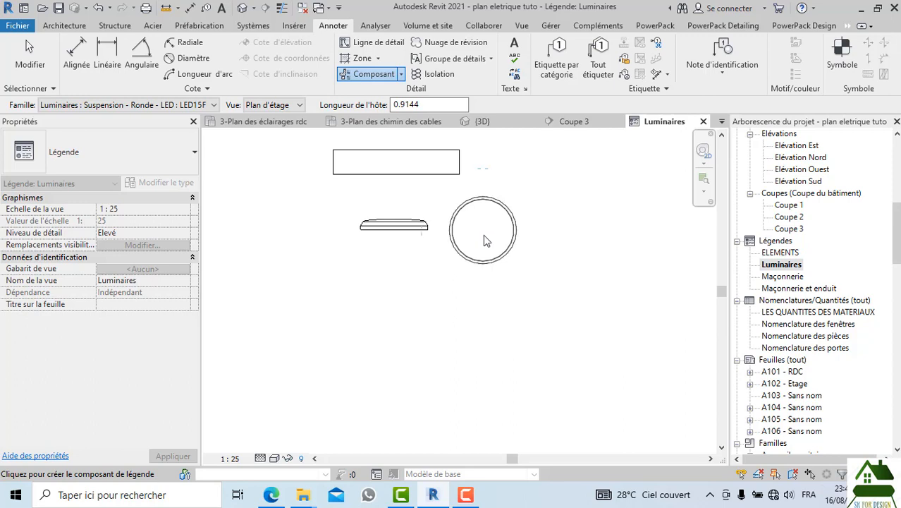
pyautogui.click(483, 230)
pyautogui.scroll(-1, 411, 295)
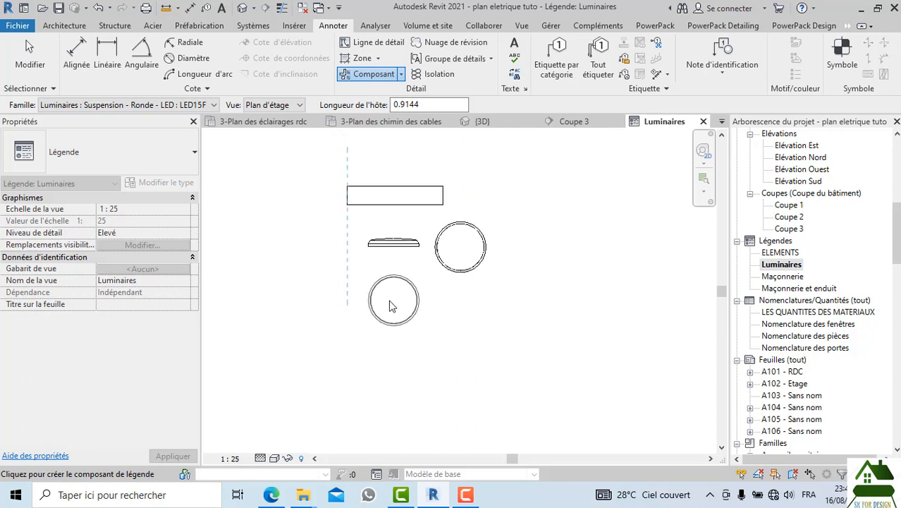
# Step: Place a second Suspension - Rectangle - LED : Carré 18 W in front elevation to the right of the first rectangle
pyautogui.click(275, 105)
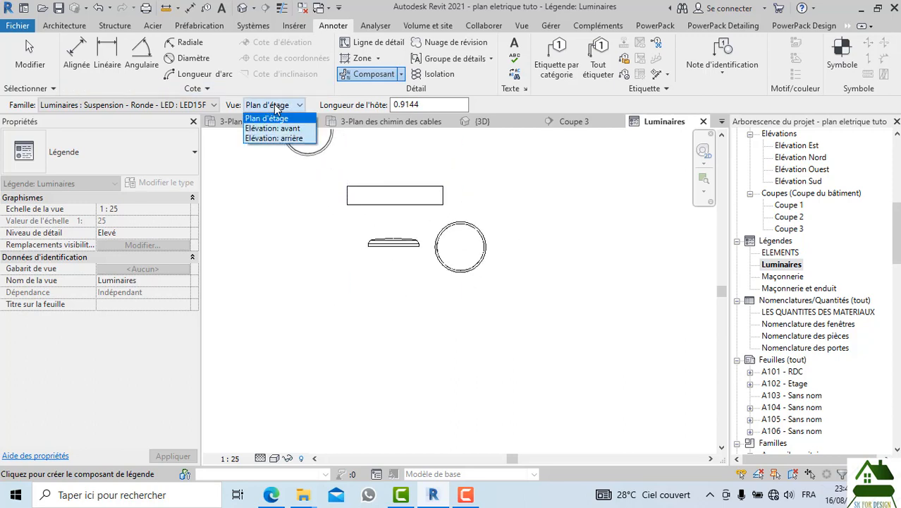
pyautogui.click(278, 128)
pyautogui.click(198, 105)
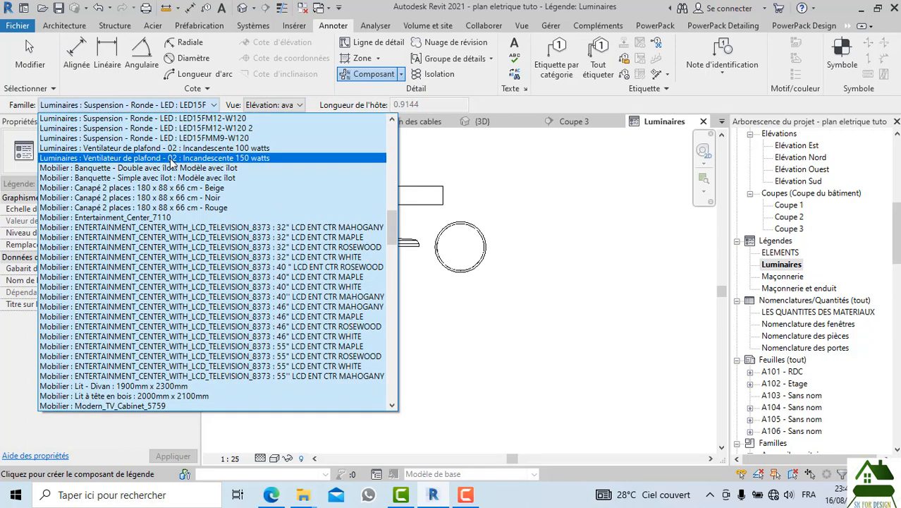
pyautogui.scroll(3, 172, 162)
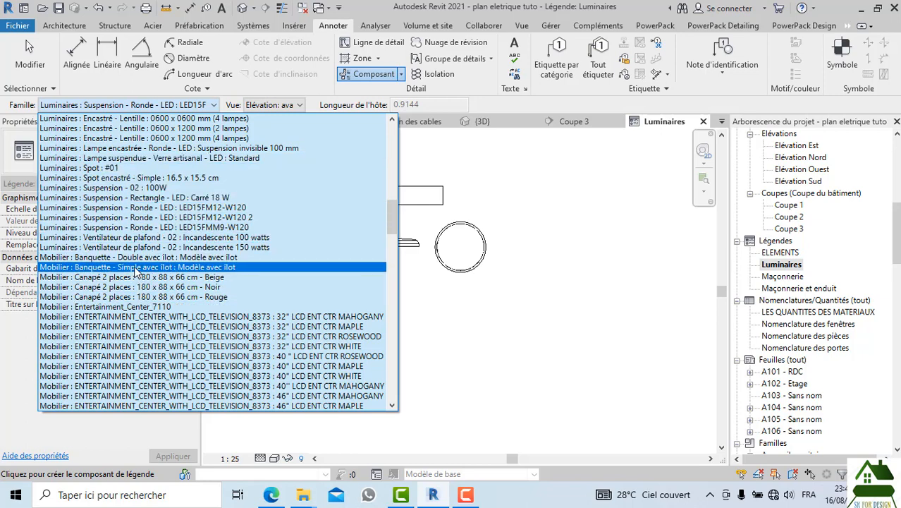
pyautogui.click(135, 198)
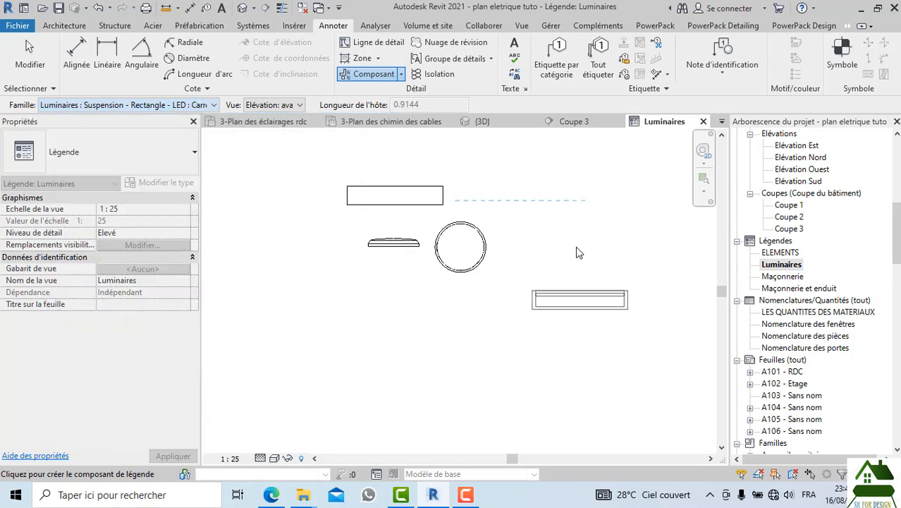
pyautogui.click(516, 148)
pyautogui.scroll(-1, 504, 260)
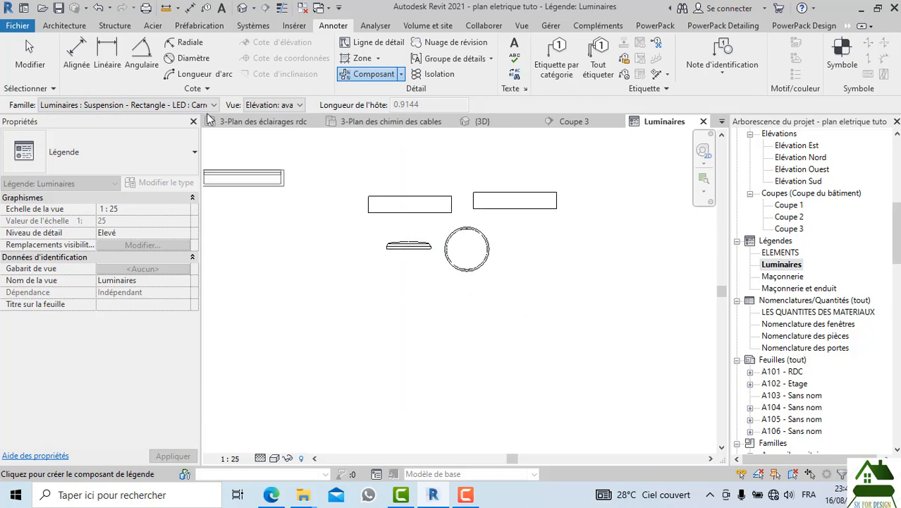
pyautogui.click(195, 106)
pyautogui.scroll(6, 147, 203)
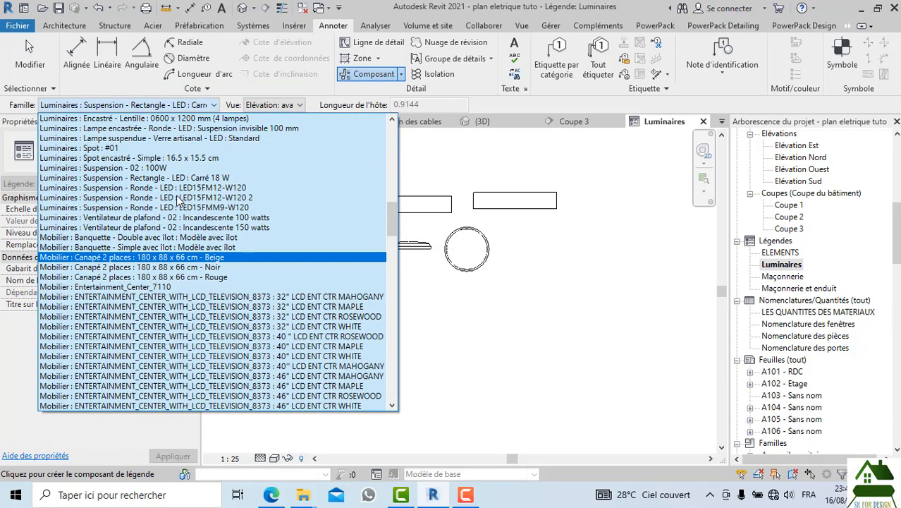
pyautogui.scroll(2, 145, 202)
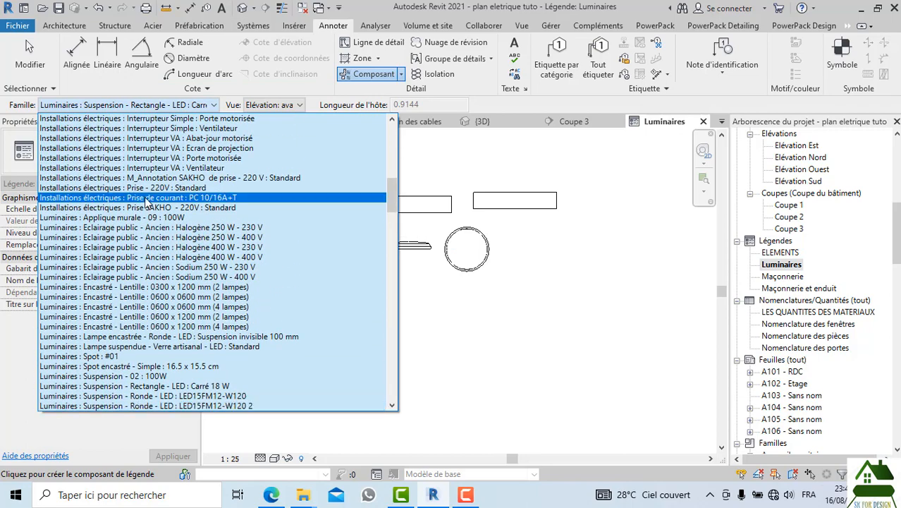
pyautogui.click(107, 188)
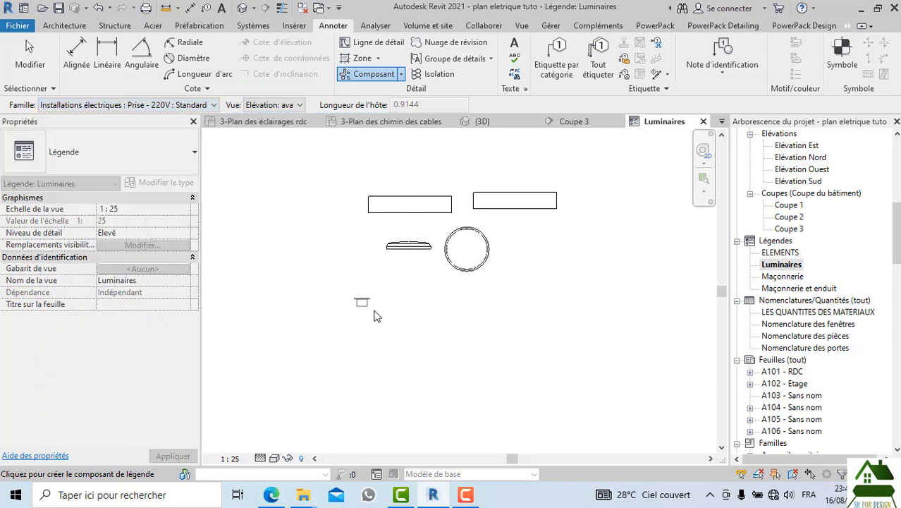
pyautogui.scroll(1, 418, 318)
pyautogui.scroll(3, 426, 300)
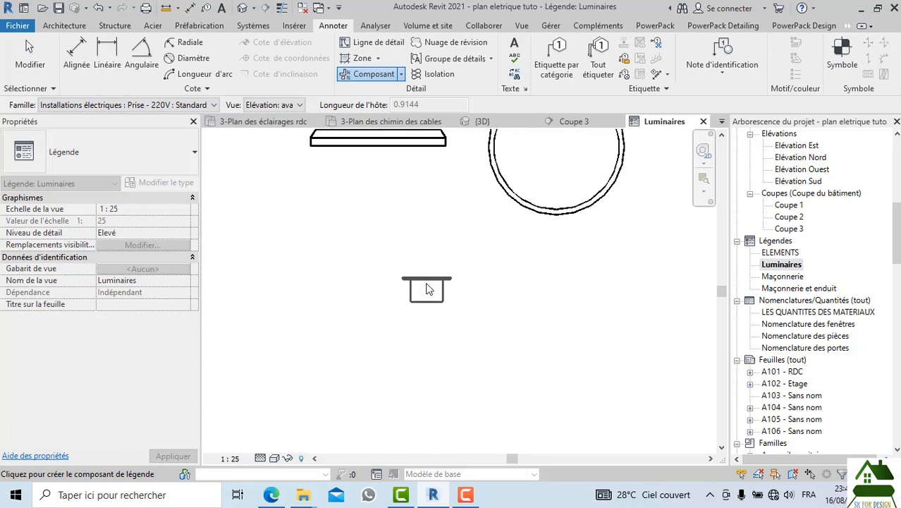
# Step: Place the Spot encastré - Simple : 16.5 x 15.5 cm luminaire in floor plan view (Plan d'étage) below the round luminaire
pyautogui.click(284, 106)
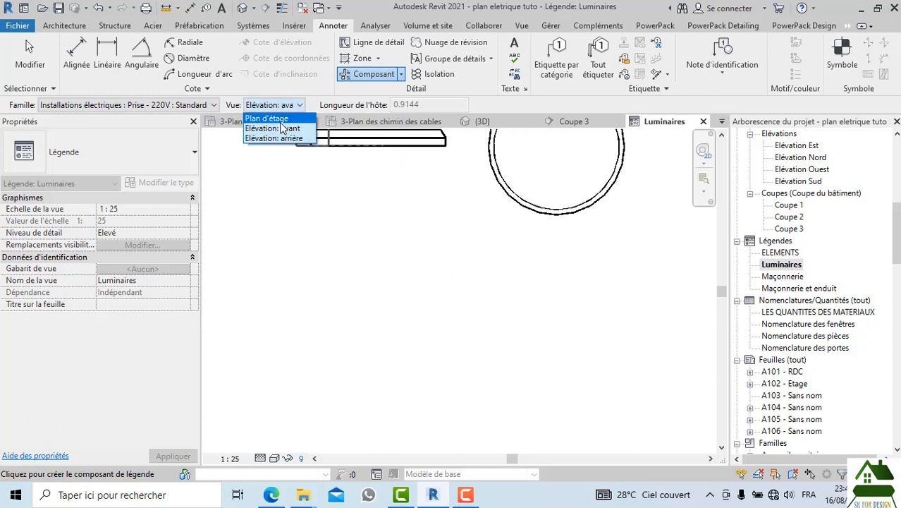
pyautogui.click(272, 118)
pyautogui.scroll(-5, 434, 275)
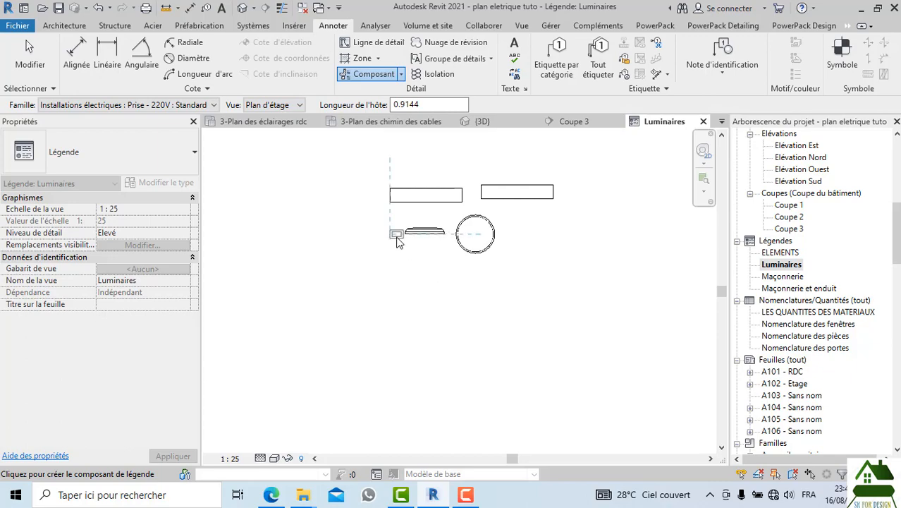
pyautogui.click(213, 104)
pyautogui.scroll(1, 181, 176)
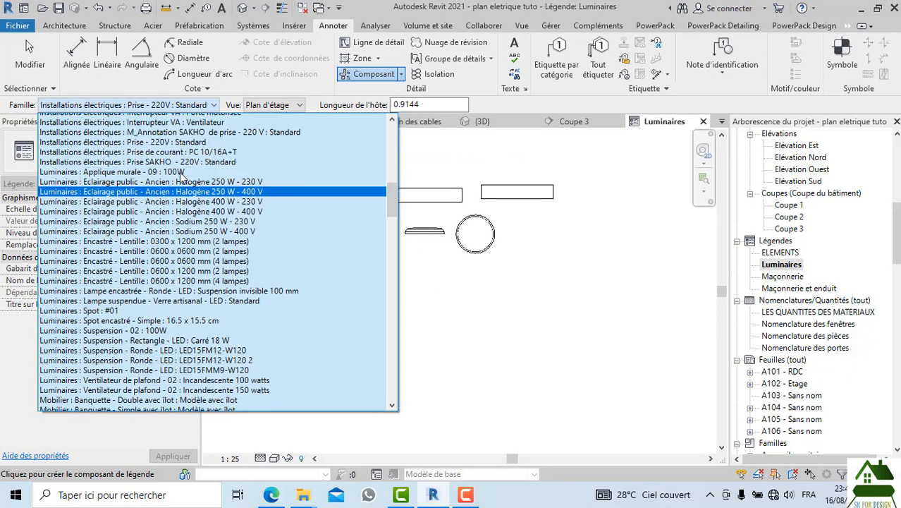
pyautogui.scroll(12, 182, 177)
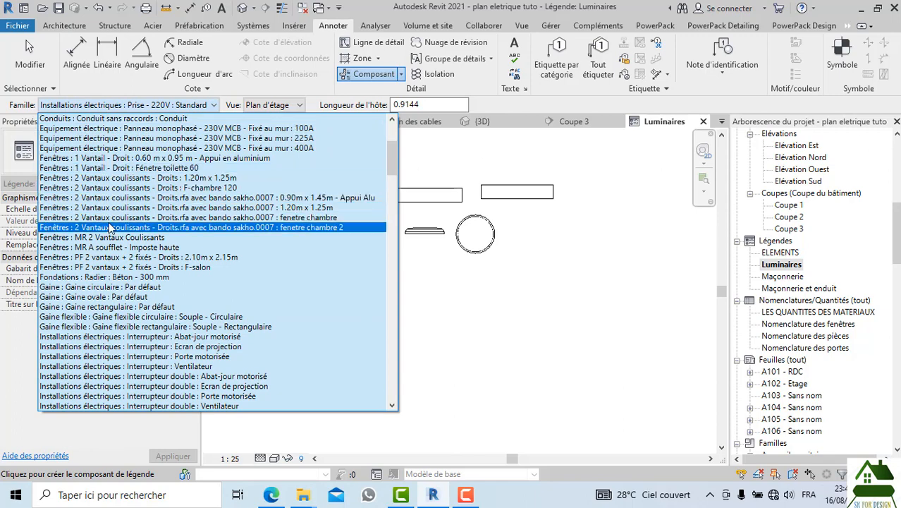
pyautogui.scroll(3, 111, 215)
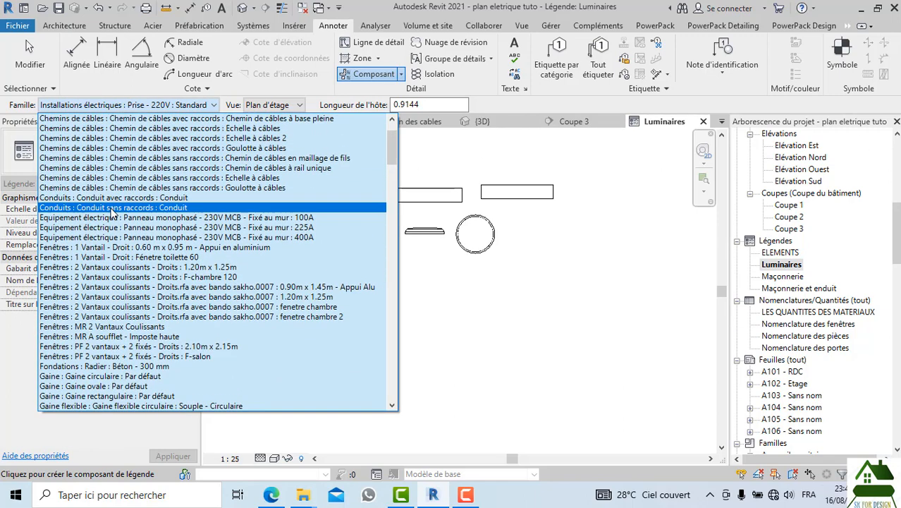
pyautogui.scroll(2, 112, 211)
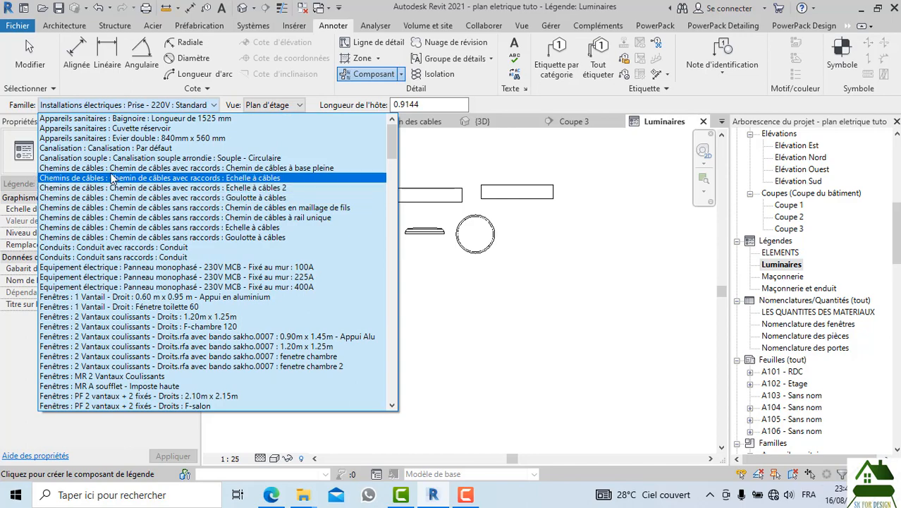
pyautogui.scroll(-7, 118, 212)
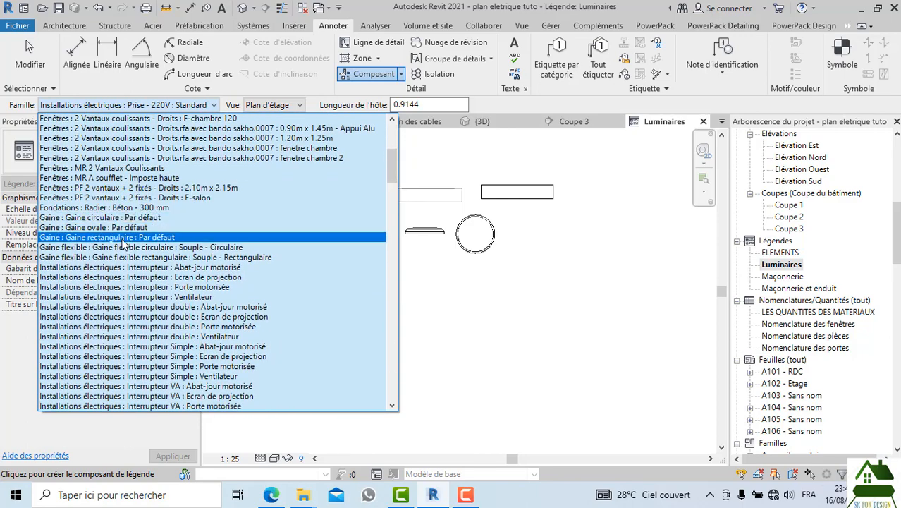
pyautogui.scroll(-10, 122, 244)
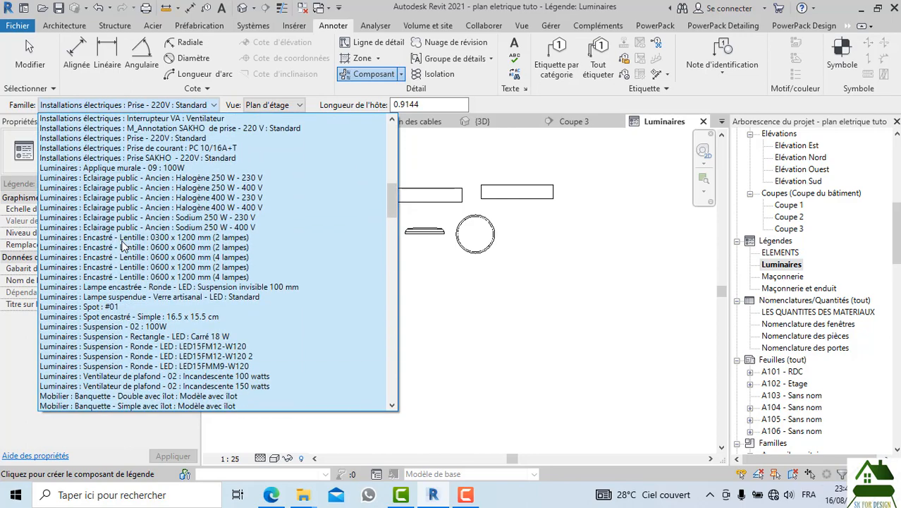
pyautogui.click(117, 318)
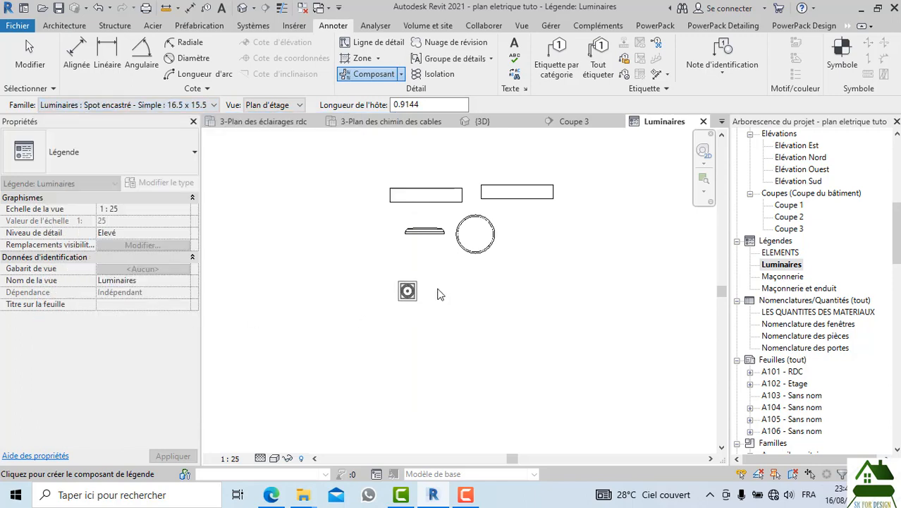
pyautogui.scroll(1, 434, 292)
pyautogui.click(423, 295)
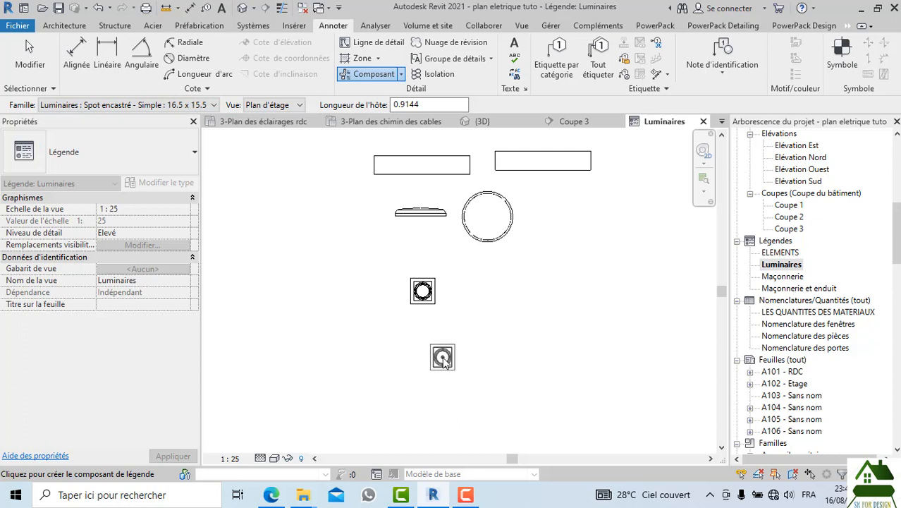
# Step: Place the recessed spot in front elevation (Elévation: avant) to the left of its plan view and end the placement
pyautogui.click(282, 106)
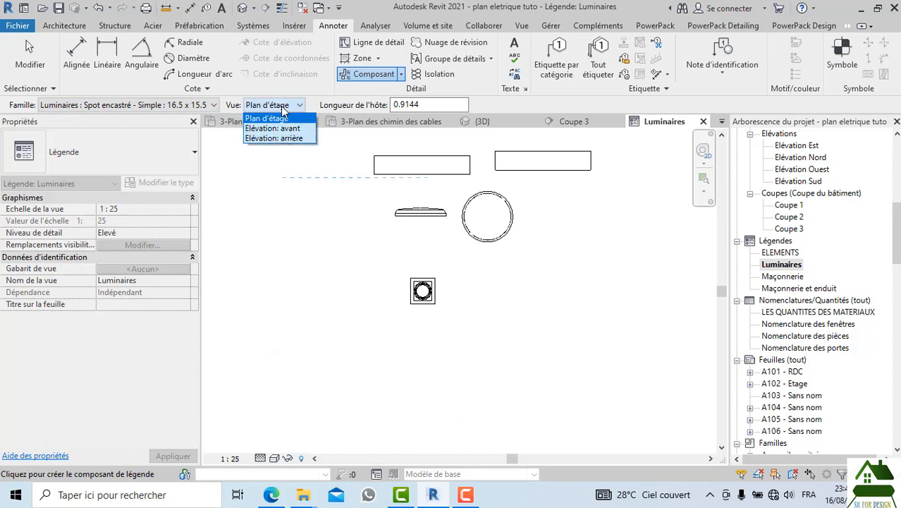
pyautogui.click(278, 129)
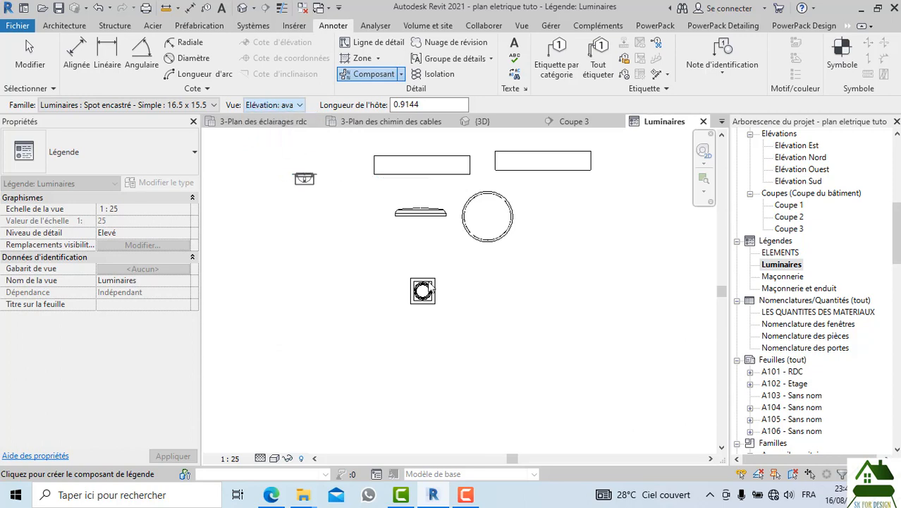
pyautogui.scroll(2, 457, 277)
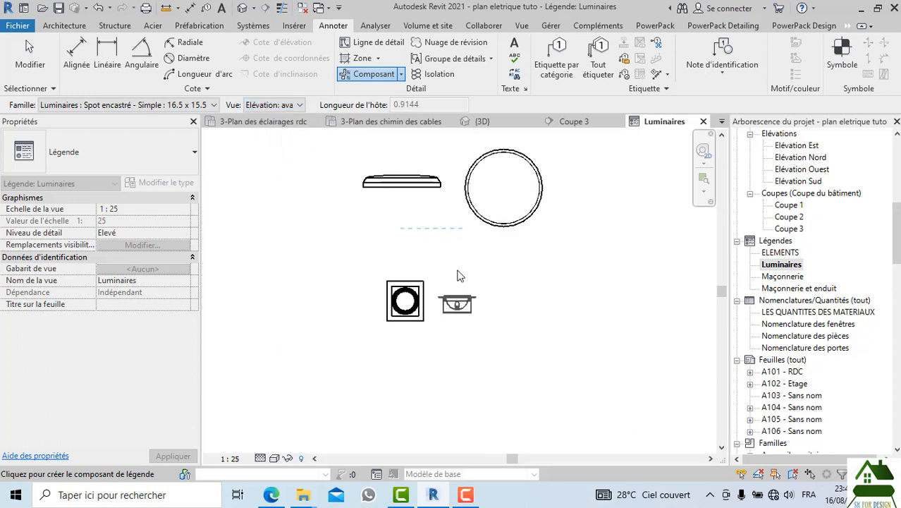
pyautogui.click(361, 275)
pyautogui.scroll(-2, 388, 322)
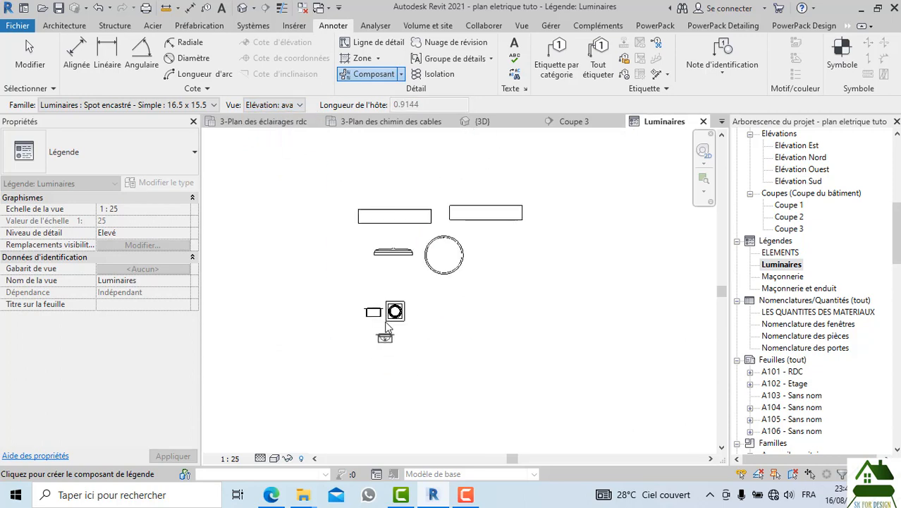
pyautogui.press('Escape')
# Step: Move the recessed spot's plan view right beneath the round luminaire's plan, and lower the round luminaire's elevation slightly
pyautogui.moveTo(394, 311)
pyautogui.mouseDown()
pyautogui.moveTo(443, 325)
pyautogui.moveTo(392, 314)
pyautogui.moveTo(408, 312)
pyautogui.mouseUp()
pyautogui.click(523, 312)
pyautogui.scroll(2, 394, 258)
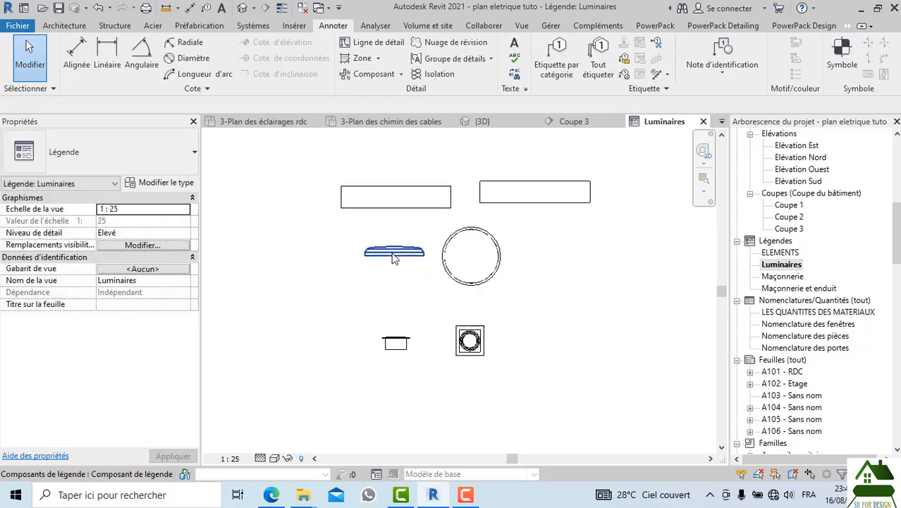
pyautogui.click(394, 258)
pyautogui.moveTo(392, 258); pyautogui.dragTo(390, 273)
pyautogui.click(416, 225)
pyautogui.click(416, 209)
pyautogui.scroll(-1, 365, 248)
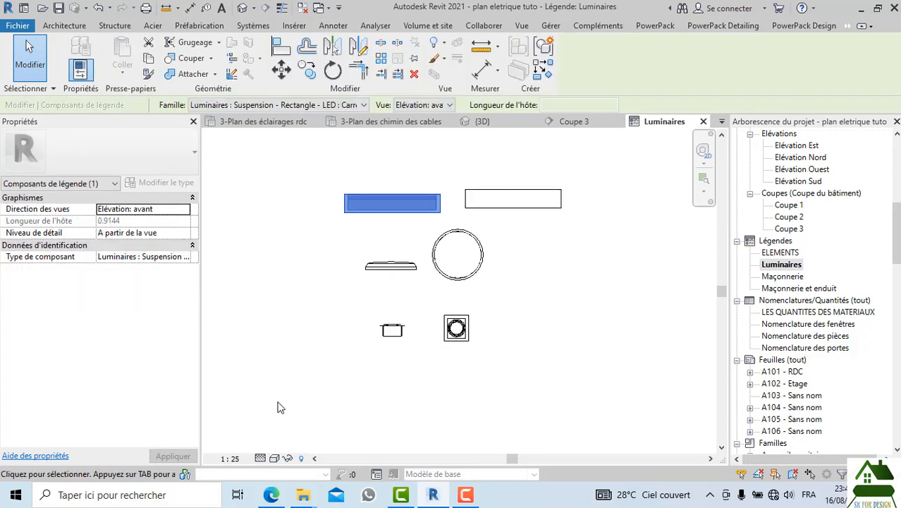
# Step: Set the Luminaires legend's visual style to Réaliste
pyautogui.click(280, 408)
pyautogui.click(260, 459)
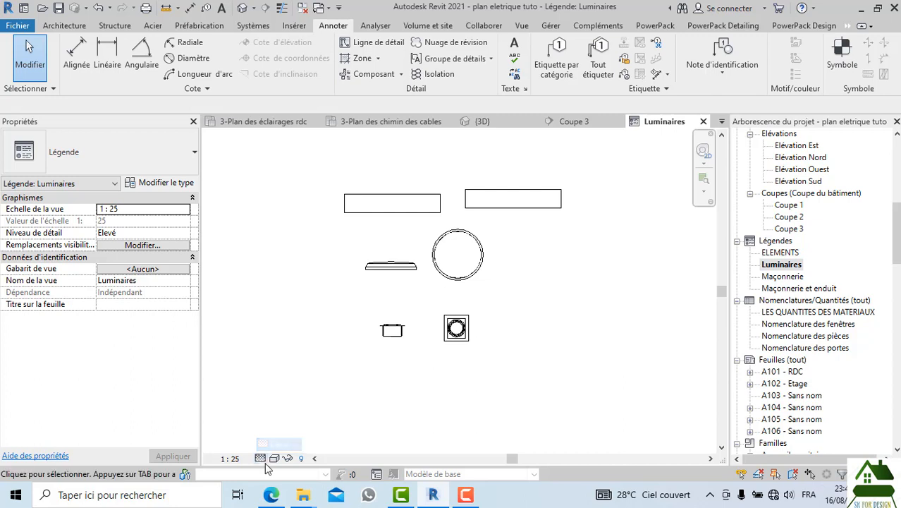
pyautogui.click(275, 458)
pyautogui.click(289, 445)
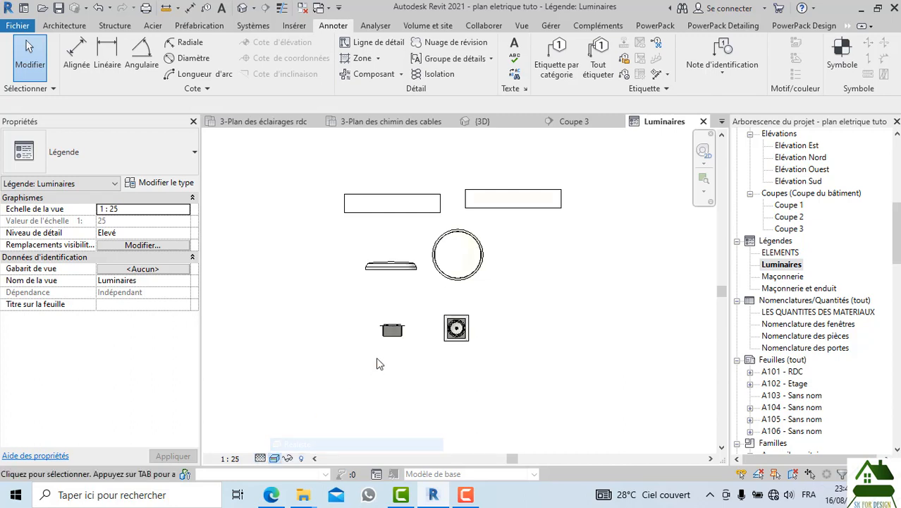
pyautogui.scroll(2, 515, 263)
pyautogui.scroll(-2, 451, 296)
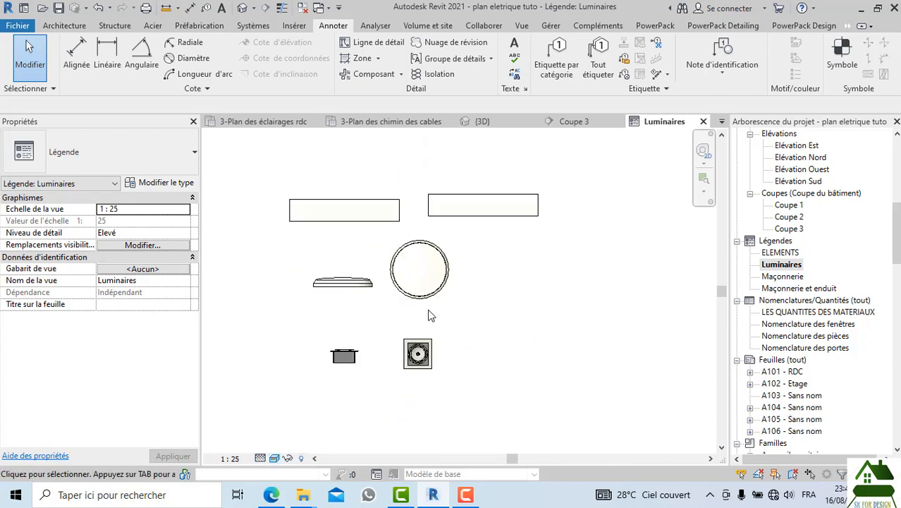
# Step: Move the second rectangular luminaire slightly down to line it up with the first one
pyautogui.click(455, 212)
pyautogui.scroll(1, 454, 219)
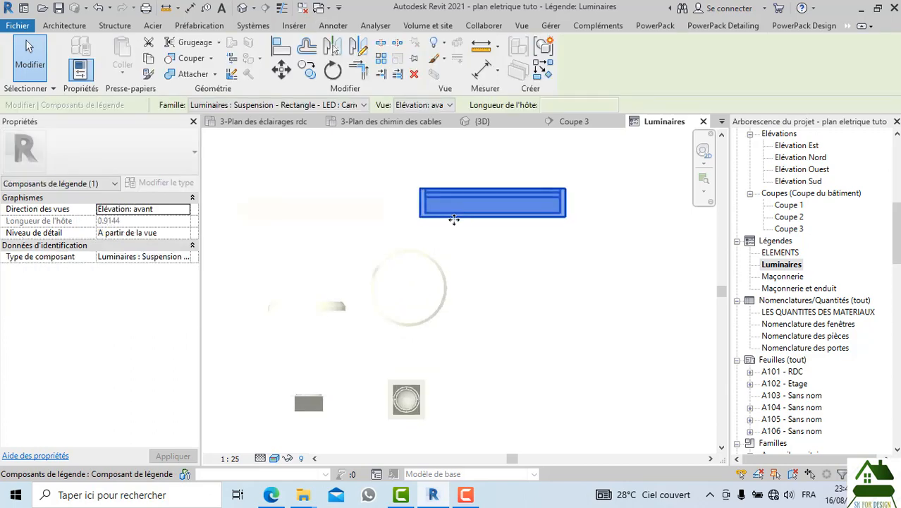
pyautogui.moveTo(455, 220); pyautogui.dragTo(449, 227)
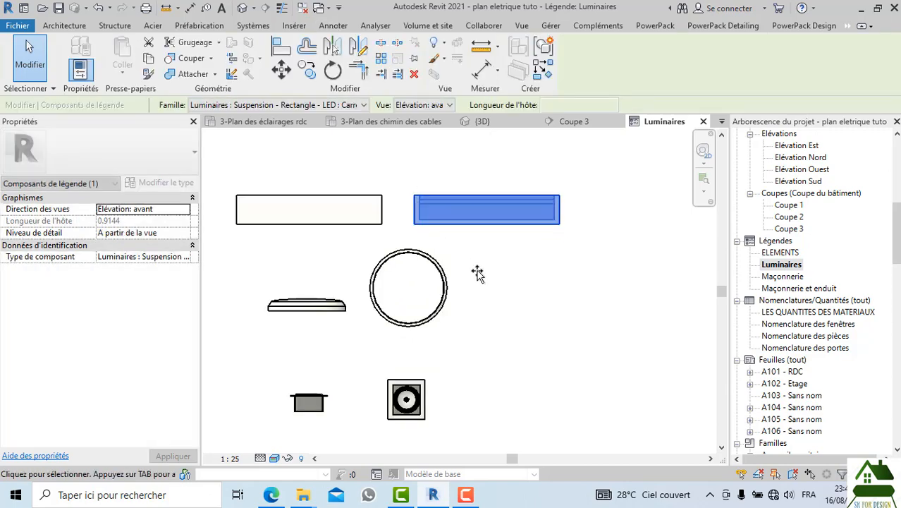
pyautogui.click(478, 274)
pyautogui.scroll(-2, 478, 272)
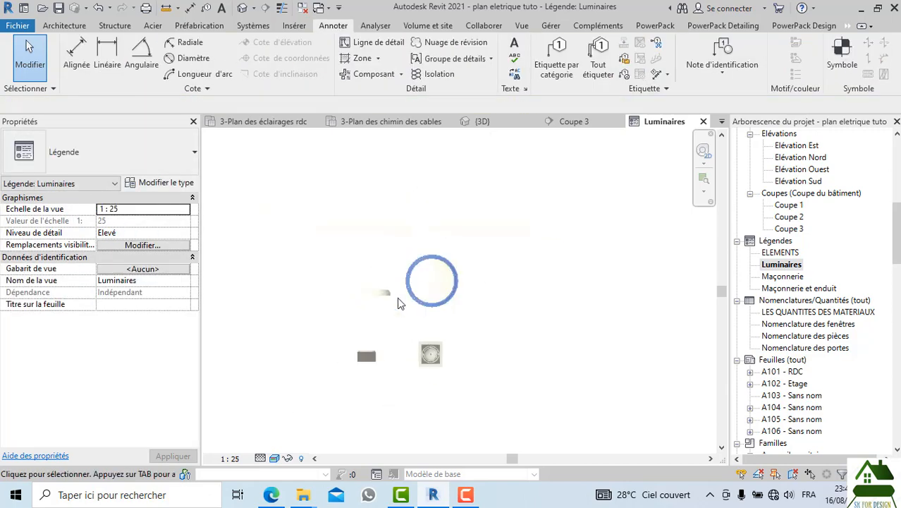
# Step: Check the legend's available visual style and detail level options, and examine how the luminaire components are displayed
pyautogui.click(277, 460)
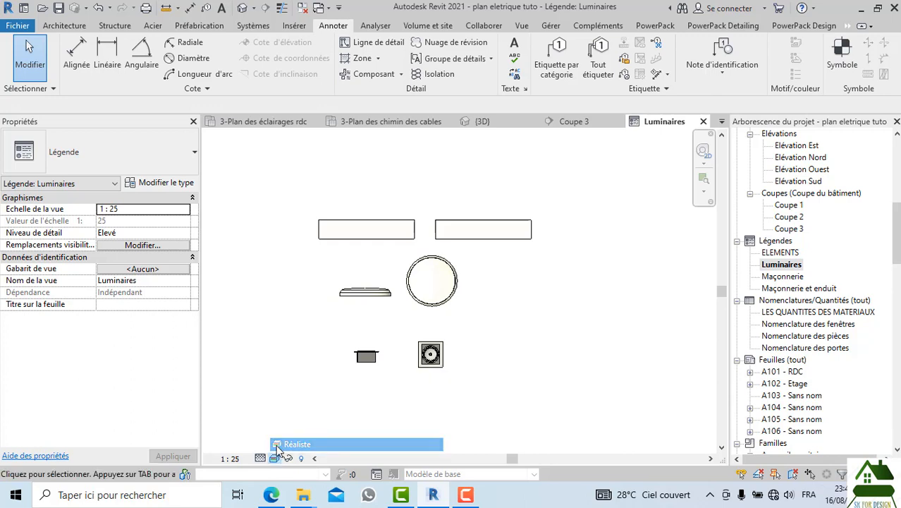
pyautogui.click(261, 459)
pyautogui.click(277, 444)
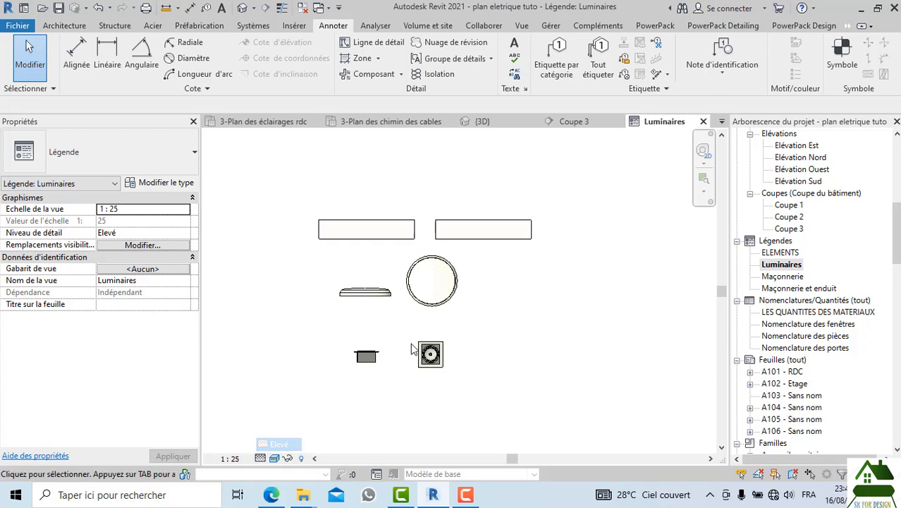
pyautogui.scroll(2, 465, 262)
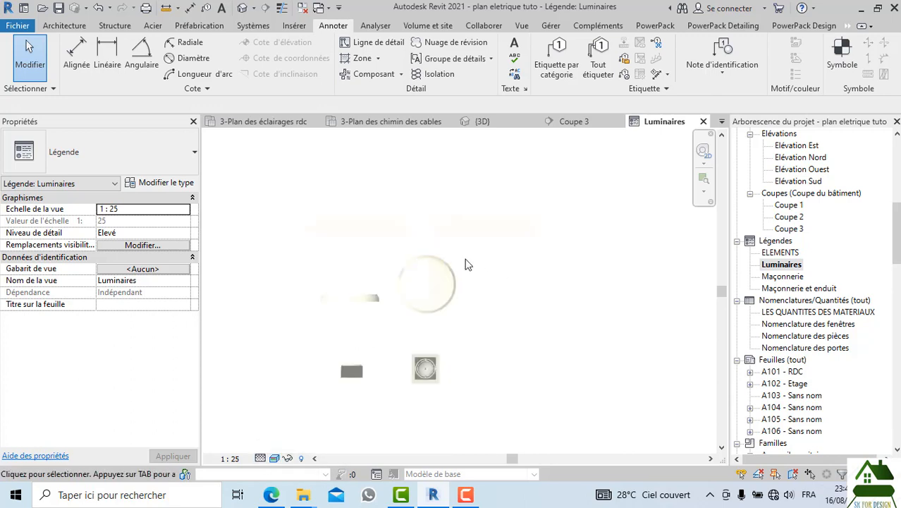
pyautogui.click(440, 216)
pyautogui.click(314, 247)
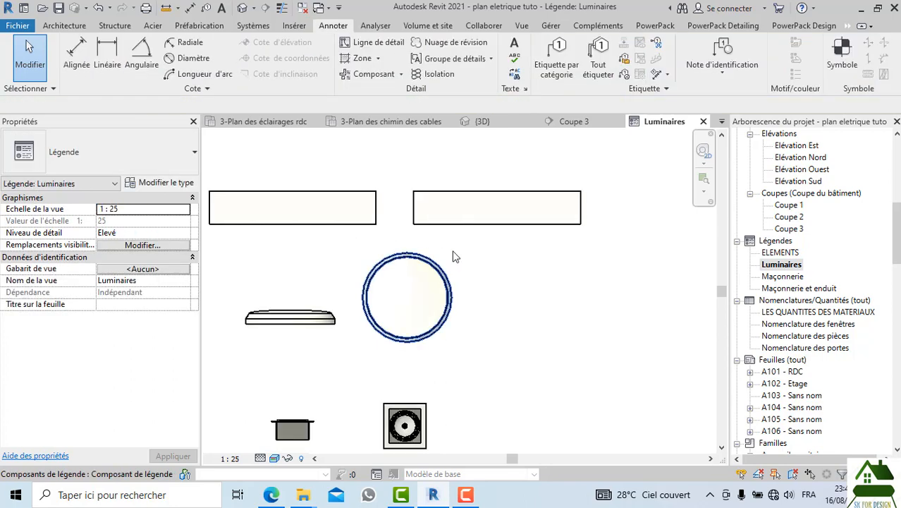
pyautogui.scroll(-2, 453, 252)
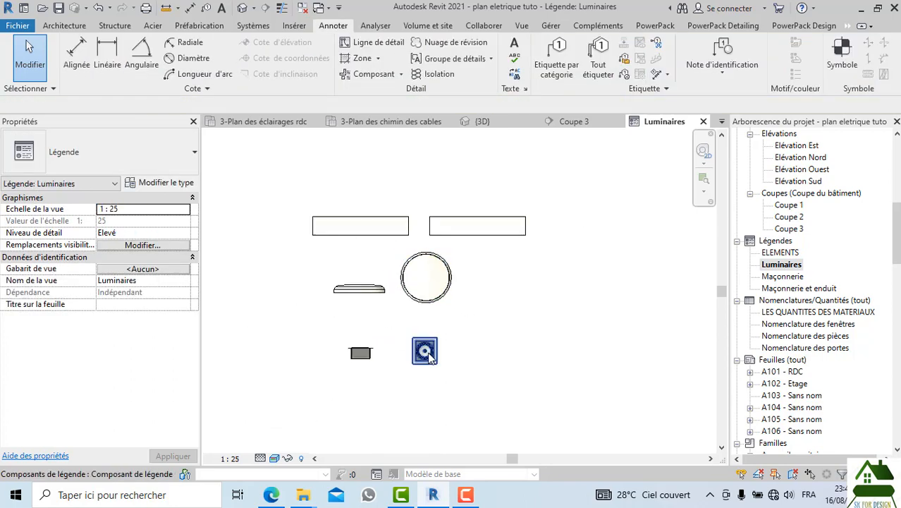
pyautogui.scroll(-2, 451, 374)
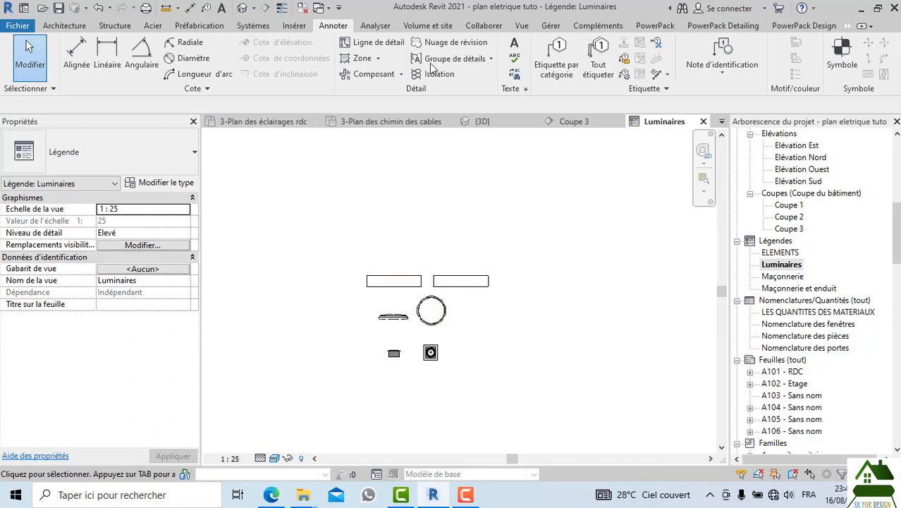
pyautogui.click(515, 51)
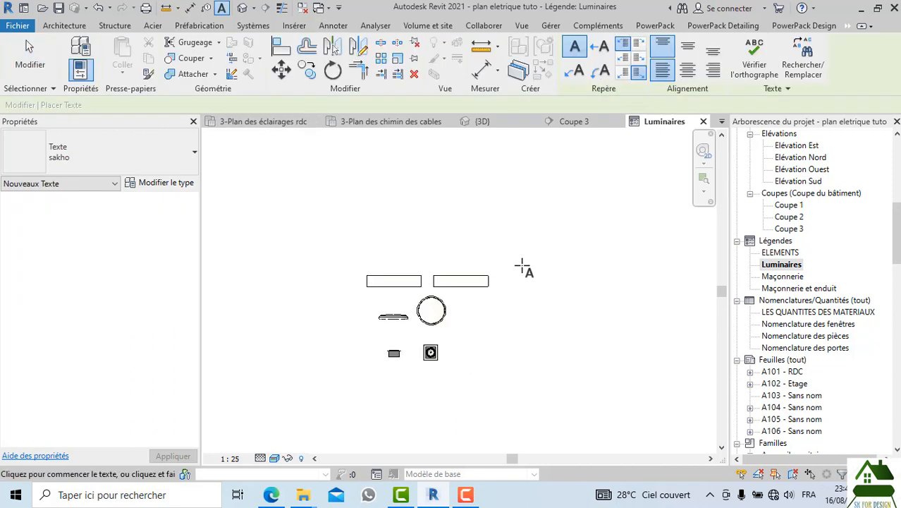
pyautogui.scroll(2, 523, 261)
pyautogui.moveTo(473, 319); pyautogui.dragTo(469, 268, button='middle')
pyautogui.scroll(-1, 466, 267)
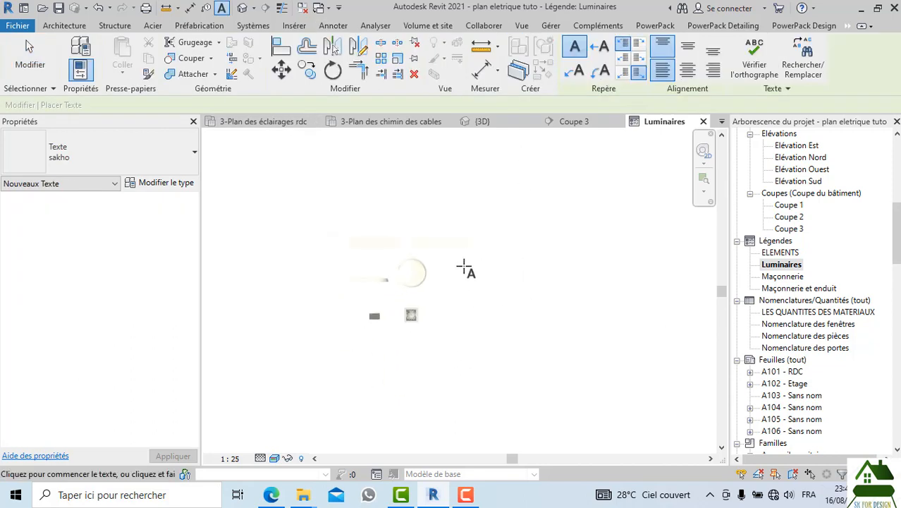
pyautogui.scroll(1, 483, 237)
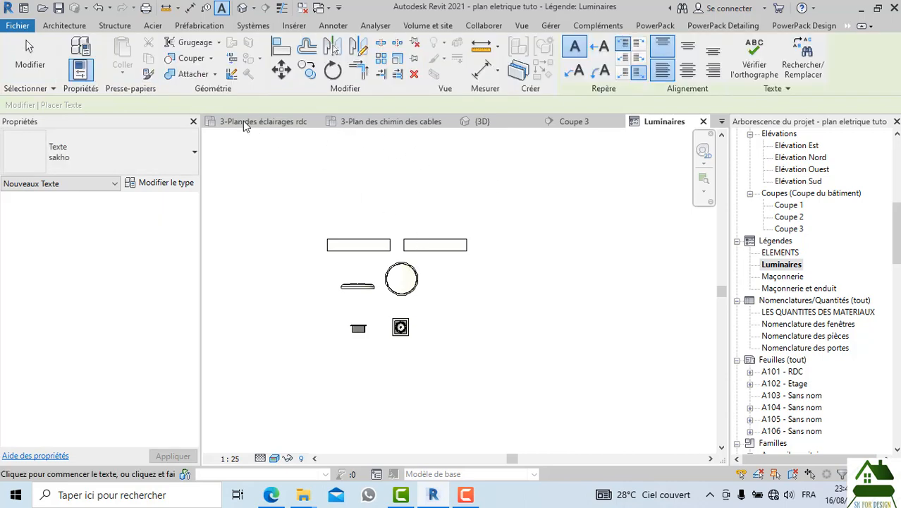
# Step: Place a legend component of Luminaires : Encastré - Lentille : 0300 x 1200 mm (2 lampes) in ceiling plan view below the recessed spot
pyautogui.click(331, 27)
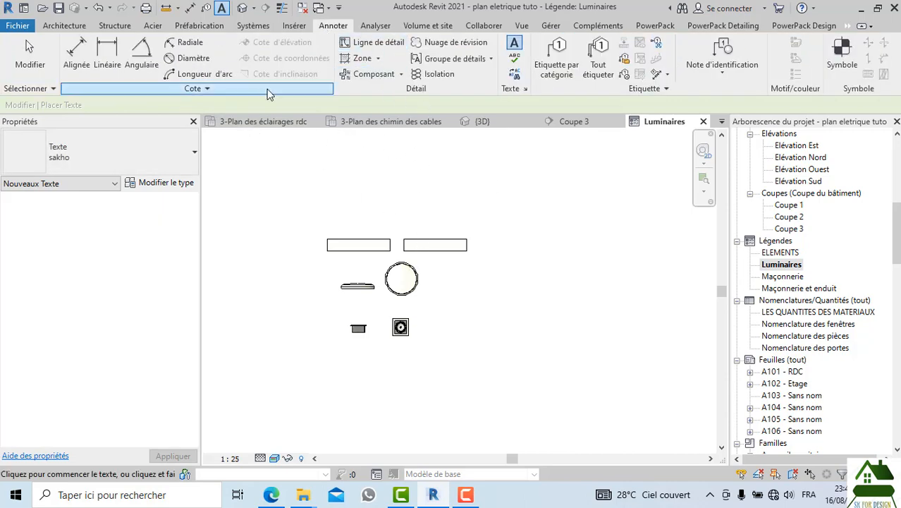
pyautogui.click(386, 79)
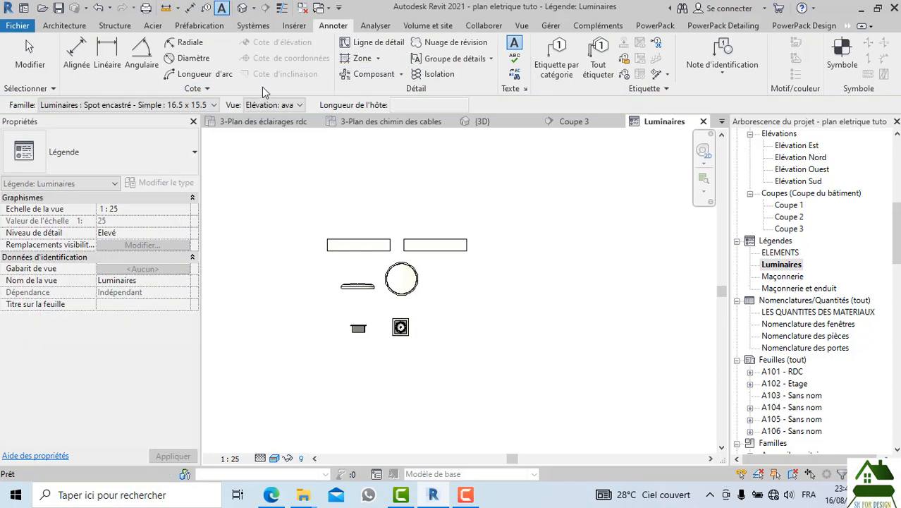
pyautogui.click(123, 105)
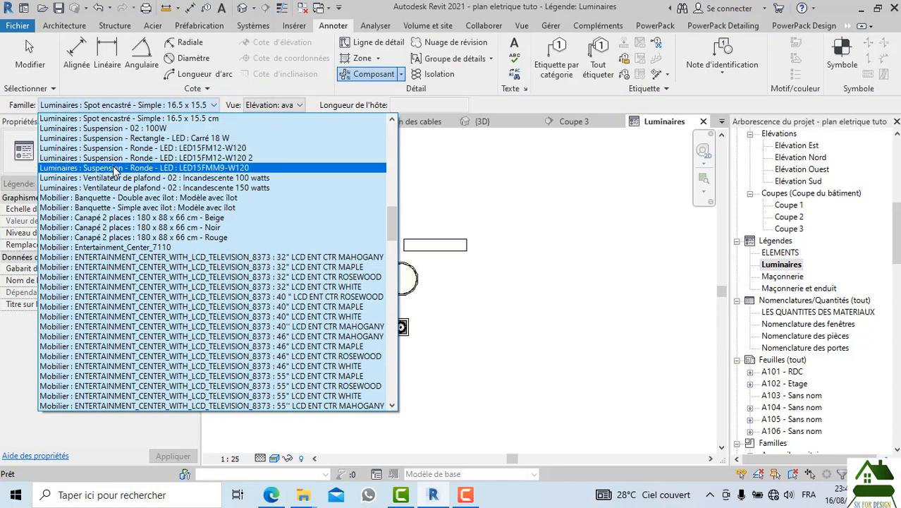
pyautogui.scroll(3, 112, 156)
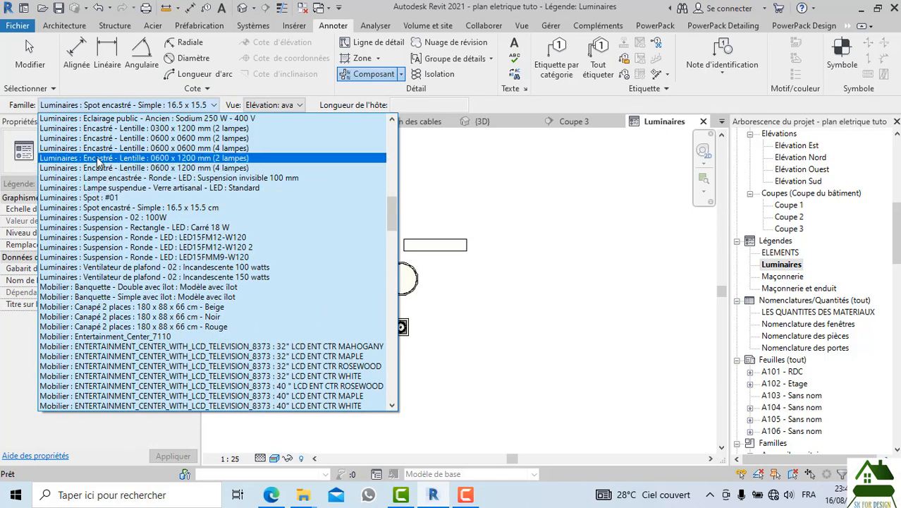
pyautogui.scroll(1, 103, 175)
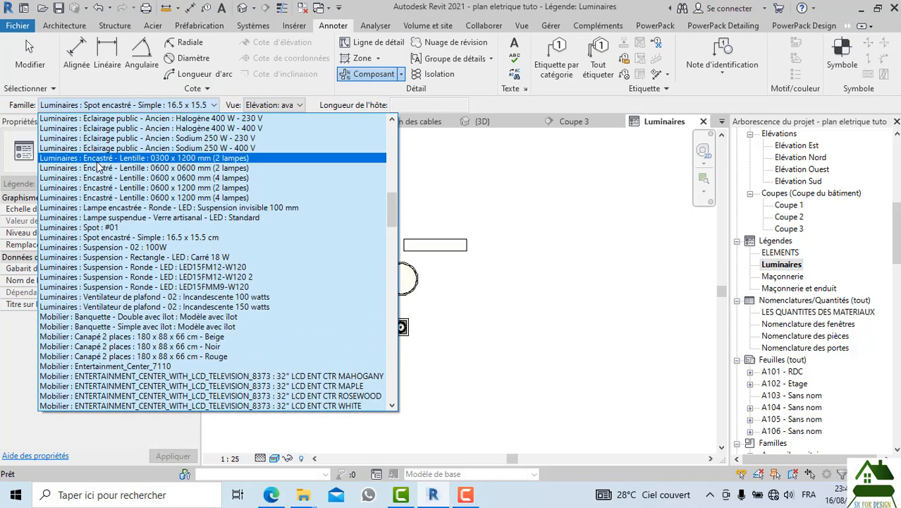
pyautogui.click(102, 159)
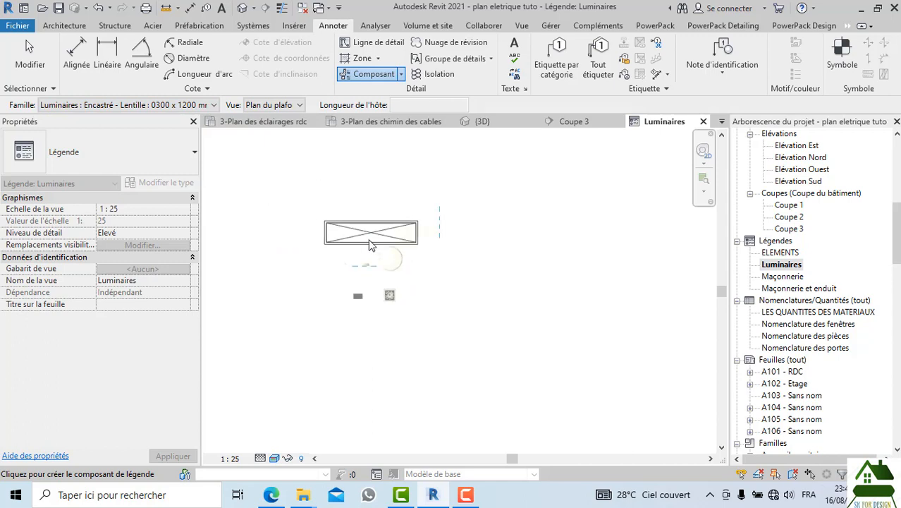
pyautogui.scroll(3, 381, 212)
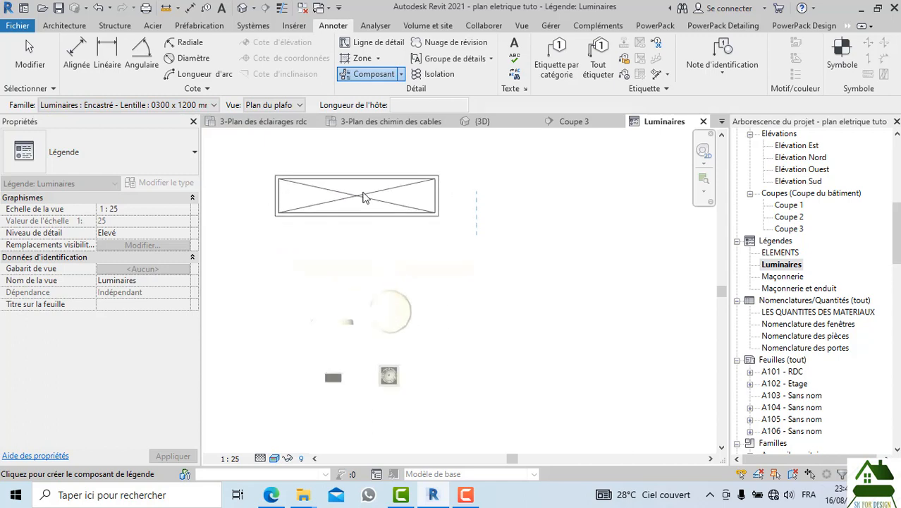
pyautogui.scroll(-3, 368, 244)
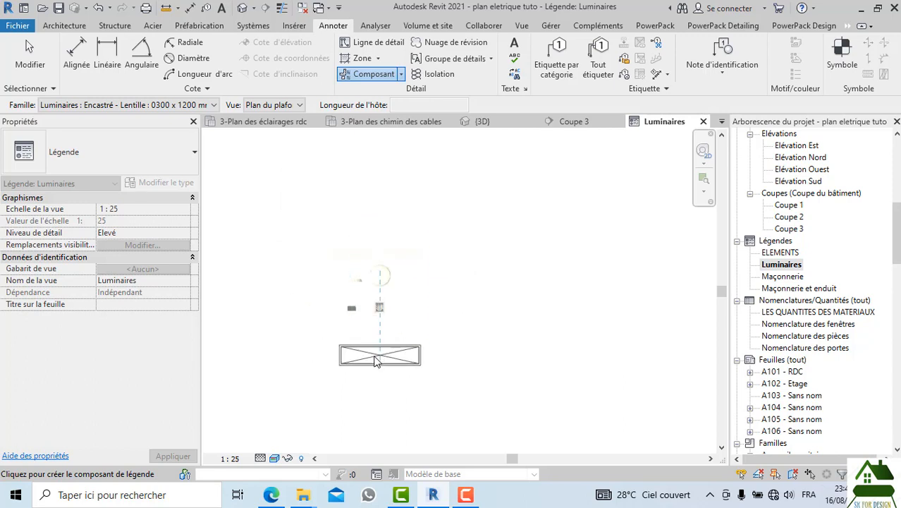
pyautogui.click(367, 356)
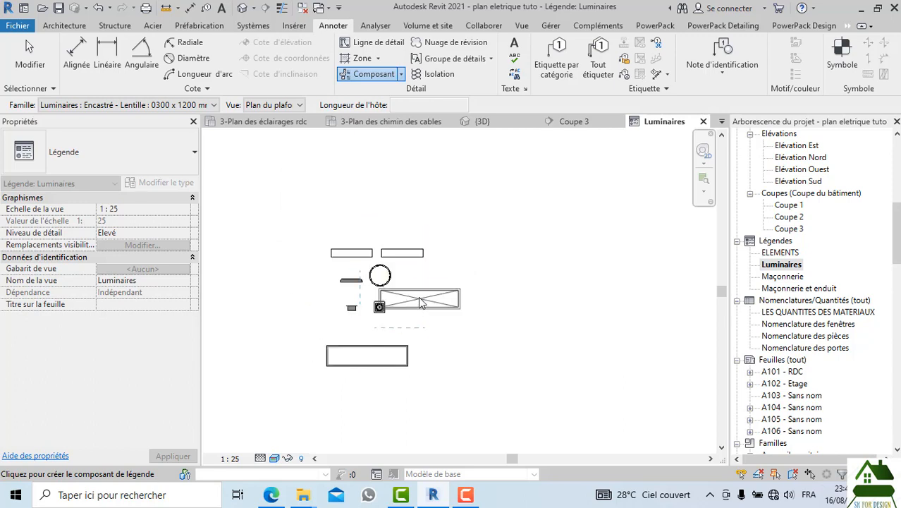
pyautogui.click(280, 109)
pyautogui.click(268, 116)
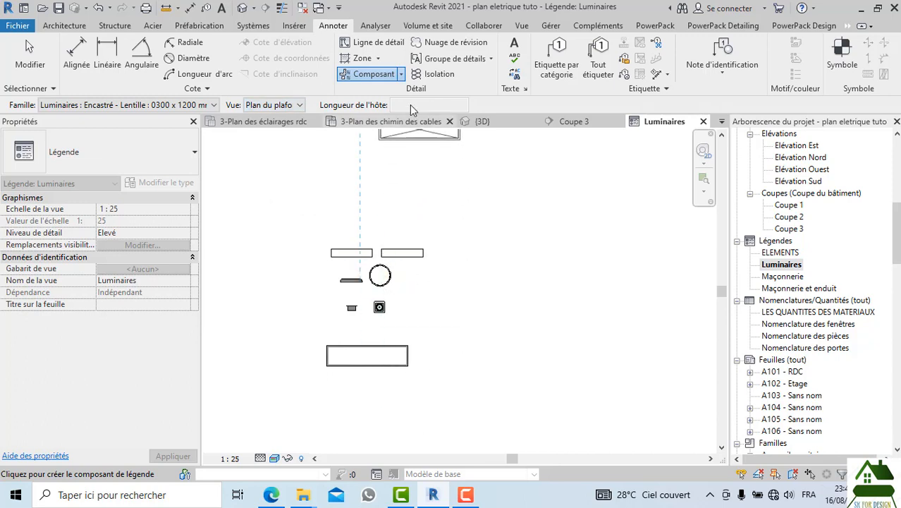
pyautogui.click(401, 74)
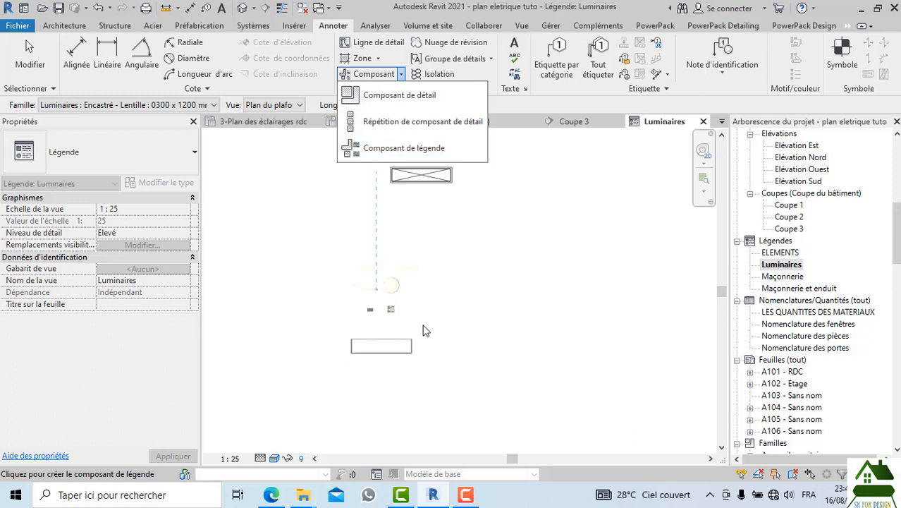
pyautogui.press('Escape')
pyautogui.press('Escape')
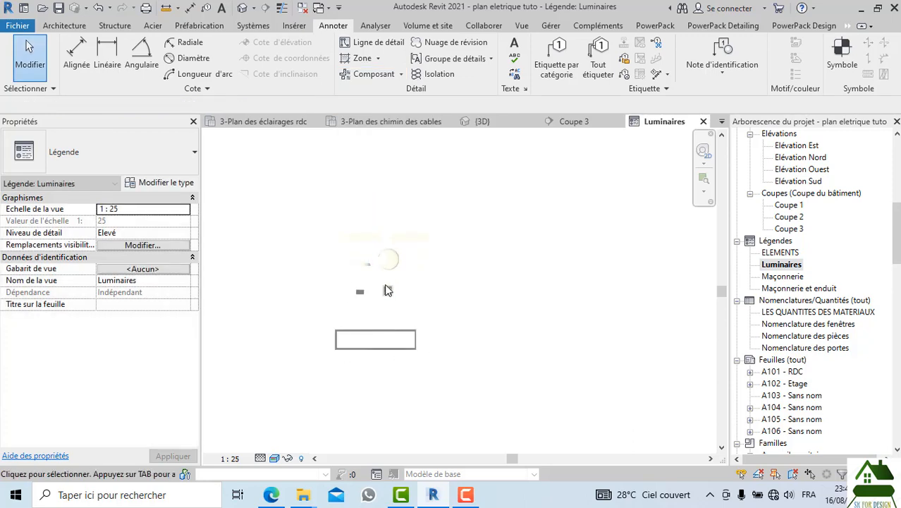
# Step: Place the floor plan view of Luminaires : Applique murale - 09 : 100W above the rectangular luminaires, with a host length of 0.5
pyautogui.click(380, 74)
pyautogui.click(299, 105)
pyautogui.click(268, 115)
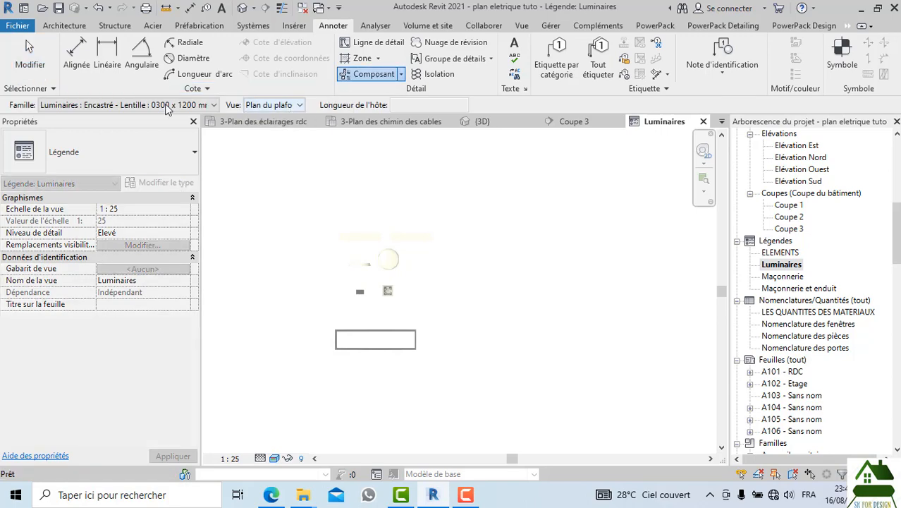
pyautogui.click(167, 107)
pyautogui.scroll(3, 134, 188)
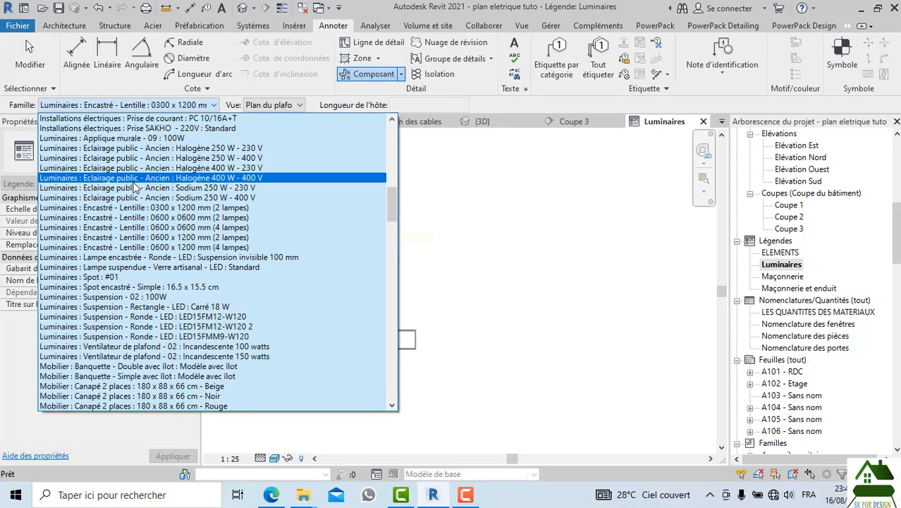
pyautogui.click(121, 140)
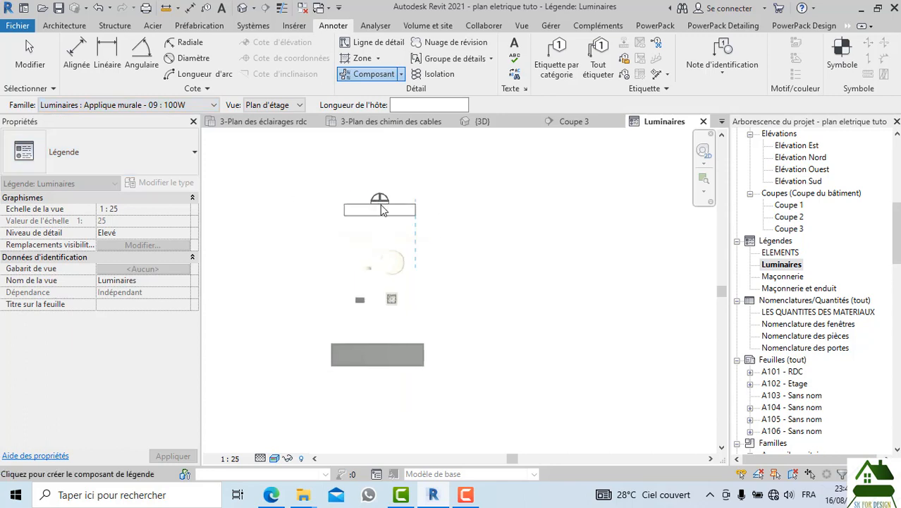
pyautogui.click(381, 205)
pyautogui.click(515, 255)
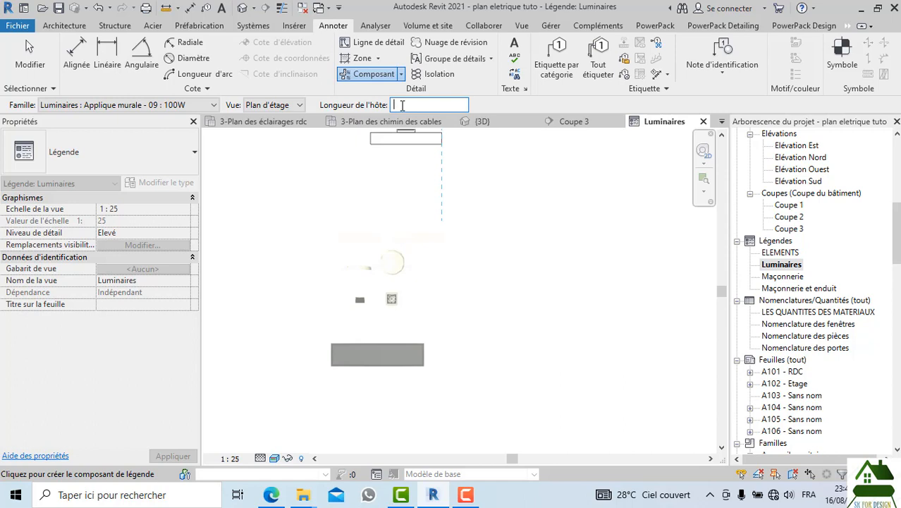
pyautogui.write('2')
pyautogui.press('Return')
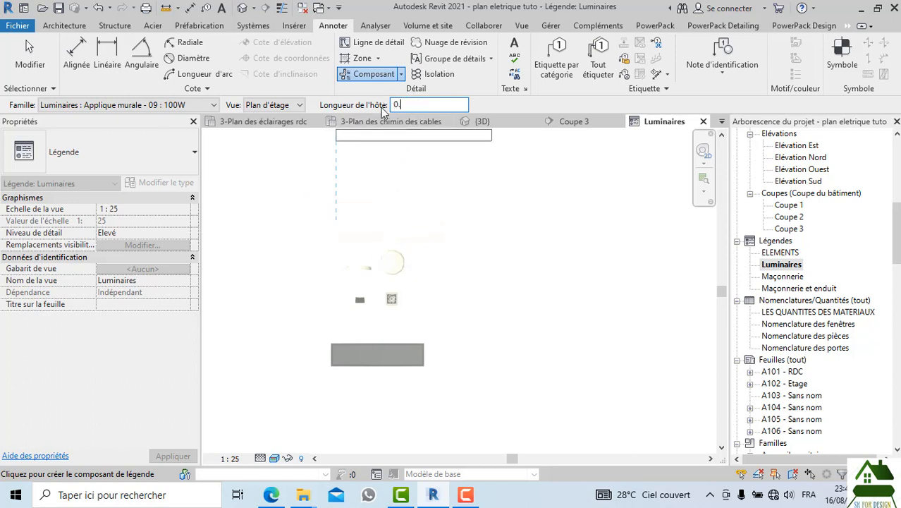
pyautogui.write('0.5')
pyautogui.press('Return')
pyautogui.scroll(2, 381, 211)
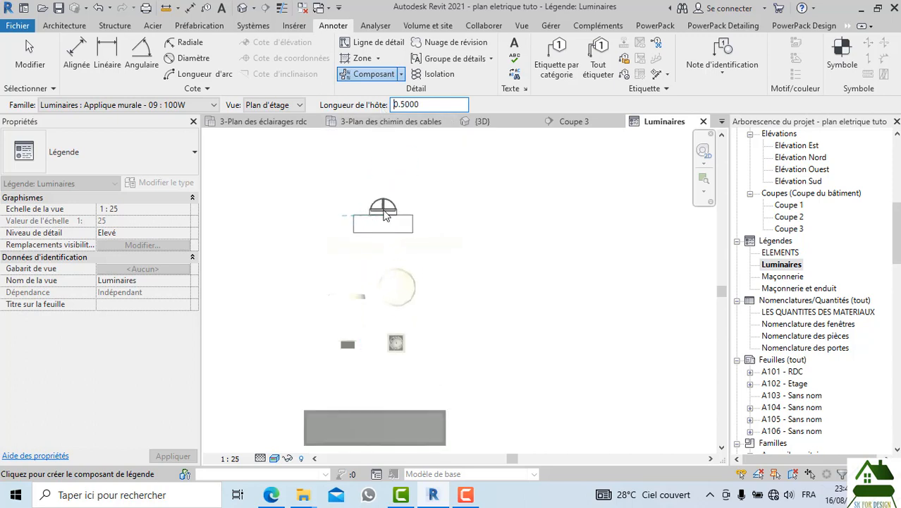
# Step: Place the wall light's front elevation view beside its plan view and end component placement
pyautogui.click(292, 105)
pyautogui.click(282, 129)
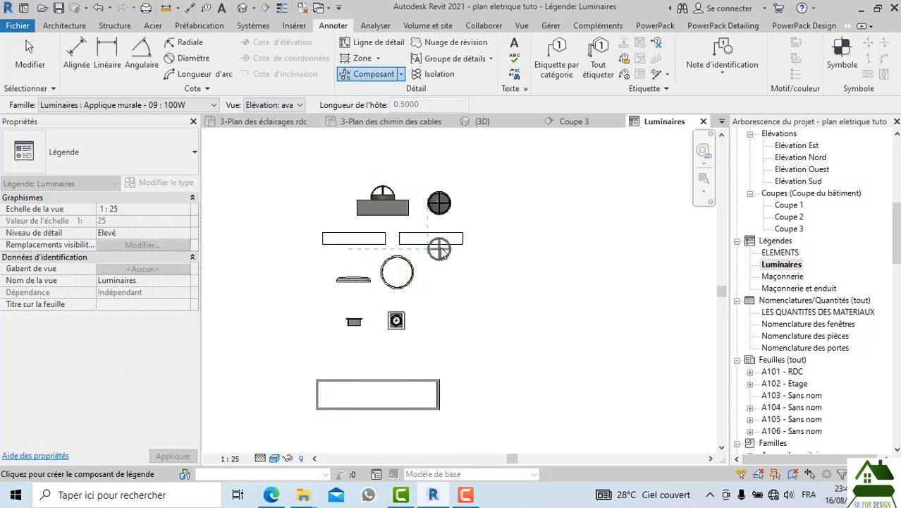
pyautogui.scroll(-1, 423, 251)
pyautogui.press('Escape')
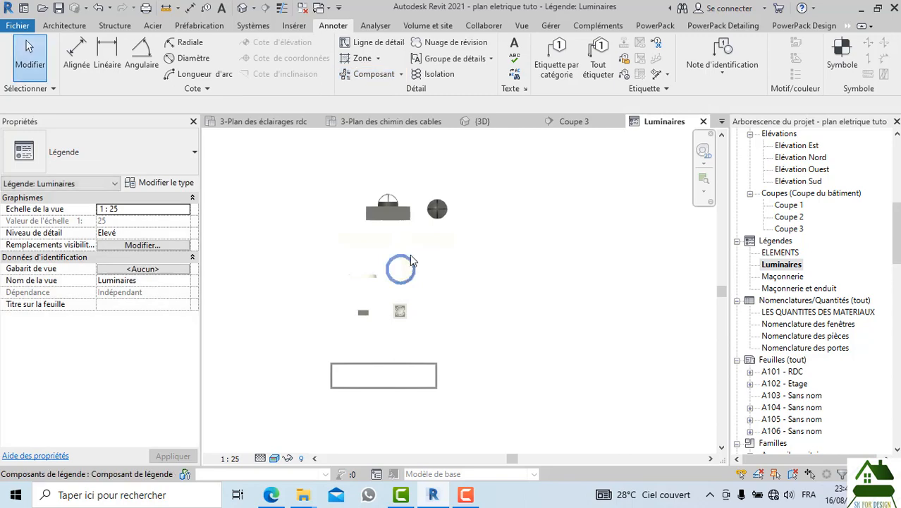
pyautogui.scroll(1, 419, 273)
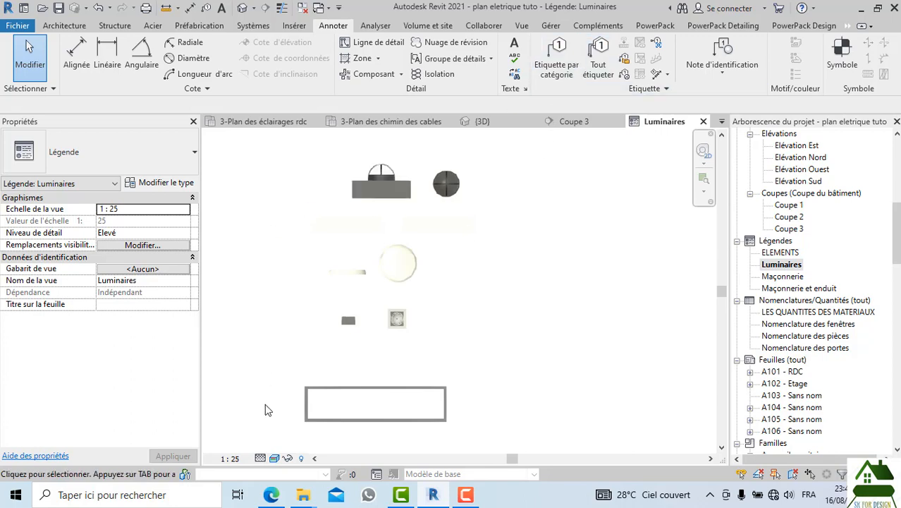
# Step: Examine the fixture tags in the 3-Plan des chimin des cables view, and return to the Luminaires legend
pyautogui.click(279, 123)
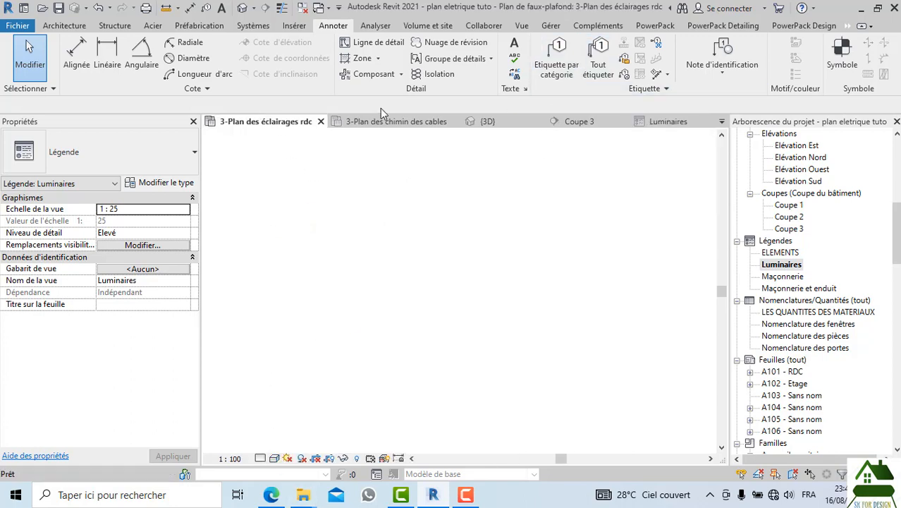
pyautogui.click(385, 123)
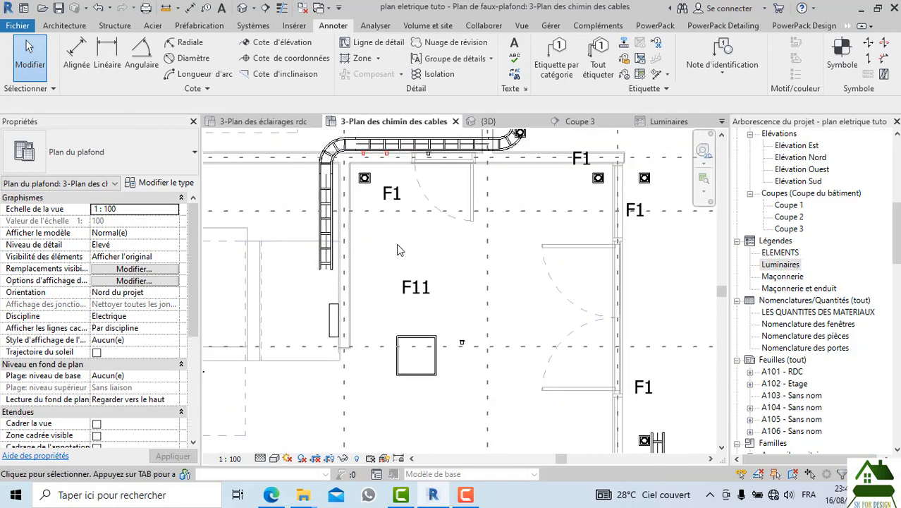
pyautogui.scroll(-2, 409, 275)
pyautogui.scroll(-1, 405, 275)
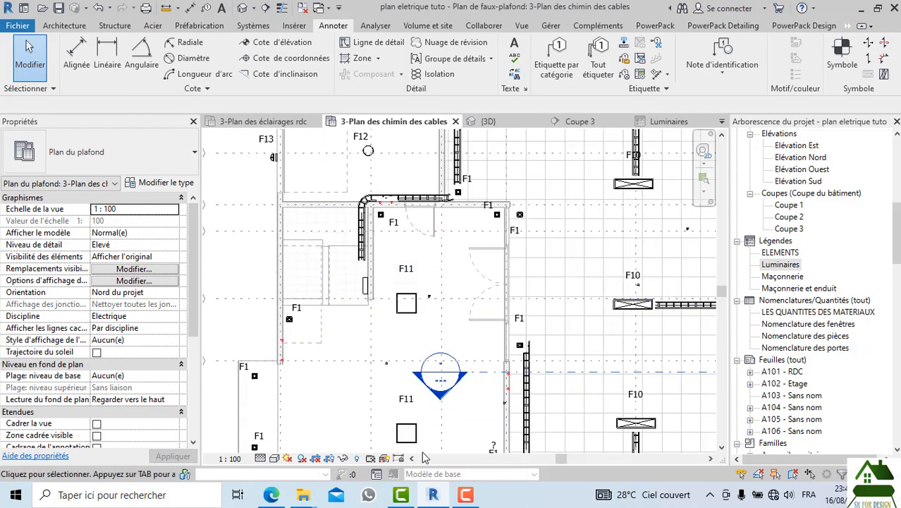
pyautogui.click(435, 498)
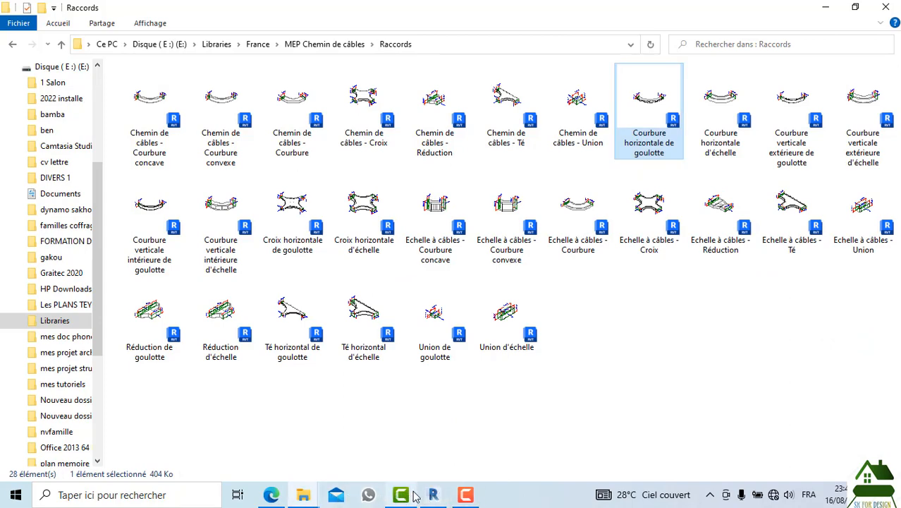
pyautogui.click(434, 498)
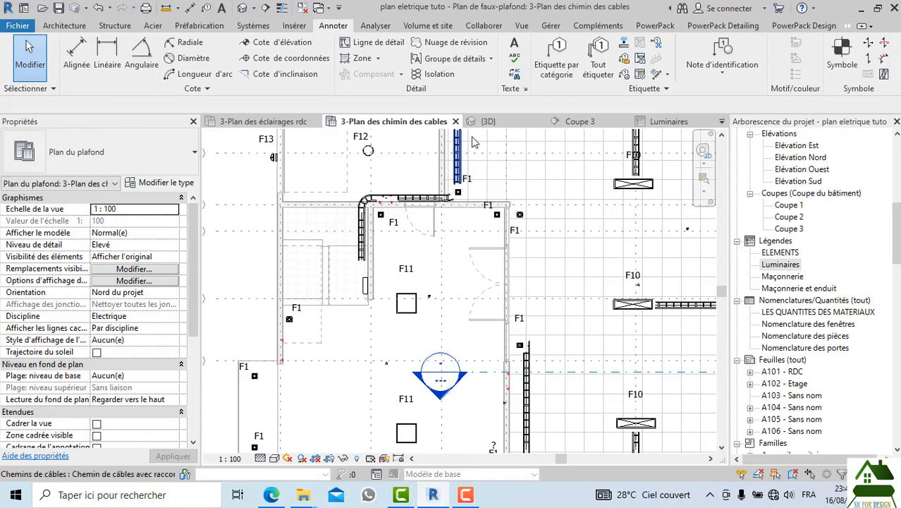
pyautogui.click(668, 121)
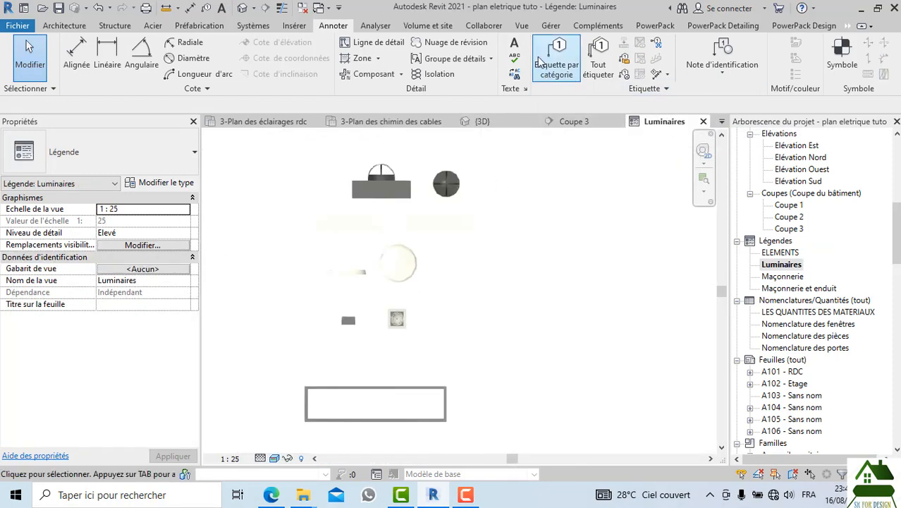
# Step: Add text notes F10 and F11 beside the first two fixture rows of the legend
pyautogui.click(517, 45)
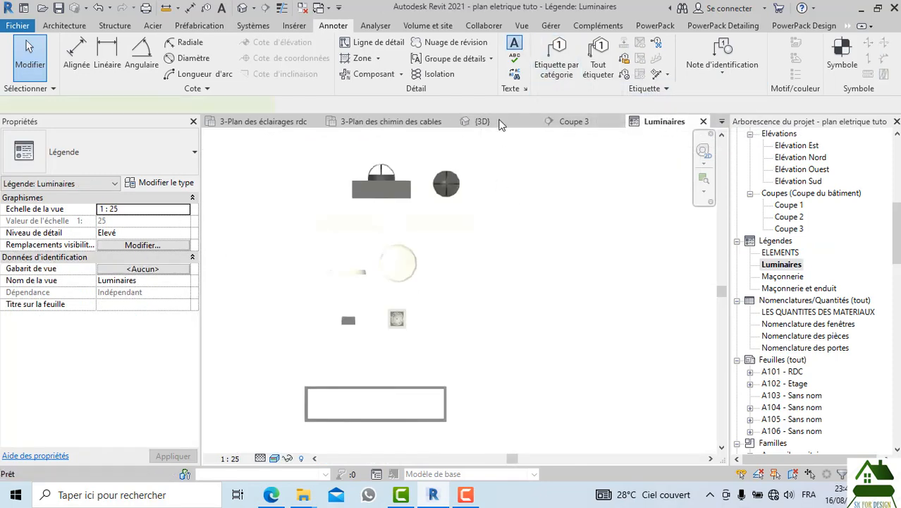
pyautogui.click(516, 184)
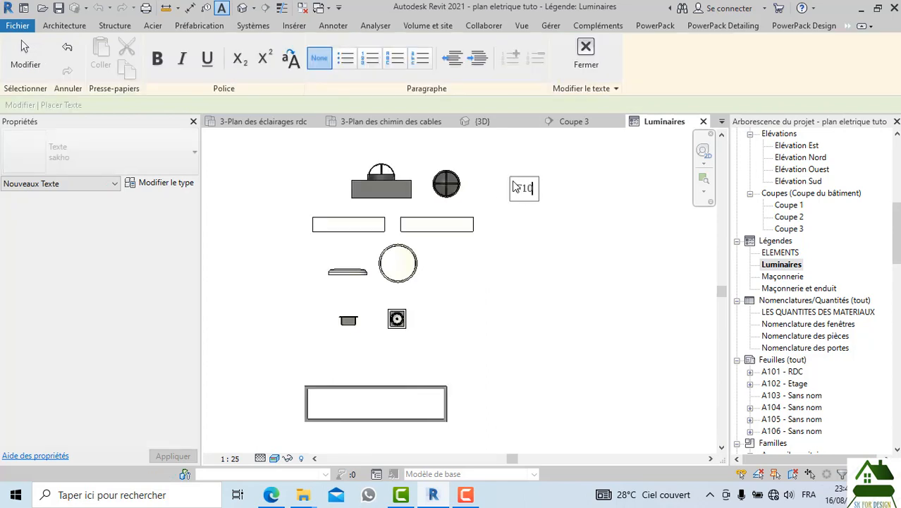
pyautogui.click(514, 262)
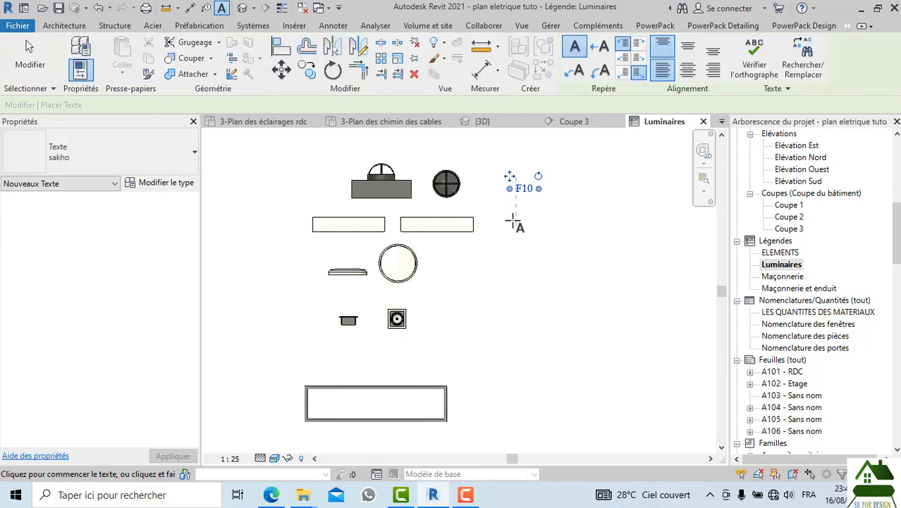
pyautogui.click(514, 222)
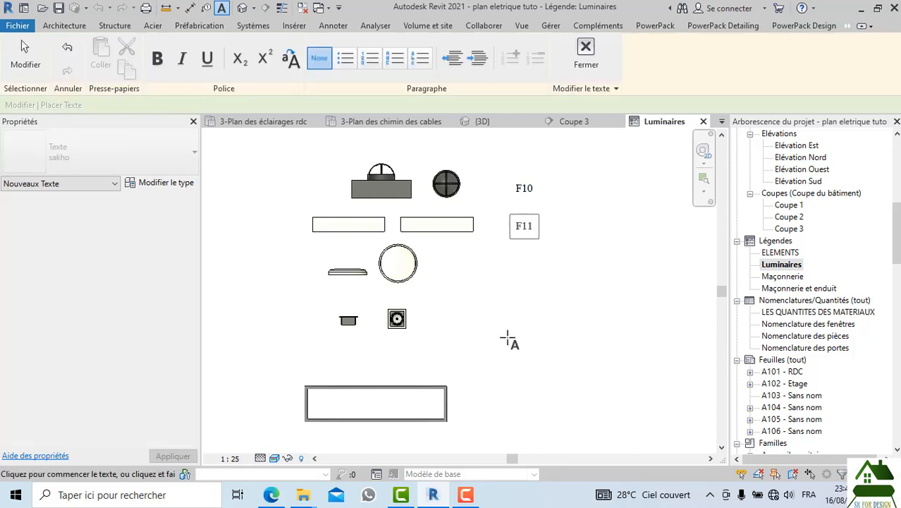
# Step: Add a text note F108 beside the circular luminaire and move it into line below the F11 label
pyautogui.click(509, 338)
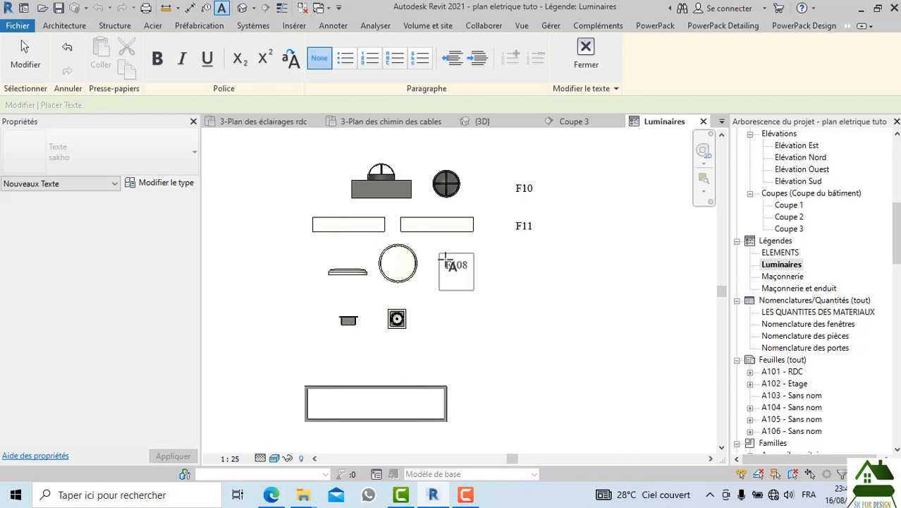
pyautogui.click(450, 326)
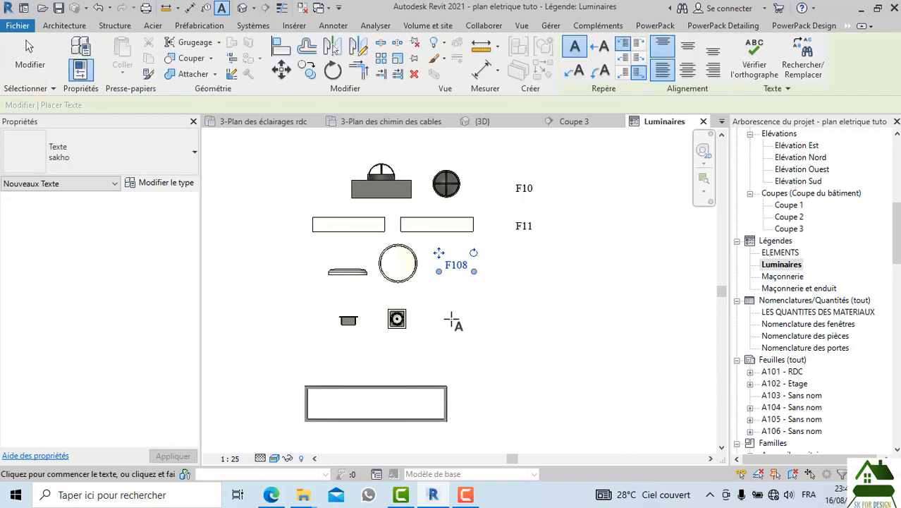
pyautogui.click(451, 320)
pyautogui.press('Escape')
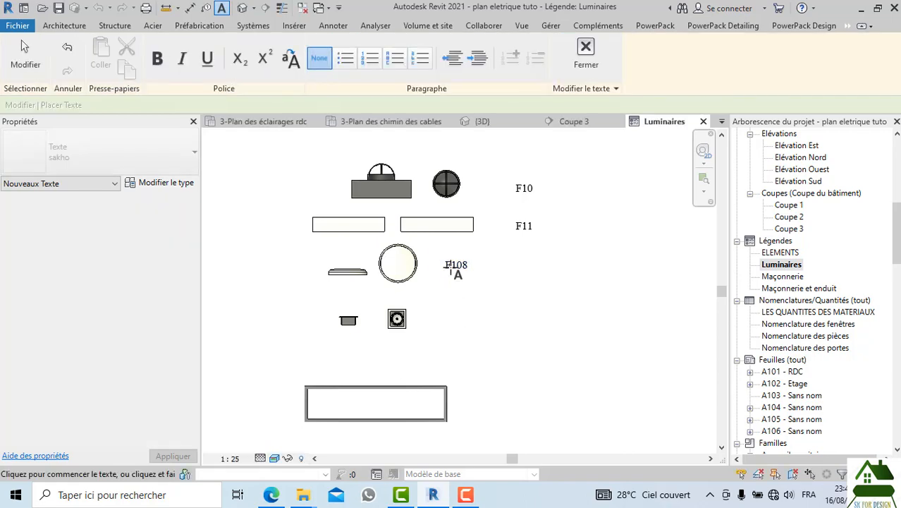
pyautogui.press('Escape')
pyautogui.click(441, 254)
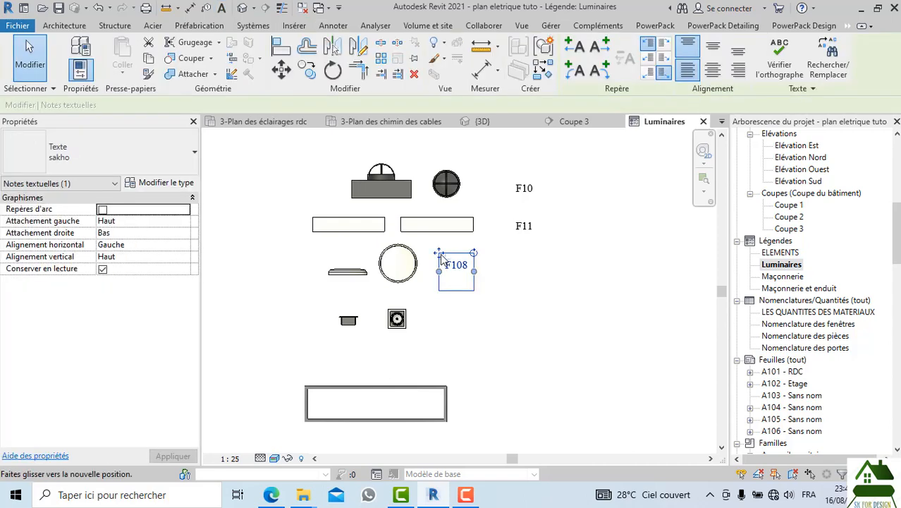
pyautogui.moveTo(440, 253); pyautogui.dragTo(516, 257)
# Step: Select the three text labels and duplicate their text type as sakho 2
pyautogui.doubleClick(526, 188)
pyautogui.press('Escape')
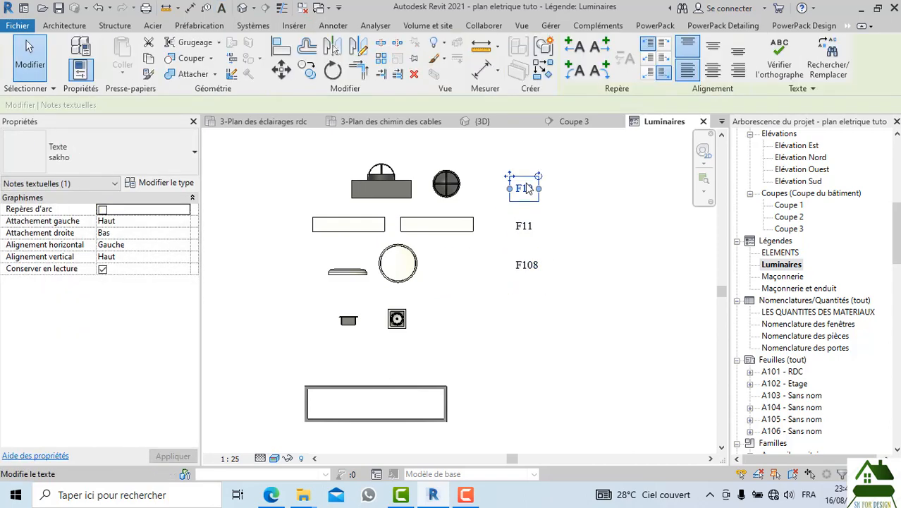
pyautogui.keyDown('ctrl'); pyautogui.click(524, 226); pyautogui.keyUp('ctrl')
pyautogui.keyDown('ctrl'); pyautogui.click(527, 265); pyautogui.keyUp('ctrl')
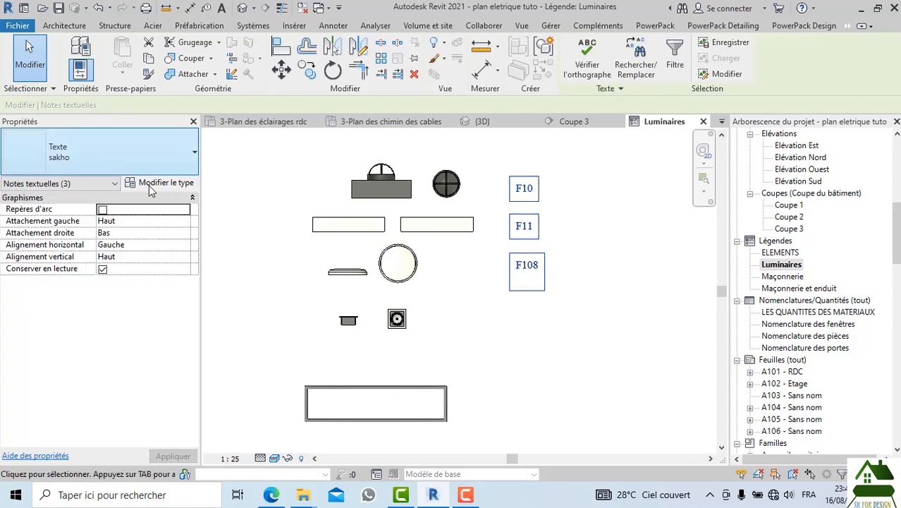
pyautogui.click(161, 182)
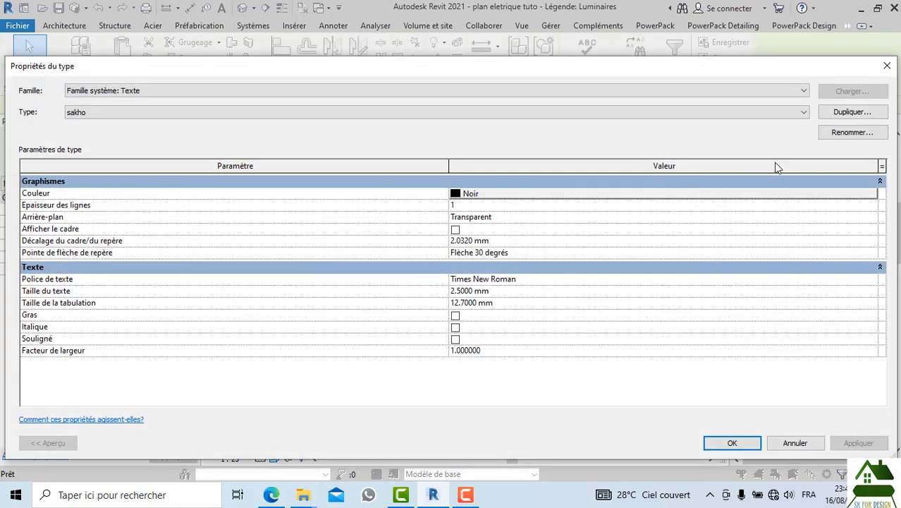
pyautogui.click(851, 112)
pyautogui.click(428, 264)
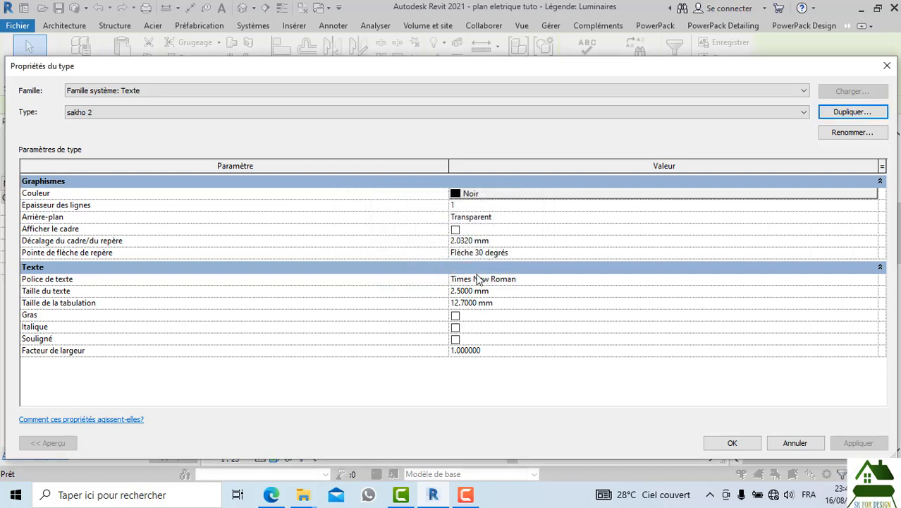
# Step: Make the sakho 2 text type bold, with a text size of 3.5 mm and the Tahoma font, and apply it
pyautogui.click(455, 315)
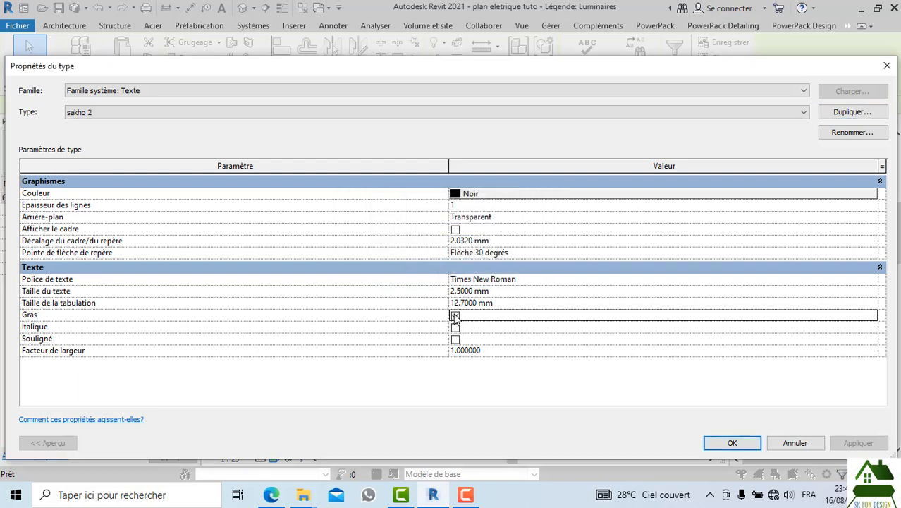
pyautogui.click(519, 291)
pyautogui.press('BackSpace')
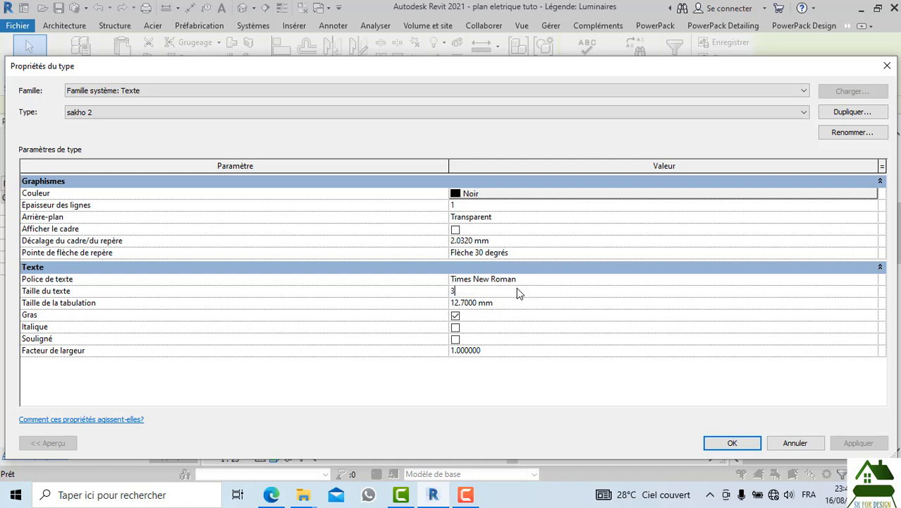
pyautogui.write('3.5')
pyautogui.click(867, 282)
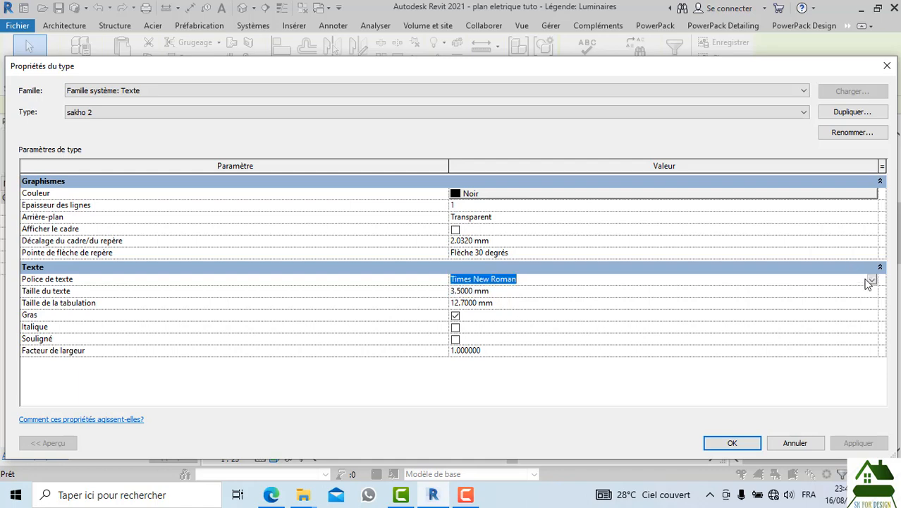
pyautogui.click(873, 281)
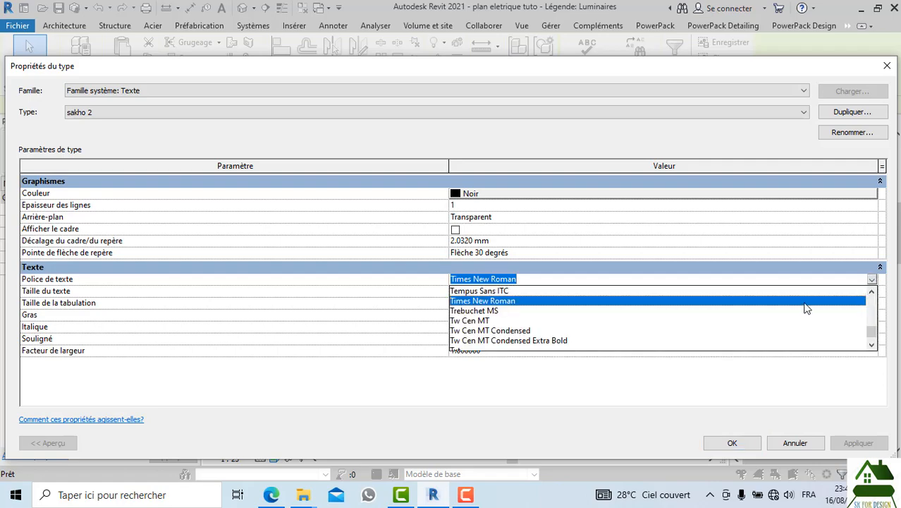
pyautogui.write('t')
pyautogui.press('Return')
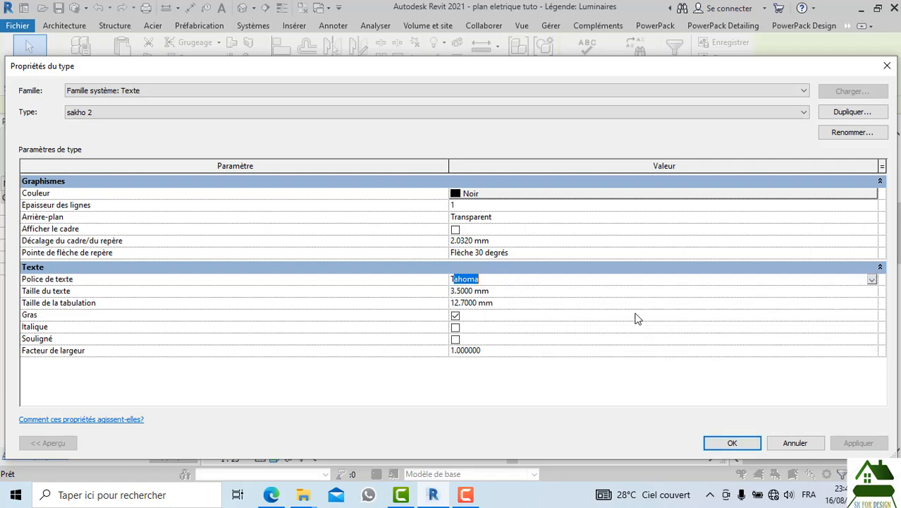
pyautogui.click(731, 443)
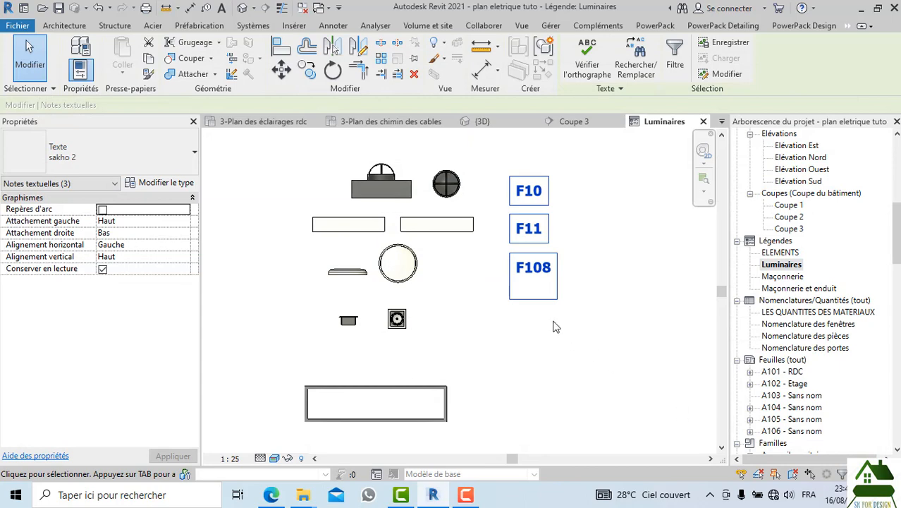
pyautogui.click(554, 327)
pyautogui.doubleClick(534, 285)
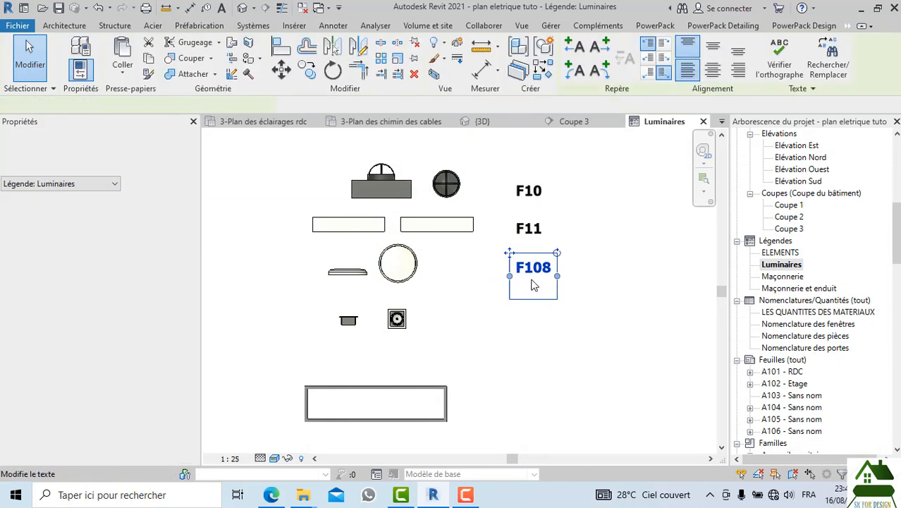
pyautogui.rightClick(532, 280)
pyautogui.click(502, 236)
pyautogui.rightClick(522, 219)
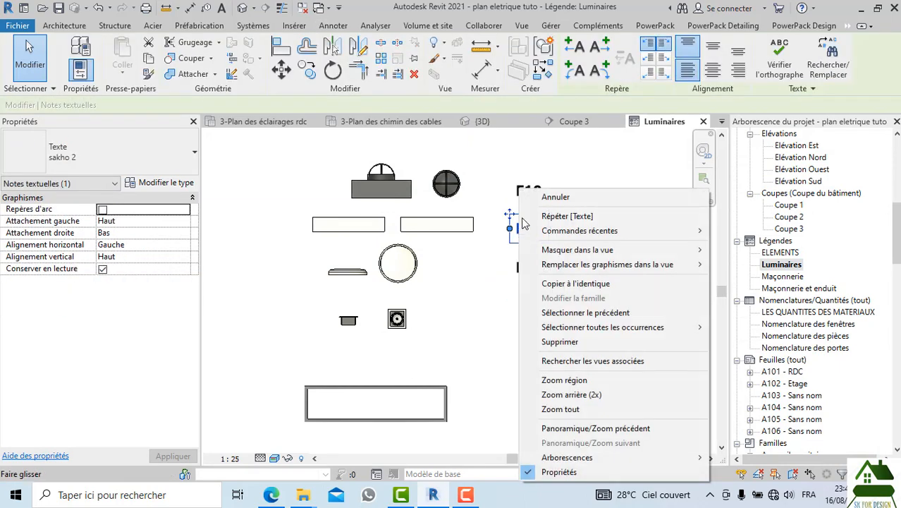
pyautogui.click(563, 283)
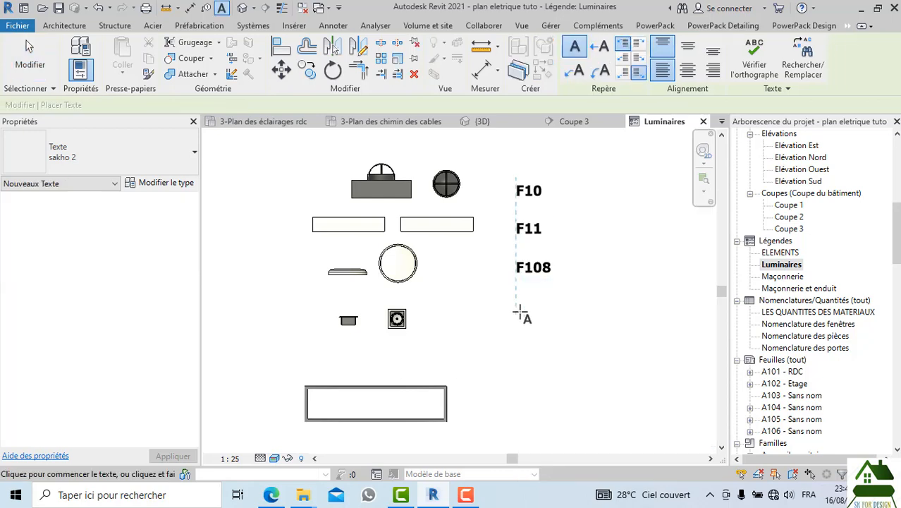
pyautogui.click(526, 312)
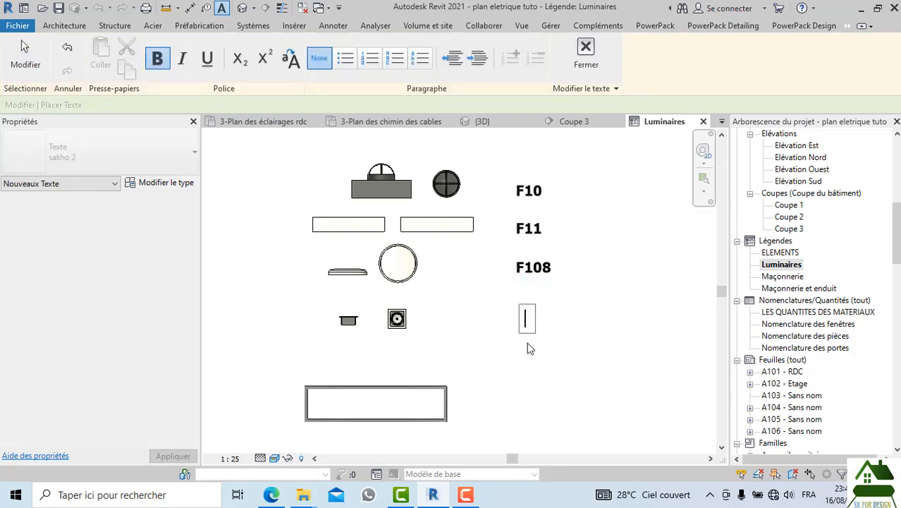
pyautogui.press('Escape')
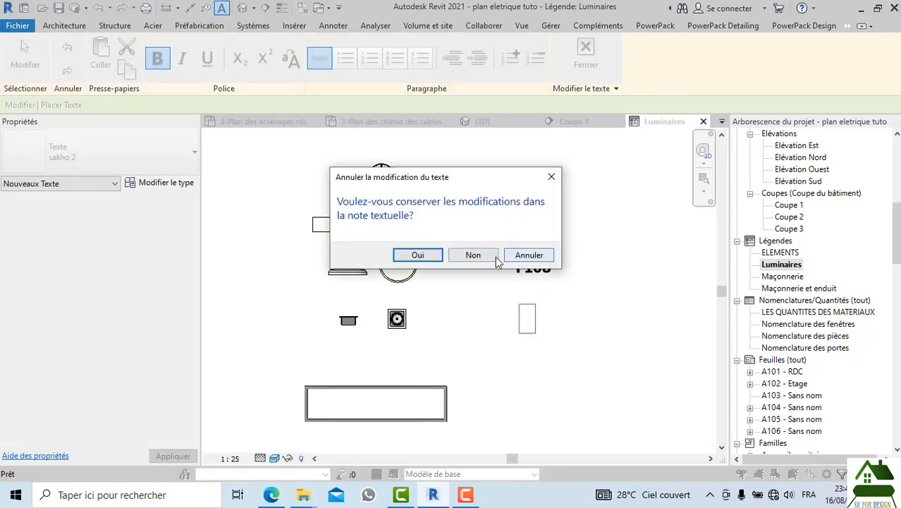
pyautogui.click(491, 256)
pyautogui.press('Escape')
pyautogui.press('Escape')
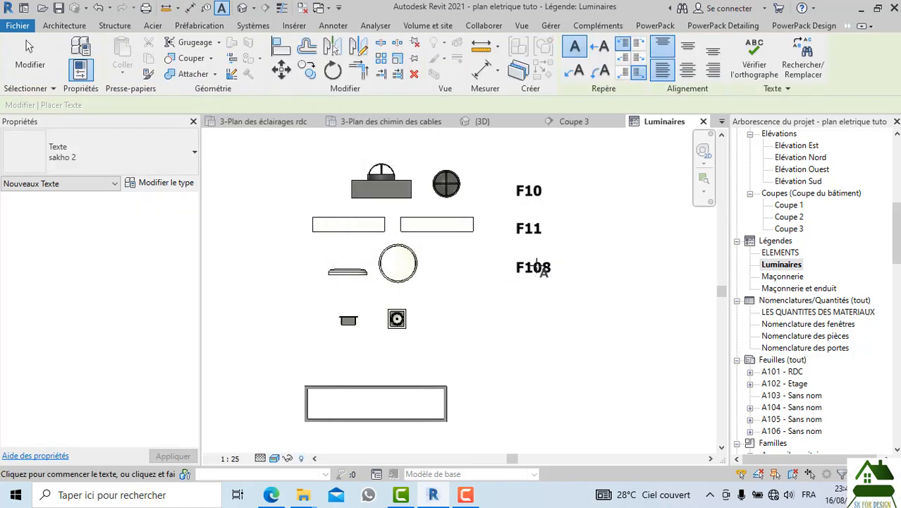
# Step: Copy the F11 label down beside the recessed spot, and copy it again beside the large rectangular luminaire
pyautogui.click(532, 238)
pyautogui.press('c')
pyautogui.press('o')
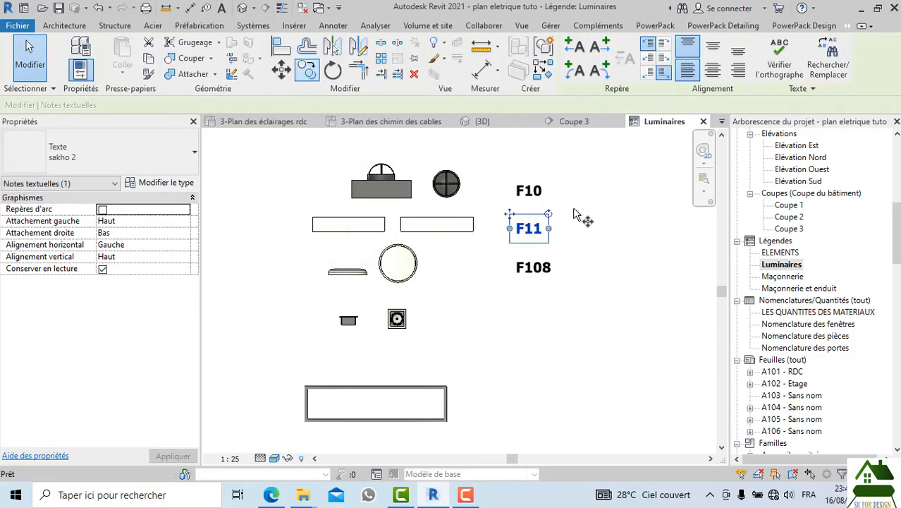
pyautogui.click(556, 220)
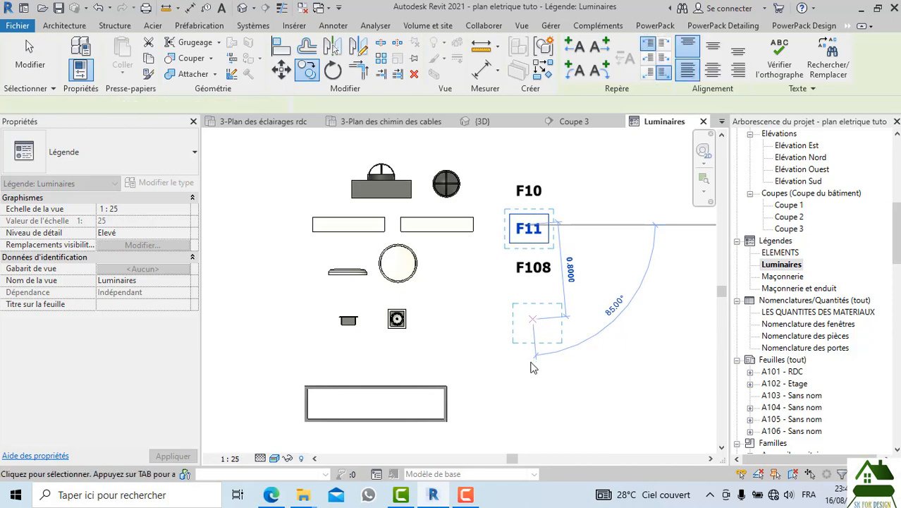
pyautogui.click(537, 333)
pyautogui.click(314, 79)
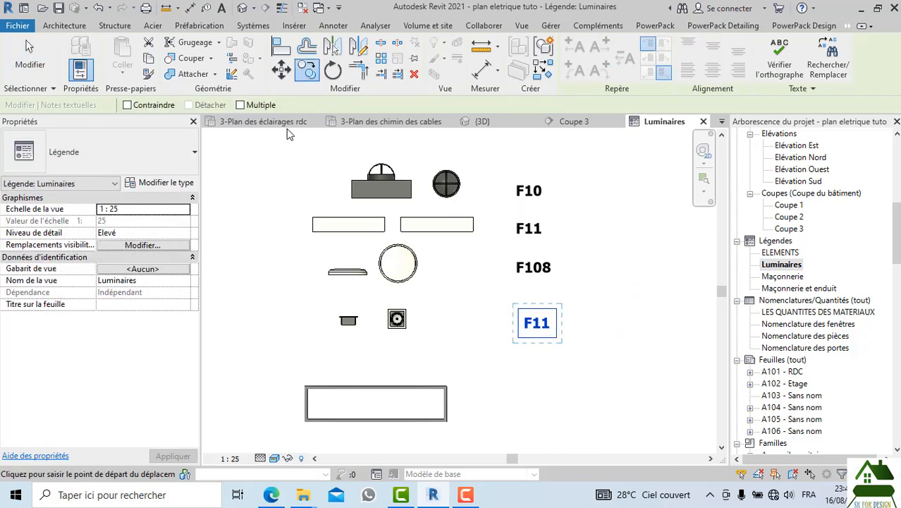
pyautogui.click(537, 324)
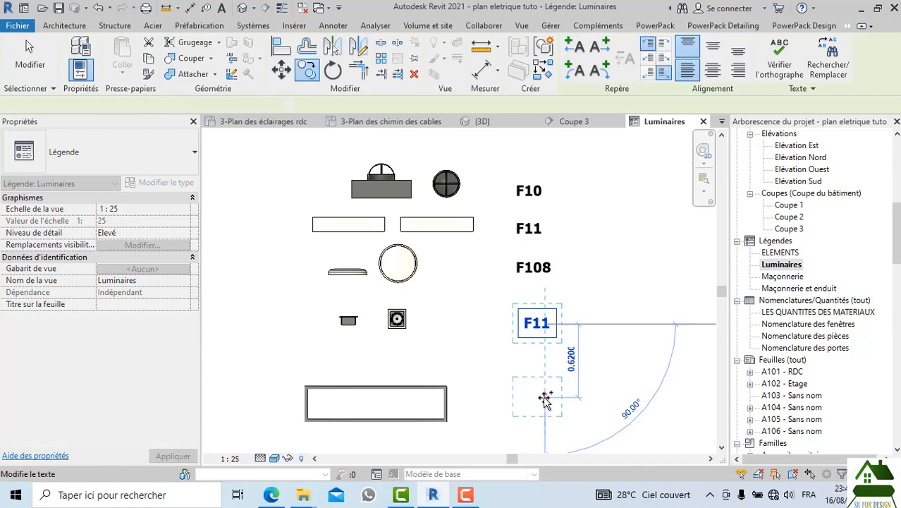
pyautogui.click(538, 397)
pyautogui.scroll(-1, 502, 344)
pyautogui.click(543, 409)
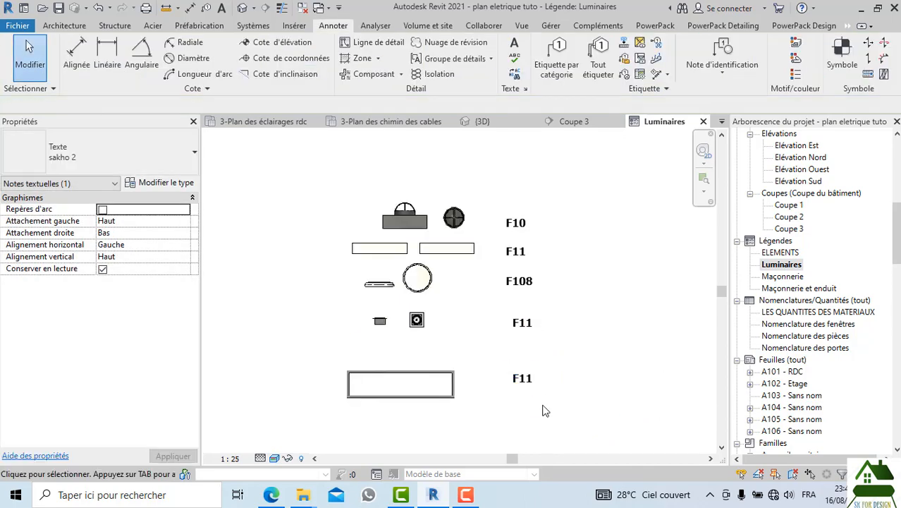
# Step: Change the circular luminaire's label to F08 and the recessed spot's label to F12
pyautogui.doubleClick(529, 332)
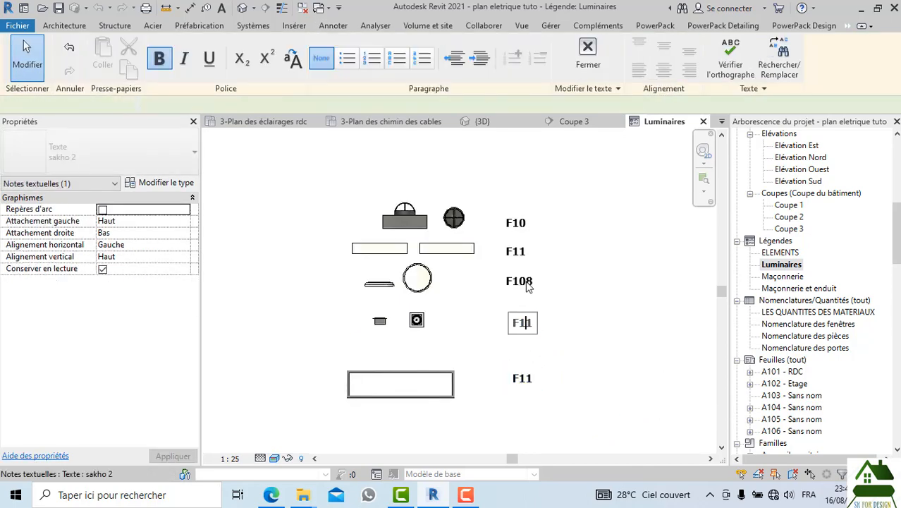
pyautogui.click(528, 289)
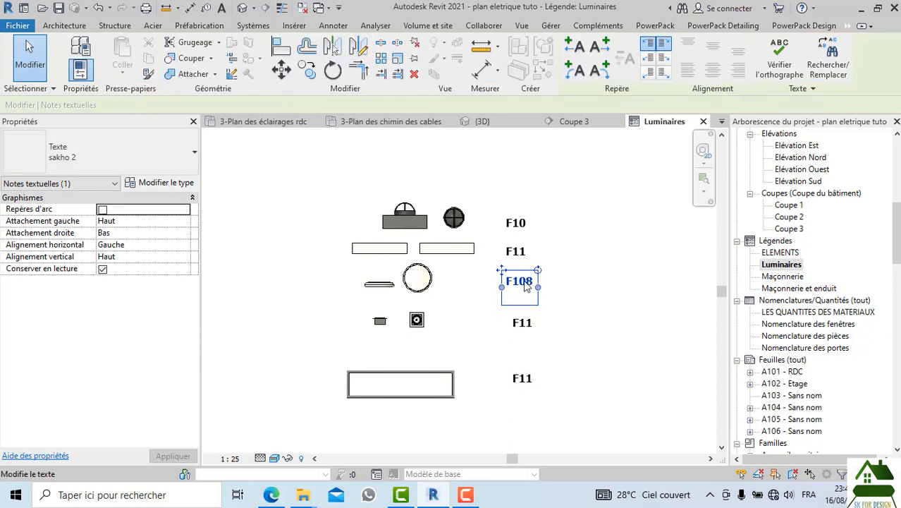
pyautogui.click(520, 285)
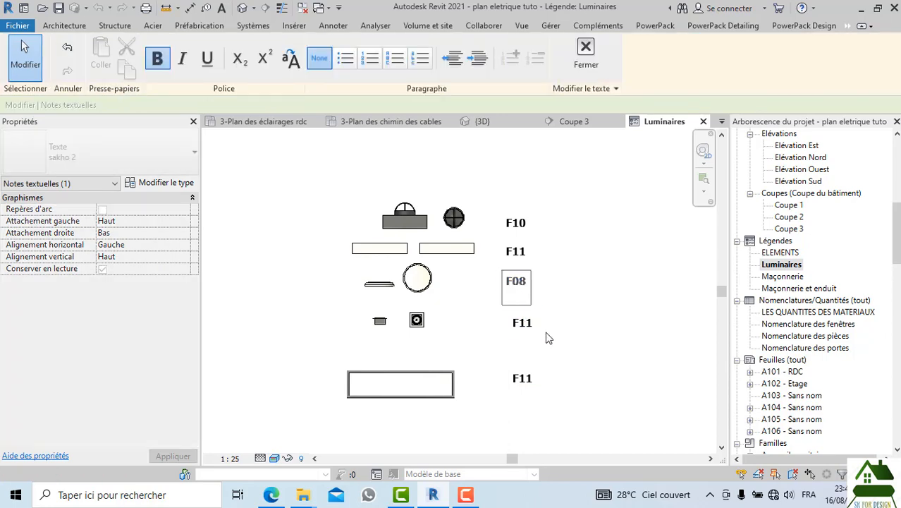
pyautogui.click(526, 327)
pyautogui.click(527, 325)
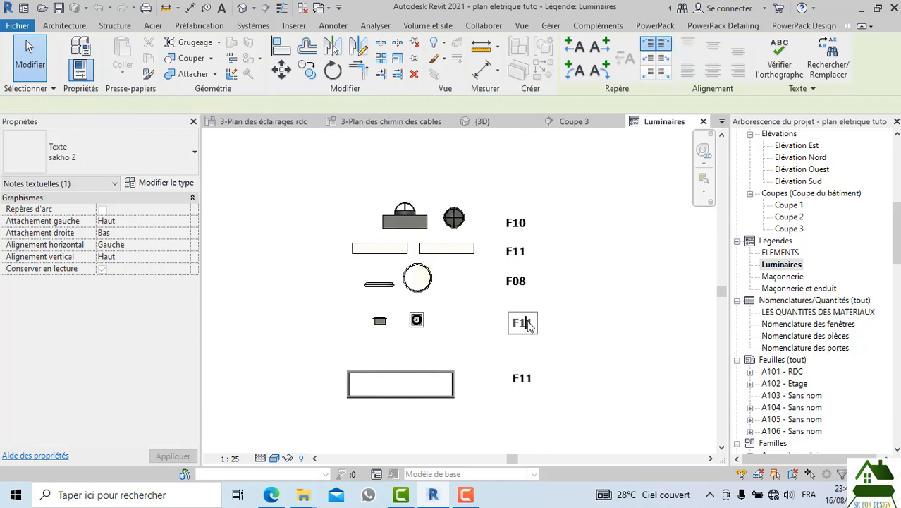
pyautogui.click(529, 324)
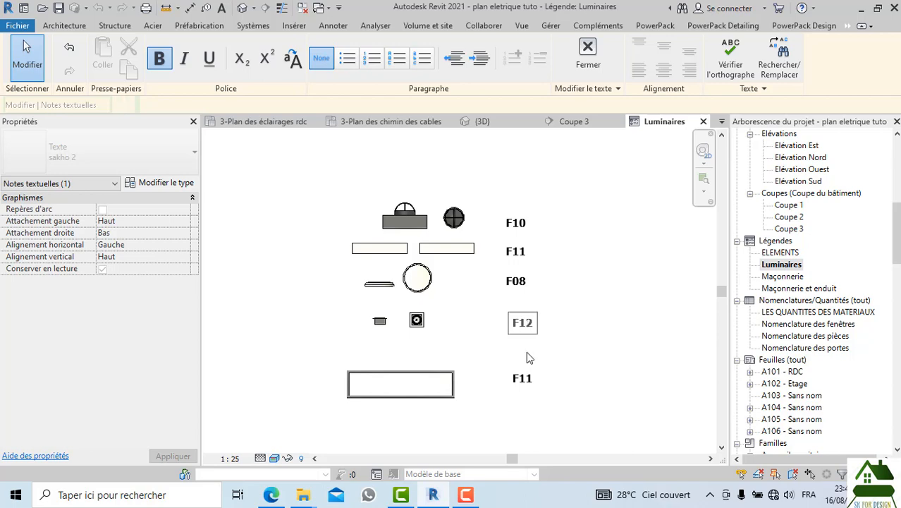
# Step: Change the label beside the large rectangular luminaire to F14
pyautogui.scroll(1, 526, 375)
pyautogui.click(525, 385)
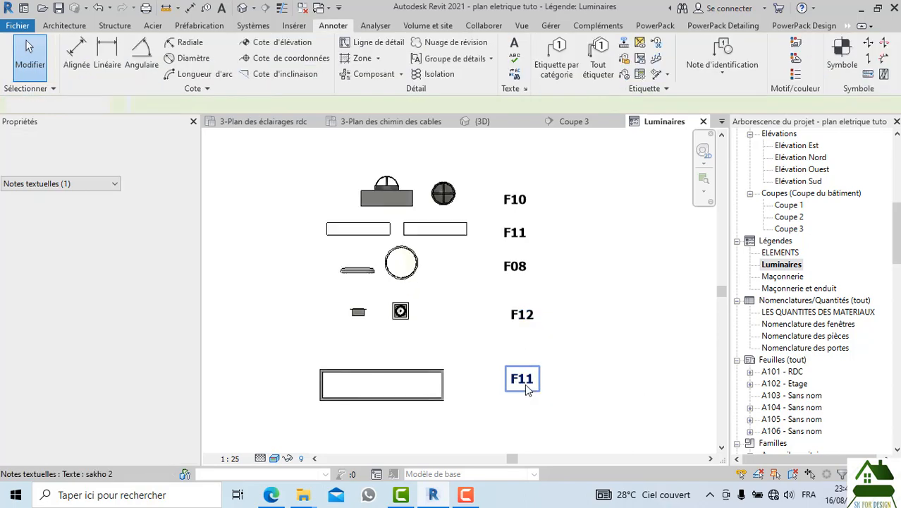
pyautogui.click(525, 381)
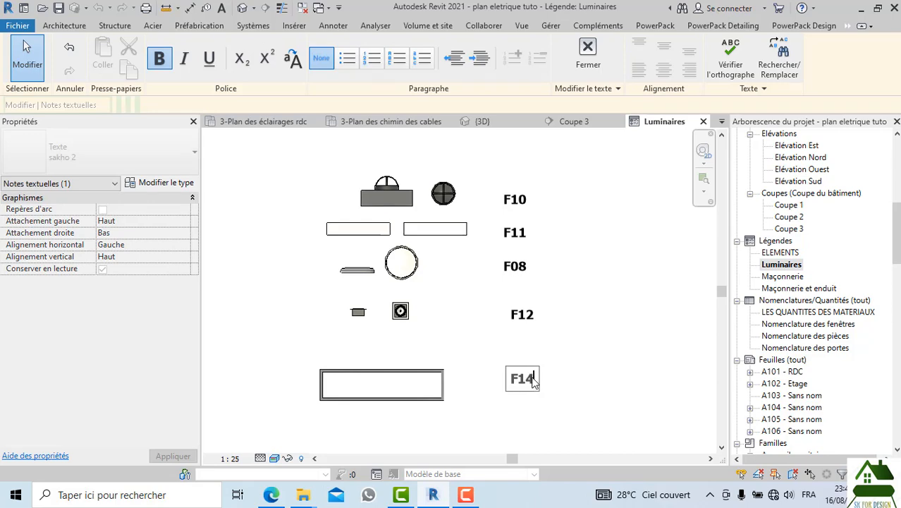
pyautogui.click(534, 356)
pyautogui.click(536, 402)
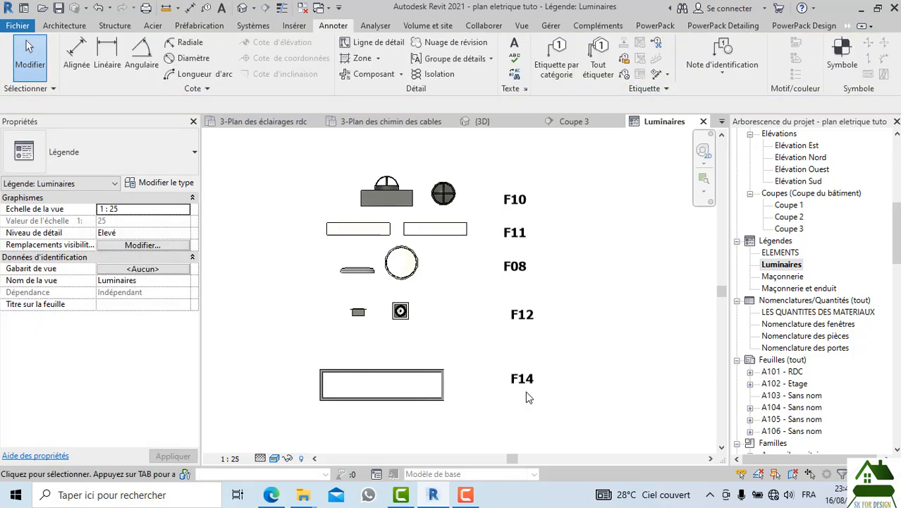
# Step: Shift the F14 and F12 labels into line with the tag codes above, raising F12 slightly
pyautogui.click(509, 380)
pyautogui.moveTo(505, 366)
pyautogui.mouseDown()
pyautogui.moveTo(500, 351)
pyautogui.moveTo(499, 366)
pyautogui.mouseUp()
pyautogui.click(534, 352)
pyautogui.click(515, 311)
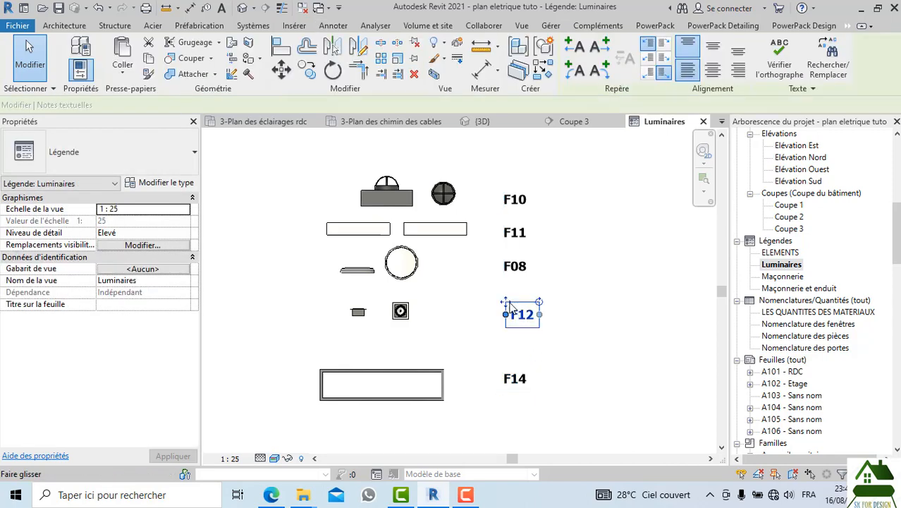
pyautogui.moveTo(506, 302); pyautogui.dragTo(503, 295)
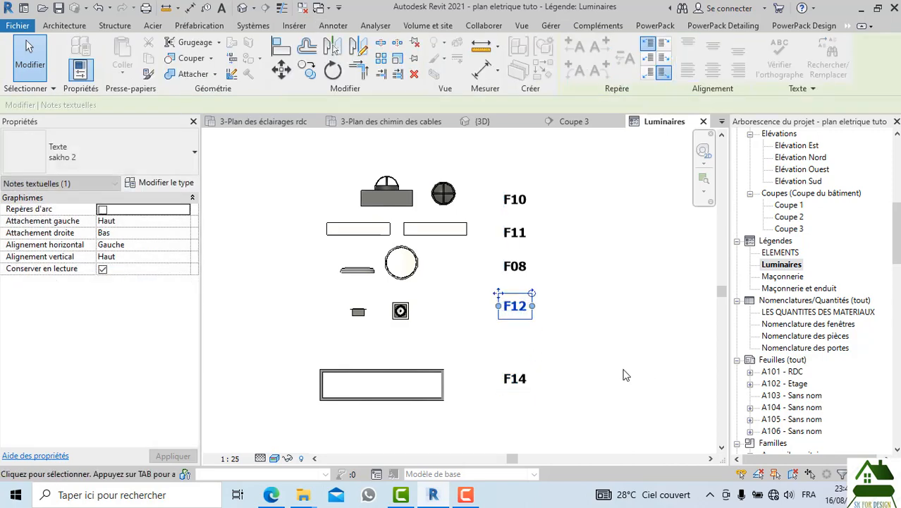
pyautogui.click(536, 342)
# Step: Move the F14 label and the large rectangular luminaire up to just below the F12 row
pyautogui.click(514, 379)
pyautogui.moveTo(503, 368); pyautogui.dragTo(508, 338)
pyautogui.moveTo(587, 344); pyautogui.dragTo(587, 344)
pyautogui.click(446, 314)
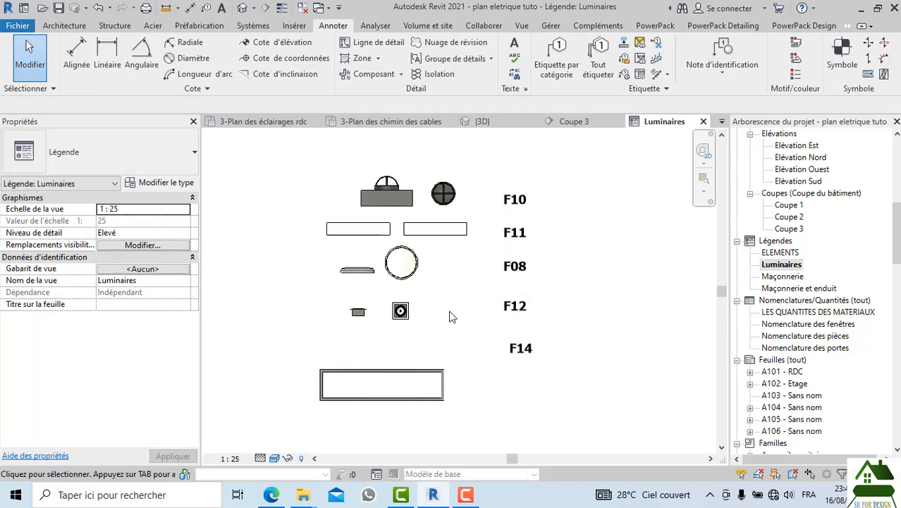
pyautogui.click(424, 374)
pyautogui.moveTo(423, 374); pyautogui.dragTo(431, 342)
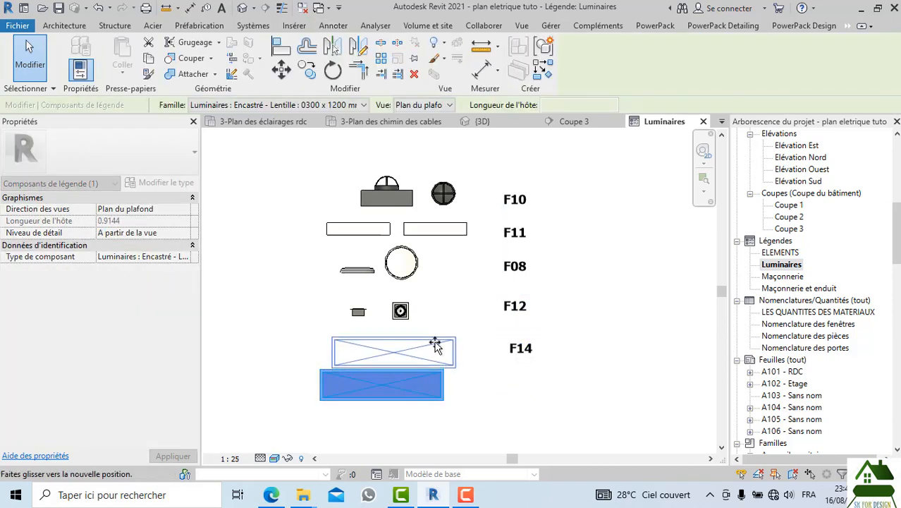
pyautogui.click(511, 404)
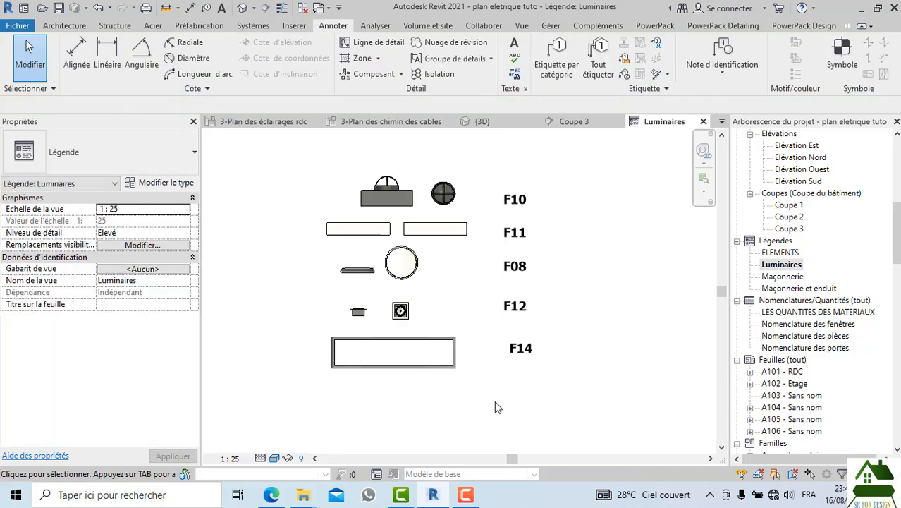
# Step: Move both views of the wall light closer to the F10 label
pyautogui.scroll(-1, 495, 405)
pyautogui.scroll(2, 470, 316)
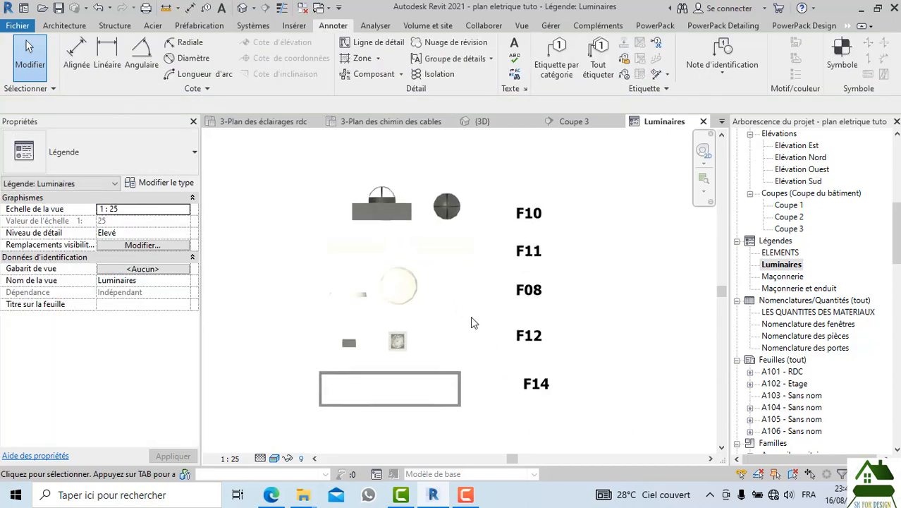
pyautogui.click(450, 218)
pyautogui.scroll(1, 455, 215)
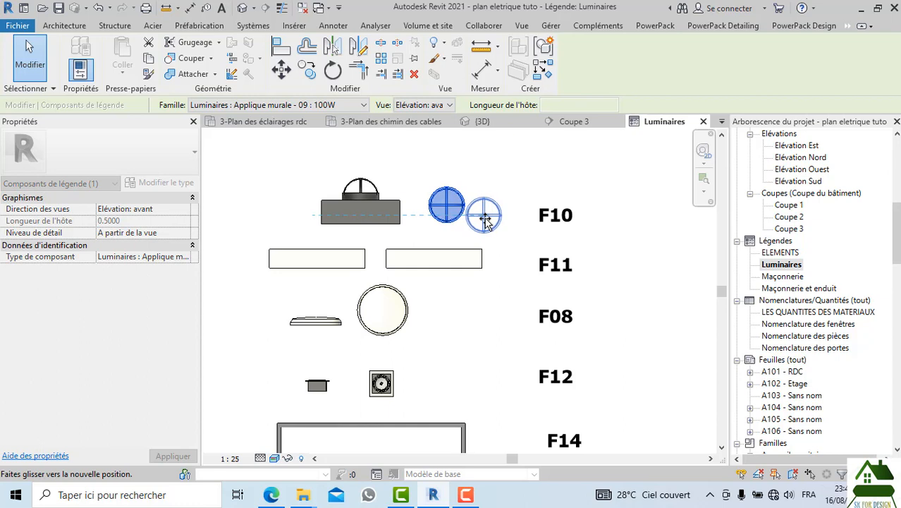
pyautogui.moveTo(491, 221)
pyautogui.mouseDown()
pyautogui.moveTo(490, 204)
pyautogui.moveTo(491, 216)
pyautogui.mouseUp()
pyautogui.moveTo(379, 216); pyautogui.dragTo(423, 209)
pyautogui.press('Escape')
# Step: Move both rectangular LED pendant views closer to the F11 label
pyautogui.click(463, 264)
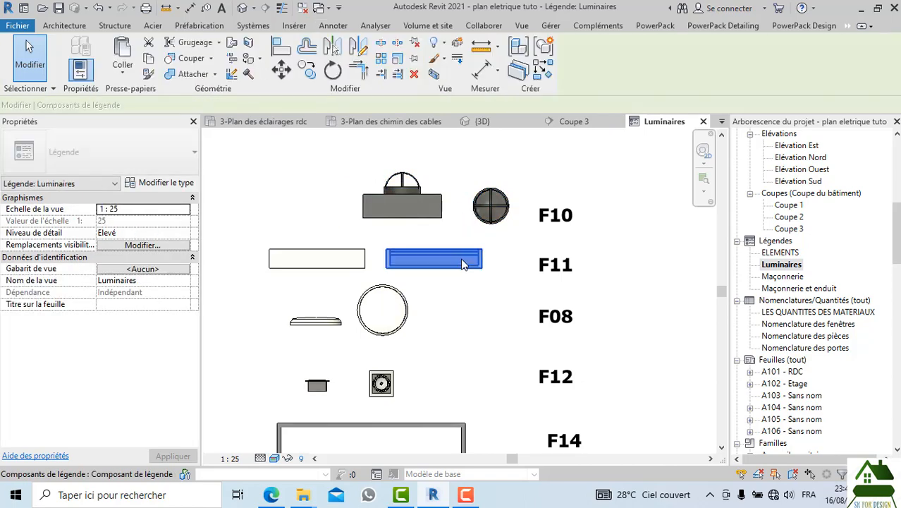
pyautogui.moveTo(463, 264); pyautogui.dragTo(489, 270)
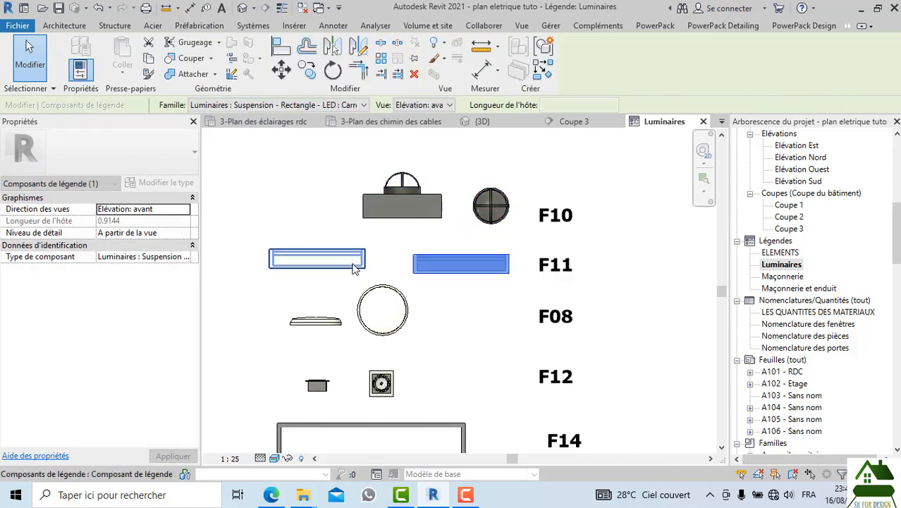
pyautogui.moveTo(354, 267); pyautogui.dragTo(382, 264)
pyautogui.press('Escape')
# Step: Move the circular luminaire and its side view closer to the F08 label
pyautogui.moveTo(377, 321); pyautogui.dragTo(366, 291, button='middle')
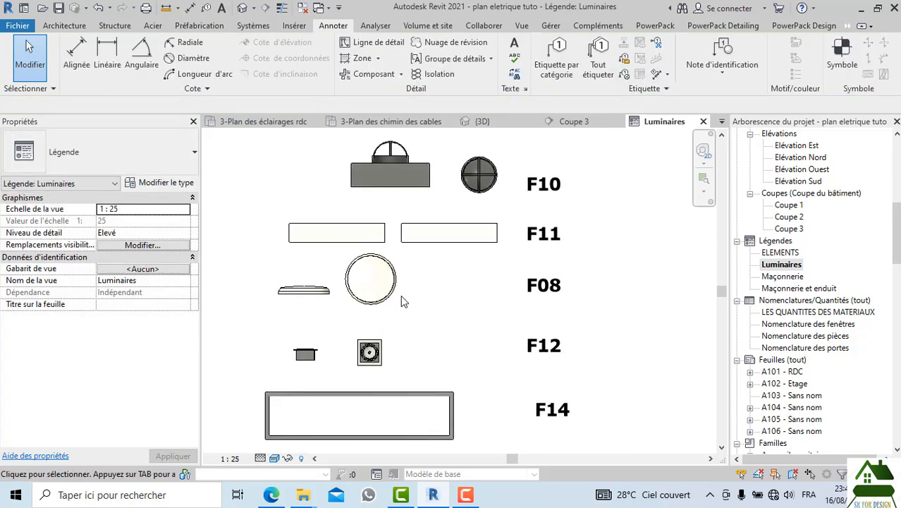
pyautogui.moveTo(401, 295); pyautogui.dragTo(477, 289)
pyautogui.click(323, 291)
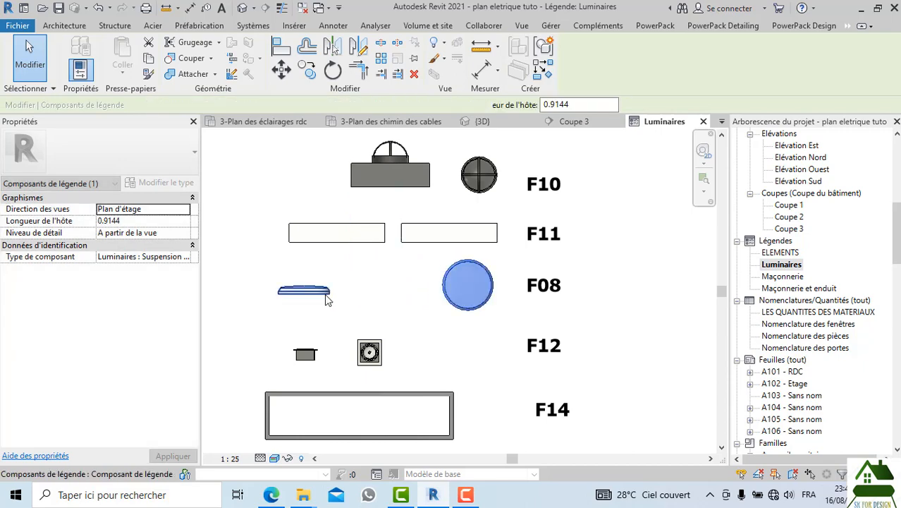
pyautogui.moveTo(323, 291); pyautogui.dragTo(401, 291)
pyautogui.click(416, 311)
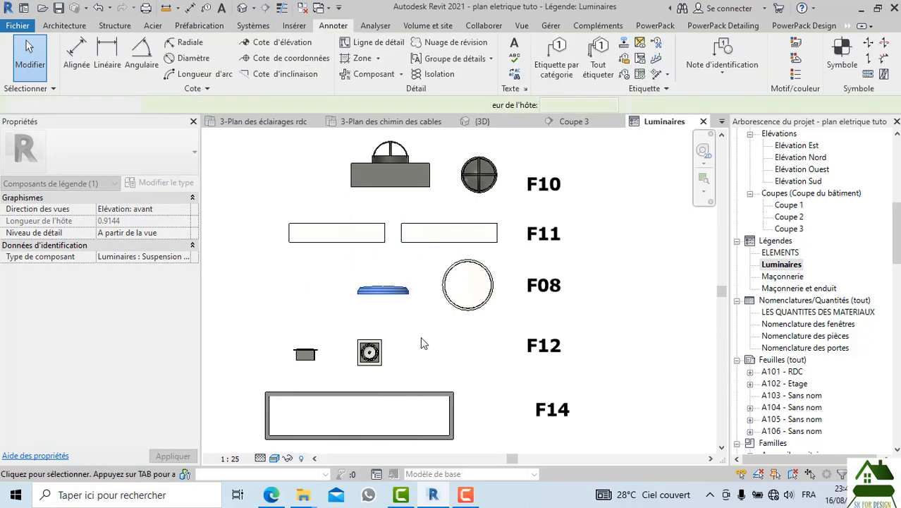
# Step: Bring both recessed spot views closer to the F12 label and the large rectangular luminaire closer to F14
pyautogui.moveTo(374, 354); pyautogui.dragTo(478, 353)
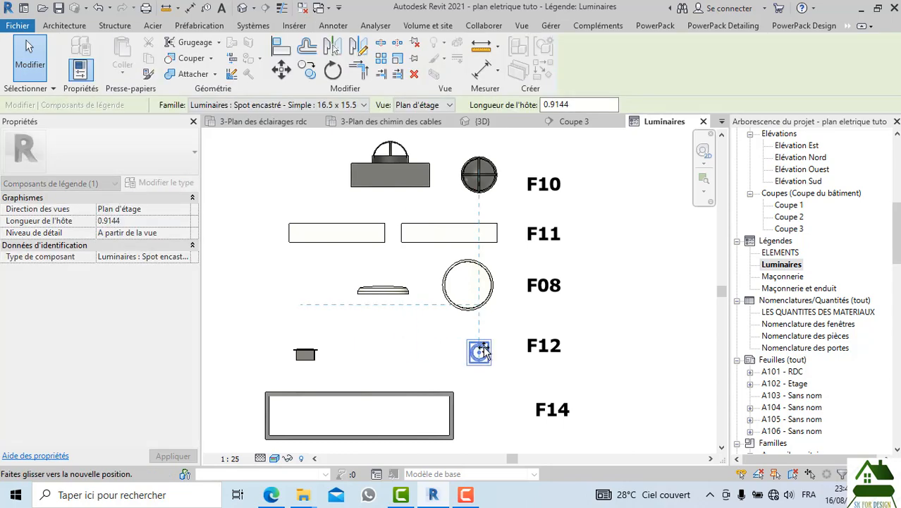
pyautogui.moveTo(305, 354); pyautogui.dragTo(477, 384)
pyautogui.scroll(-1, 442, 372)
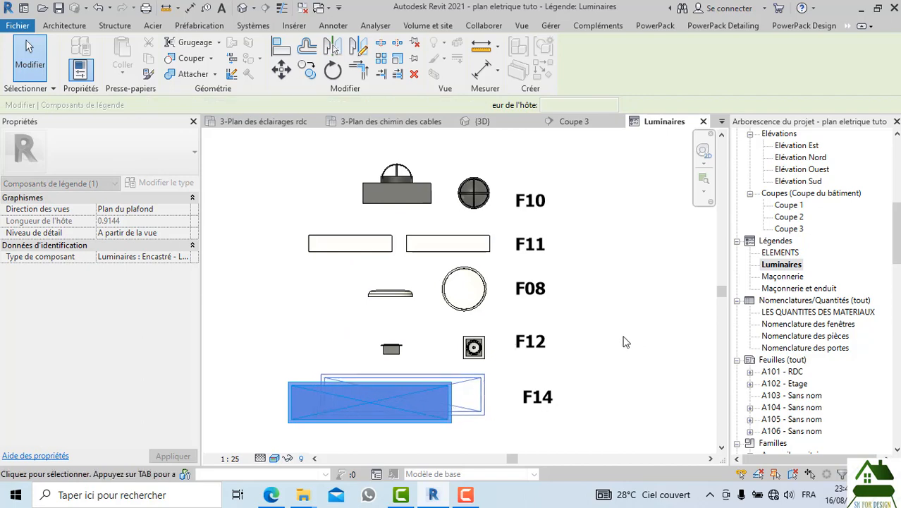
pyautogui.click(624, 343)
pyautogui.moveTo(623, 343); pyautogui.dragTo(599, 337, button='middle')
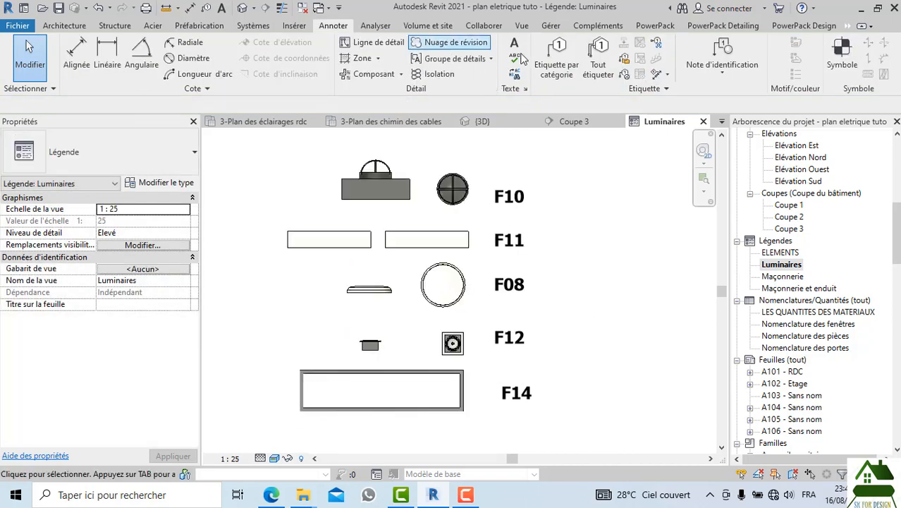
pyautogui.click(556, 55)
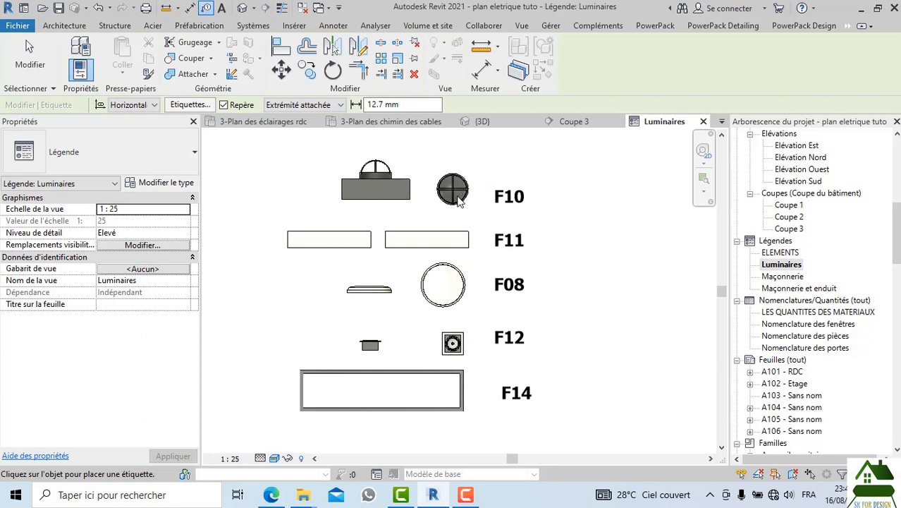
pyautogui.scroll(-1, 432, 220)
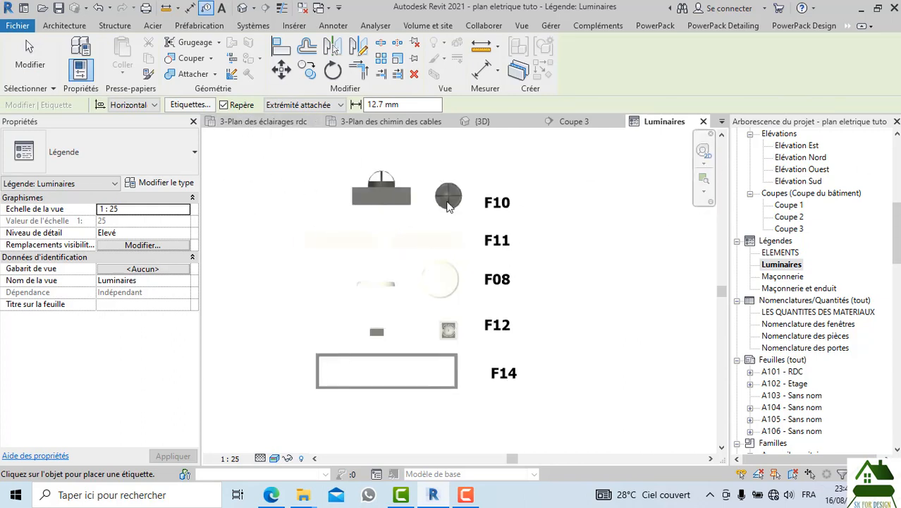
pyautogui.scroll(1, 450, 201)
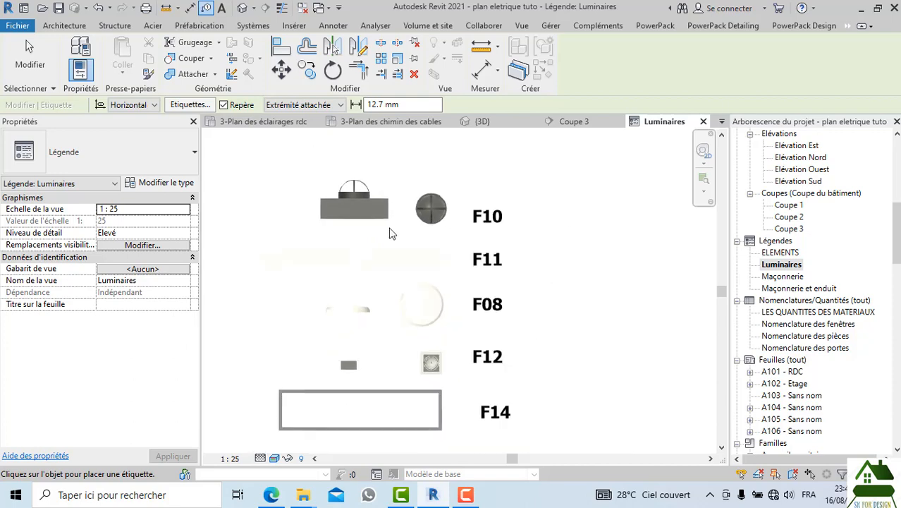
pyautogui.scroll(1, 423, 232)
pyautogui.scroll(-2, 421, 233)
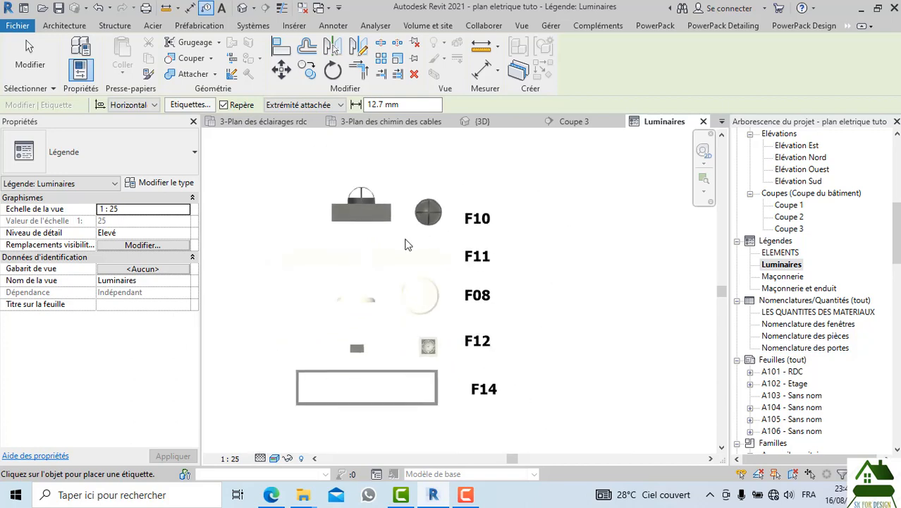
pyautogui.press('Escape')
# Step: Add the text note "Lampe rond" beside the F10 label in the sakho 2 text type
pyautogui.click(360, 220)
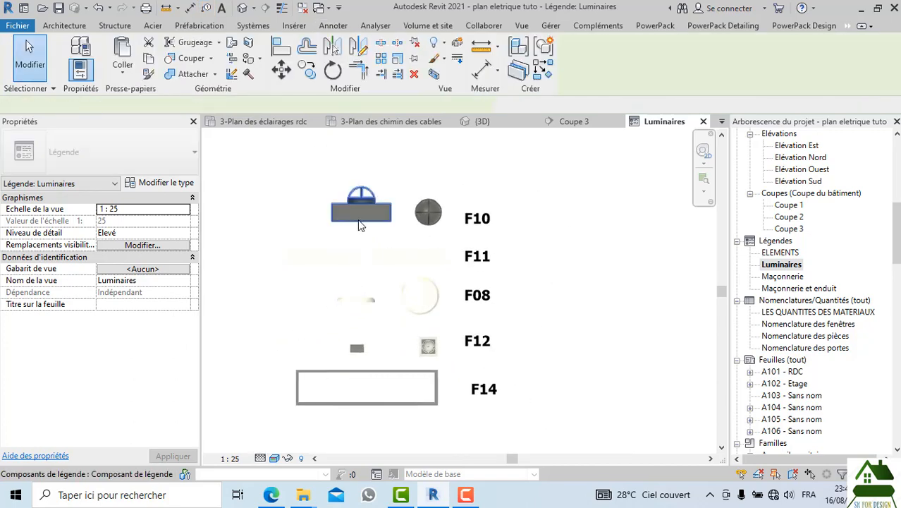
pyautogui.scroll(2, 504, 219)
pyautogui.click(501, 220)
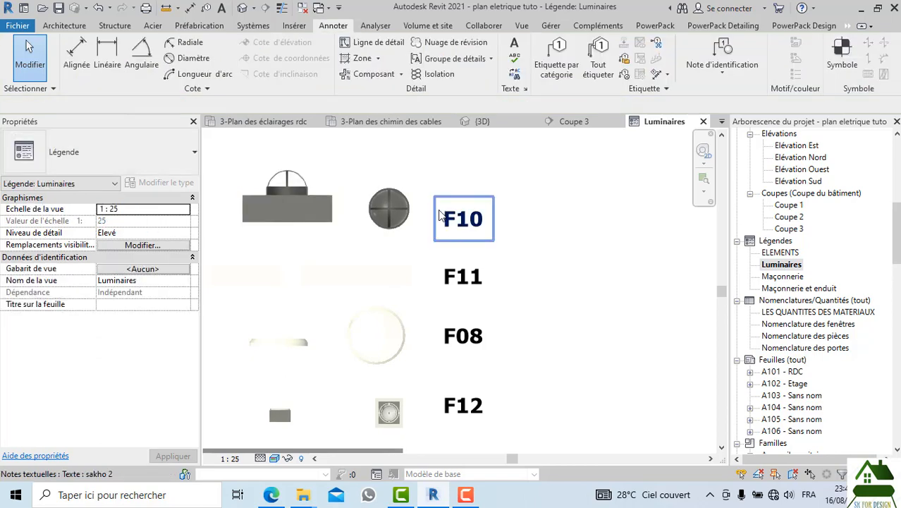
pyautogui.click(506, 212)
pyautogui.press('t')
pyautogui.press('x')
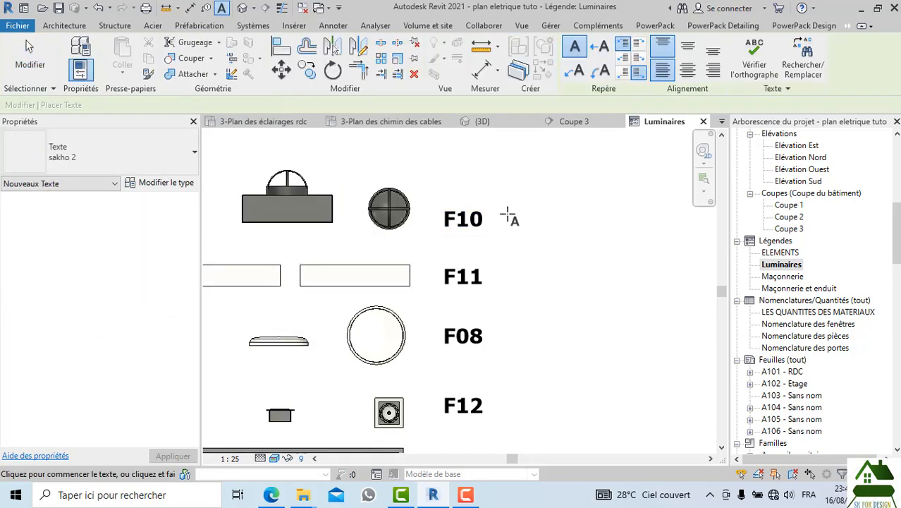
pyautogui.click(508, 212)
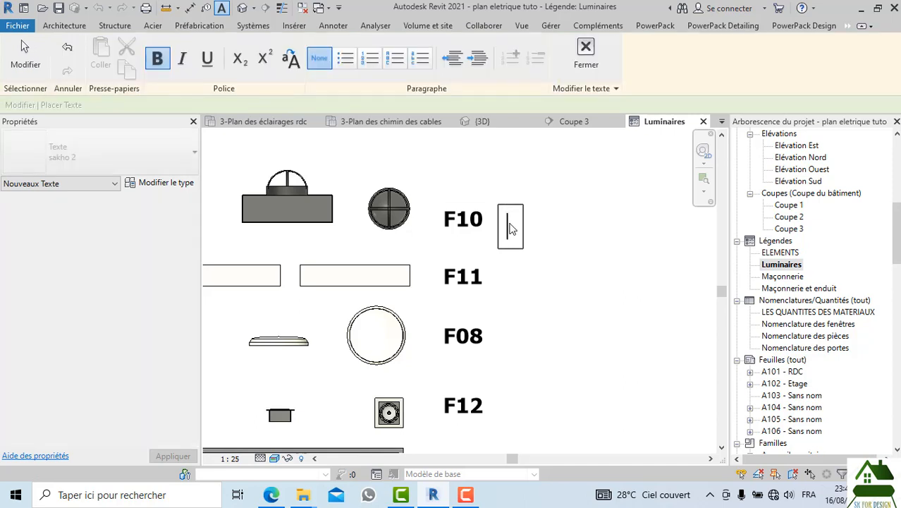
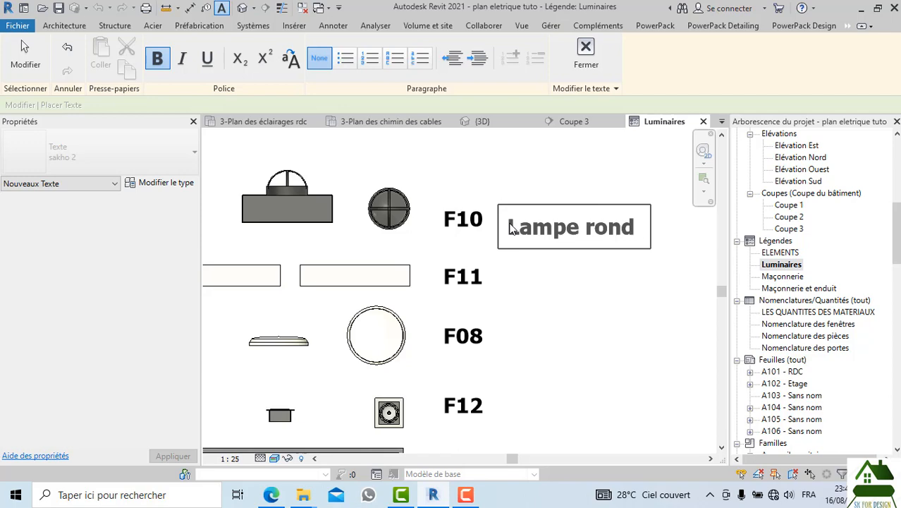
pyautogui.click(534, 268)
pyautogui.click(533, 254)
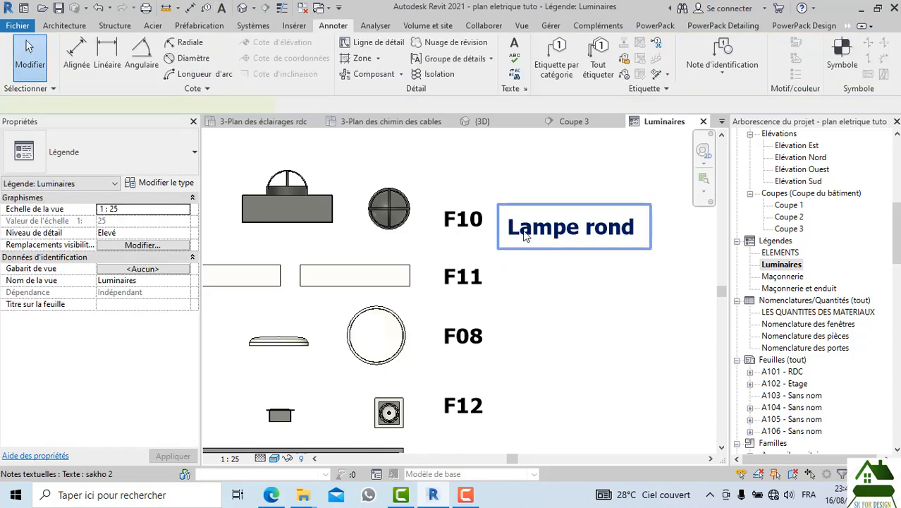
# Step: Raise the "Lampe rond" note to line it up with the F10 label
pyautogui.click(525, 235)
pyautogui.moveTo(499, 205)
pyautogui.mouseDown()
pyautogui.moveTo(507, 182)
pyautogui.moveTo(501, 197)
pyautogui.mouseUp()
pyautogui.click(548, 259)
# Step: Set the legend view's visual style to Ombré
pyautogui.scroll(-5, 541, 252)
pyautogui.scroll(3, 541, 277)
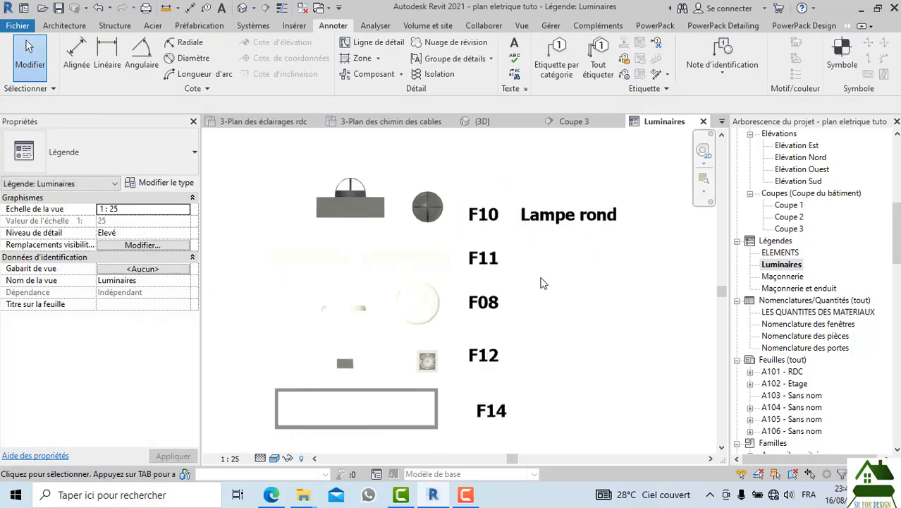
pyautogui.scroll(-2, 433, 255)
pyautogui.scroll(2, 436, 284)
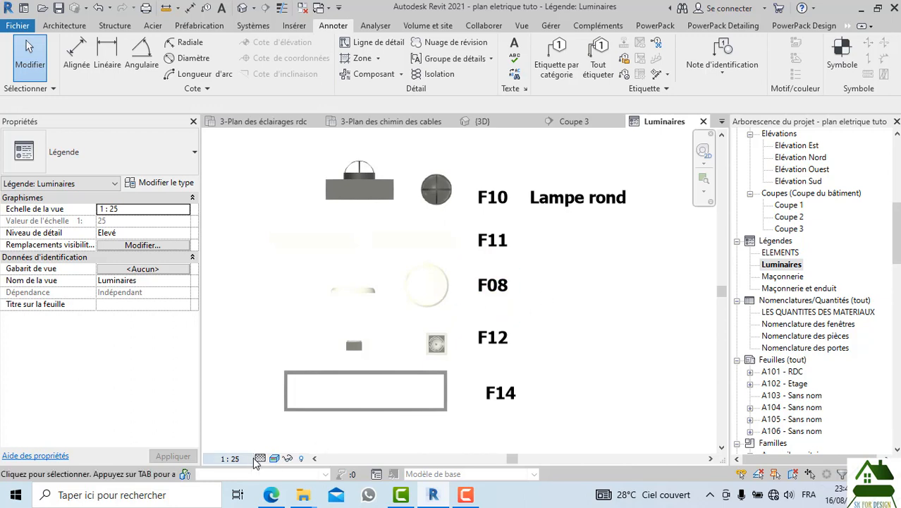
pyautogui.click(274, 459)
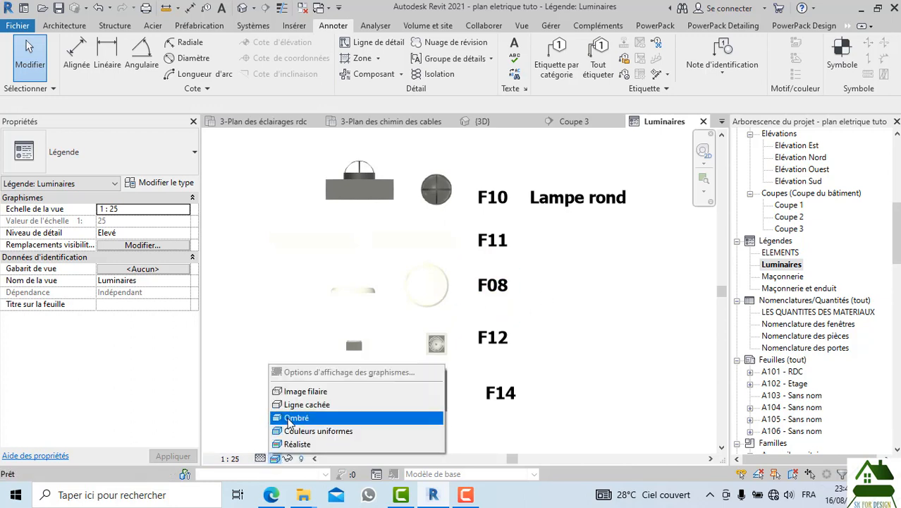
pyautogui.click(288, 419)
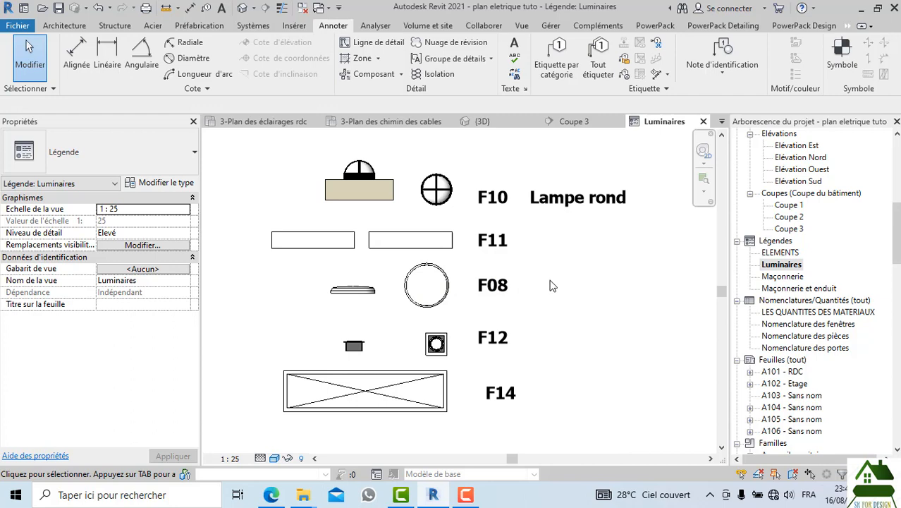
pyautogui.scroll(-3, 552, 285)
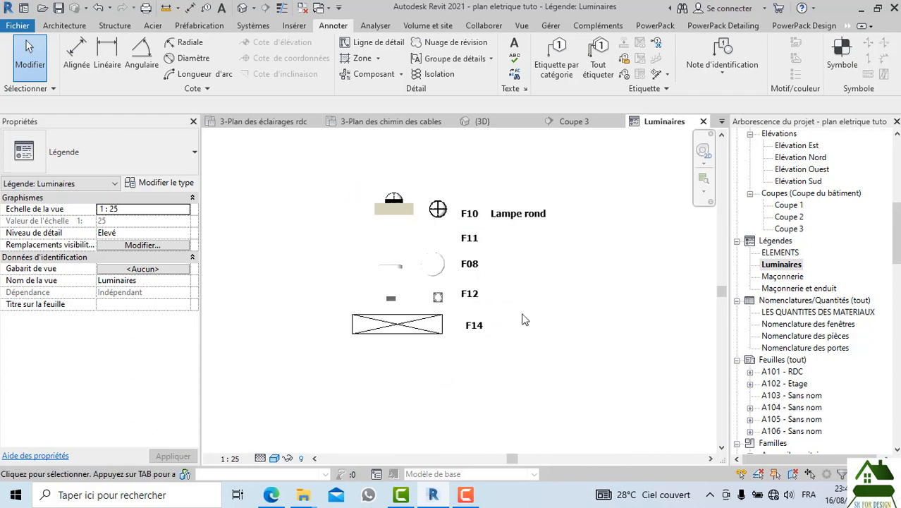
pyautogui.scroll(-1, 523, 314)
pyautogui.scroll(2, 469, 287)
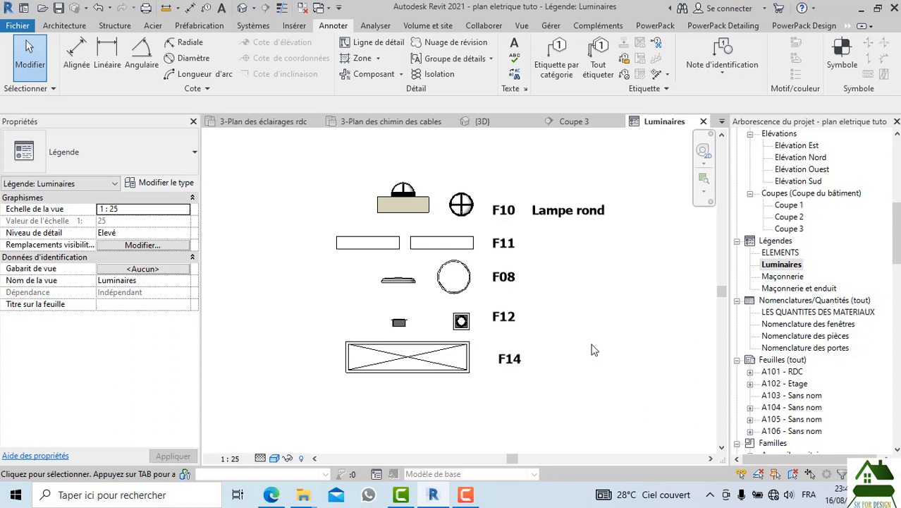
pyautogui.scroll(-2, 593, 349)
pyautogui.scroll(-1, 801, 339)
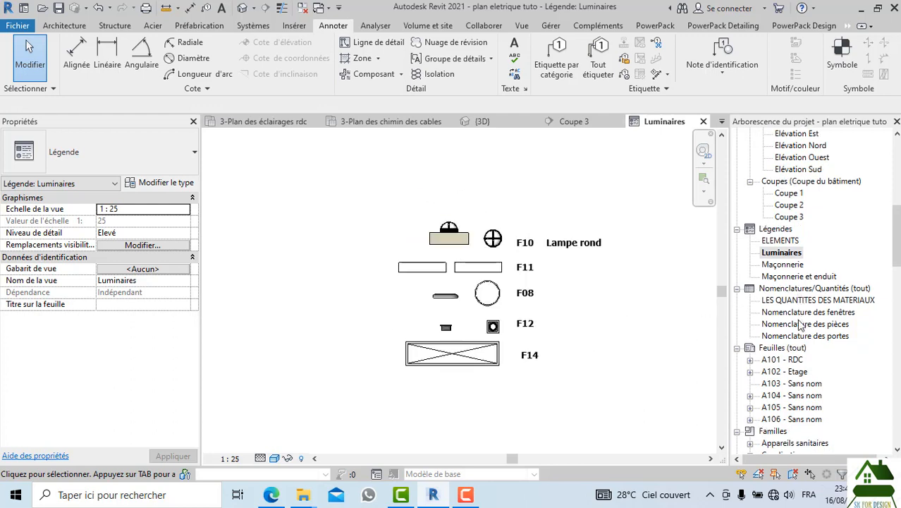
# Step: Create a new sheet with the sakho A3 title block
pyautogui.click(792, 348)
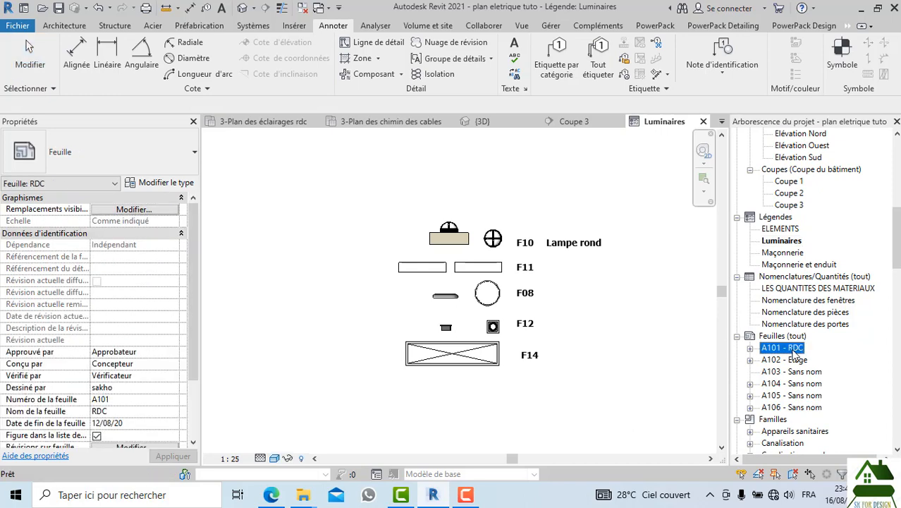
pyautogui.click(771, 419)
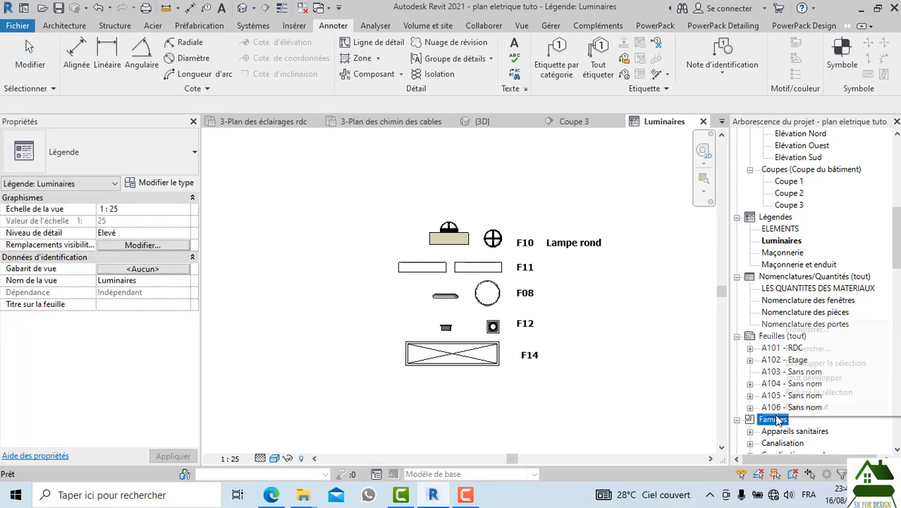
pyautogui.rightClick(767, 419)
pyautogui.click(751, 362)
pyautogui.rightClick(766, 337)
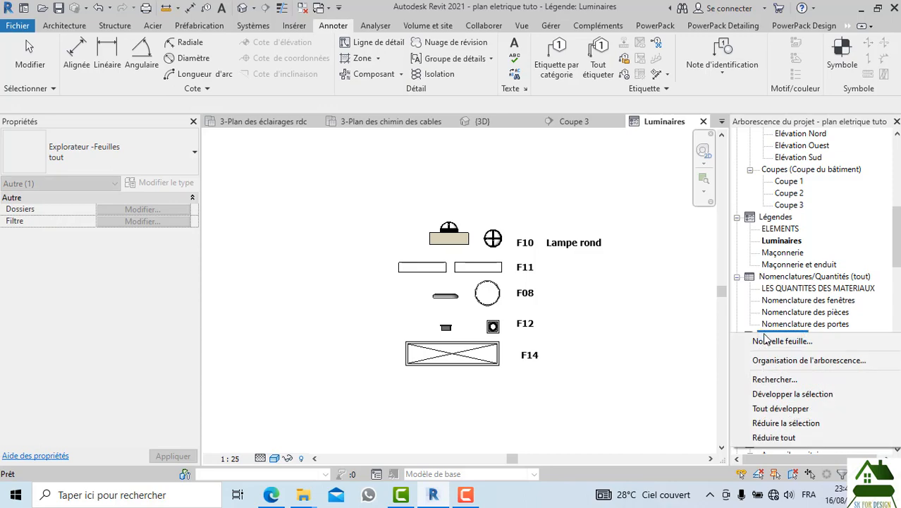
pyautogui.click(766, 341)
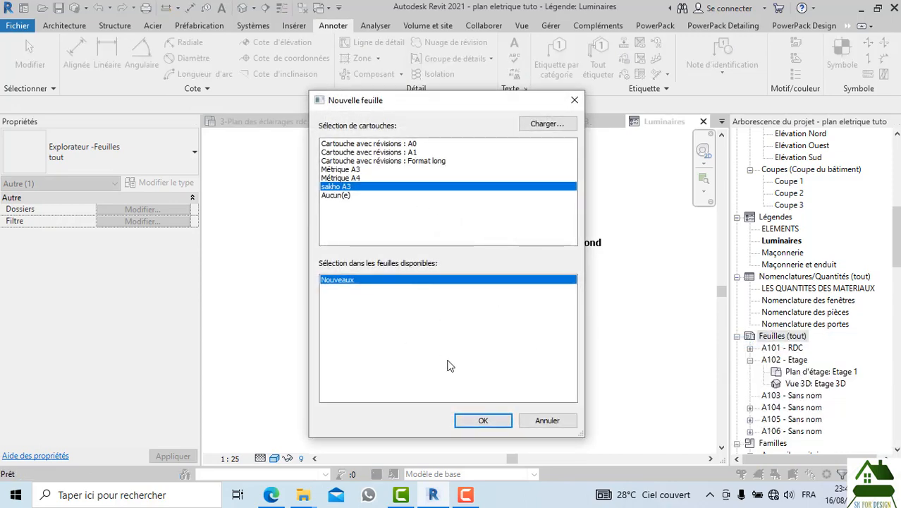
pyautogui.click(483, 421)
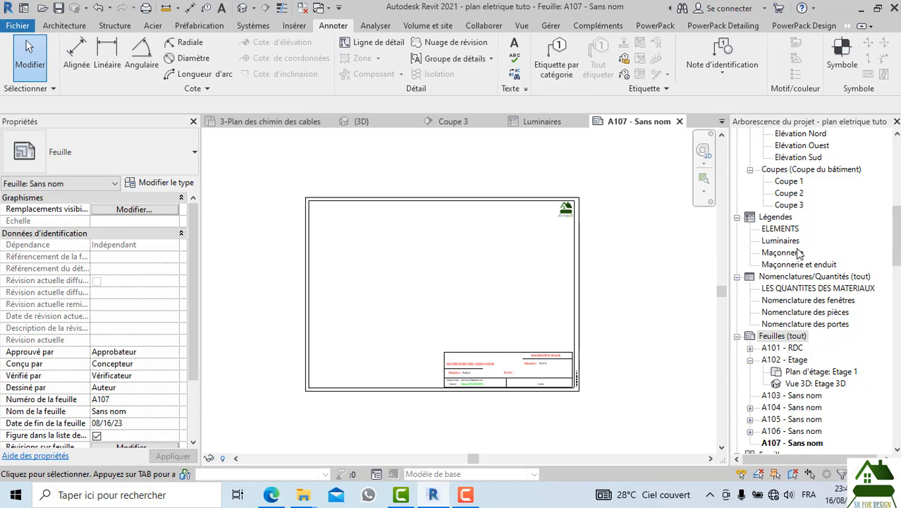
# Step: Place the 3-Plan des éclairages rdc ceiling plan in the upper-left area of the new sheet
pyautogui.scroll(8, 781, 207)
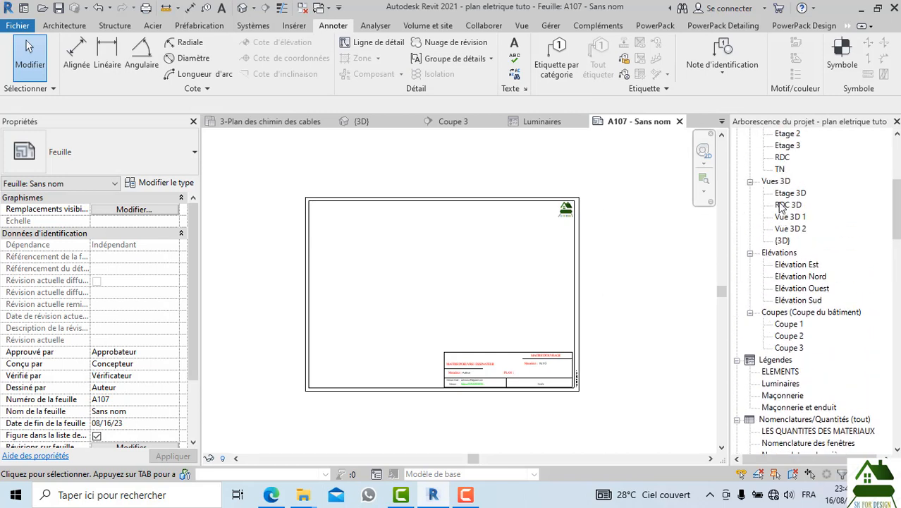
pyautogui.scroll(3, 781, 207)
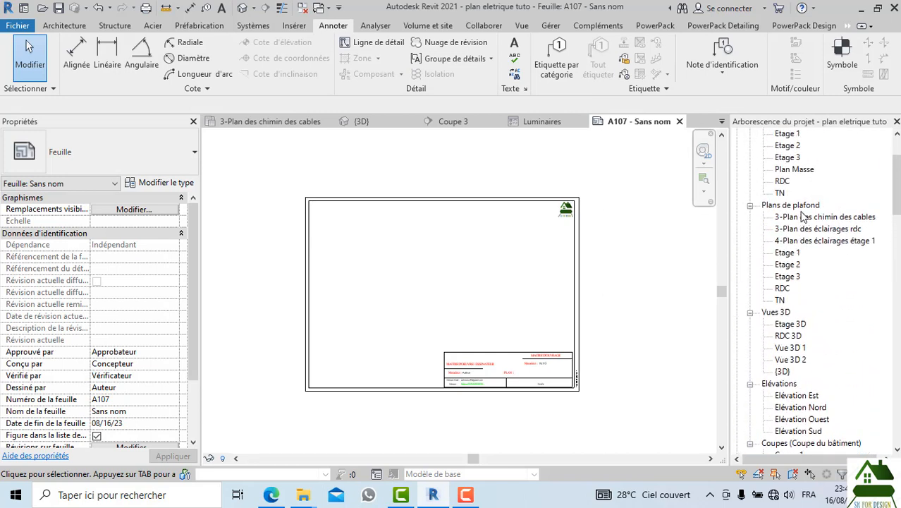
pyautogui.scroll(3, 803, 218)
pyautogui.click(804, 205)
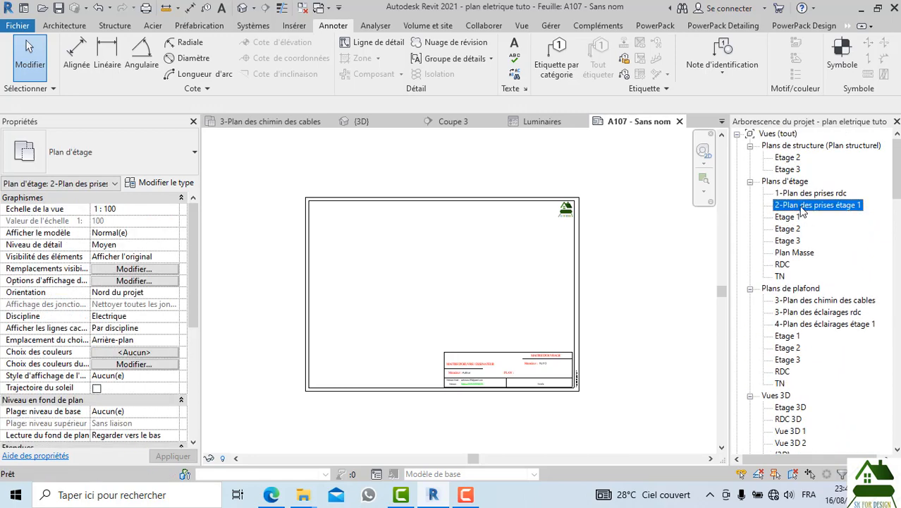
pyautogui.click(805, 194)
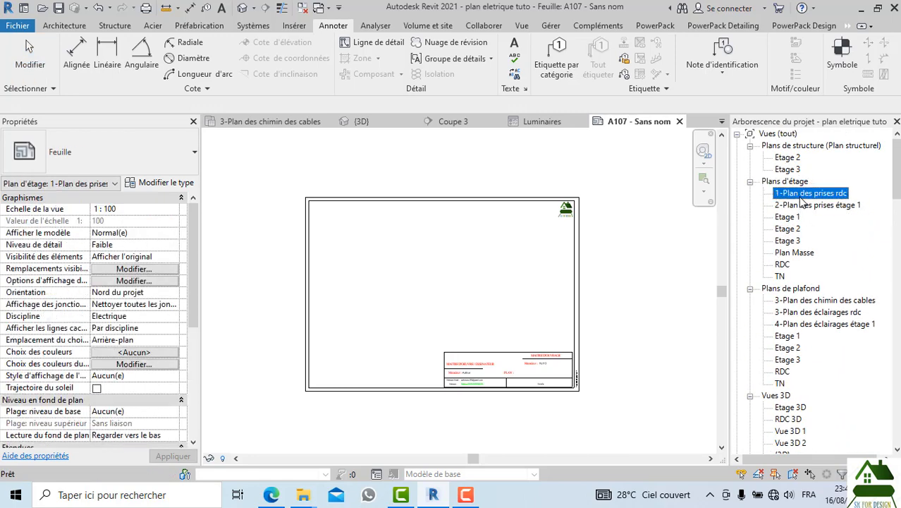
pyautogui.scroll(-1, 798, 240)
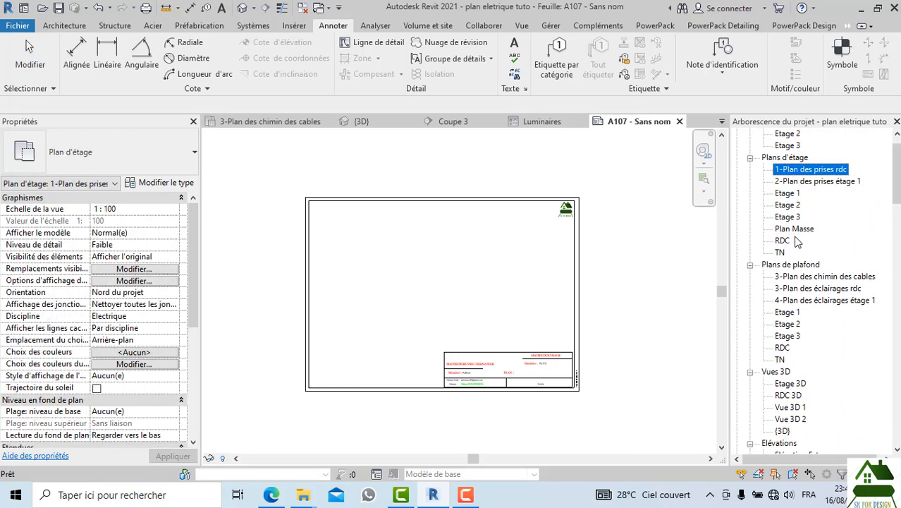
pyautogui.click(806, 289)
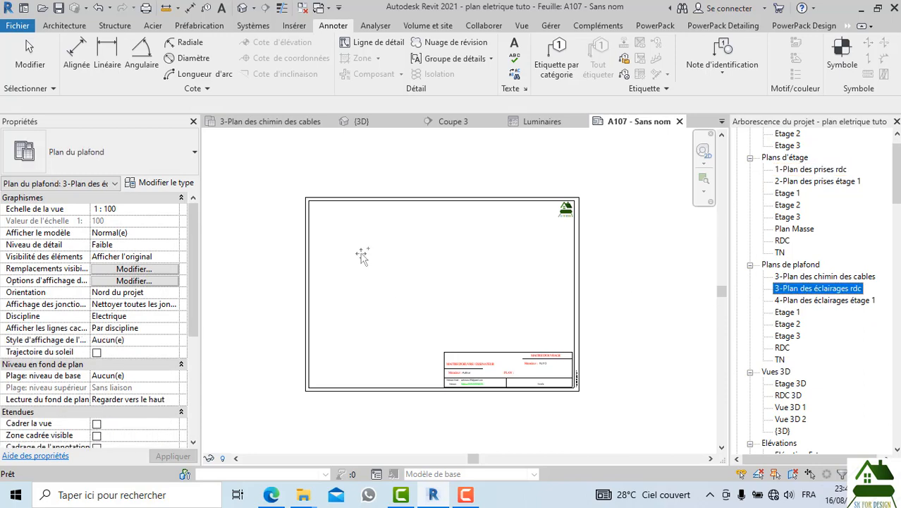
pyautogui.moveTo(360, 264); pyautogui.dragTo(372, 267)
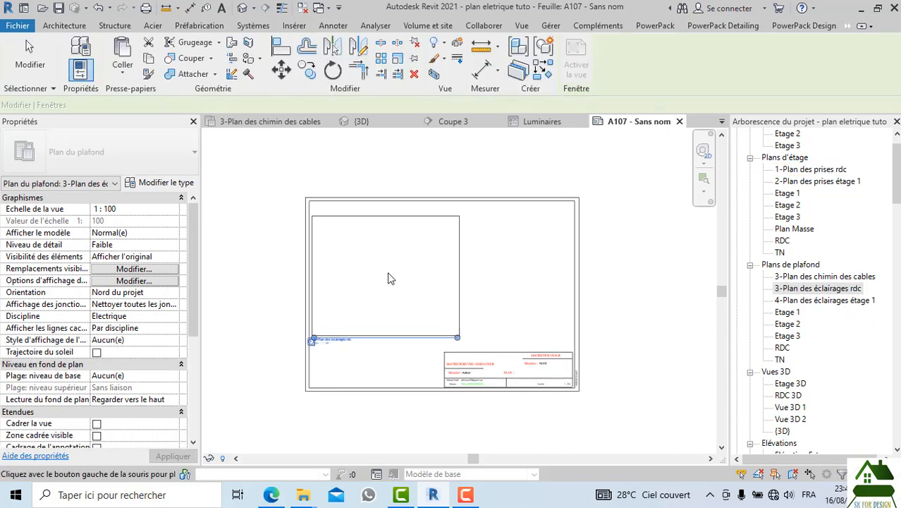
pyautogui.click(389, 271)
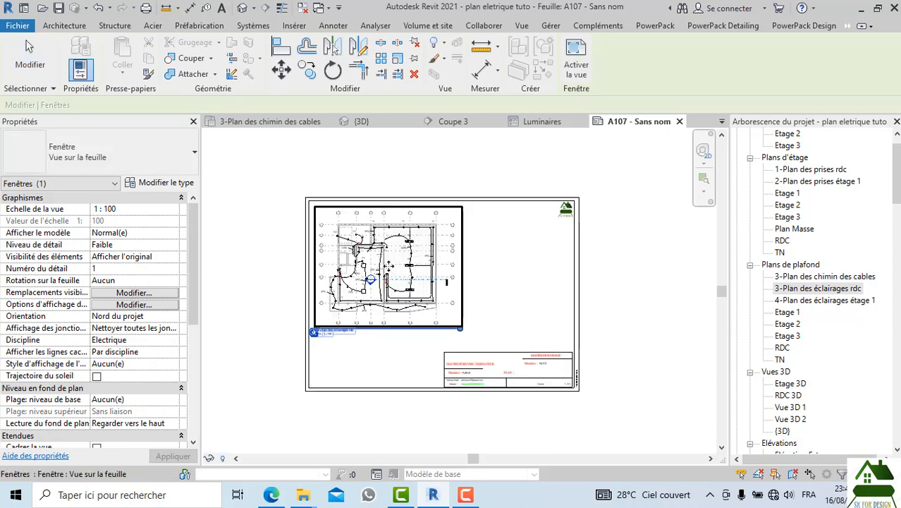
# Step: Shift the lighting plan viewport up and left towards the sheet's upper-left corner
pyautogui.scroll(2, 389, 272)
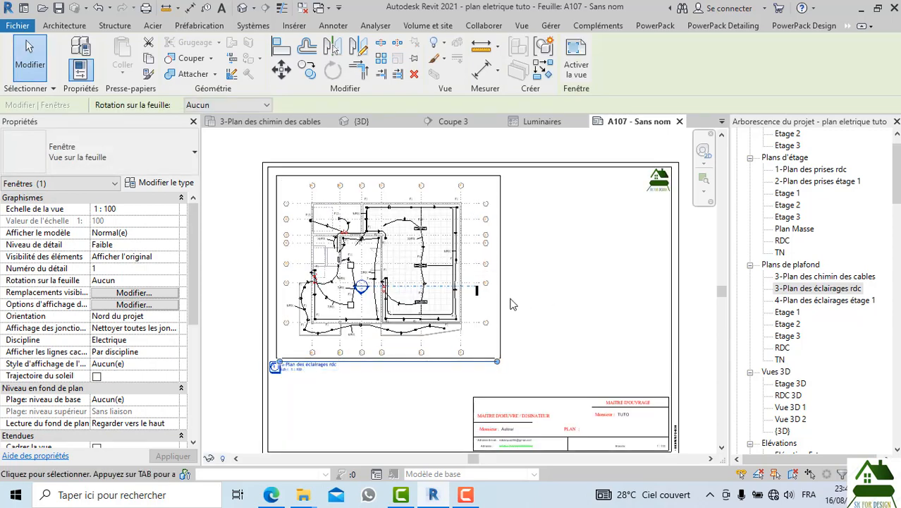
pyautogui.moveTo(445, 285); pyautogui.dragTo(404, 267)
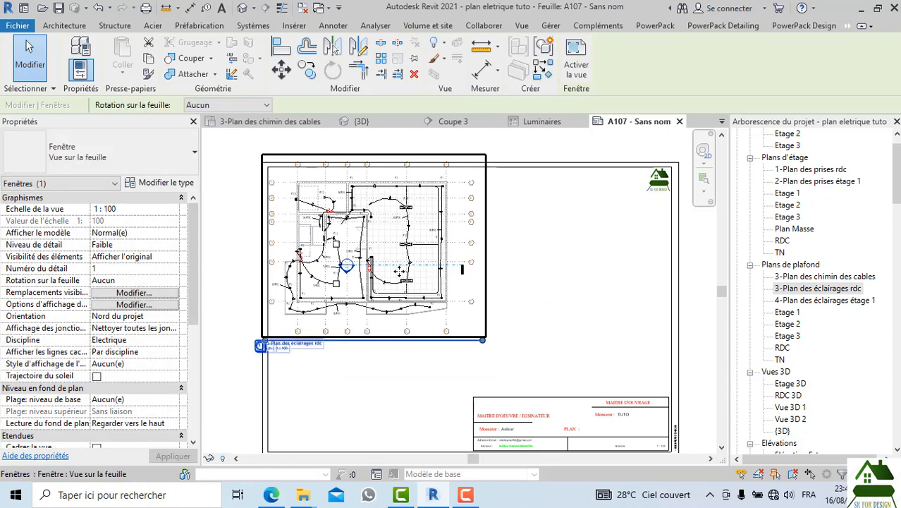
pyautogui.click(550, 310)
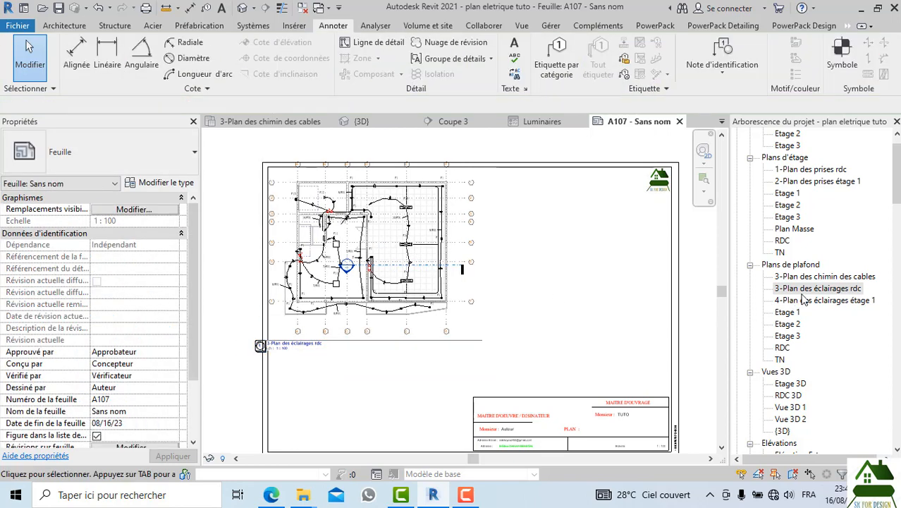
# Step: Place the 3-Plan des chimin des cables view on the sheet to the right of the lighting plan
pyautogui.click(805, 278)
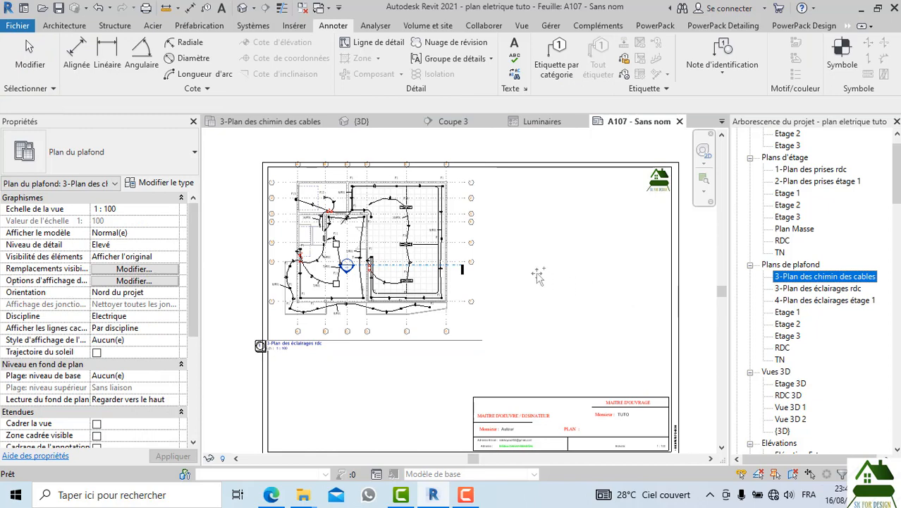
pyautogui.moveTo(805, 277); pyautogui.dragTo(530, 255)
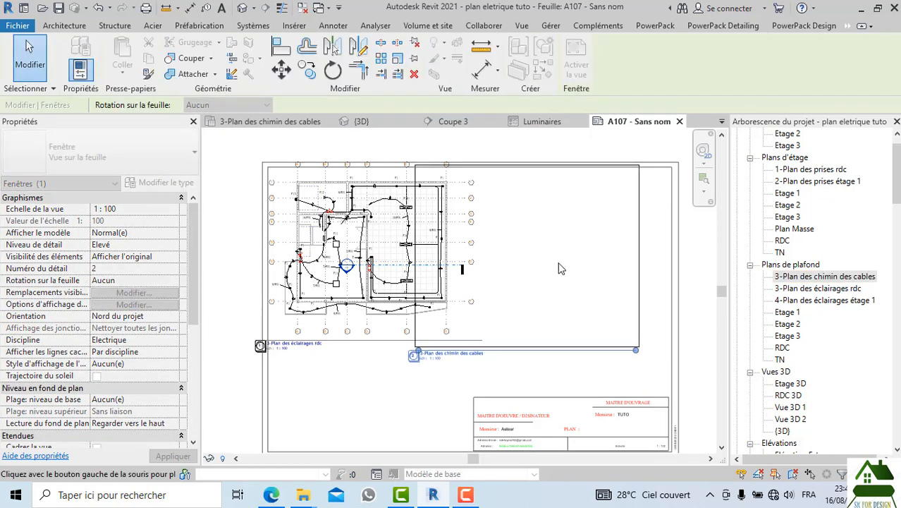
pyautogui.click(567, 256)
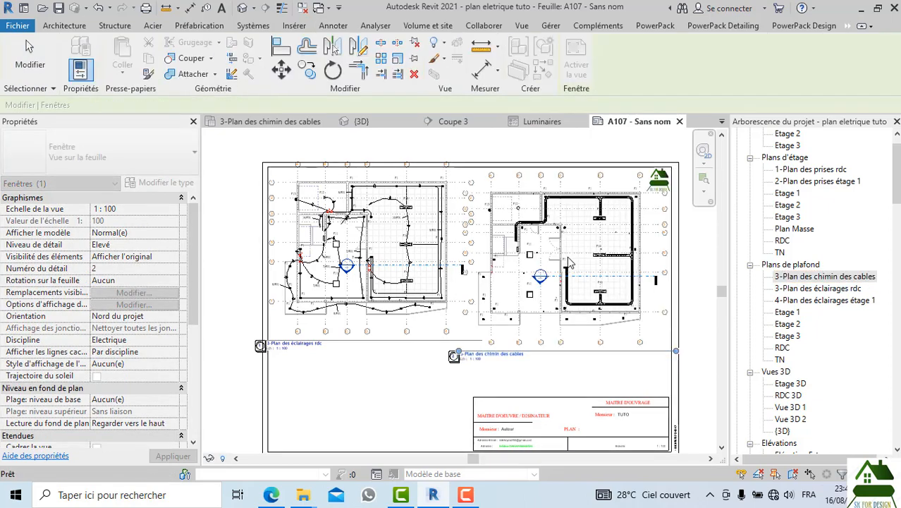
pyautogui.scroll(1, 568, 256)
pyautogui.scroll(-1, 413, 303)
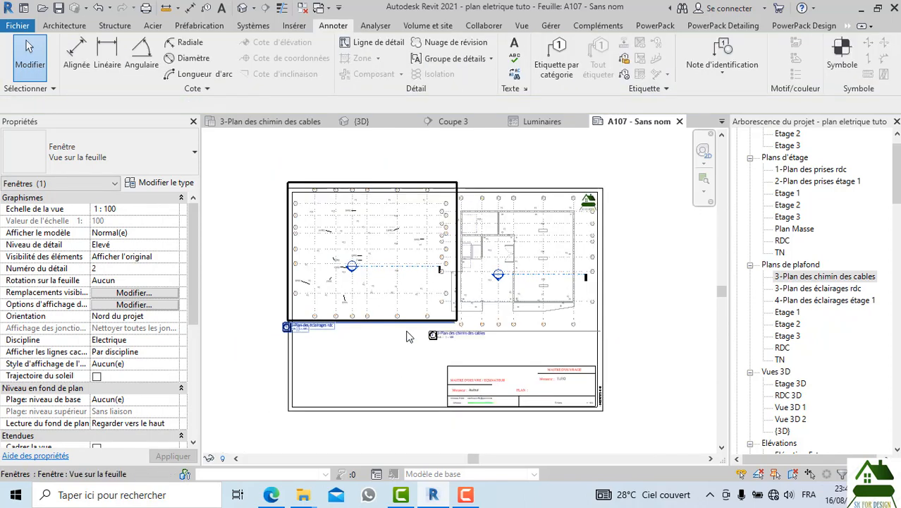
pyautogui.click(407, 358)
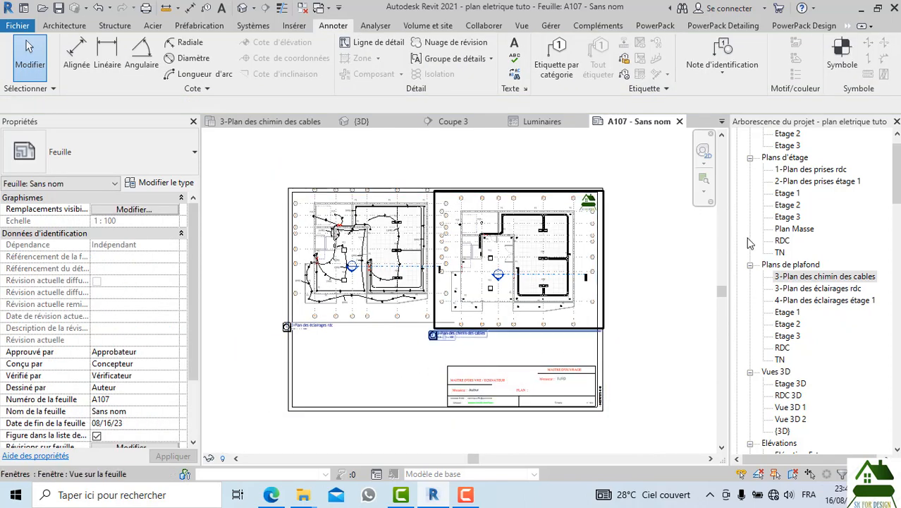
# Step: Place the Luminaires legend on the sheet in the empty area below the lighting plan
pyautogui.scroll(-3, 788, 356)
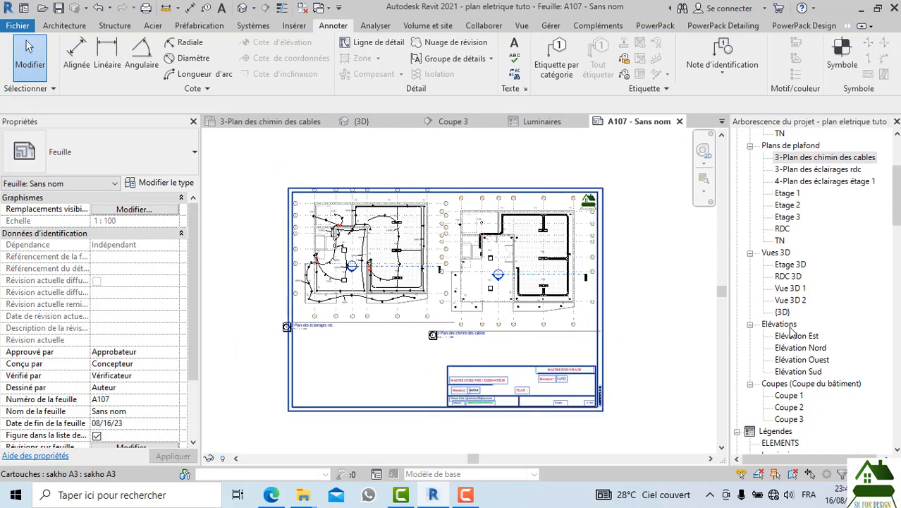
pyautogui.scroll(-2, 792, 332)
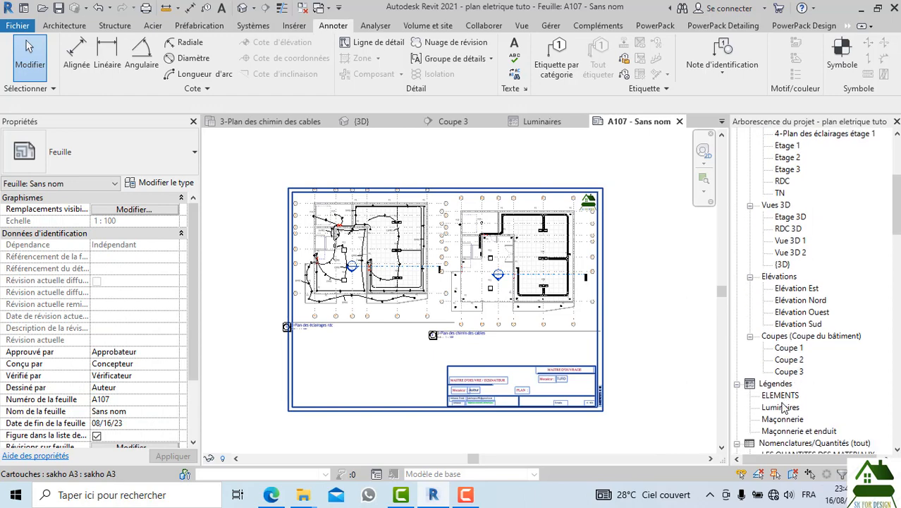
pyautogui.click(781, 407)
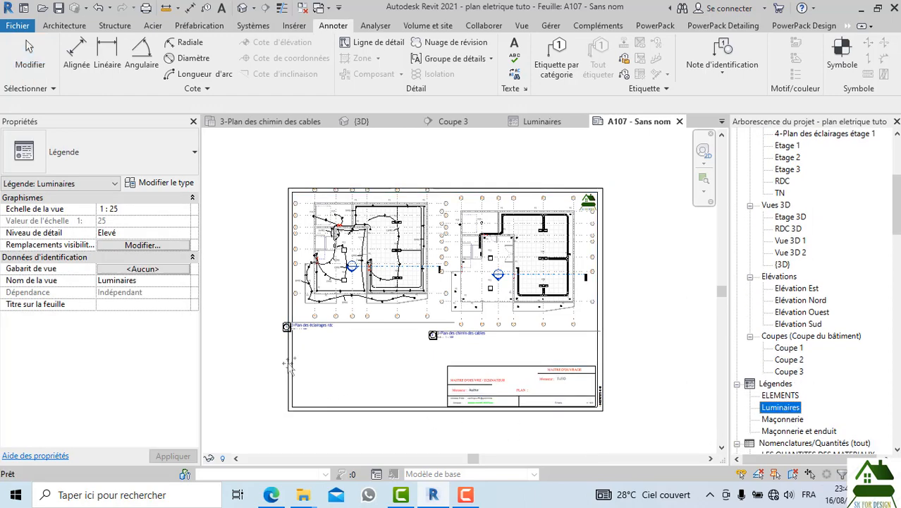
pyautogui.click(358, 358)
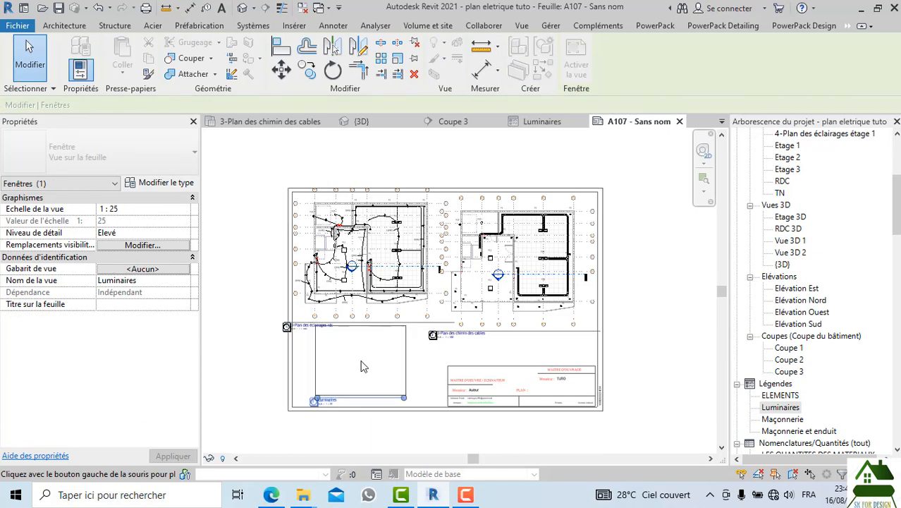
pyautogui.scroll(1, 254, 385)
pyautogui.click(254, 385)
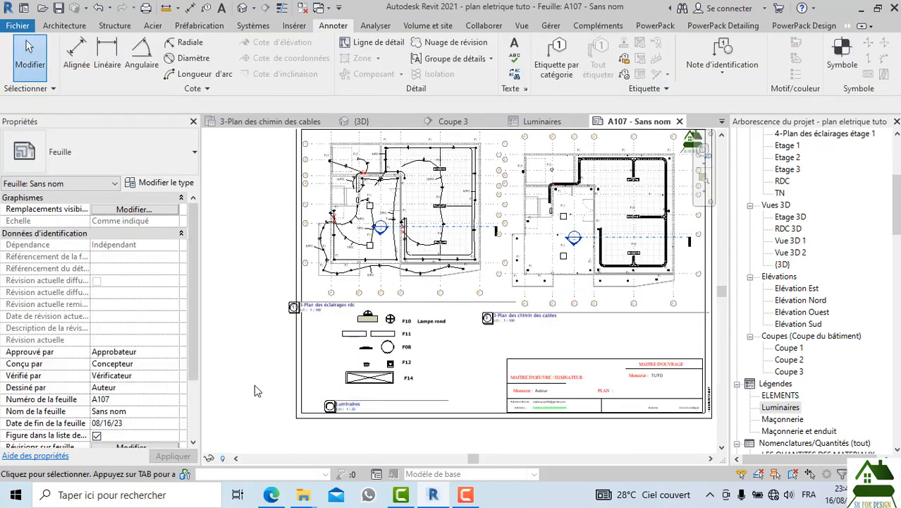
pyautogui.scroll(-1, 254, 383)
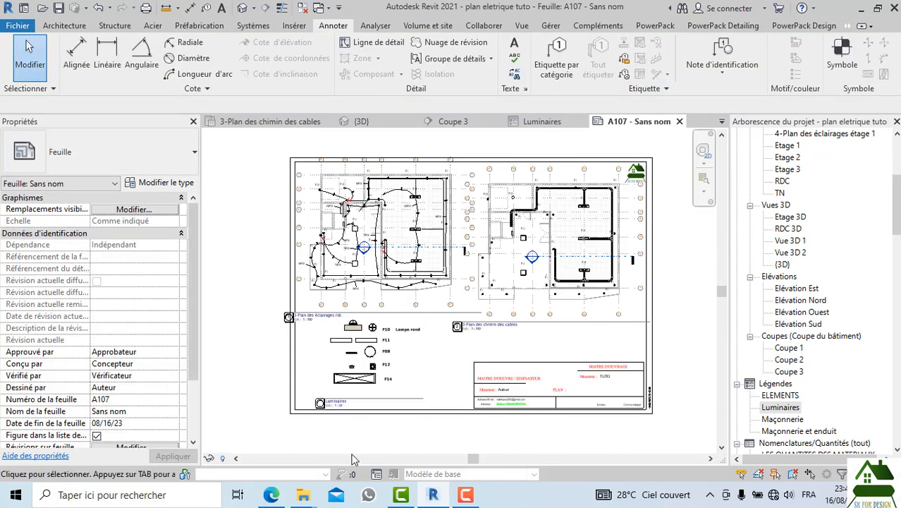
# Step: Switch to the RESEAUX ELECTRIQUES PDF in Edge and skim the course through to the electrical symbols and room lighting pages
pyautogui.click(271, 495)
pyautogui.scroll(-20, 543, 258)
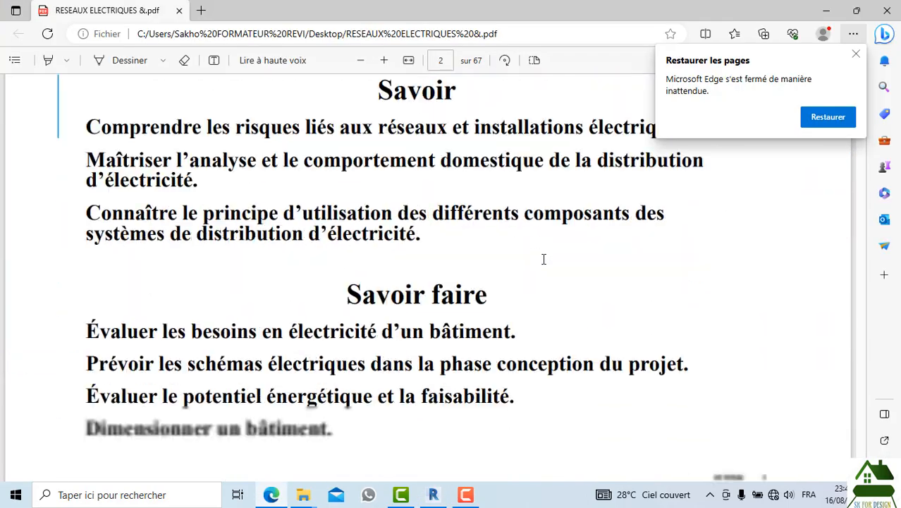
pyautogui.scroll(-20, 543, 283)
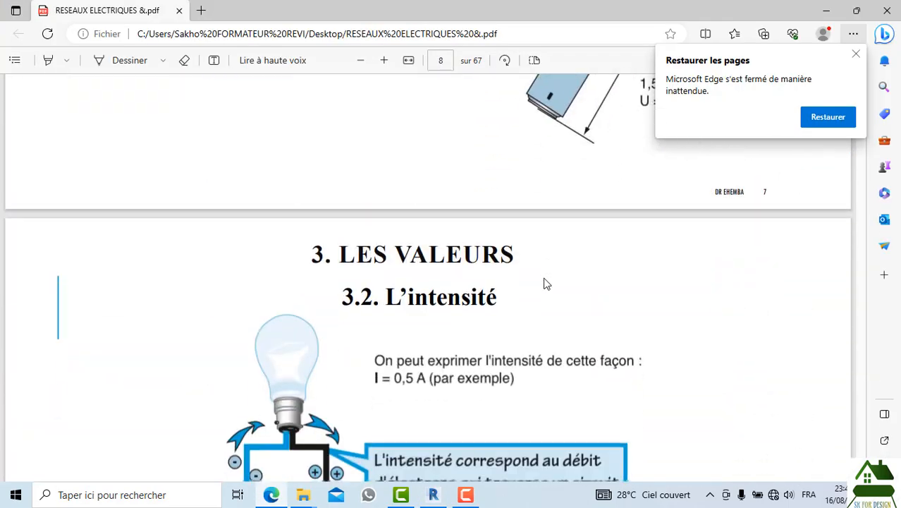
pyautogui.scroll(-20, 543, 283)
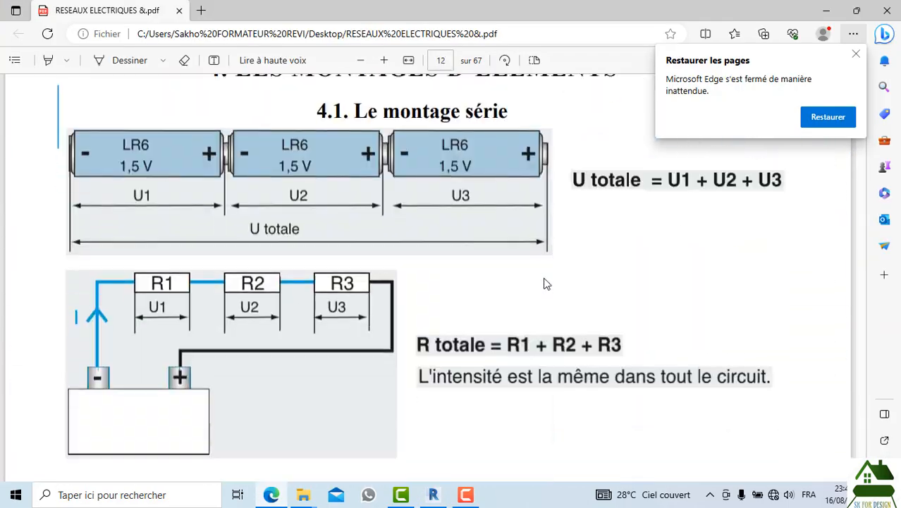
pyautogui.scroll(-20, 544, 283)
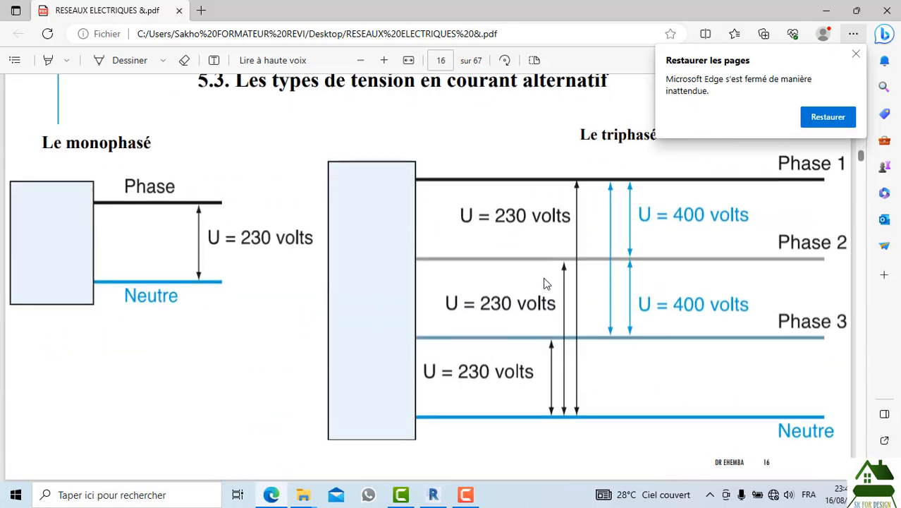
pyautogui.scroll(-20, 543, 280)
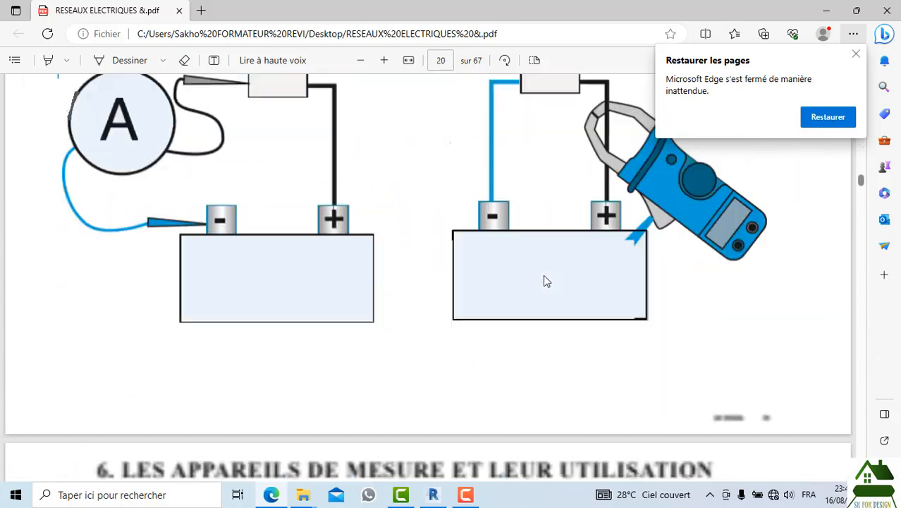
pyautogui.scroll(-20, 543, 280)
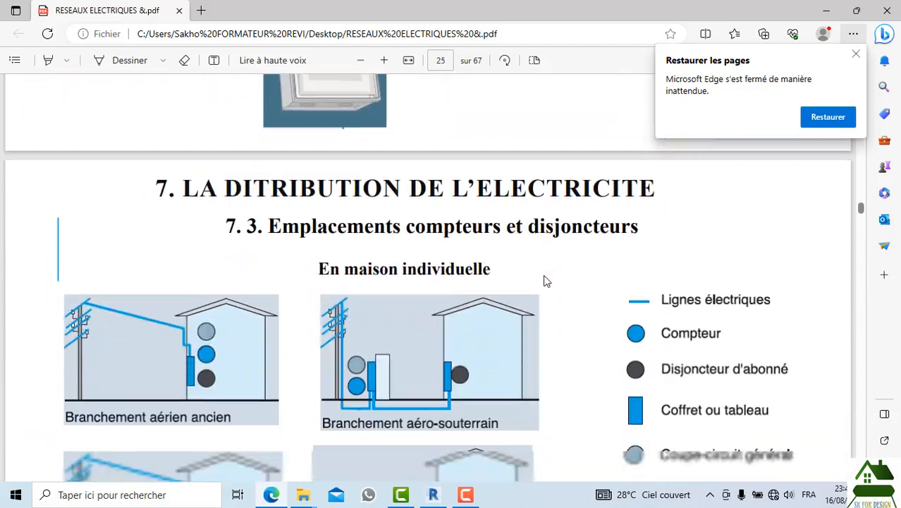
pyautogui.scroll(-20, 544, 280)
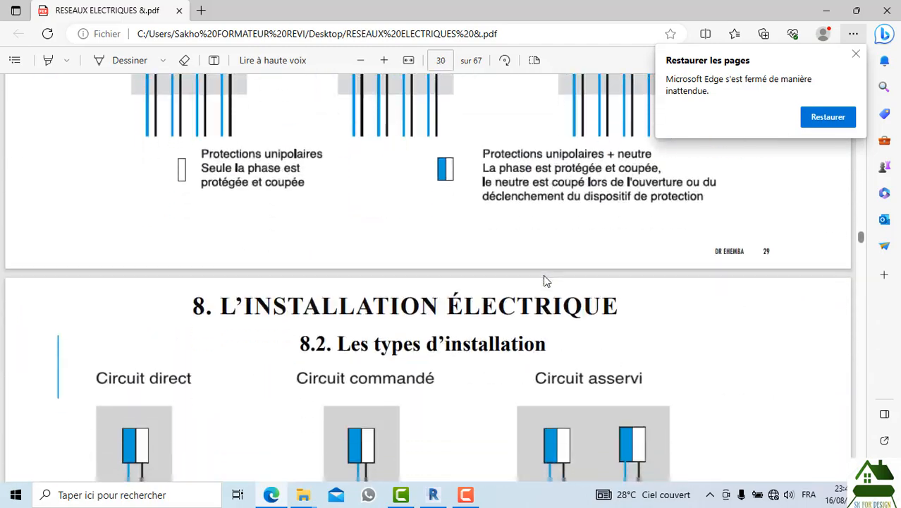
pyautogui.scroll(-20, 544, 282)
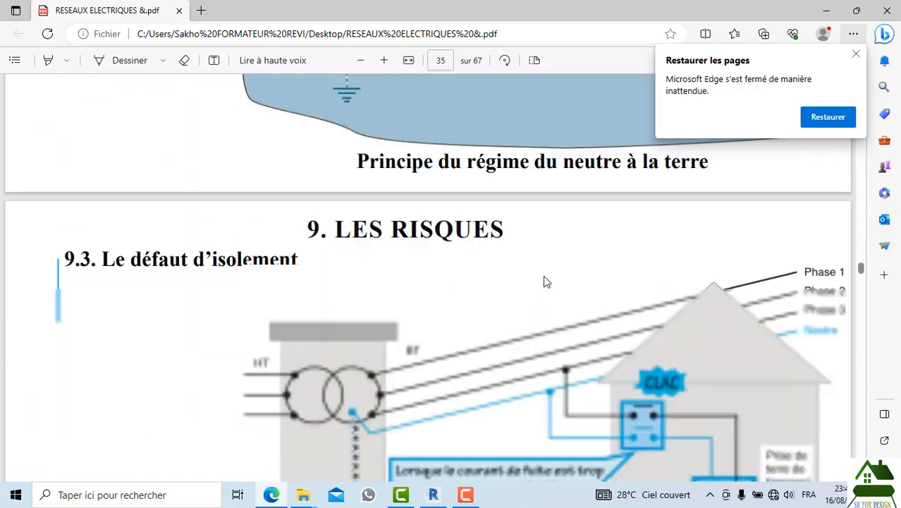
pyautogui.scroll(-20, 544, 282)
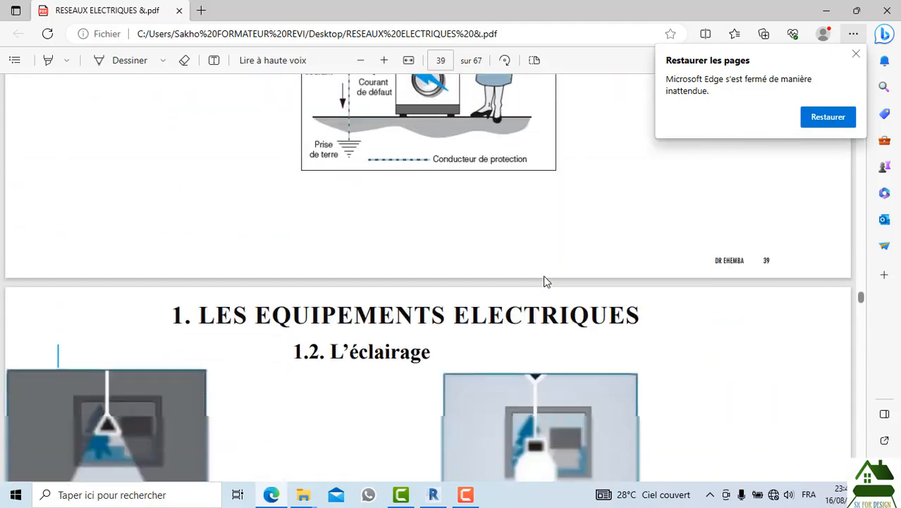
pyautogui.scroll(-20, 543, 281)
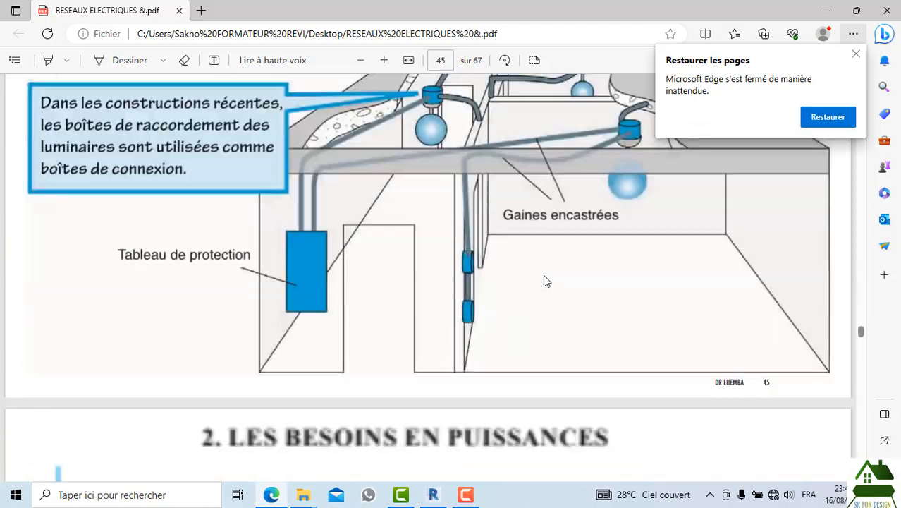
pyautogui.scroll(2, 544, 280)
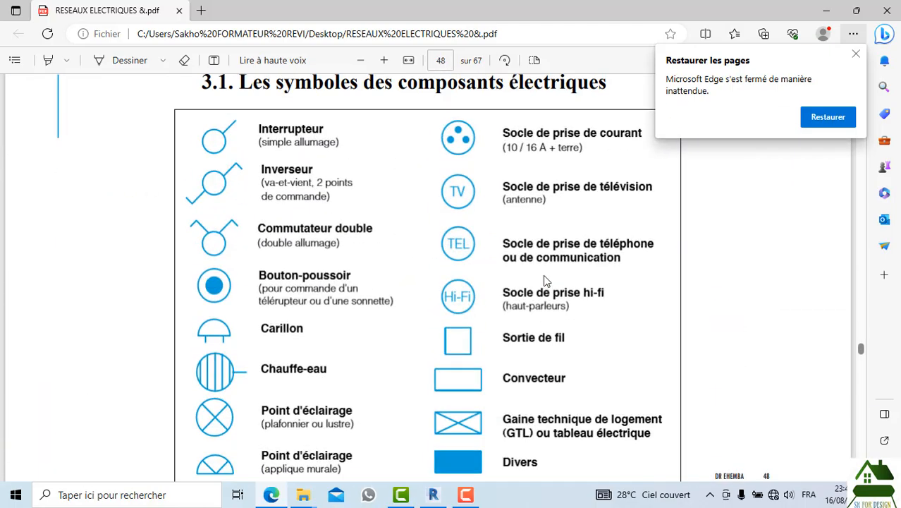
pyautogui.scroll(-3, 523, 277)
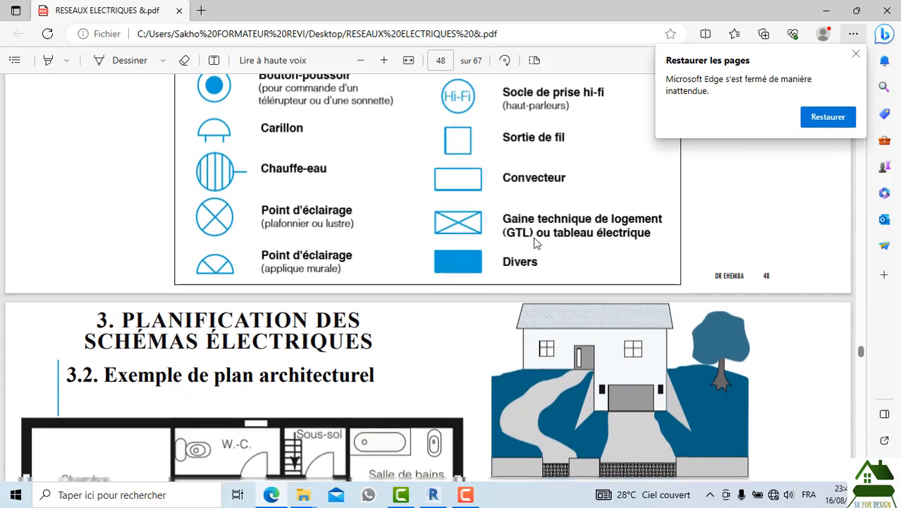
pyautogui.scroll(-9, 537, 243)
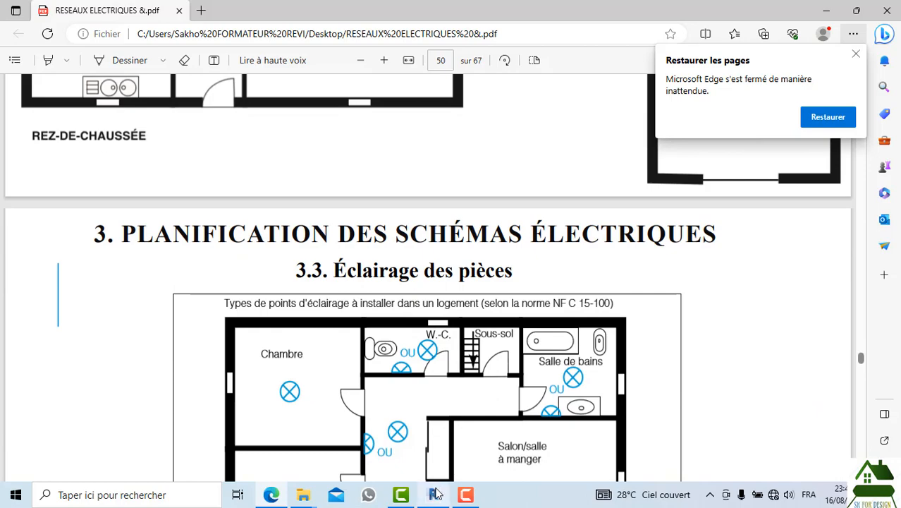
# Step: Switch back to Revit and activate the 3-Plan des éclairages rdc viewport on the sheet for editing
pyautogui.click(433, 494)
pyautogui.scroll(4, 399, 198)
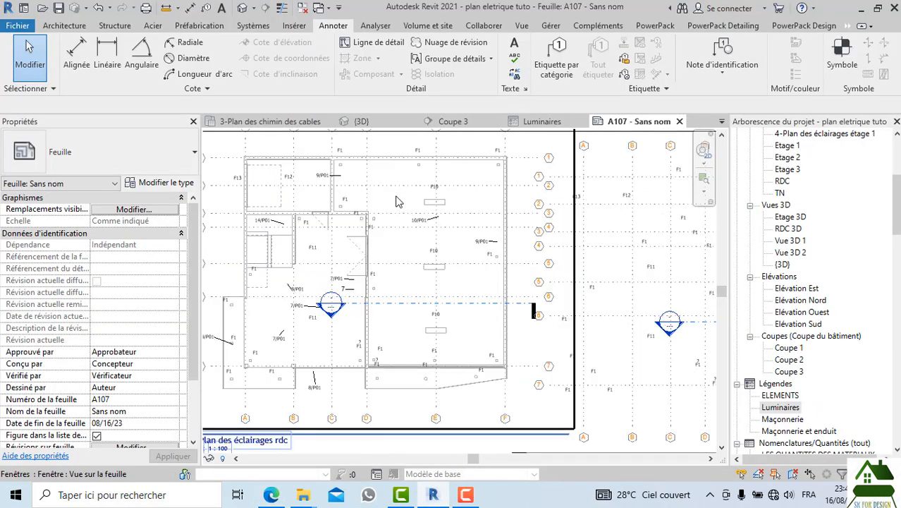
pyautogui.scroll(-2, 434, 268)
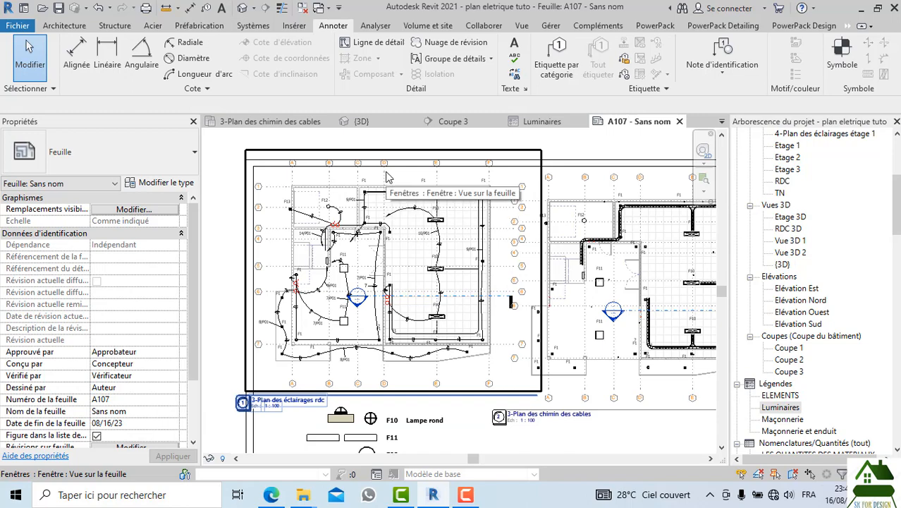
pyautogui.scroll(3, 420, 196)
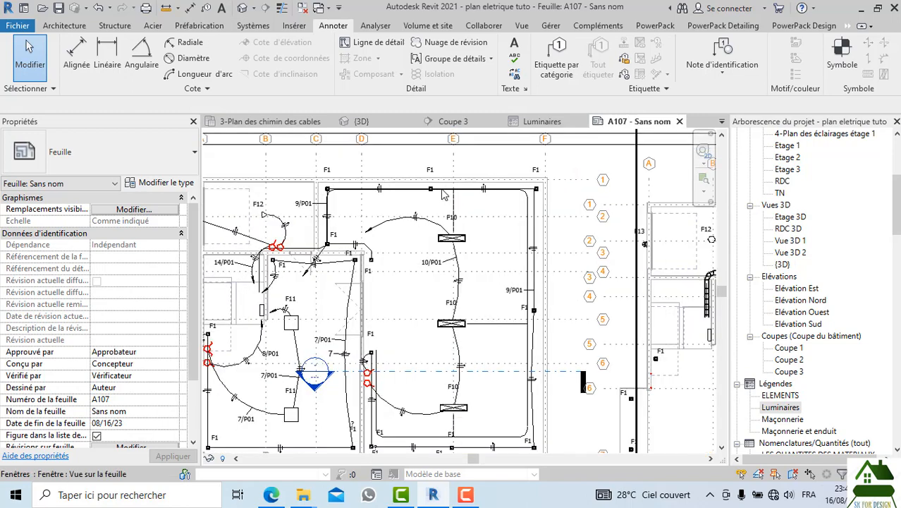
pyautogui.scroll(-4, 478, 226)
pyautogui.doubleClick(477, 233)
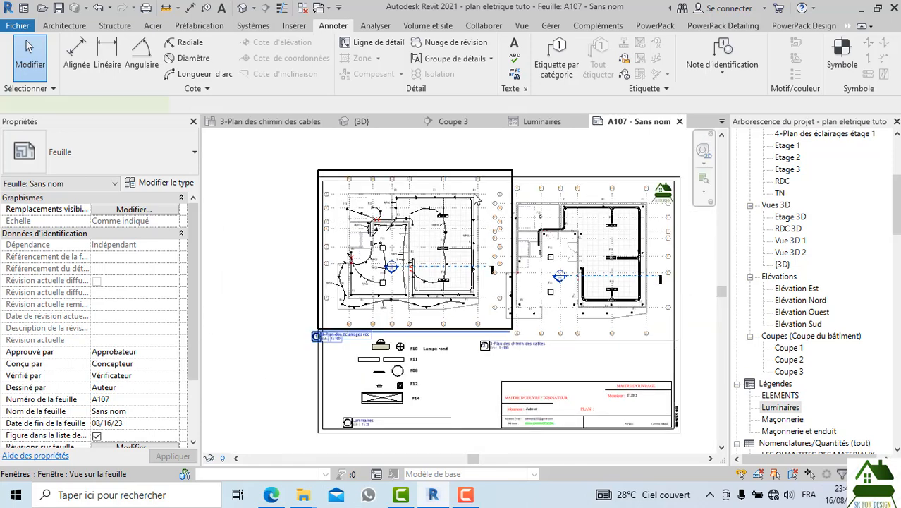
pyautogui.scroll(3, 431, 217)
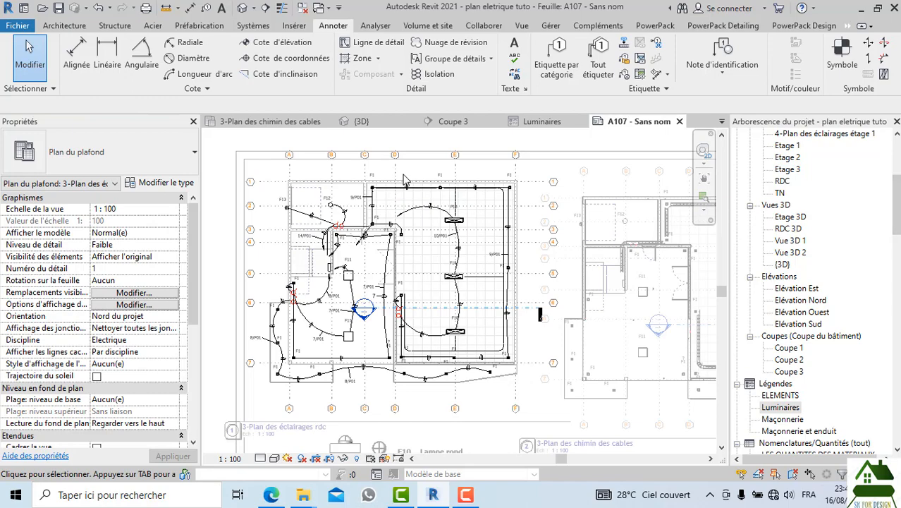
pyautogui.scroll(-1, 358, 165)
pyautogui.rightClick(358, 165)
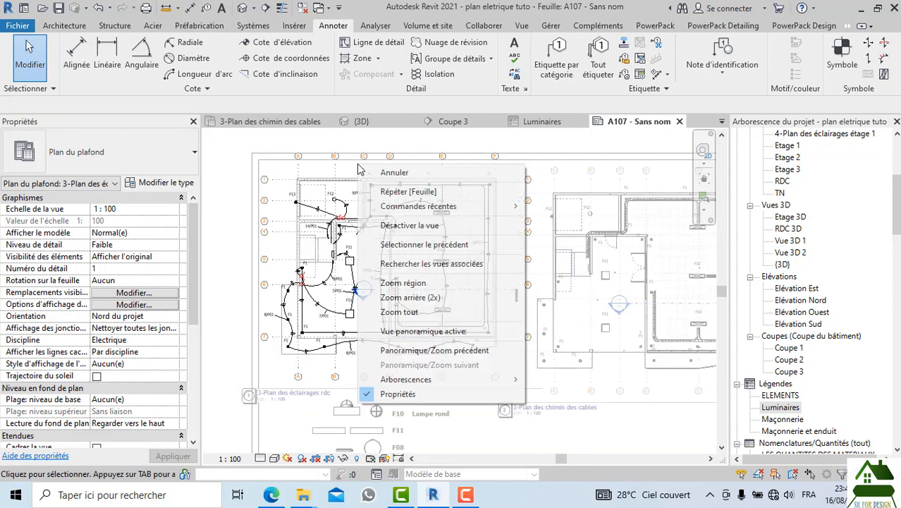
pyautogui.press('Escape')
# Step: Select every grid line visible in the lighting plan, hide them by element in the view, and deactivate the view
pyautogui.click(336, 170)
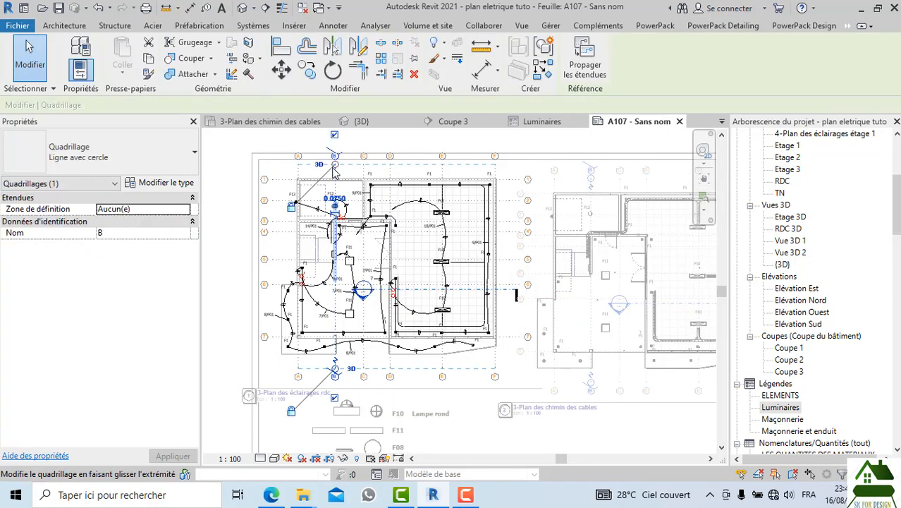
pyautogui.scroll(2, 335, 170)
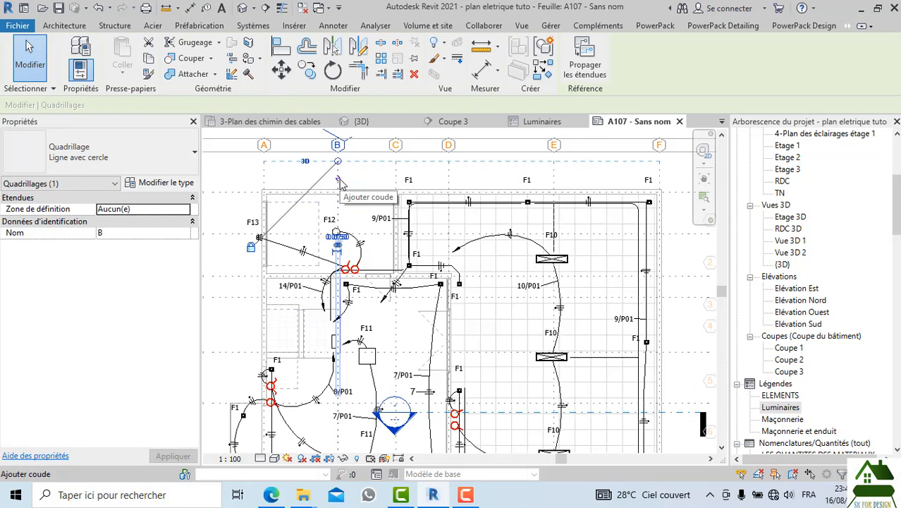
pyautogui.rightClick(340, 181)
pyautogui.moveTo(404, 238)
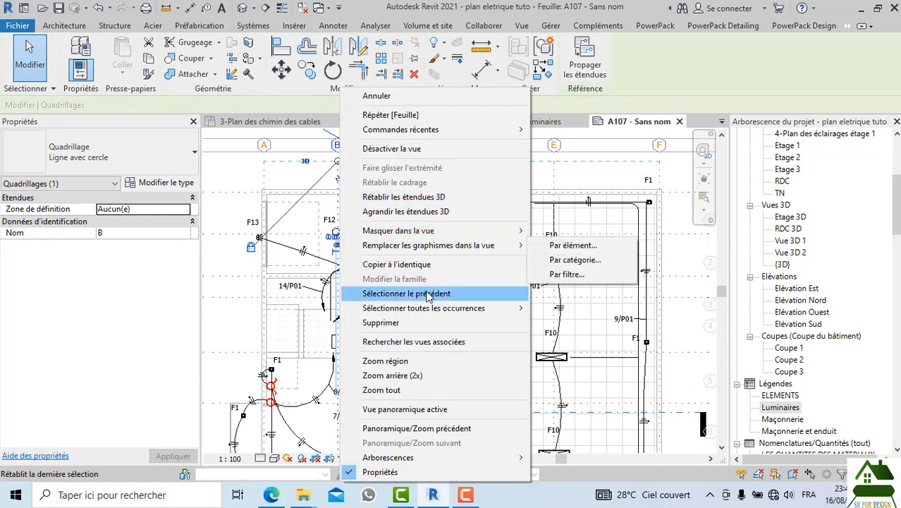
pyautogui.moveTo(433, 307)
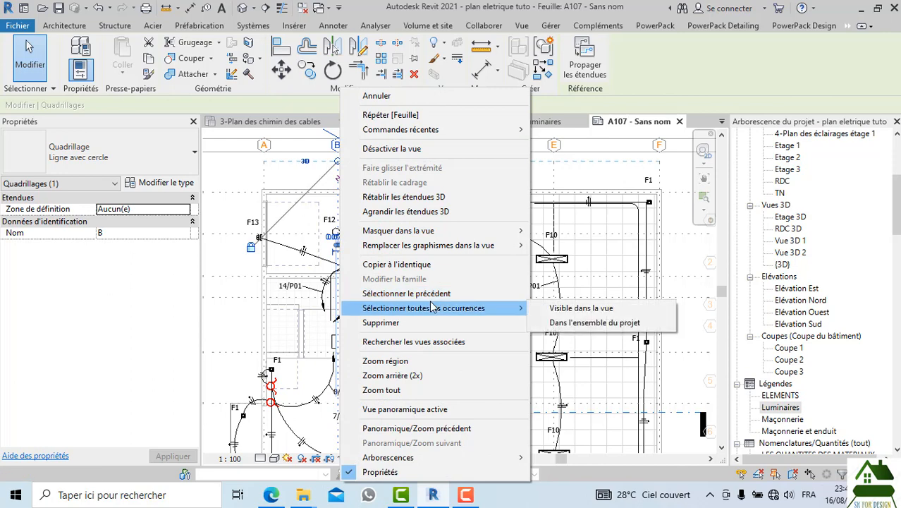
pyautogui.click(586, 308)
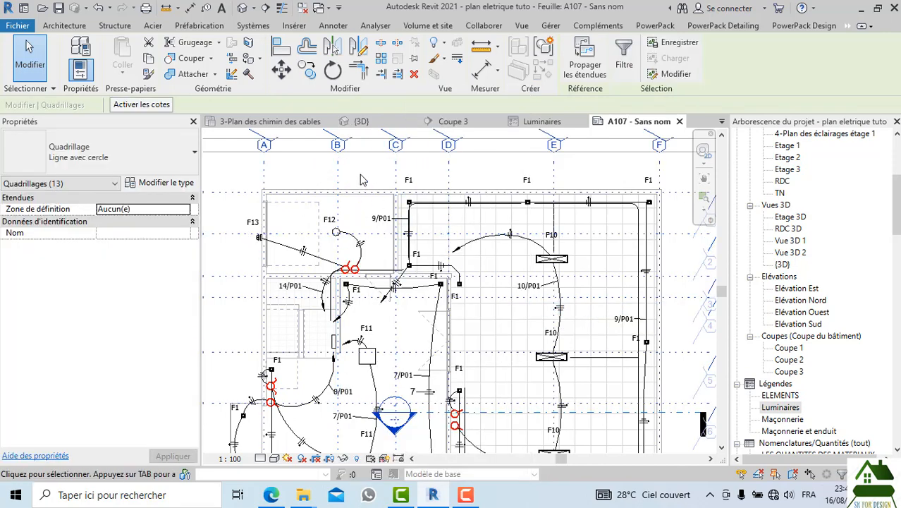
pyautogui.rightClick(361, 180)
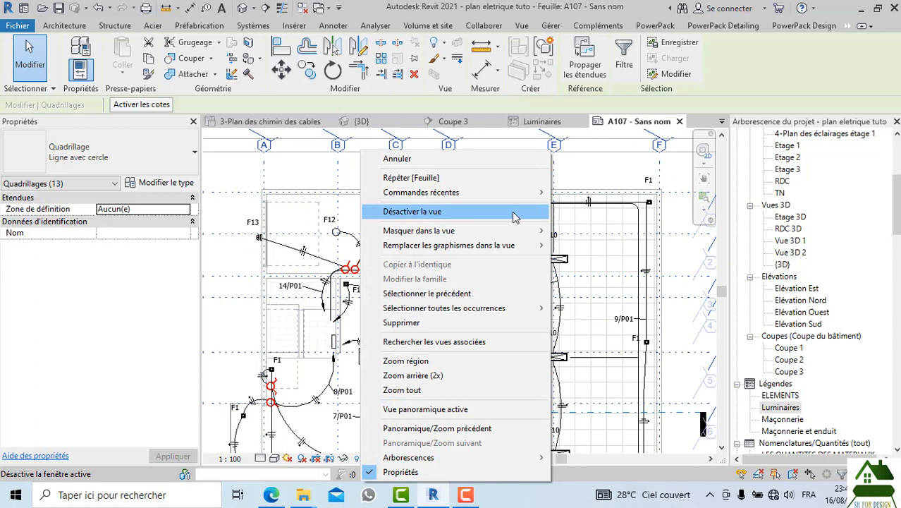
pyautogui.moveTo(522, 231)
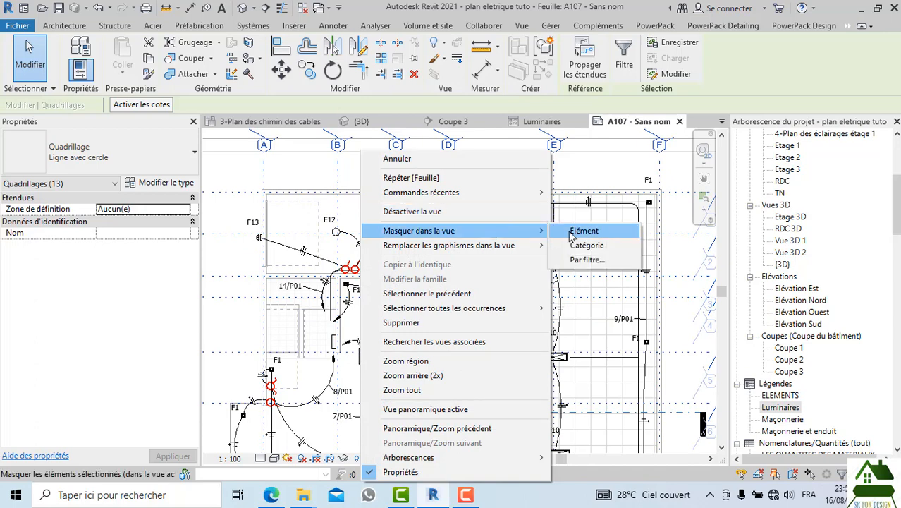
pyautogui.click(583, 230)
pyautogui.scroll(-4, 381, 211)
pyautogui.rightClick(381, 201)
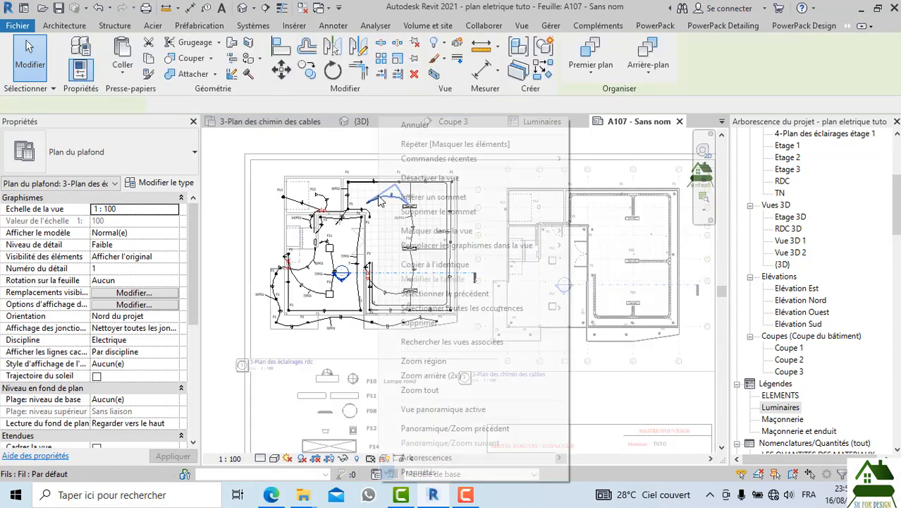
pyautogui.click(409, 178)
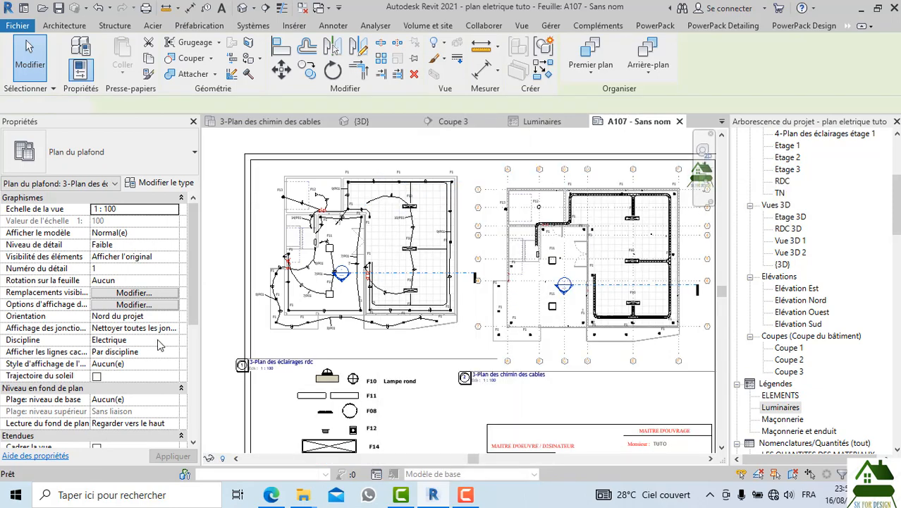
# Step: Shorten the title line of the 3-Plan des éclairages rdc viewport to under half its length and nudge the viewport slightly right
pyautogui.click(295, 361)
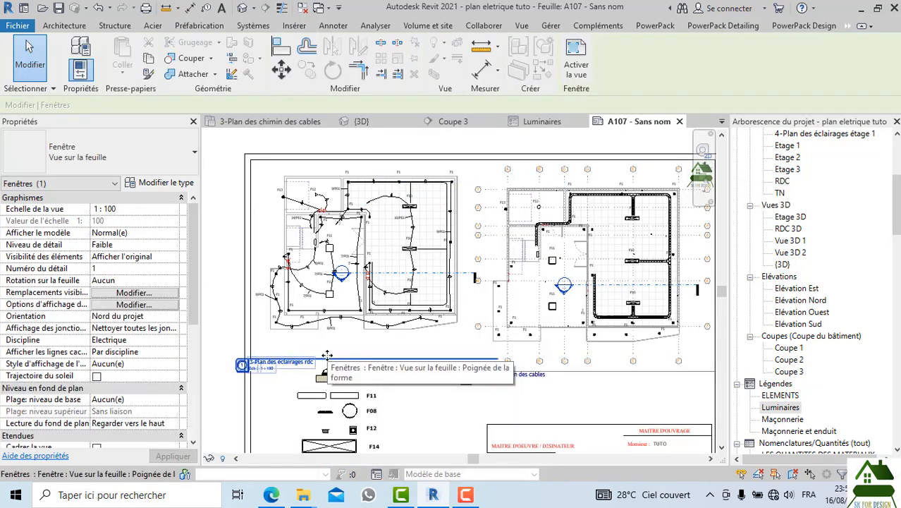
pyautogui.click(433, 335)
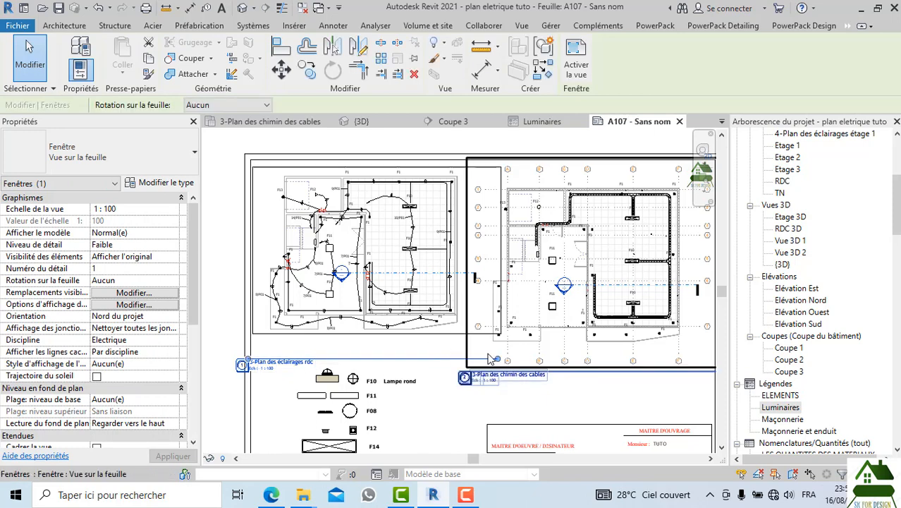
pyautogui.moveTo(496, 359); pyautogui.dragTo(416, 361)
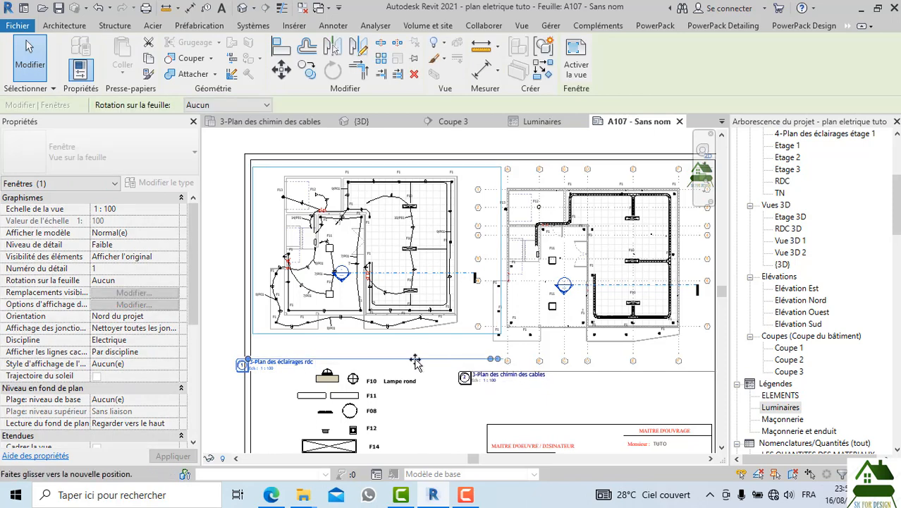
pyautogui.moveTo(356, 363); pyautogui.dragTo(330, 358)
pyautogui.click(304, 361)
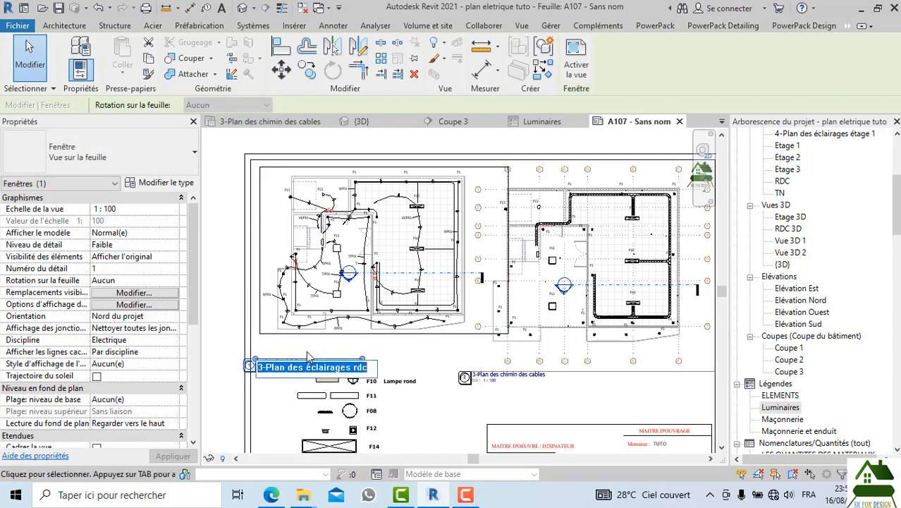
pyautogui.click(307, 351)
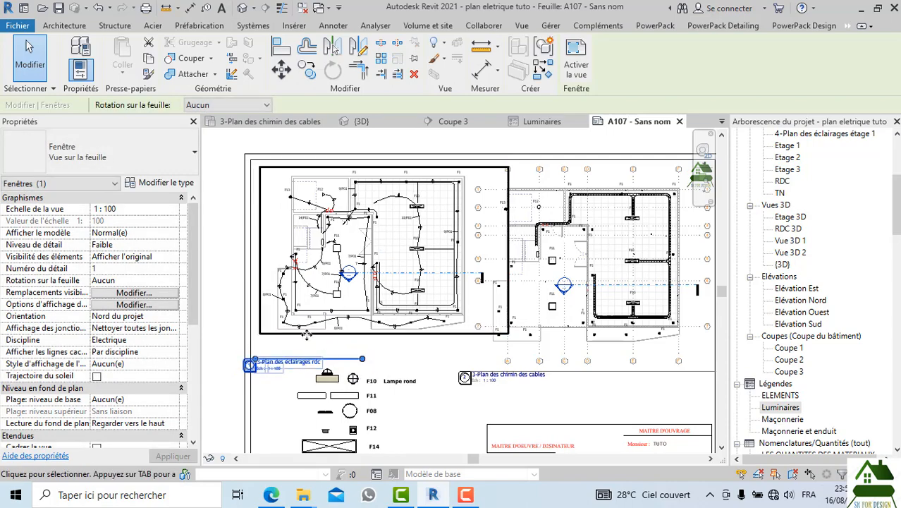
# Step: Move the 3-Plan des éclairages rdc title up and right so it sits just beneath the lighting plan
pyautogui.click(237, 344)
pyautogui.click(277, 357)
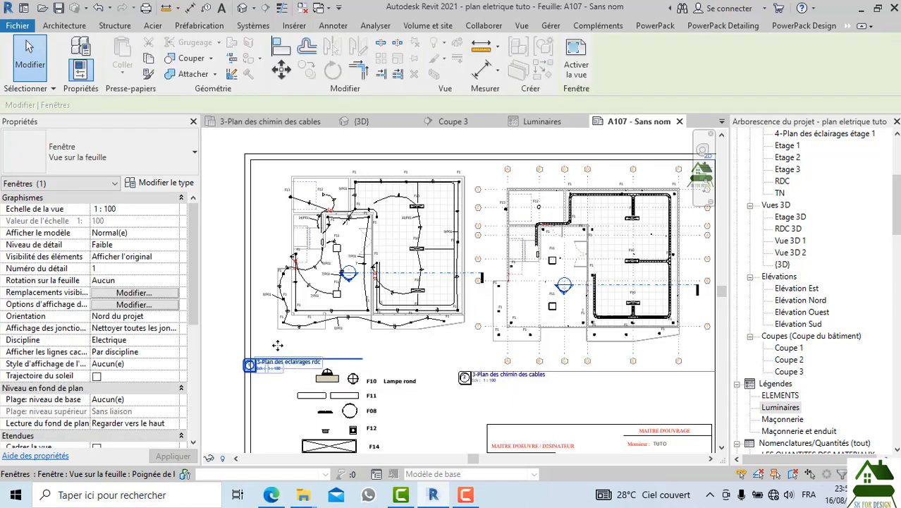
pyautogui.moveTo(277, 345); pyautogui.dragTo(326, 337)
pyautogui.click(405, 366)
pyautogui.scroll(-1, 516, 352)
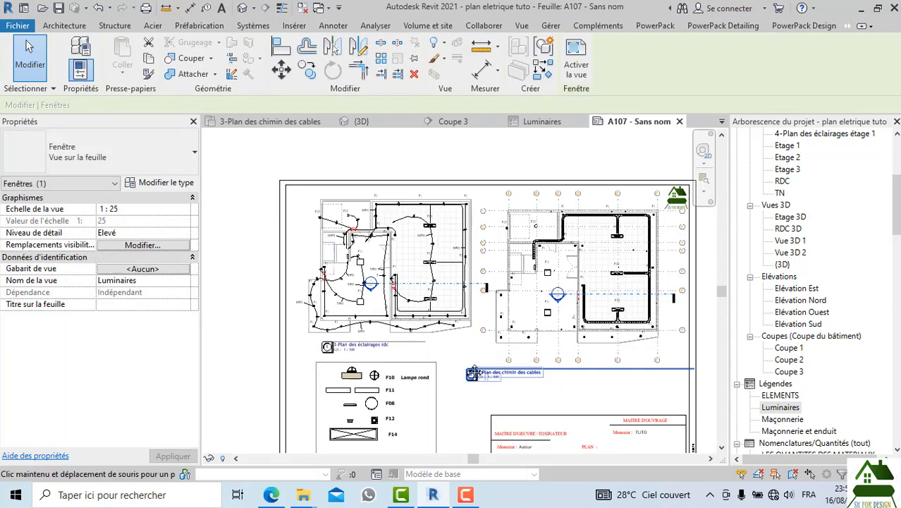
# Step: Activate the 3-Plan des chimin des cables viewport on the sheet for editing and close the Coupe 3 view
pyautogui.moveTo(474, 371); pyautogui.dragTo(466, 304, button='middle')
pyautogui.doubleClick(470, 287)
pyautogui.doubleClick(474, 277)
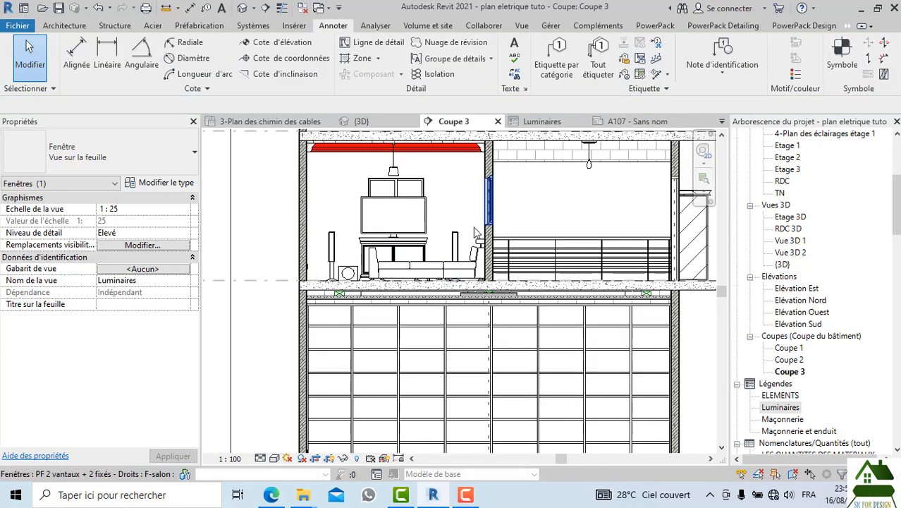
pyautogui.click(496, 122)
pyautogui.scroll(2, 444, 188)
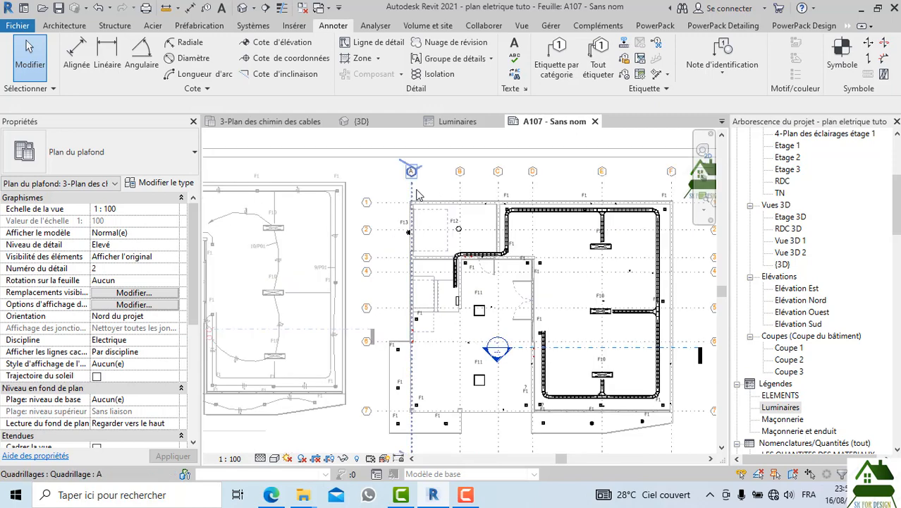
# Step: Hide all grid lines visible in the 3-Plan des chimin des cables view by element and deactivate the view
pyautogui.rightClick(415, 191)
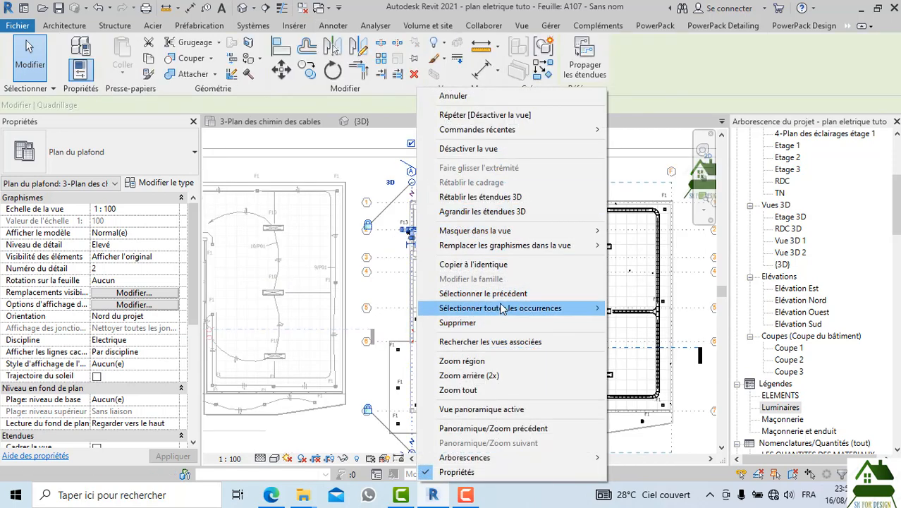
pyautogui.moveTo(579, 308)
pyautogui.click(642, 308)
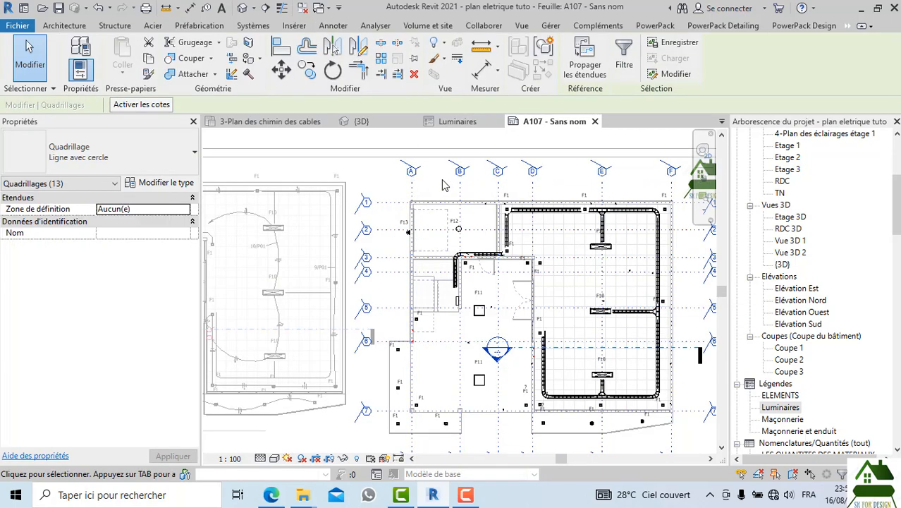
pyautogui.rightClick(443, 204)
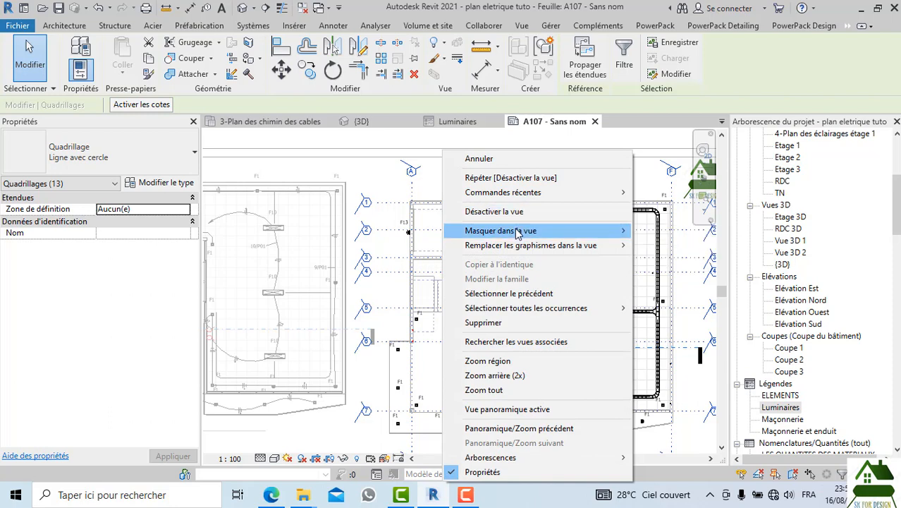
pyautogui.click(663, 231)
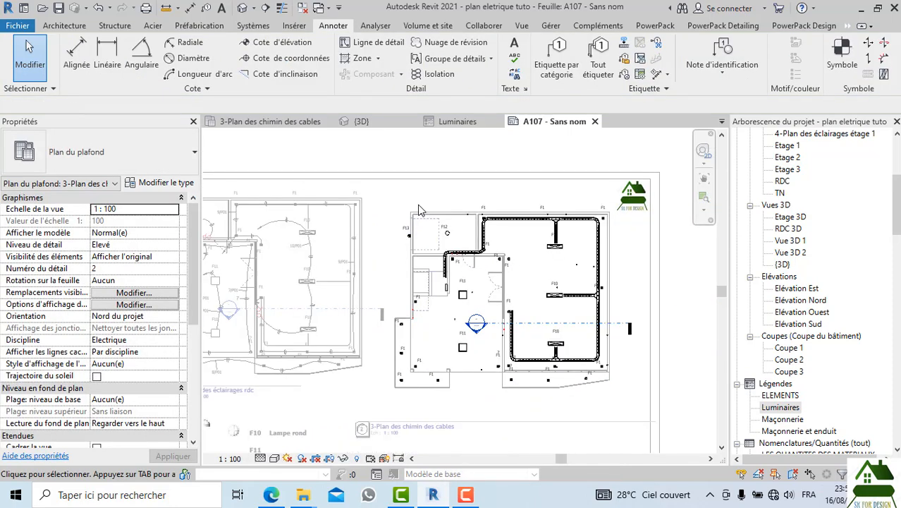
pyautogui.rightClick(419, 206)
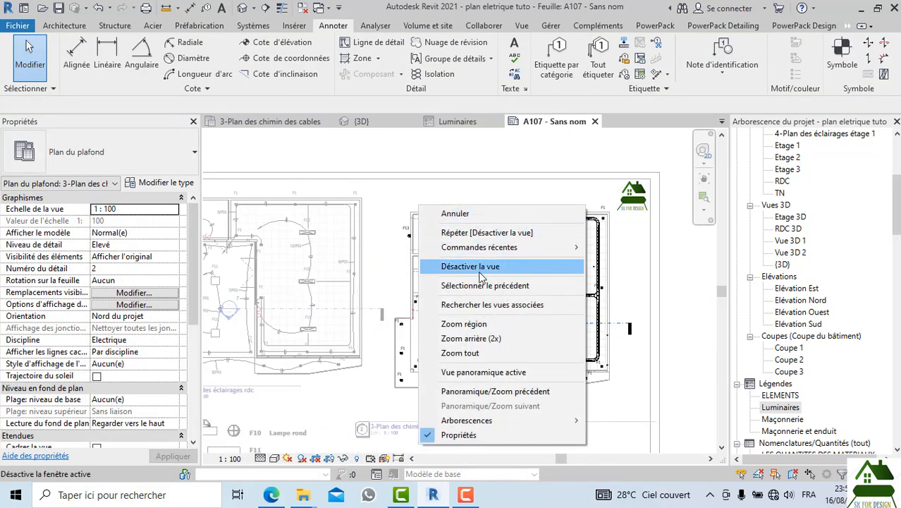
pyautogui.press('Escape')
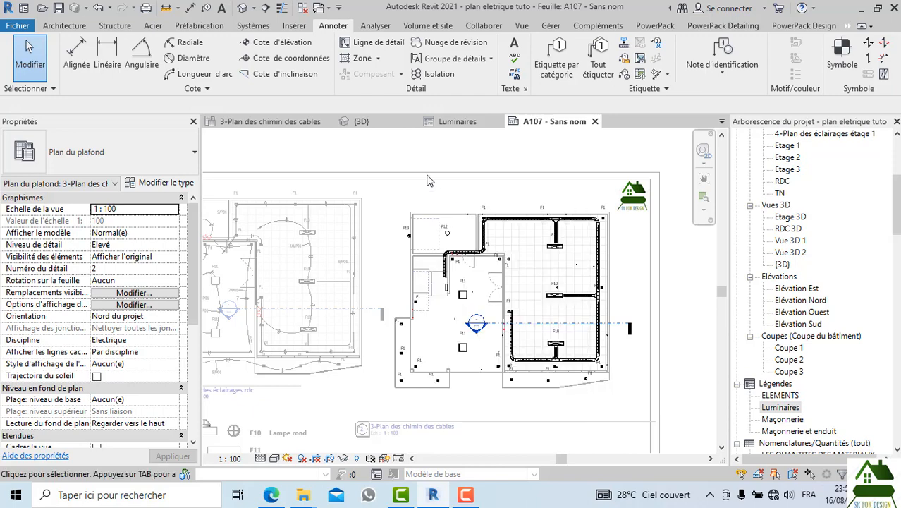
pyautogui.rightClick(429, 180)
pyautogui.click(483, 242)
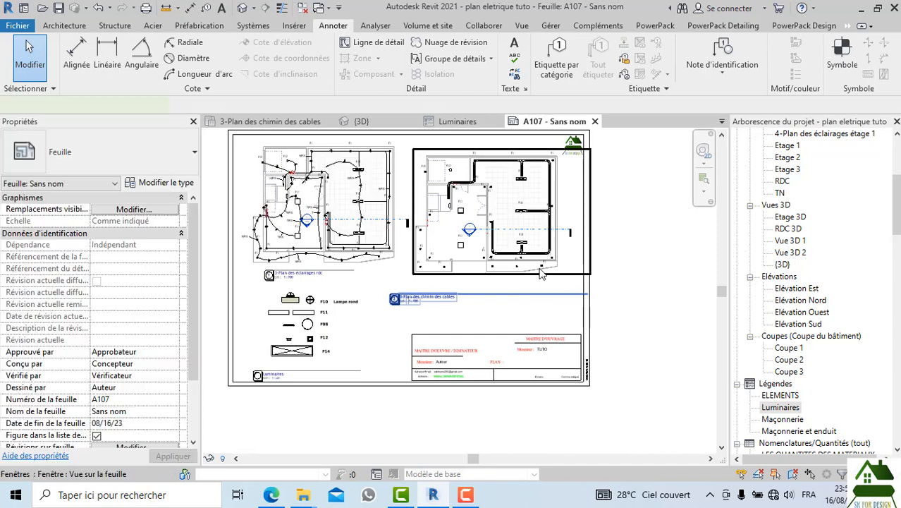
# Step: Shorten the 3-Plan des chimin des cables title line to about half its length and move the title up and right beneath the cable plan
pyautogui.click(572, 286)
pyautogui.moveTo(586, 293); pyautogui.dragTo(496, 293)
pyautogui.click(489, 320)
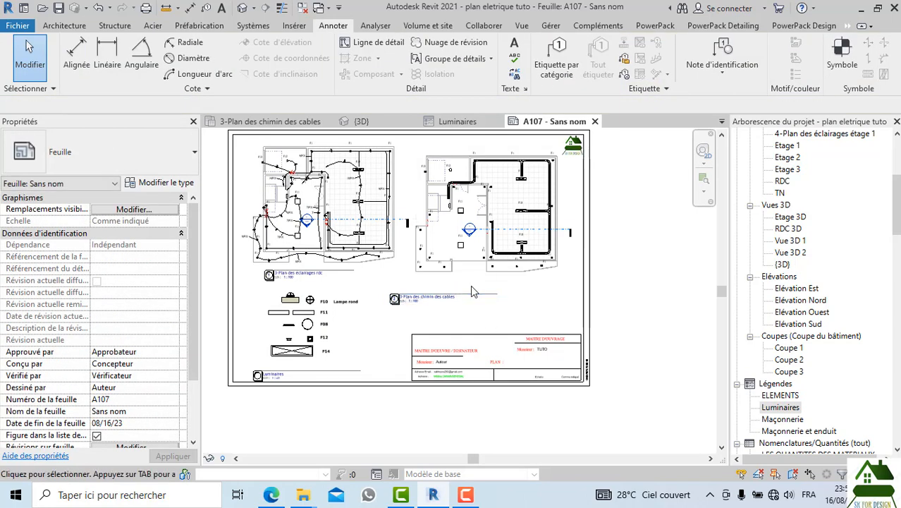
pyautogui.click(463, 295)
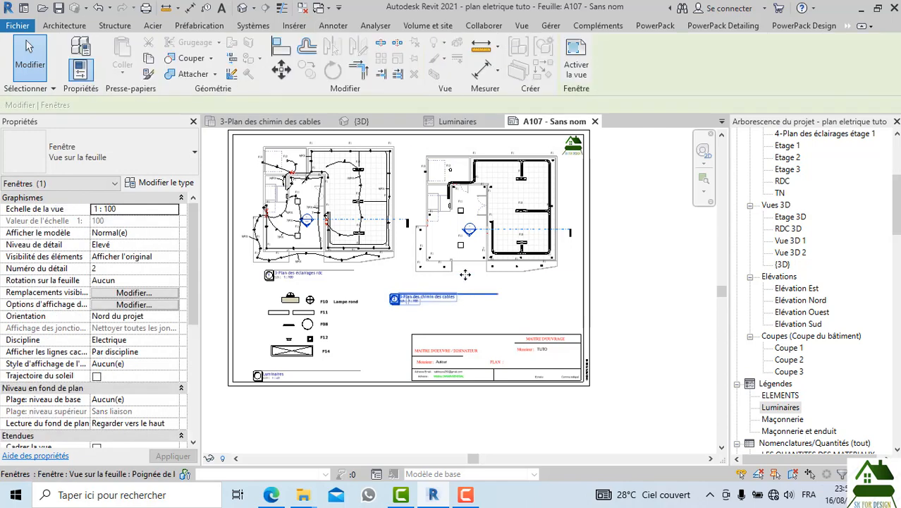
pyautogui.moveTo(463, 295); pyautogui.dragTo(514, 283)
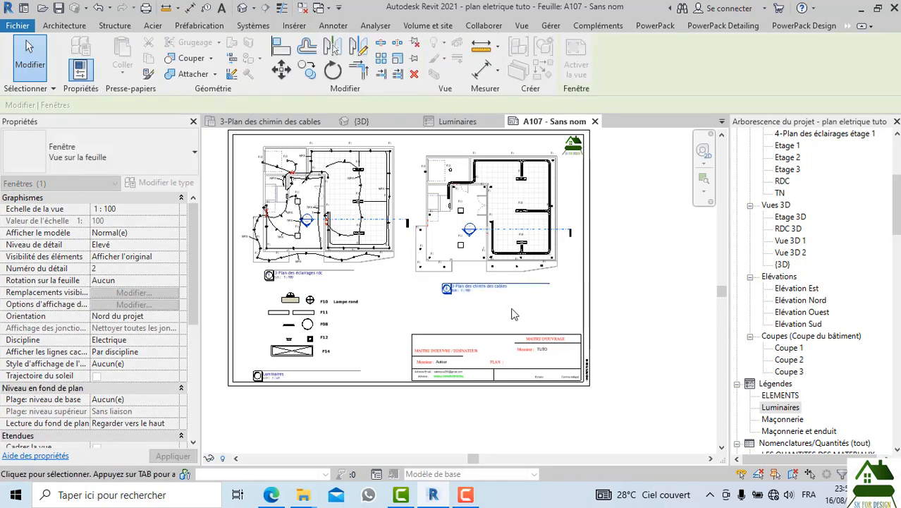
pyautogui.click(513, 314)
# Step: Nudge the Luminaires legend viewport slightly right and up so its title lines up with the 3-Plan des éclairages rdc title above
pyautogui.scroll(1, 330, 321)
pyautogui.click(334, 315)
pyautogui.moveTo(334, 315); pyautogui.dragTo(362, 305)
pyautogui.click(416, 275)
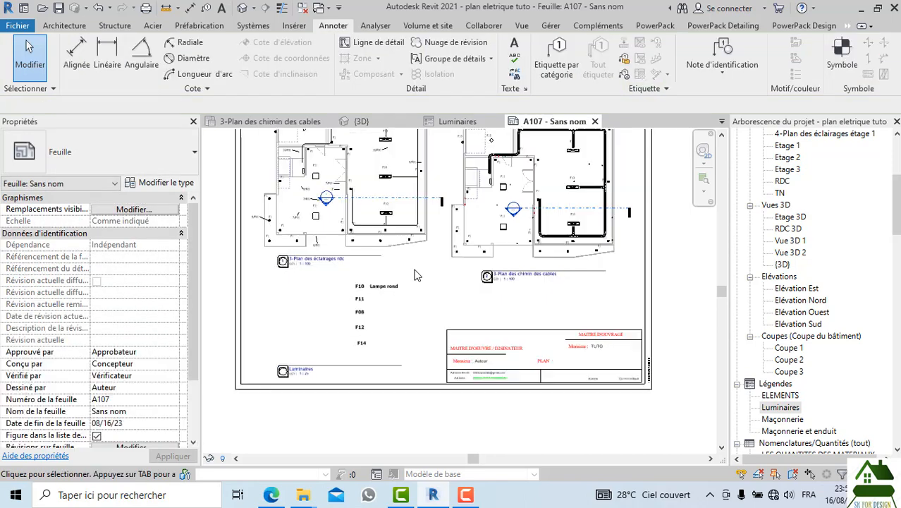
# Step: Open the print preview of sheet A107 and enlarge the previewed page
pyautogui.scroll(-3, 444, 335)
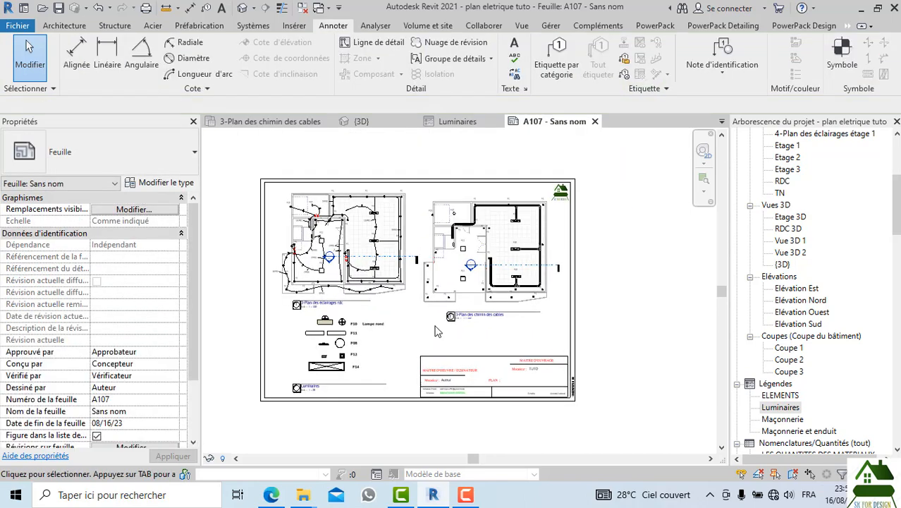
pyautogui.hotkey('ctrl', 'p')
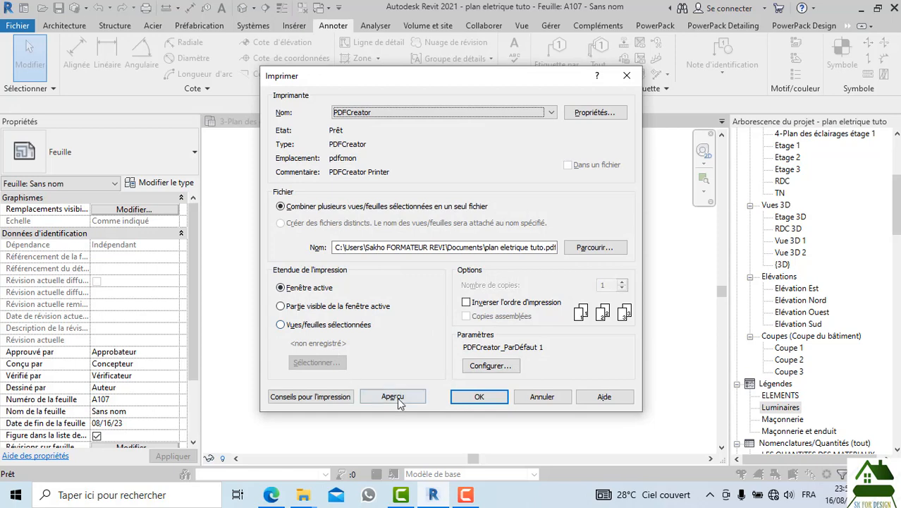
pyautogui.click(393, 397)
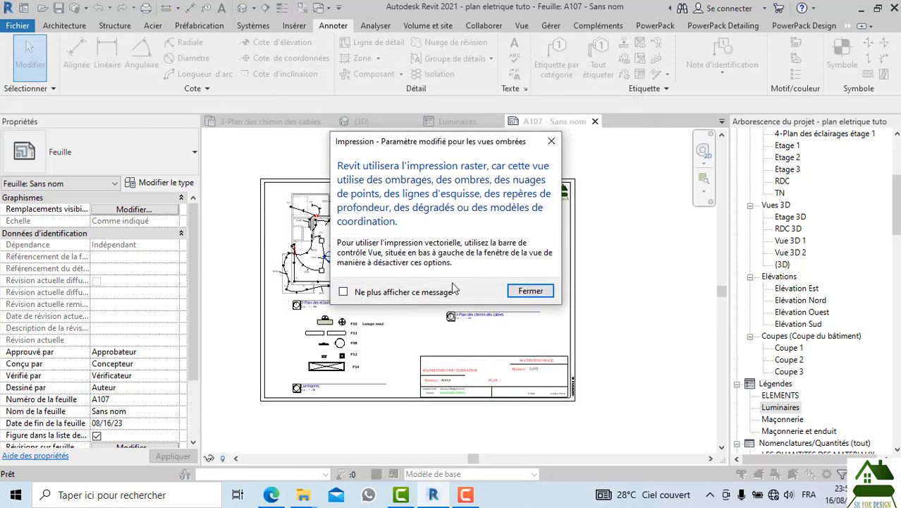
pyautogui.click(530, 291)
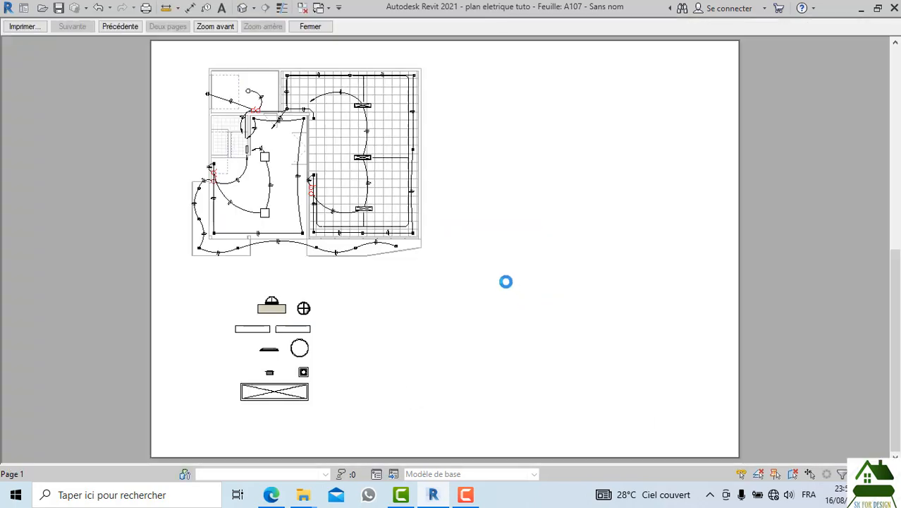
pyautogui.click(215, 26)
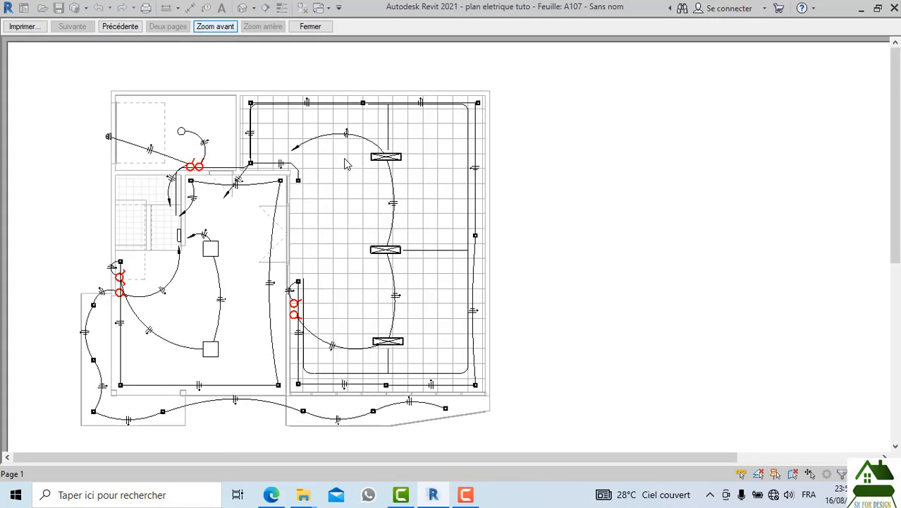
# Step: Examine the two plans, their titles and the luminaire legend in the print preview, and close it without printing
pyautogui.scroll(-1, 313, 187)
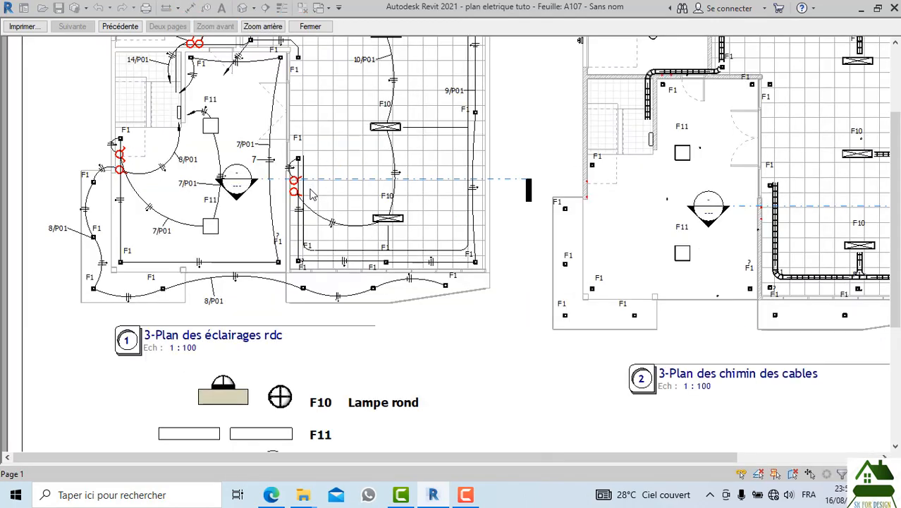
pyautogui.scroll(-1, 311, 212)
pyautogui.scroll(1, 314, 226)
pyautogui.scroll(-1, 325, 260)
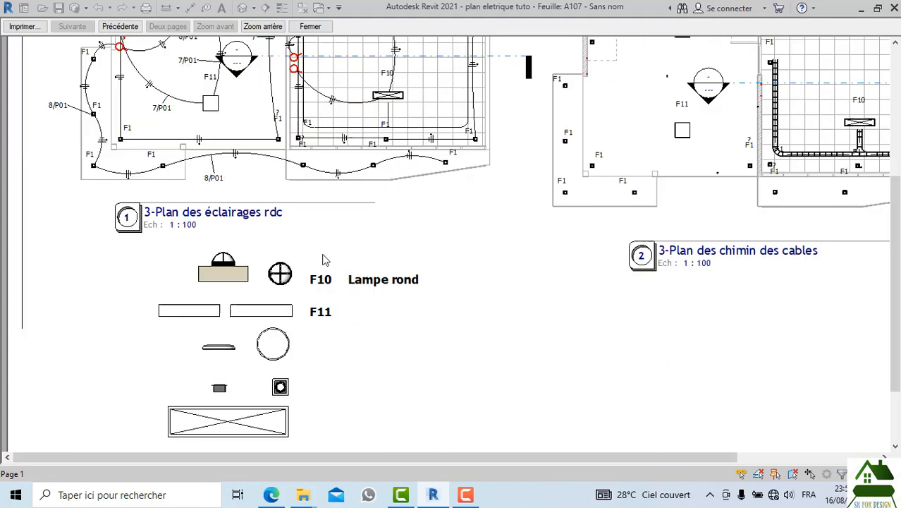
pyautogui.scroll(-1, 337, 347)
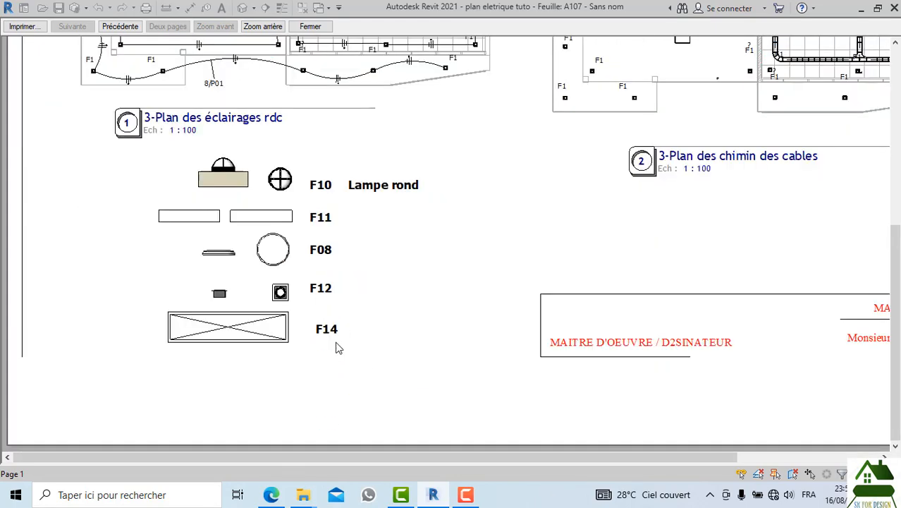
pyautogui.scroll(1, 568, 316)
pyautogui.scroll(2, 568, 316)
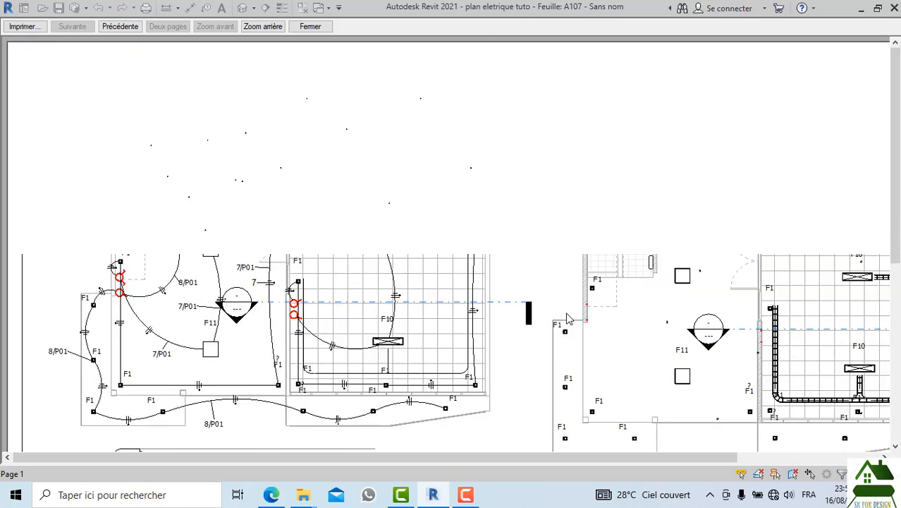
pyautogui.click(309, 27)
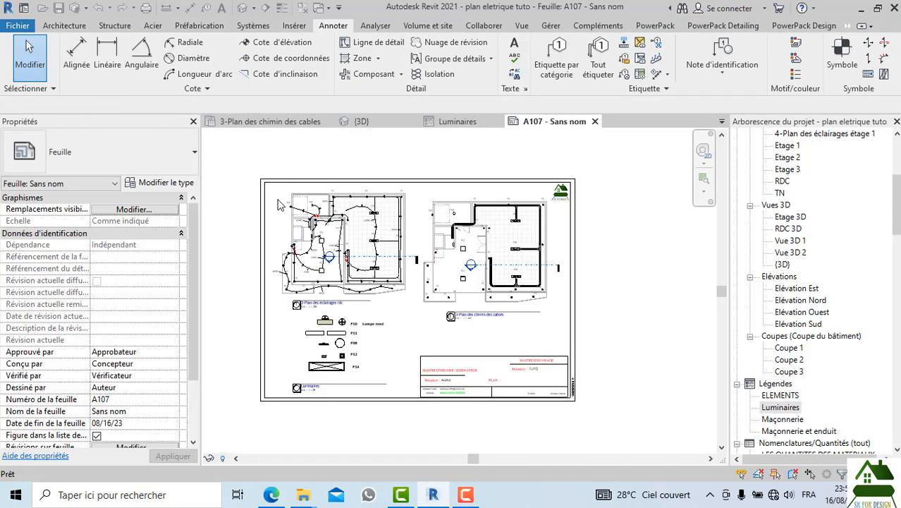
pyautogui.scroll(2, 329, 252)
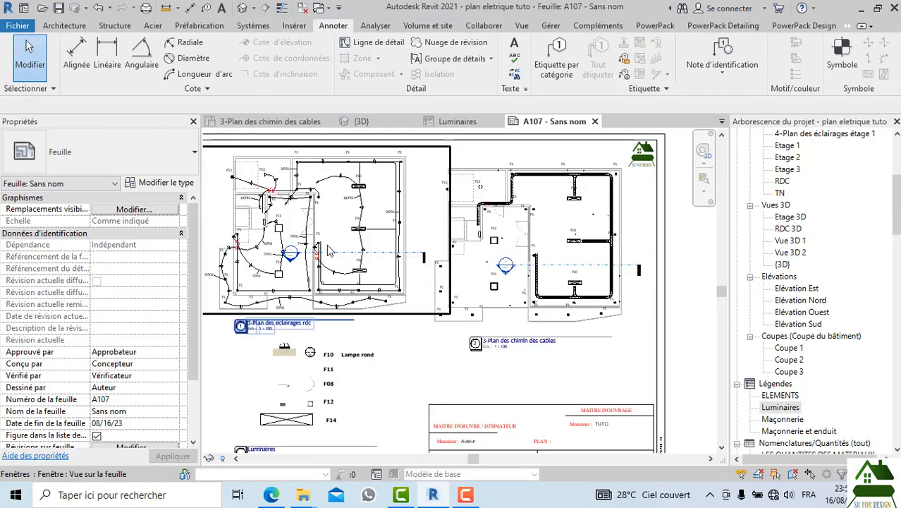
pyautogui.scroll(-2, 492, 261)
pyautogui.scroll(1, 360, 259)
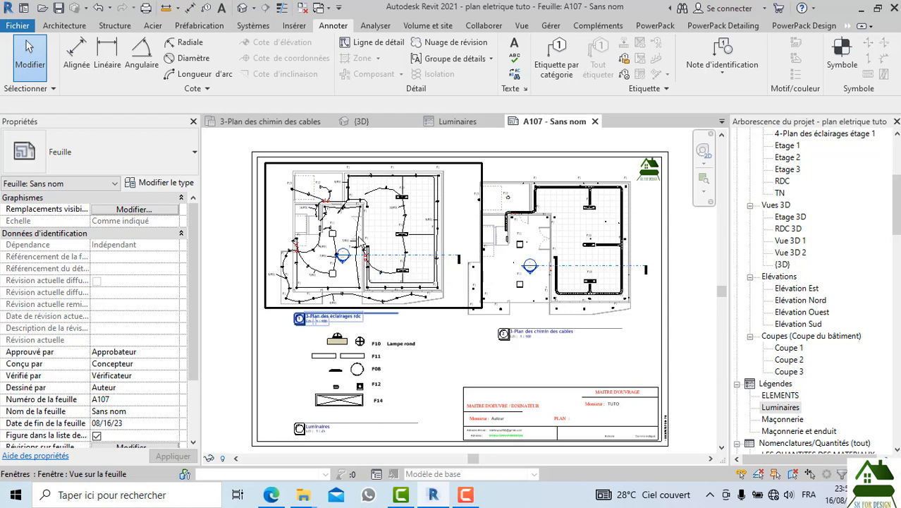
pyautogui.scroll(1, 360, 245)
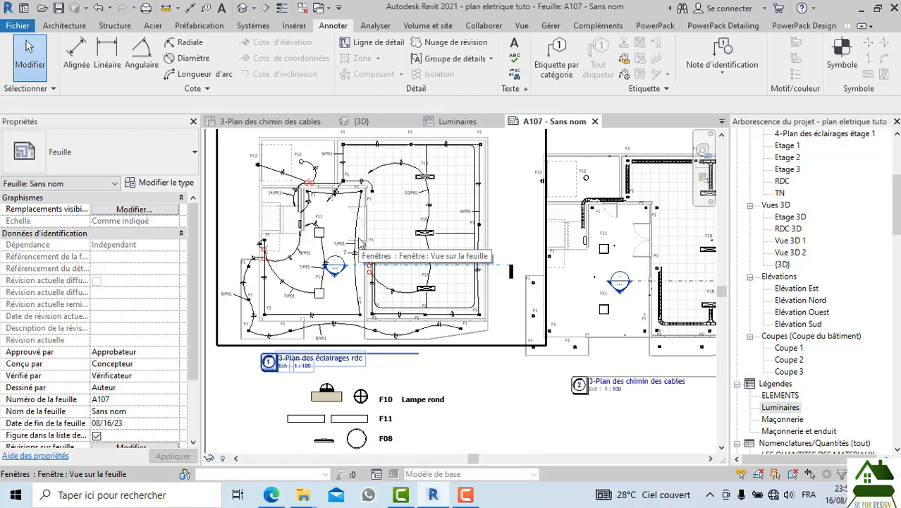